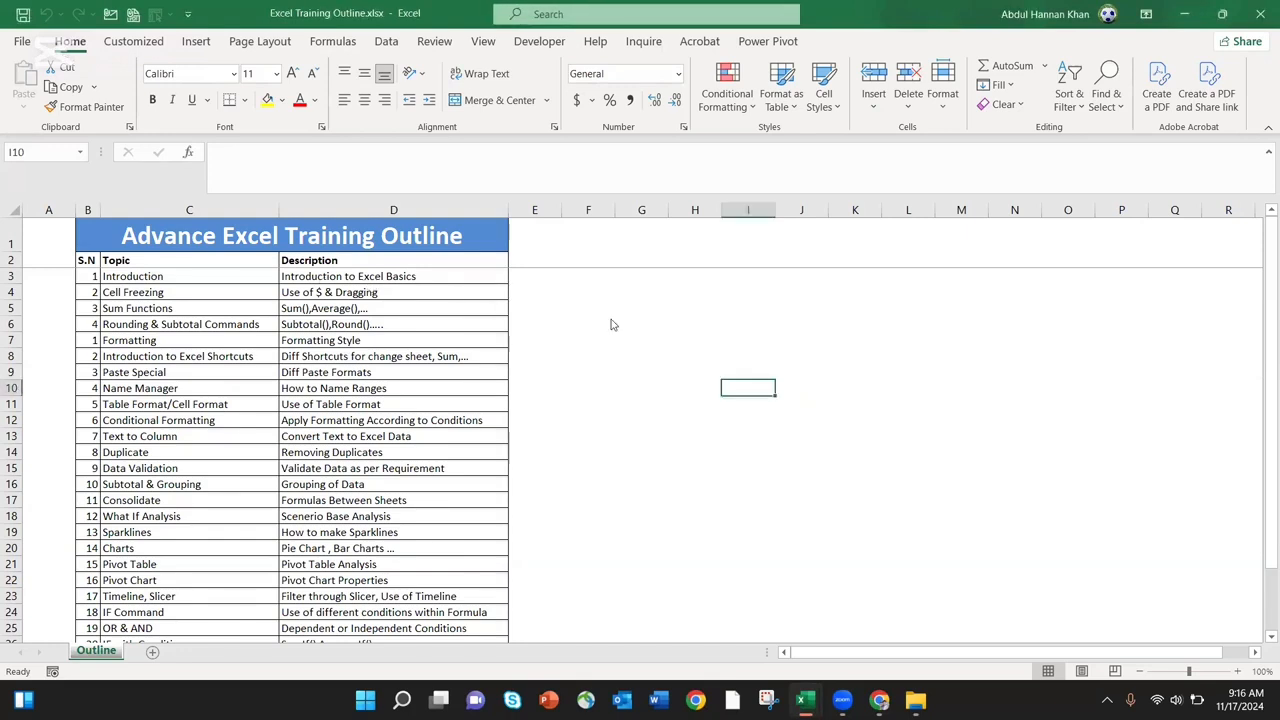
Switch to the blank Book1 workbook and view its file start page
key("alt+Tab")
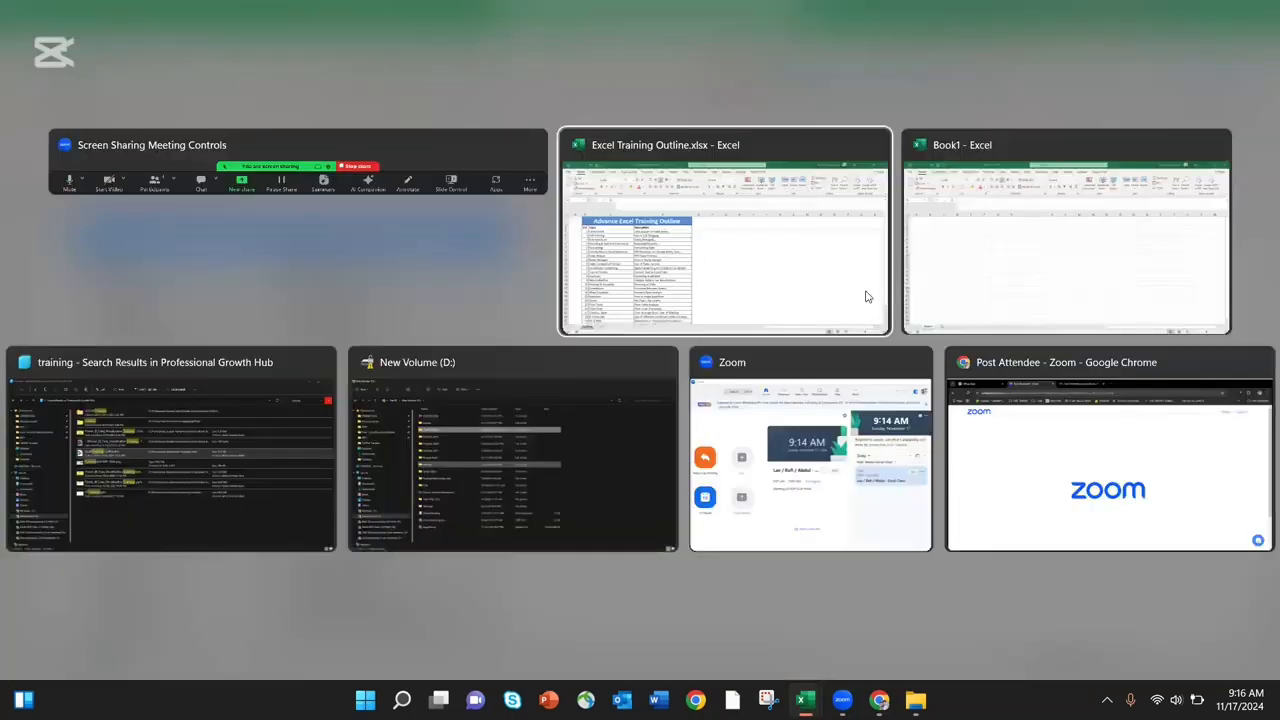
left_click(900, 278)
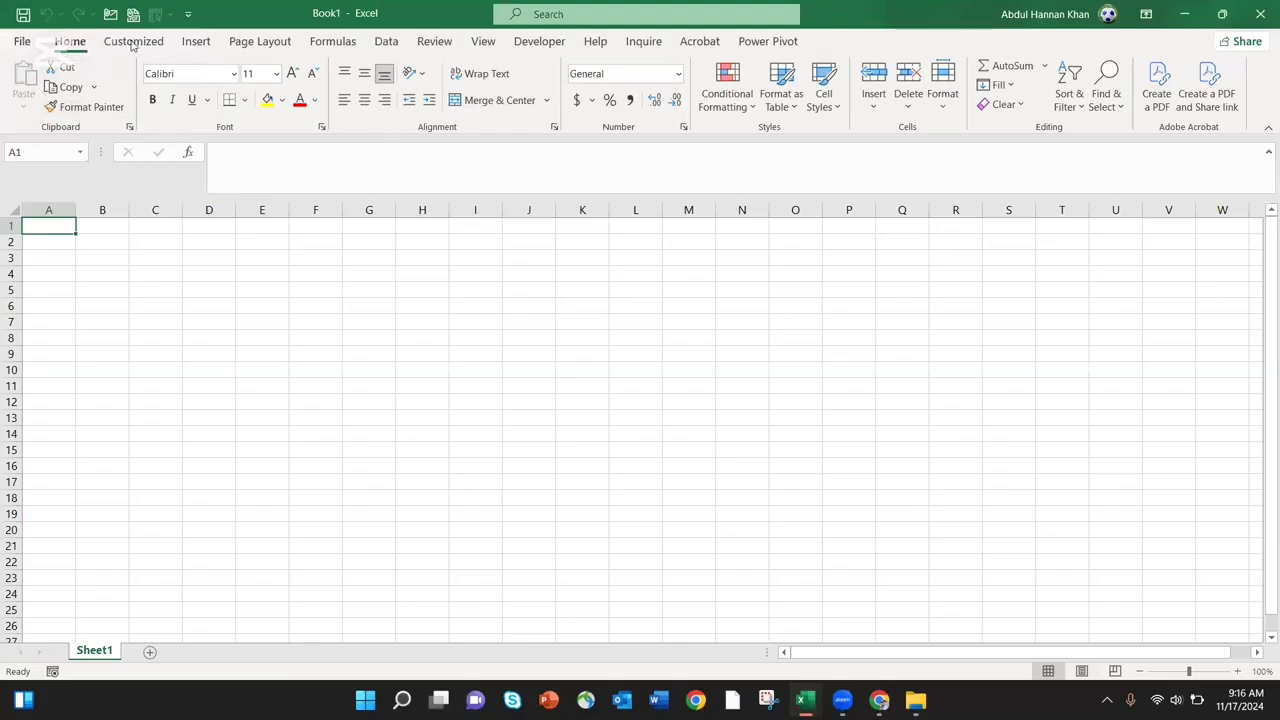
left_click(22, 41)
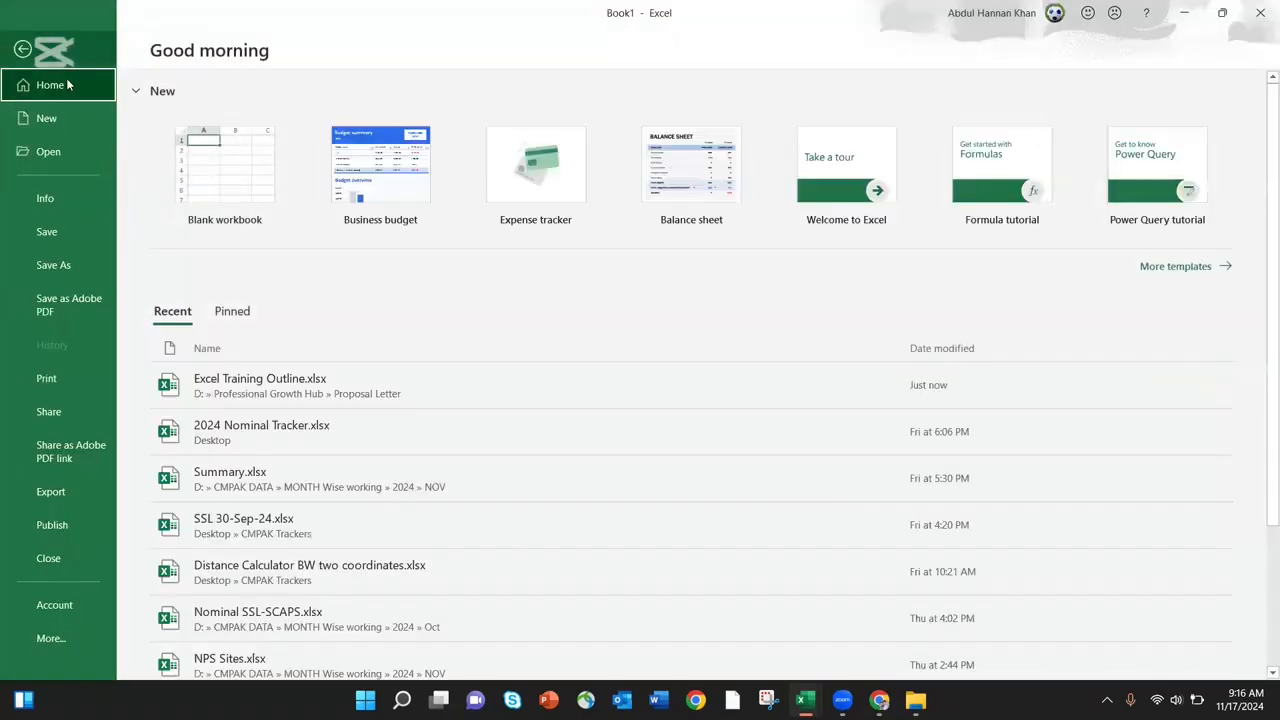
left_click(22, 48)
Browse the full list of Office templates available for new workbooks, and return to the blank sheet
left_click(22, 40)
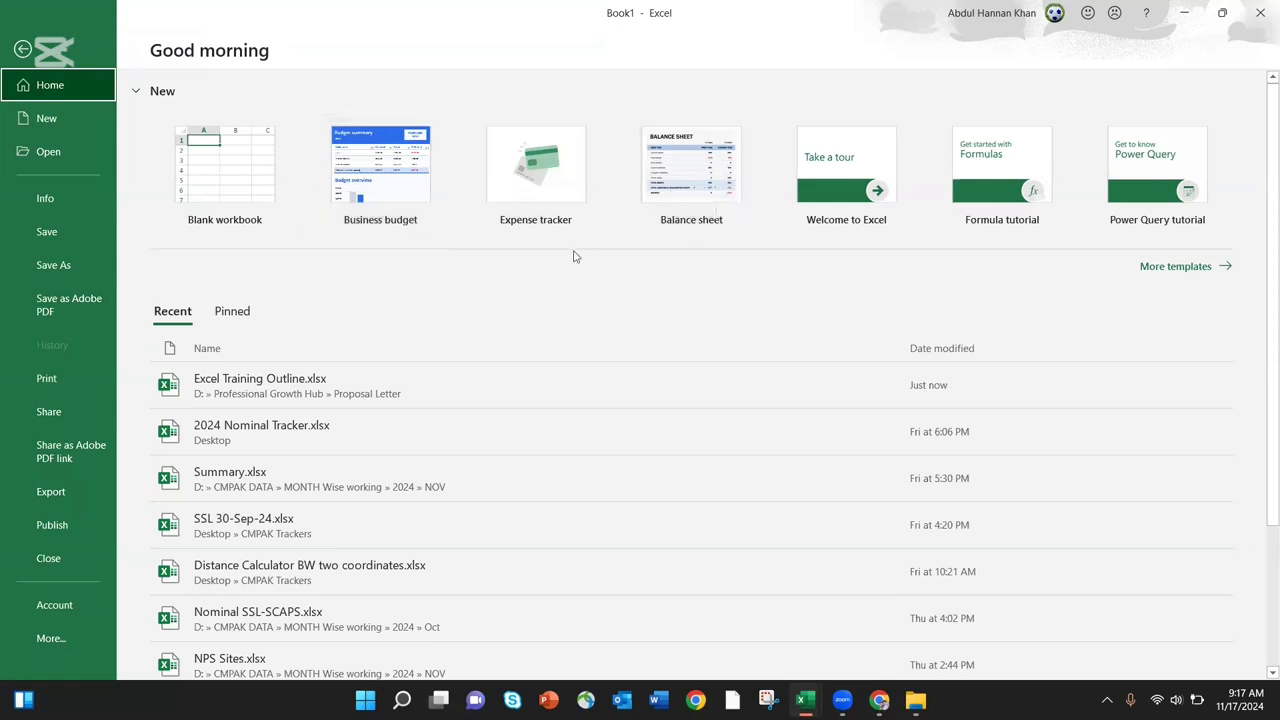
left_click(1177, 268)
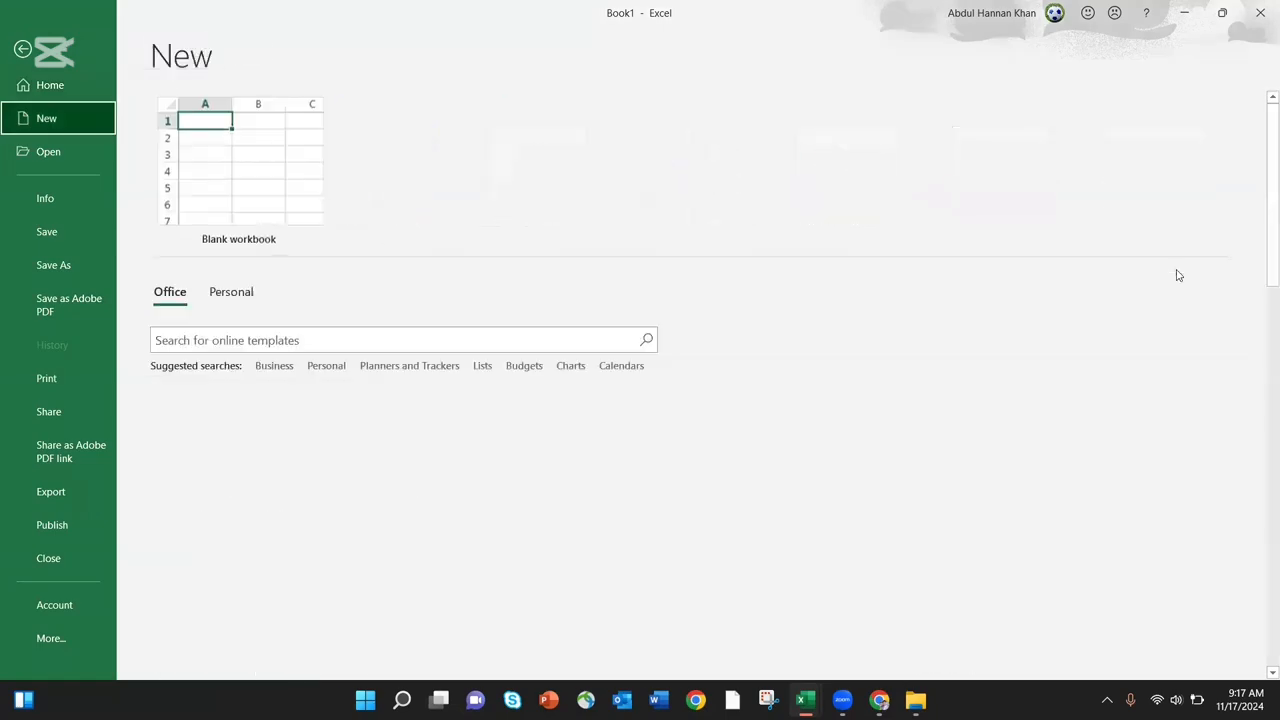
scroll(995, 345, "down", 5)
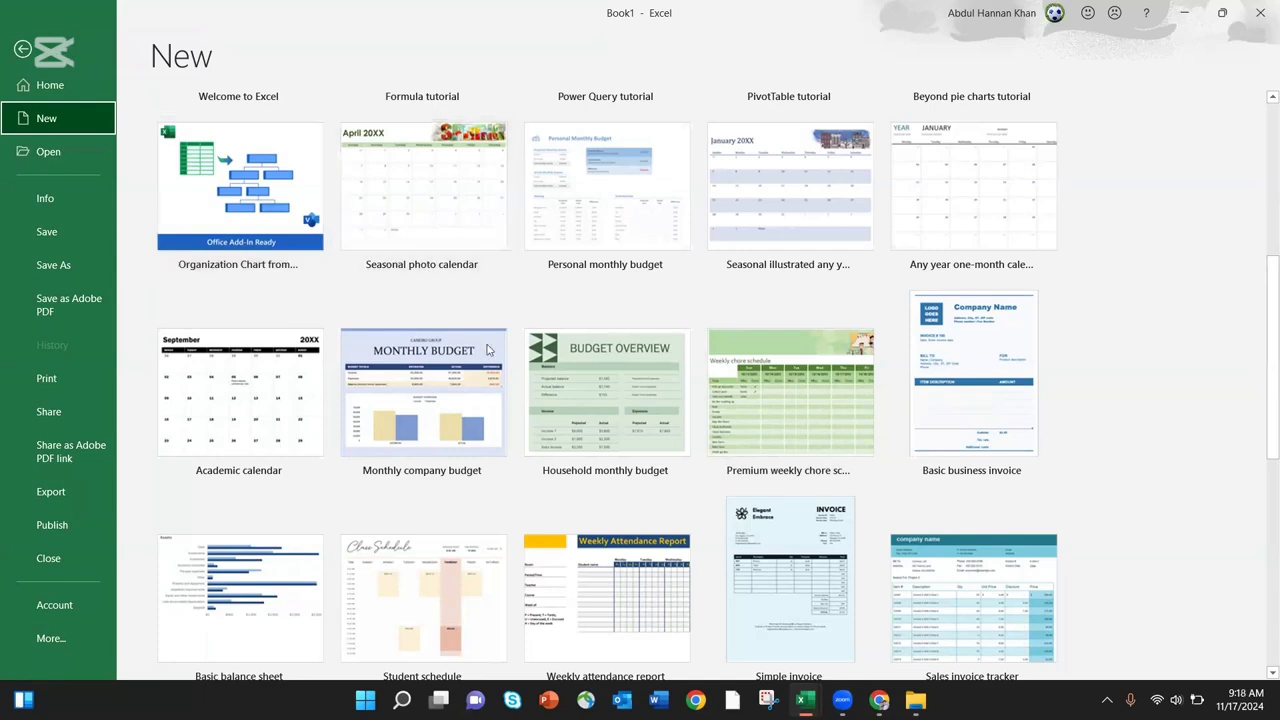
scroll(487, 350, "down", 3)
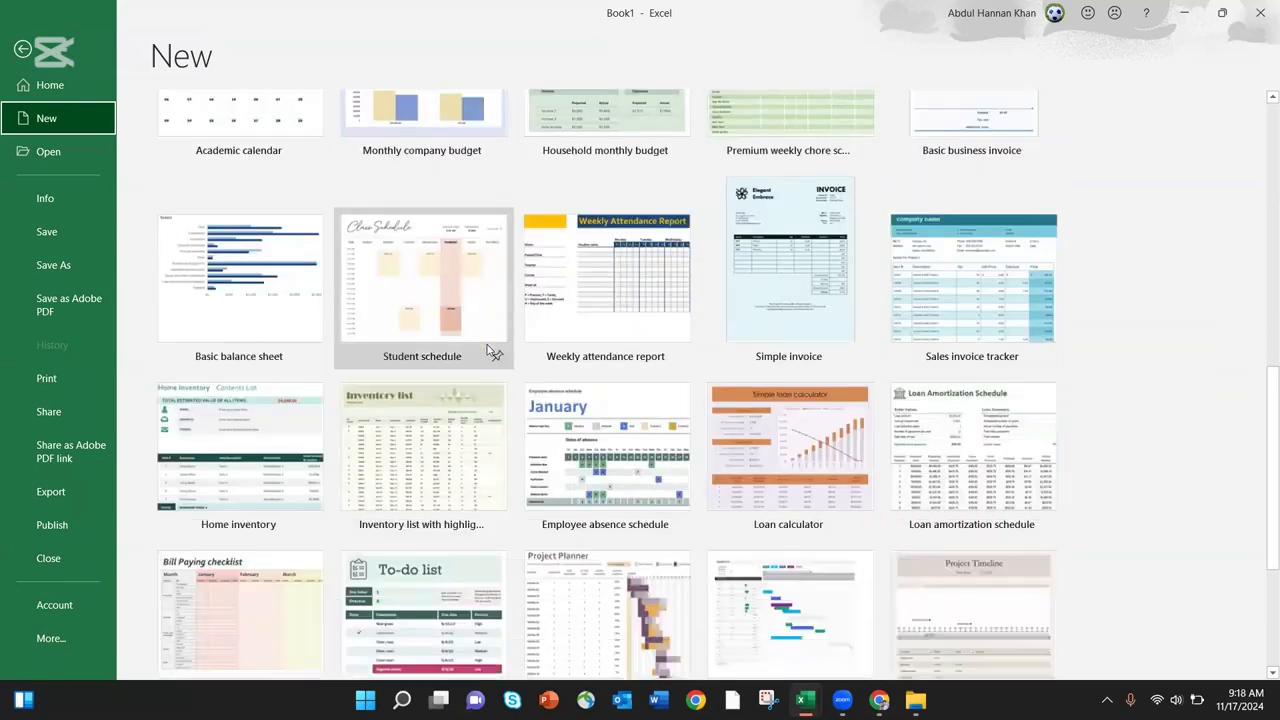
scroll(490, 350, "down", 1)
scroll(733, 367, "down", 1)
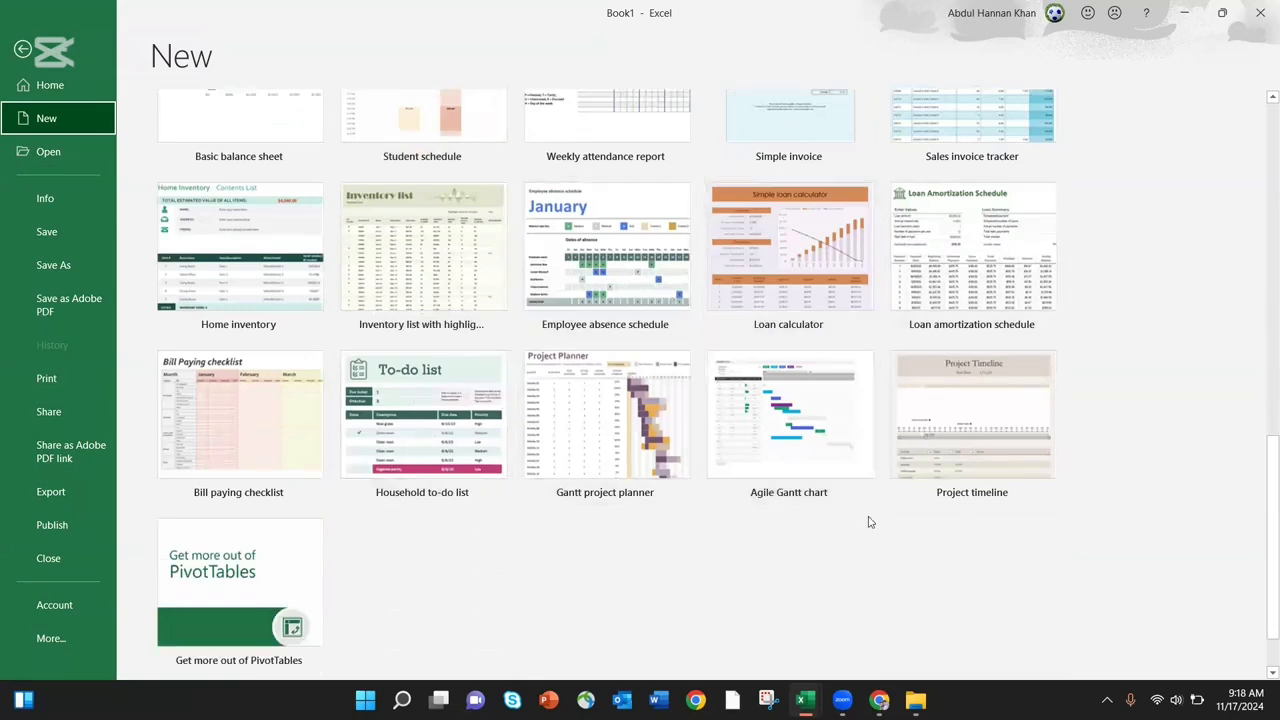
scroll(869, 521, "down", 1)
scroll(869, 521, "up", 10)
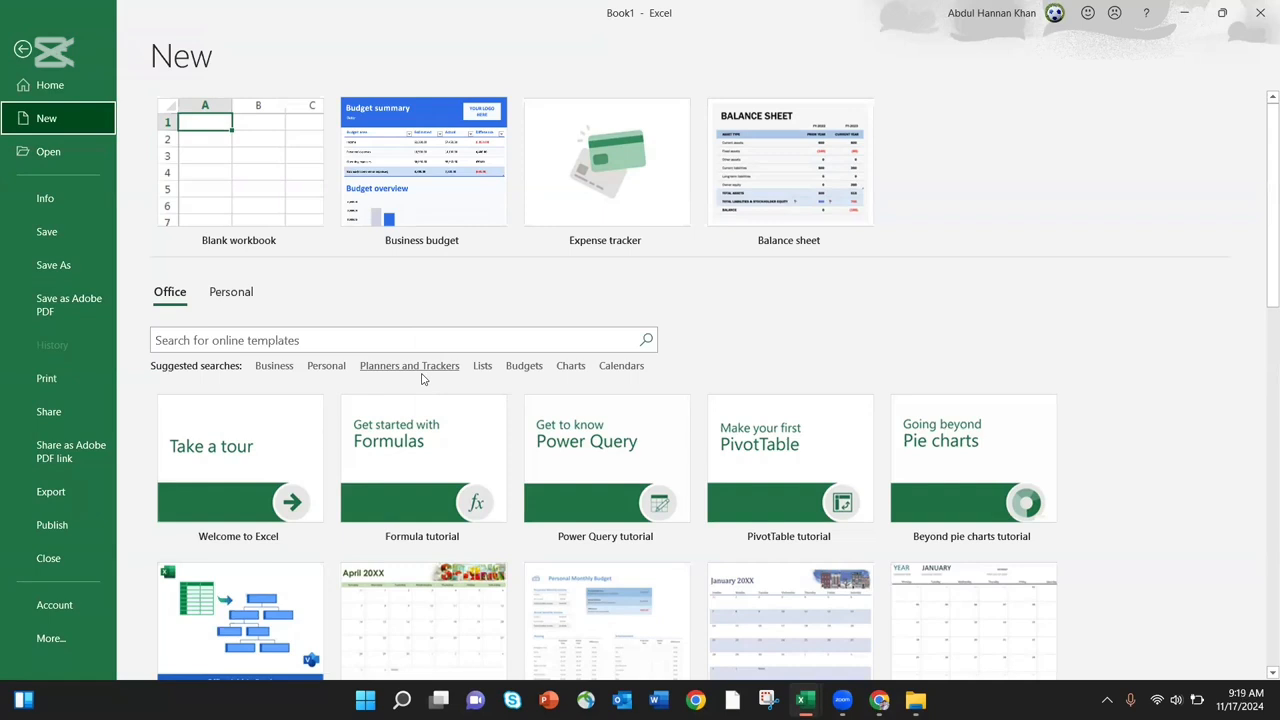
left_click(22, 55)
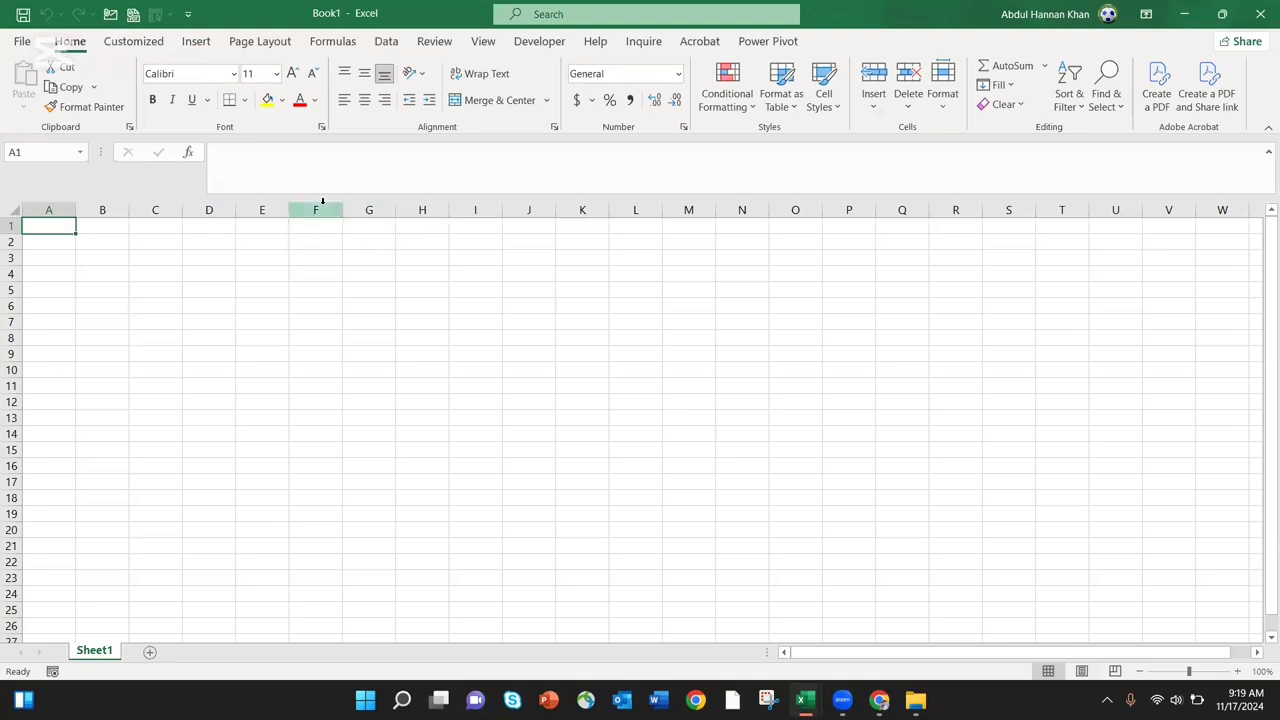
Select cells C3 and B2 in turn, followed by columns A to D, to show cells and columns
left_click(143, 255)
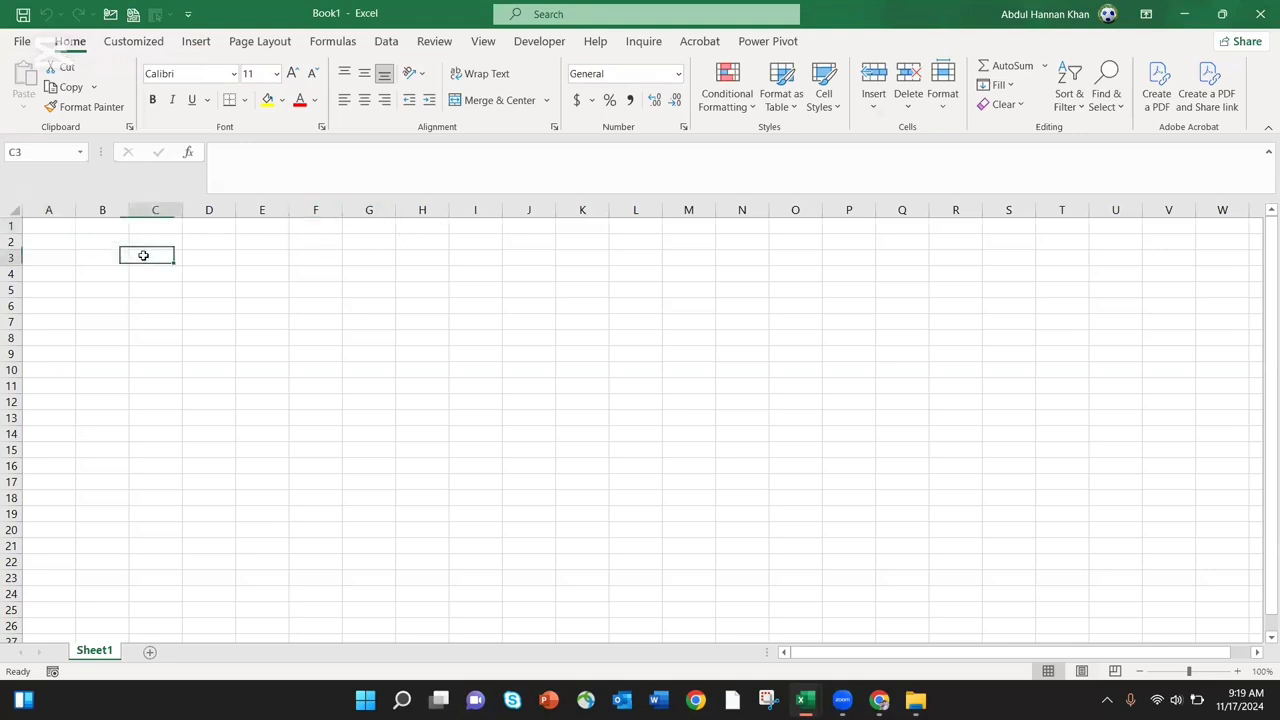
left_click(81, 241)
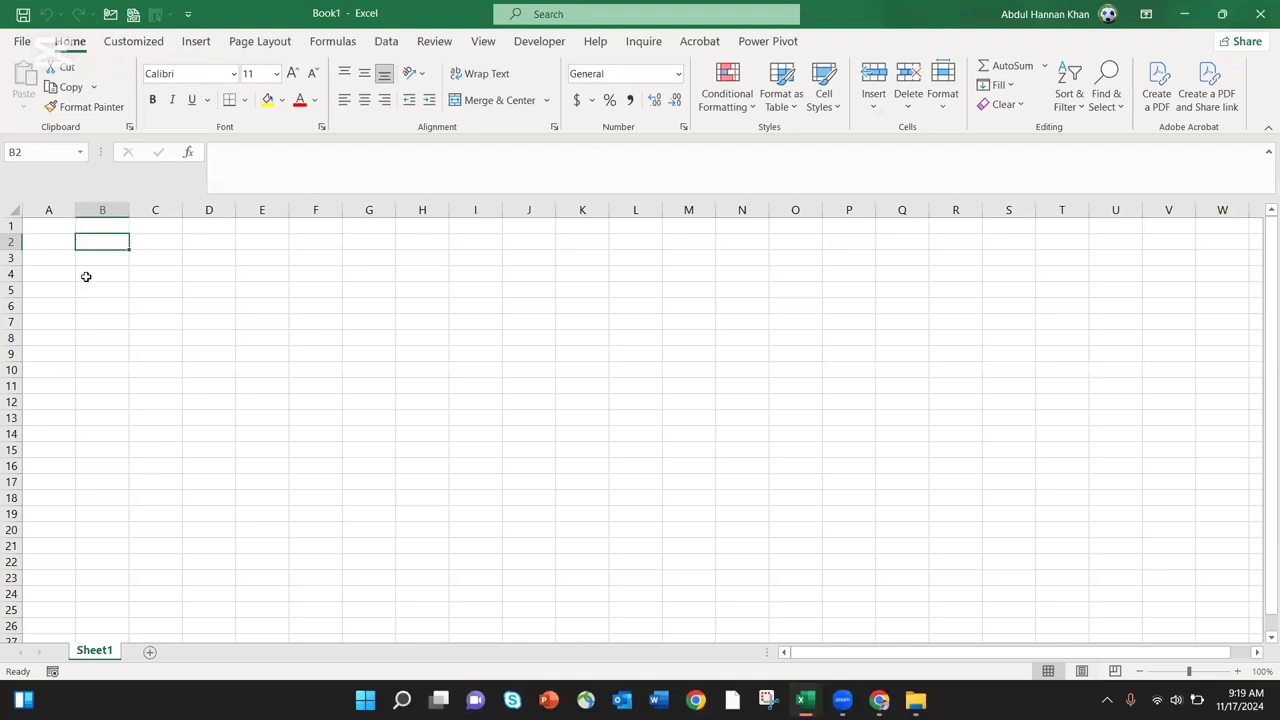
left_click(48, 207)
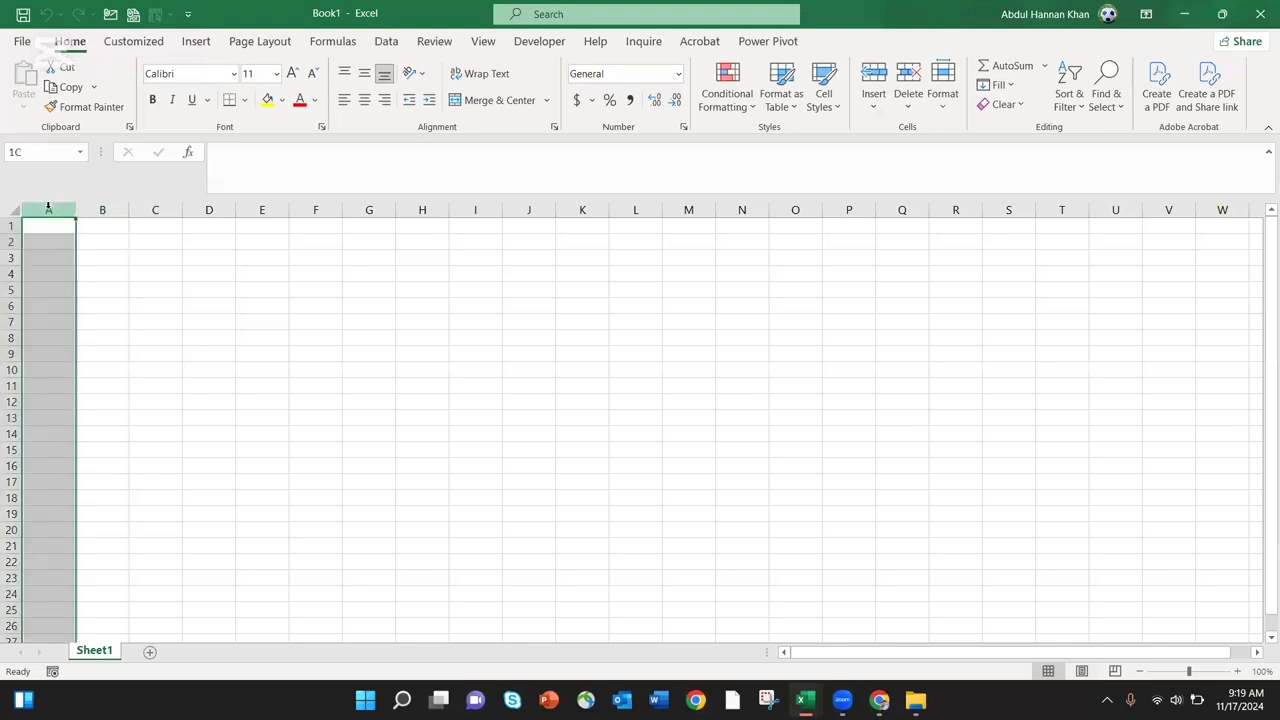
left_click_drag(48, 207, 160, 208)
left_click(209, 208)
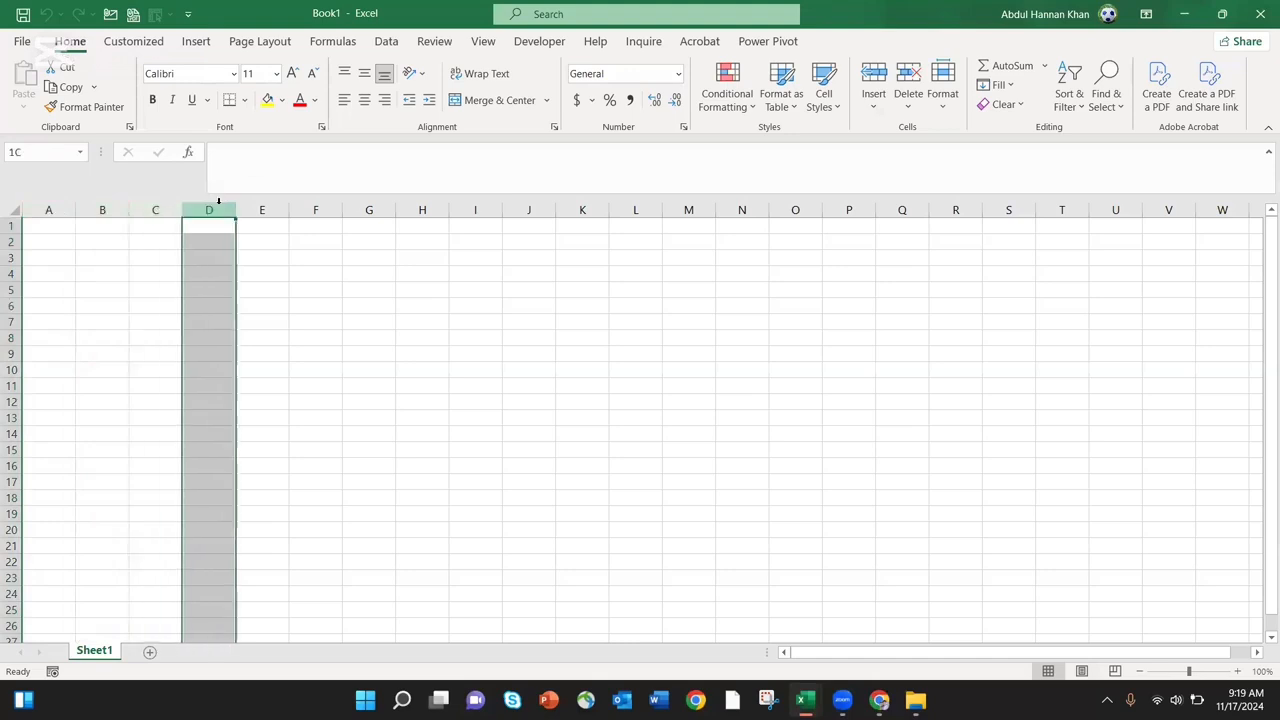
Select rows 1, 2, 3 and 4 one after another to show the sheet's rows
left_click(8, 225)
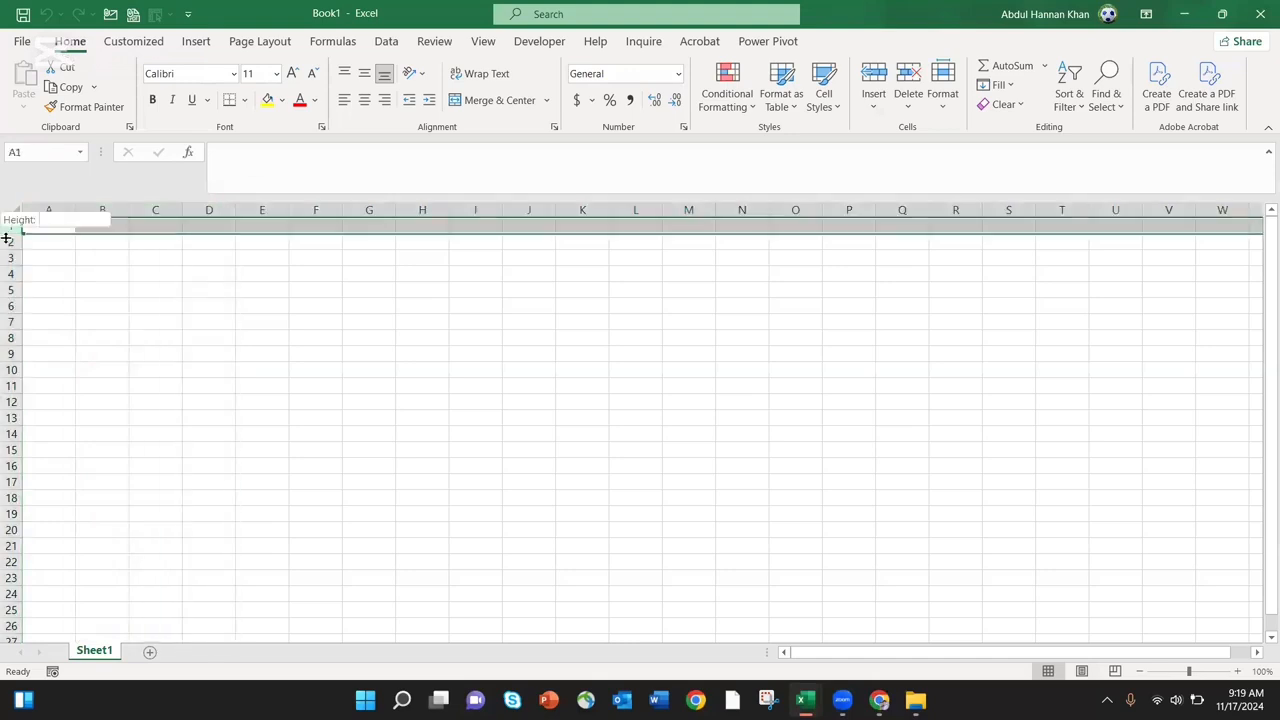
left_click(10, 242)
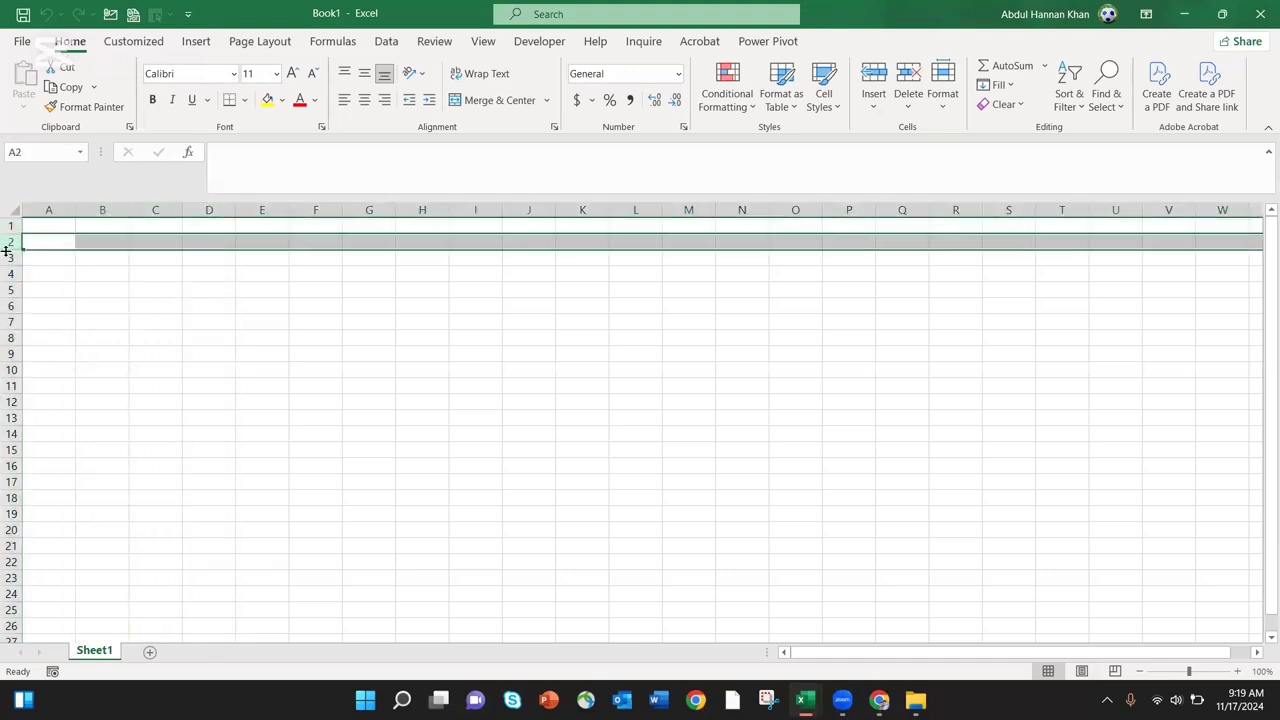
left_click_drag(8, 250, 8, 254)
left_click(8, 258)
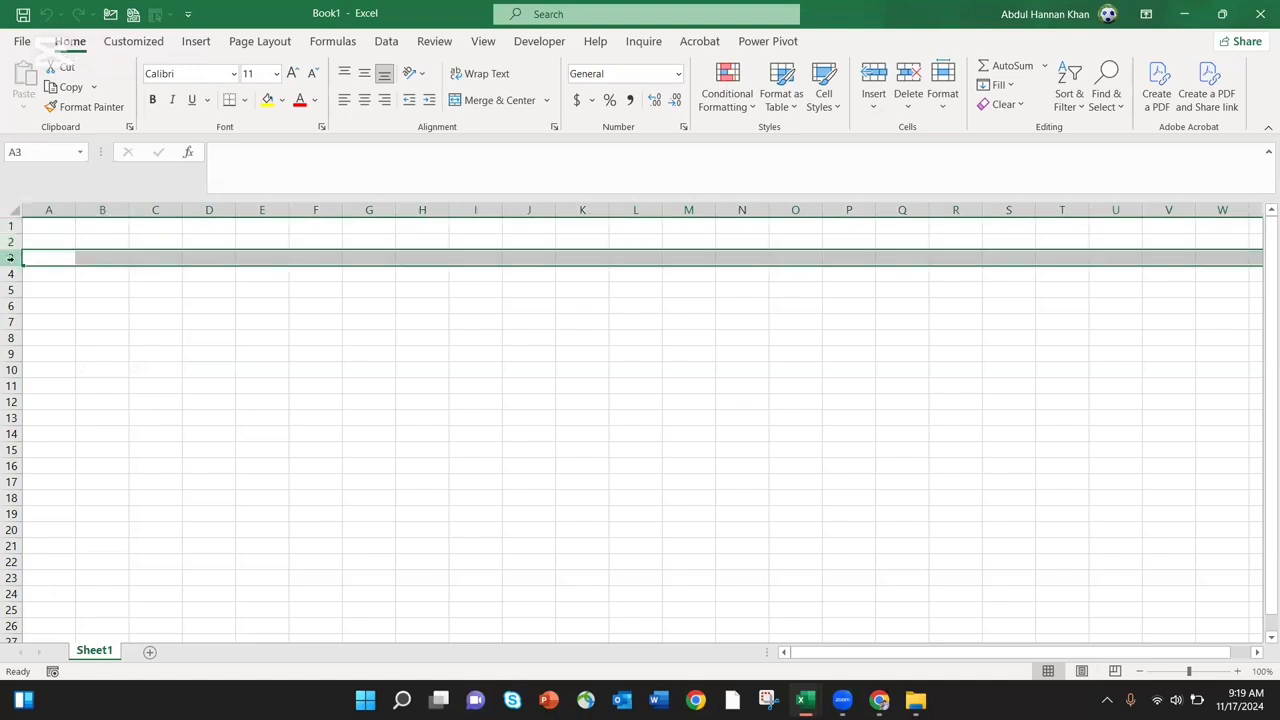
left_click(8, 273)
Enter the column headers "Sr #" in A1 and "Name" in B1
left_click(64, 222)
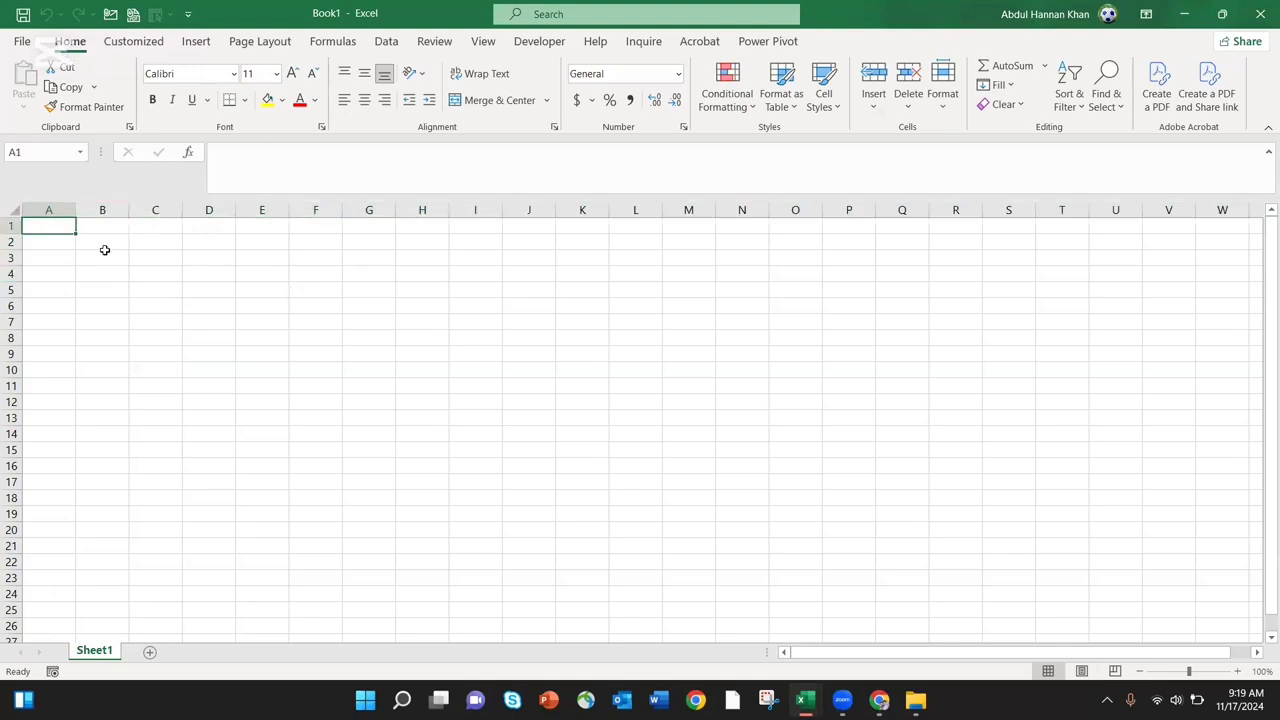
type("Sr")
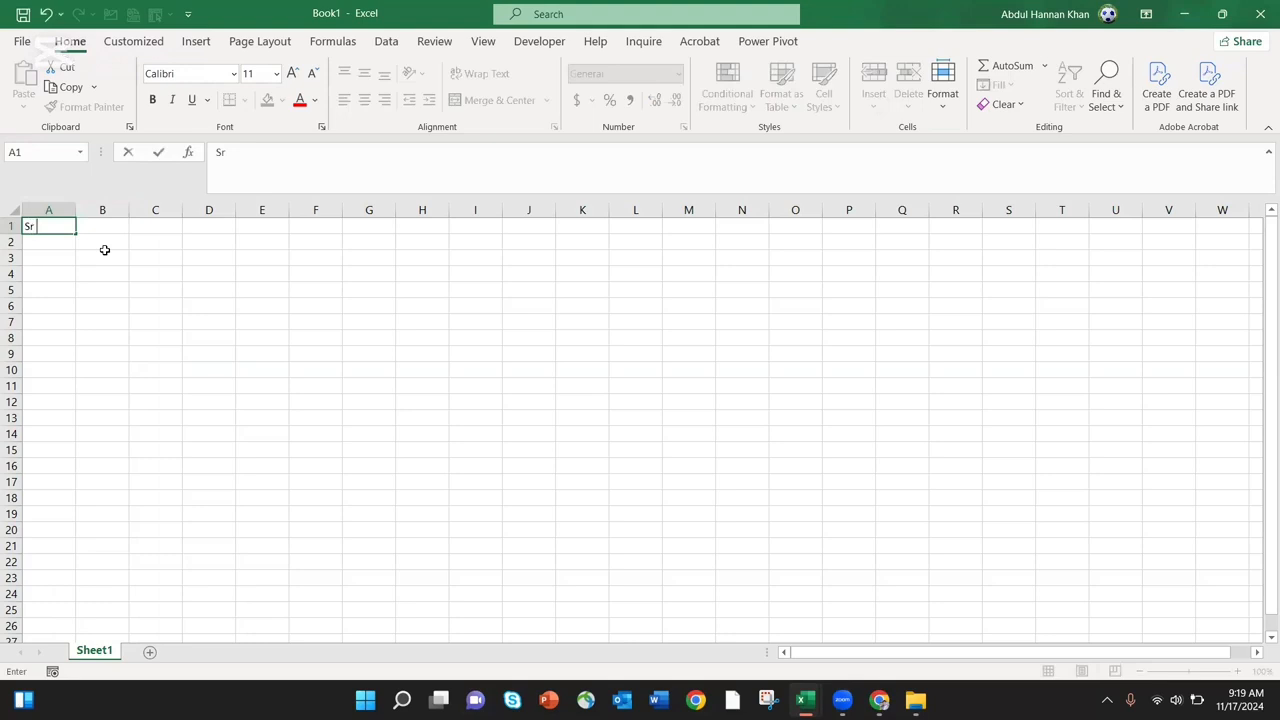
type(" #")
key("Tab")
key("Left")
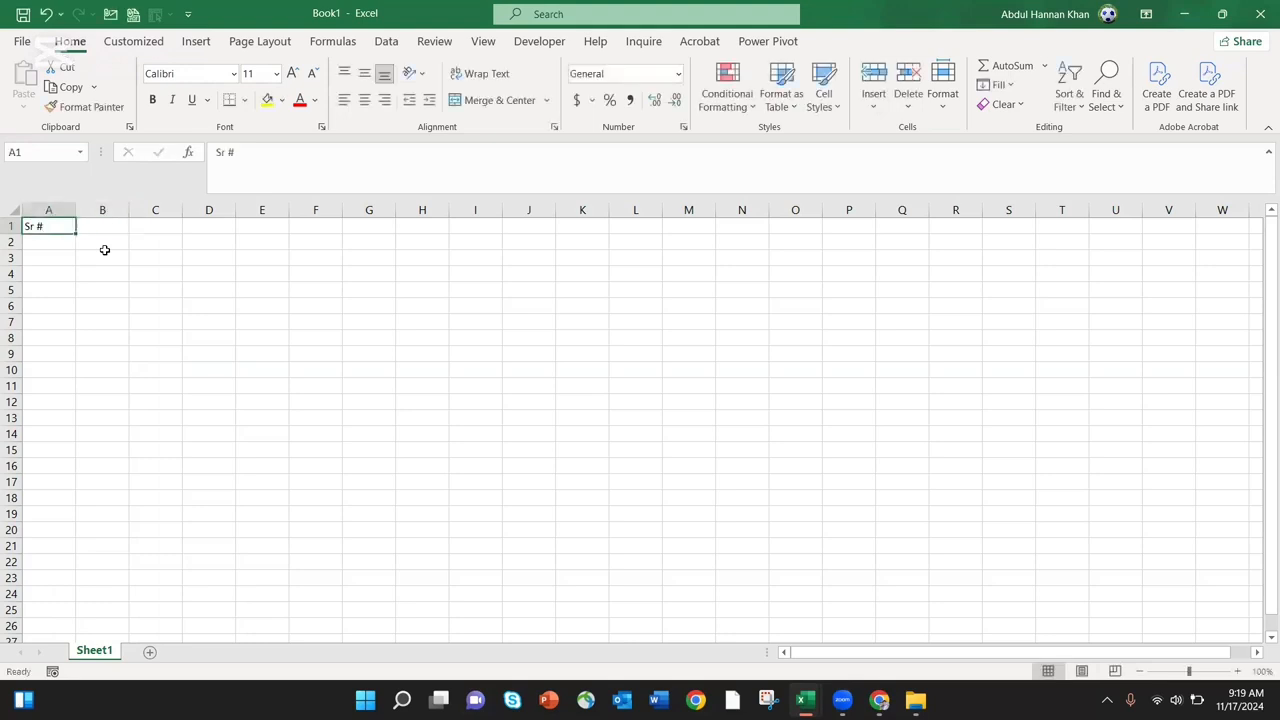
key("Right")
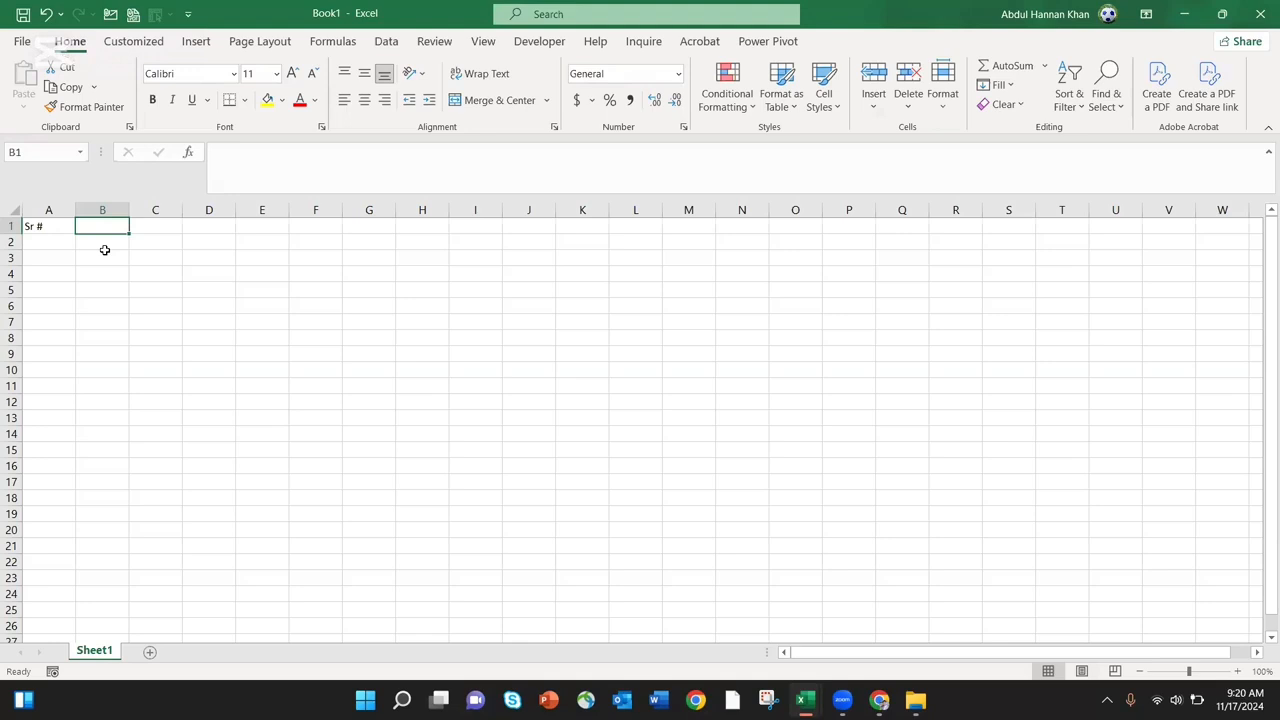
type("Name")
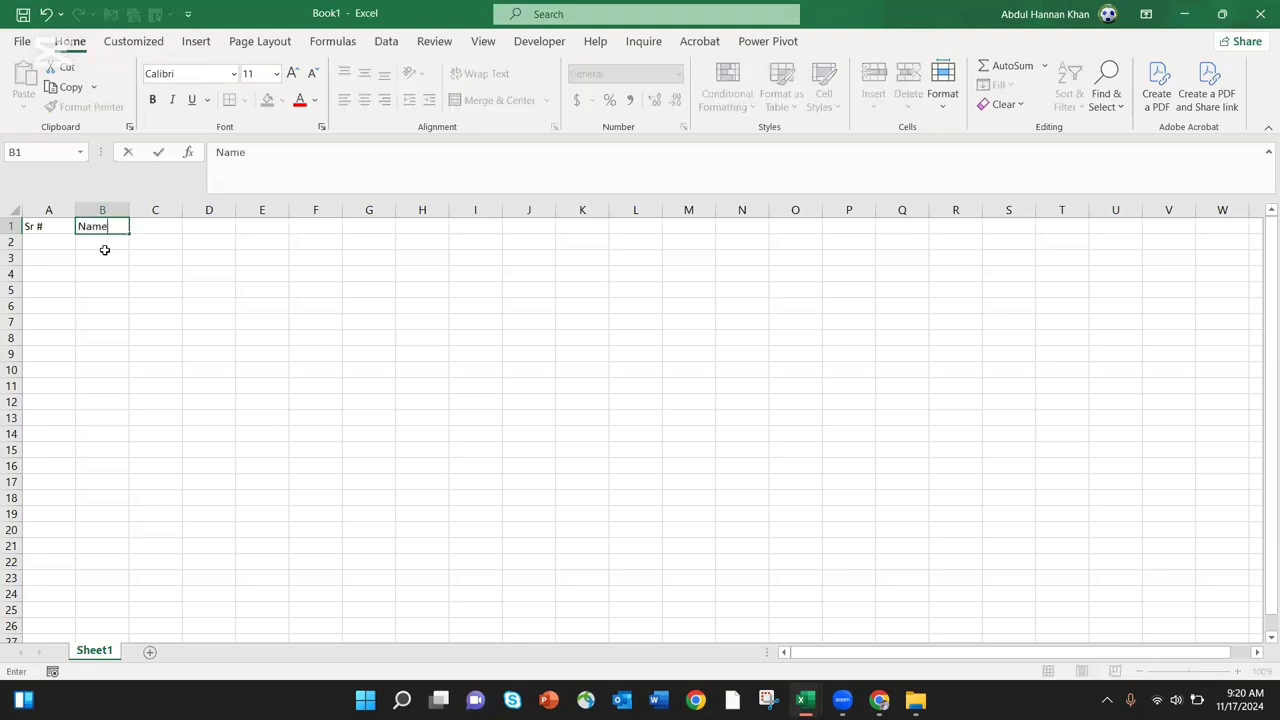
key("Tab")
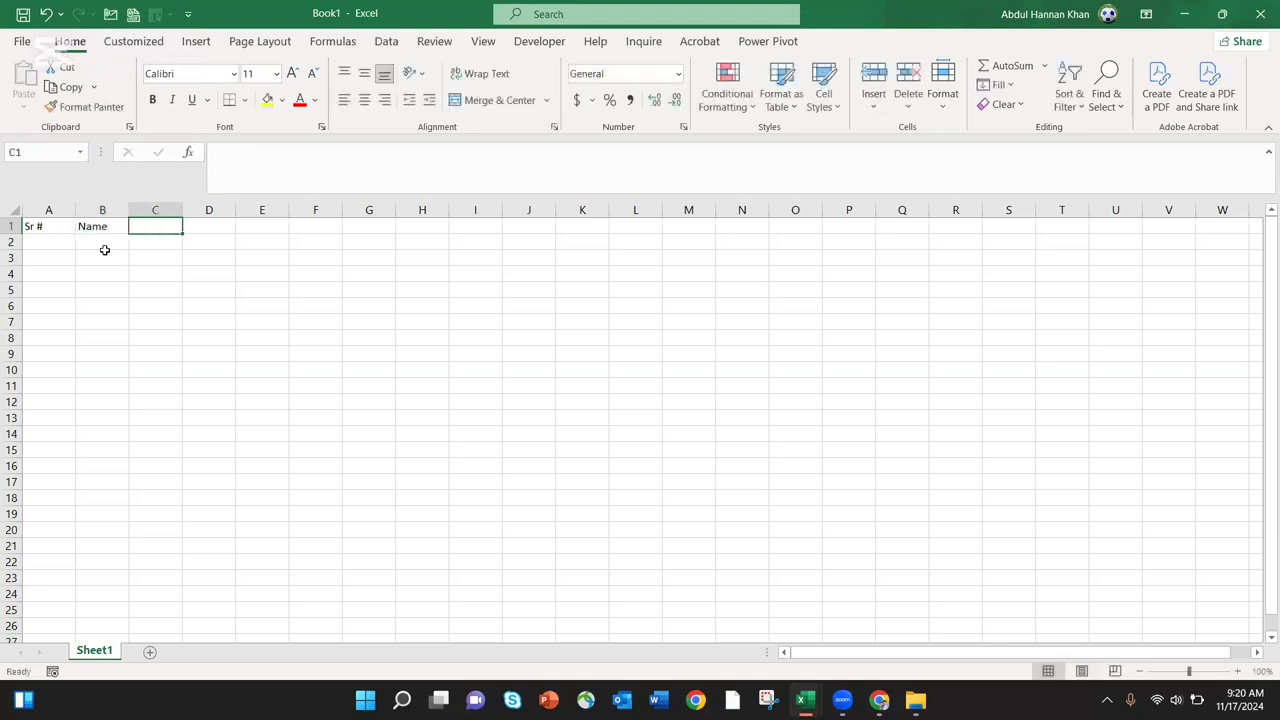
key("Left")
key("Left")
key("Right")
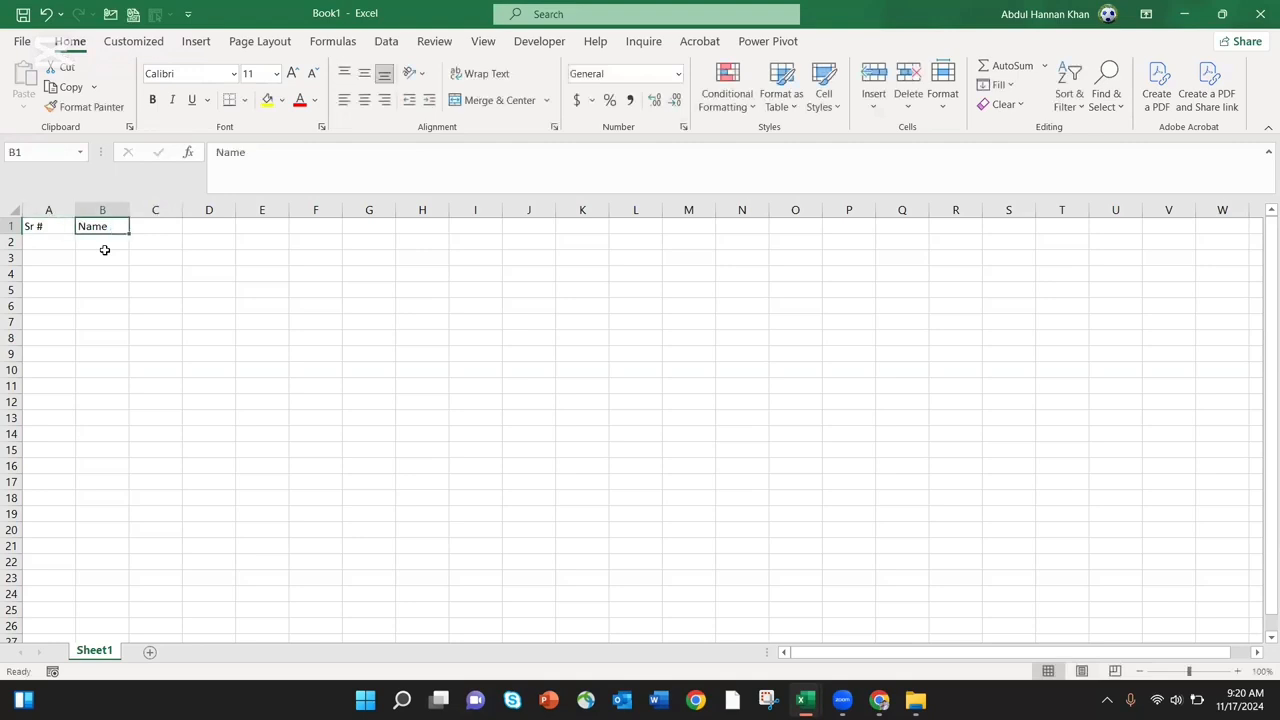
key("Left")
key("Right")
key("Right")
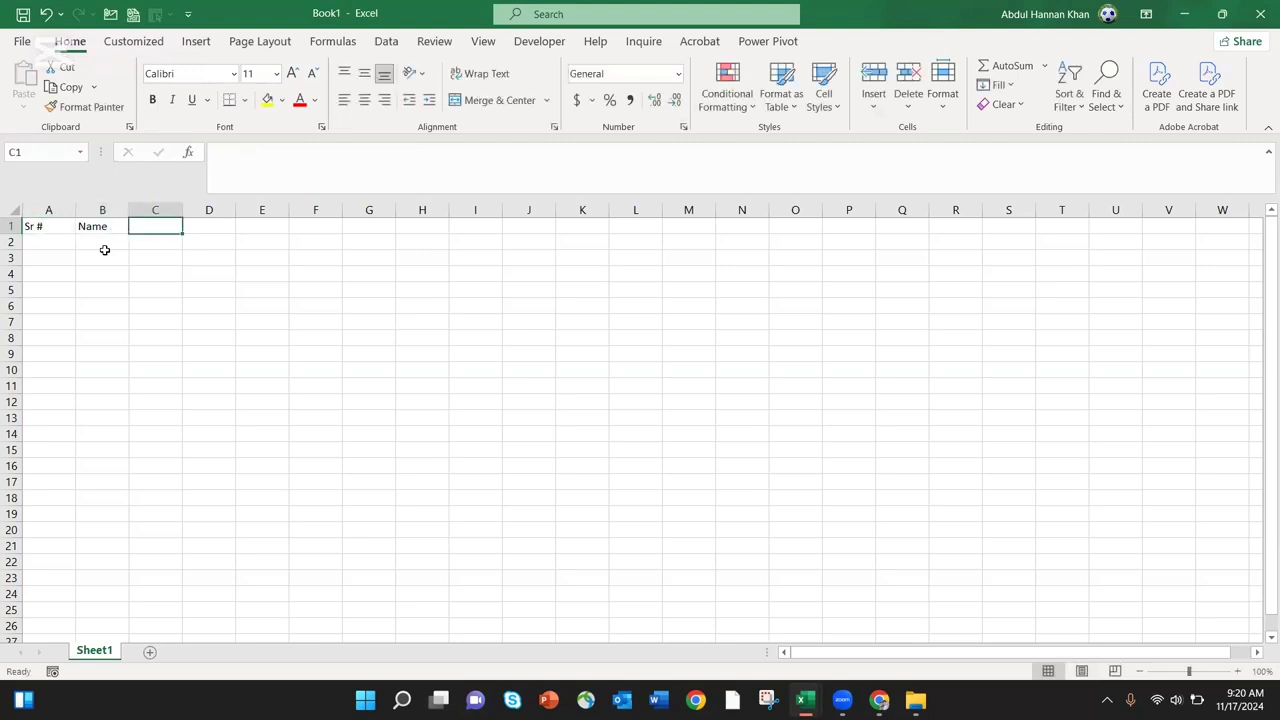
Enter the column headers "Roll #" in C1 and "Grades" in D1
type("Roll")
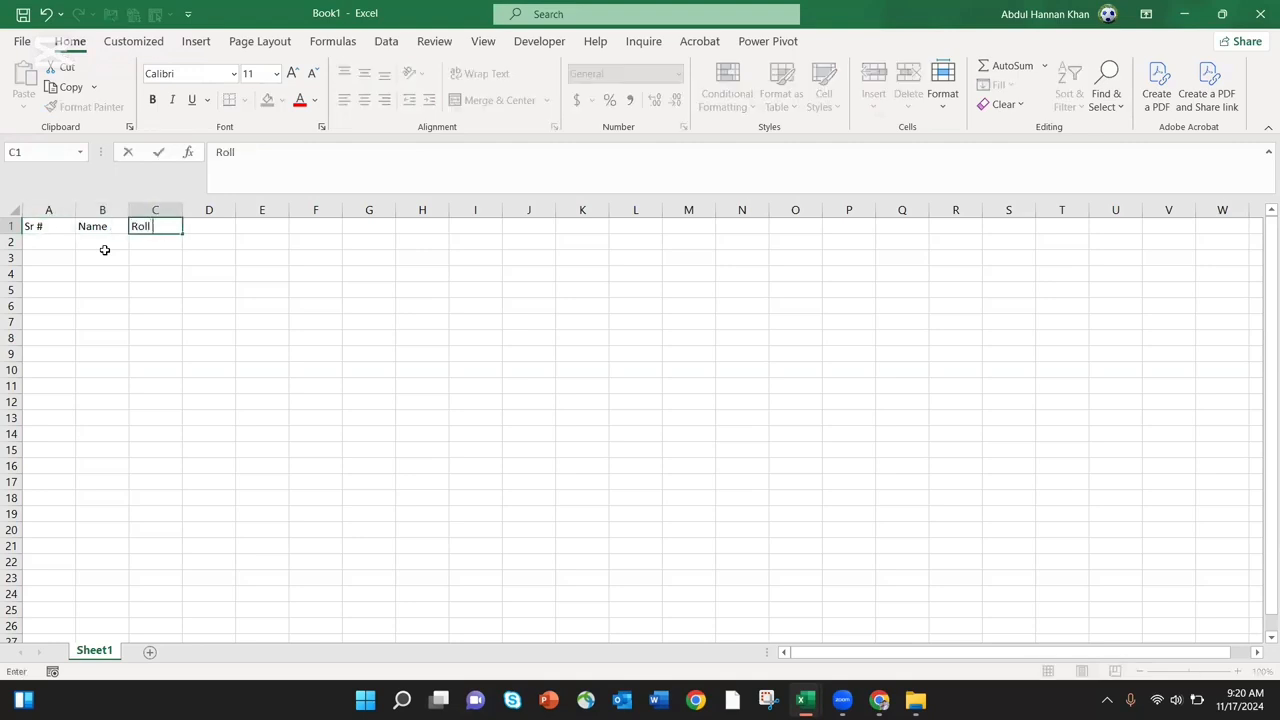
type(" #")
key("Right")
type("Grades")
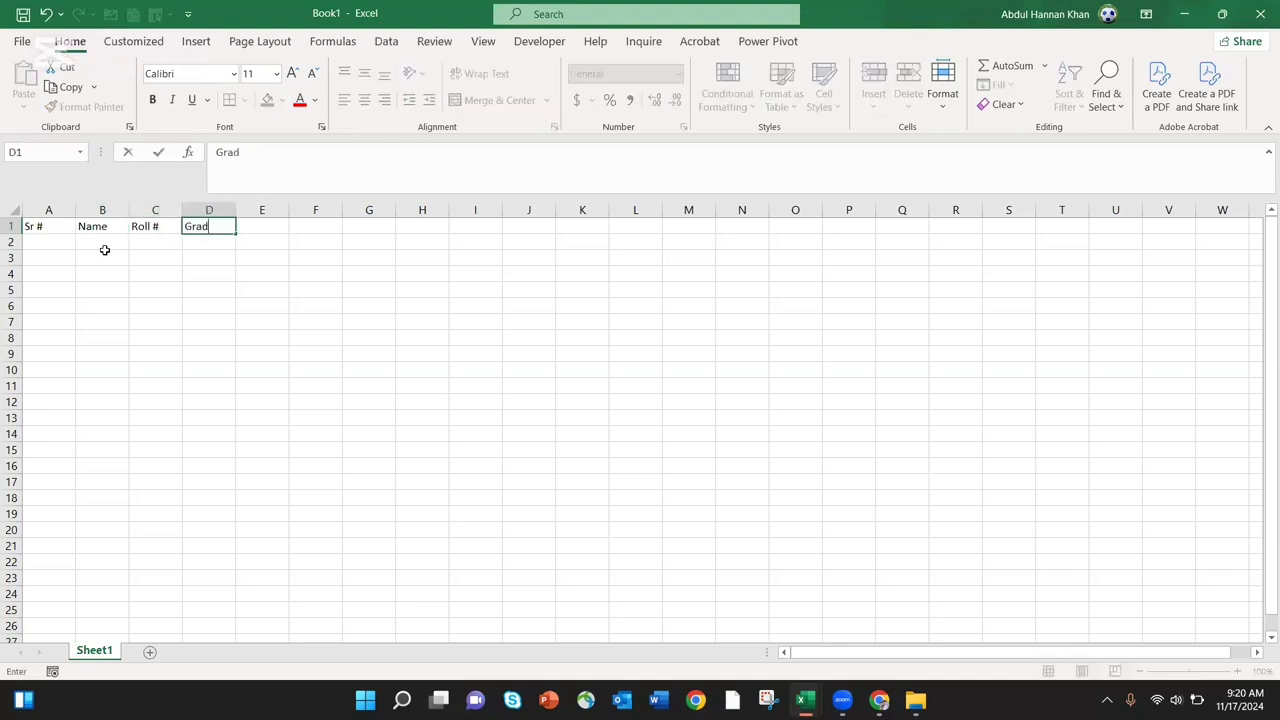
key("Right")
Enter the column header "Address" in E1
key("Down")
key("Down")
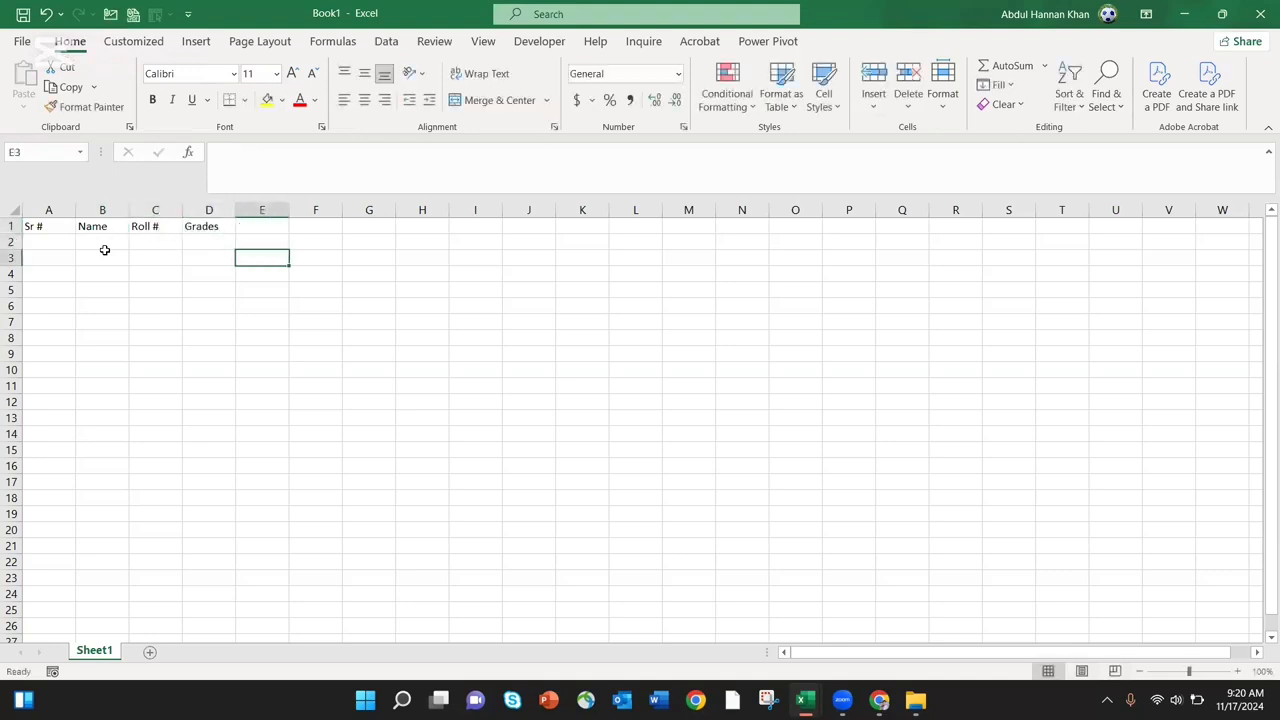
key("Up")
key("Up")
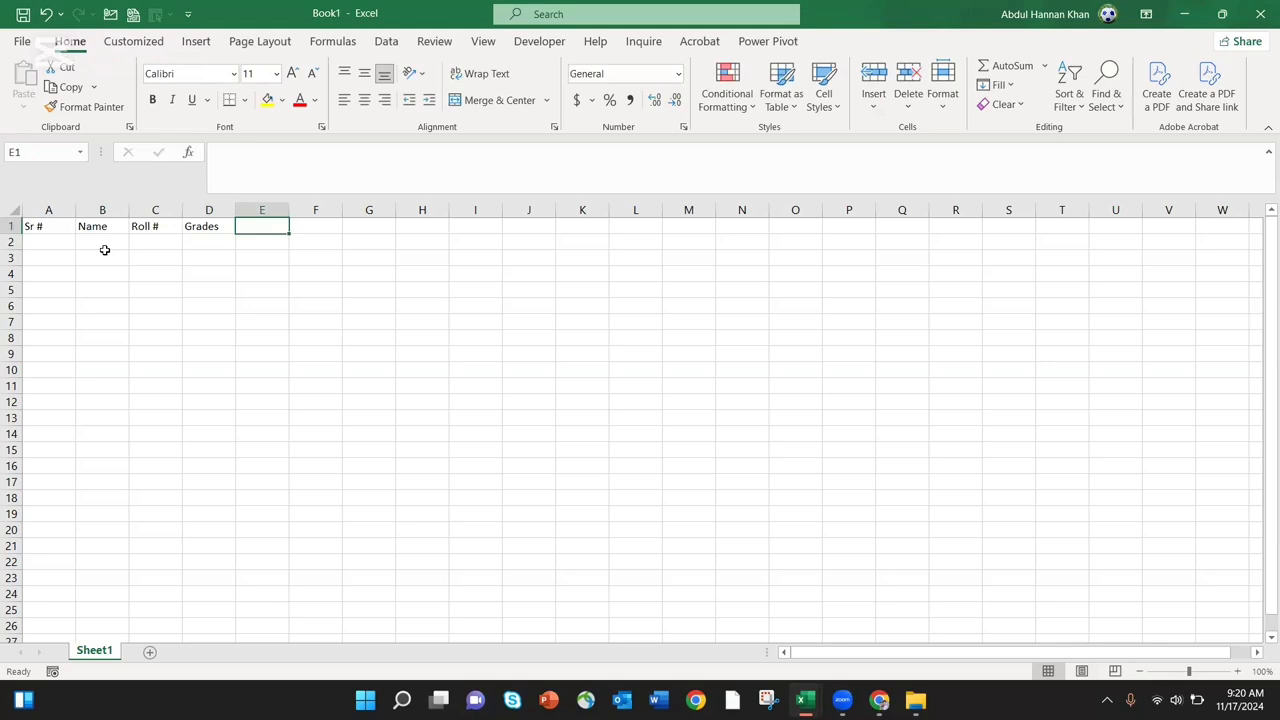
type("Addrr")
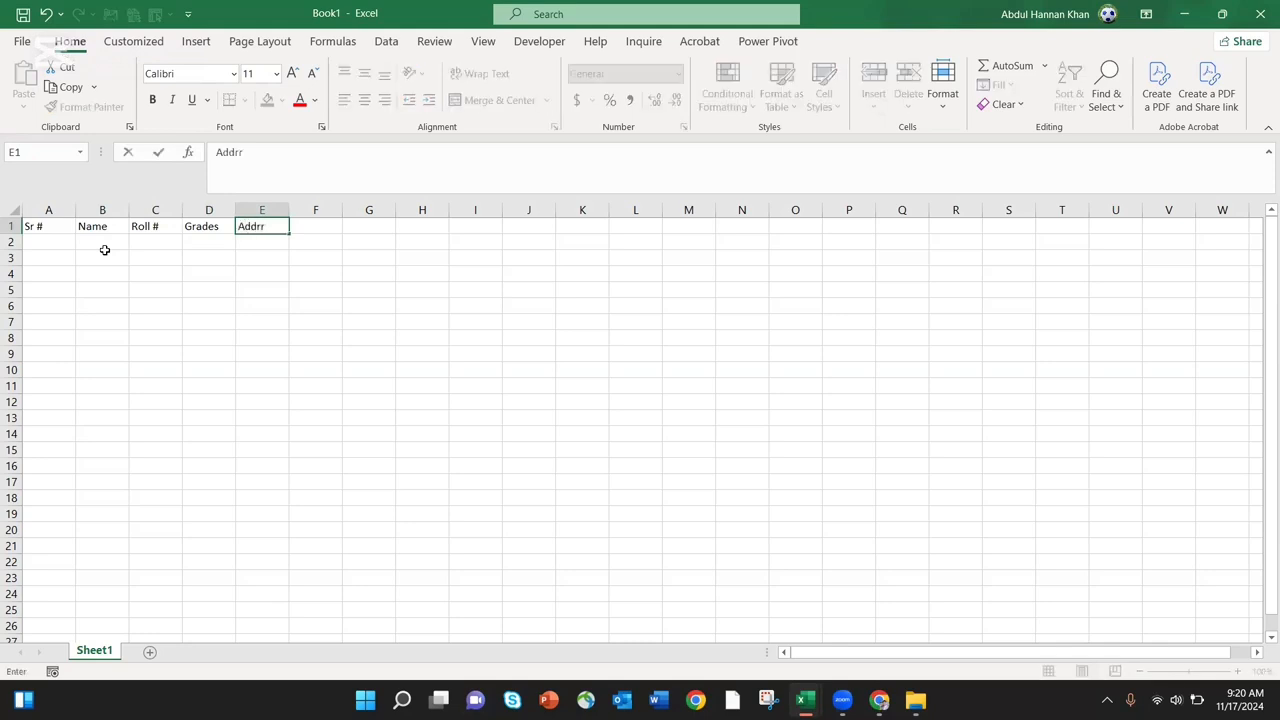
key("BackSpace")
type("ess")
key("Return")
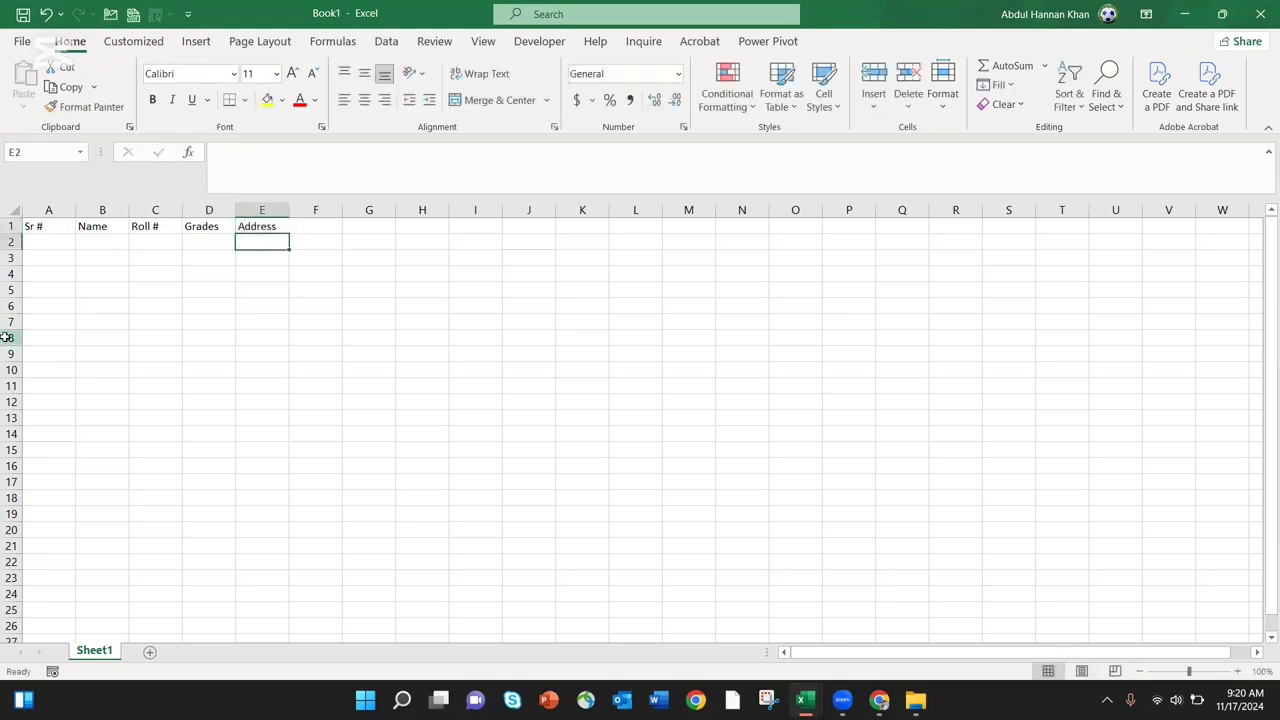
Fill the serial number column with 1, 2 and 3 in cells A2 to A4
left_click(51, 251)
type("1")
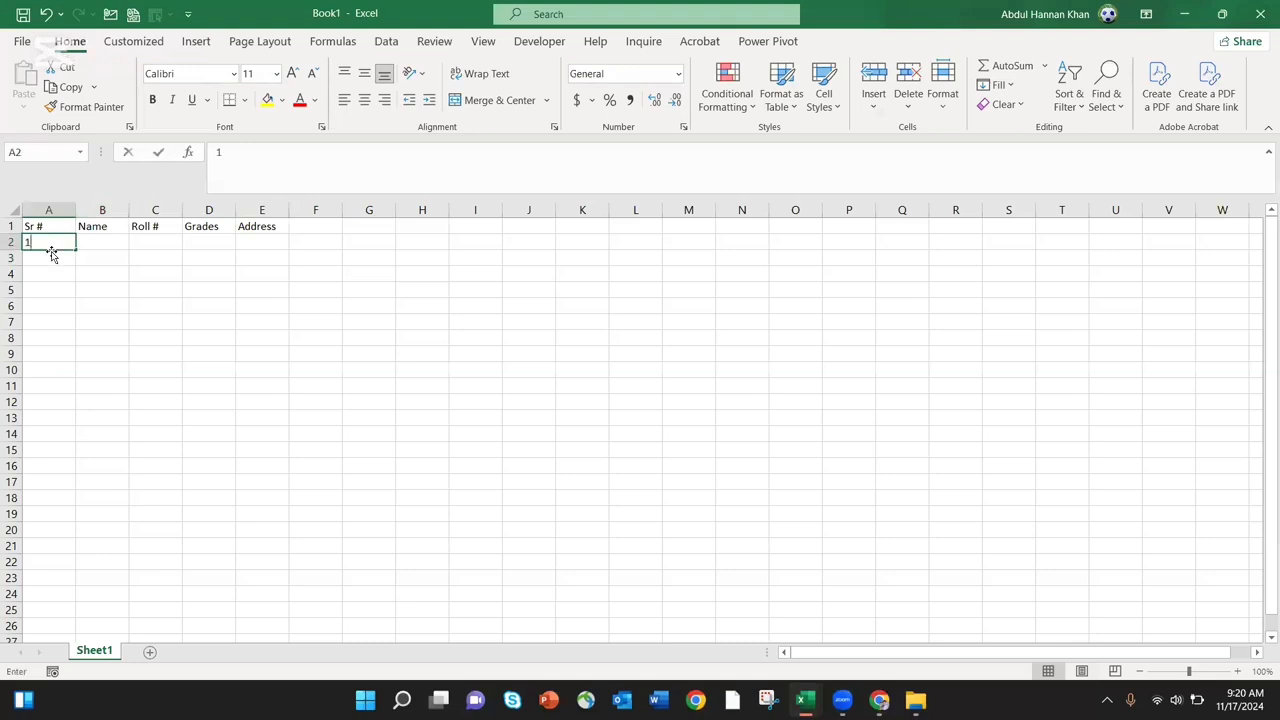
key("Return")
type("2")
key("Return")
type("3")
key("Return")
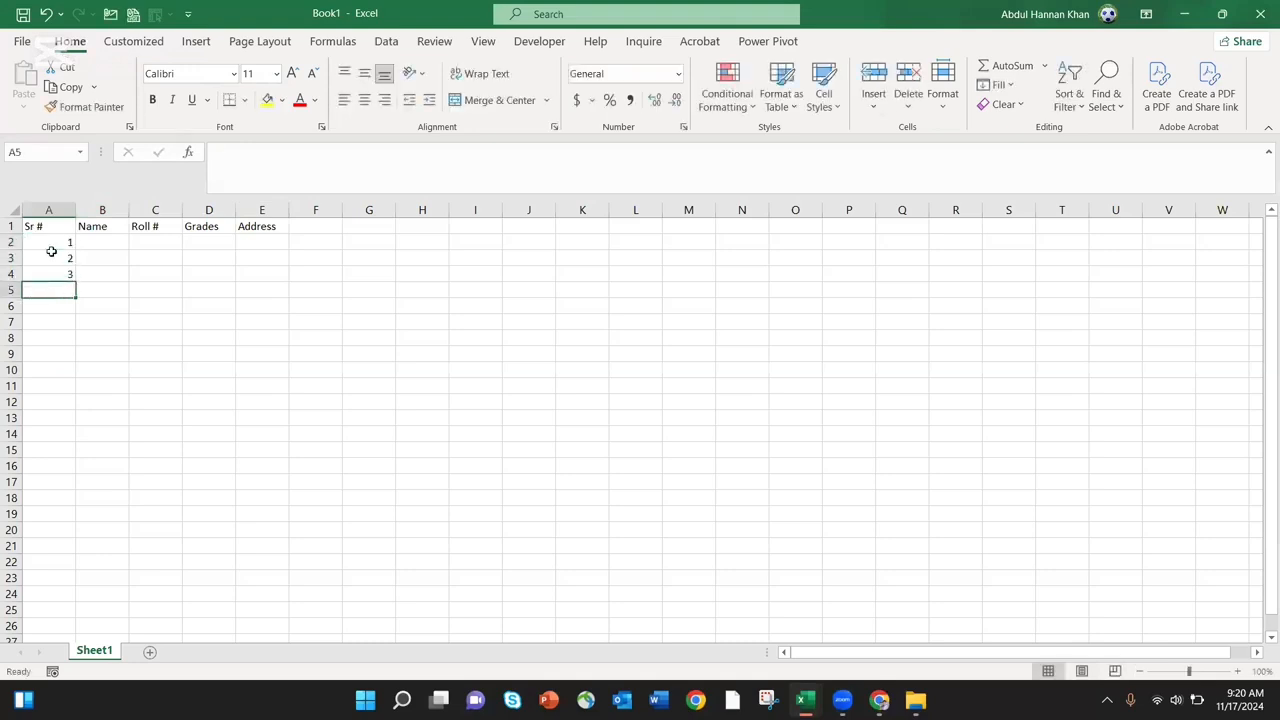
Enter the sample names "A", "B" and "C" in cells B2 to B4
key("Up")
key("Right")
key("Up")
key("Up")
key("F2")
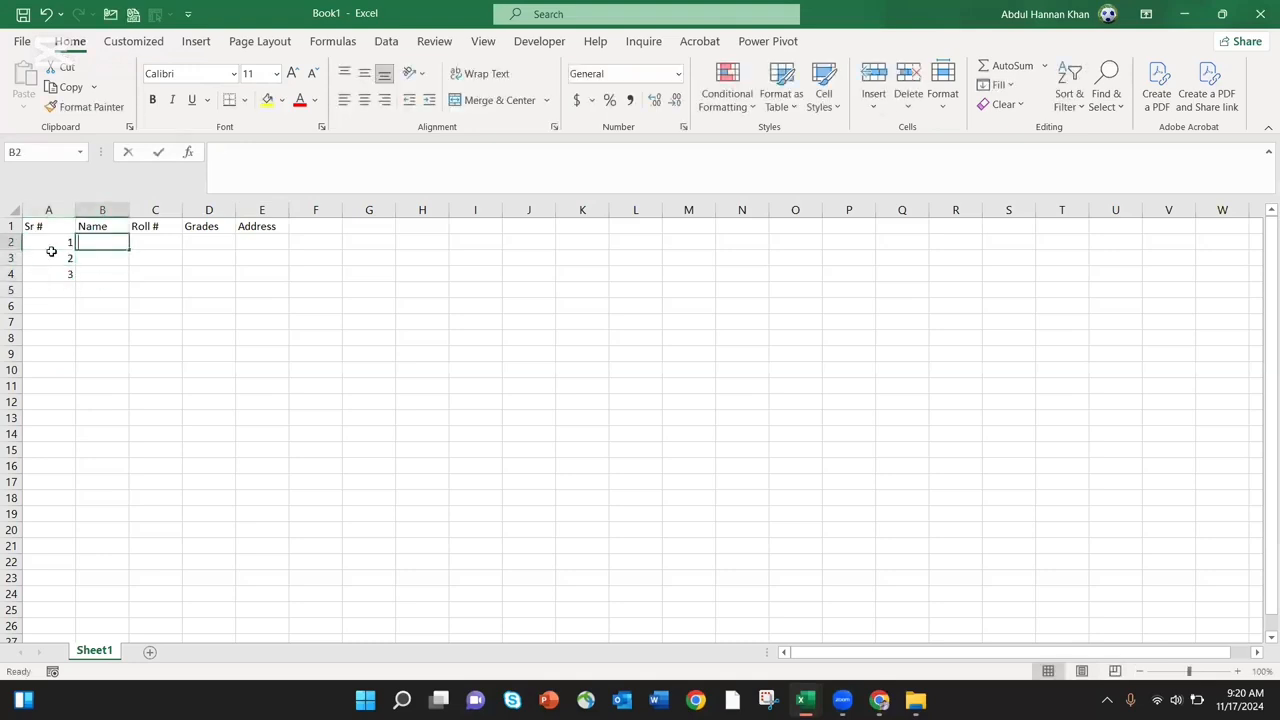
type("A")
key("Return")
type("B")
key("Return")
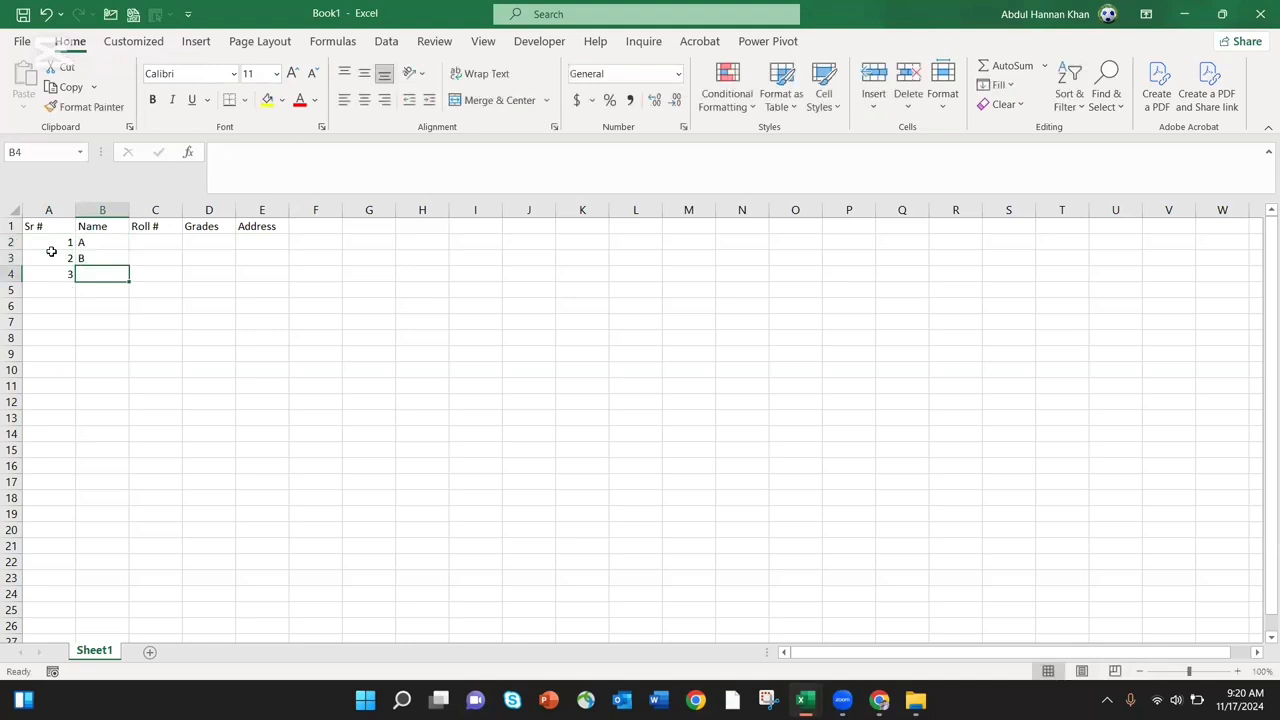
type("C")
key("Right")
Enter the roll numbers 22, 11 and 11 in cells C2 to C4
key("Right")
key("Up")
key("Up")
key("Left")
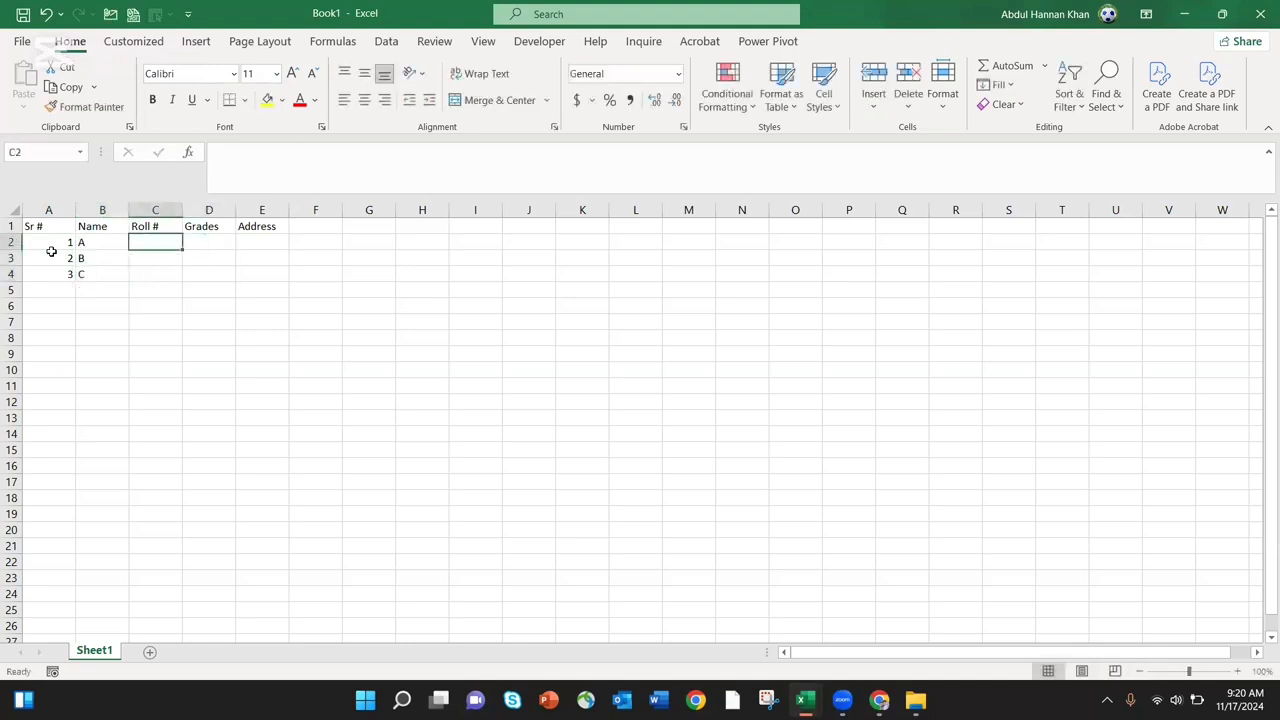
type("22")
key("Return")
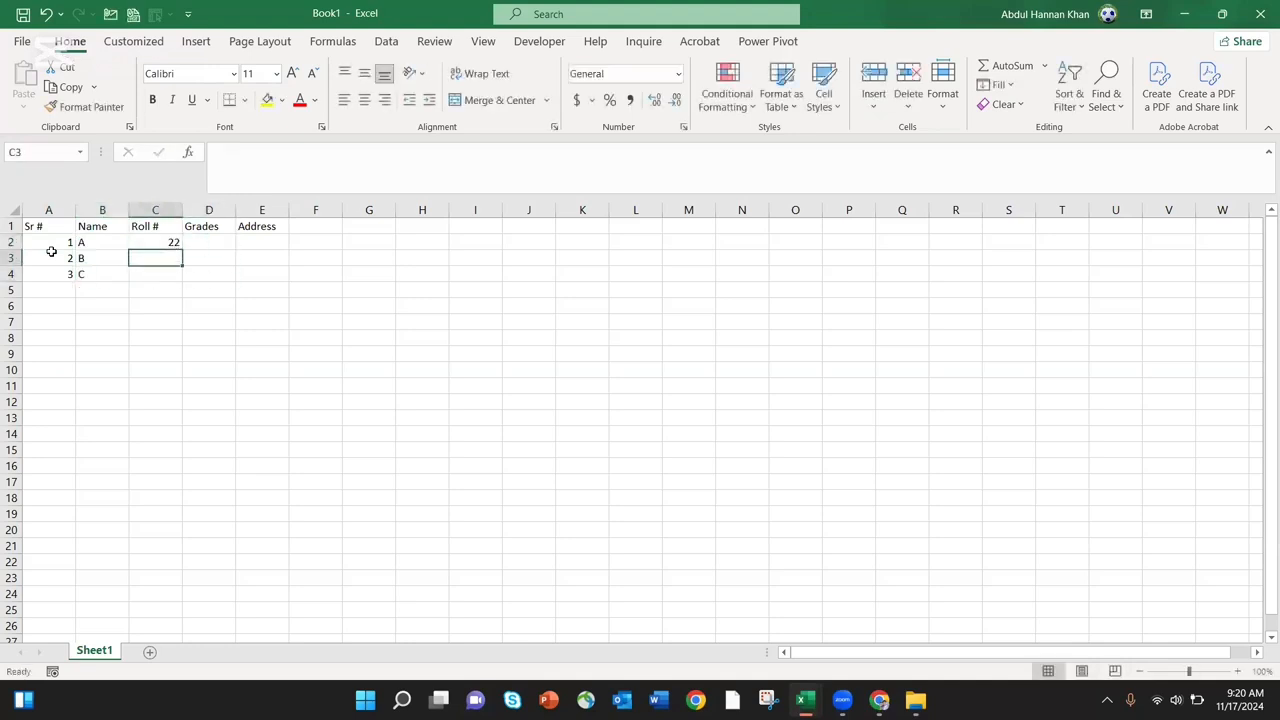
type("11")
key("Return")
type("11")
key("Return")
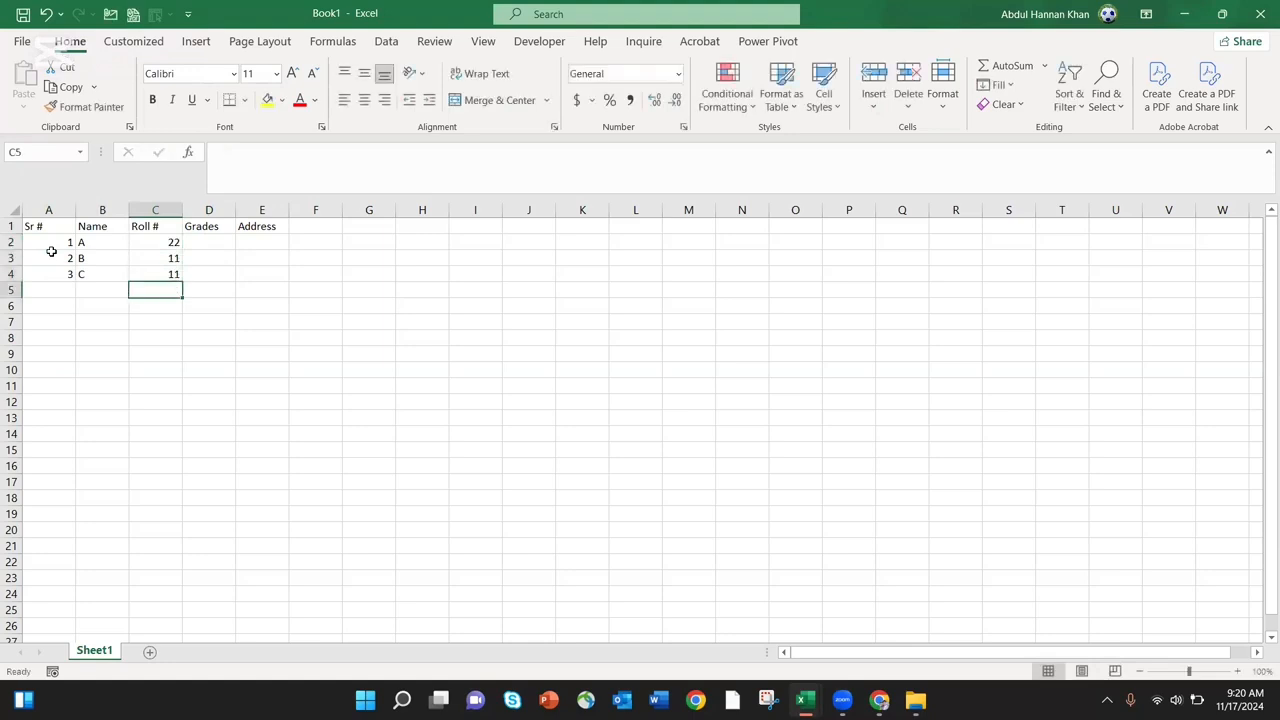
Copy the roll number in C4 down the column to C16 with the fill handle
key("Right")
key("Up")
key("Up")
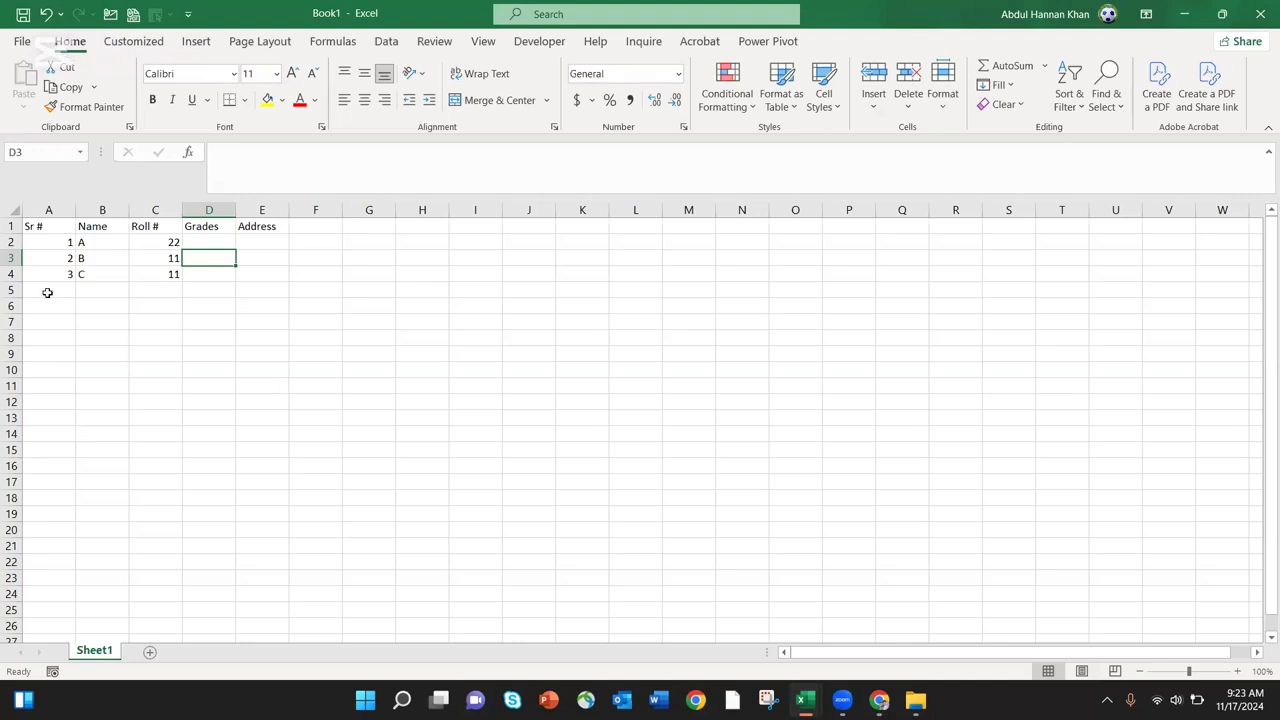
left_click(174, 273)
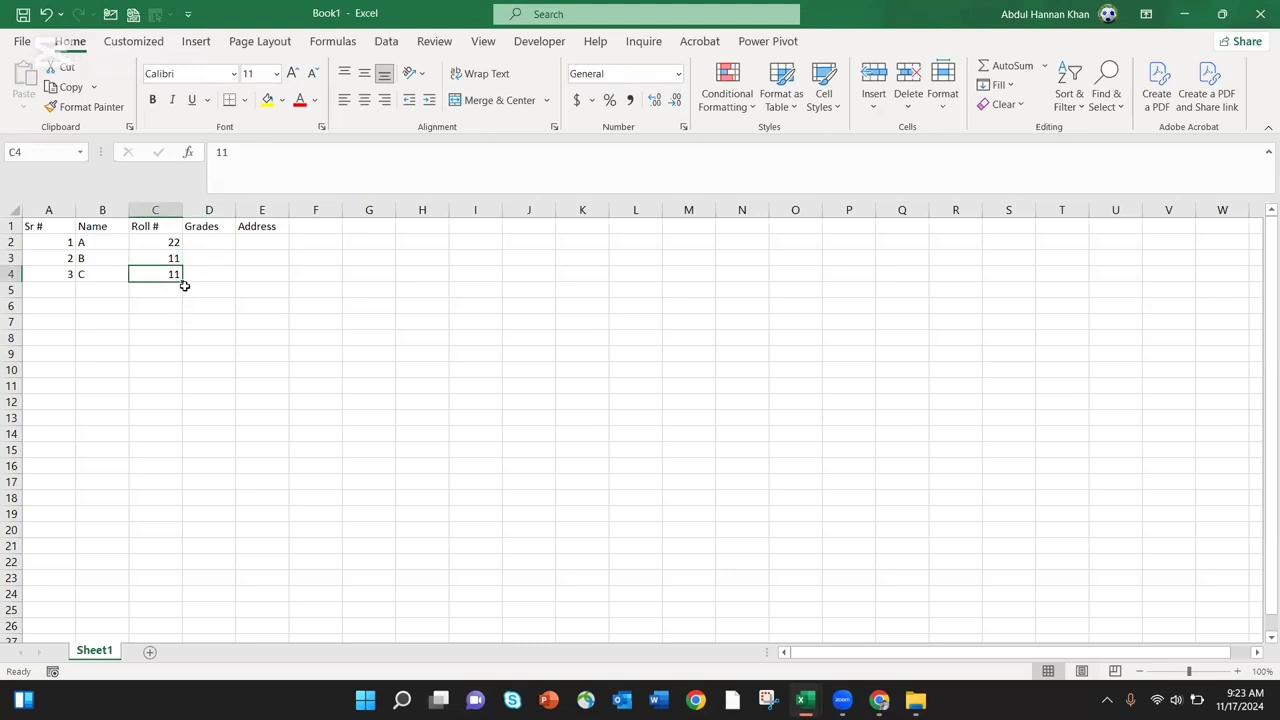
left_click_drag(181, 281, 181, 470)
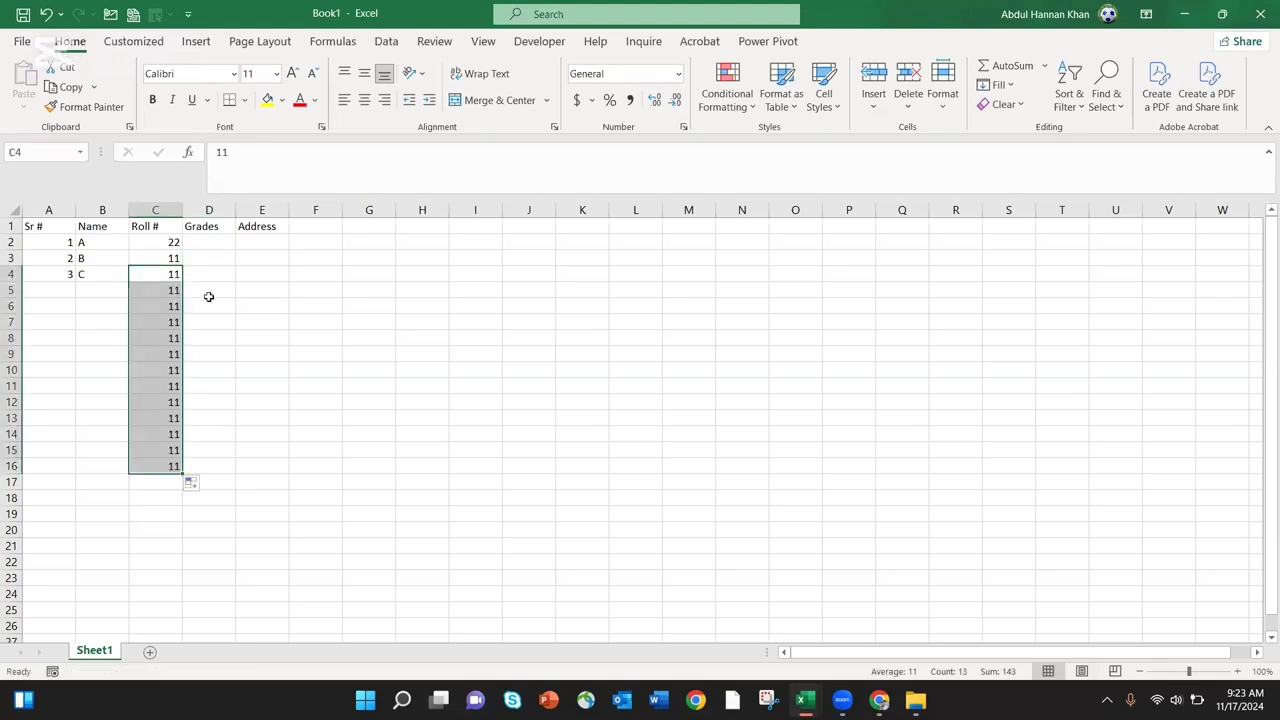
left_click(207, 399)
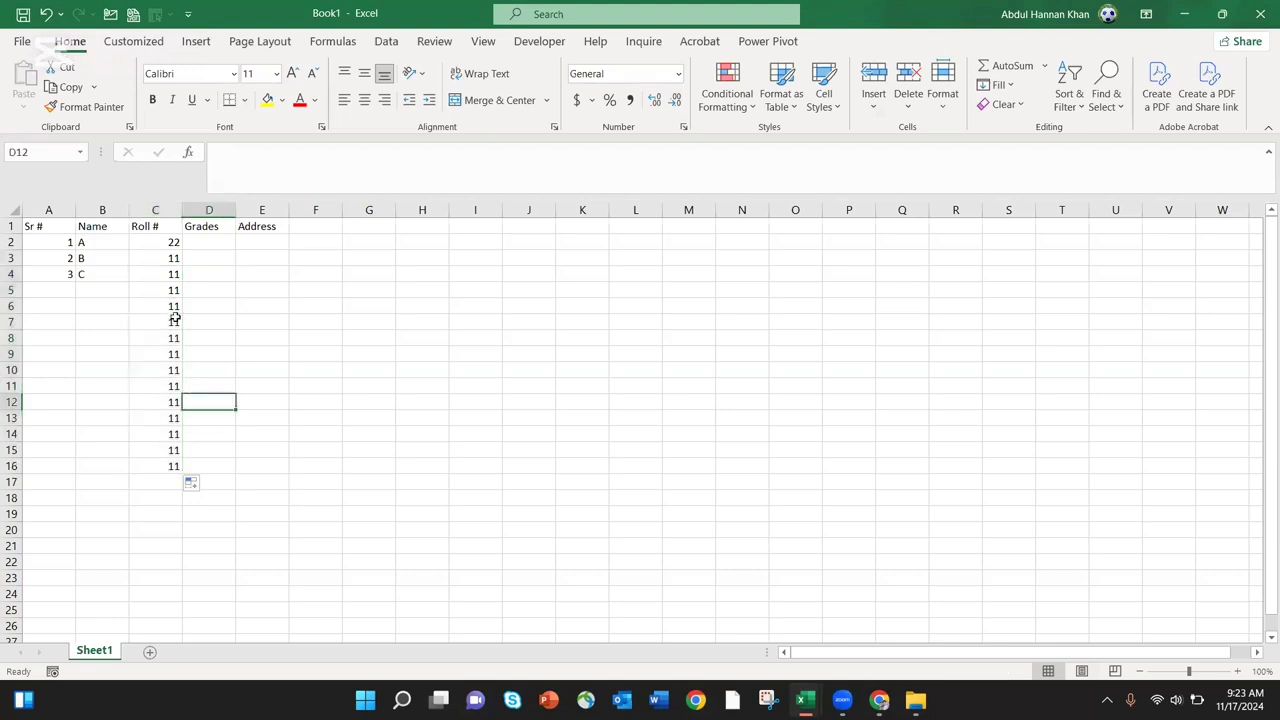
Fill the roll number in C4 down the column to C24
left_click(170, 273)
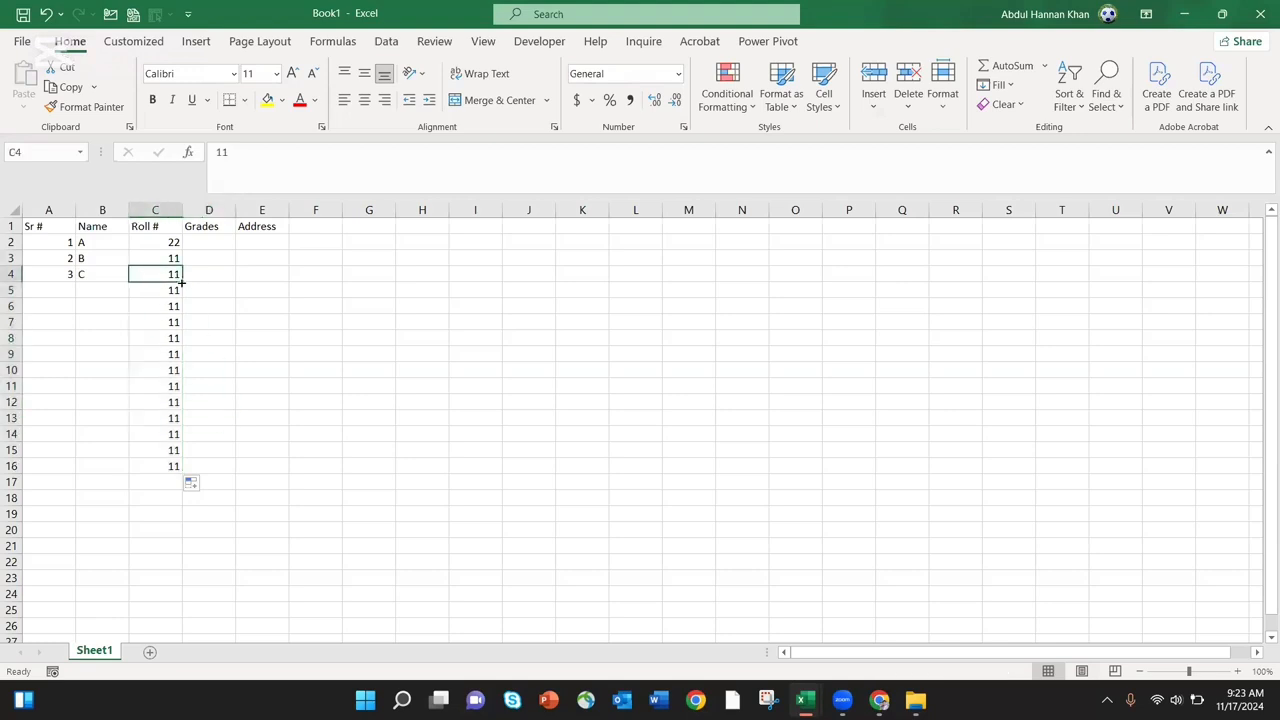
left_click_drag(181, 281, 181, 601)
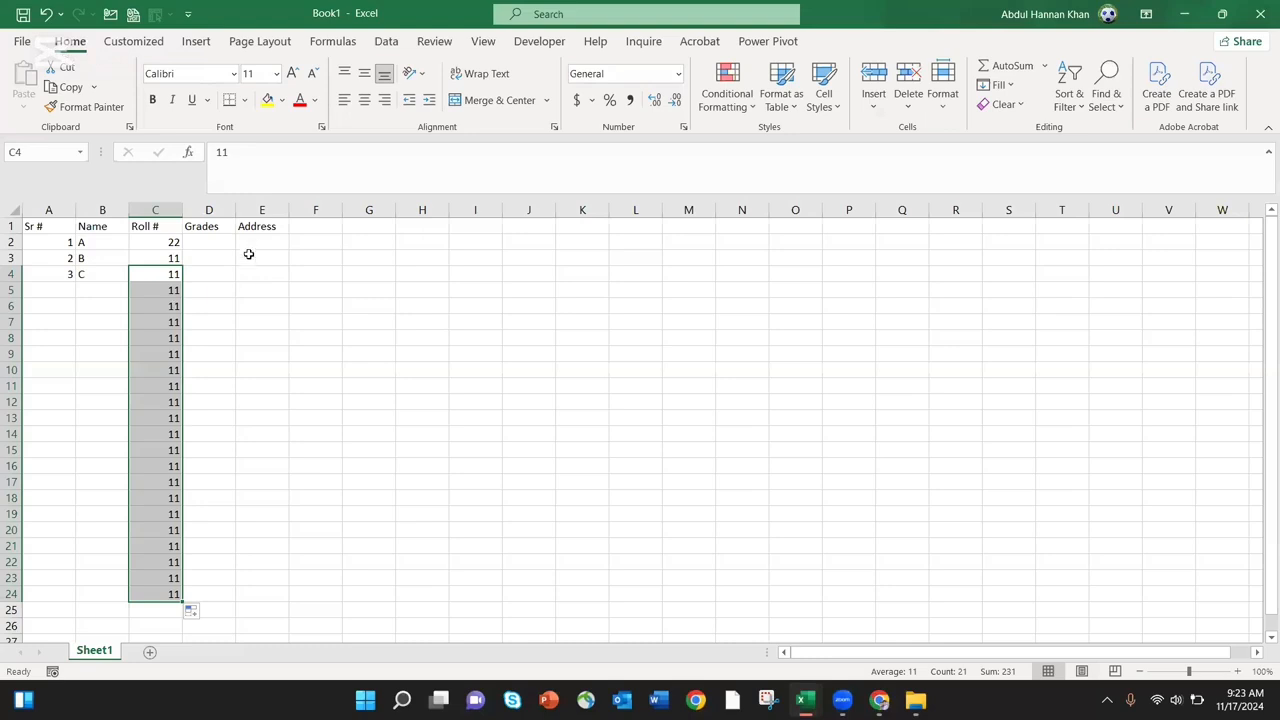
left_click(312, 244)
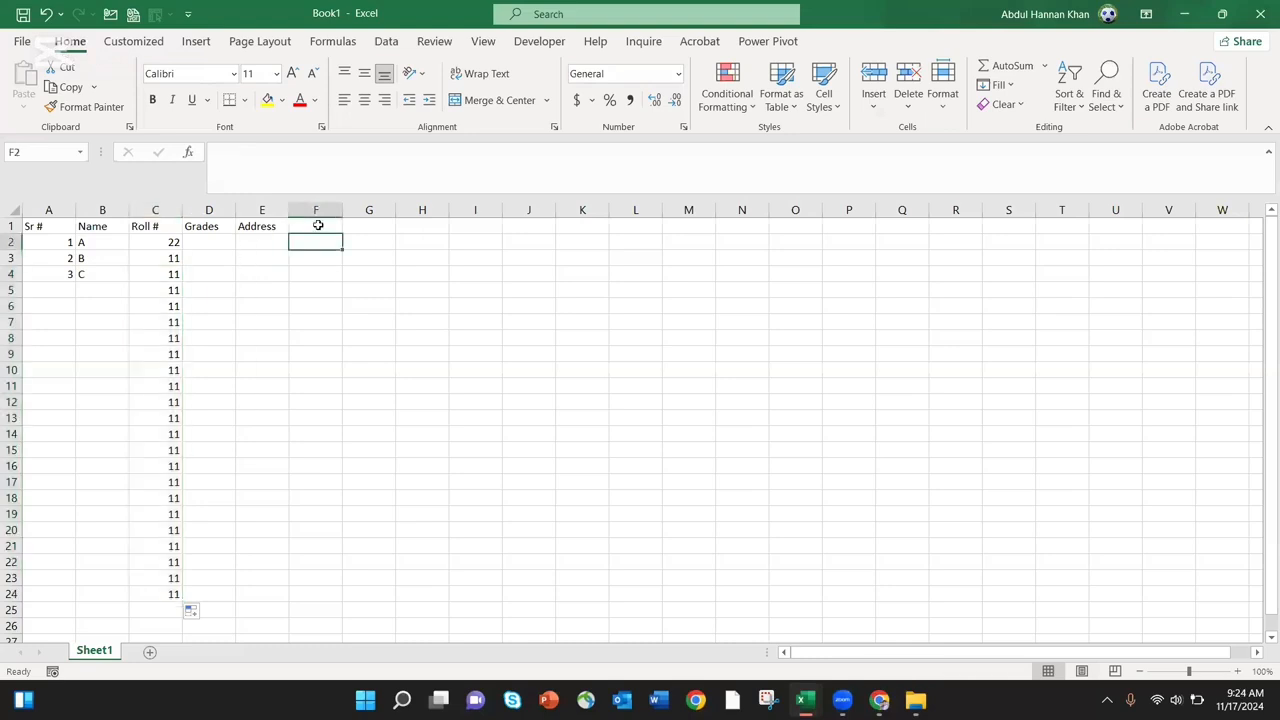
left_click(318, 225)
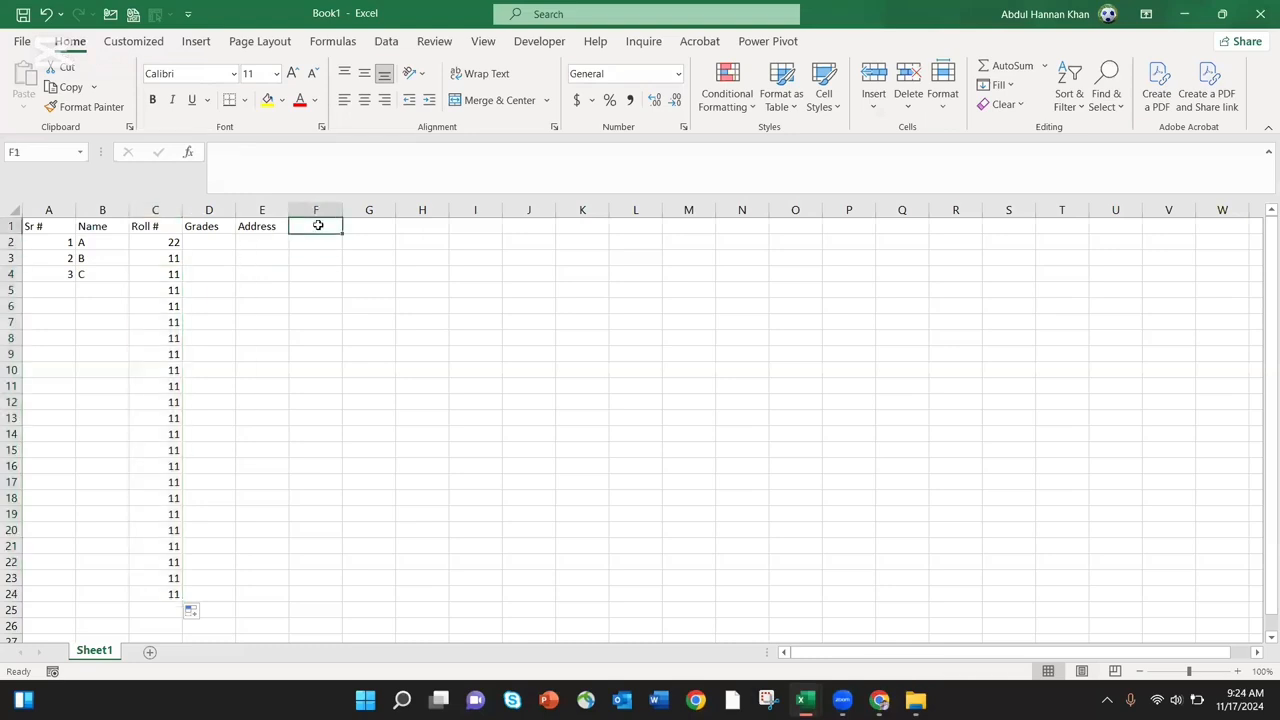
Enter the grades "A" and "B" in cells D2 and D3
left_click(218, 242)
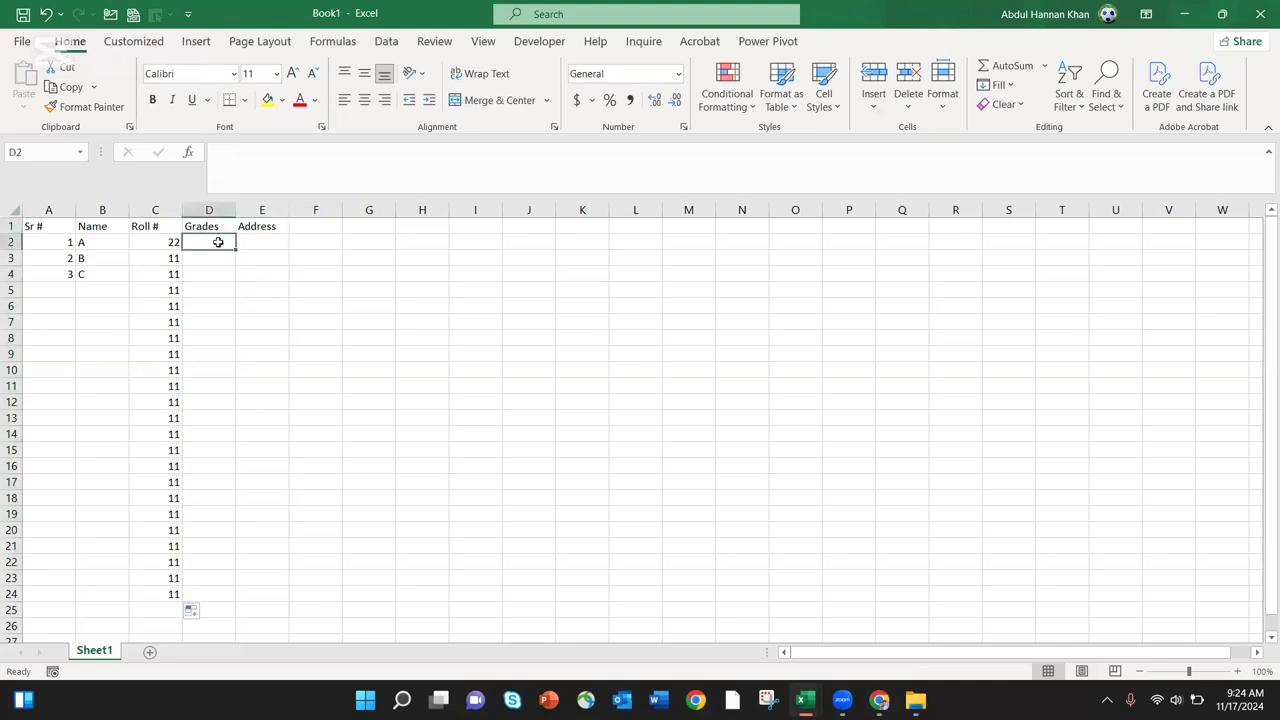
type("A")
key("Return")
type("B")
key("Return")
Enter a CONCATENATE formula in F2 that joins the roll number in C2 with the grade in D2
key("Right")
key("Right")
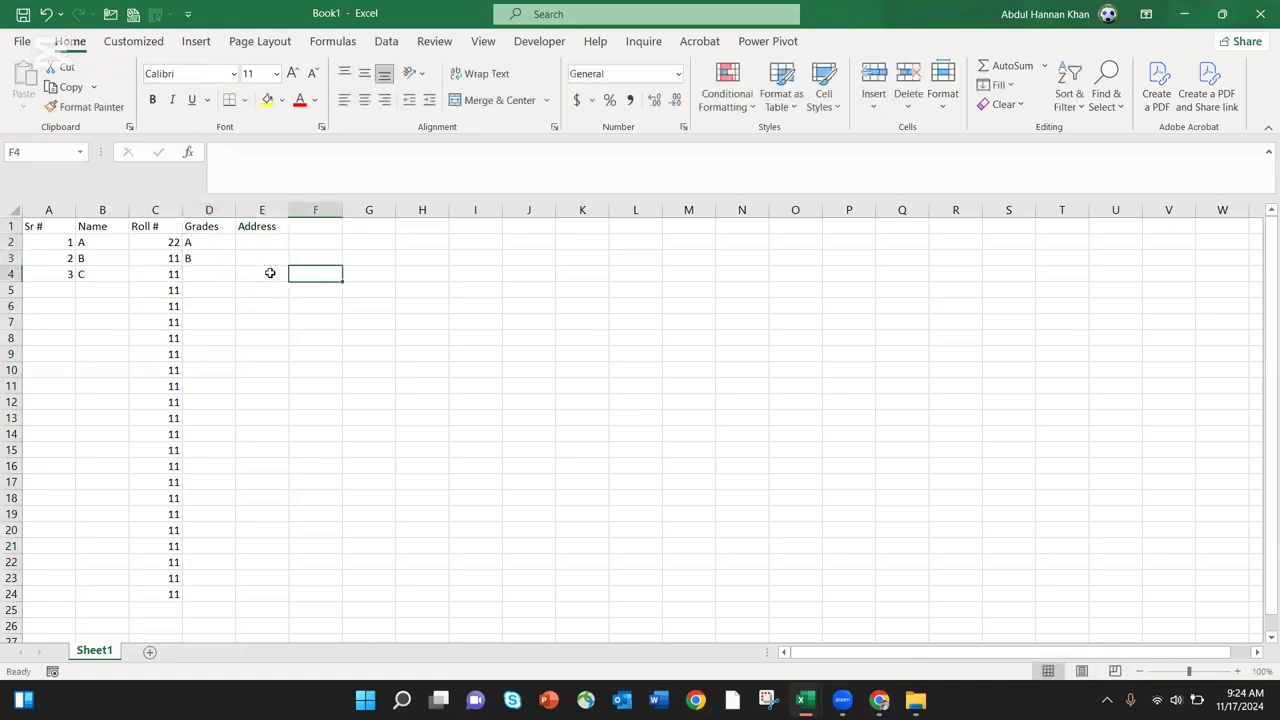
key("Up")
key("Up")
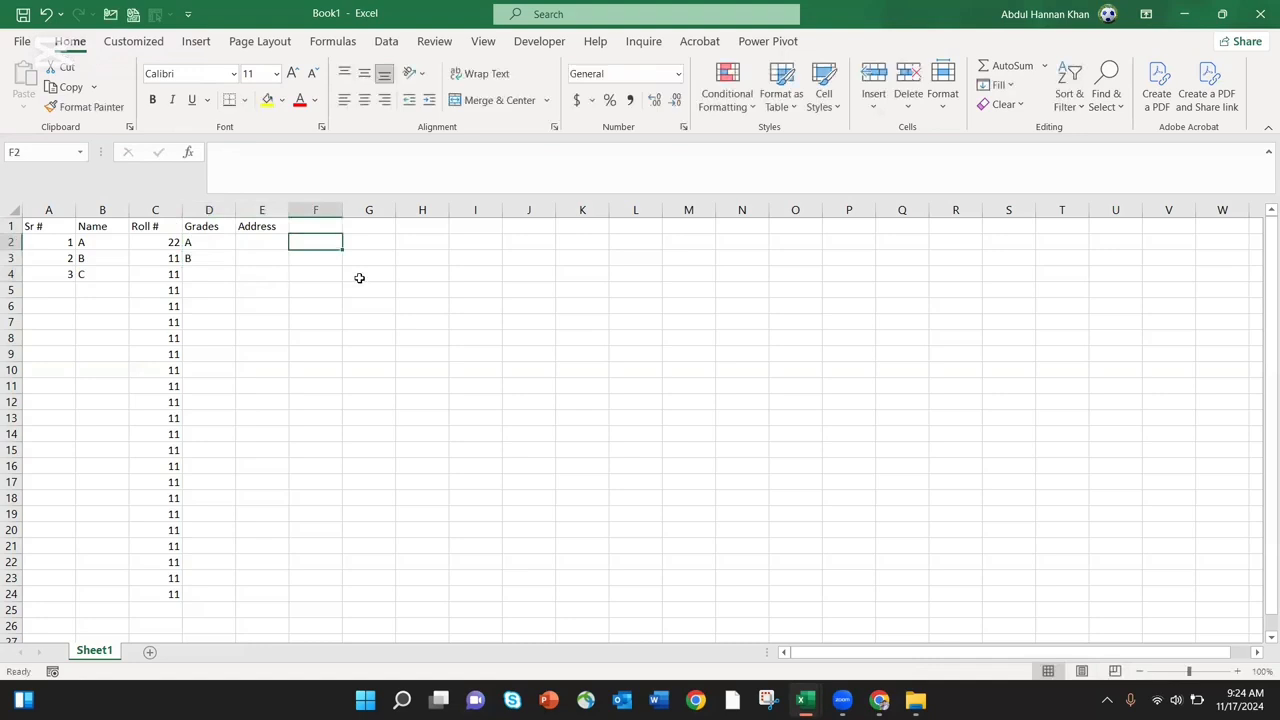
type("=con")
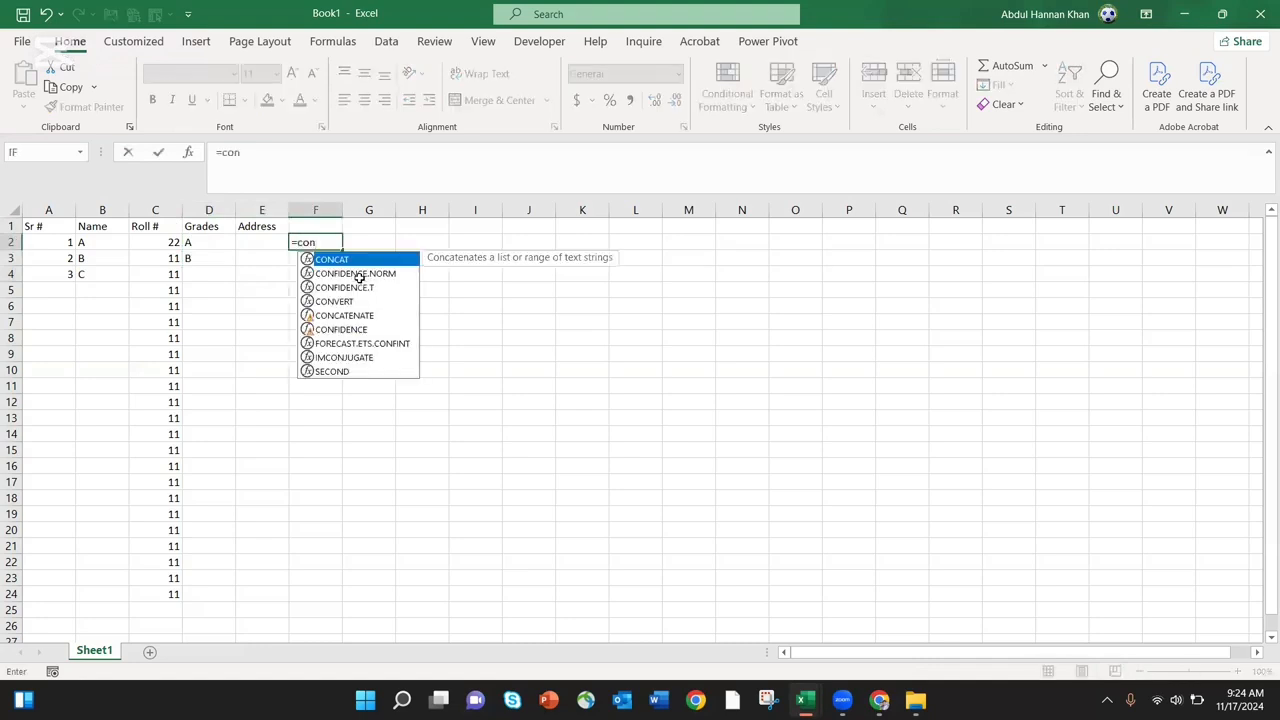
key("Down")
key("Down")
key("Down")
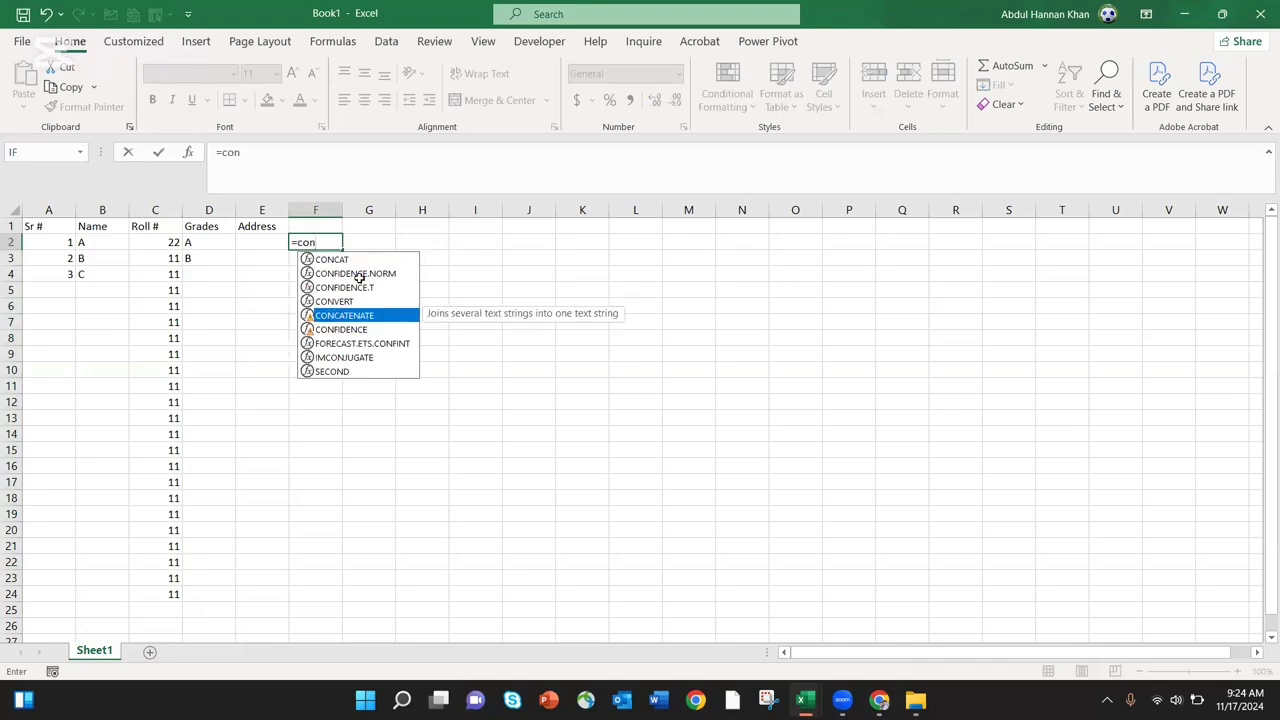
key("Tab")
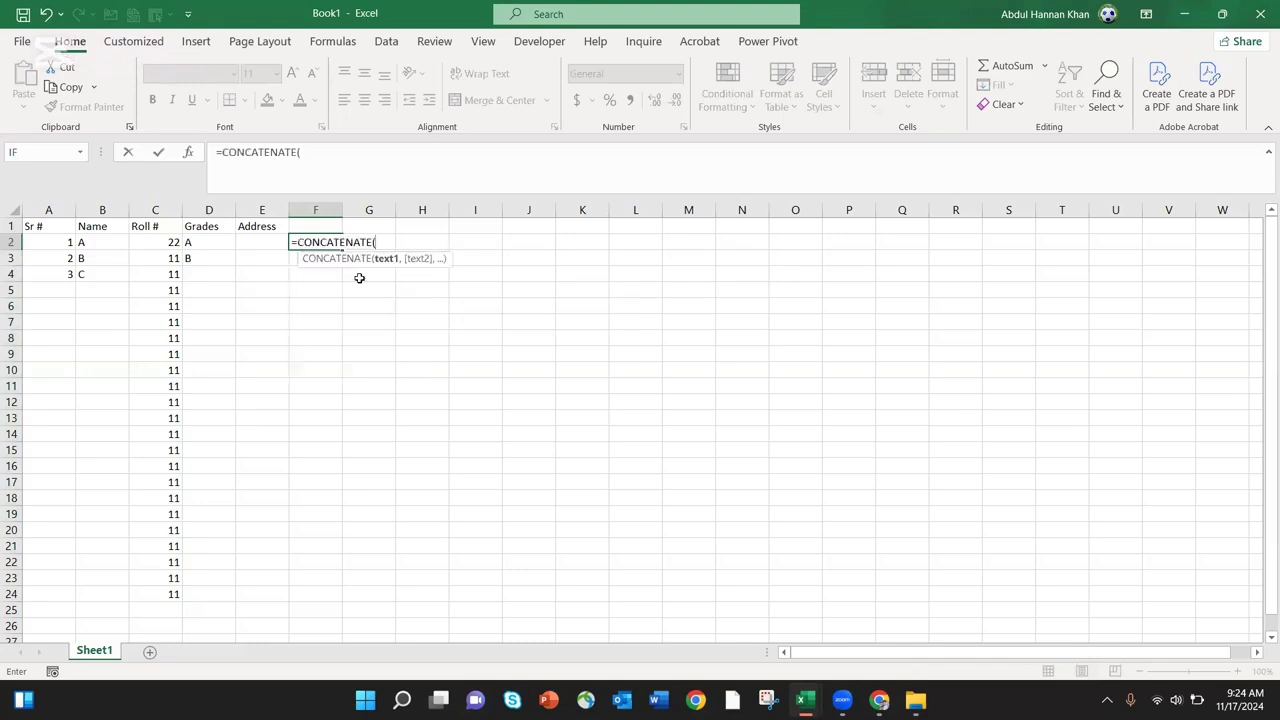
key("Left")
key("Left")
key("Left")
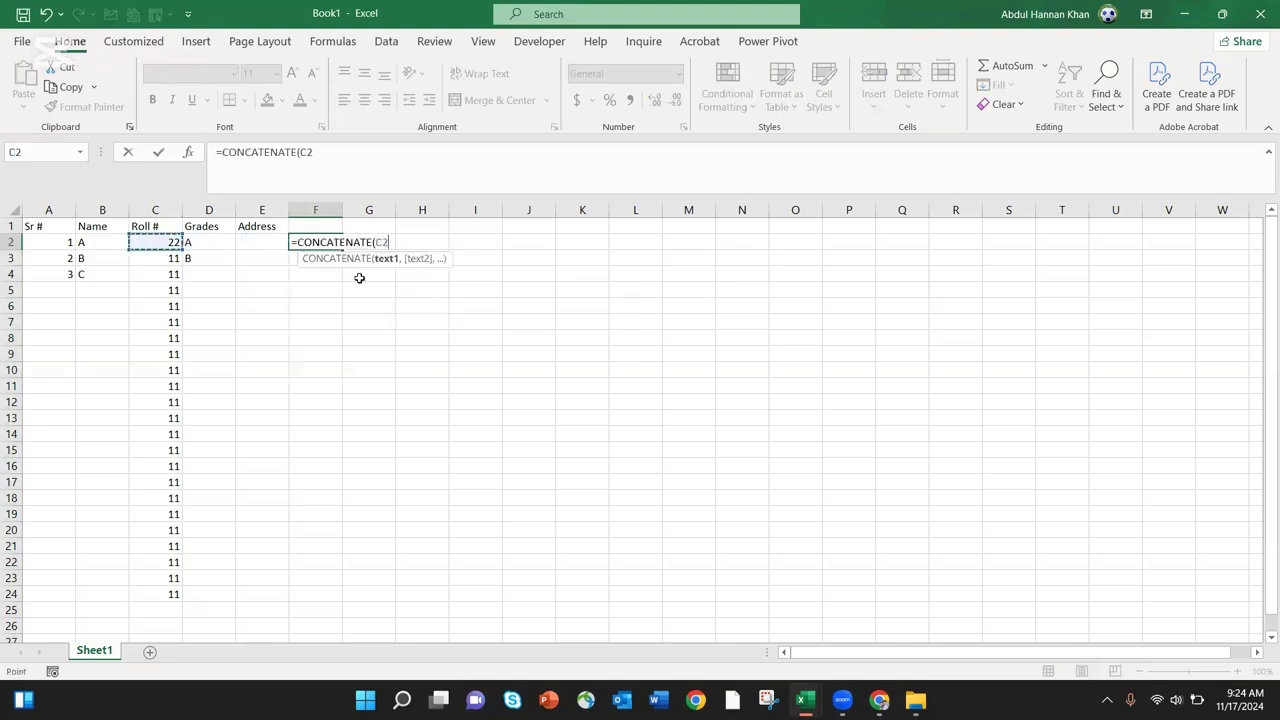
type(",")
key("Left")
key("Left")
type(")")
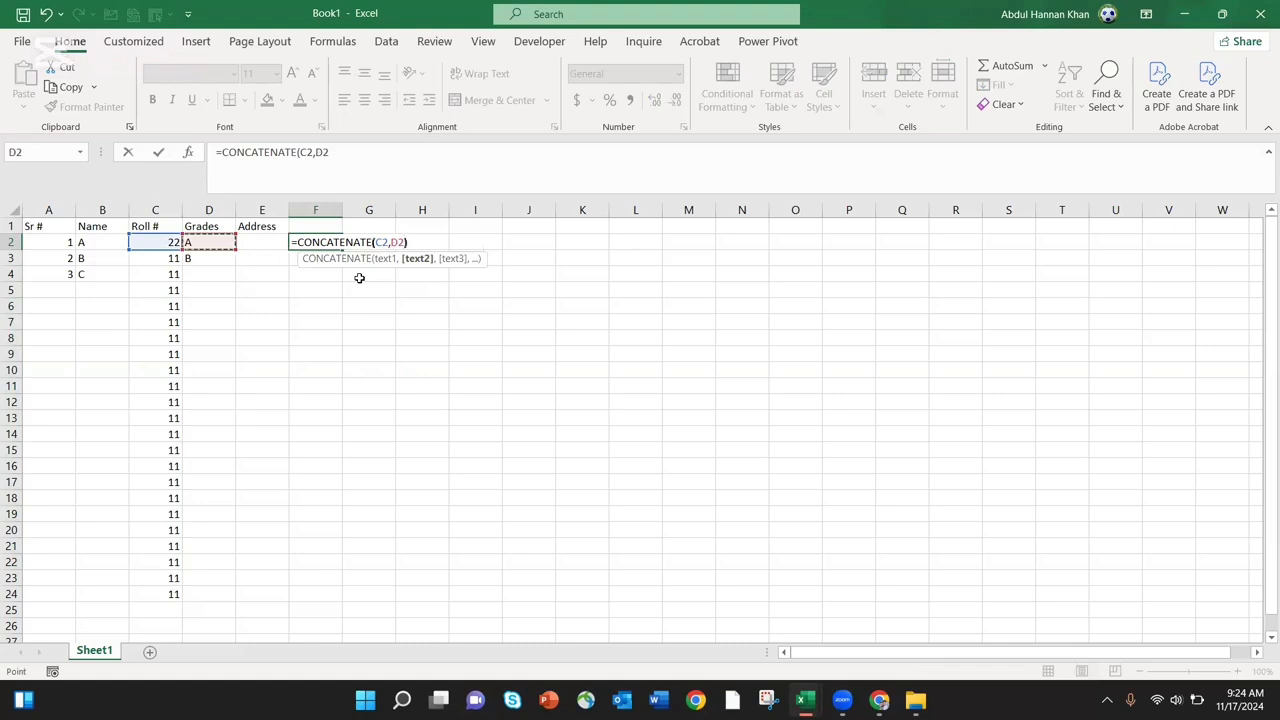
key("Return")
Fill the CONCATENATE formula from F2 down the column to F23
left_click(338, 246)
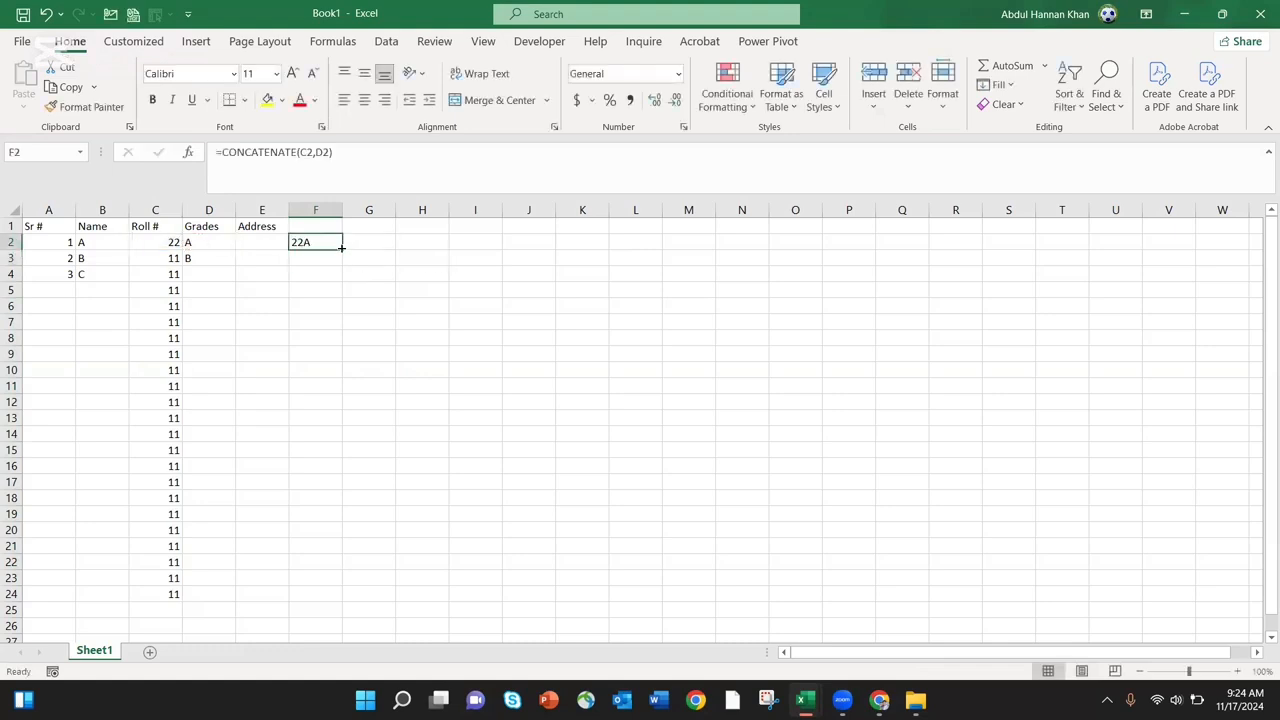
left_click_drag(342, 249, 329, 594)
left_click(213, 311)
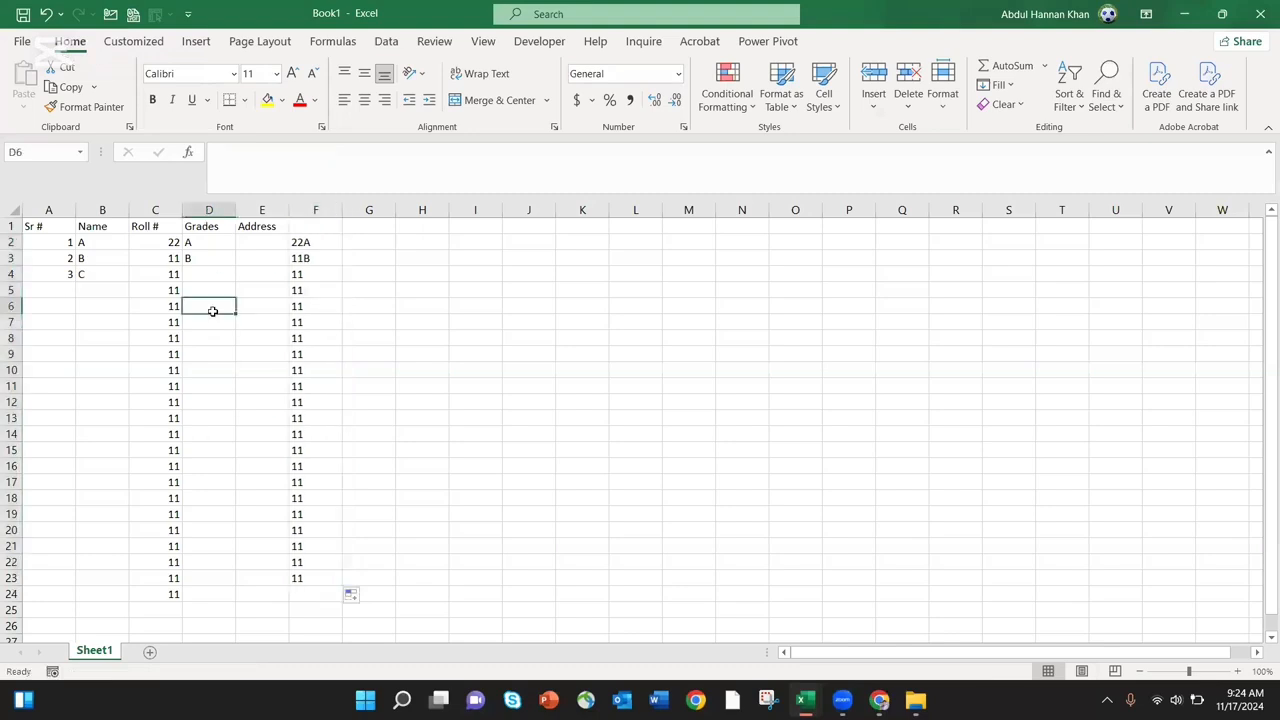
Enter the grade for the third student in D4 as a capital "C"
key("Up")
key("Up")
type("c")
key("Return")
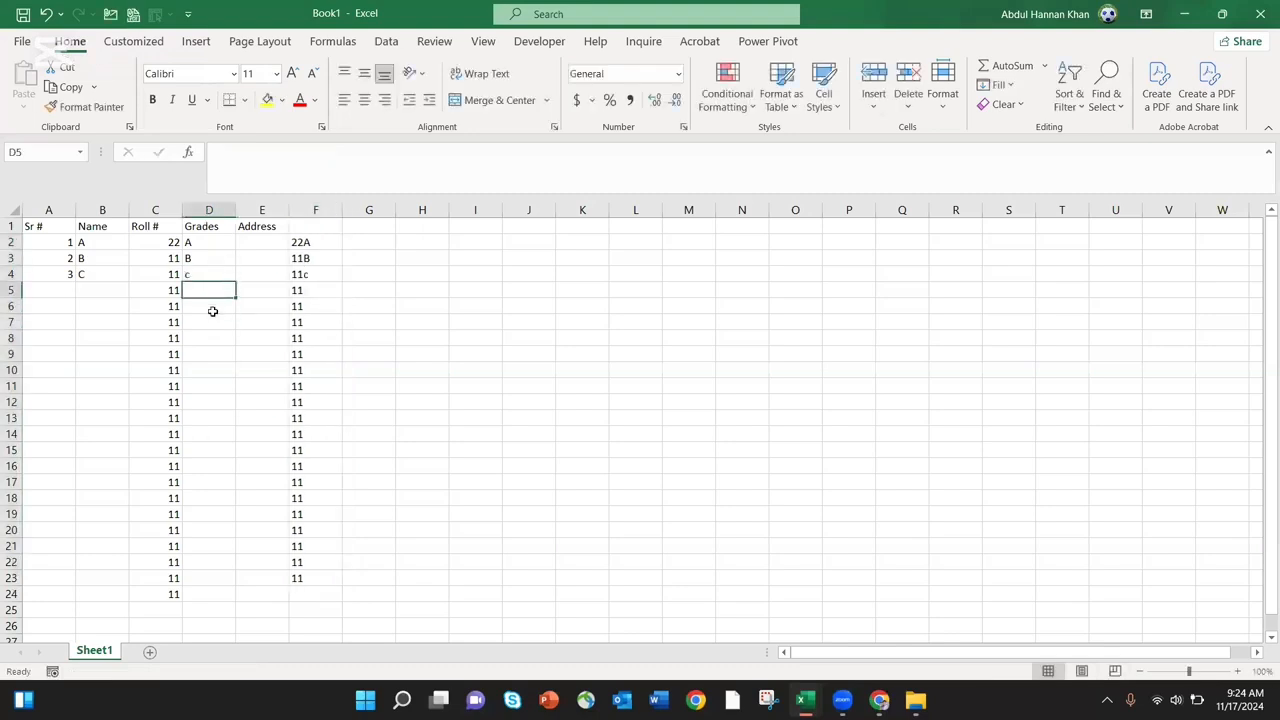
key("Up")
key("Up")
key("Down")
type("C")
key("Return")
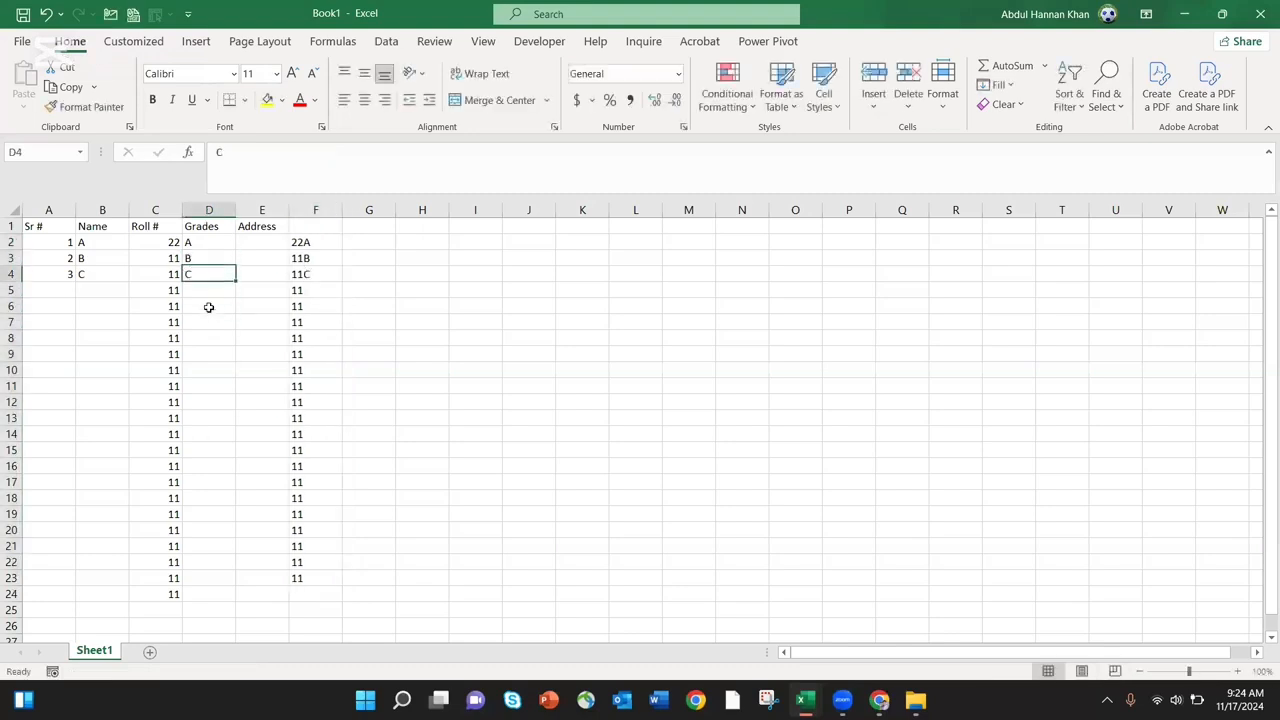
Fill the A, B, C grade pattern in D2:D4 down the Grades column to D24
key("Up")
key("Up")
key("Up")
key("shift+Down")
key("shift+Down")
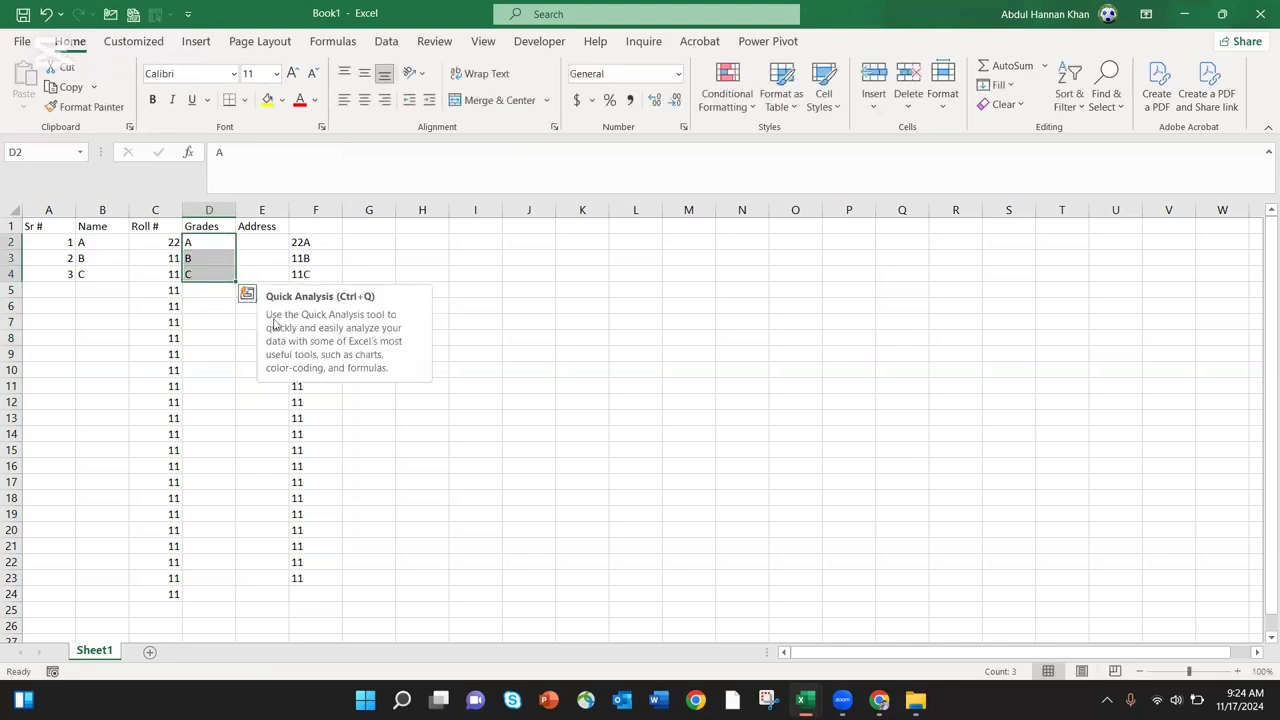
double_click(235, 281)
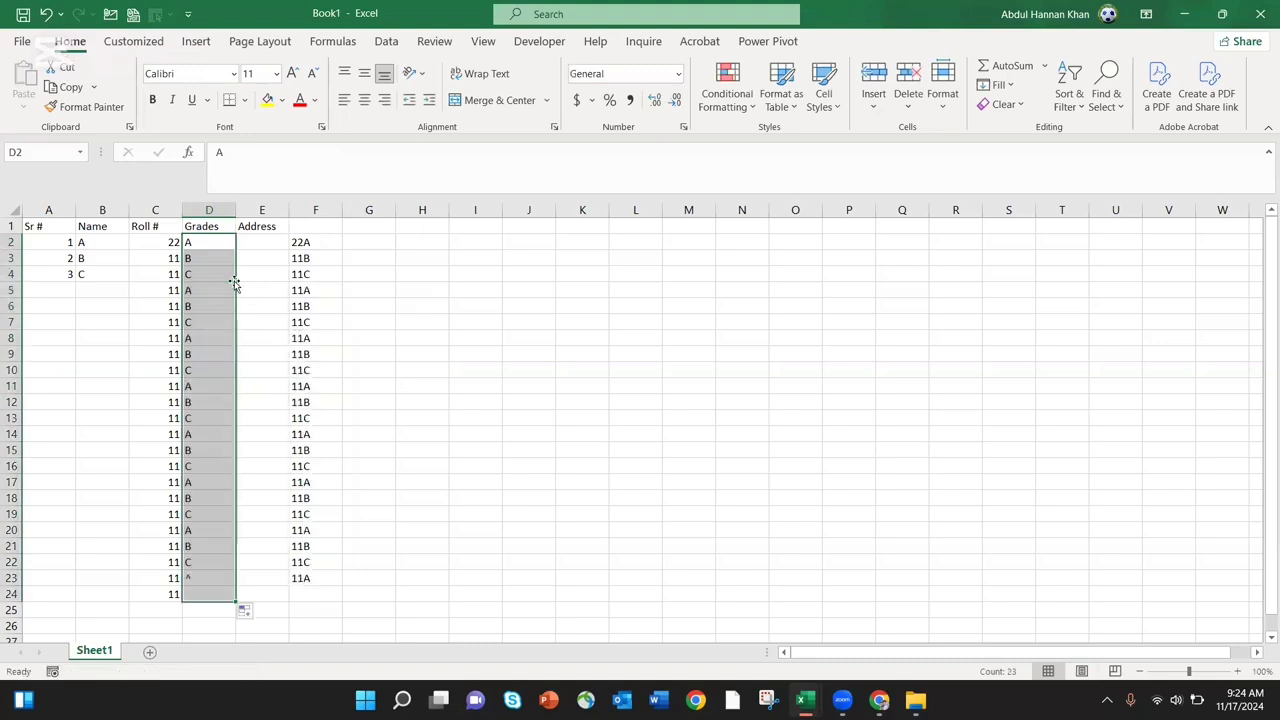
Reselect grades D2:D4 and repeat the three-letter pattern fill down to D24
left_click(199, 263)
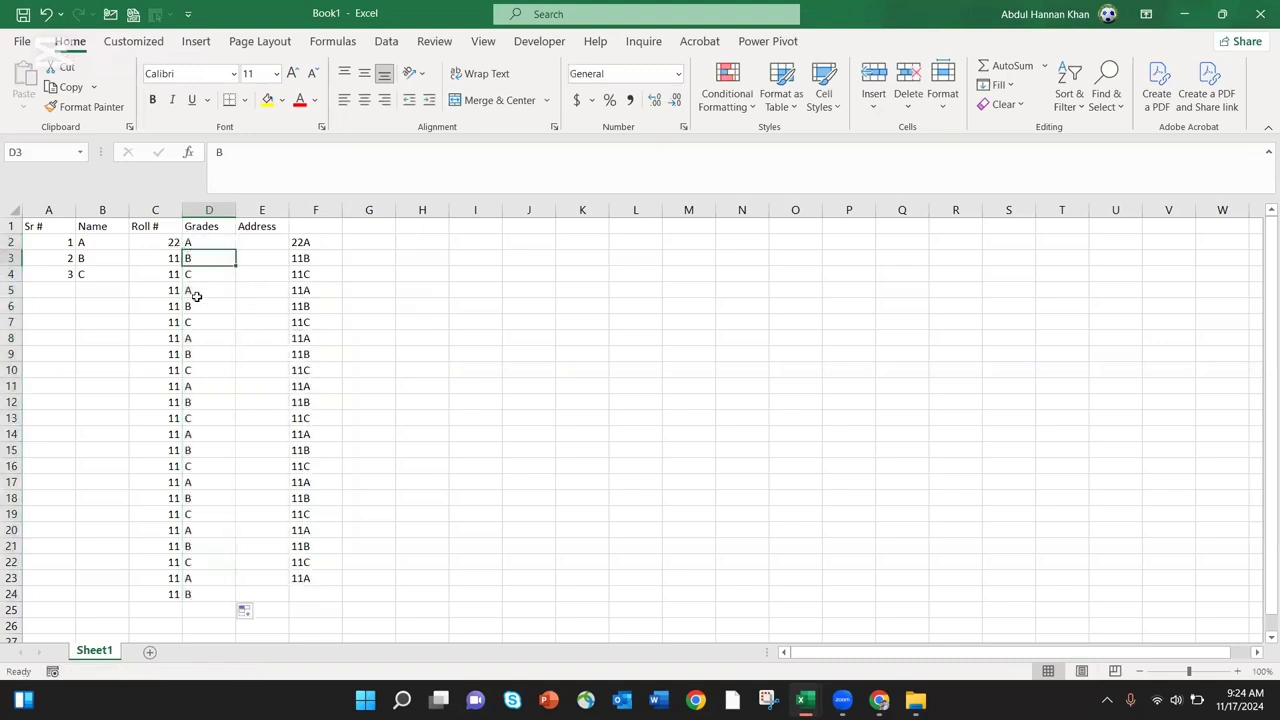
left_click(206, 245)
left_click(207, 270, "shift")
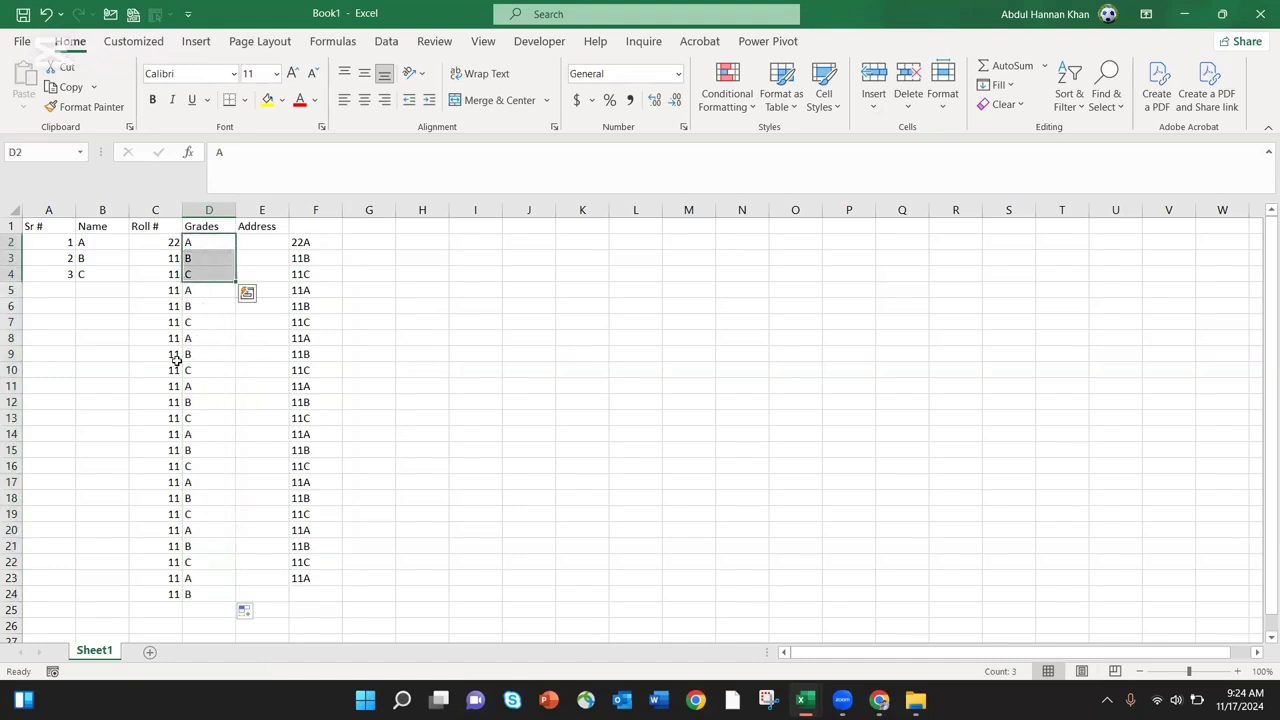
left_click(218, 259)
left_click_drag(216, 246, 219, 598)
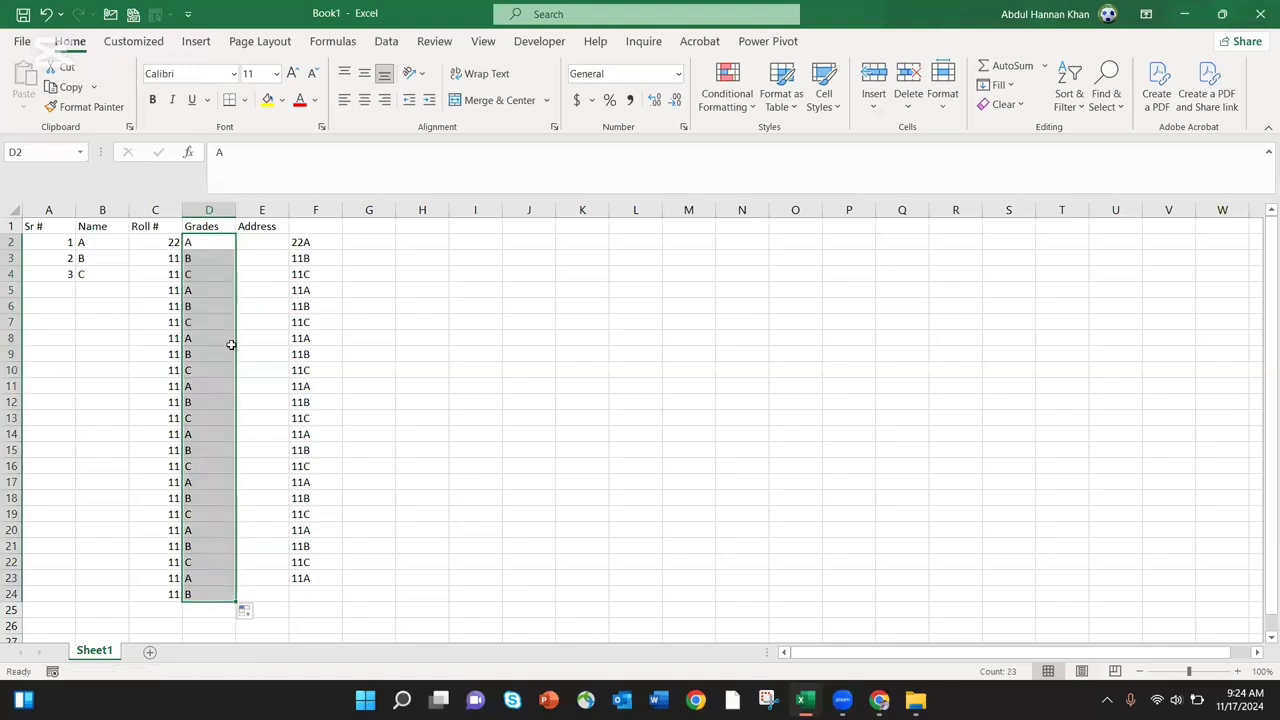
Fill only the B, C grade pattern in D3:D4 down the column to D24
left_click(200, 270)
left_click_drag(216, 256, 186, 598)
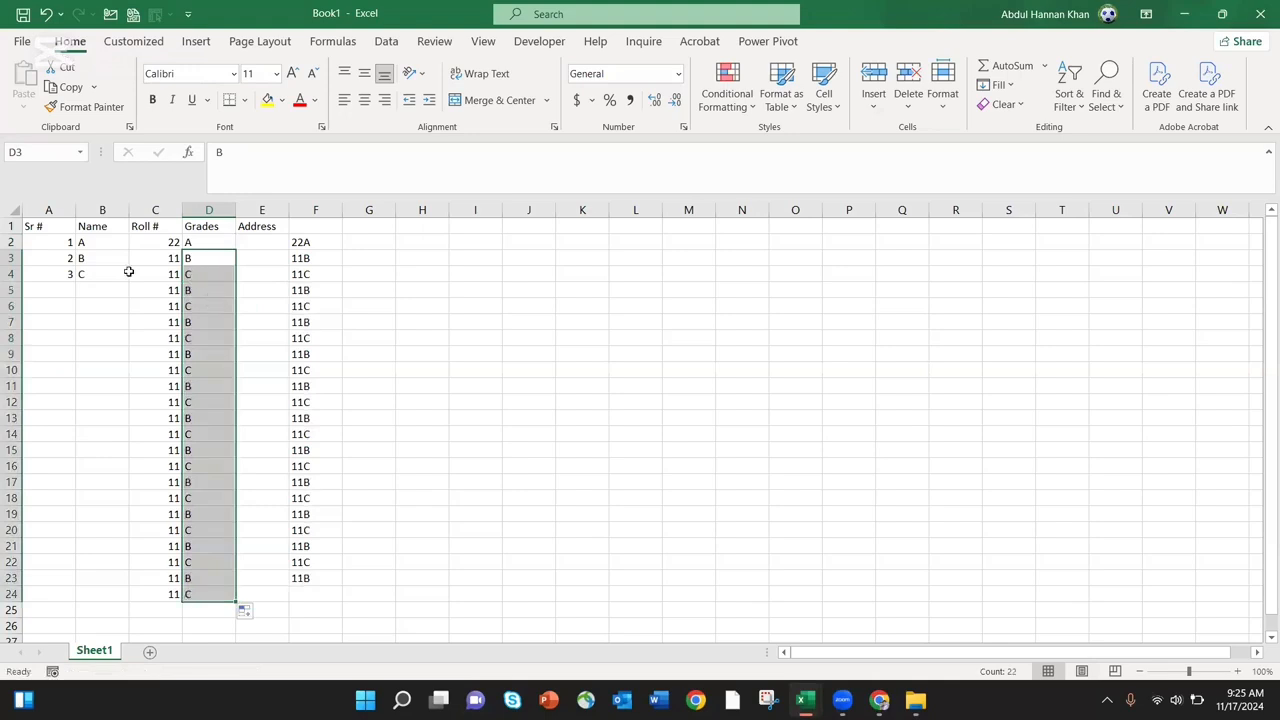
Extend the serial number series starting in A2 down to 14 in cell A15
left_click(62, 254)
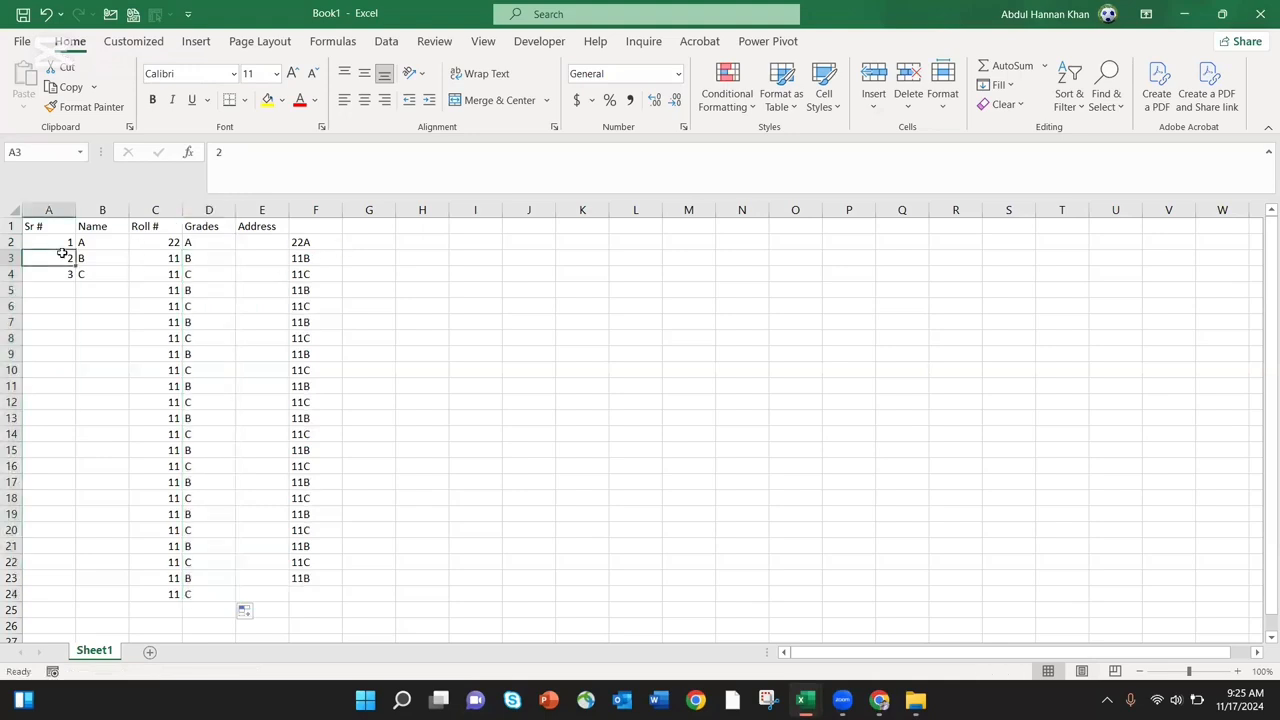
left_click_drag(60, 242, 48, 452)
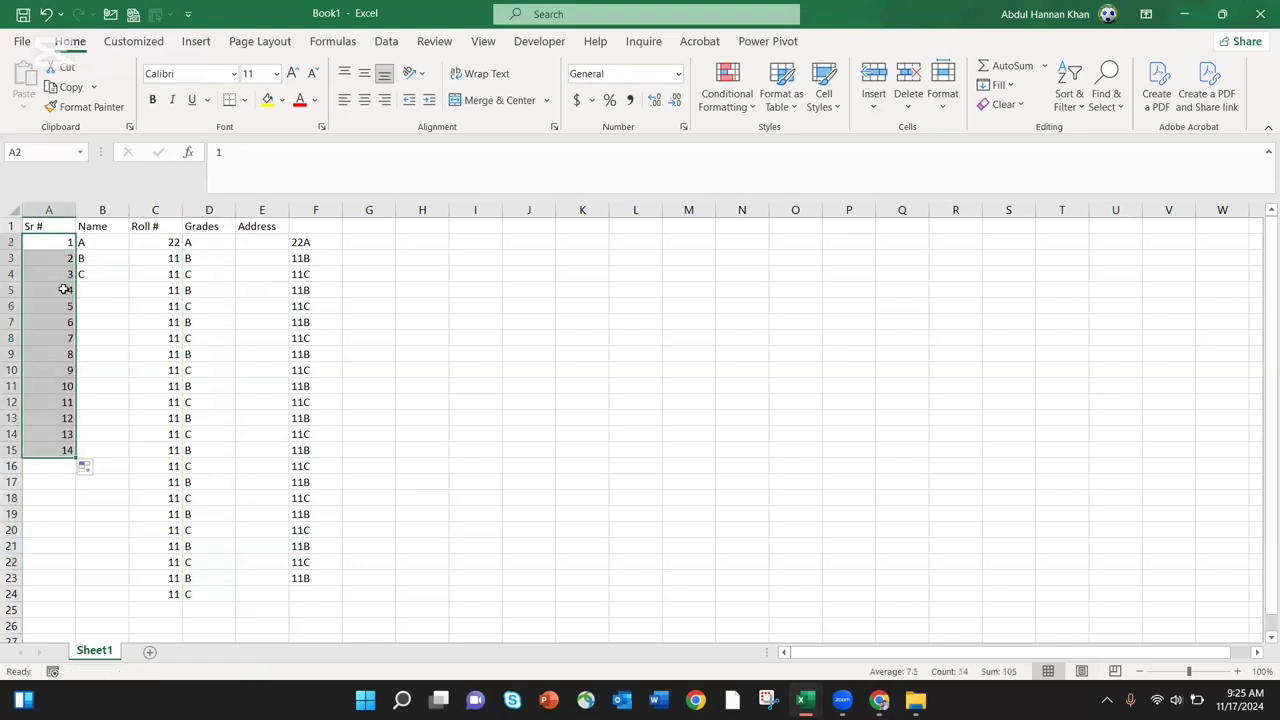
left_click(63, 285)
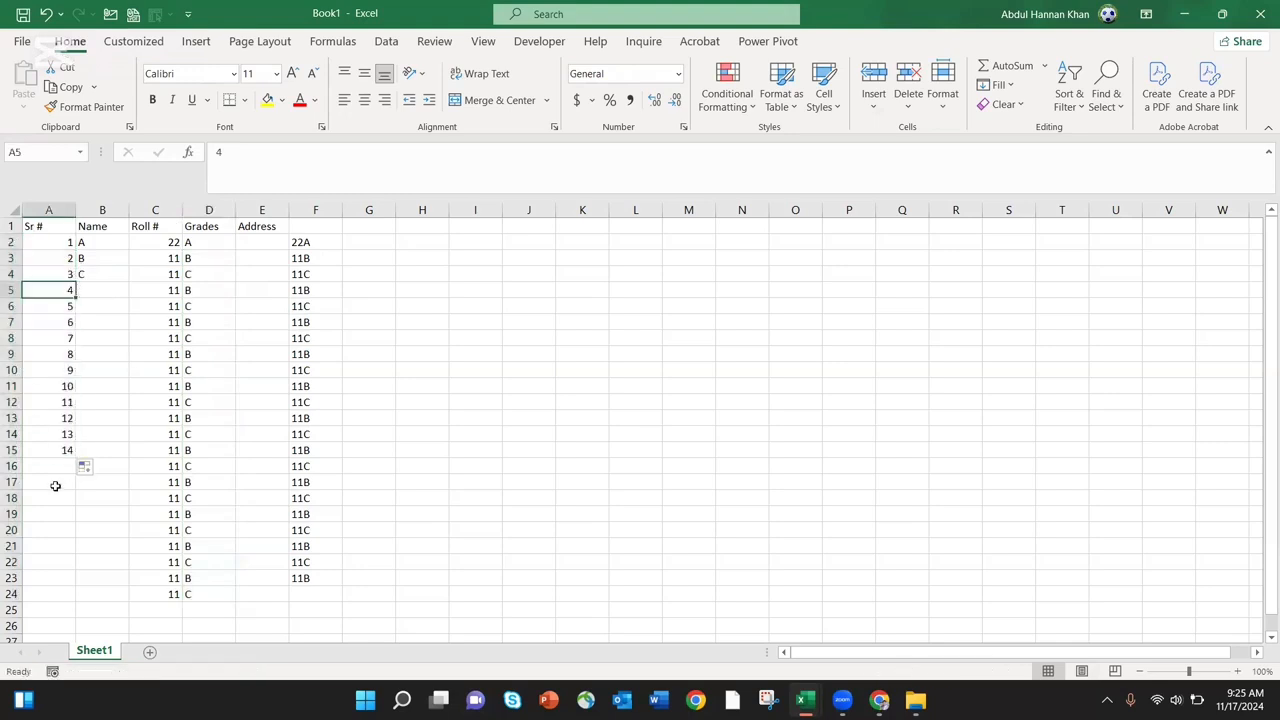
left_click(70, 242)
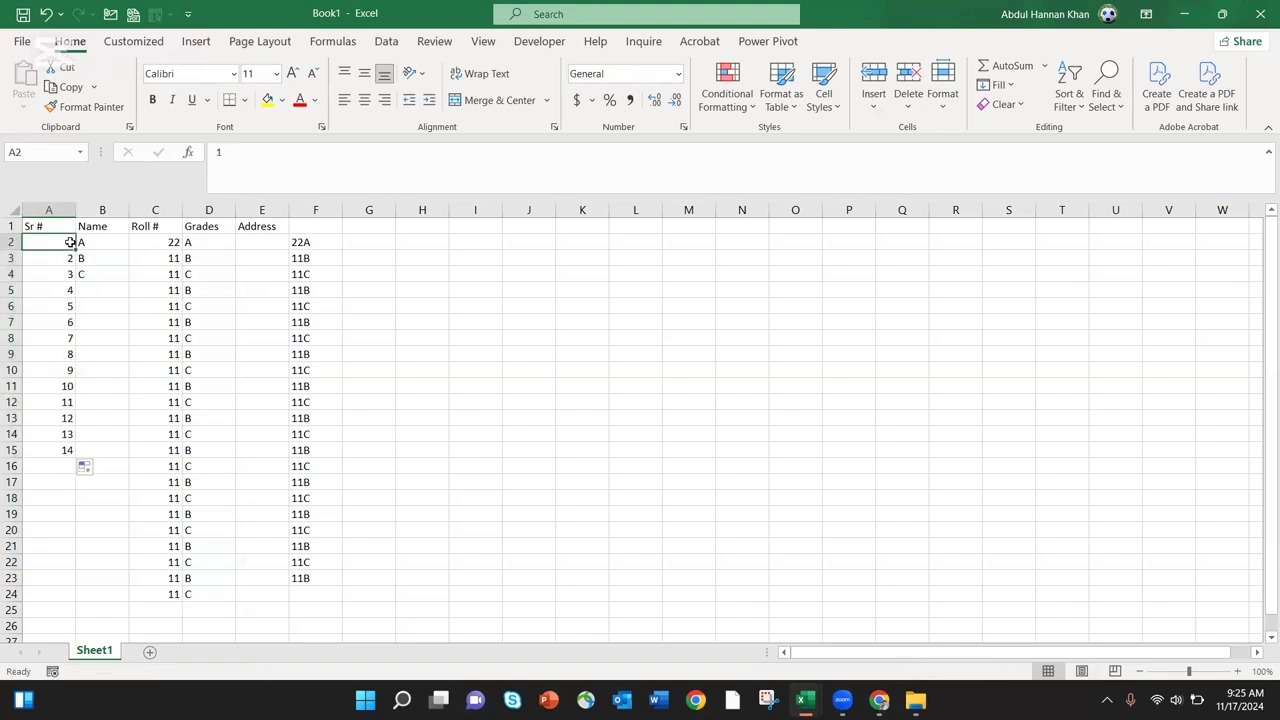
Extend the serial number series from A2:A4 down to 23 in cell A24
key("shift+Down")
key("shift+Down")
left_click_drag(76, 282, 54, 596)
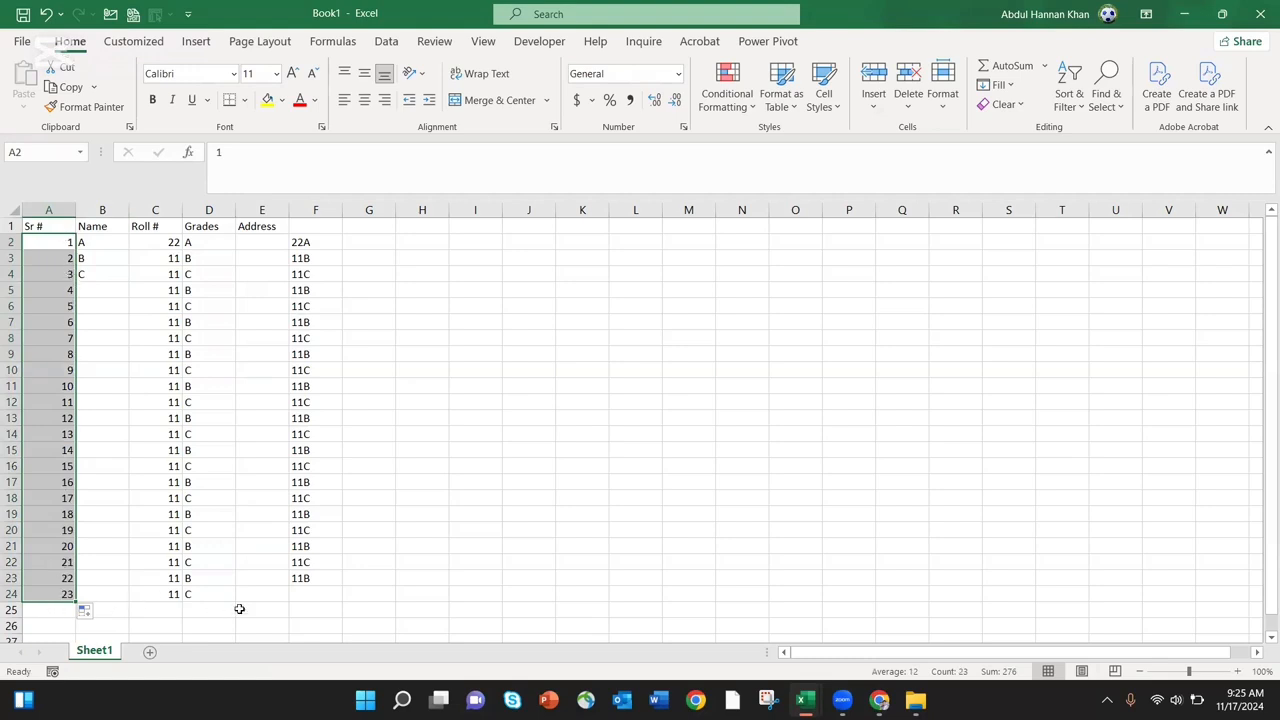
Enter the heading Concatenate in F1 and widen column F to fit it
left_click(312, 239)
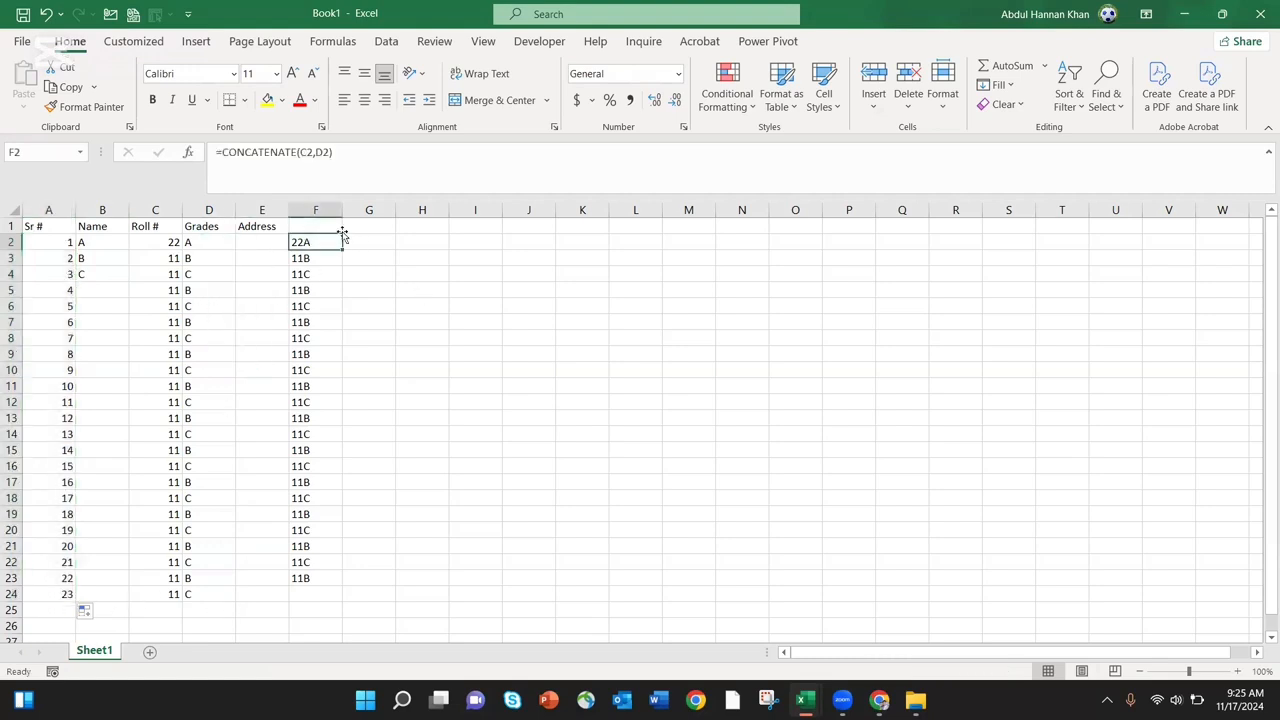
left_click(334, 228)
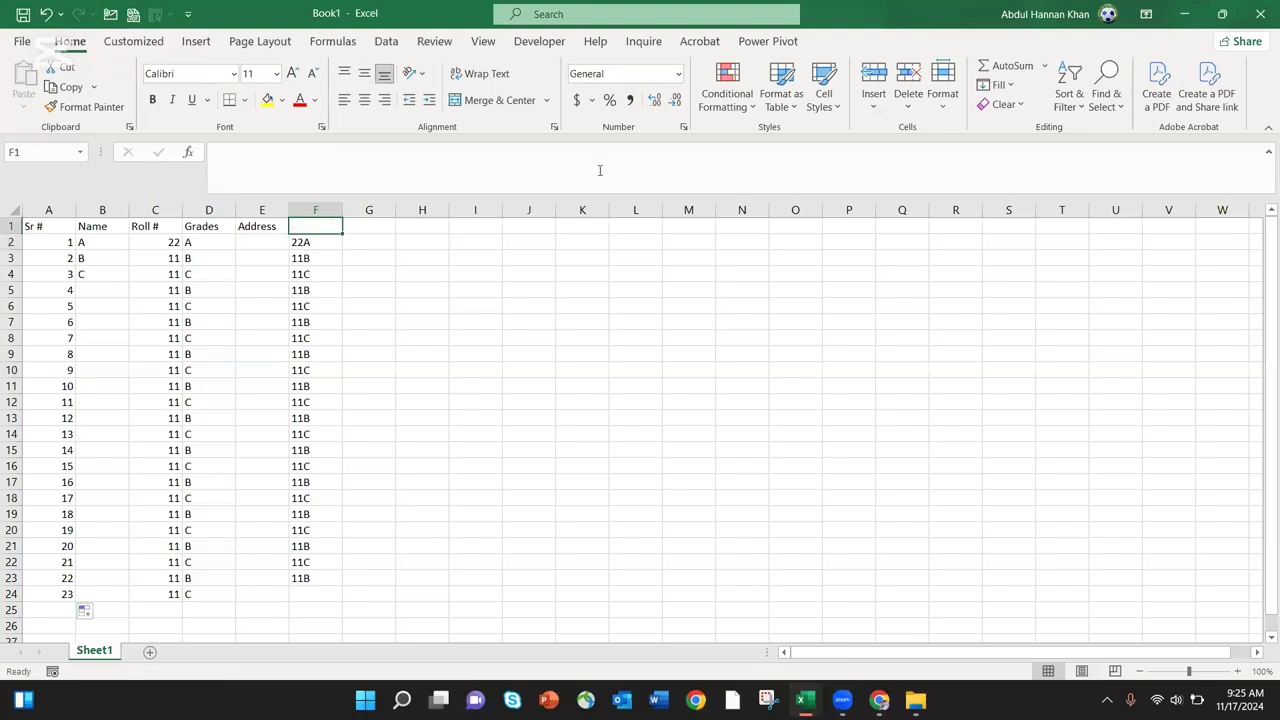
left_click(336, 45)
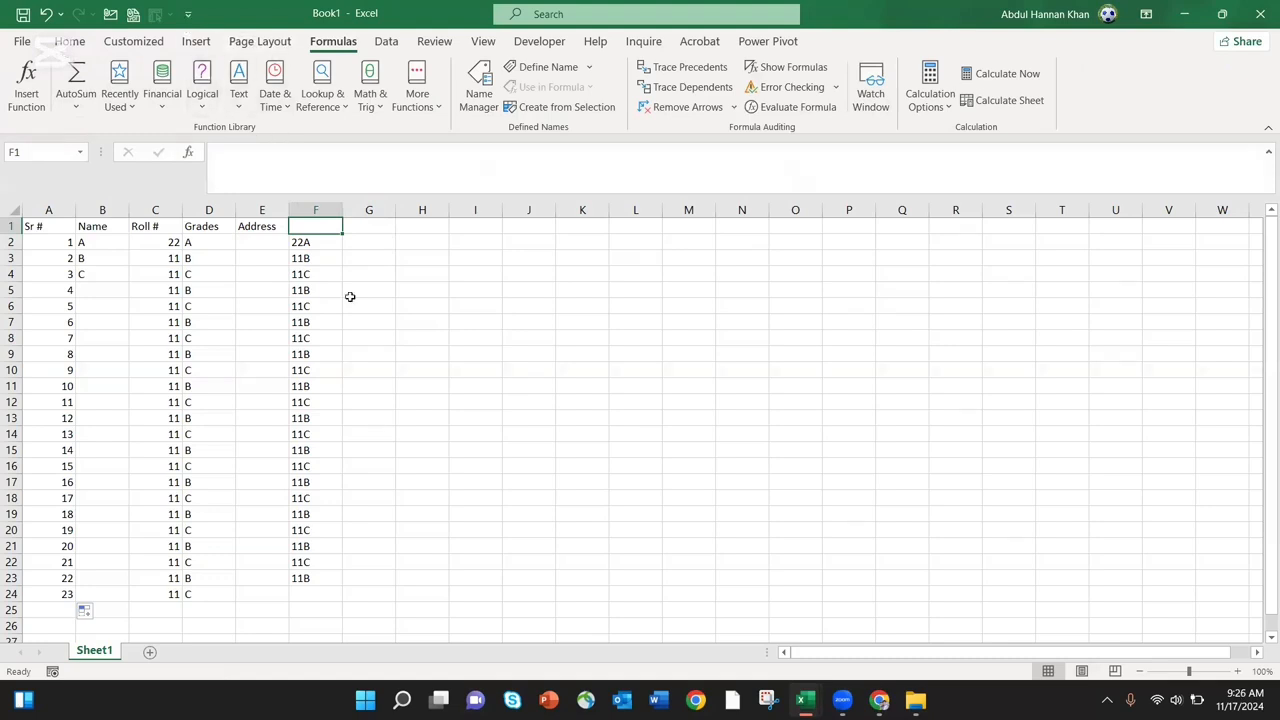
type("Concatenate")
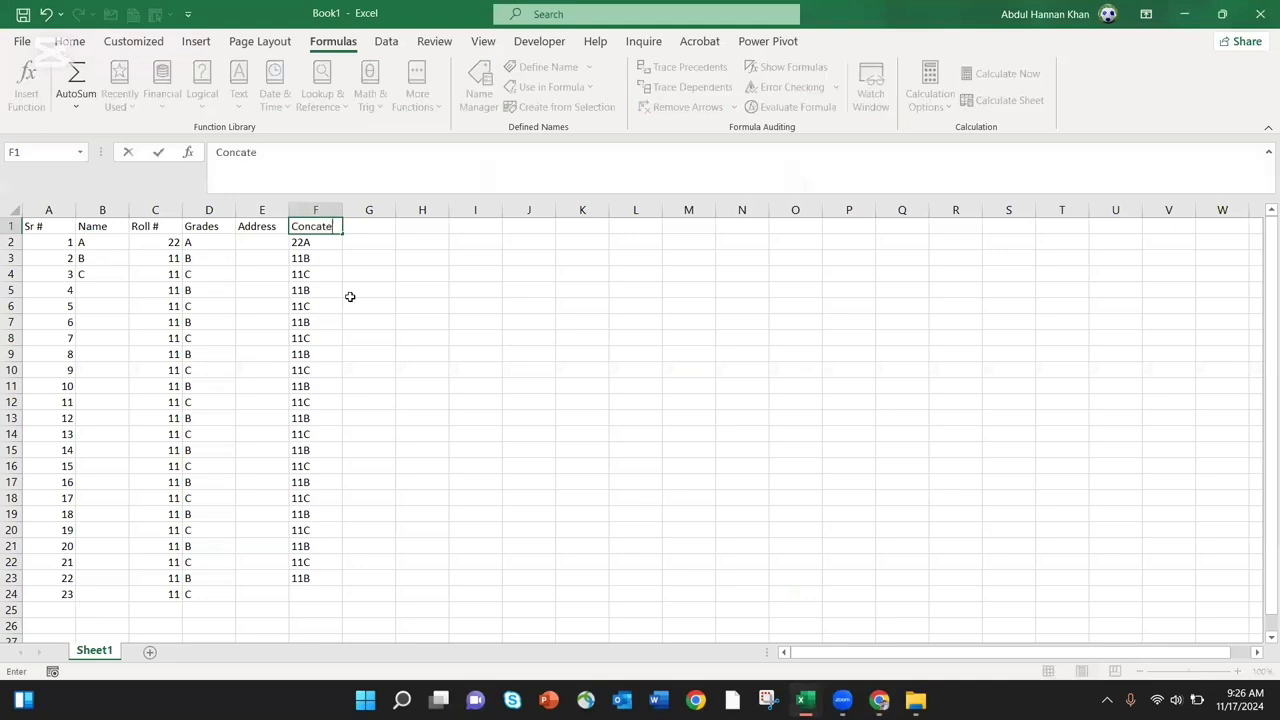
key("Return")
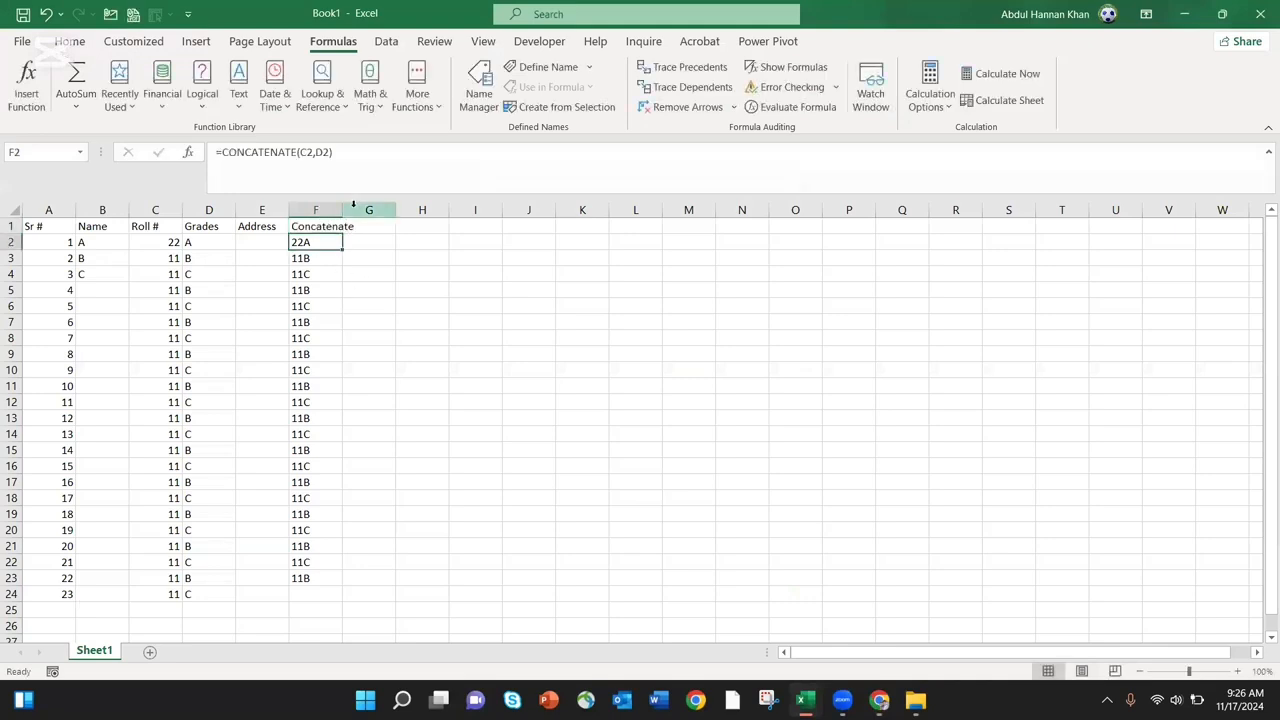
left_click_drag(342, 209, 368, 209)
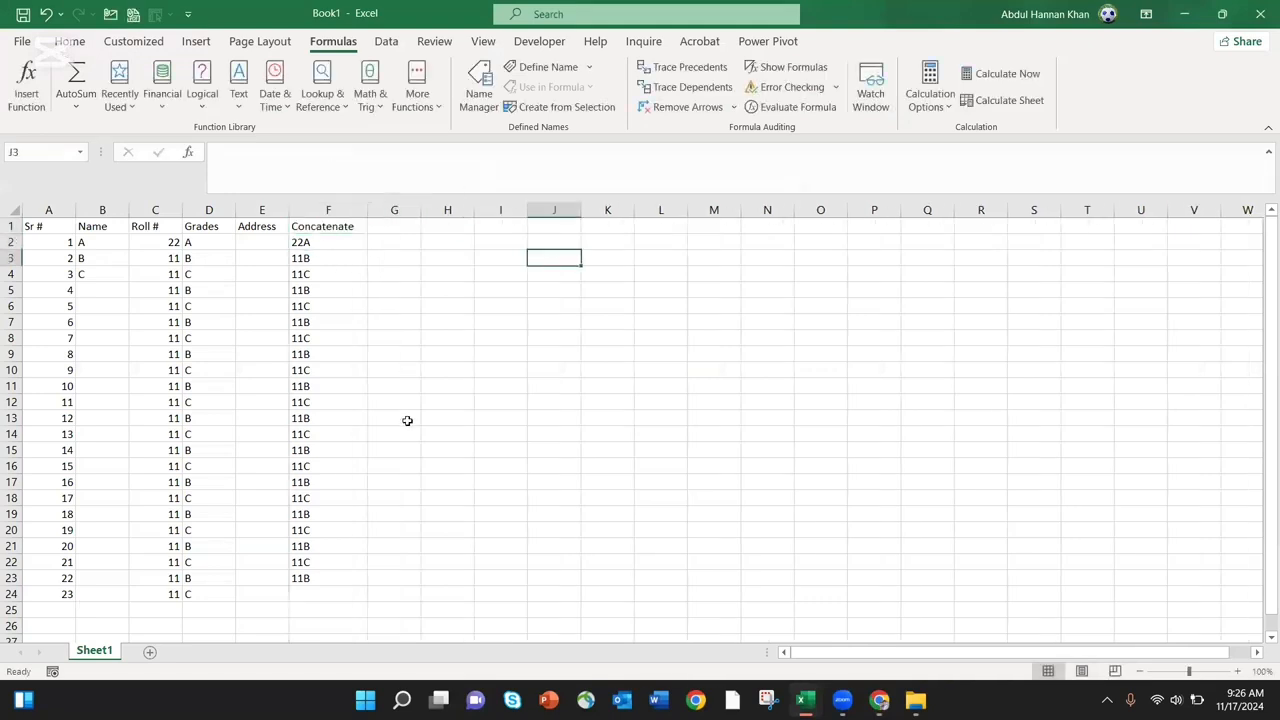
Extend the CONCATENATE formula from F23 down to F24 so it covers the last table row
left_click(322, 527)
left_click(366, 574)
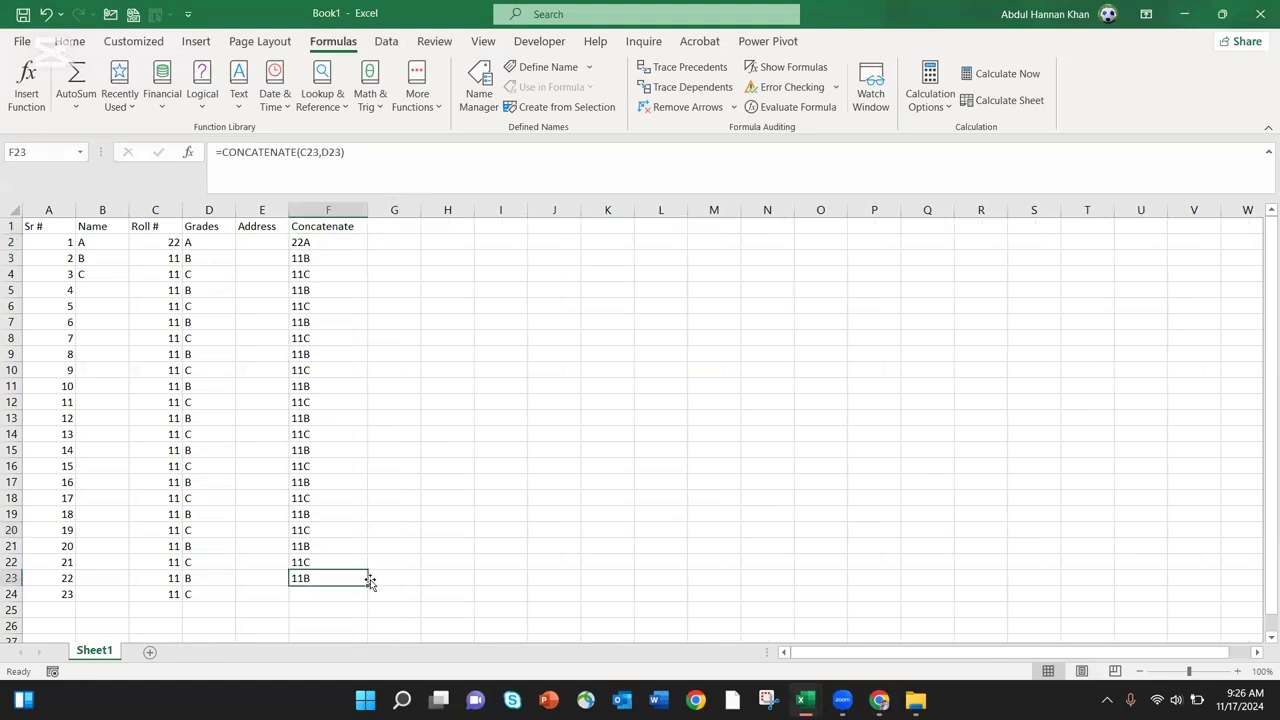
left_click_drag(367, 586, 368, 601)
left_click(348, 519)
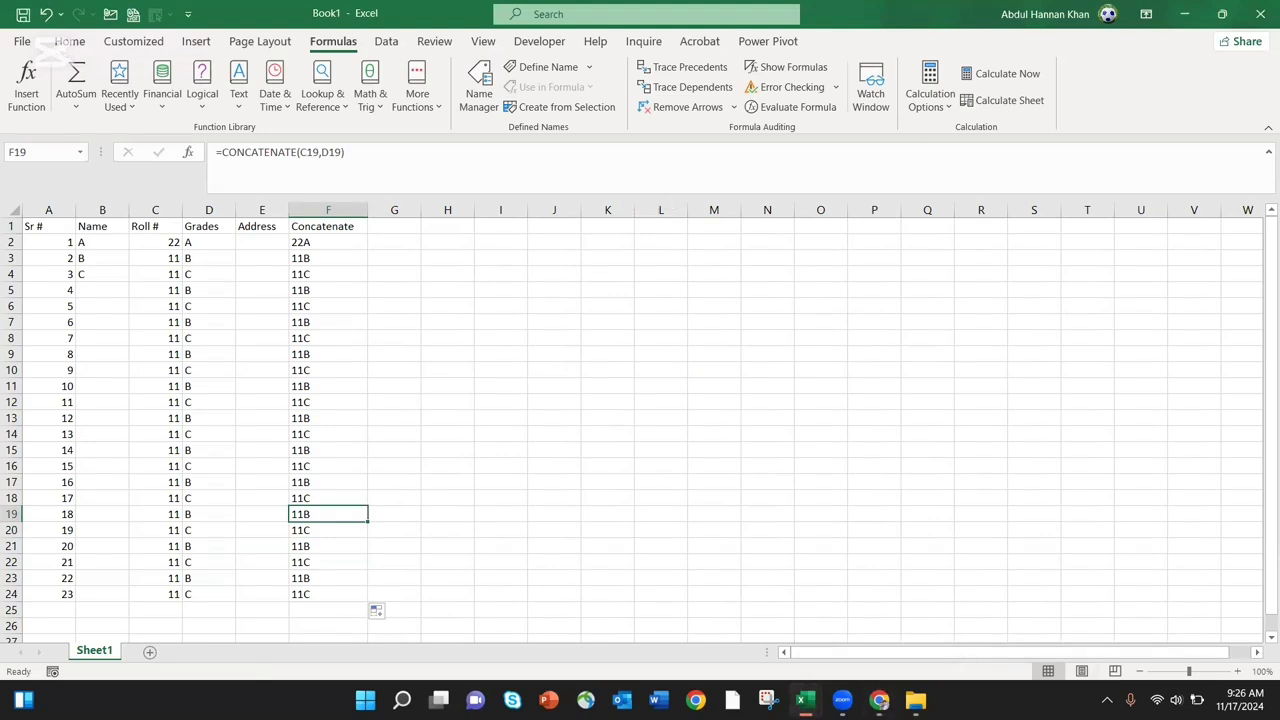
left_click(704, 428)
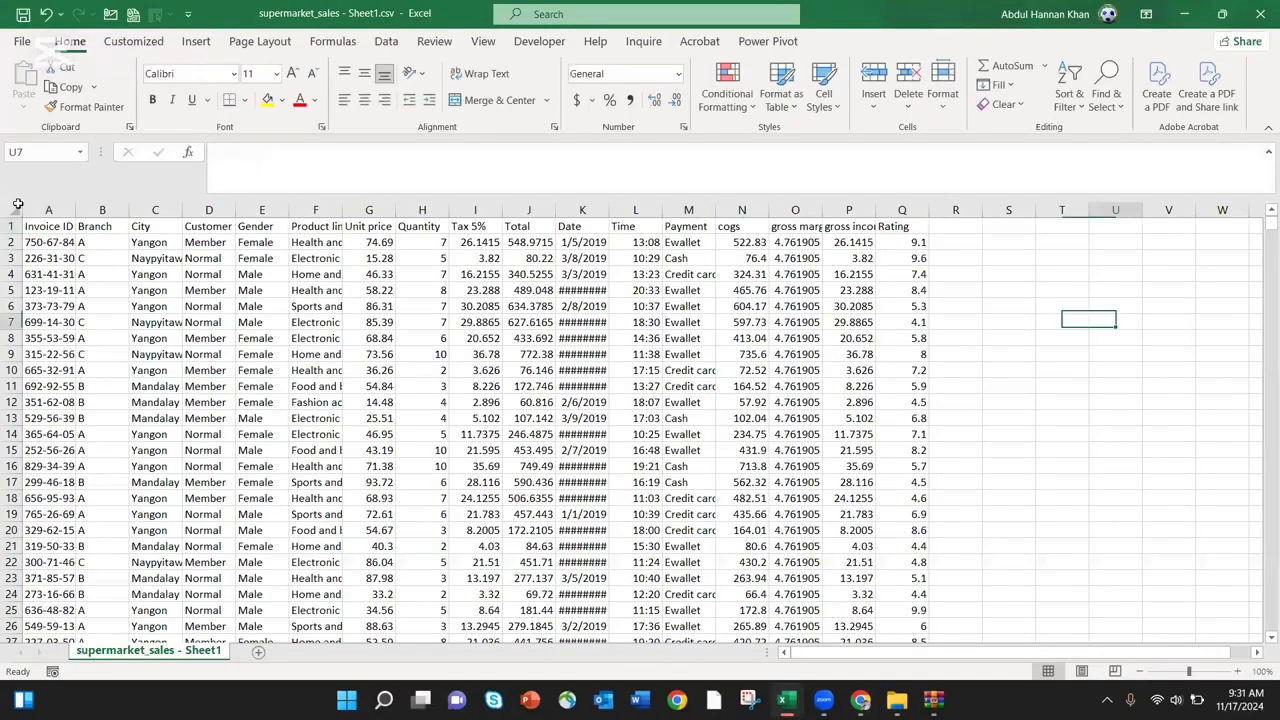
Auto-fit the widths of all columns in the supermarket_sales sheet to their contents
left_click(14, 209)
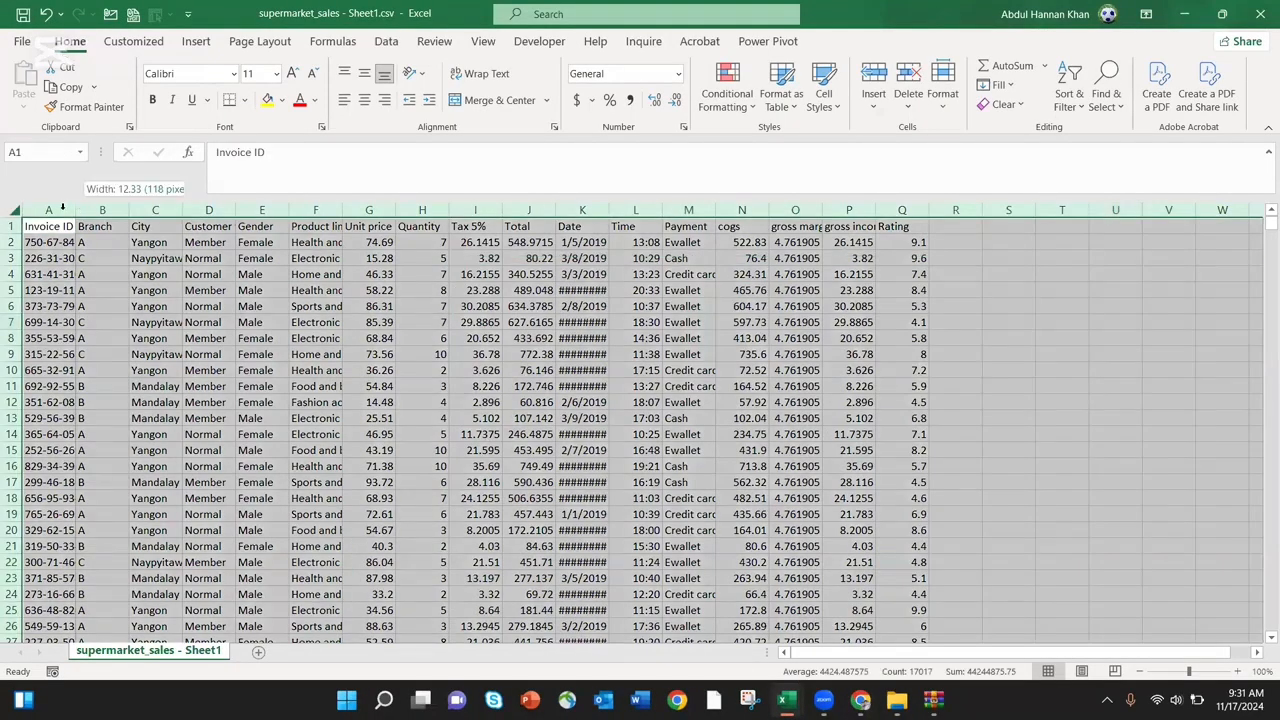
double_click(77, 209)
left_click(80, 209)
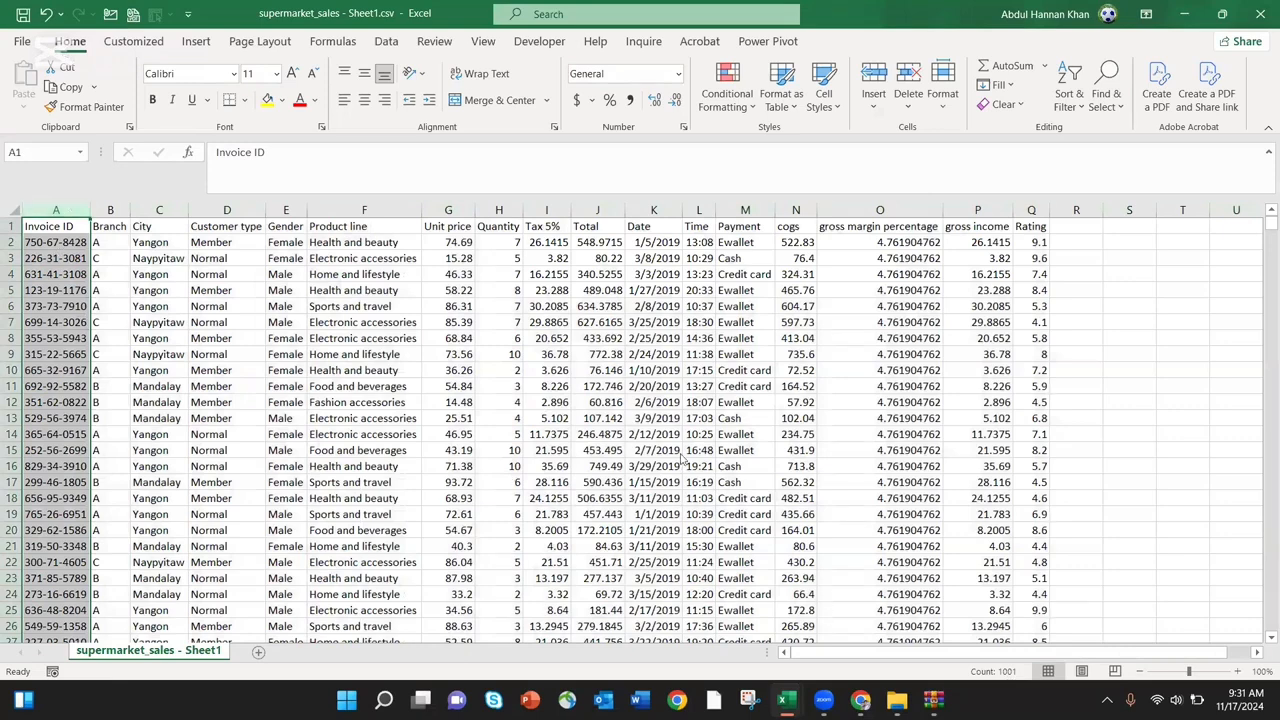
Turn on filters for the header row of the supermarket sales data
left_click(414, 288)
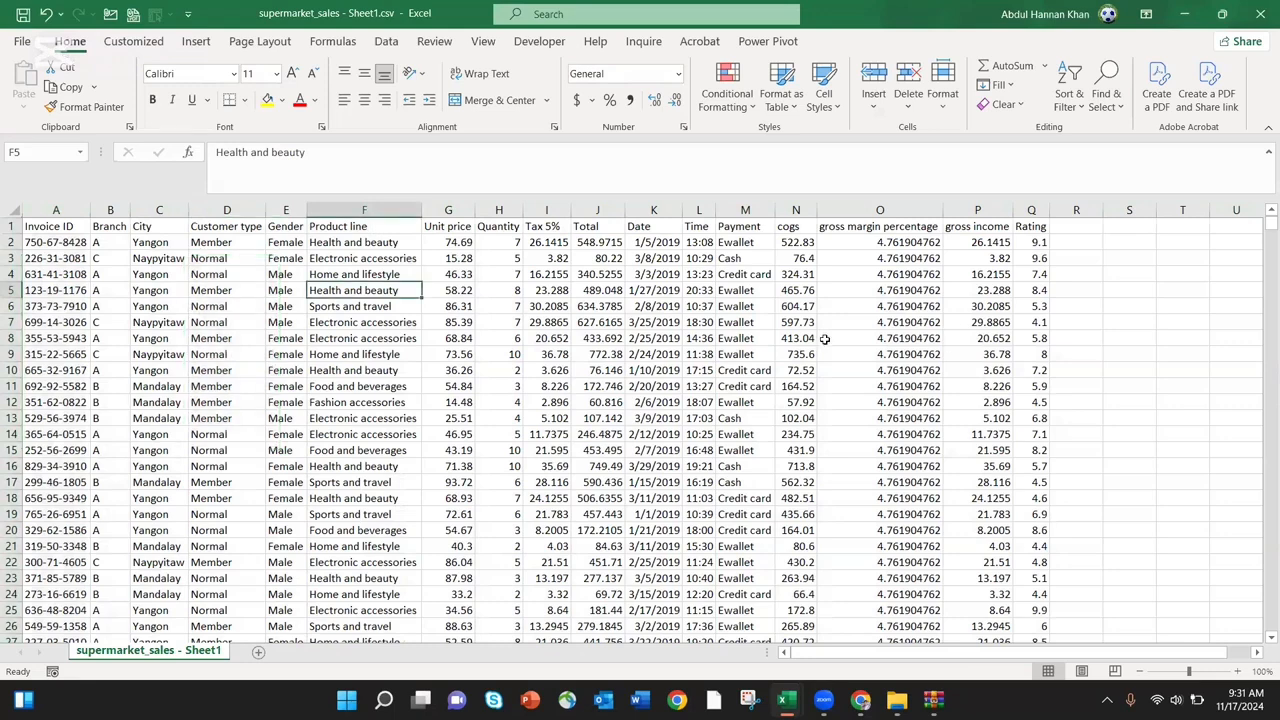
left_click(295, 228)
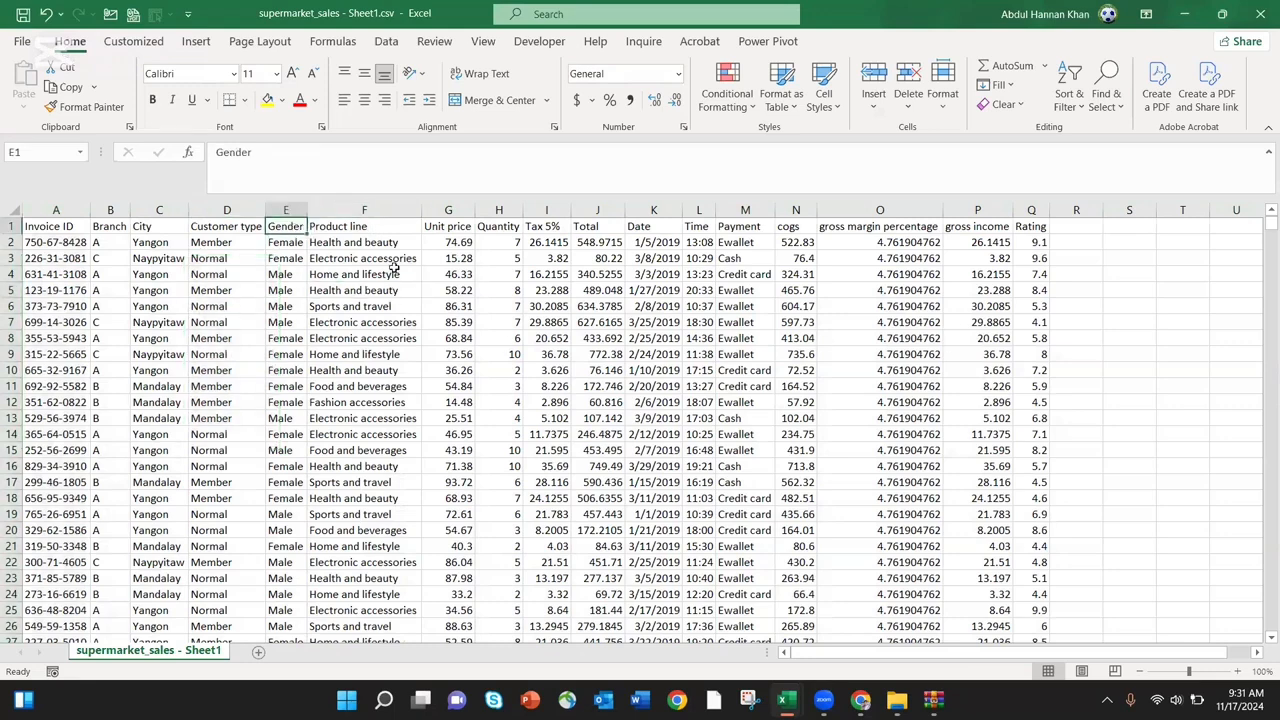
key("ctrl+shift+l")
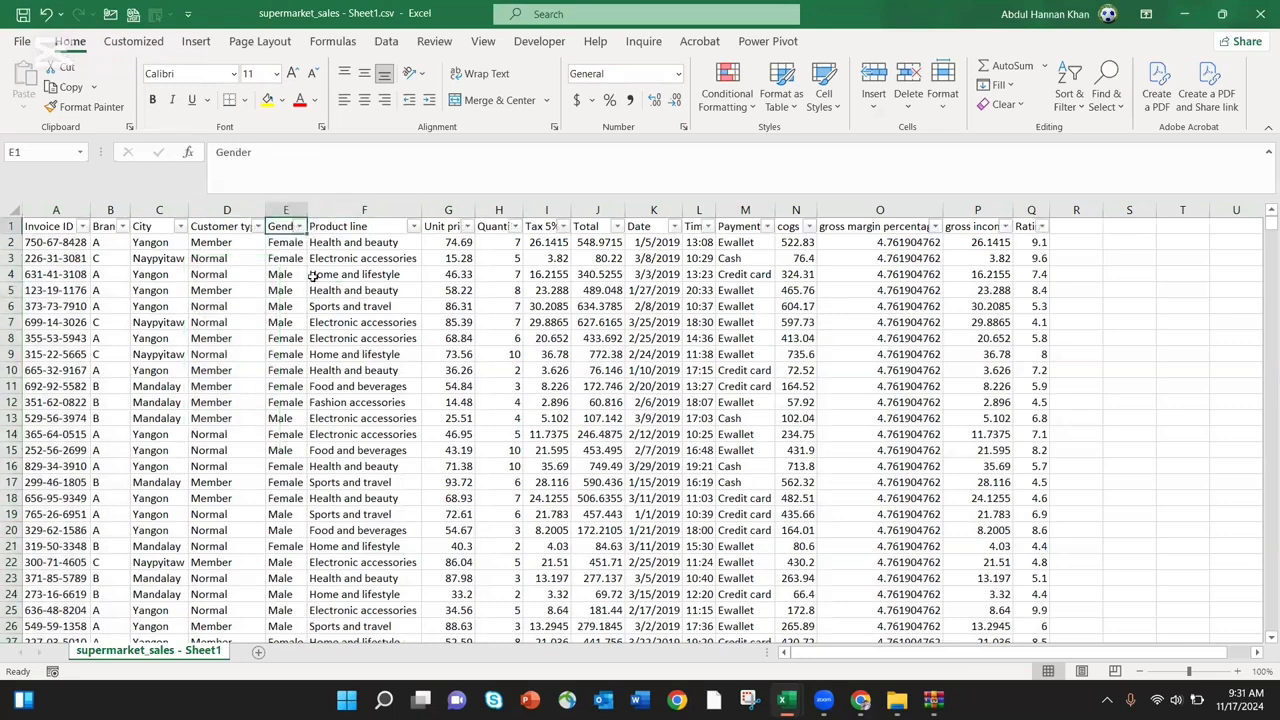
Create a PivotTable from the whole supermarket sales range A1:Q1001 on a new worksheet
left_click(453, 306)
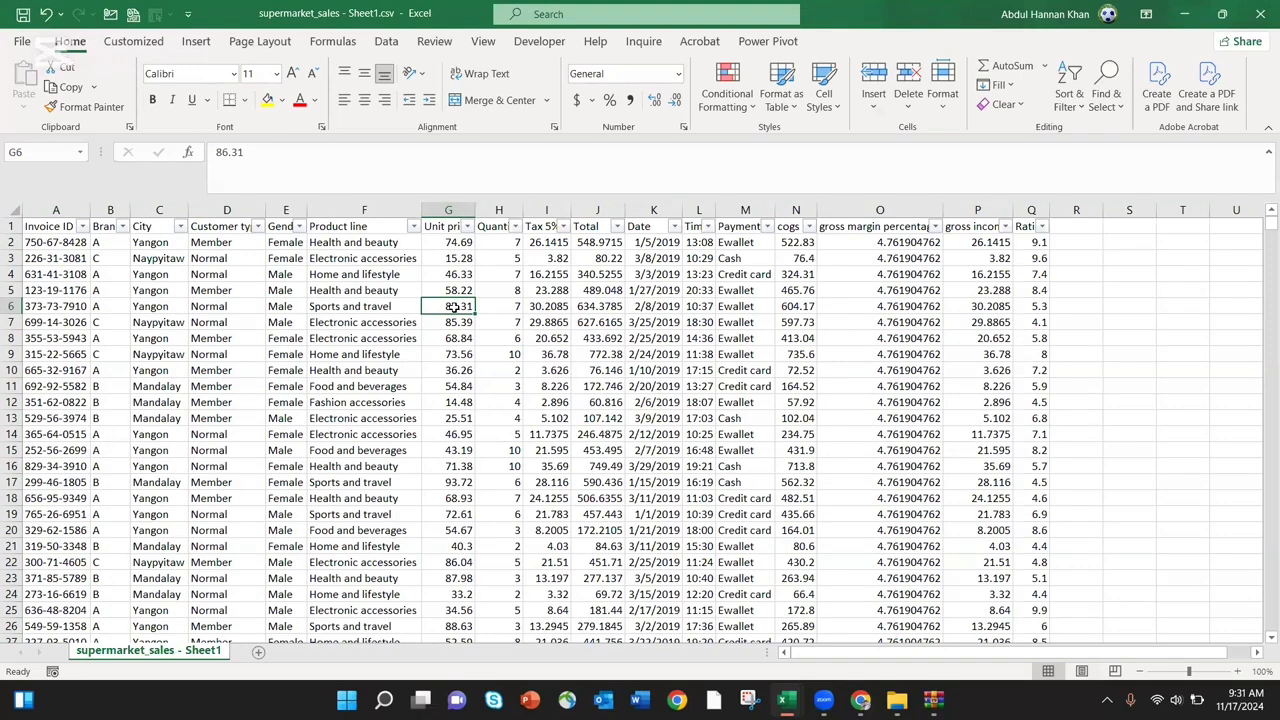
key("ctrl+a")
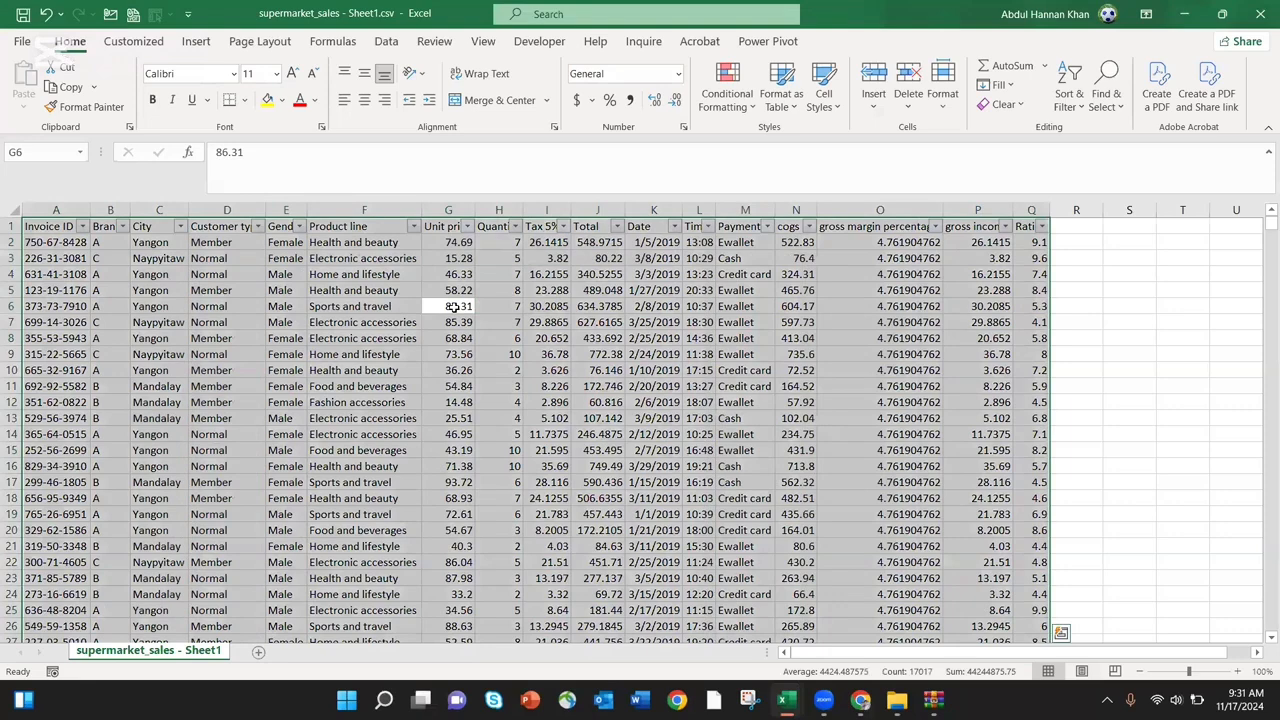
key("ctrl+q")
key("Escape")
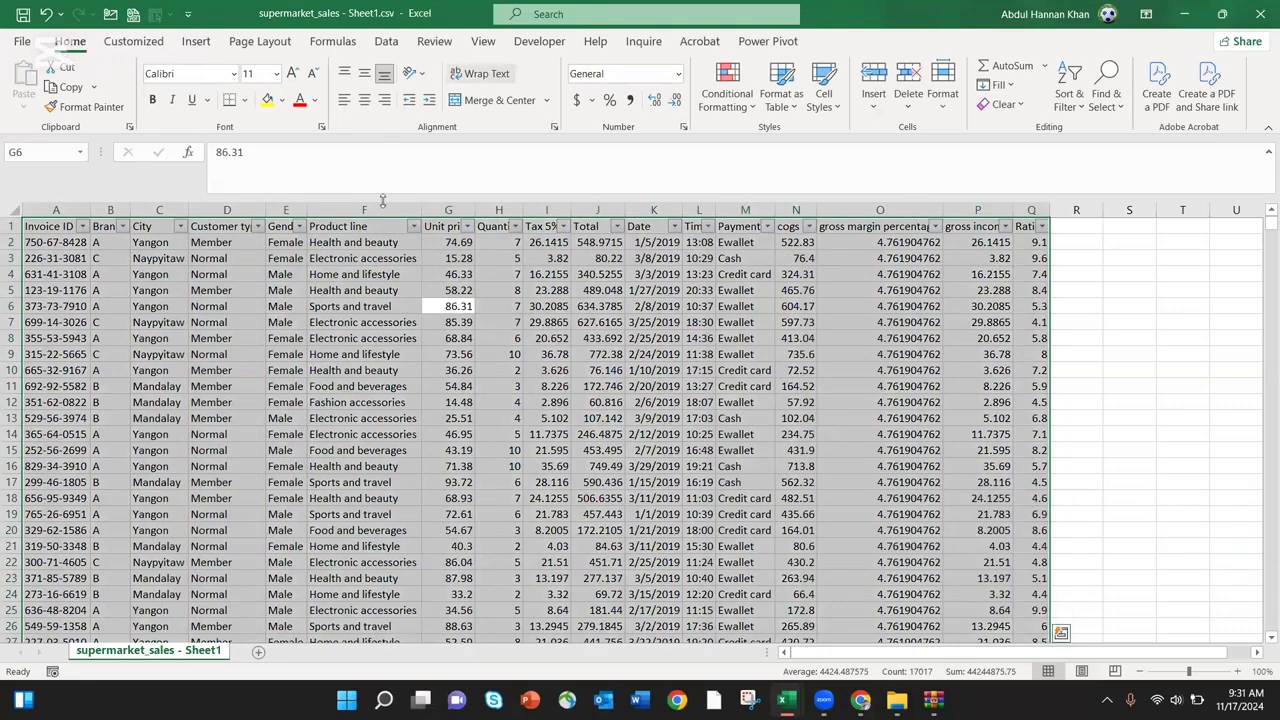
left_click(189, 44)
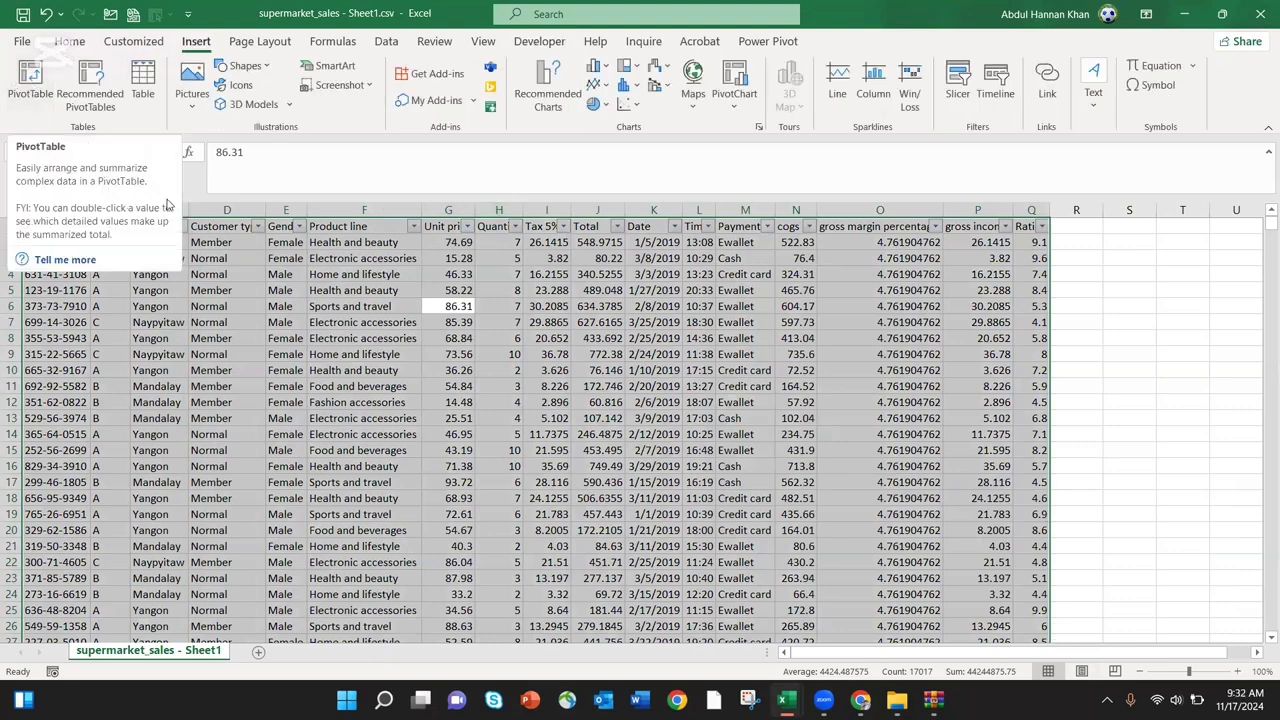
left_click(33, 92)
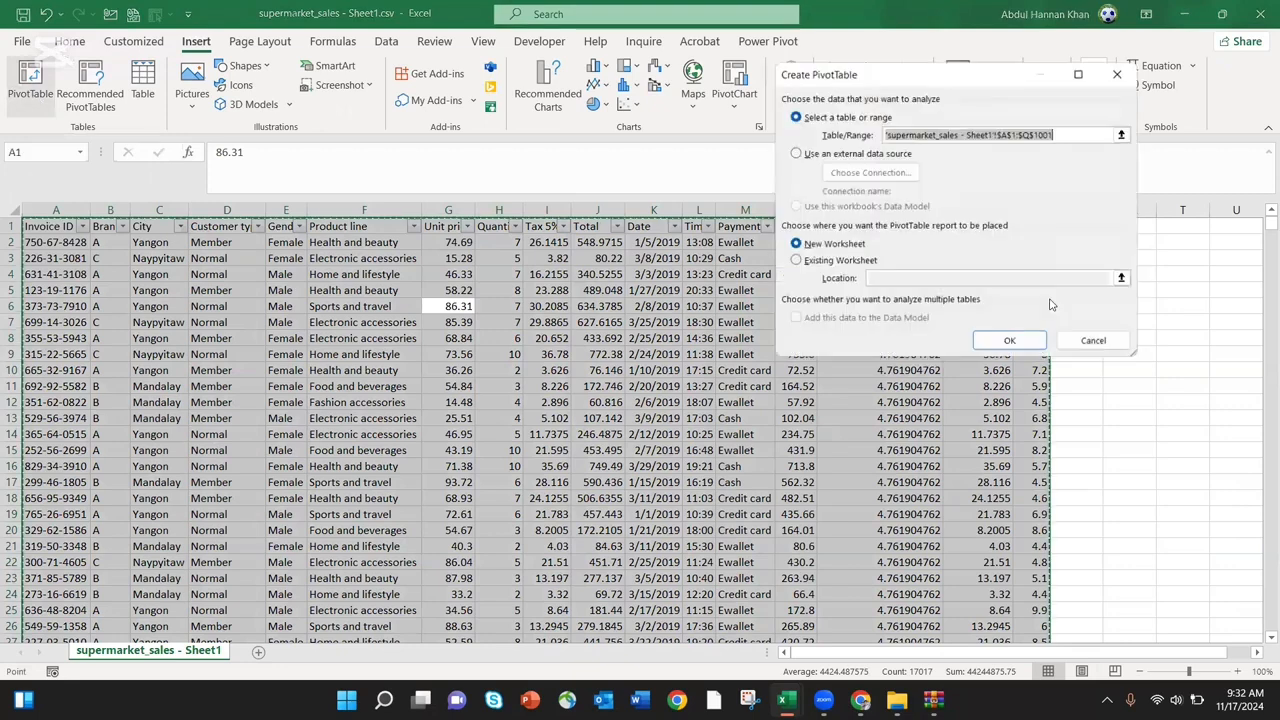
left_click(1030, 343)
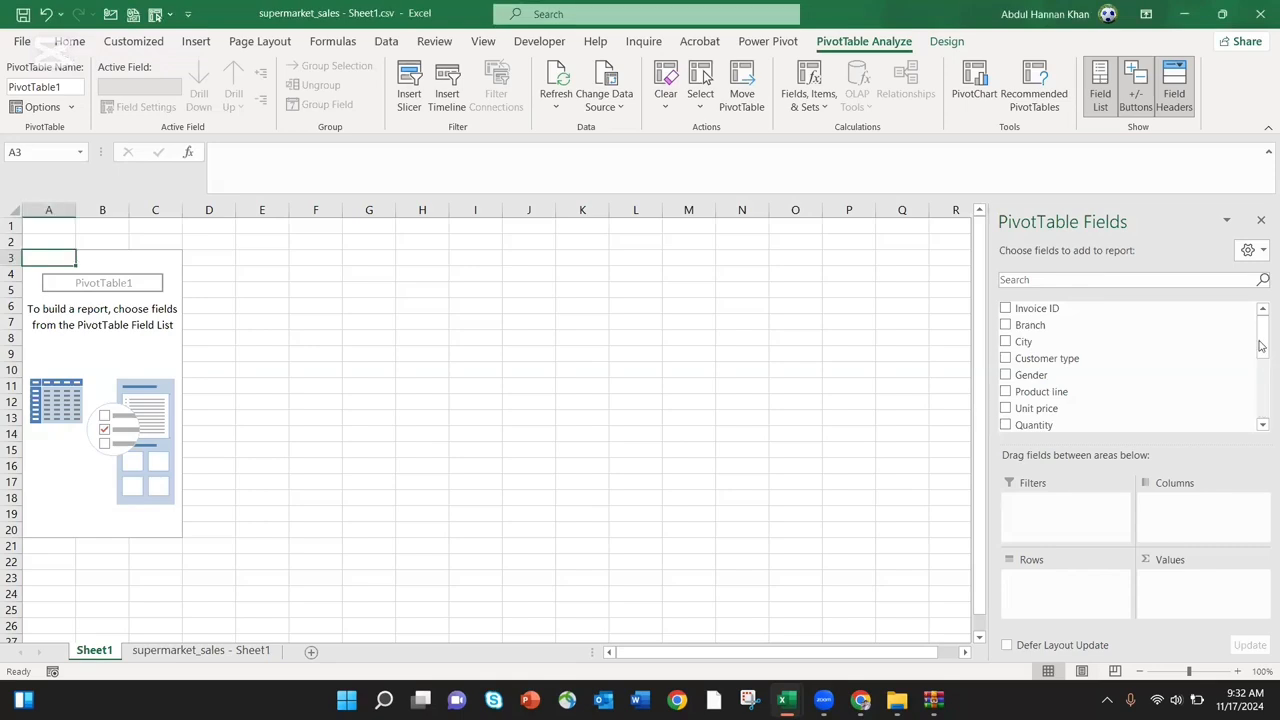
mouse_move(1261, 347)
left_mouse_down()
mouse_move(1261, 405)
mouse_move(1261, 330)
left_mouse_up()
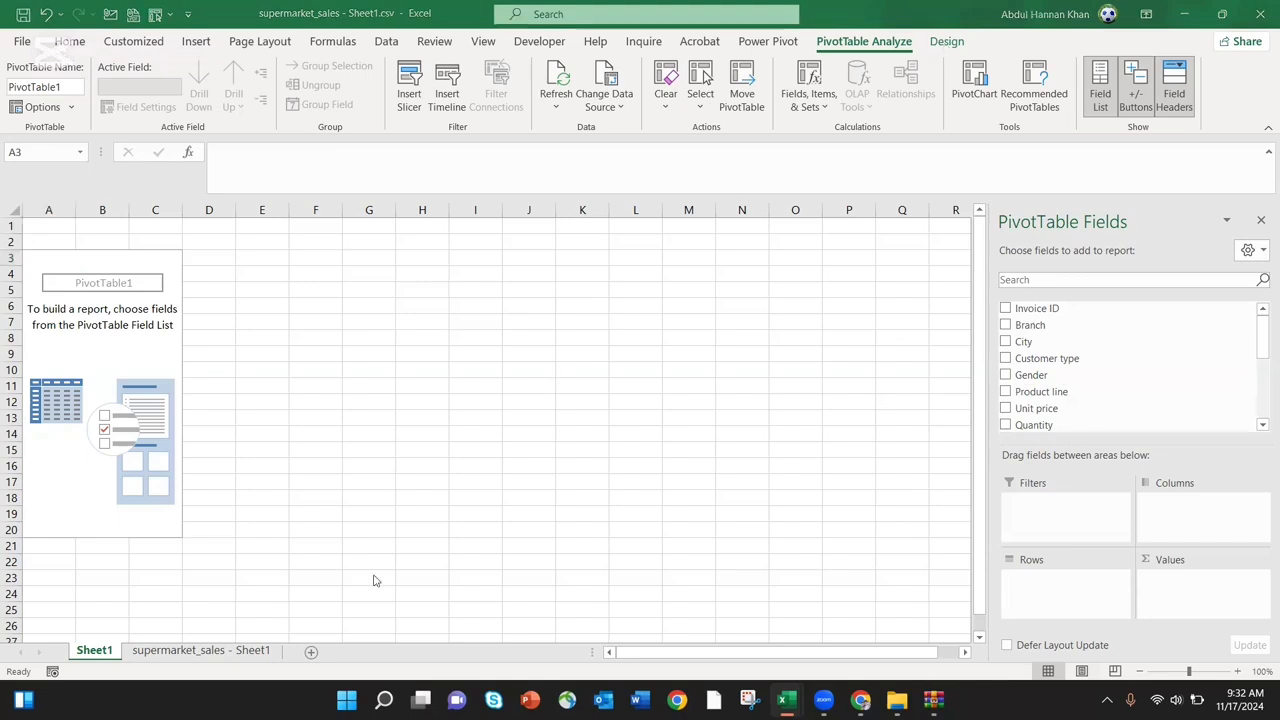
Return to the supermarket_sales sheet and look through its sales records
left_click(185, 651)
left_click(185, 651)
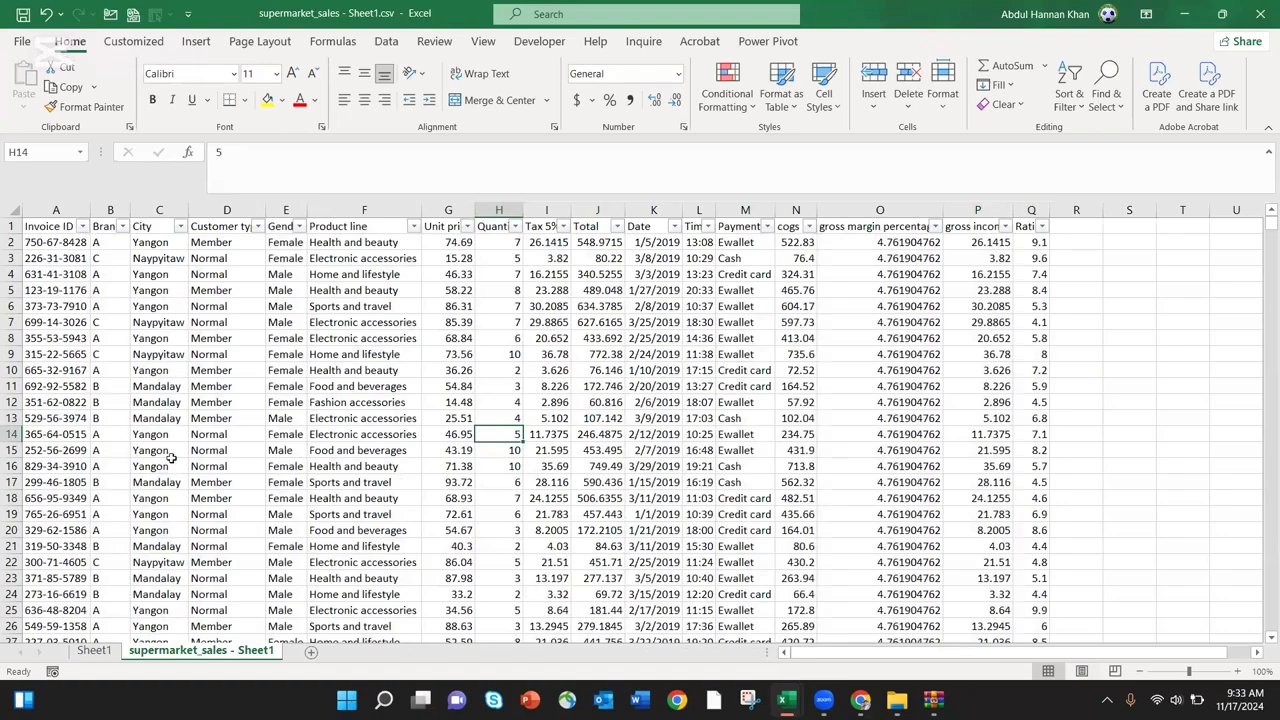
scroll(171, 457, "down", 6)
scroll(171, 457, "down", 3)
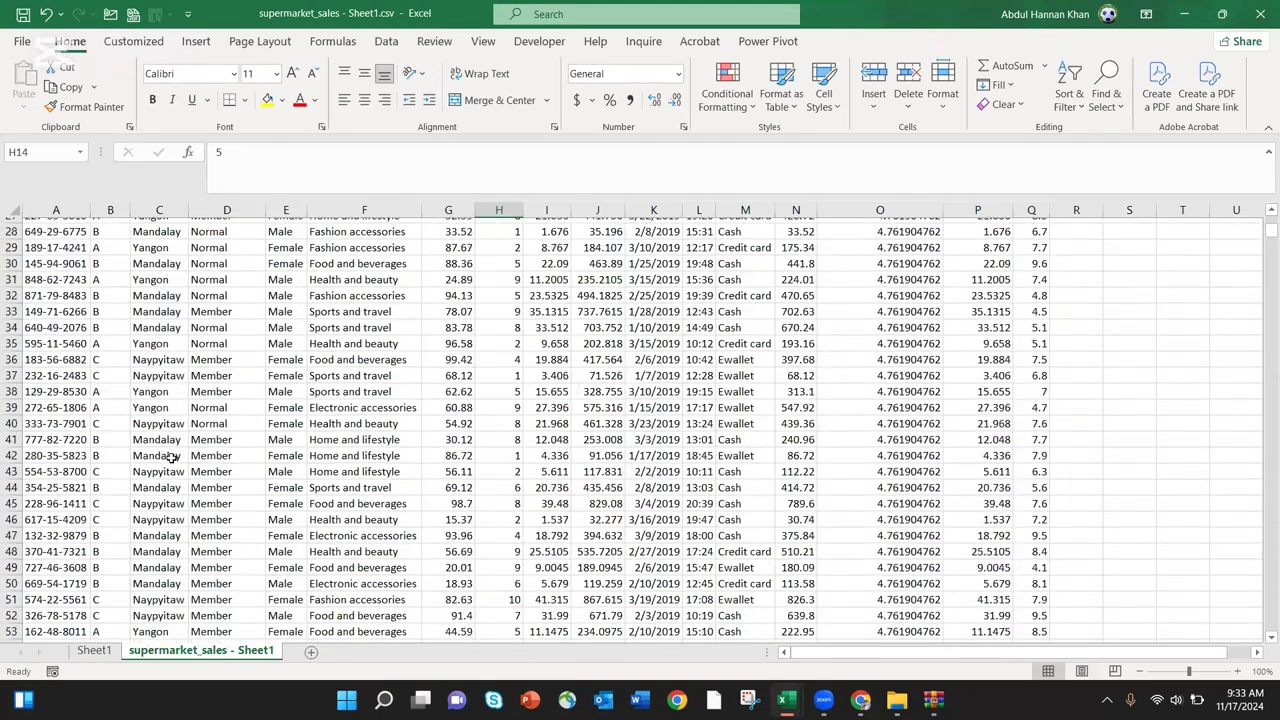
scroll(171, 457, "up", 9)
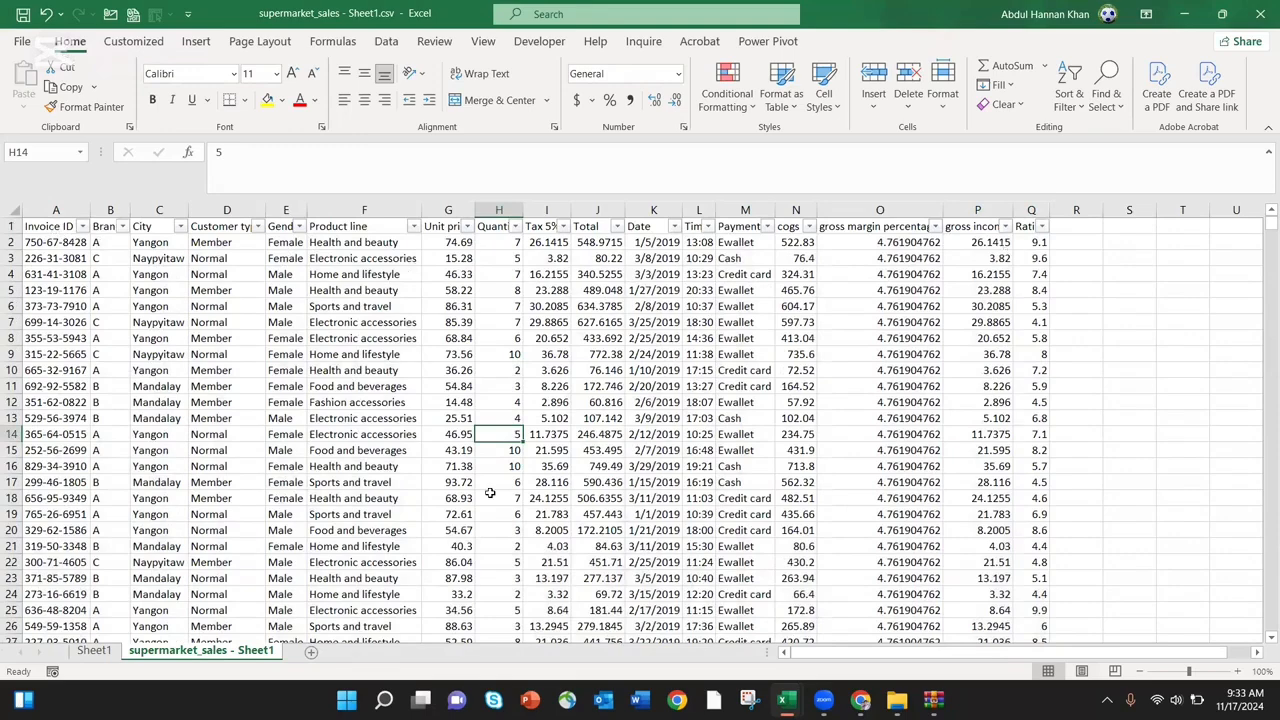
scroll(490, 493, "down", 20)
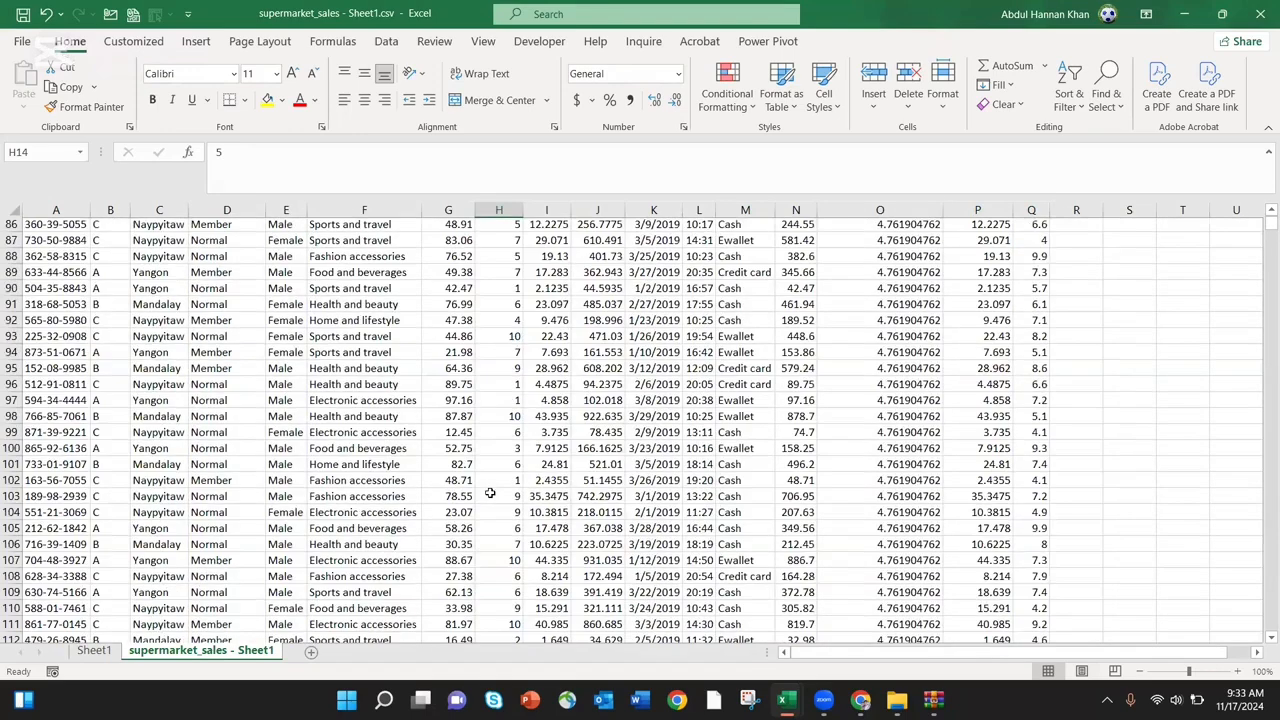
scroll(490, 493, "up", 20)
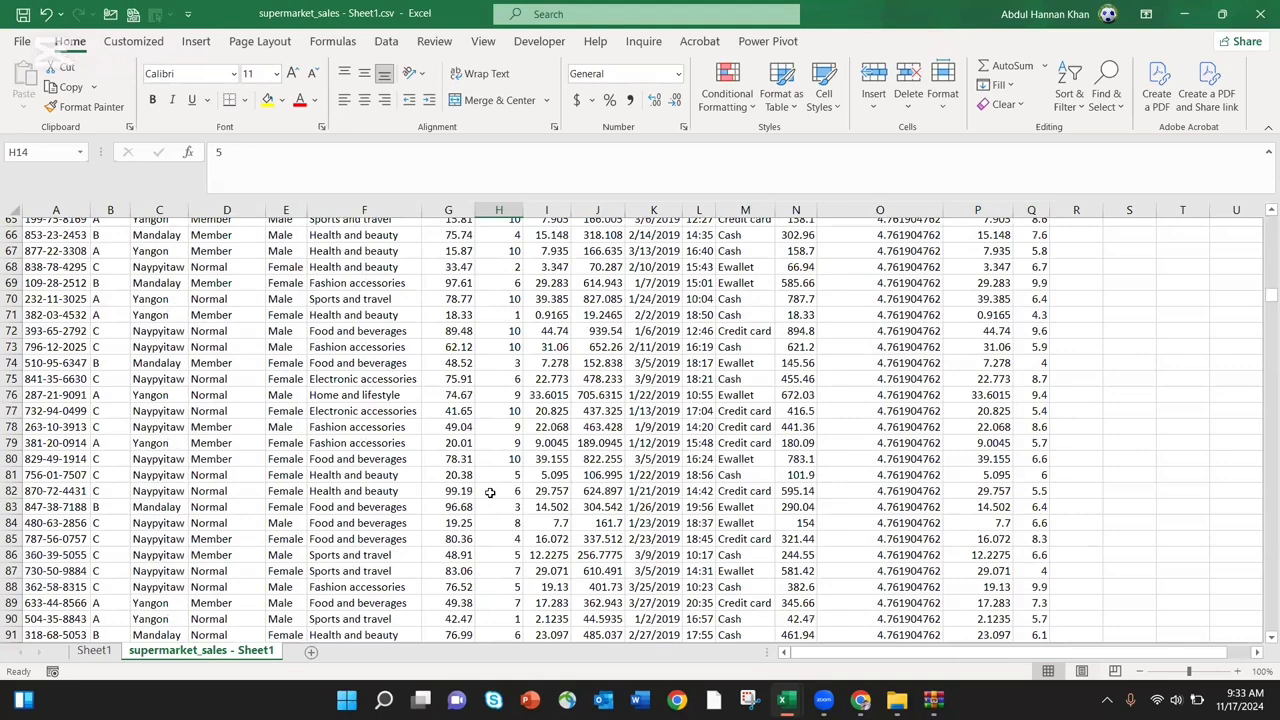
scroll(490, 493, "up", 20)
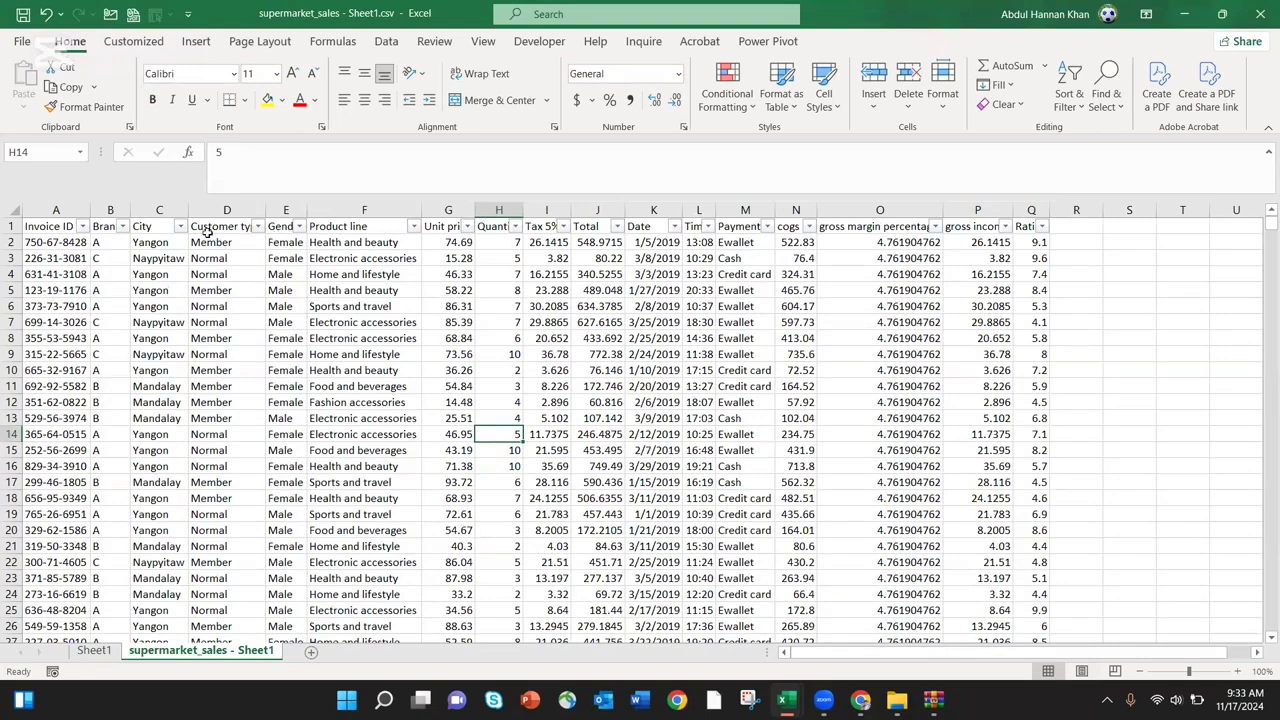
Examine the list of values in the Invoice ID filter, keeping all of them selected
left_click(84, 228)
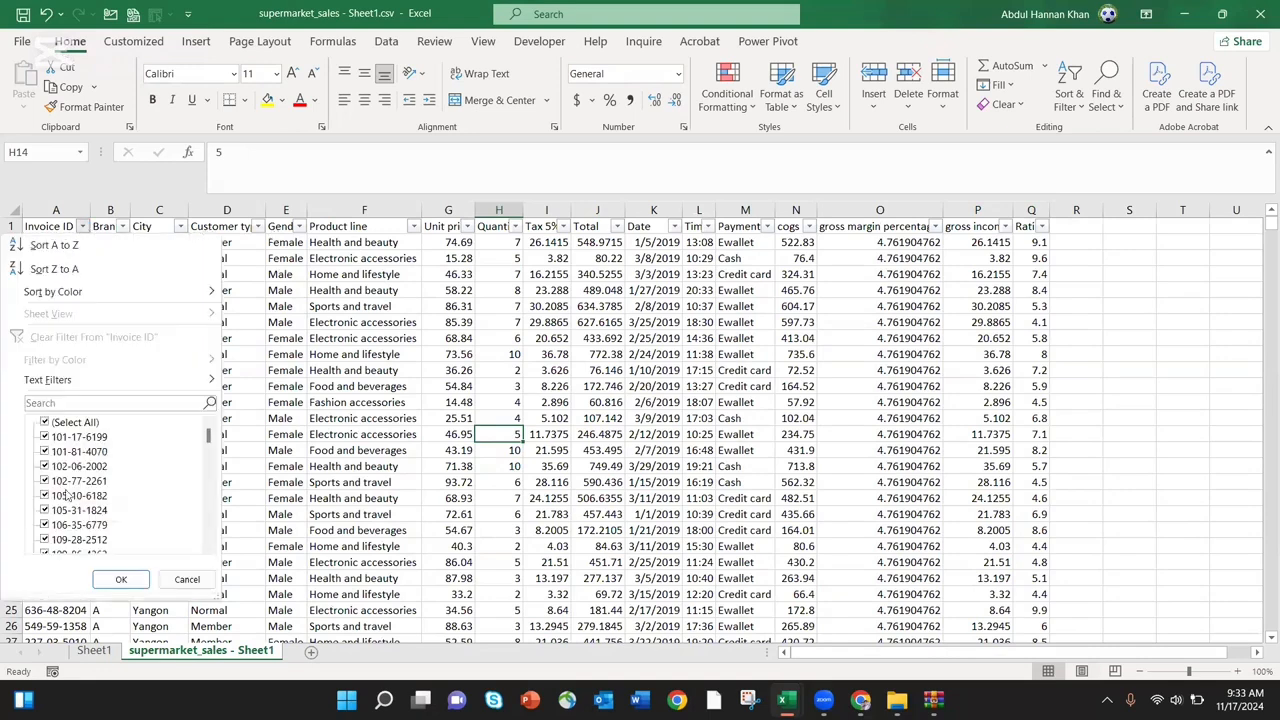
scroll(66, 495, "down", 3)
scroll(66, 495, "down", 3)
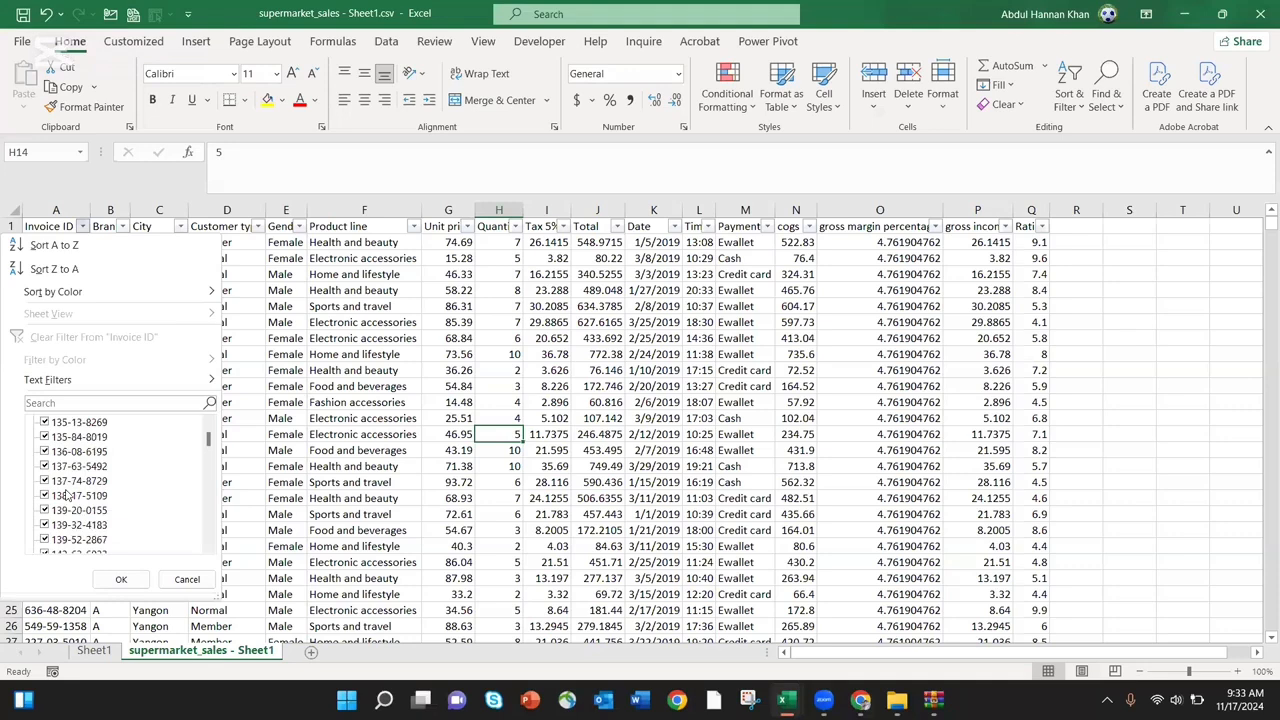
scroll(66, 495, "up", 6)
left_click(121, 579)
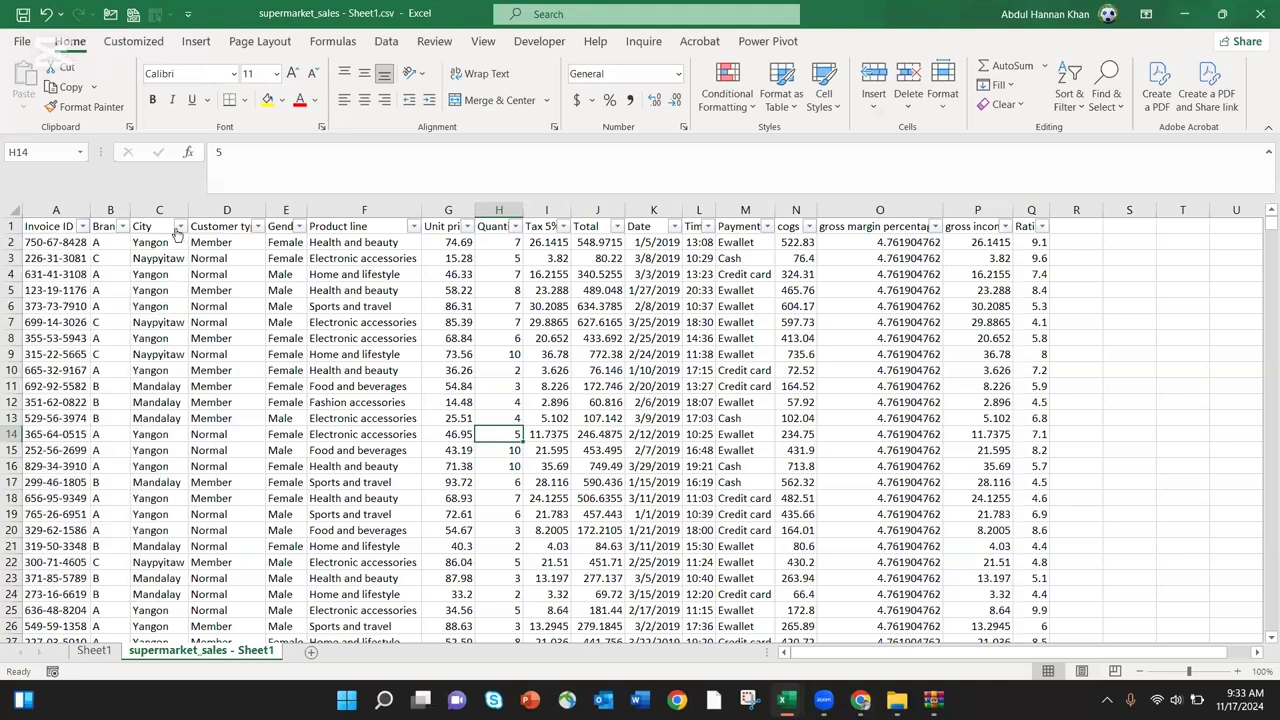
Examine the branch values offered by the Branch column's filter without applying a selection
left_click(122, 226)
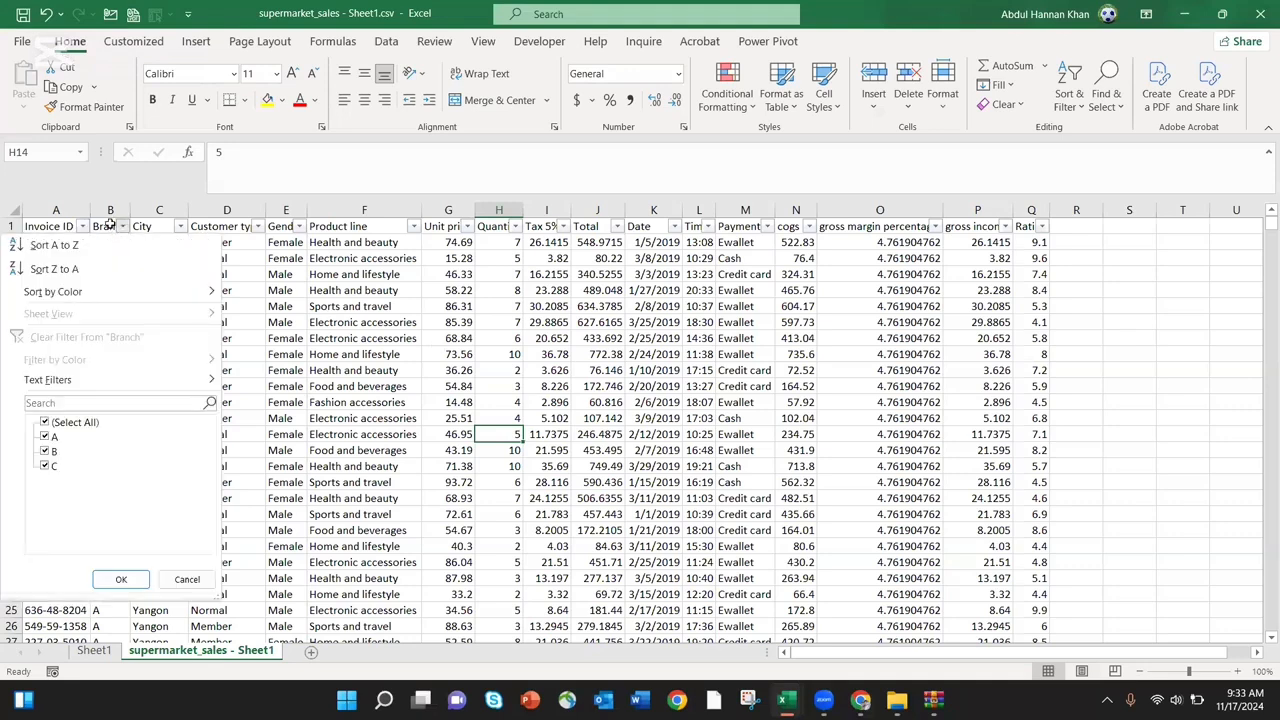
left_click(110, 224)
left_click(110, 224)
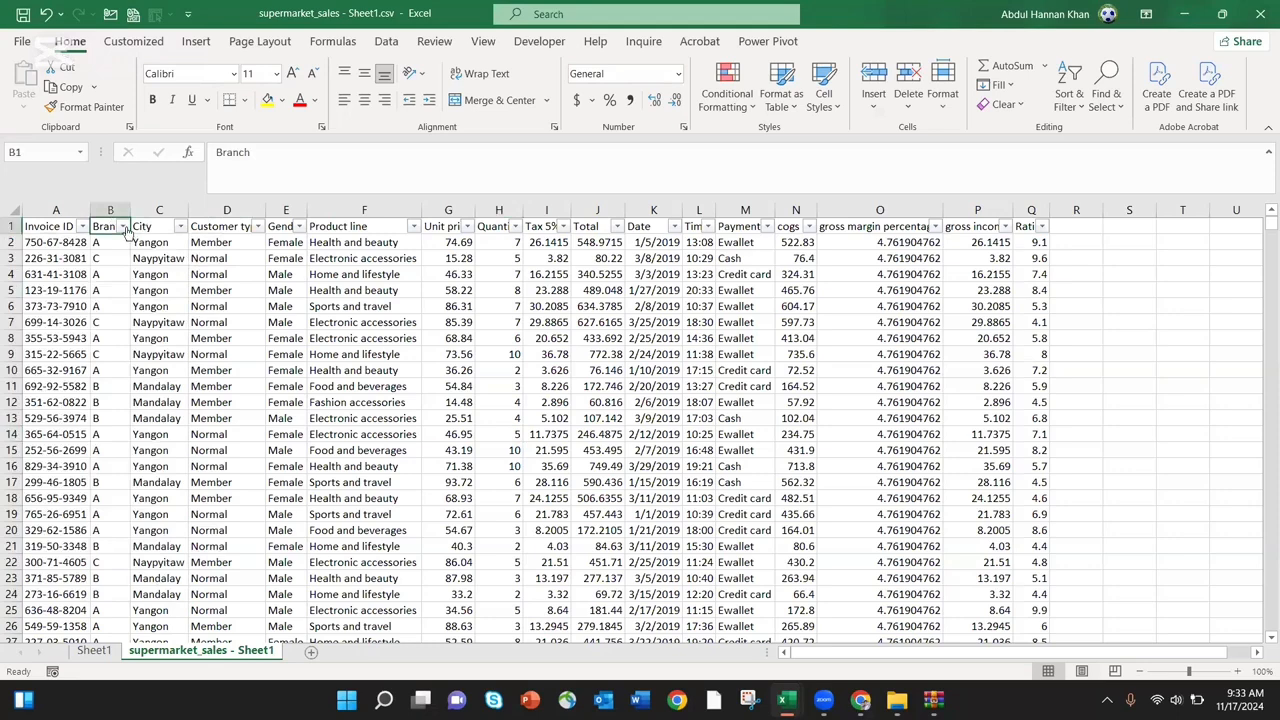
left_click(123, 227)
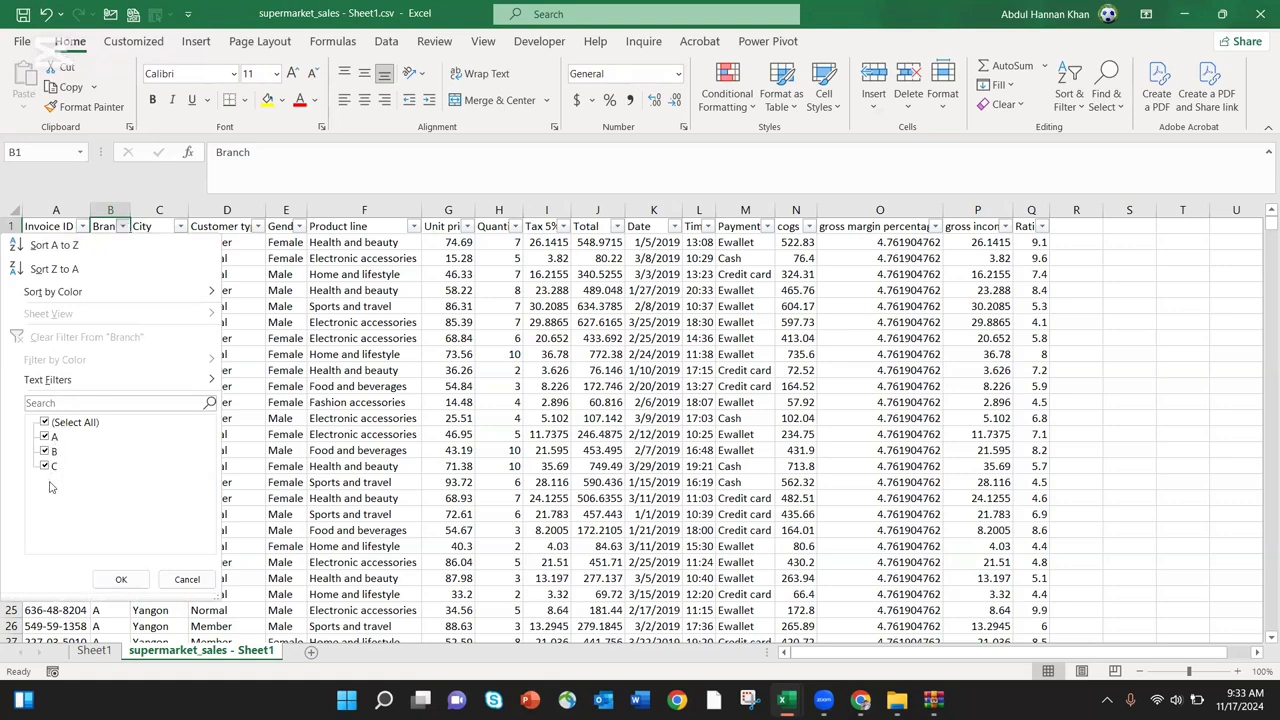
left_click(271, 452)
left_click(374, 288)
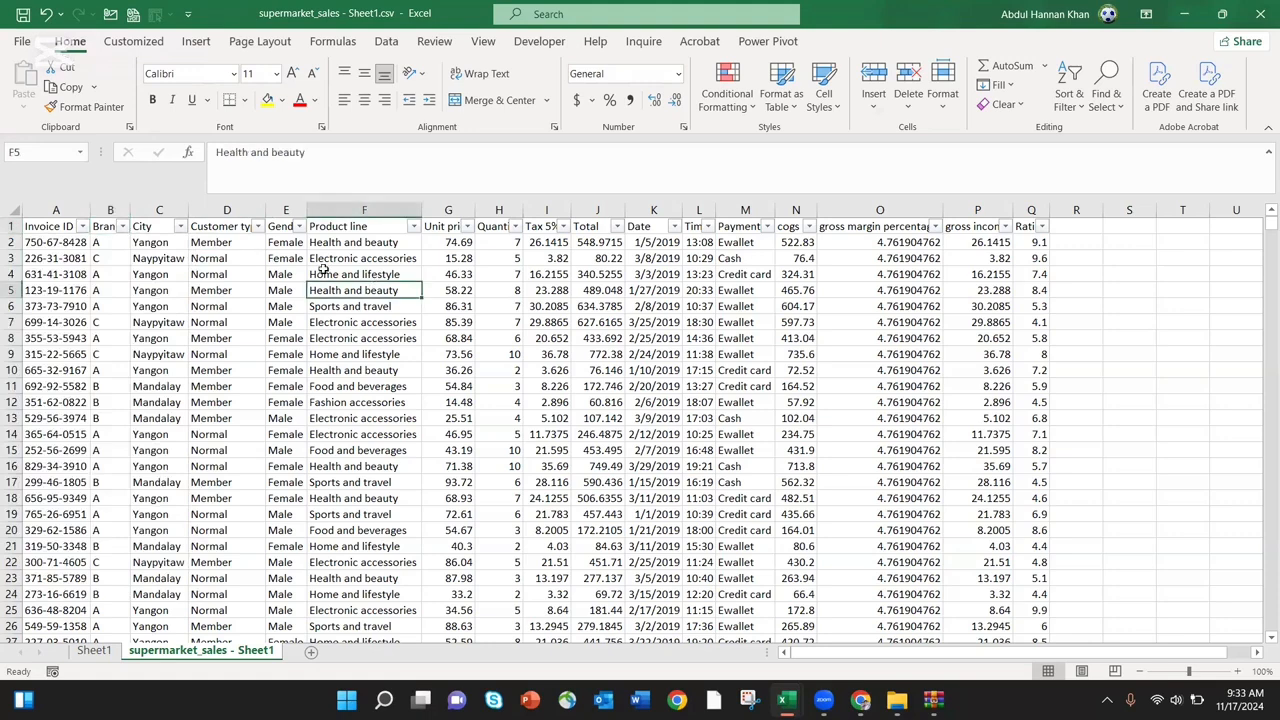
Remove the header filters from the sales table and reapply them
key("ctrl+shift+l")
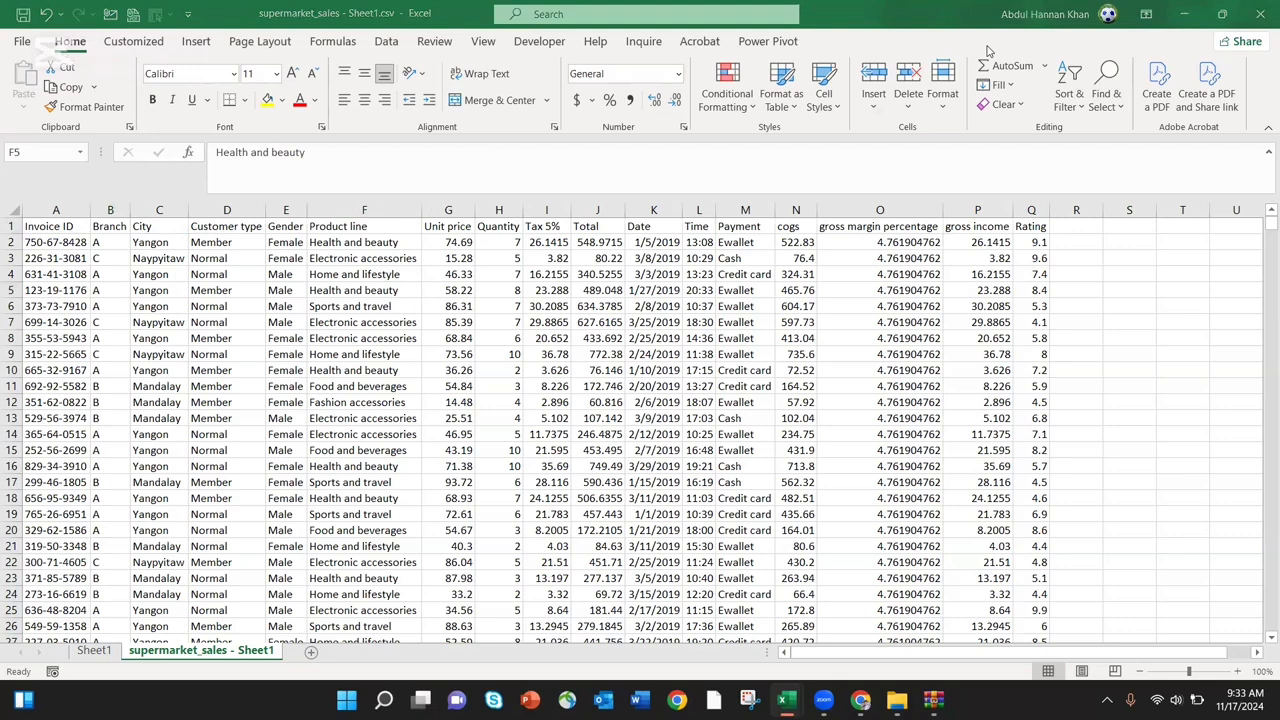
left_click(385, 43)
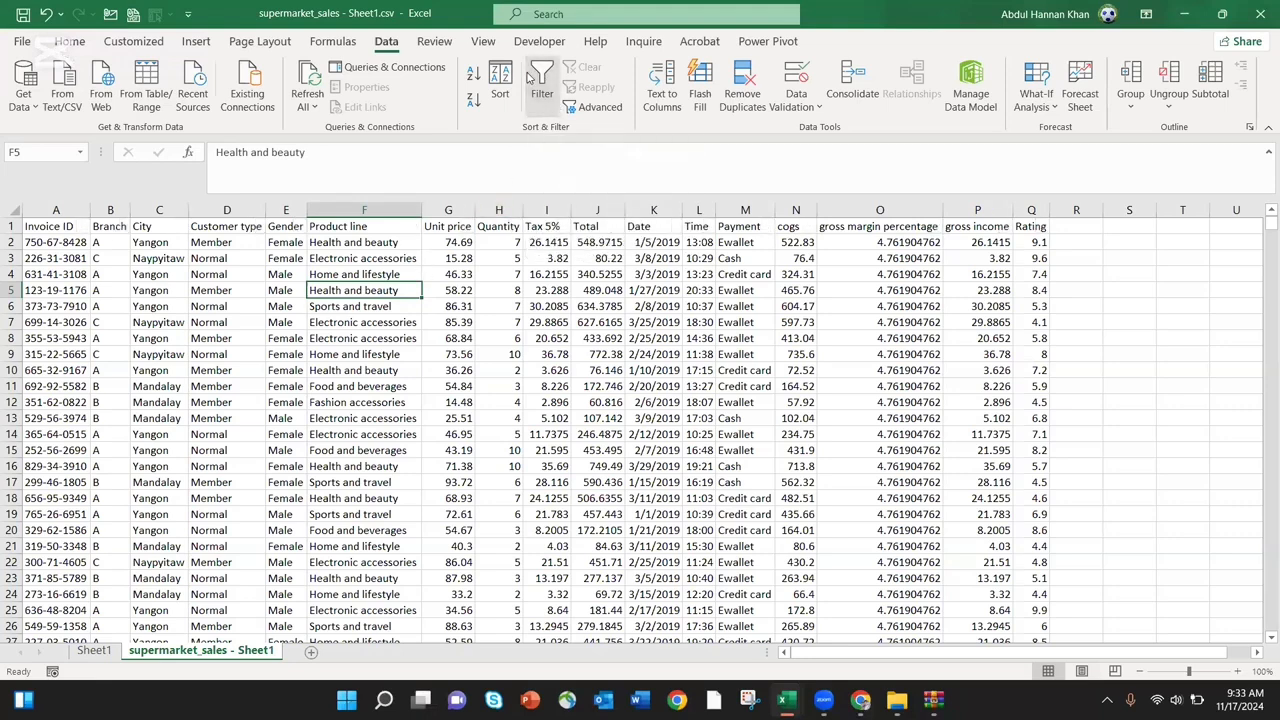
left_click(531, 79)
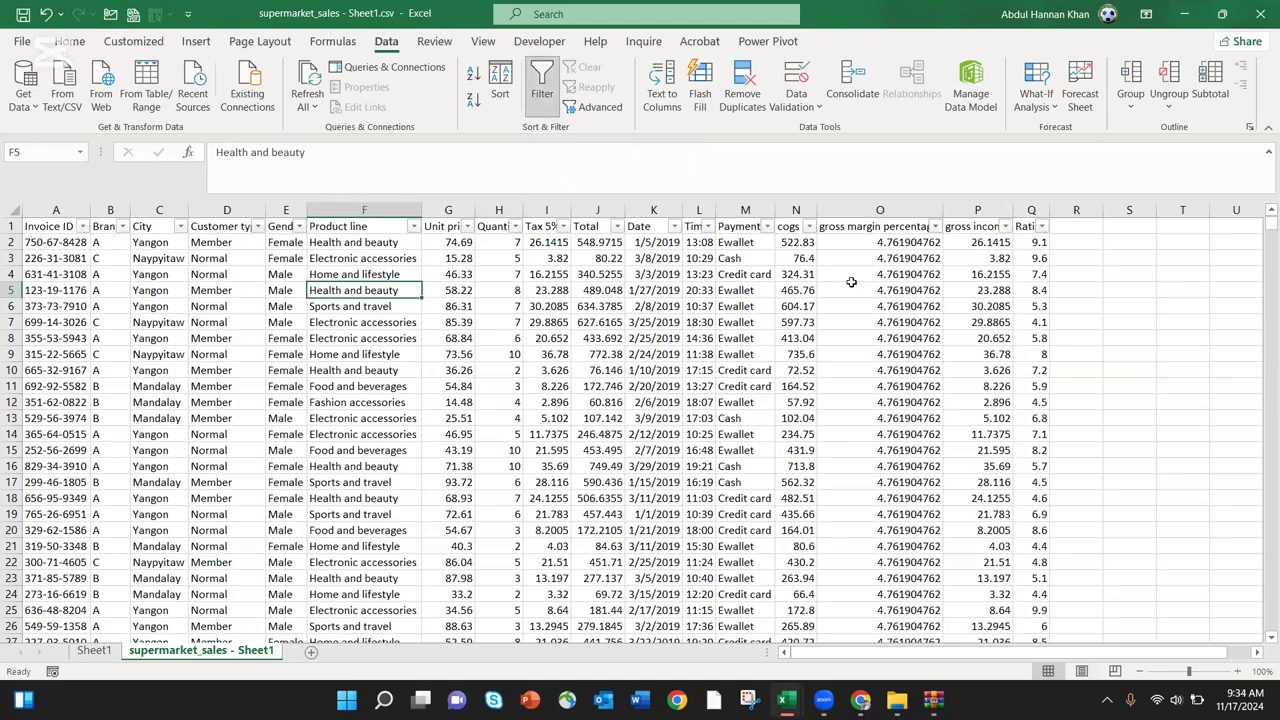
scroll(851, 282, "down", 15)
scroll(408, 240, "up", 15)
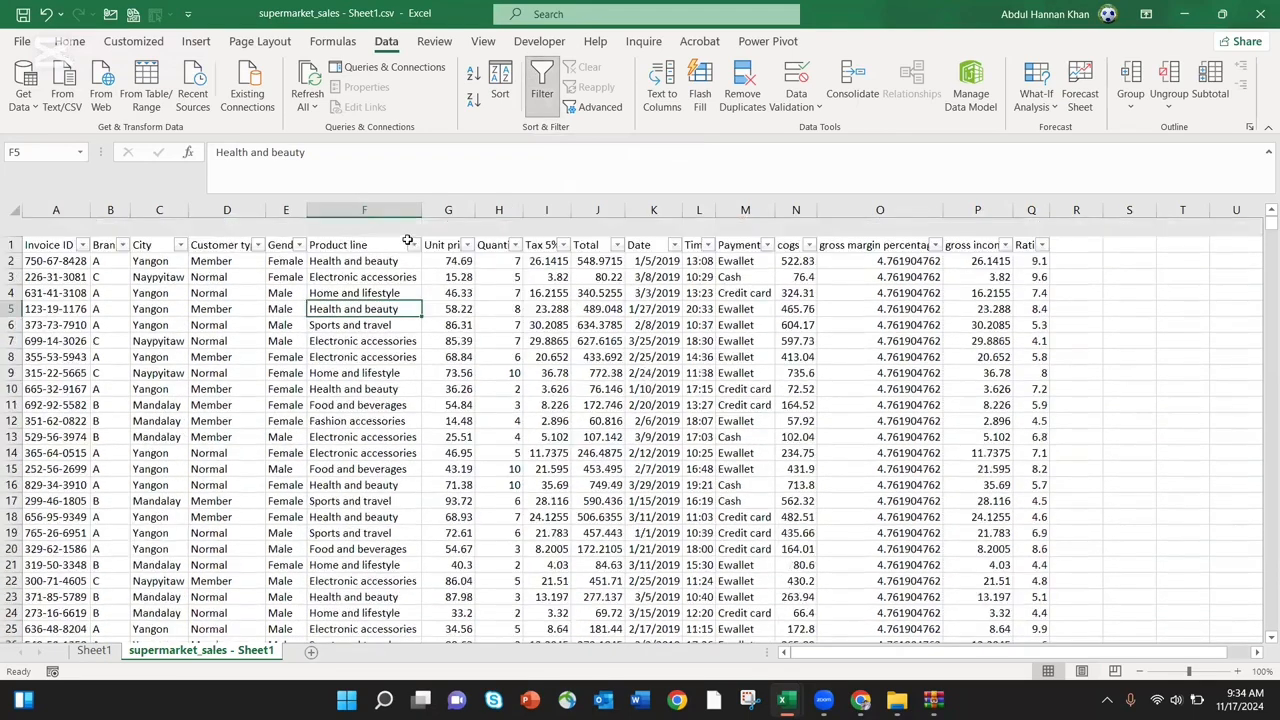
Examine the values offered by the Branch, City and Customer type filters without applying a selection
left_click(299, 227)
left_click(385, 395)
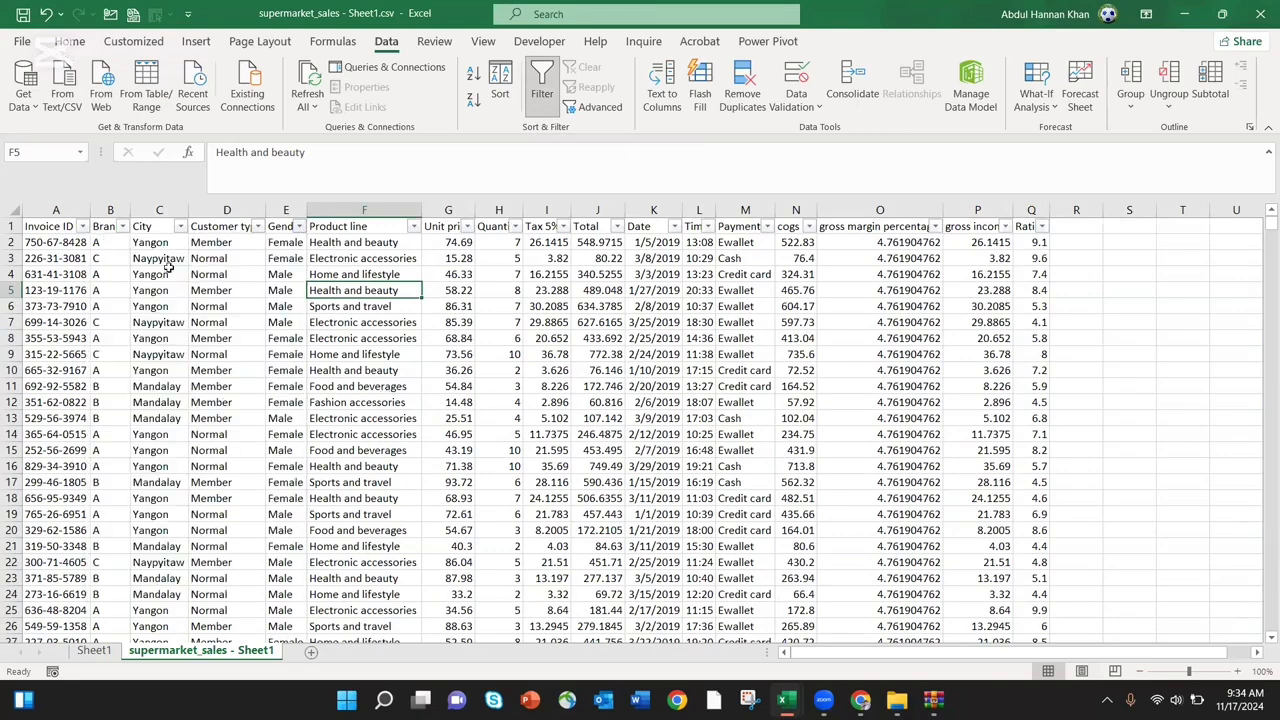
left_click(123, 227)
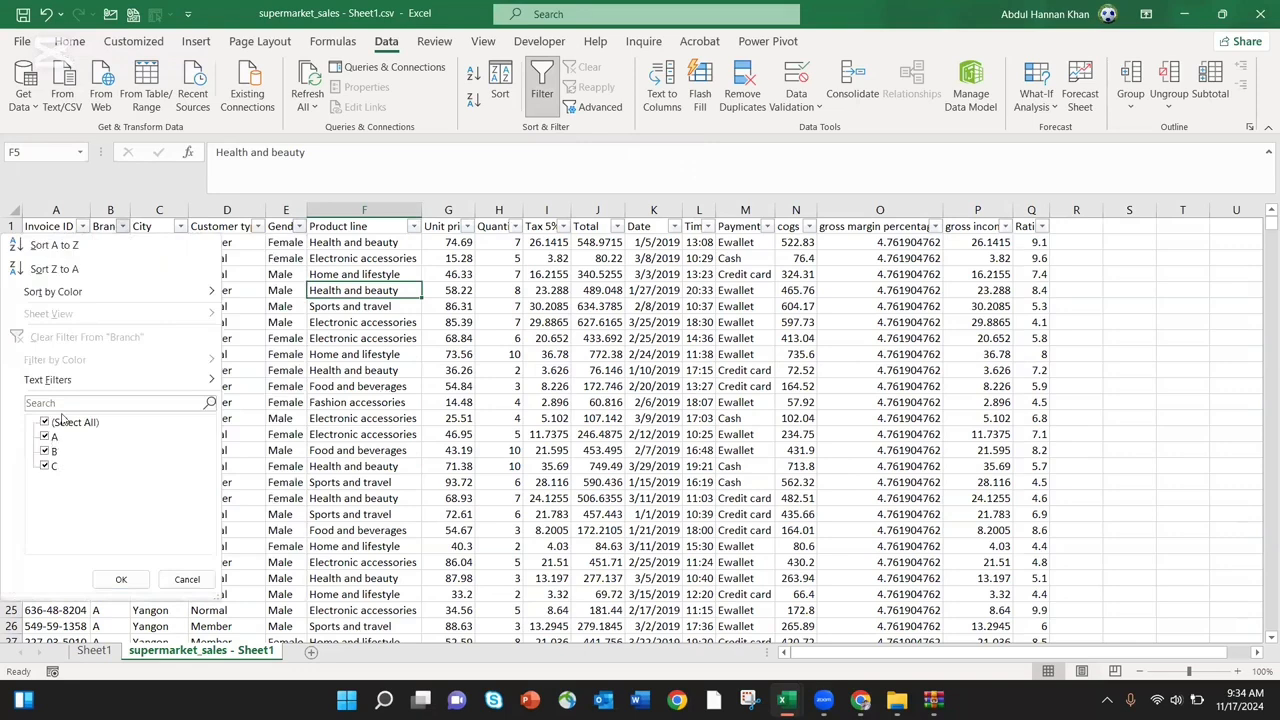
left_click(248, 243)
left_click(181, 229)
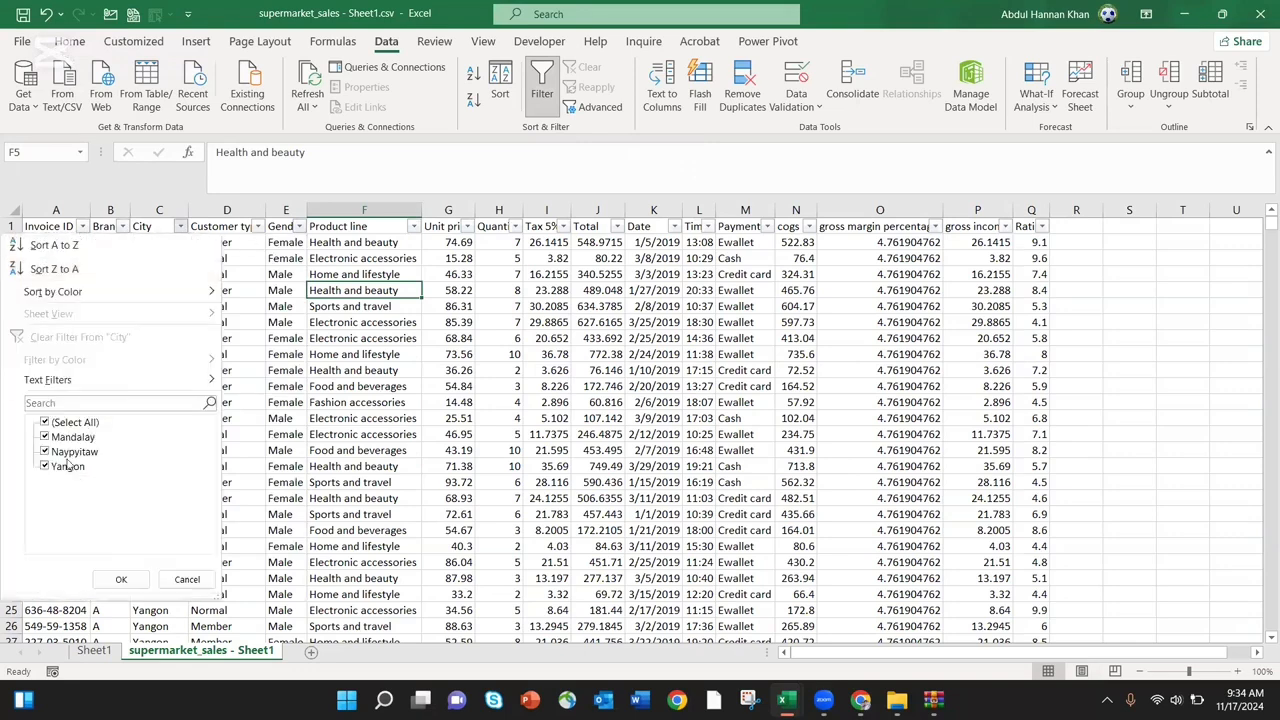
left_click(258, 233)
left_click(258, 230)
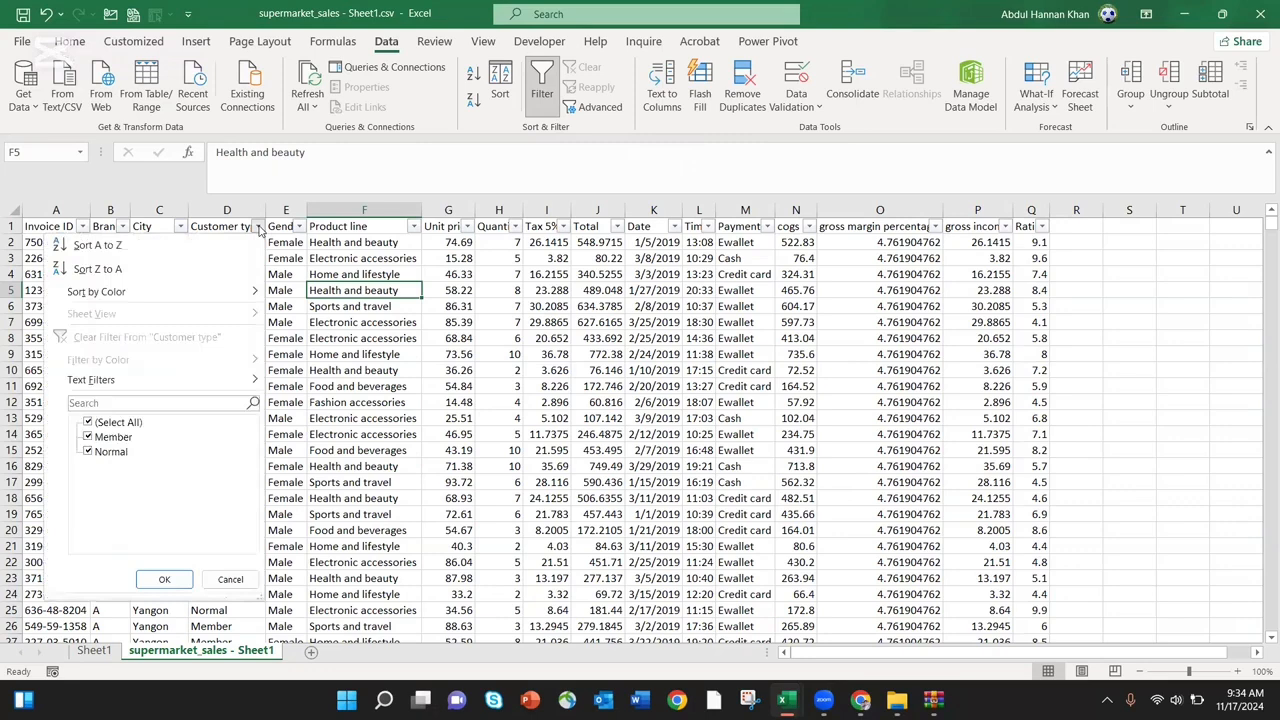
left_click(312, 286)
Examine the values offered by the Gender, Product line and Payment filters, keeping all of them selected
left_click(299, 229)
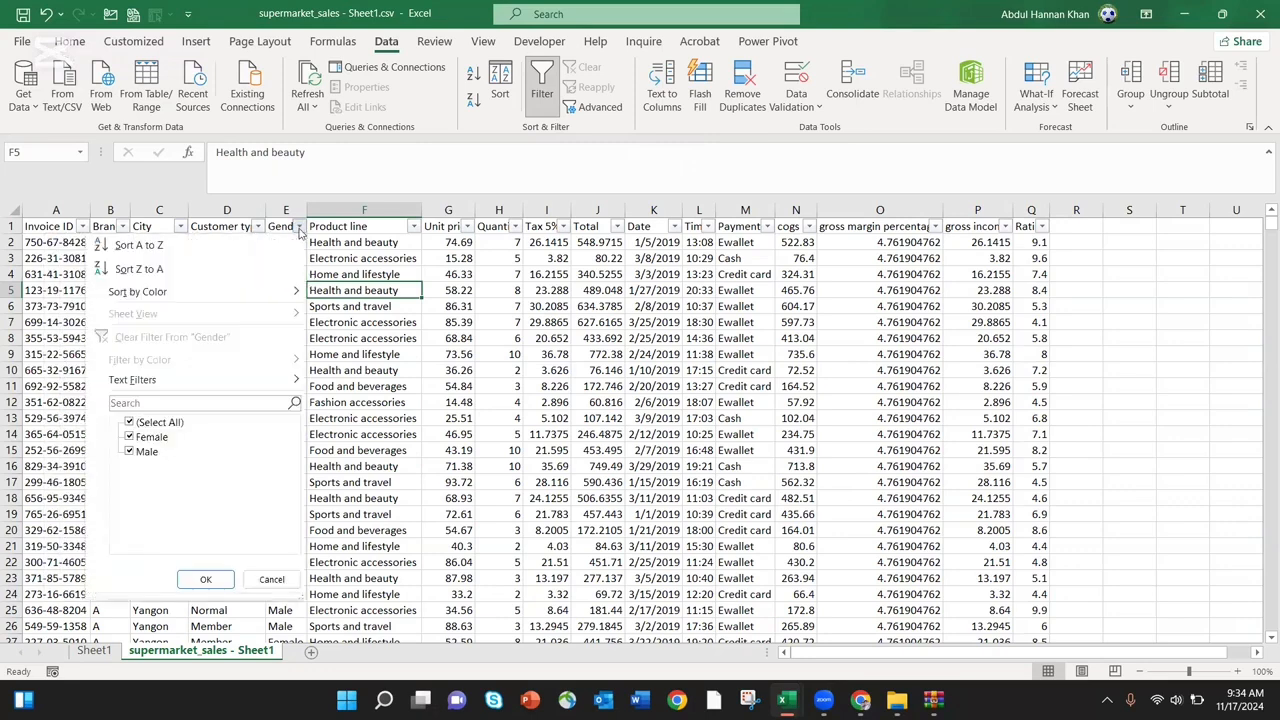
left_click(349, 245)
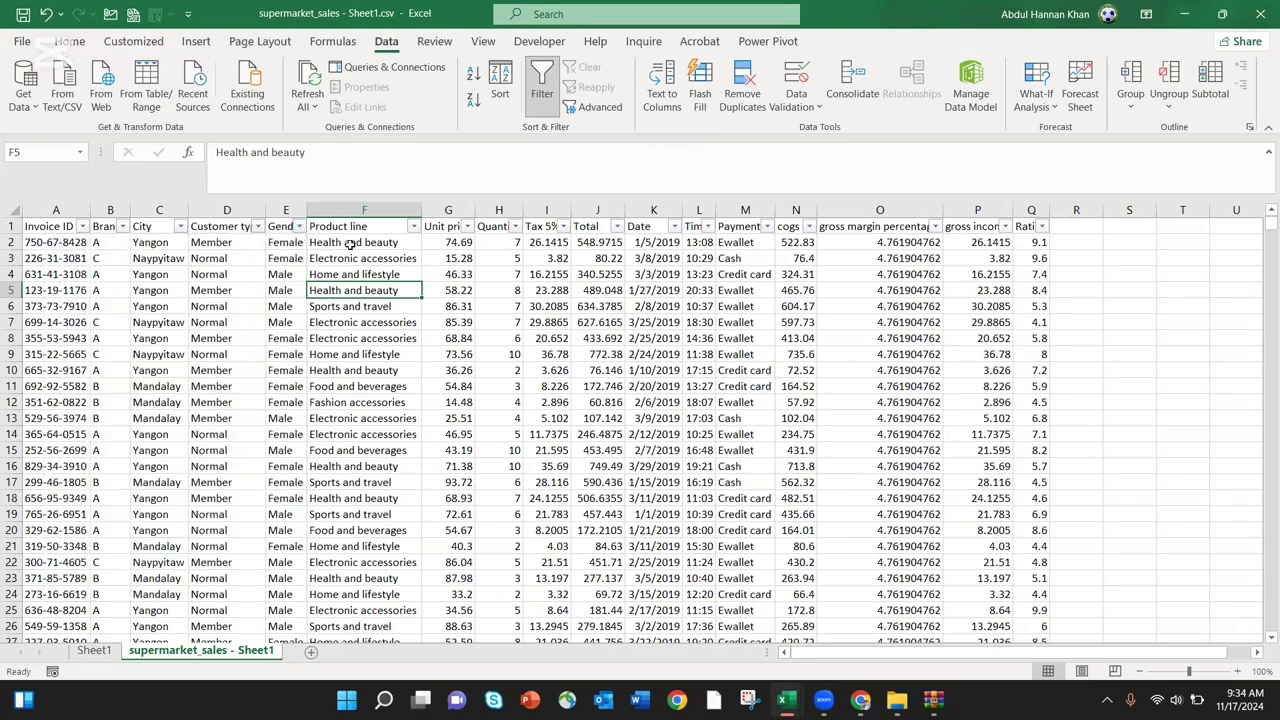
left_click(412, 229)
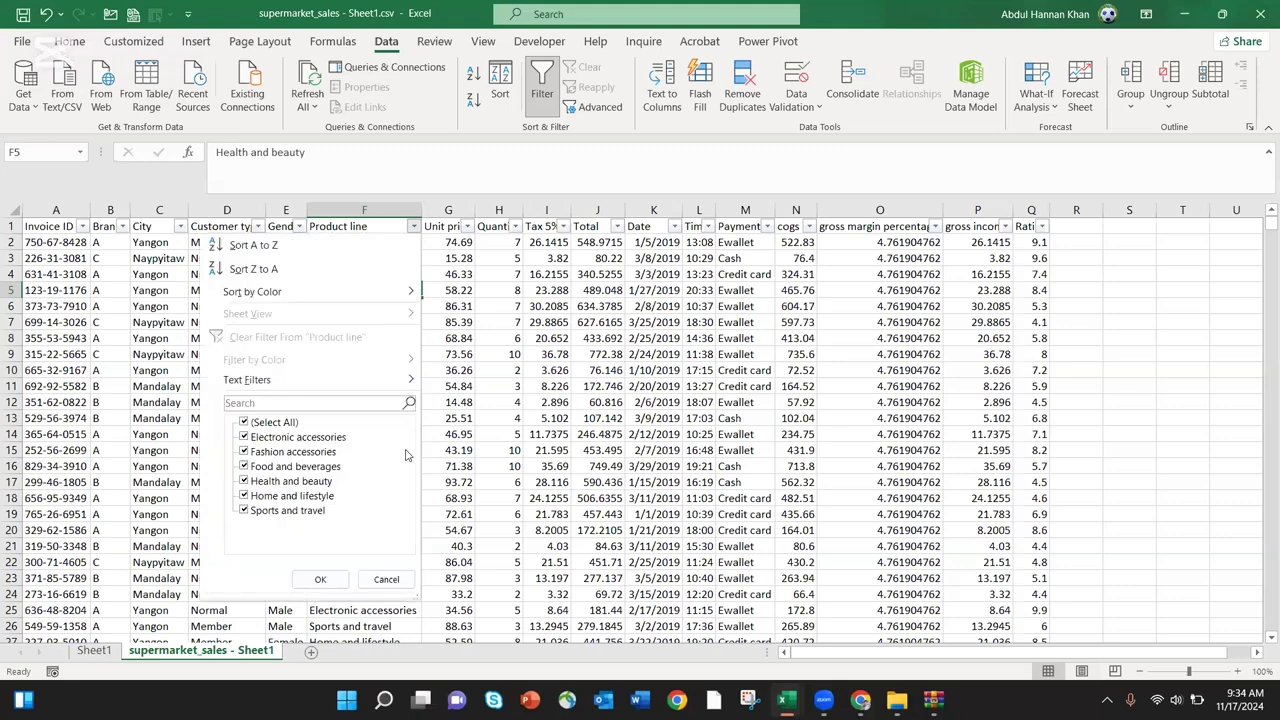
left_click(482, 382)
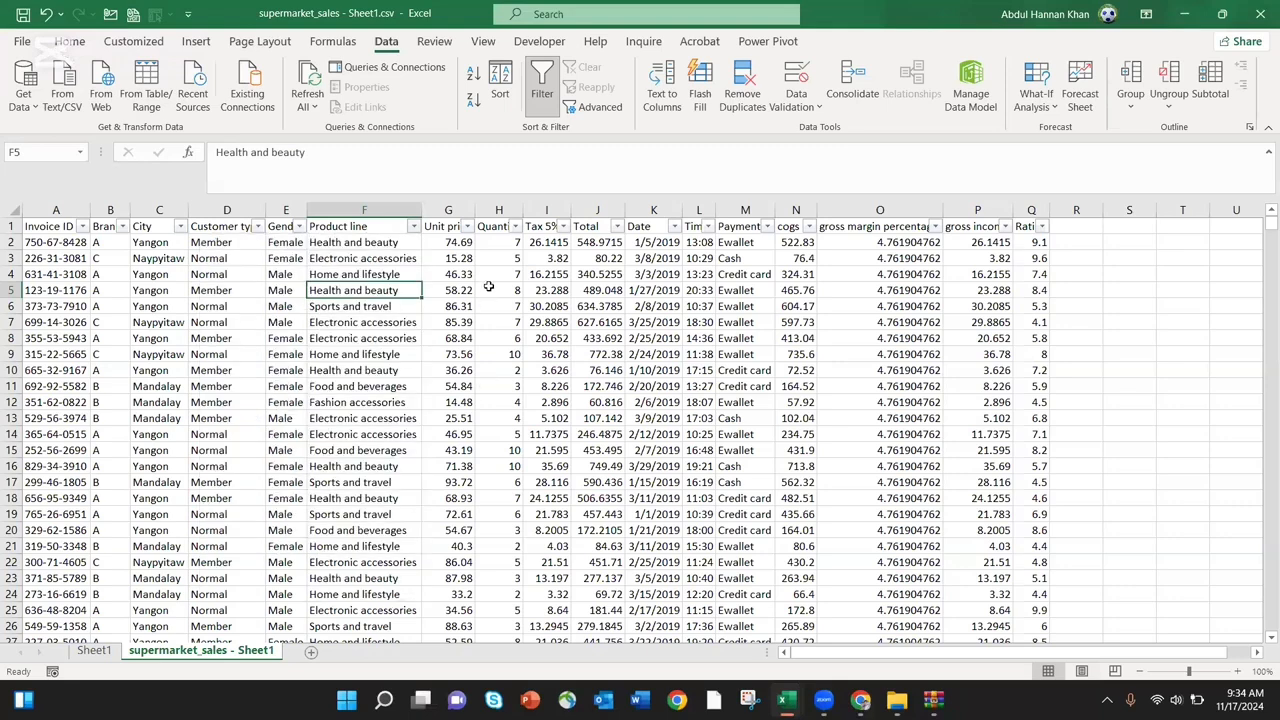
left_click(770, 227)
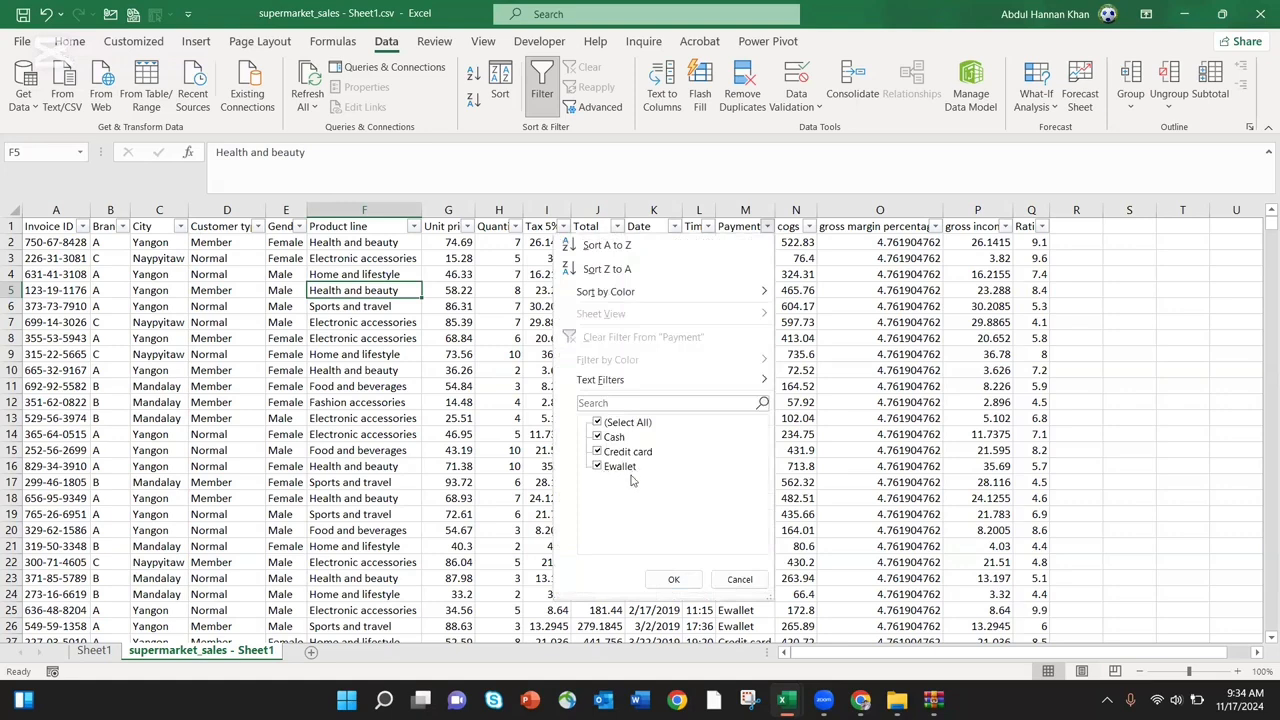
key("Return")
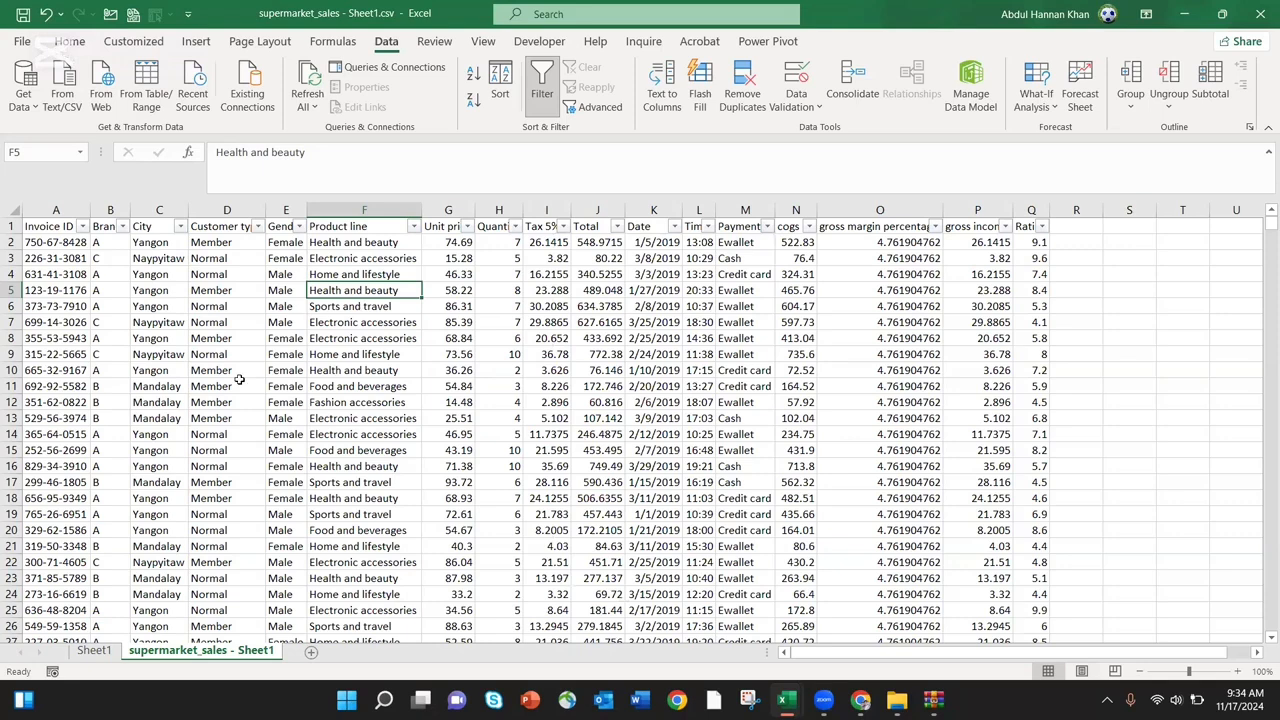
Look over the sales records and autofit the width of the Branch column
scroll(549, 357, "down", 4)
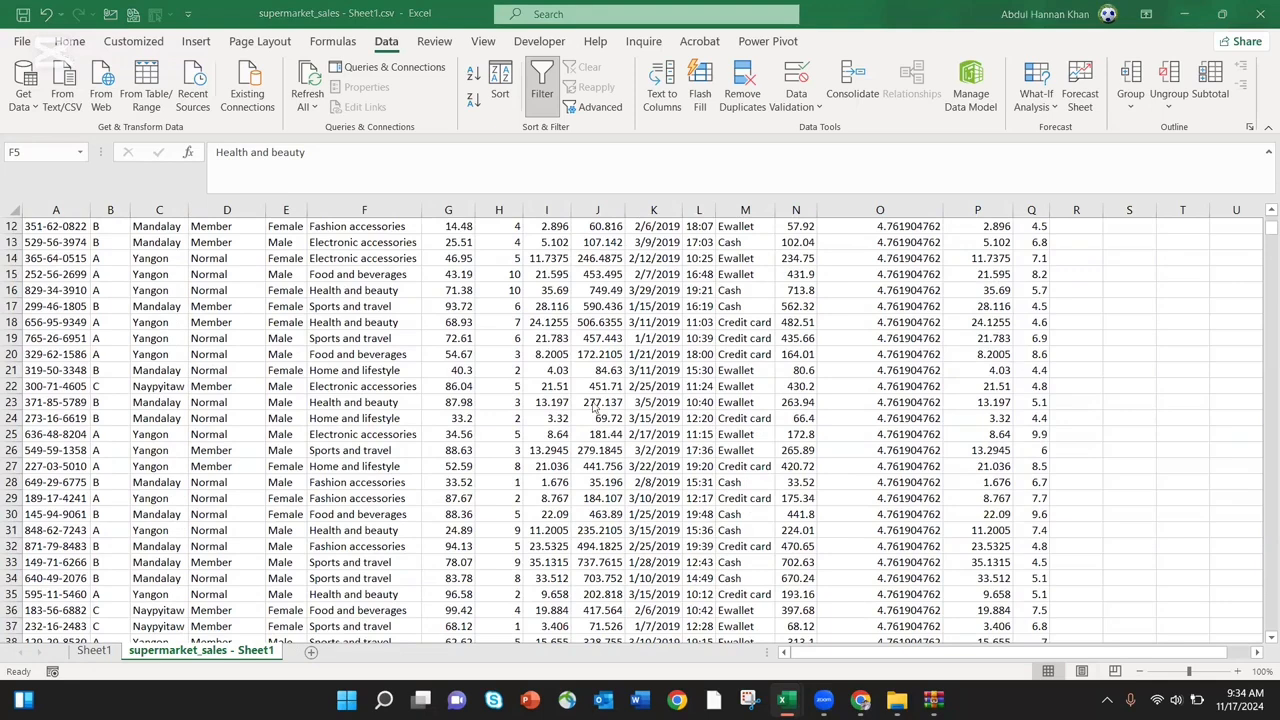
scroll(596, 408, "up", 4)
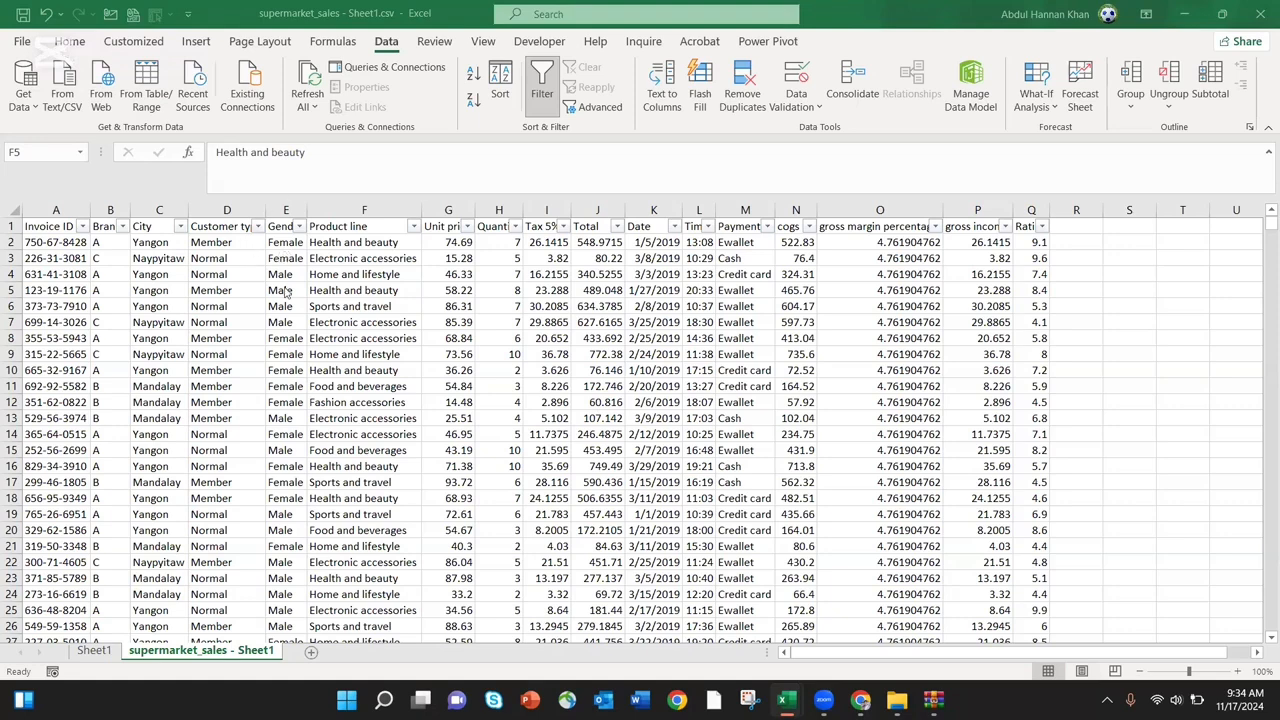
double_click(130, 209)
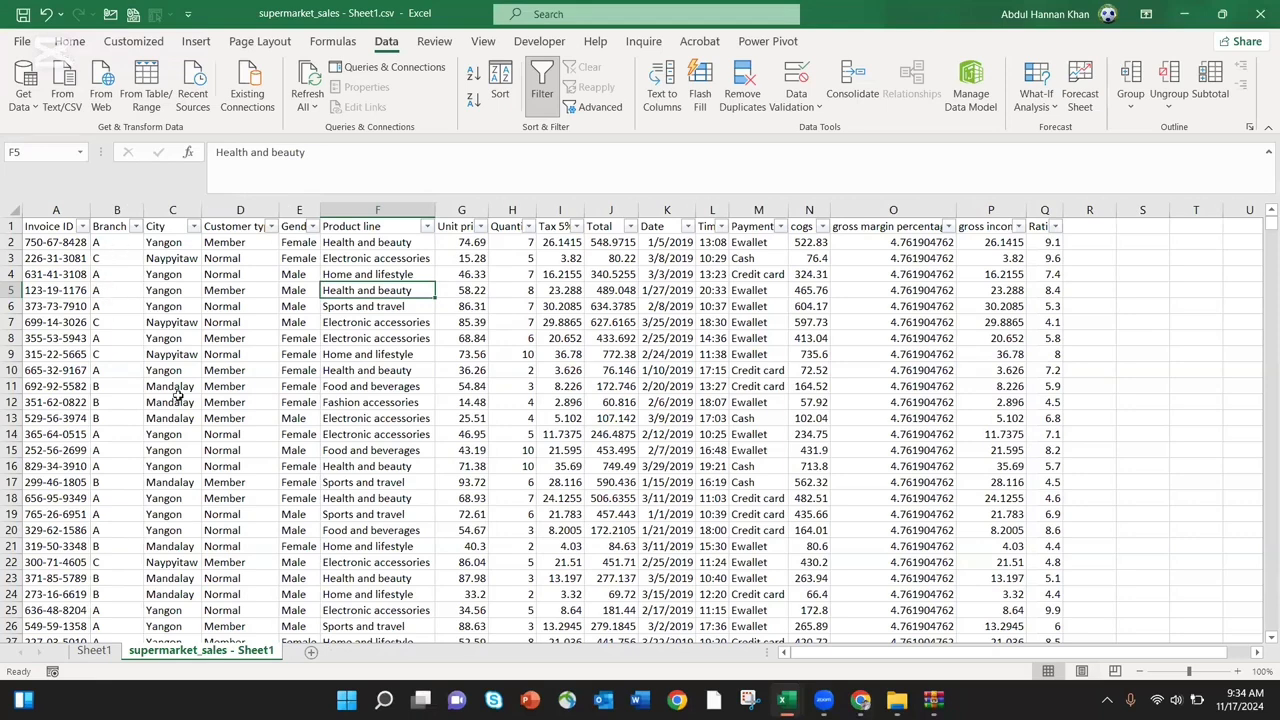
Add the Branch field to the rows of the PivotTable on Sheet1
left_click(97, 652)
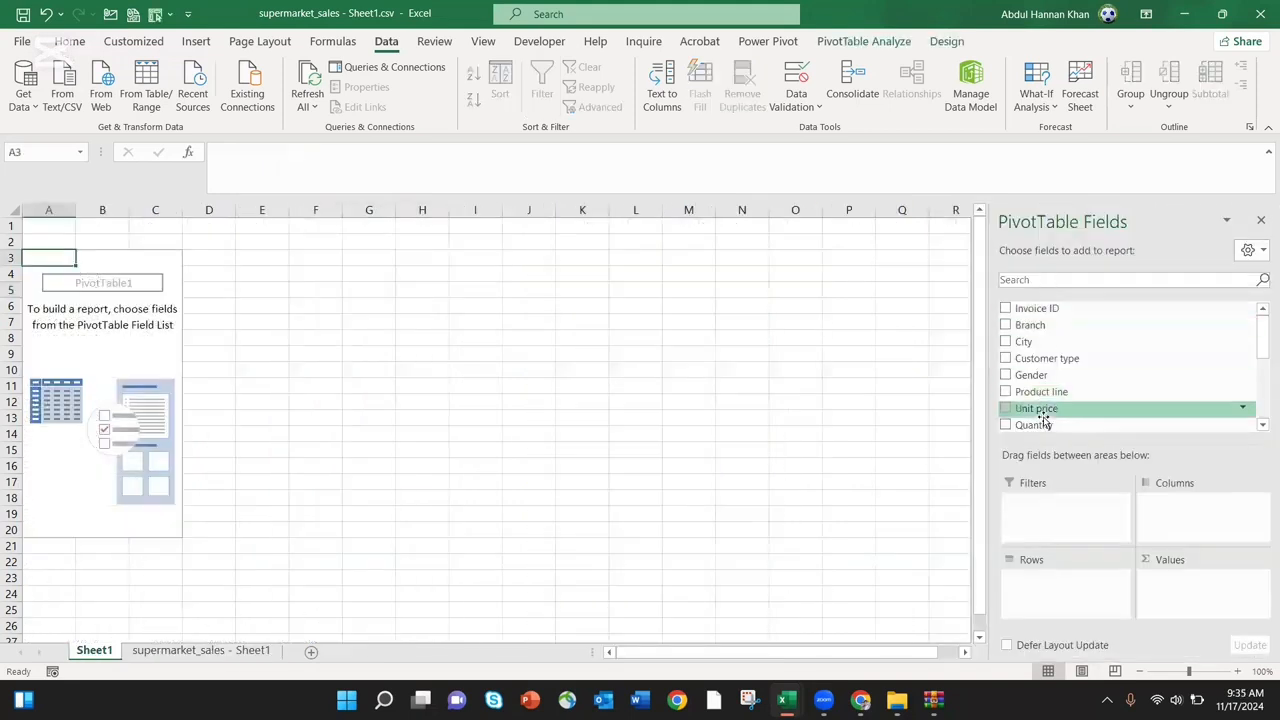
scroll(1043, 420, "down", 4)
scroll(1043, 420, "up", 4)
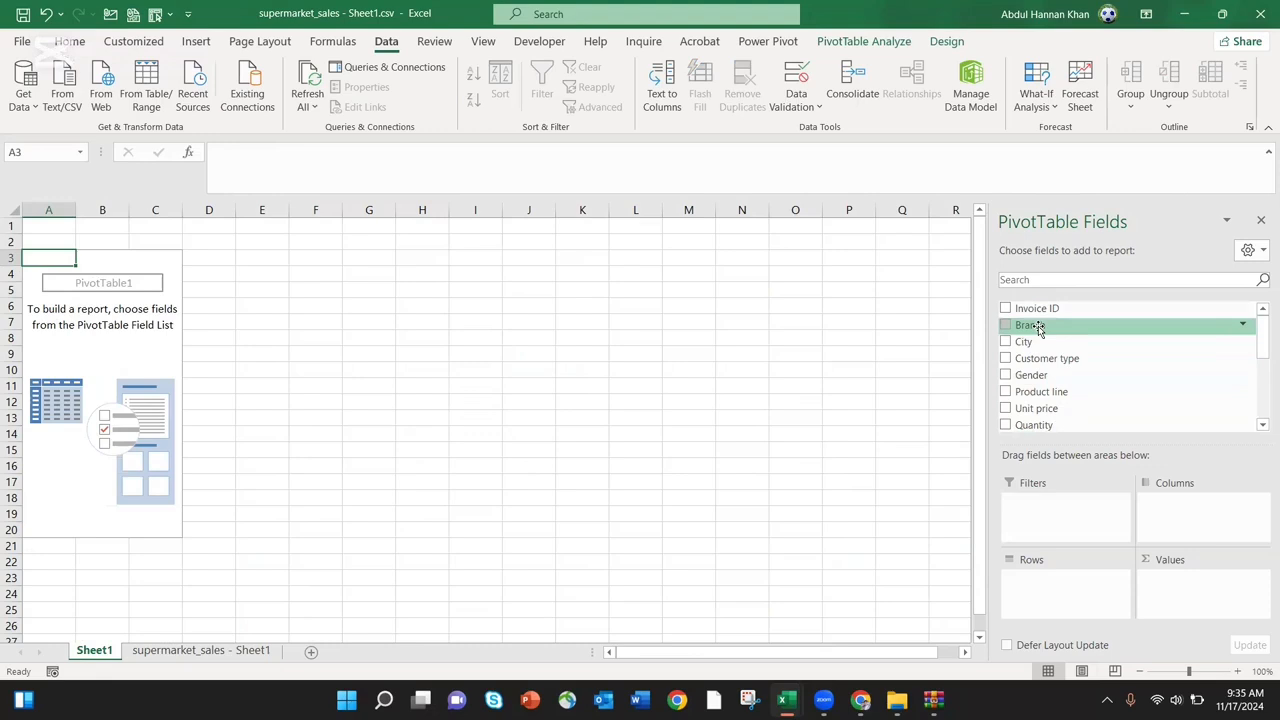
left_click_drag(1038, 330, 1064, 590)
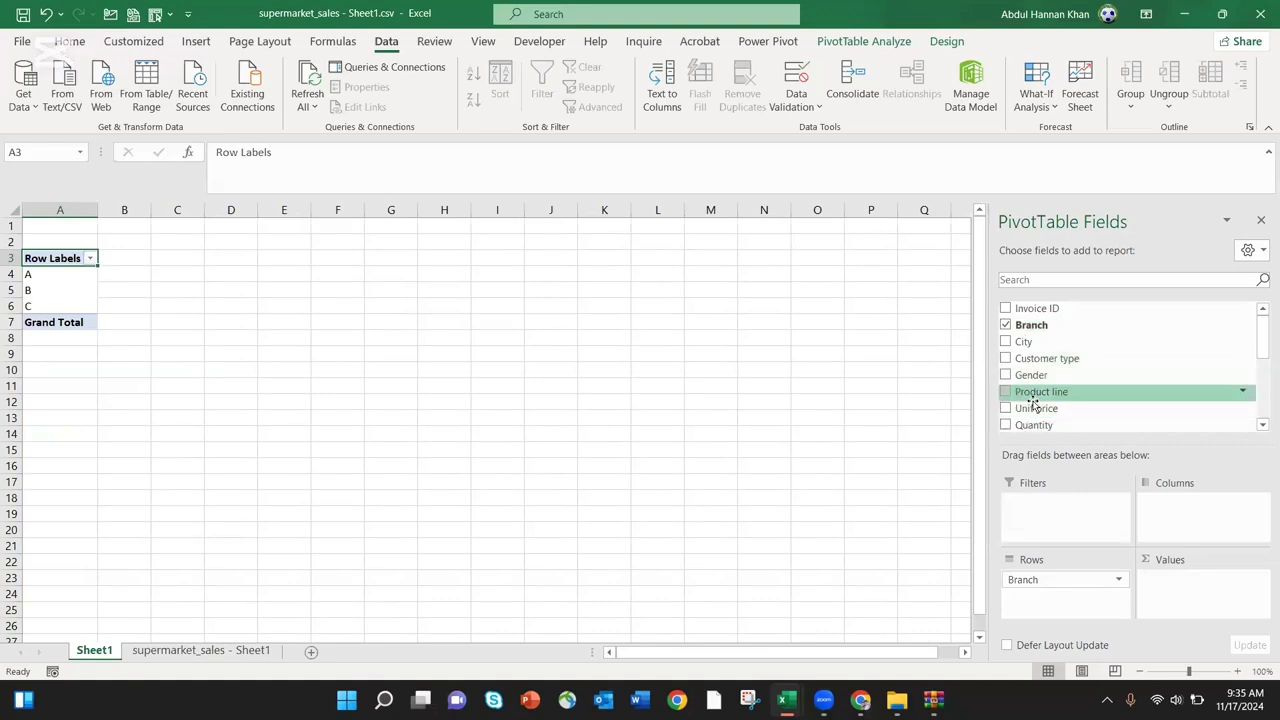
On the supermarket_sales sheet, autofit the Time column and widen the Unit price and Total columns
left_click(161, 651)
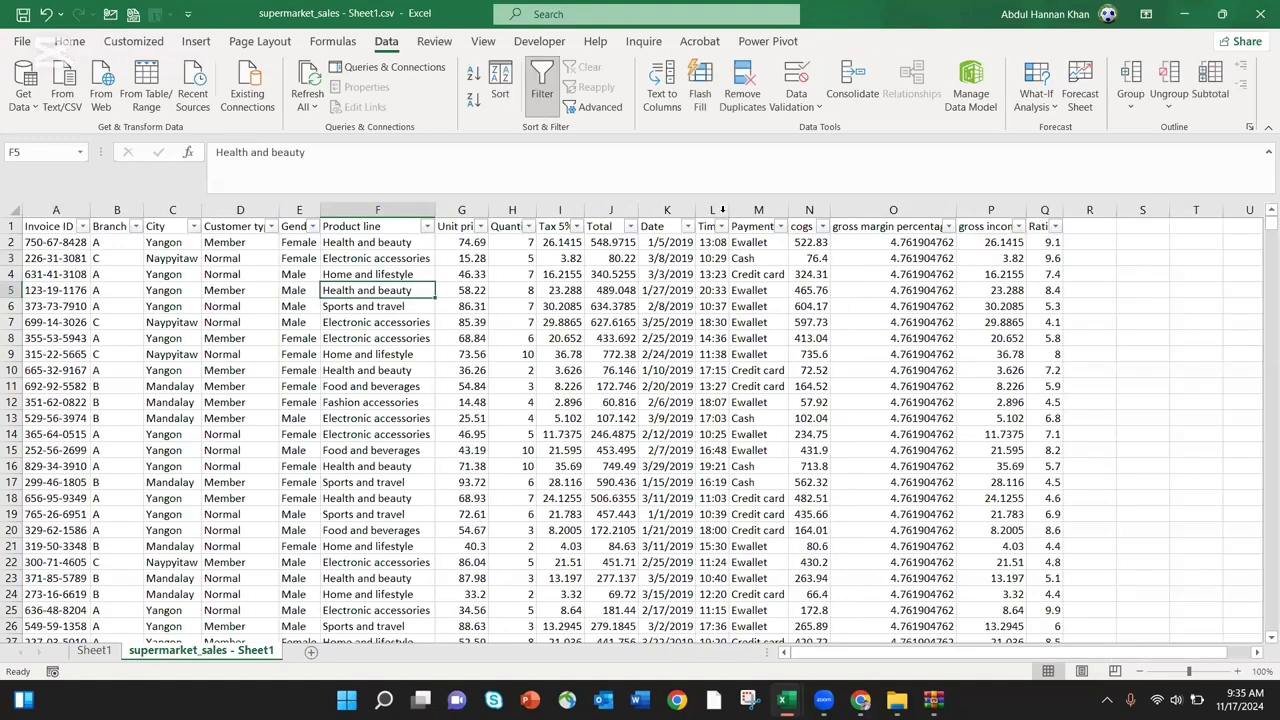
double_click(722, 210)
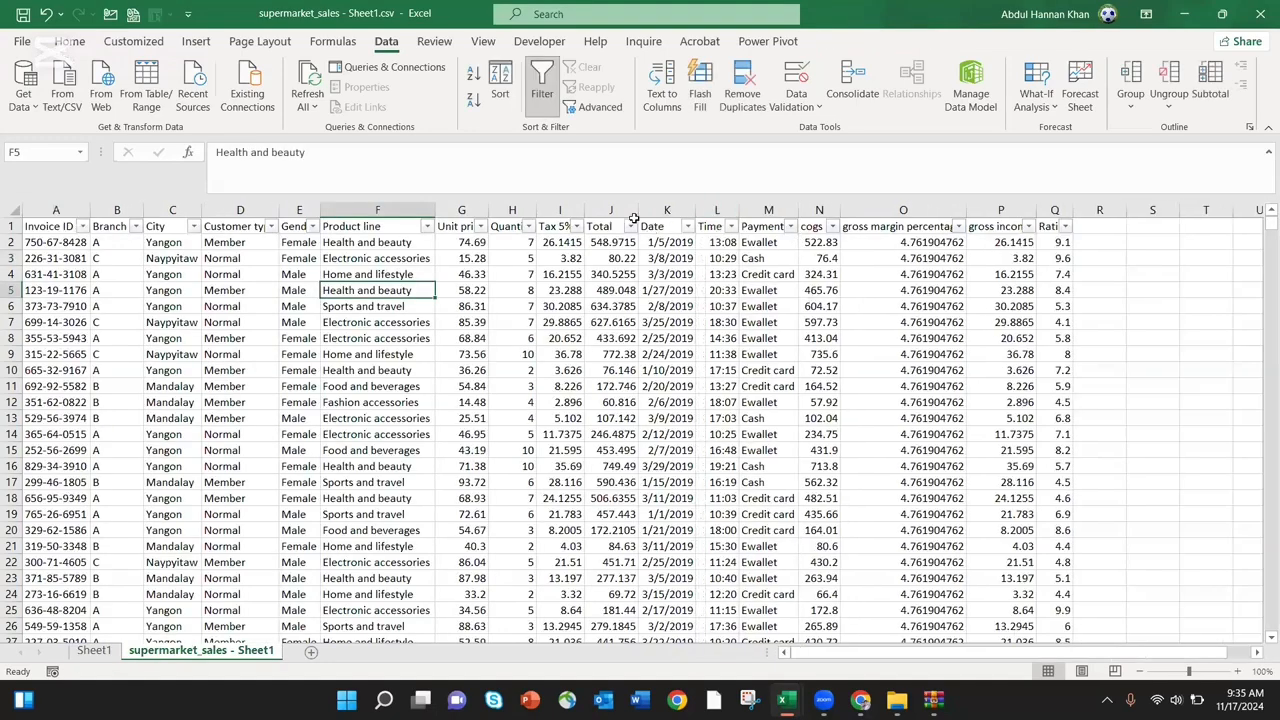
double_click(484, 209)
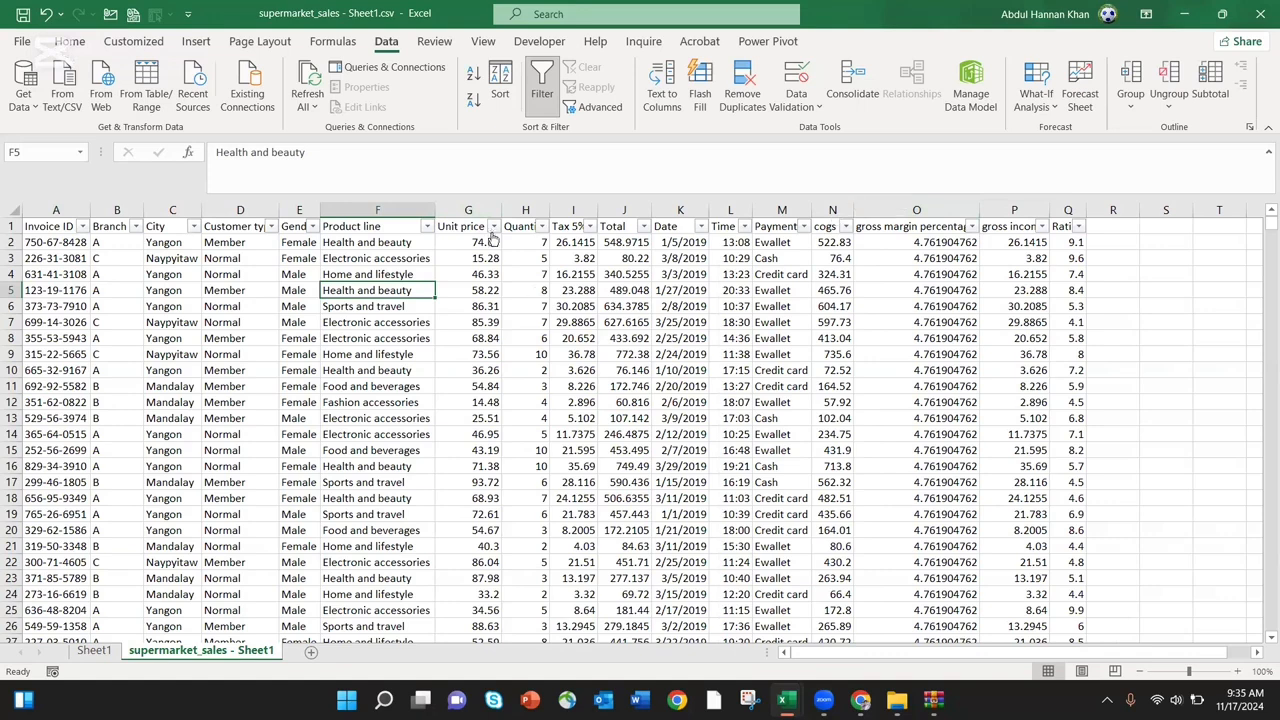
left_click_drag(501, 210, 544, 210)
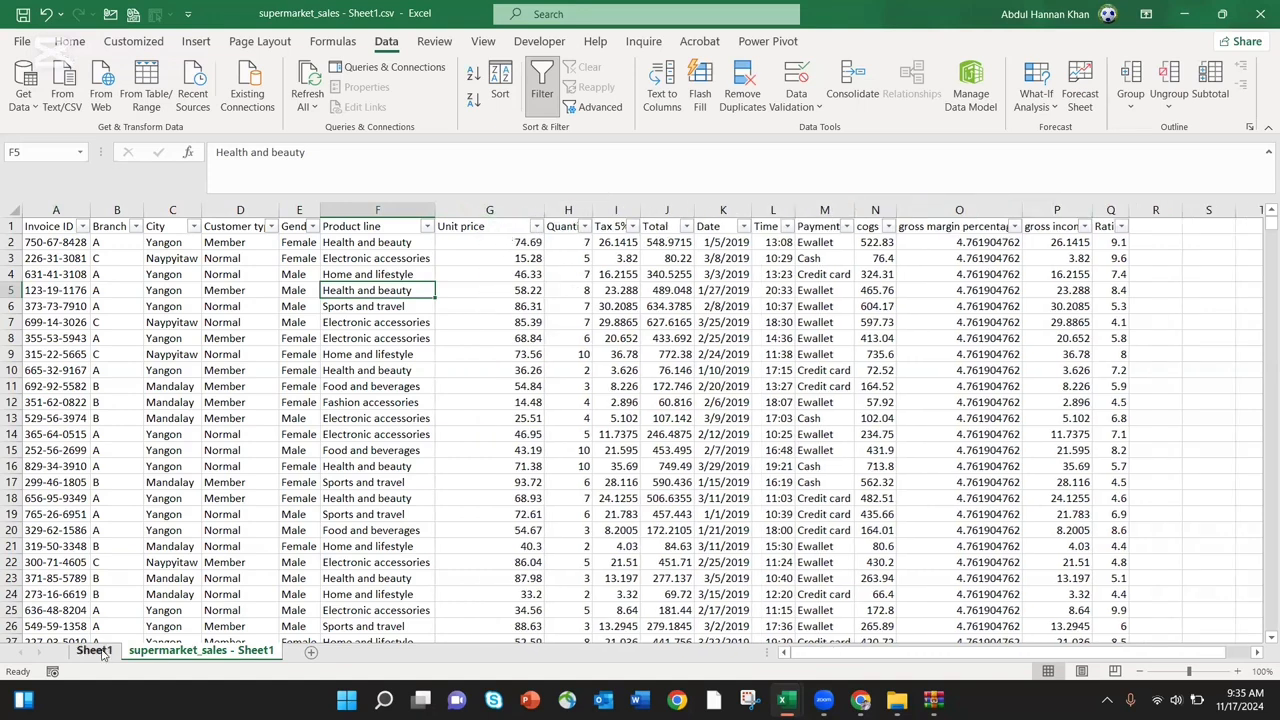
double_click(692, 218)
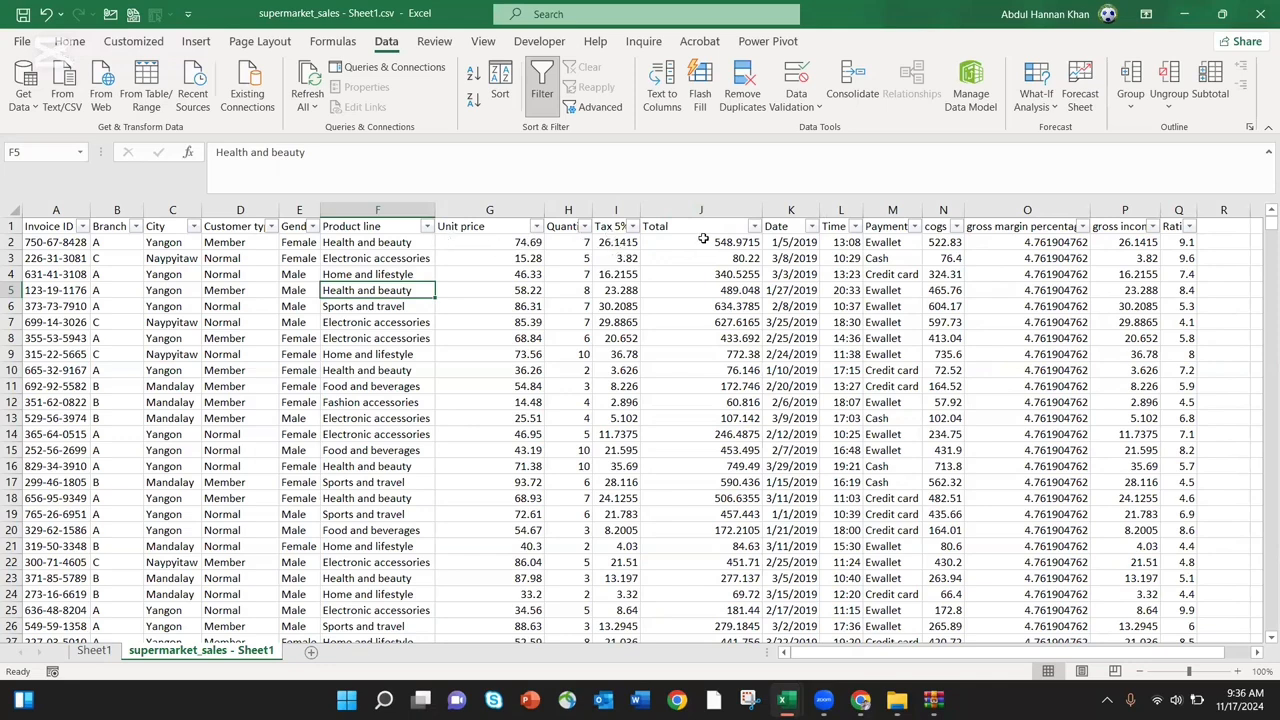
Check the sum of the first record's unit price, quantity and tax, and inspect the Total column's header
left_click_drag(530, 247, 612, 246)
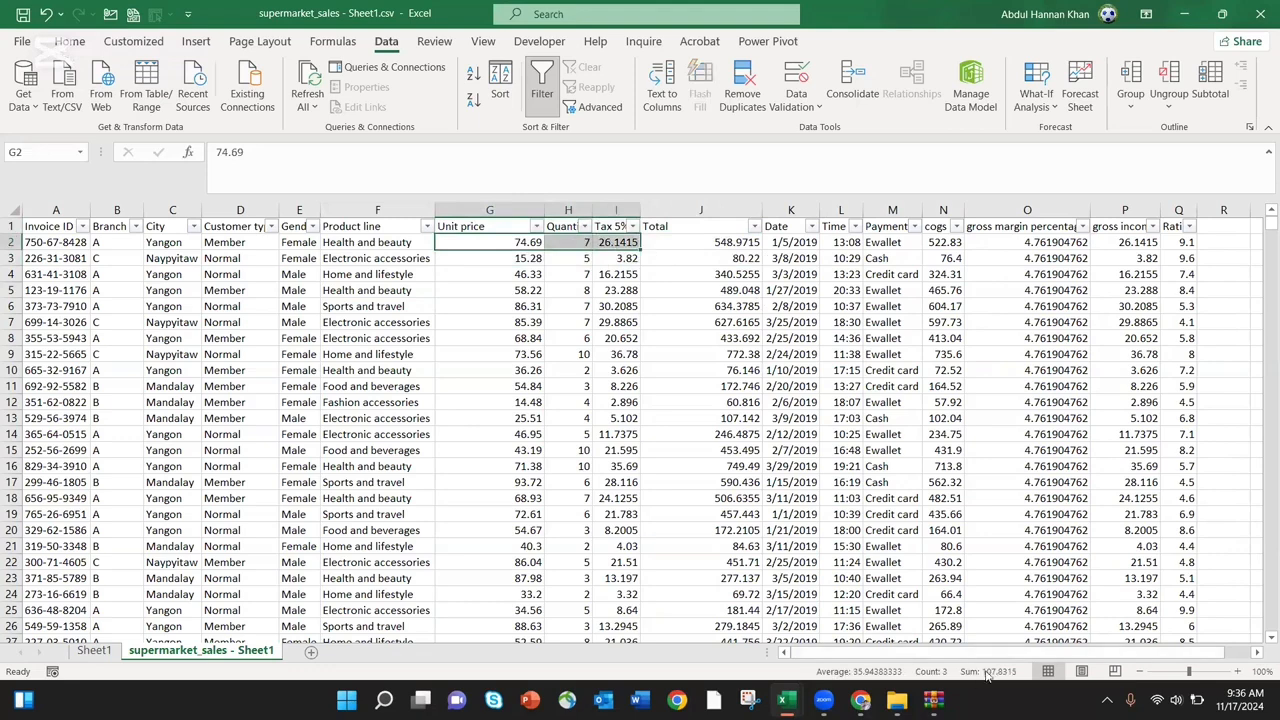
left_click(655, 258)
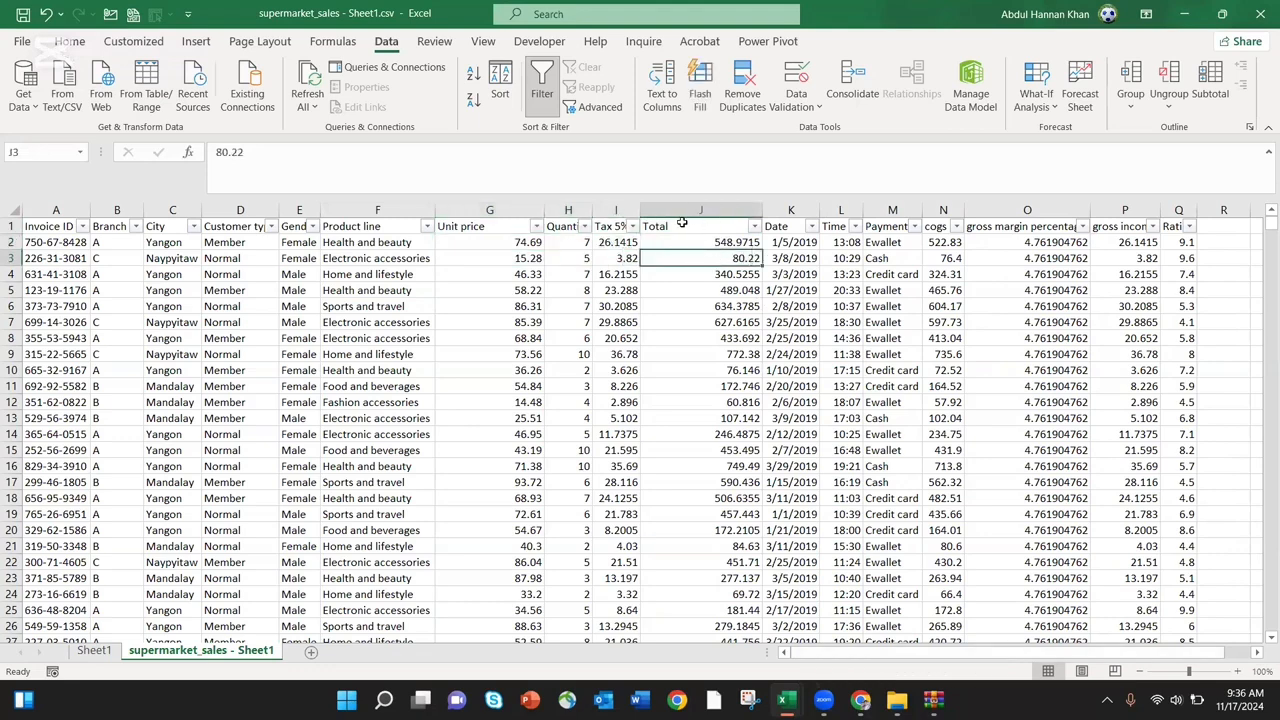
left_click(694, 224)
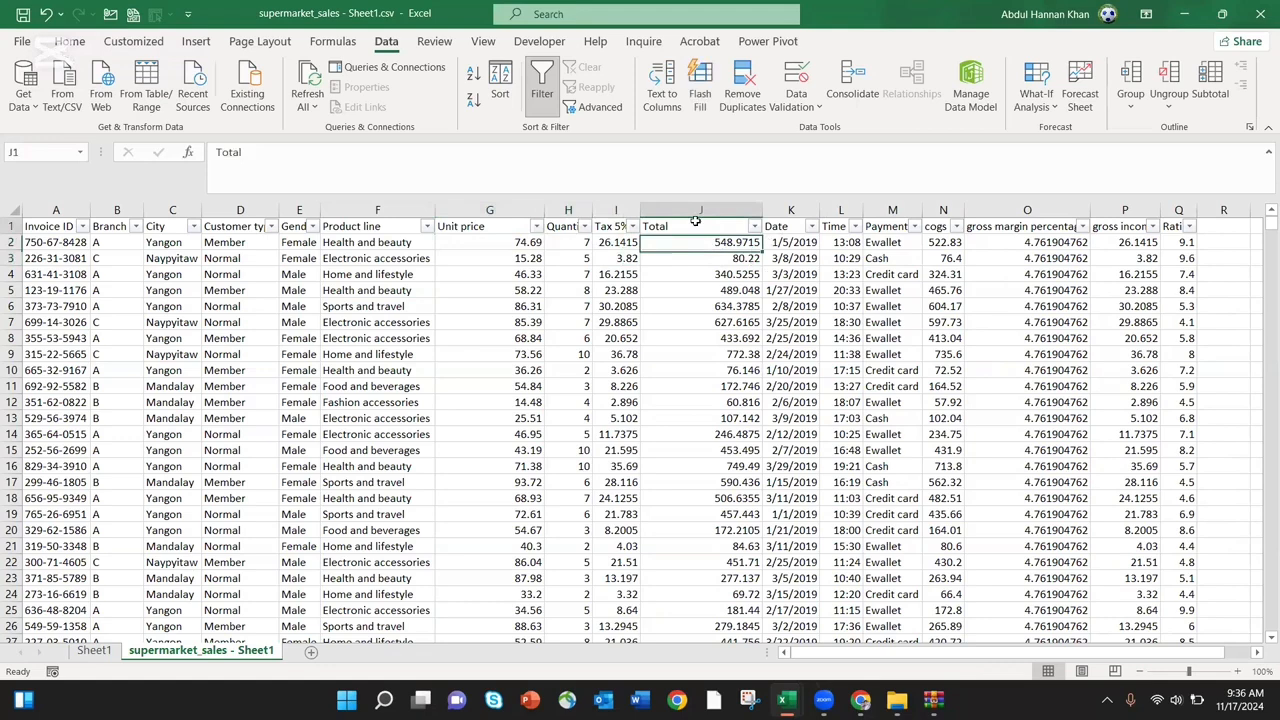
left_click(268, 145)
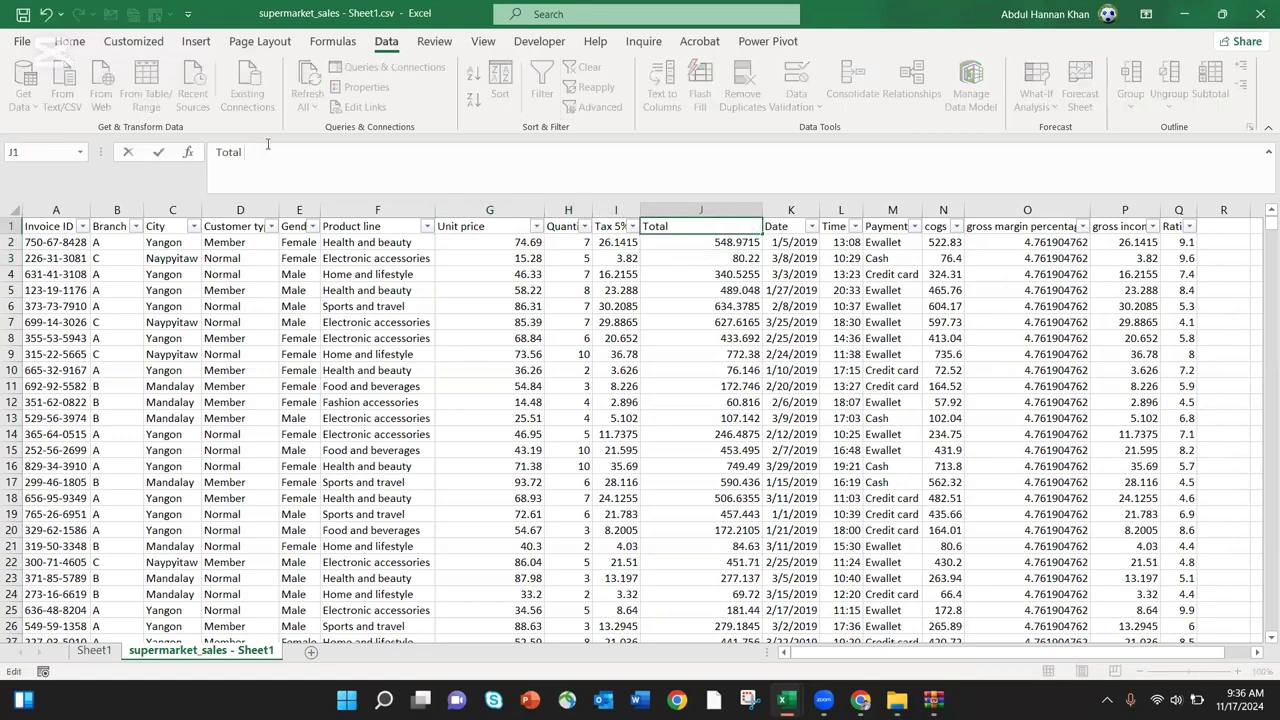
key("Escape")
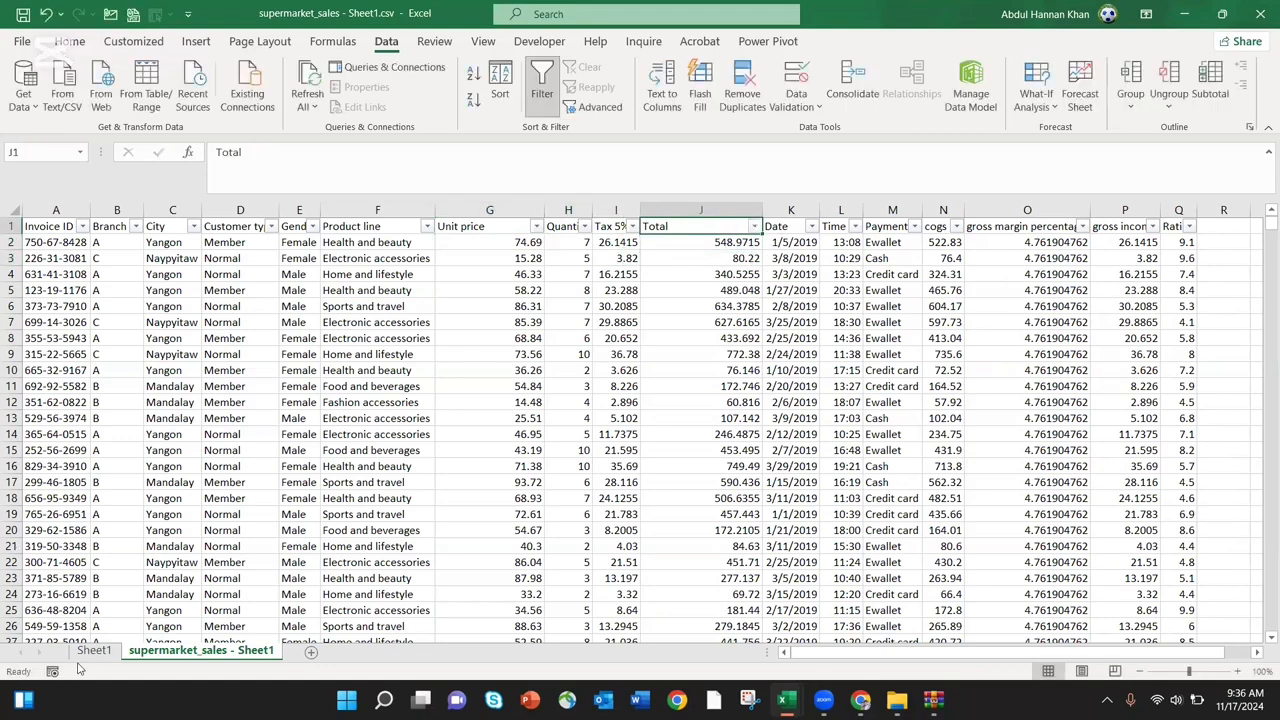
Search the PivotTable fields on Sheet1 for "total" and add Total as a summed value per branch
key("ctrl+Page_Up")
left_click(1049, 282)
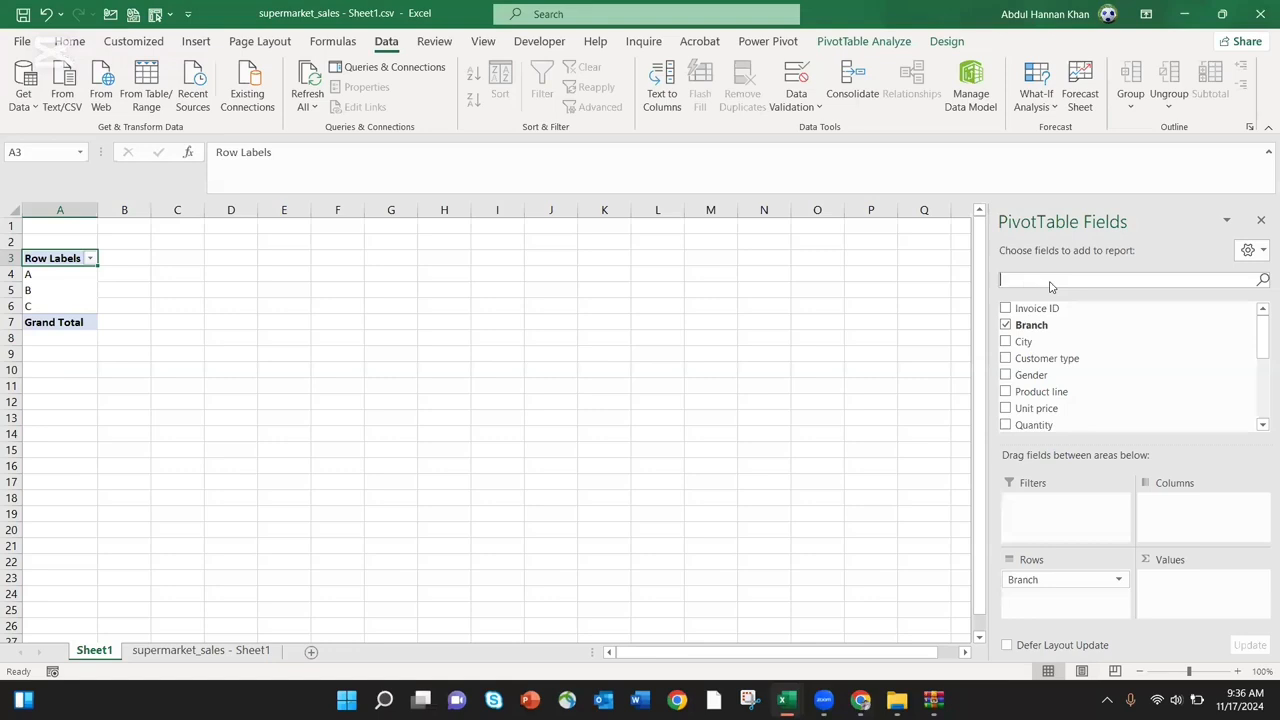
type("total")
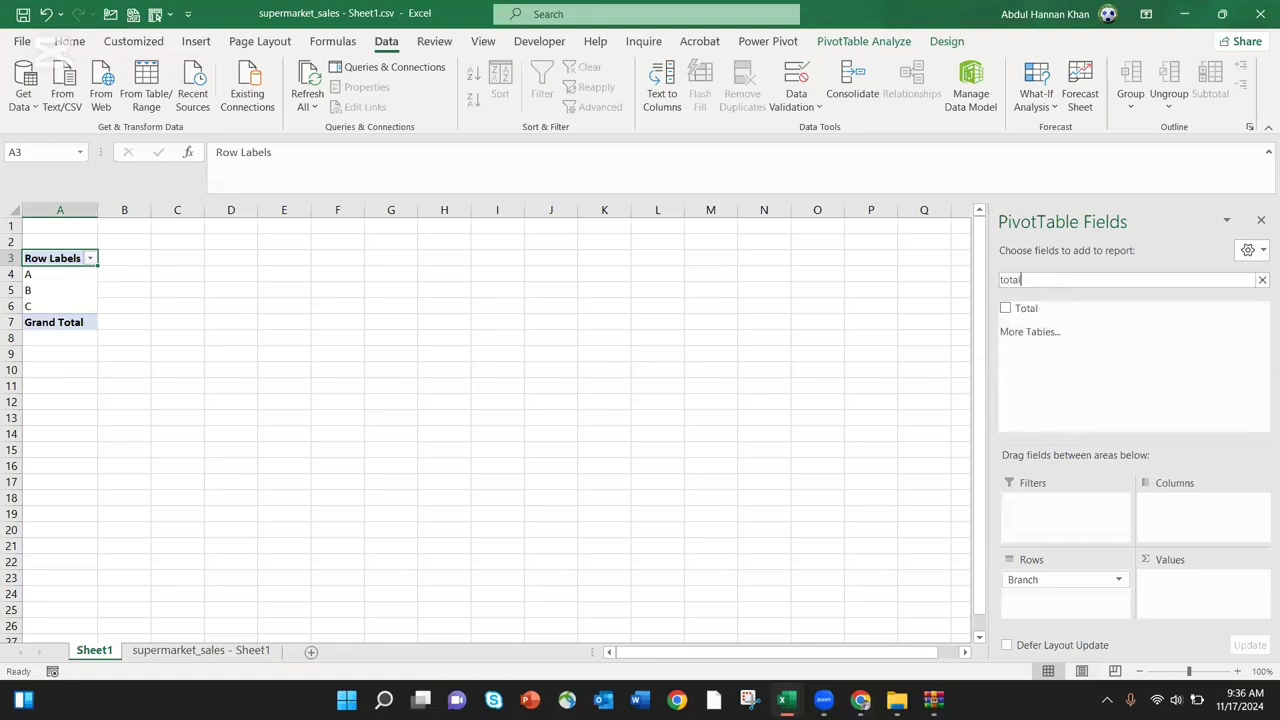
left_click(1010, 309)
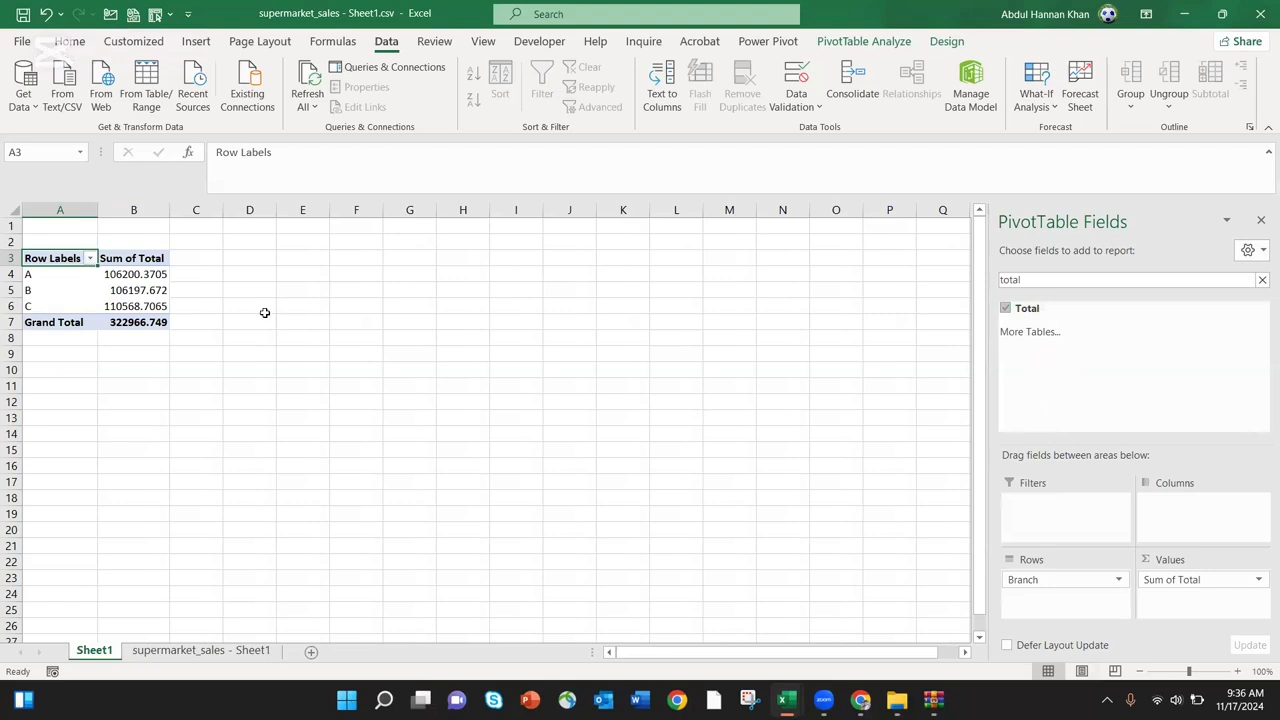
Sort the PivotTable's branches by Sum of Total from largest to smallest and inspect the top branches
right_click(145, 291)
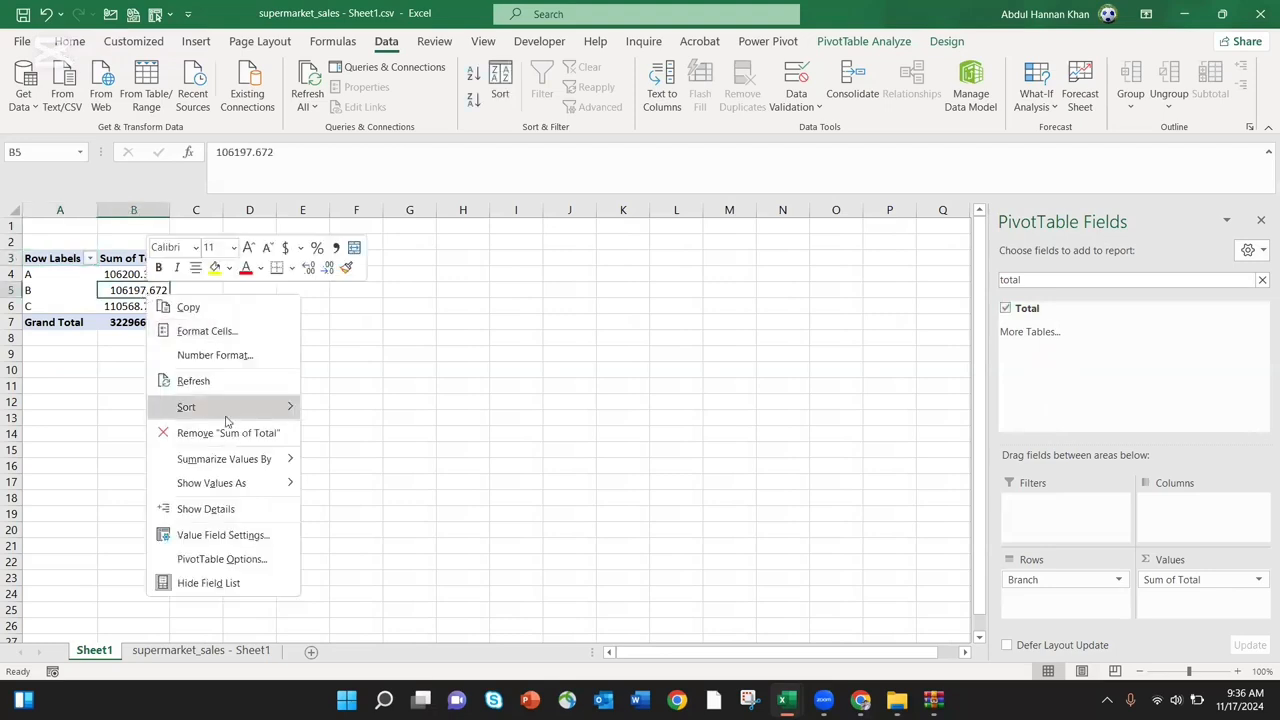
mouse_move(223, 408)
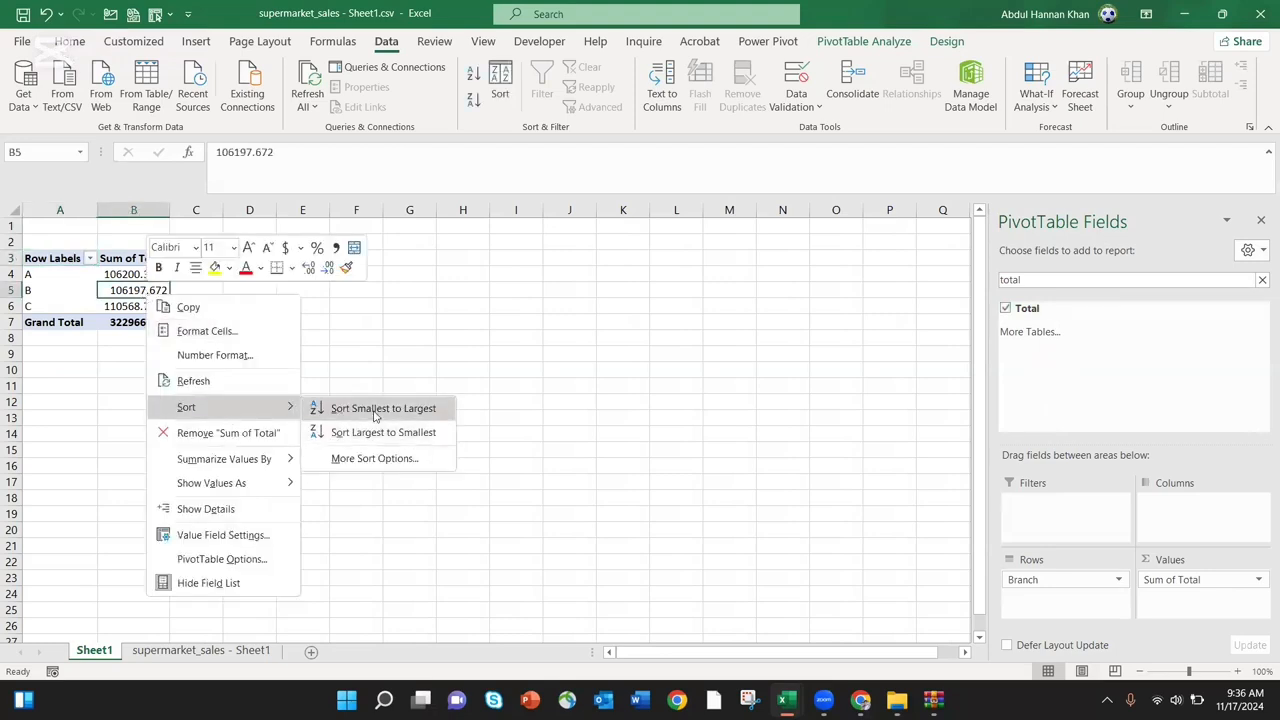
left_click(370, 430)
left_click(162, 401)
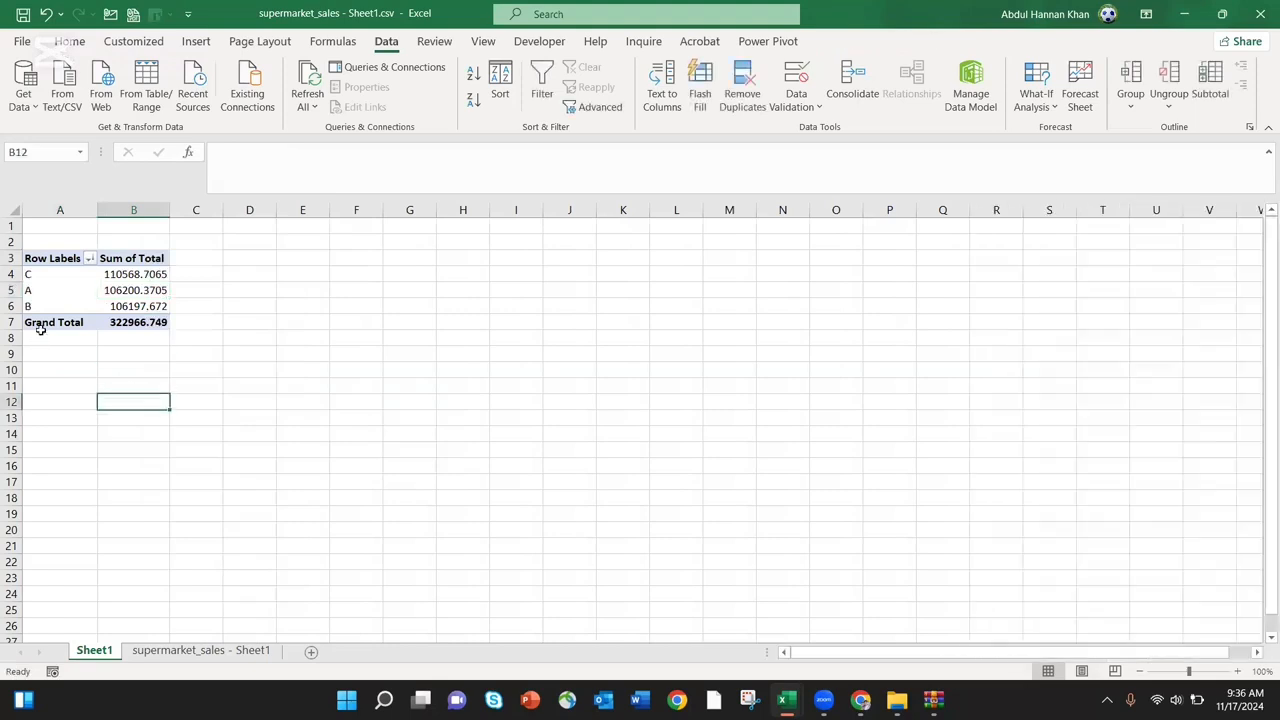
left_click(10, 273)
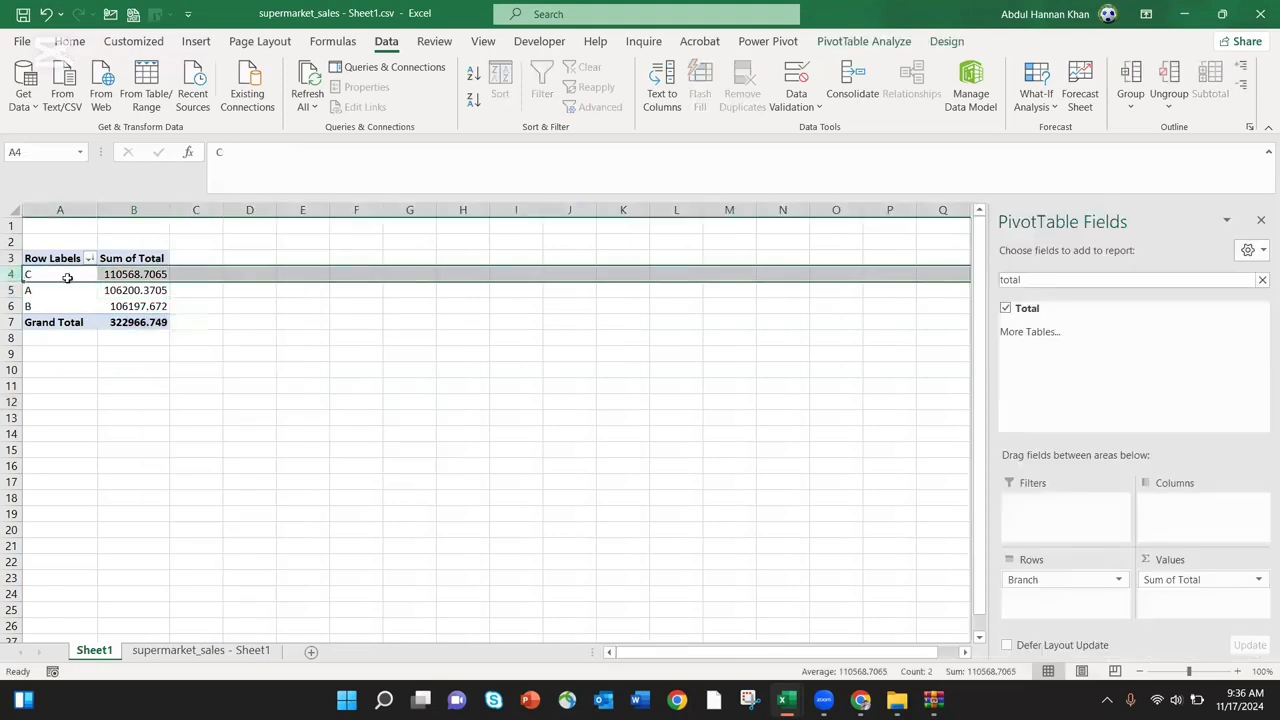
left_click(132, 296)
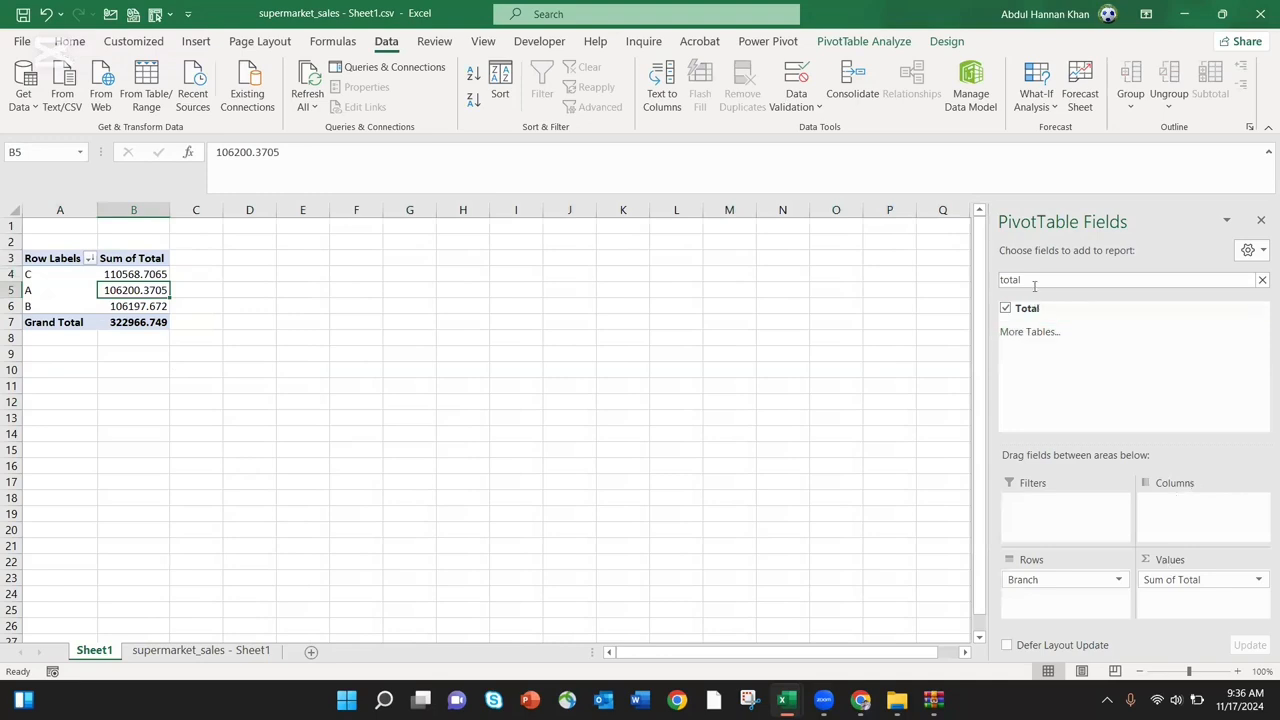
Clear the PivotTable field search and look over the columns of the supermarket_sales sheet
key("BackSpace")
key("BackSpace")
key("BackSpace")
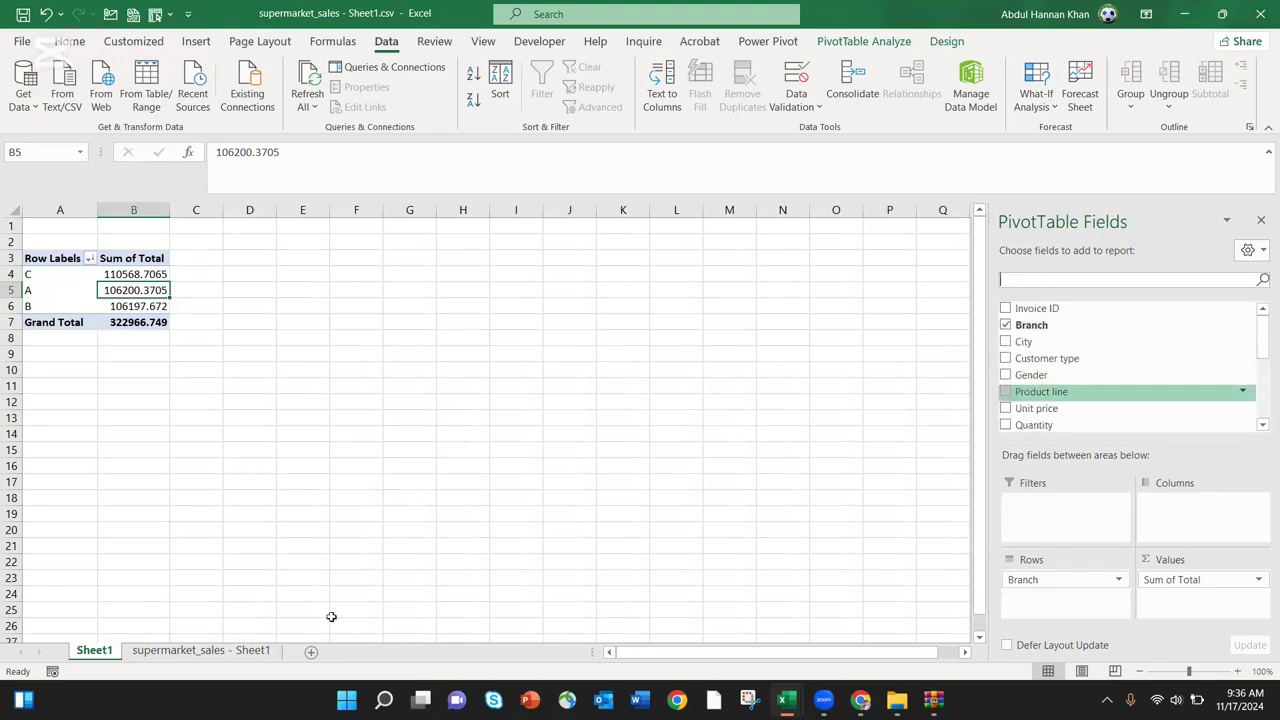
left_click(250, 650)
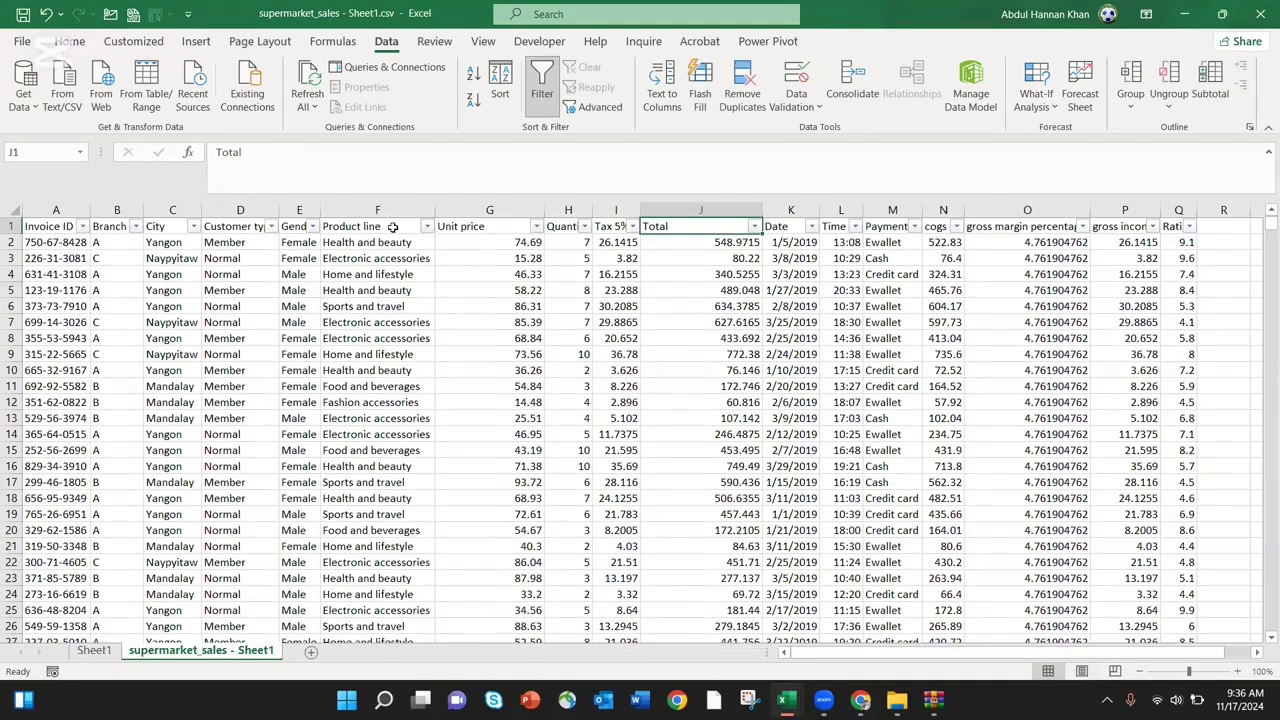
left_click(94, 650)
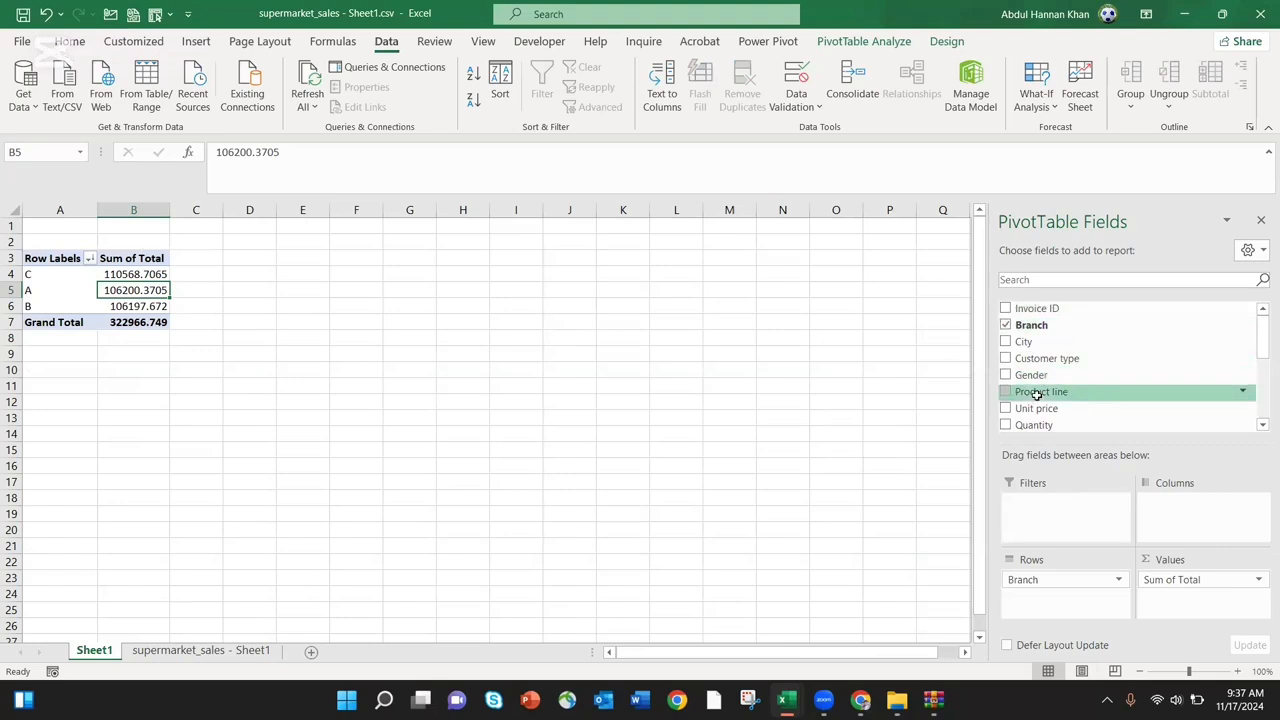
Browse the full PivotTable field list and check the Product line data on the supermarket_sales sheet
scroll(1040, 398, "down", 1)
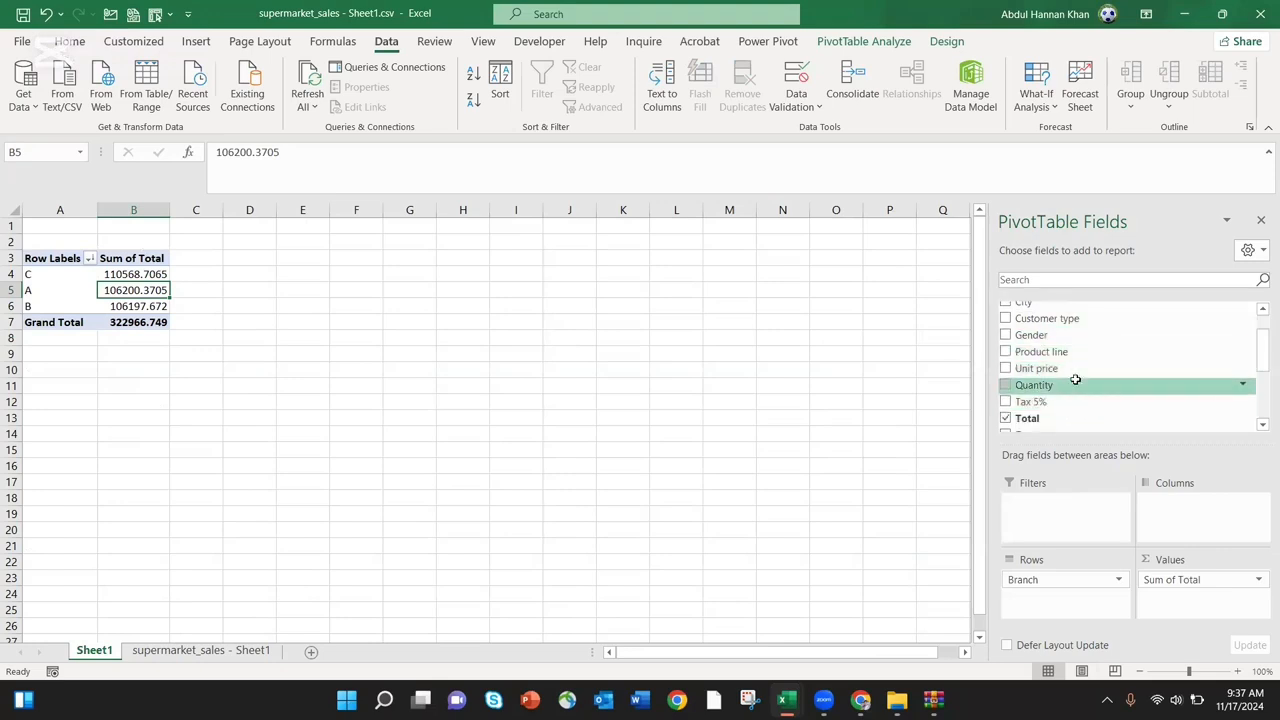
scroll(1075, 378, "up", 1)
scroll(1068, 398, "down", 4)
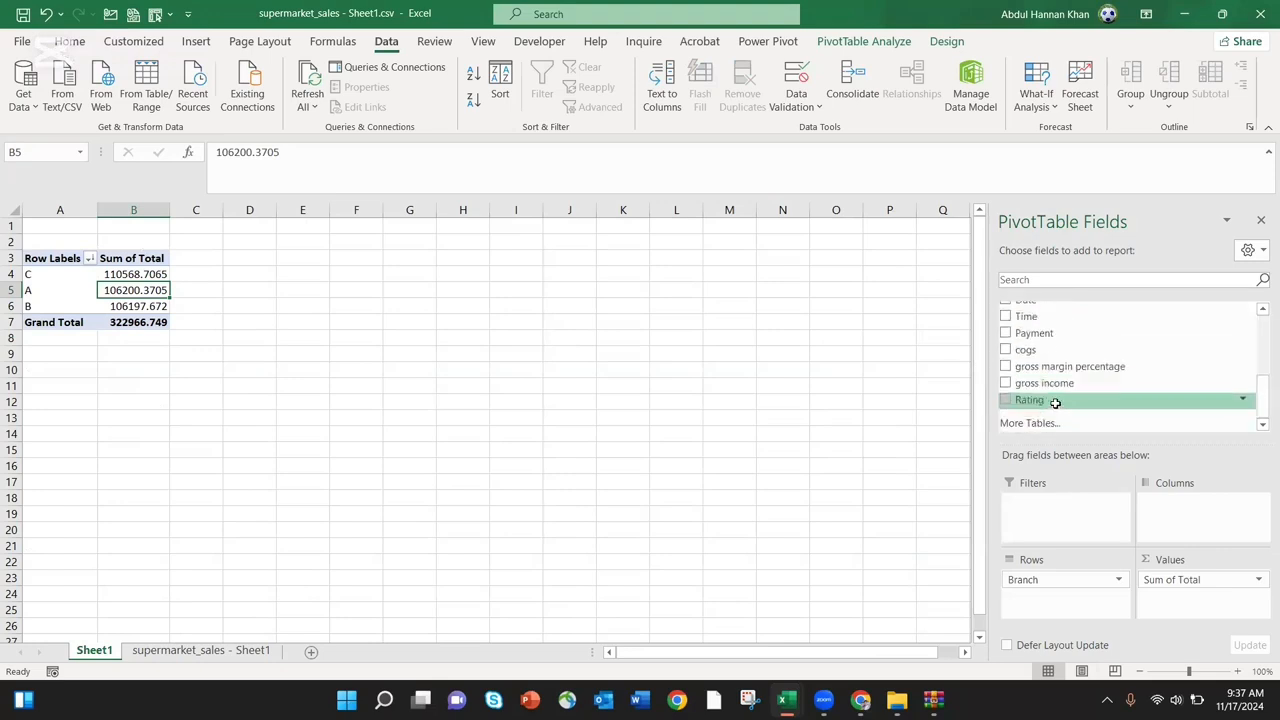
scroll(1025, 348, "up", 1)
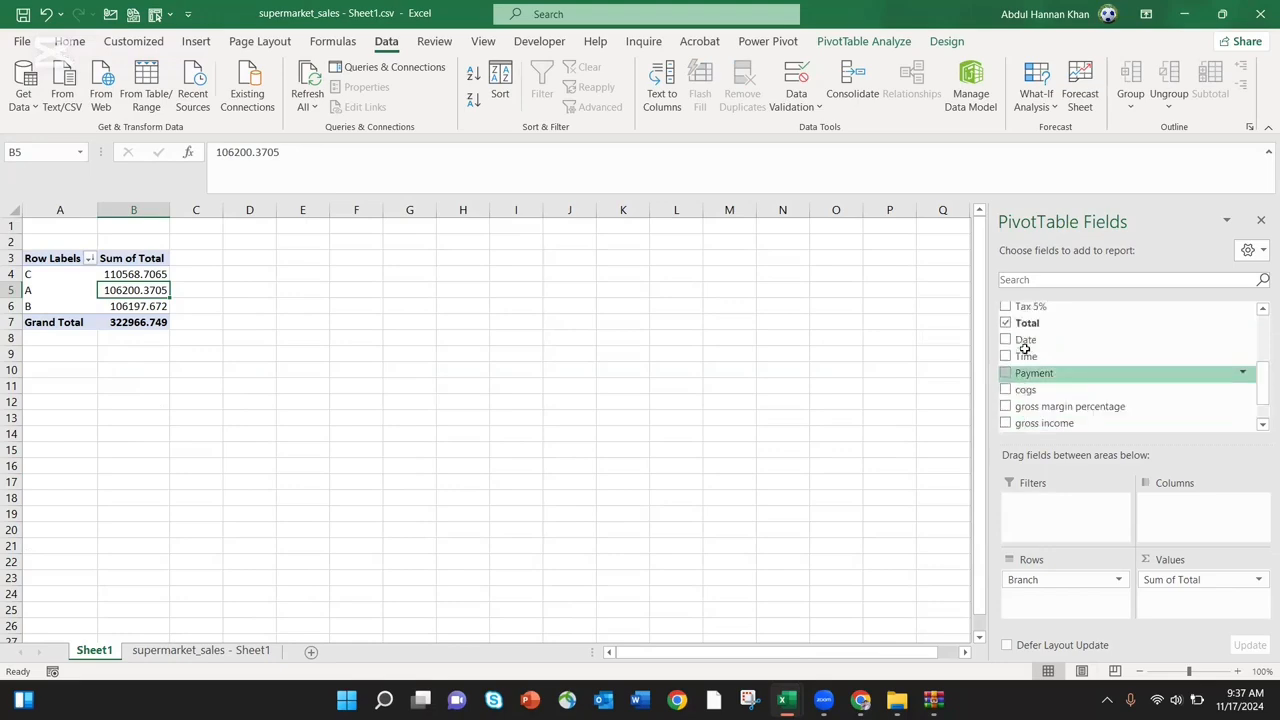
scroll(1025, 348, "down", 1)
scroll(1025, 348, "up", 3)
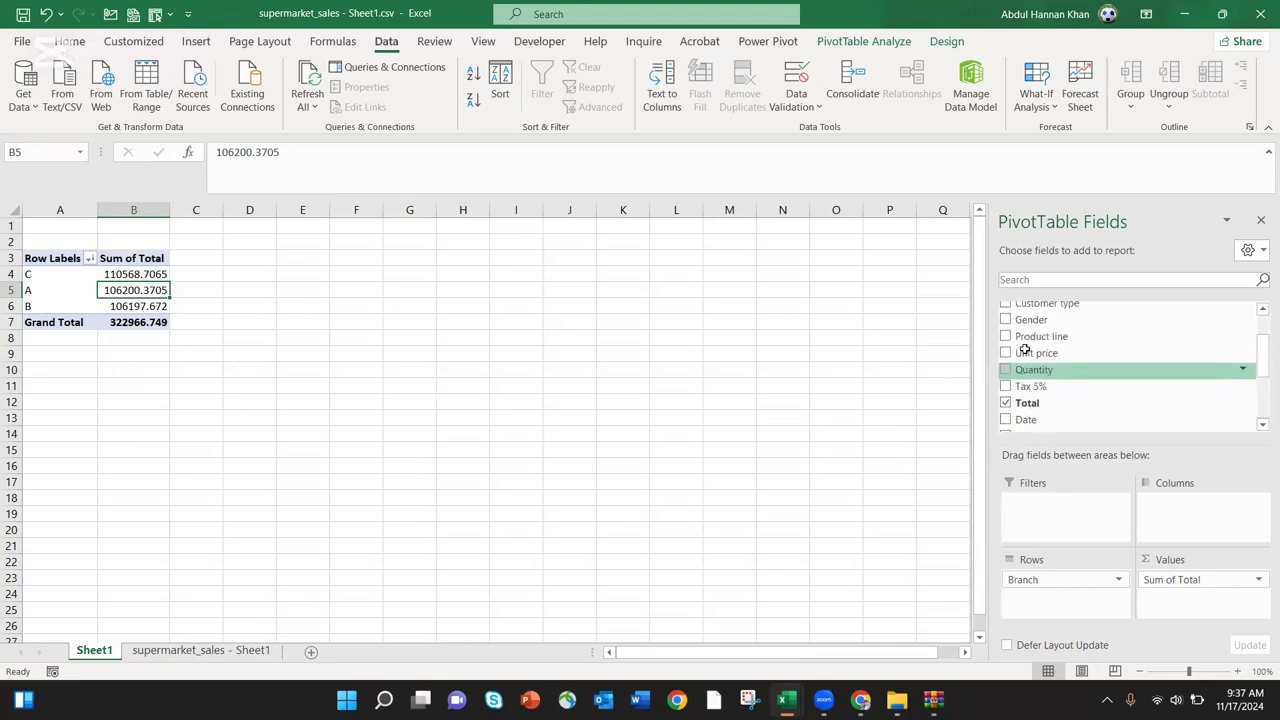
scroll(1025, 348, "up", 2)
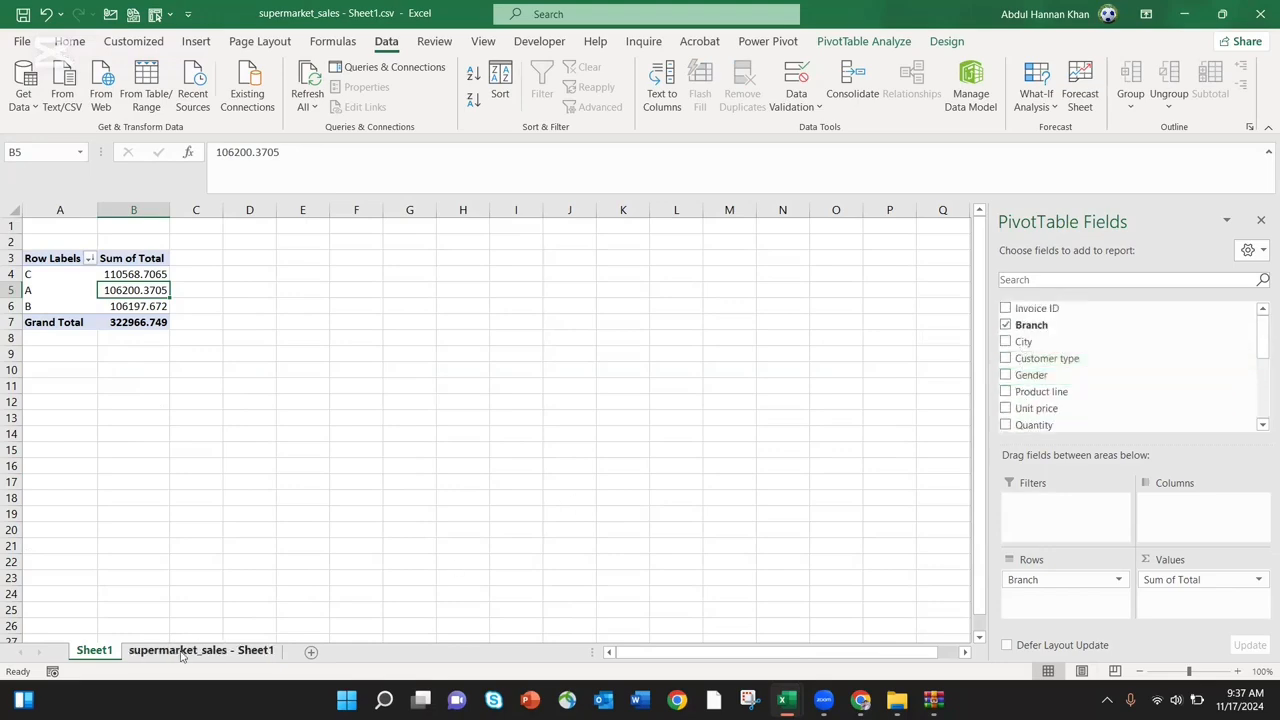
left_click(148, 652)
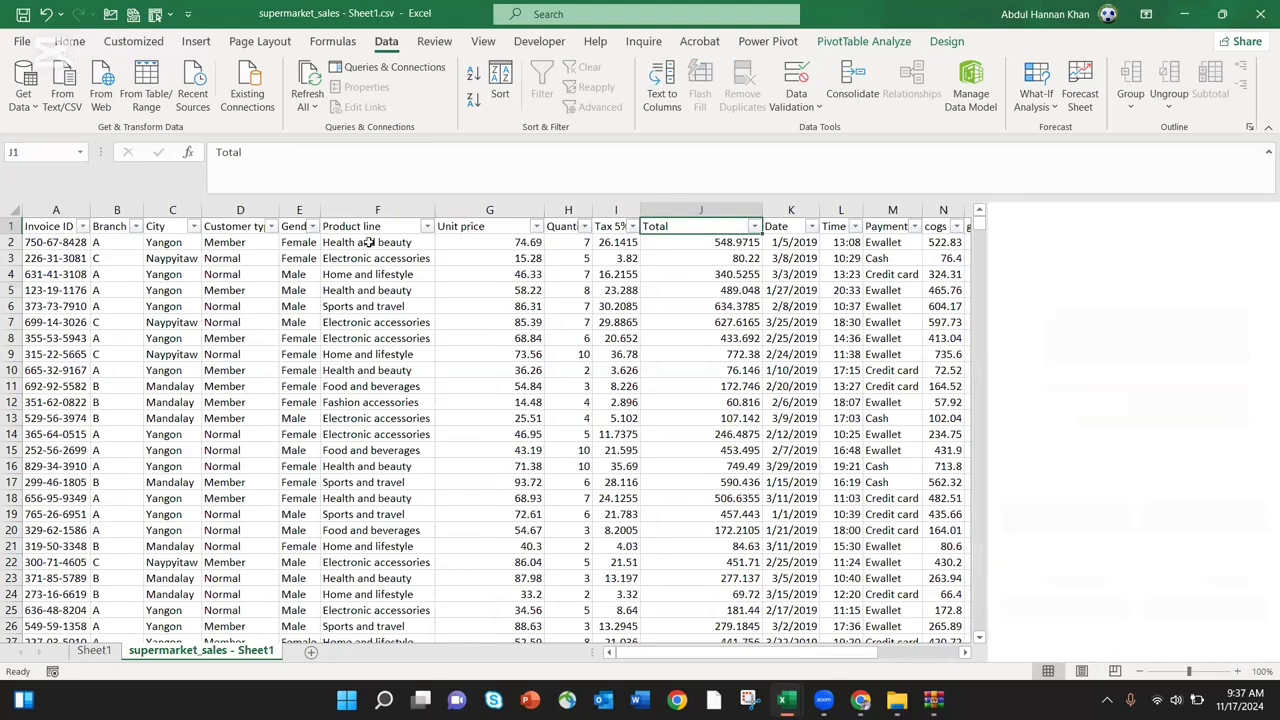
left_click(92, 651)
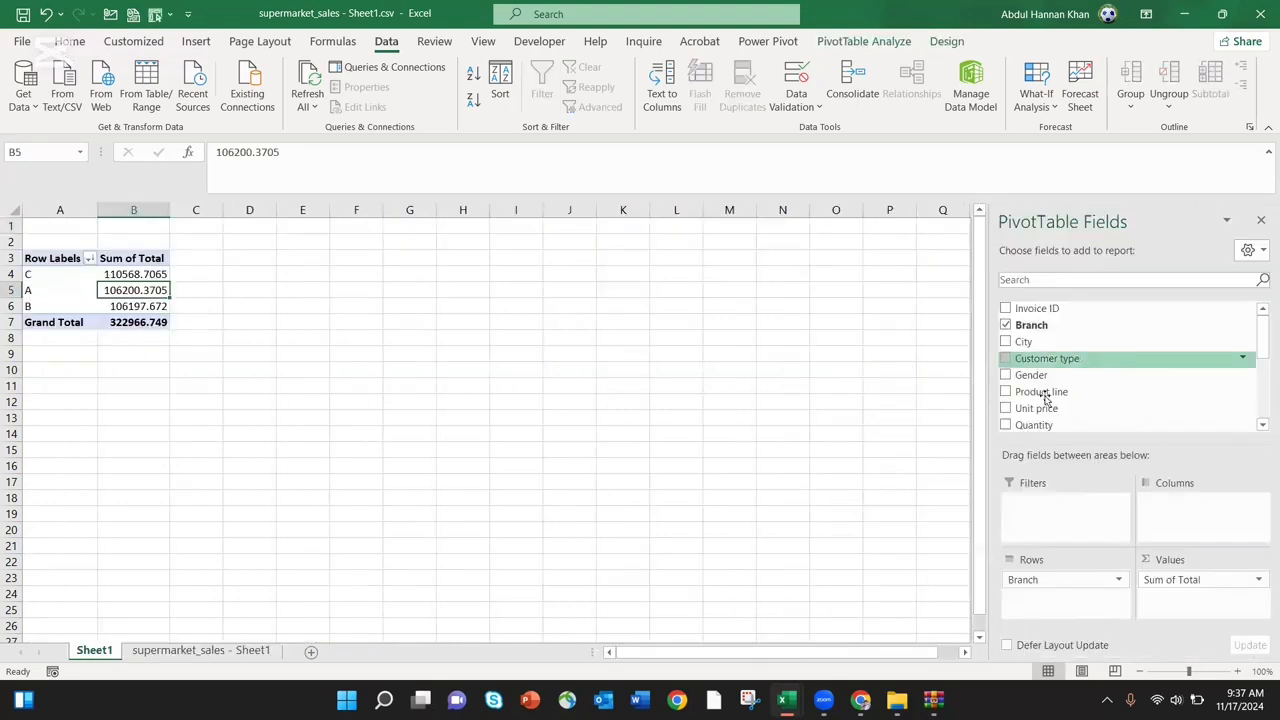
Add Product line to the PivotTable's columns and inspect the grand total of branch C
left_click_drag(1046, 400, 1192, 509)
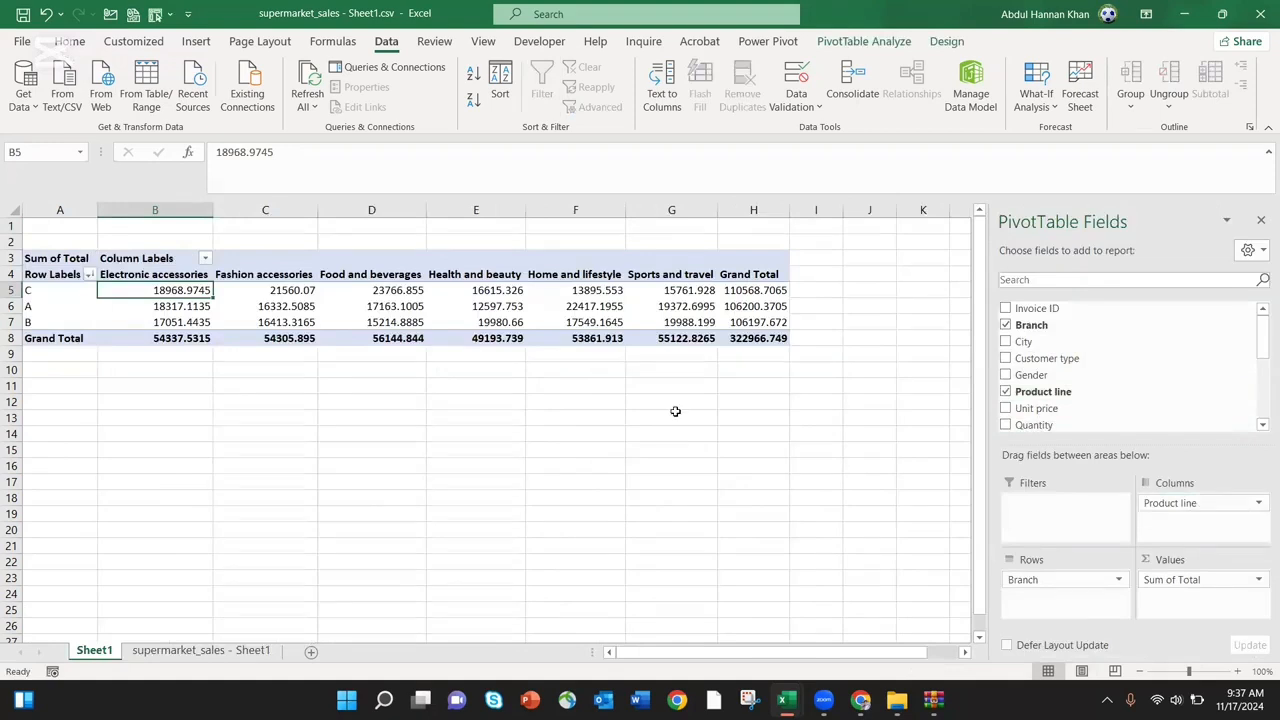
left_click(768, 293)
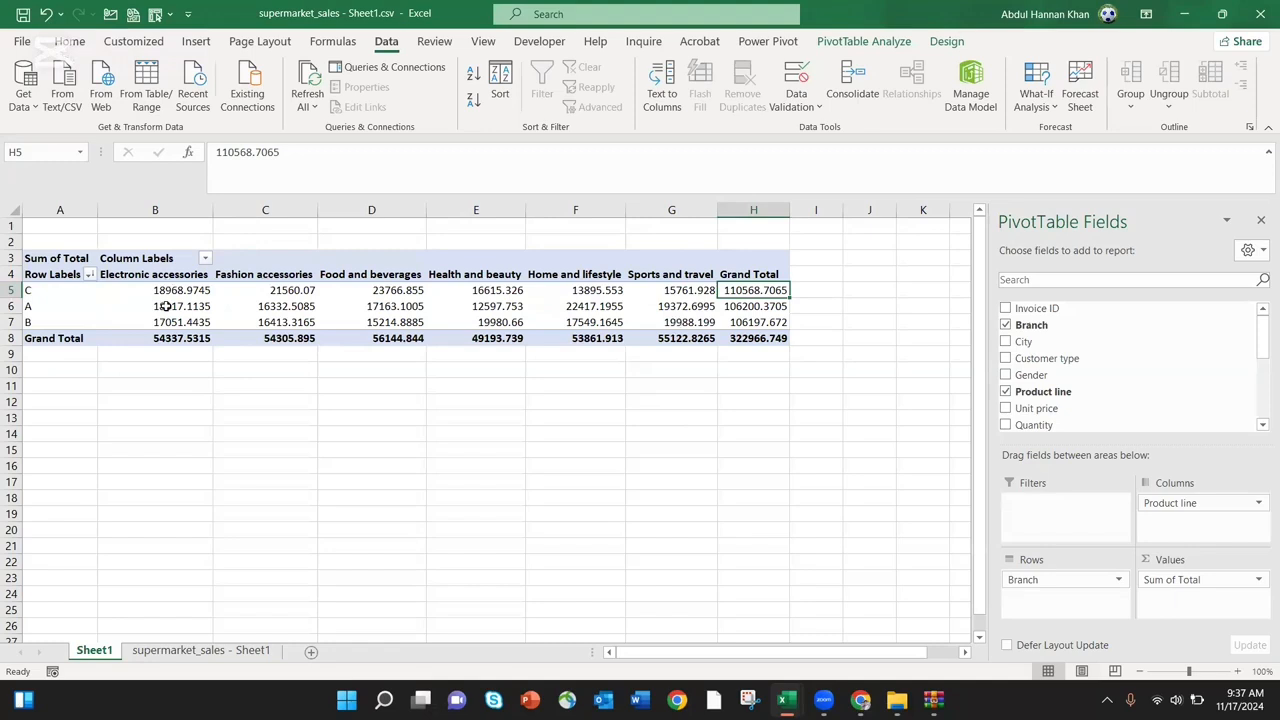
mouse_move(172, 316)
Replace Product line with Gender in the PivotTable's columns, and remove Gender again
left_click_drag(1221, 505, 1187, 505)
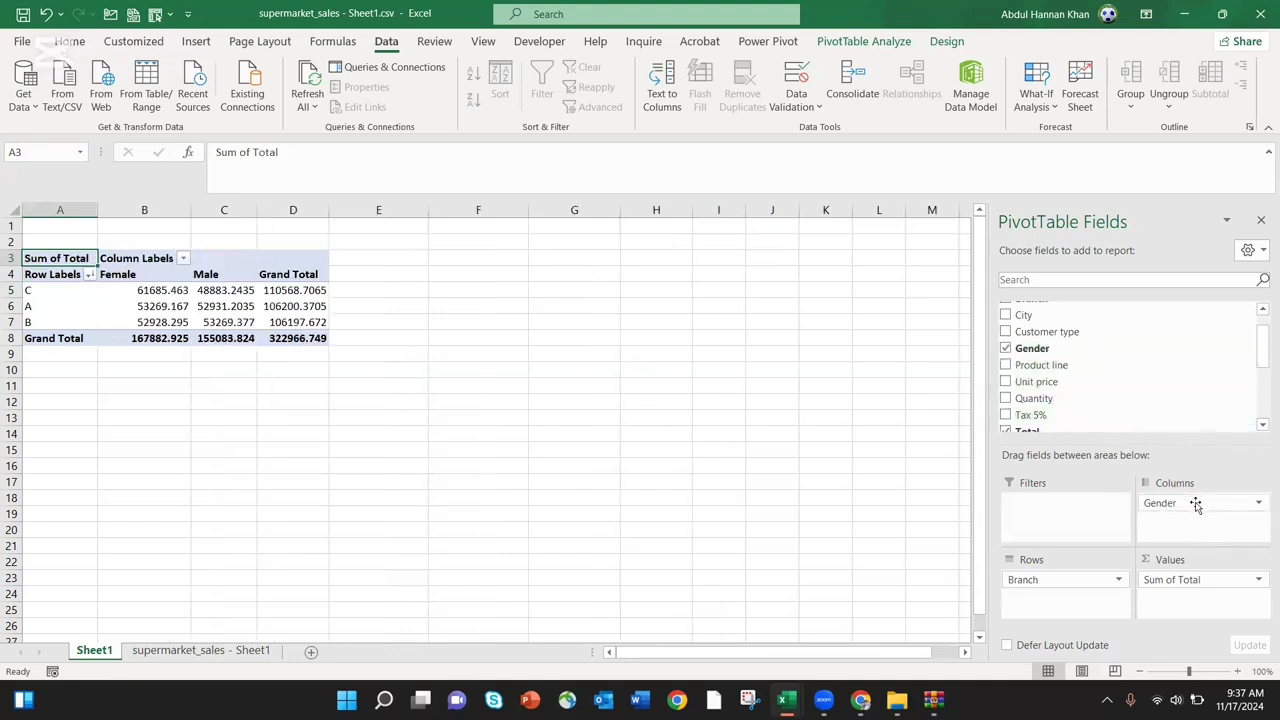
left_click_drag(1195, 505, 1083, 393)
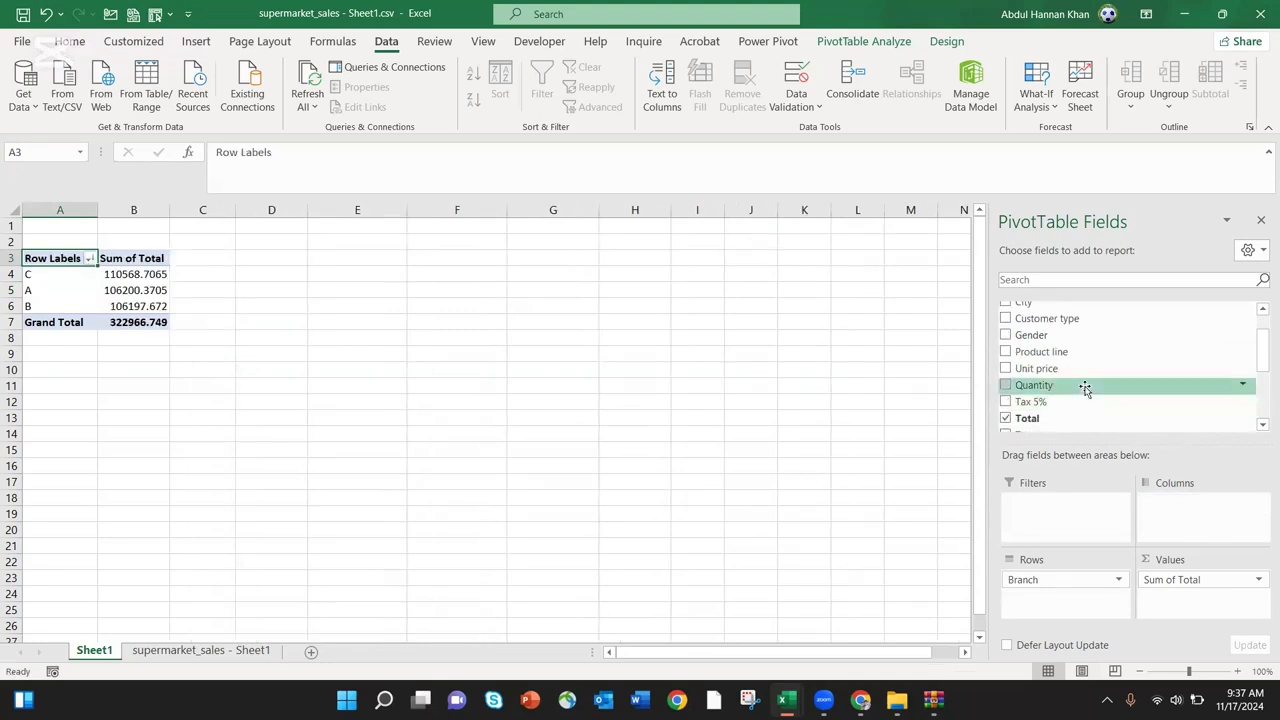
scroll(1085, 387, "up", 2)
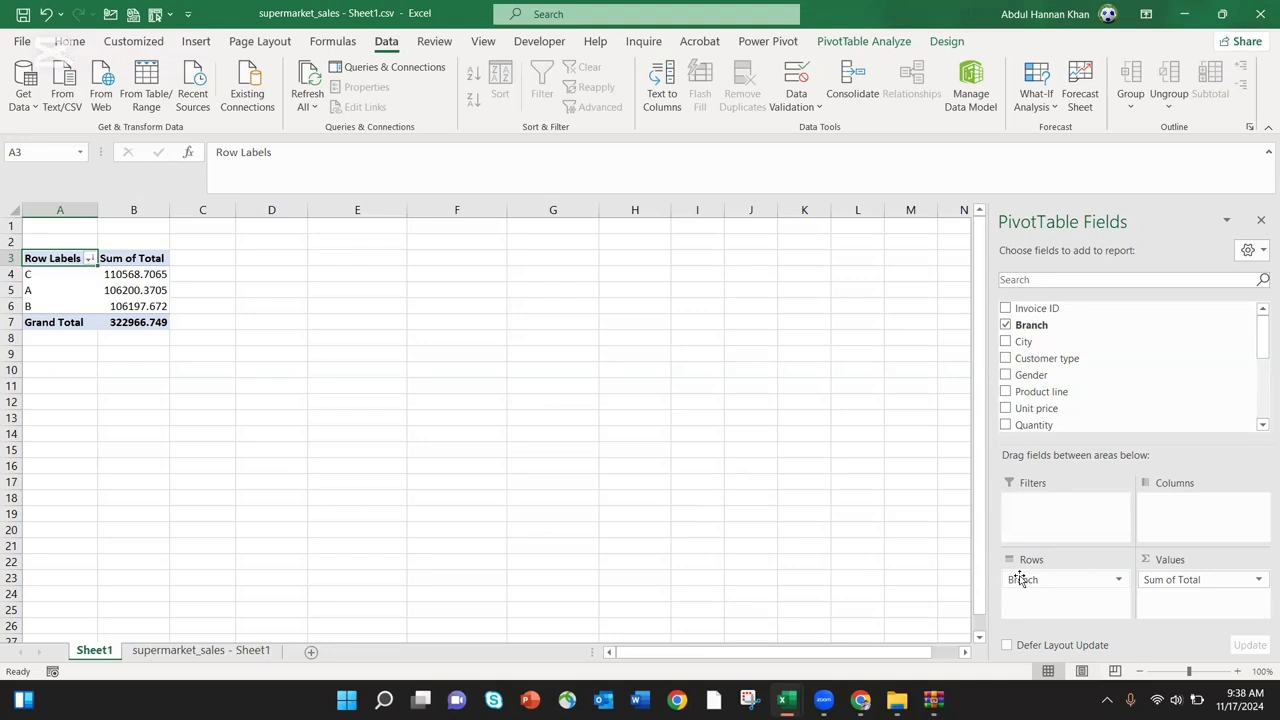
Move Branch from the PivotTable's rows to its columns and try City in the rows, replacing it with Gender
left_click_drag(1020, 580, 1206, 523)
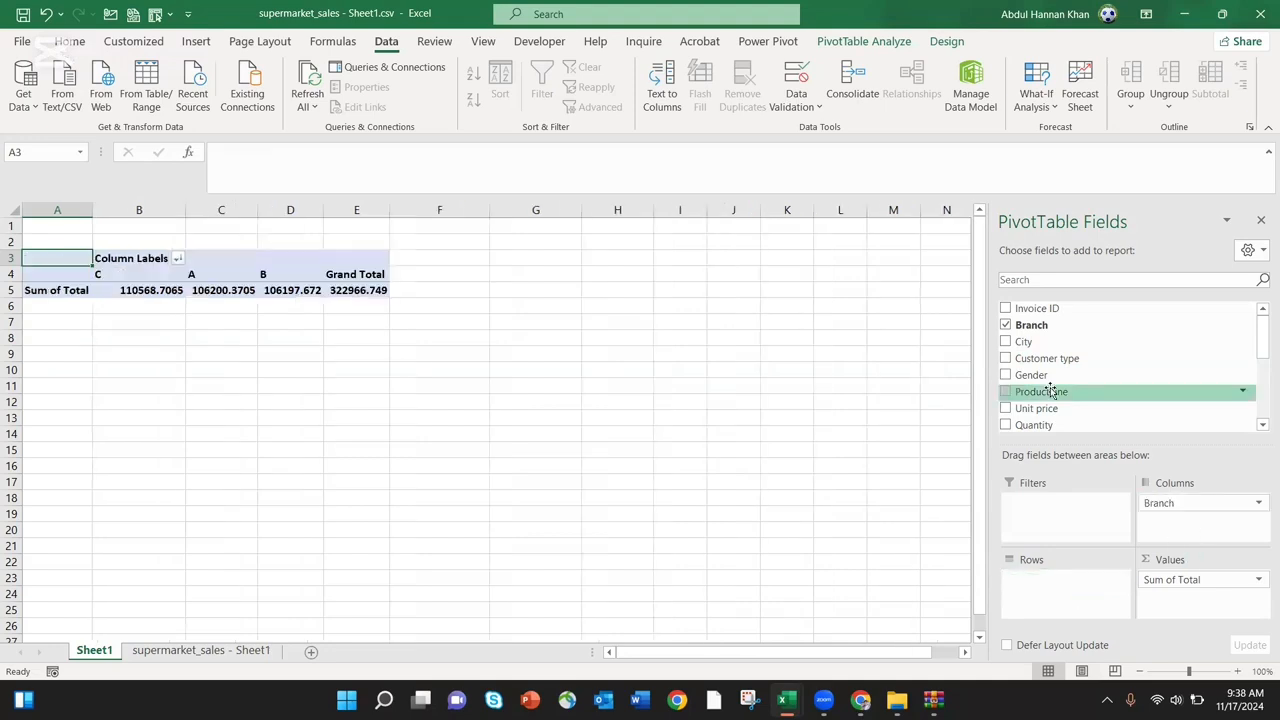
left_click_drag(1024, 341, 1016, 587)
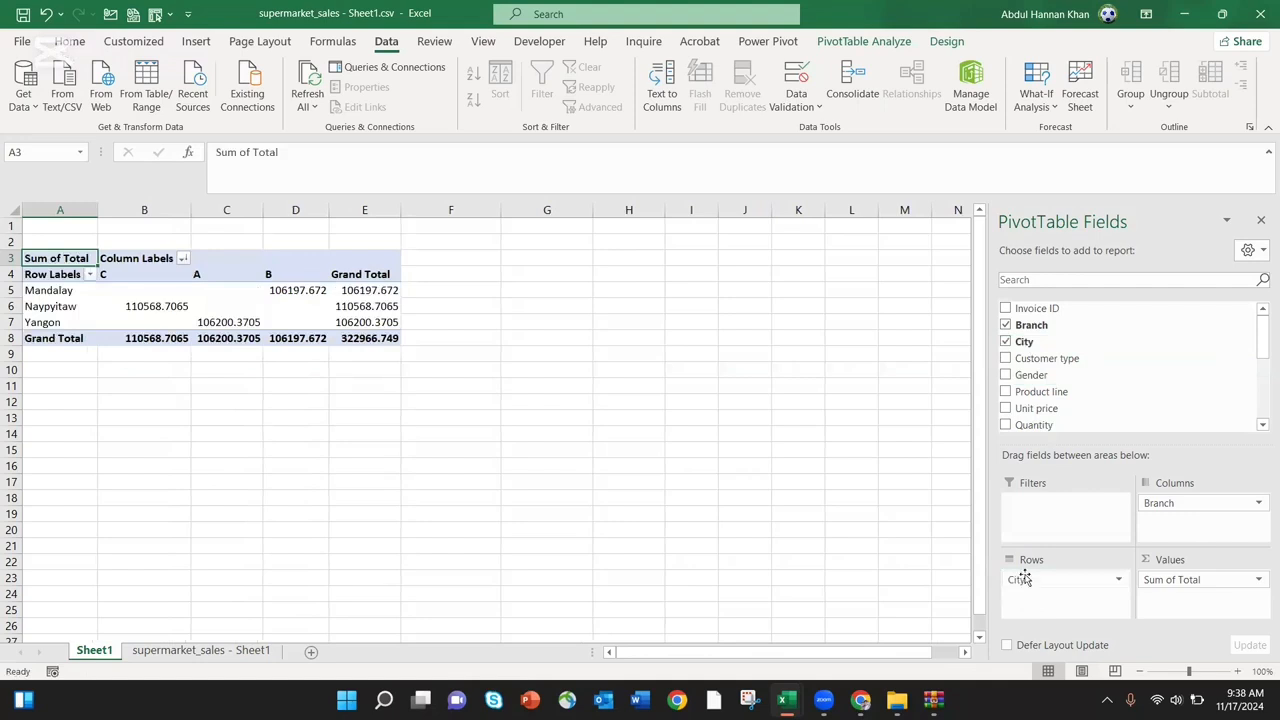
left_click_drag(1017, 584, 1057, 583)
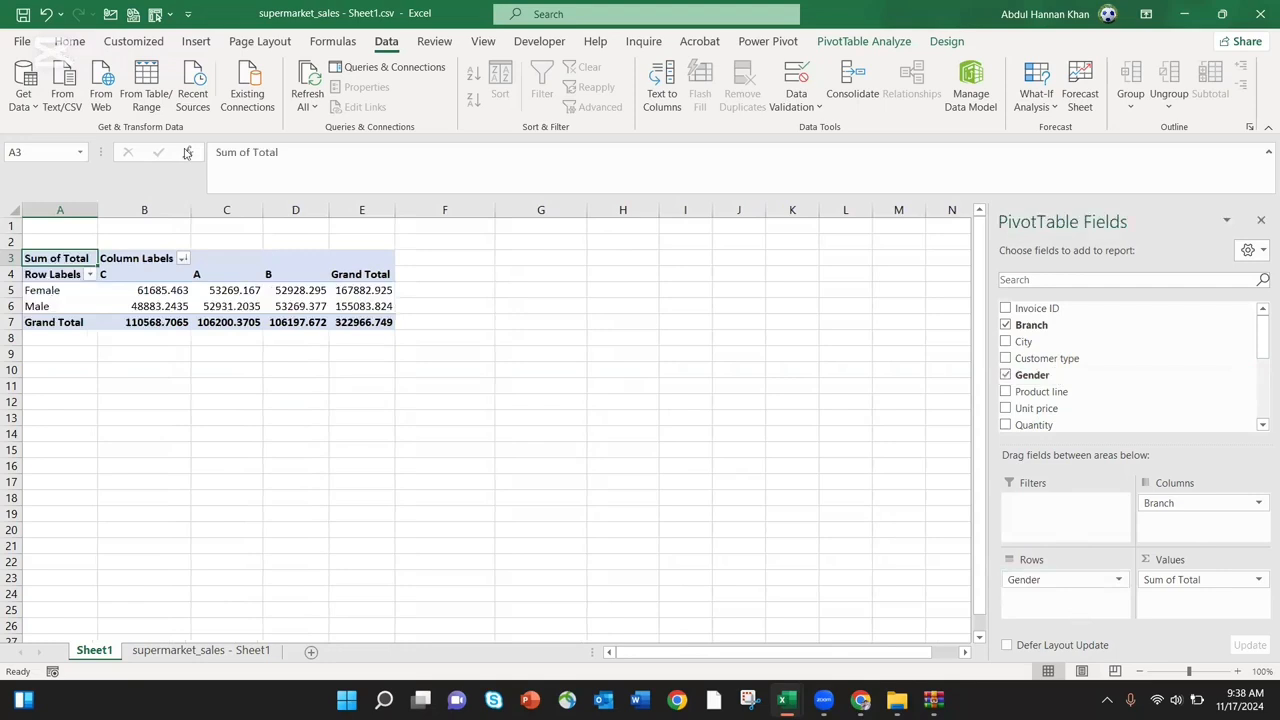
Compare the sheet's vertical columns A to C with horizontal rows 10 and 11, and inspect branch B's female total
left_click(60, 209)
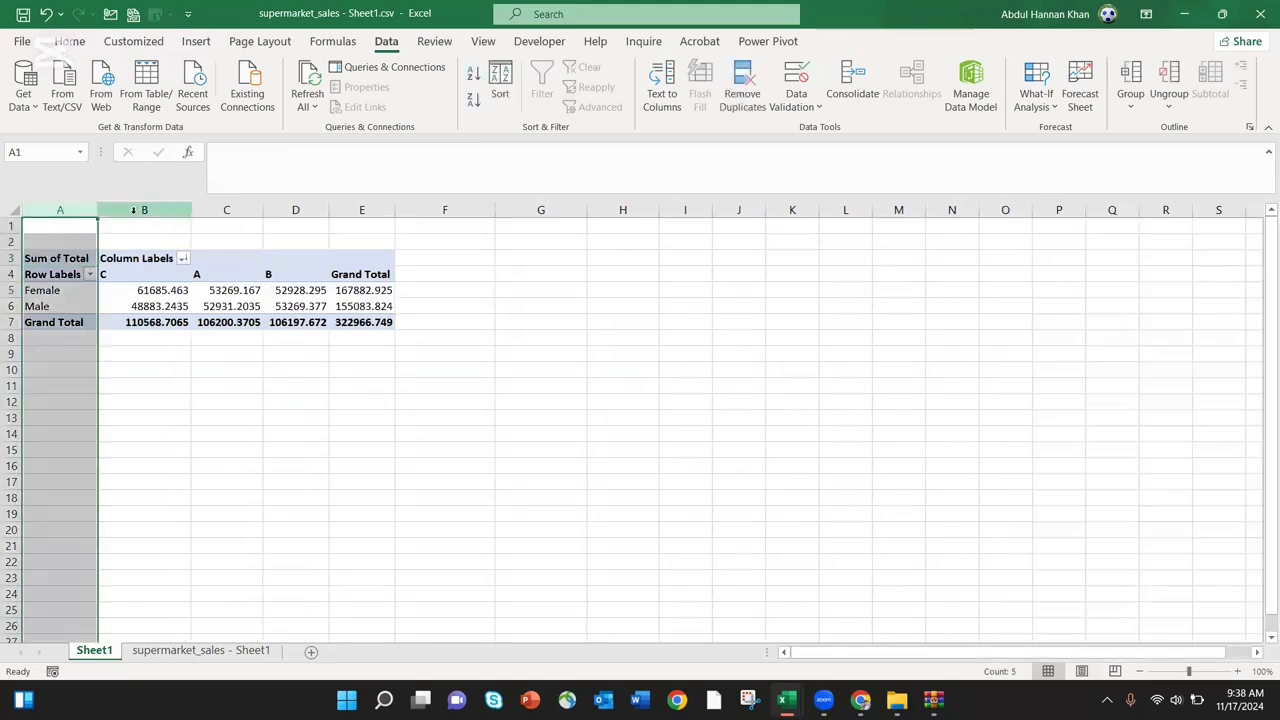
left_click(144, 209)
left_click(226, 209)
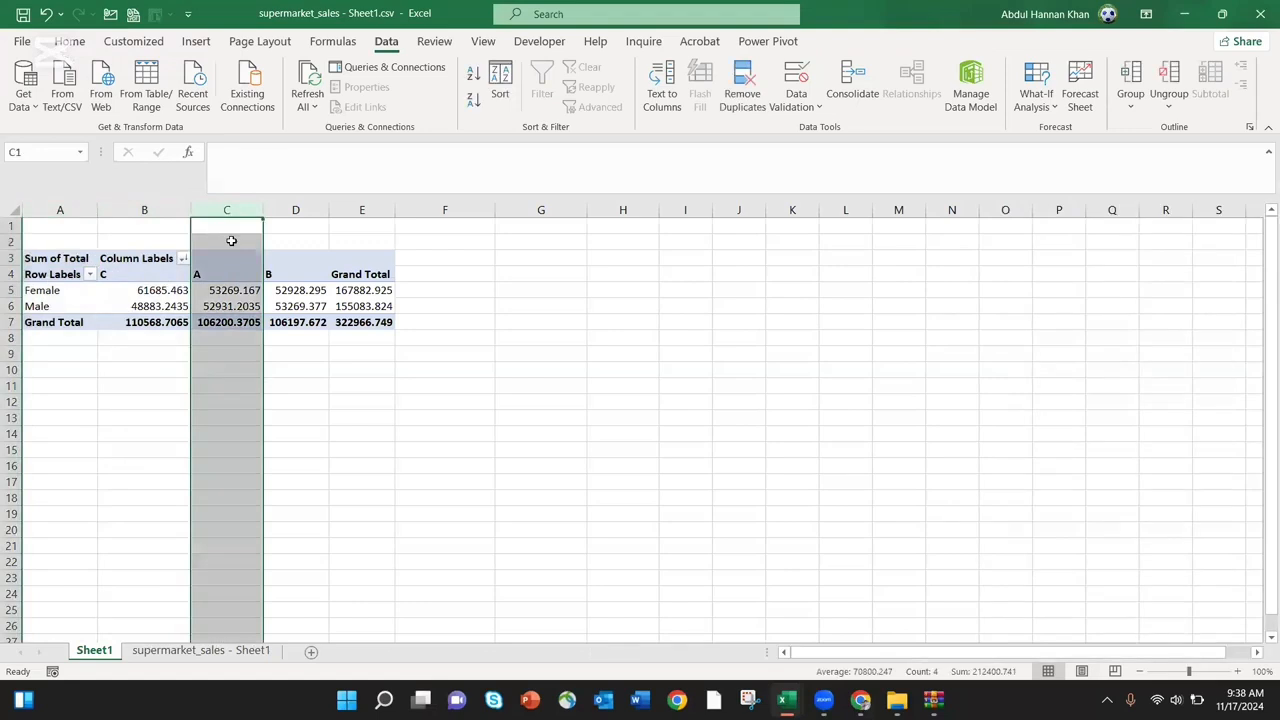
left_click(13, 370)
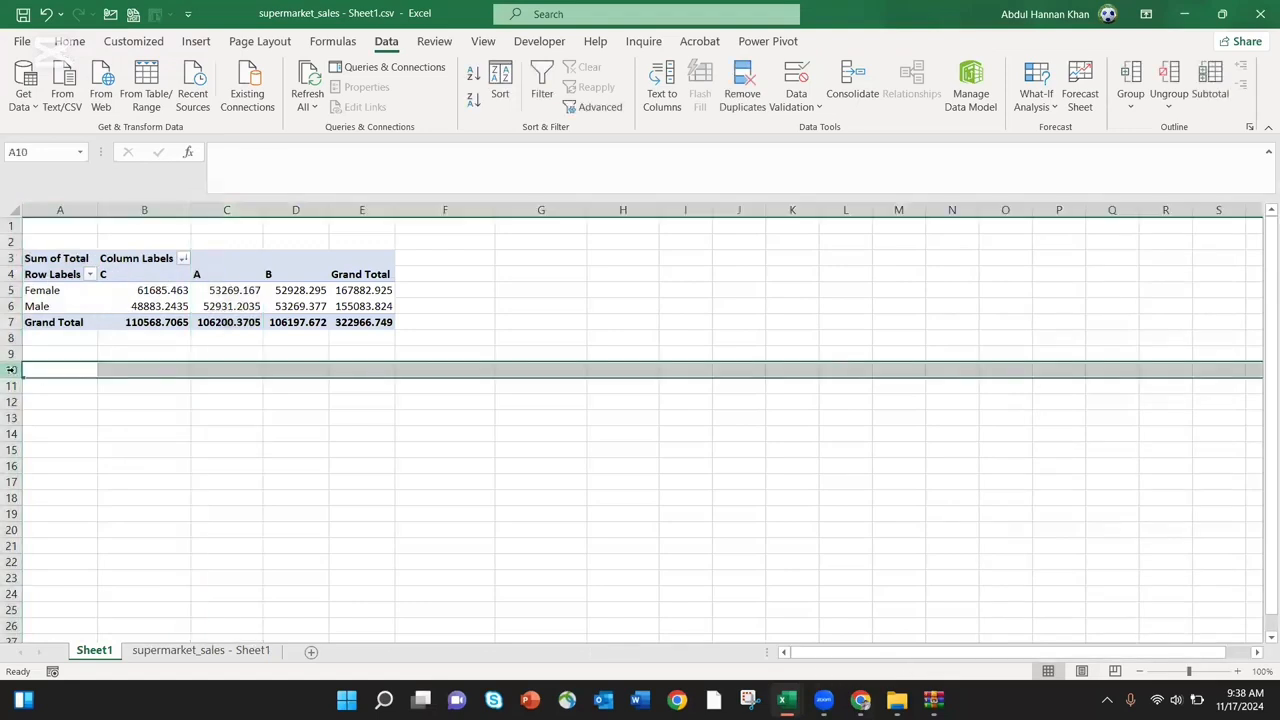
left_click(13, 386)
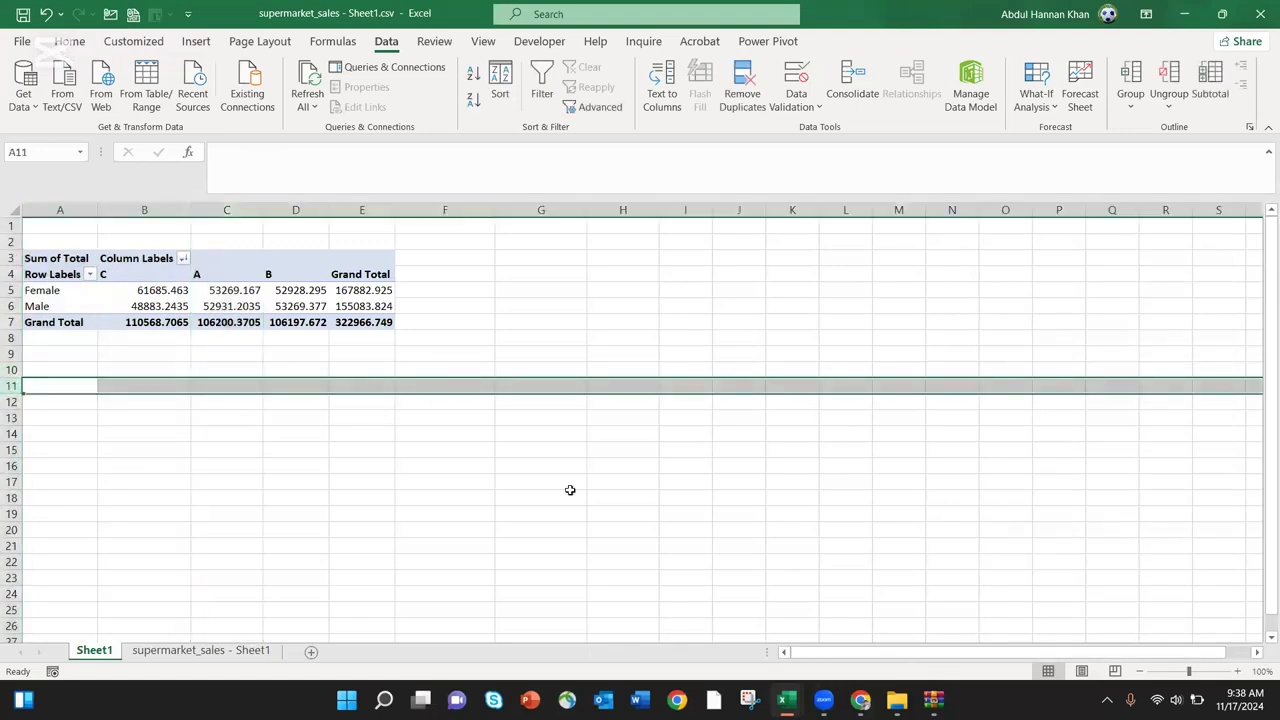
left_click(322, 290)
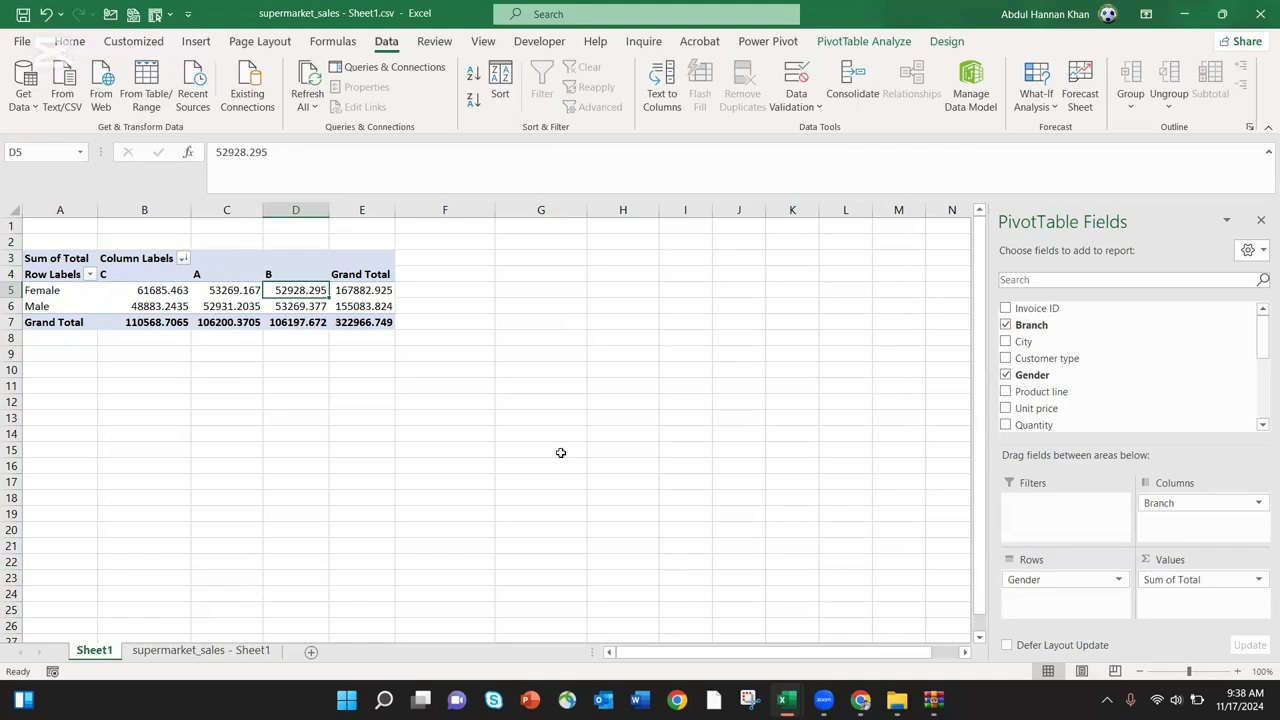
Remove Gender from the PivotTable's rows, leaving only Branch in the columns
left_click_drag(1062, 574, 1077, 411)
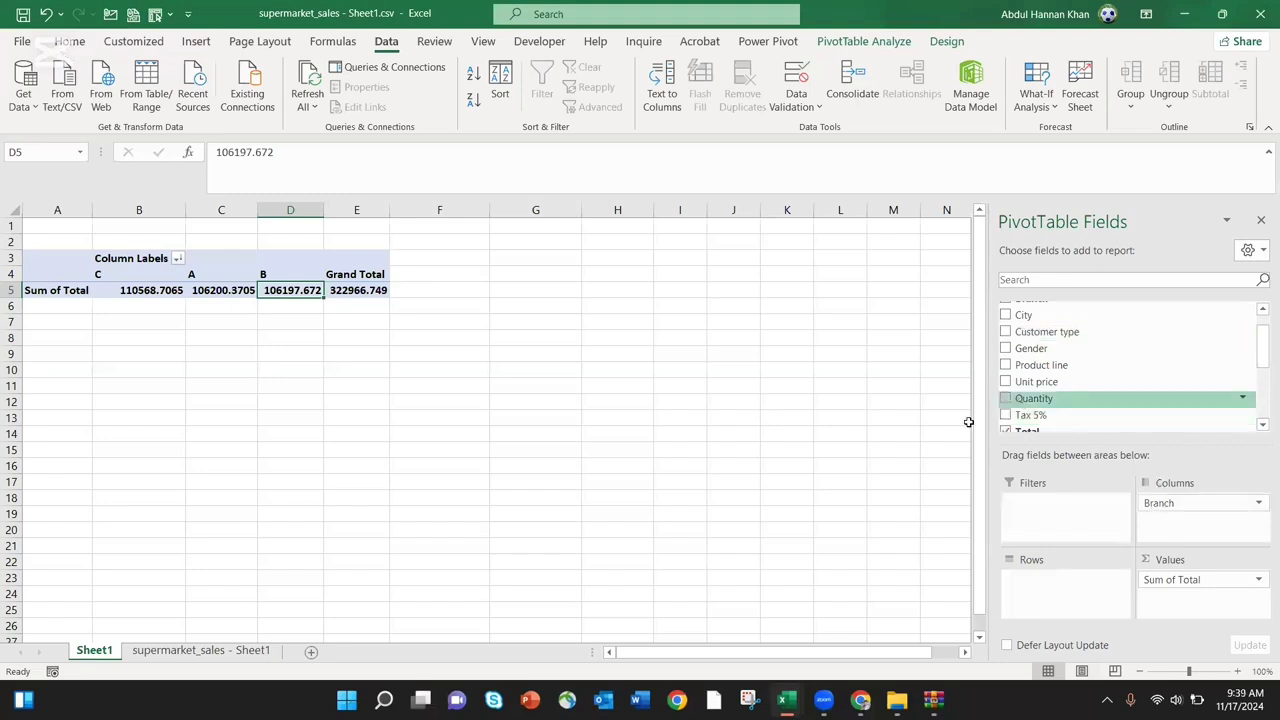
left_click(208, 652)
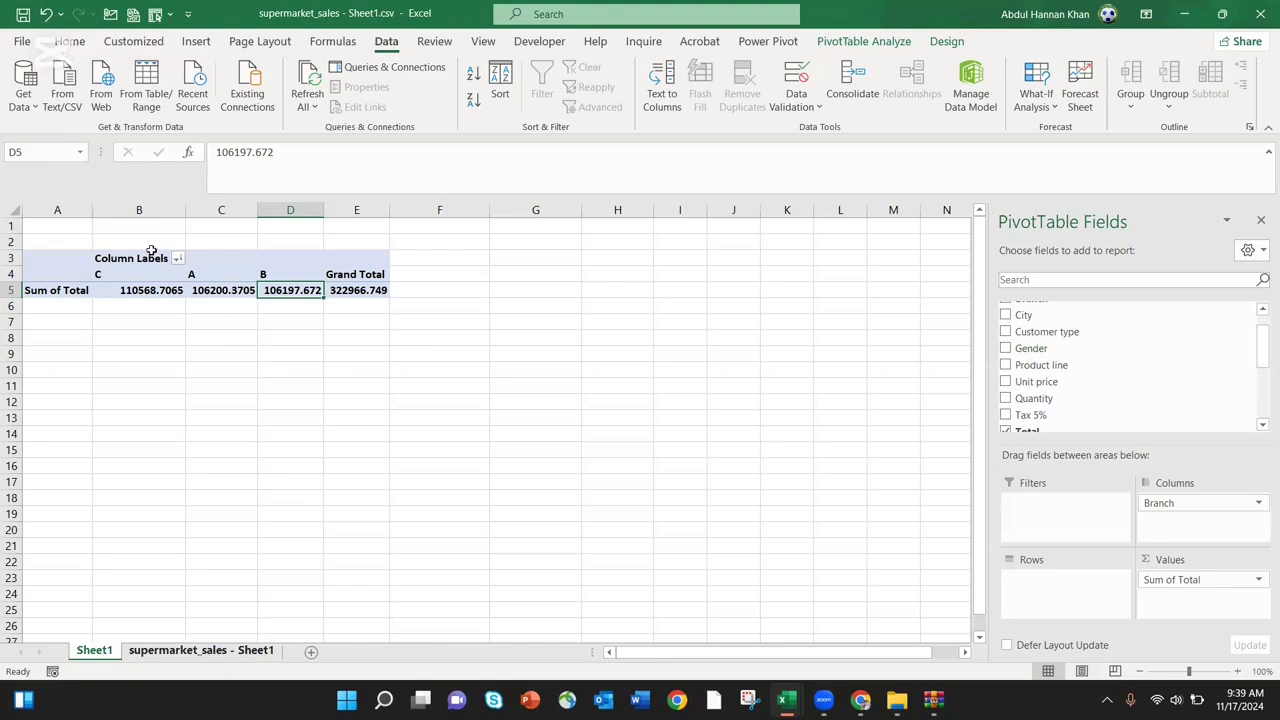
left_click(94, 651)
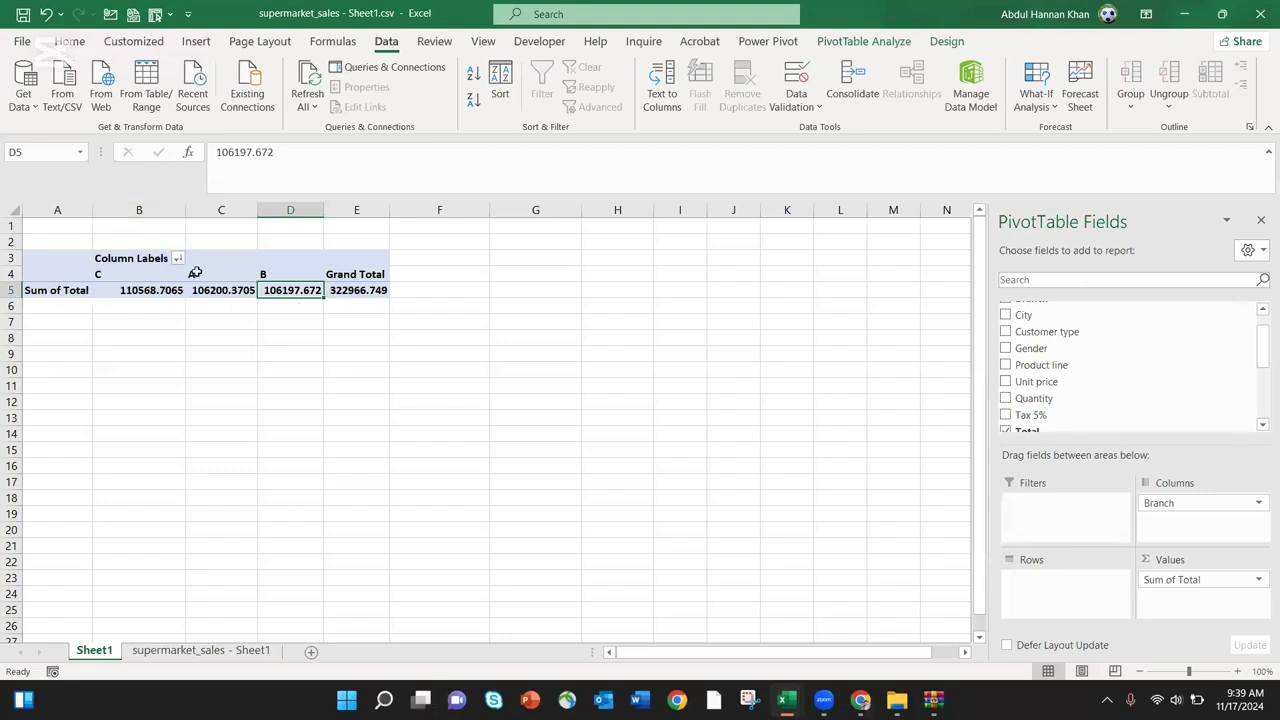
Review the totals column of each branch and remove Branch from the PivotTable
left_click(230, 210)
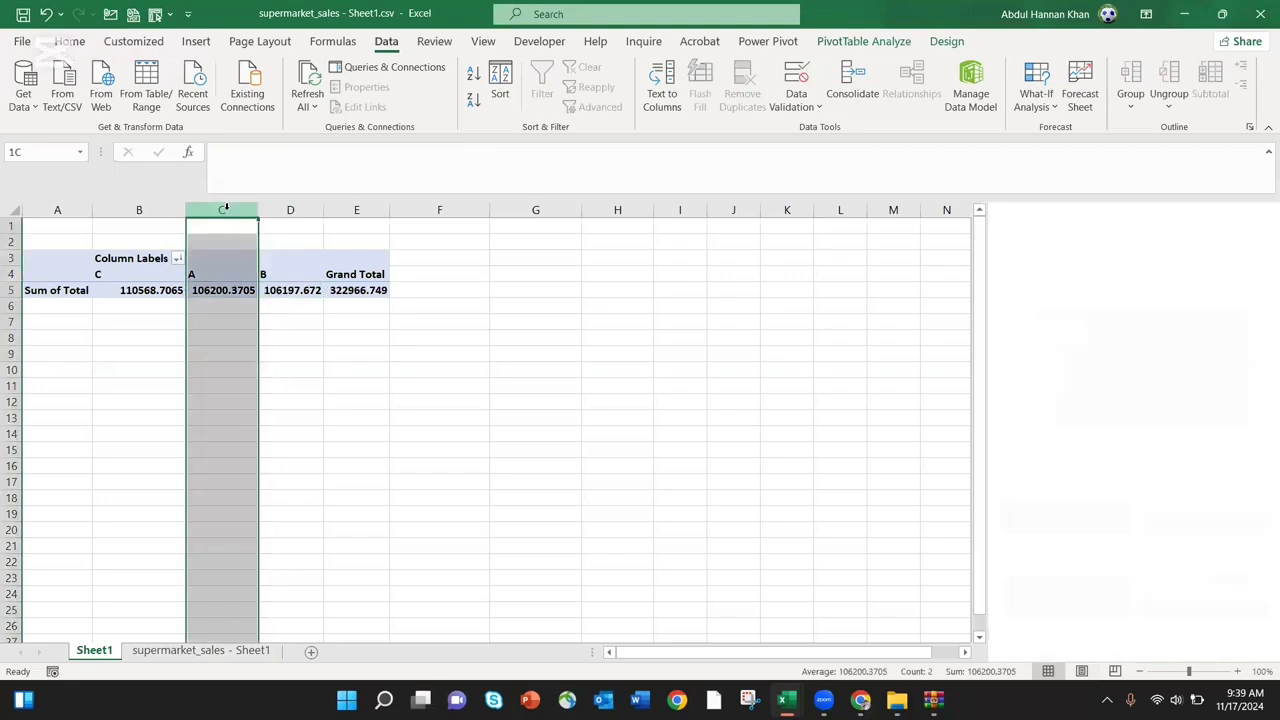
left_click(290, 210)
left_click(139, 210)
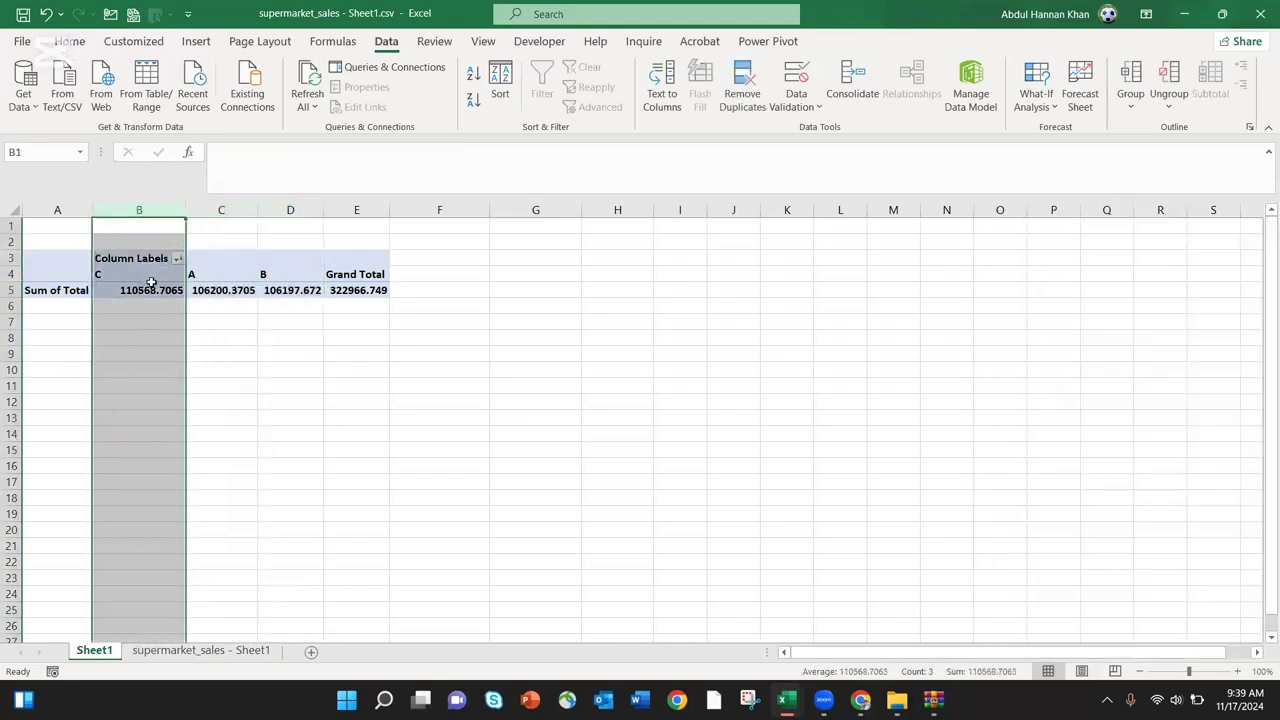
left_click(250, 288)
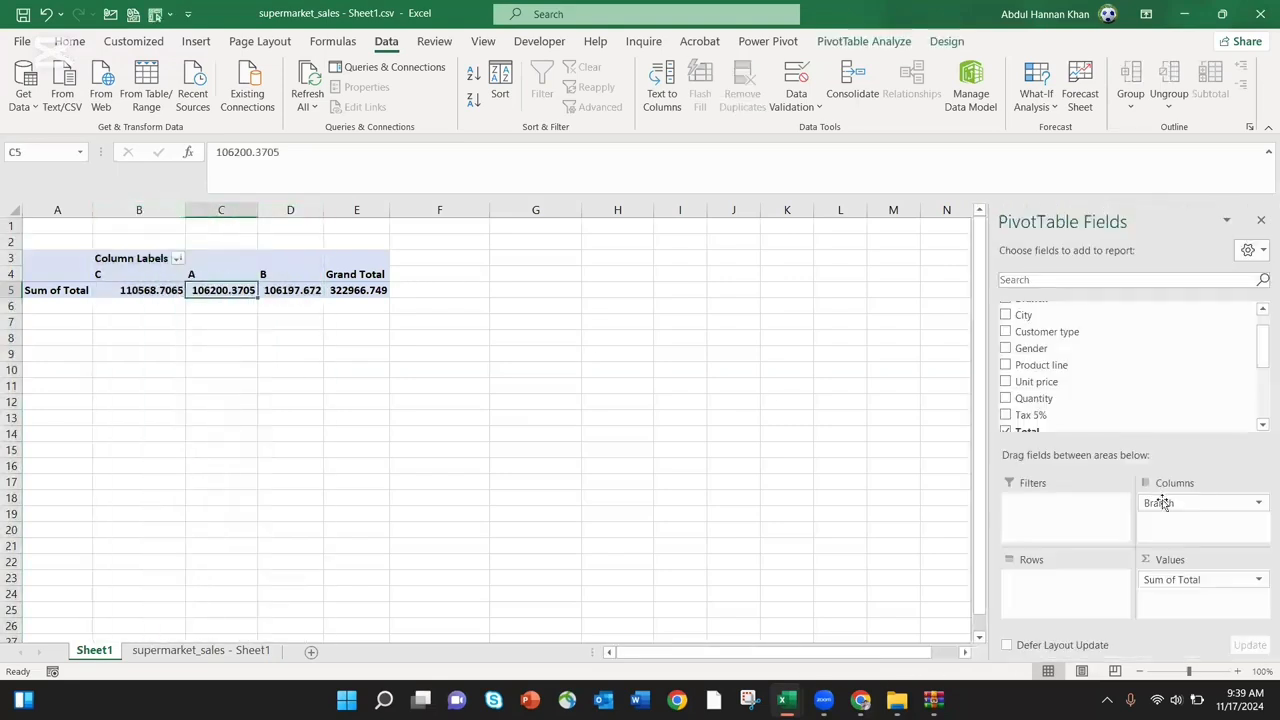
left_click_drag(1162, 503, 1086, 371)
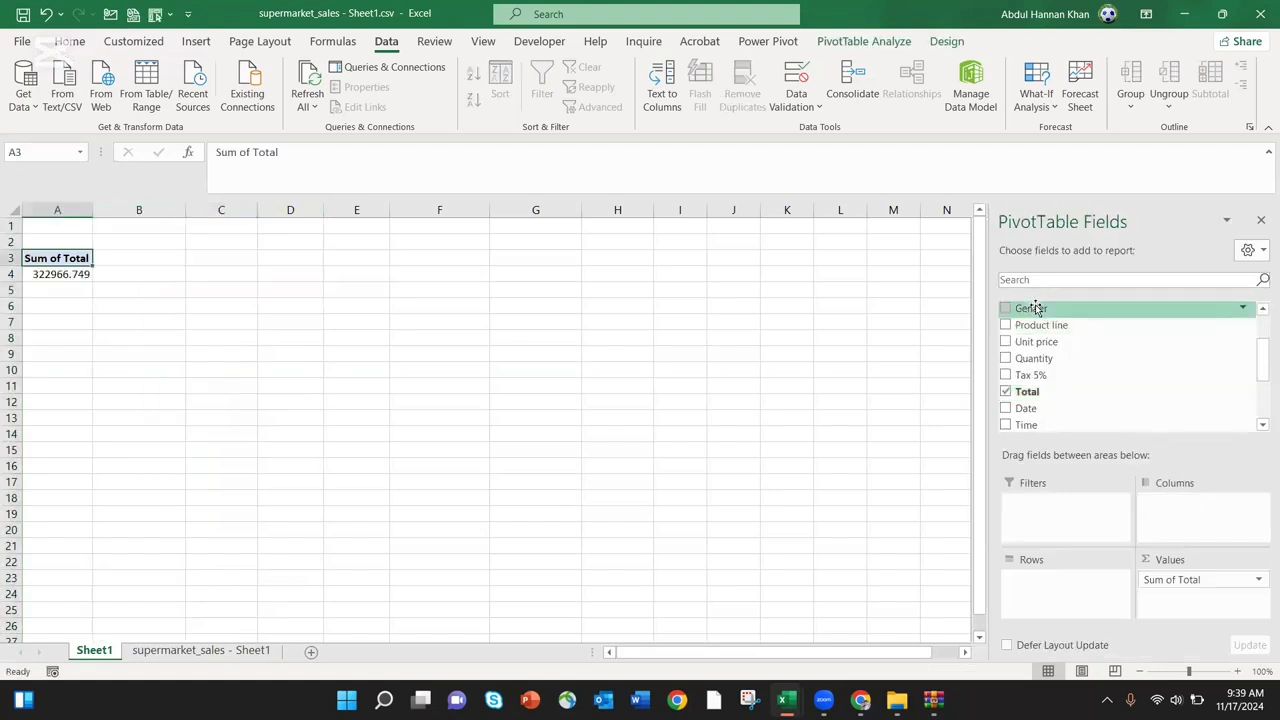
Add Product line to the PivotTable's columns and inspect the total of each product line from Electronic accessories to Sports and travel
left_click_drag(1040, 326, 1171, 510)
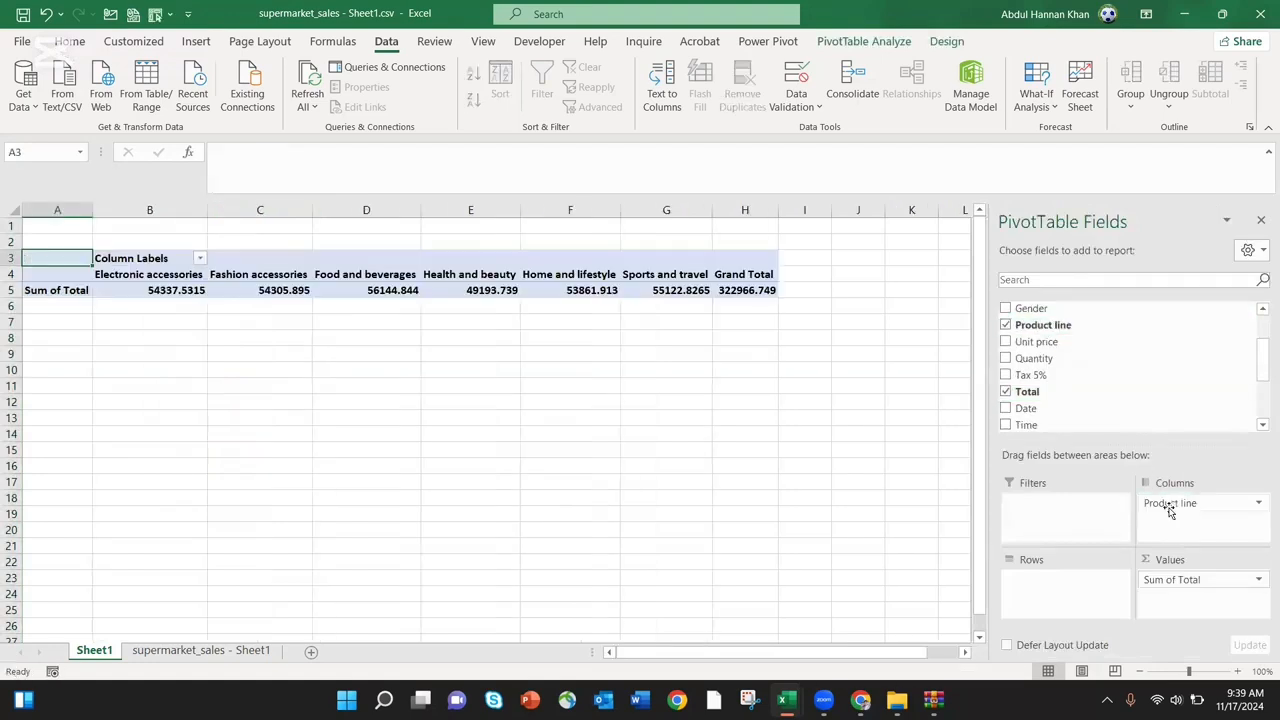
left_click(150, 209)
left_click(260, 209)
left_click(366, 209)
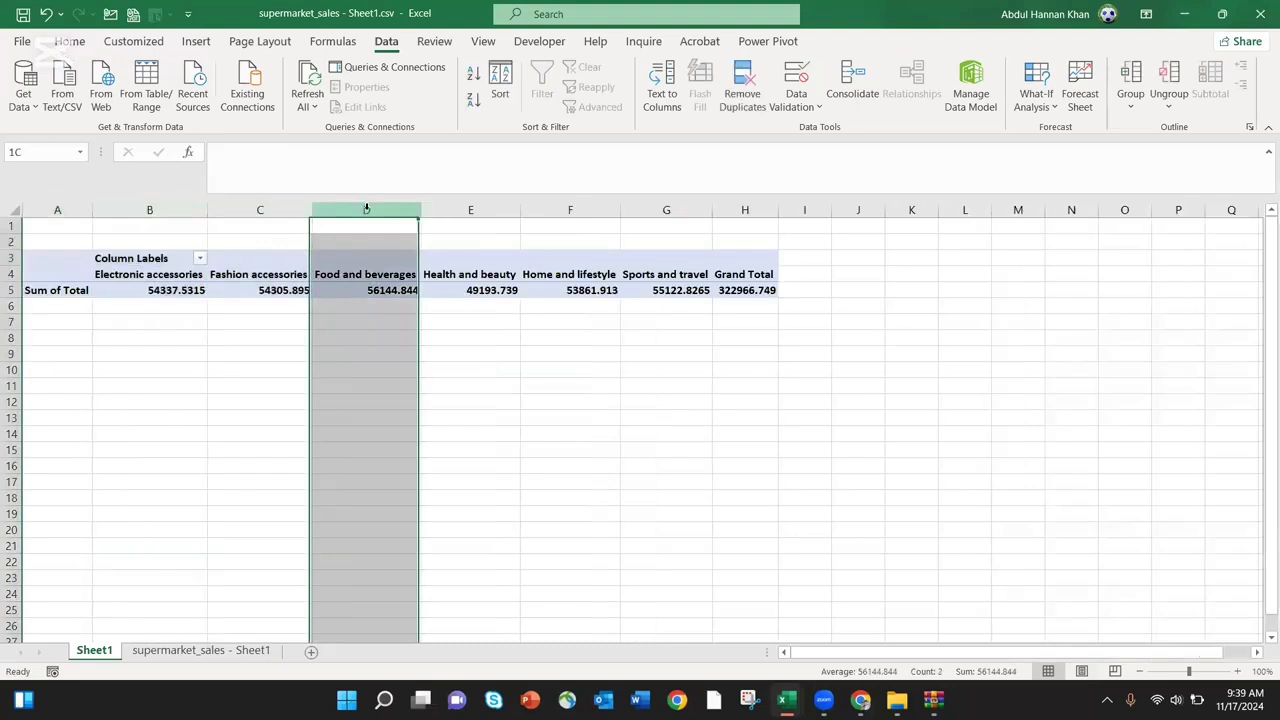
left_click(500, 211)
left_click(559, 212)
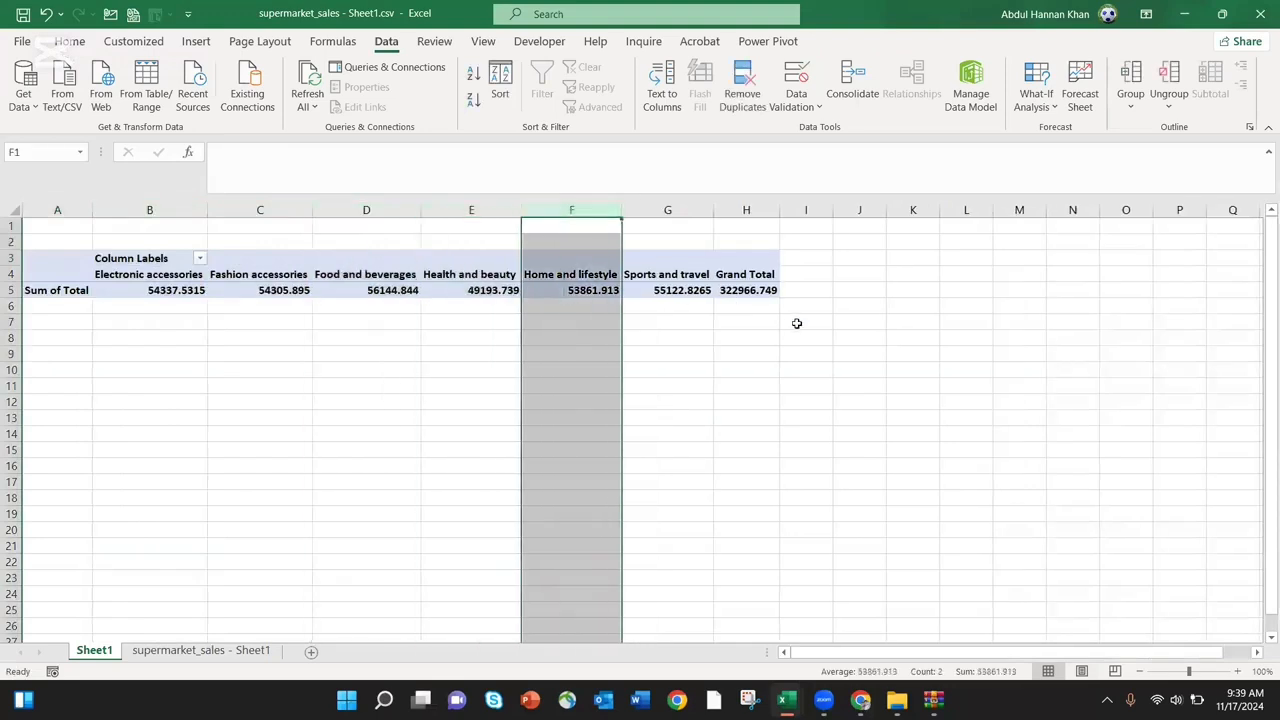
left_click(640, 290)
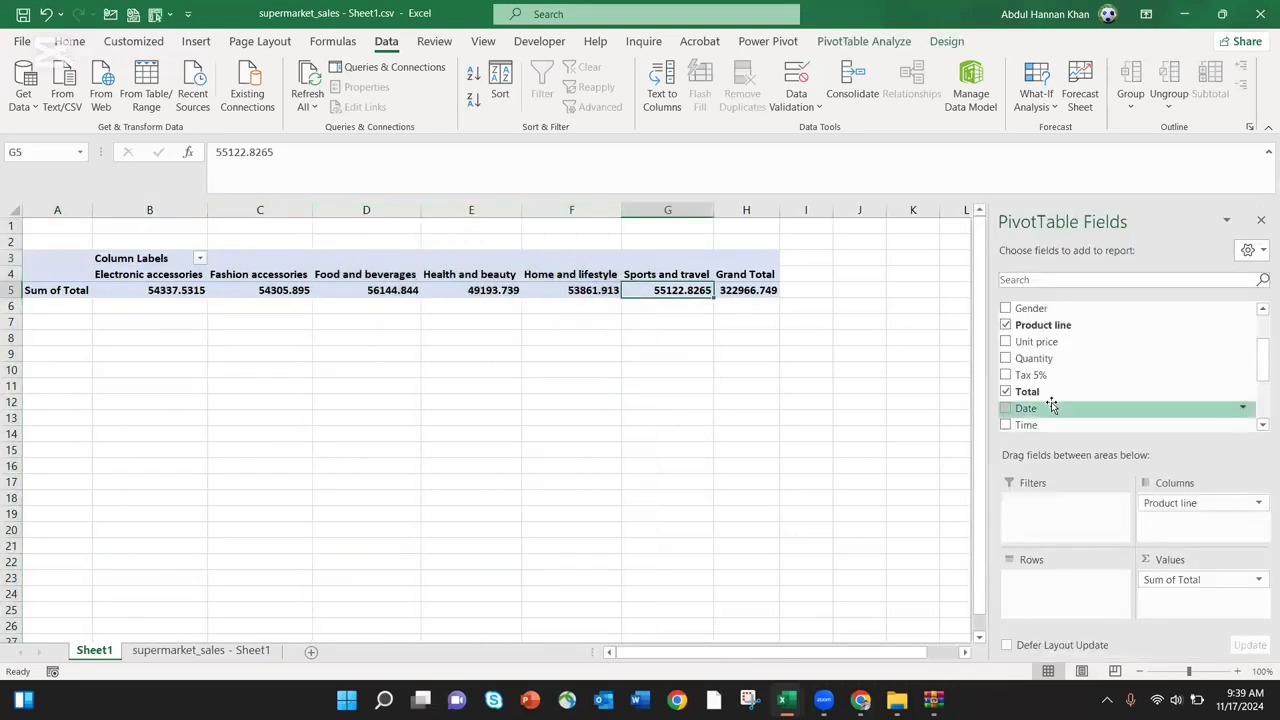
Move Product line from the PivotTable's columns to its rows and look at the options of the Sum of Total value field
left_click_drag(1192, 507, 1065, 585)
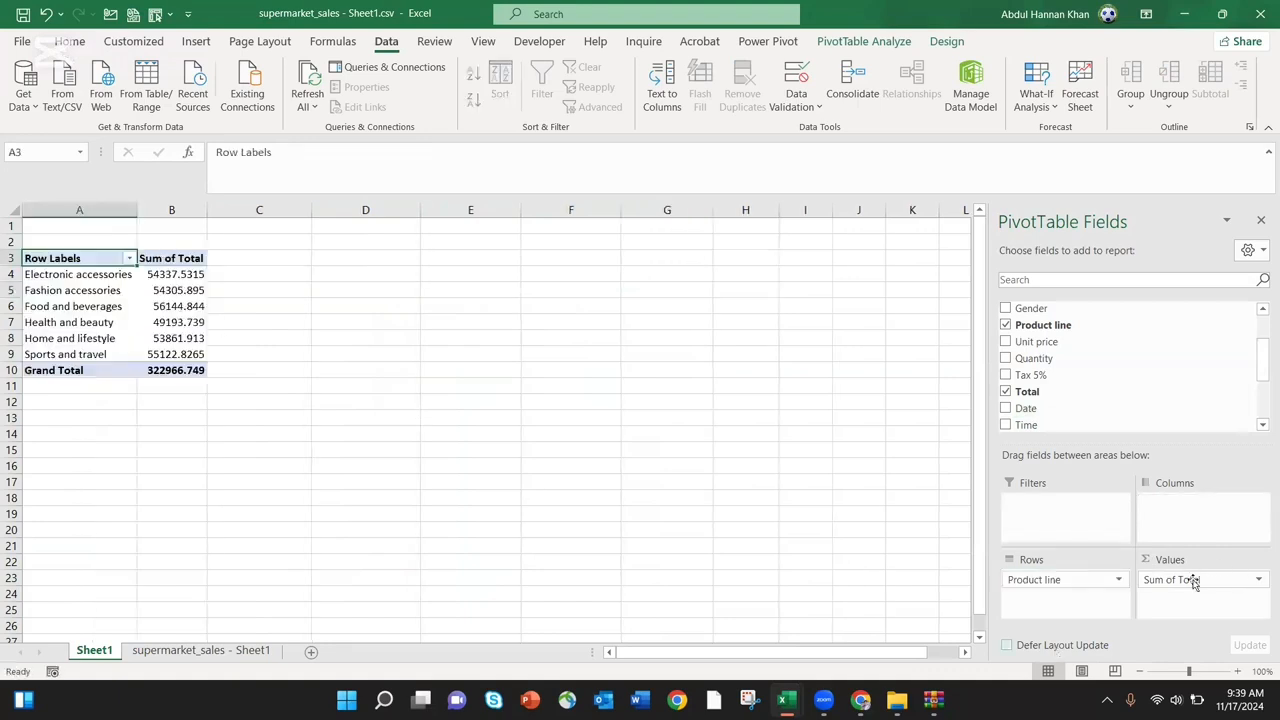
left_click(1258, 580)
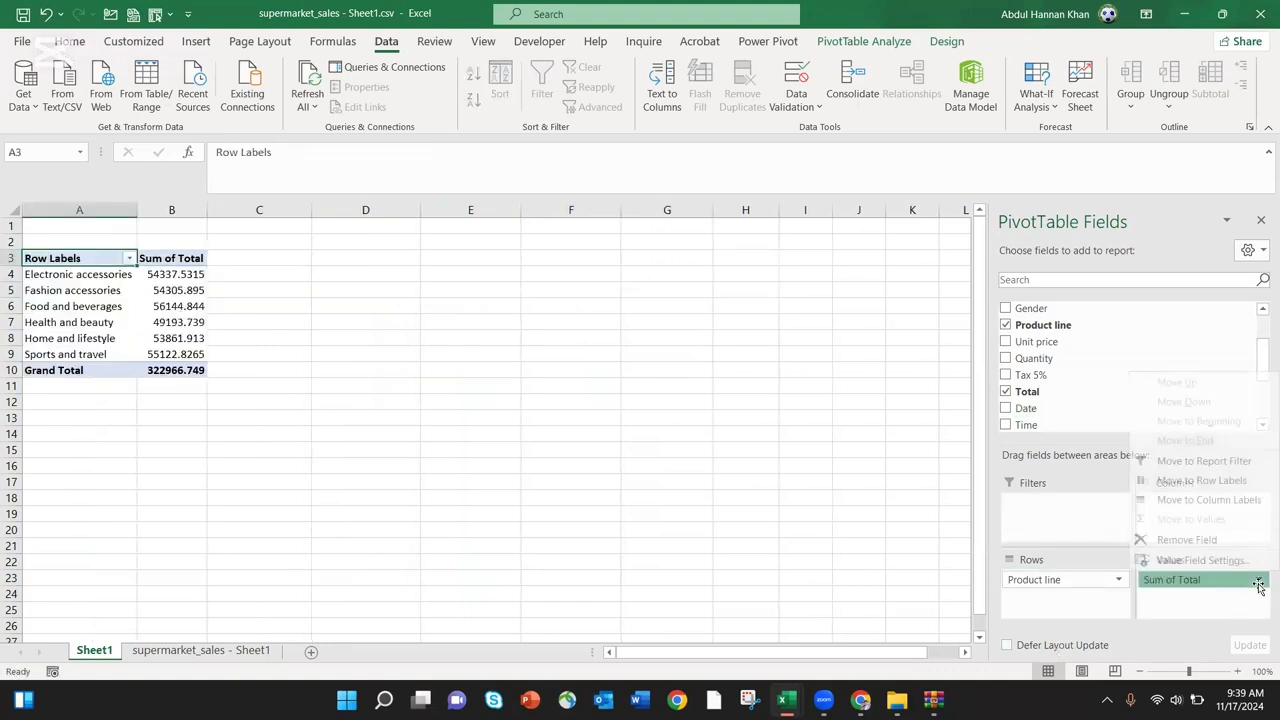
left_click(1188, 604)
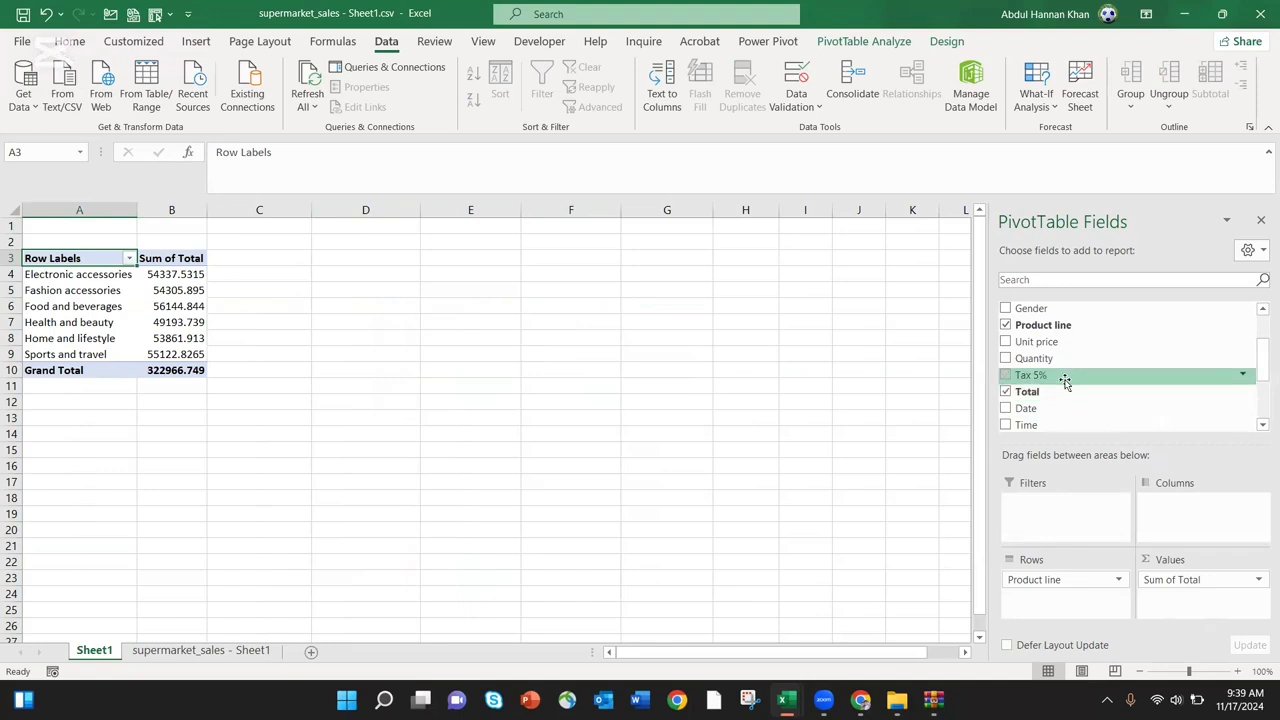
Replace Total with Quantity in the PivotTable's values, look at its field options, and remove Quantity from the values
left_click(1010, 393)
left_click_drag(1030, 358, 1200, 588)
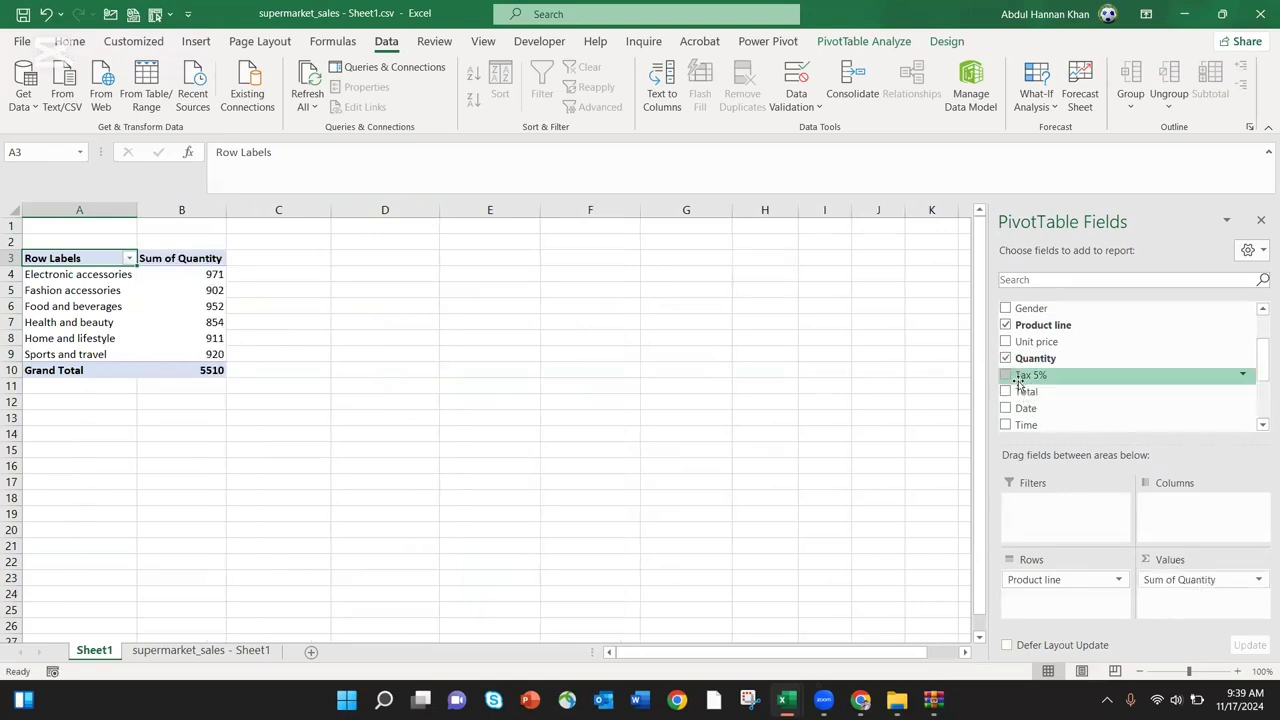
left_click(1257, 580)
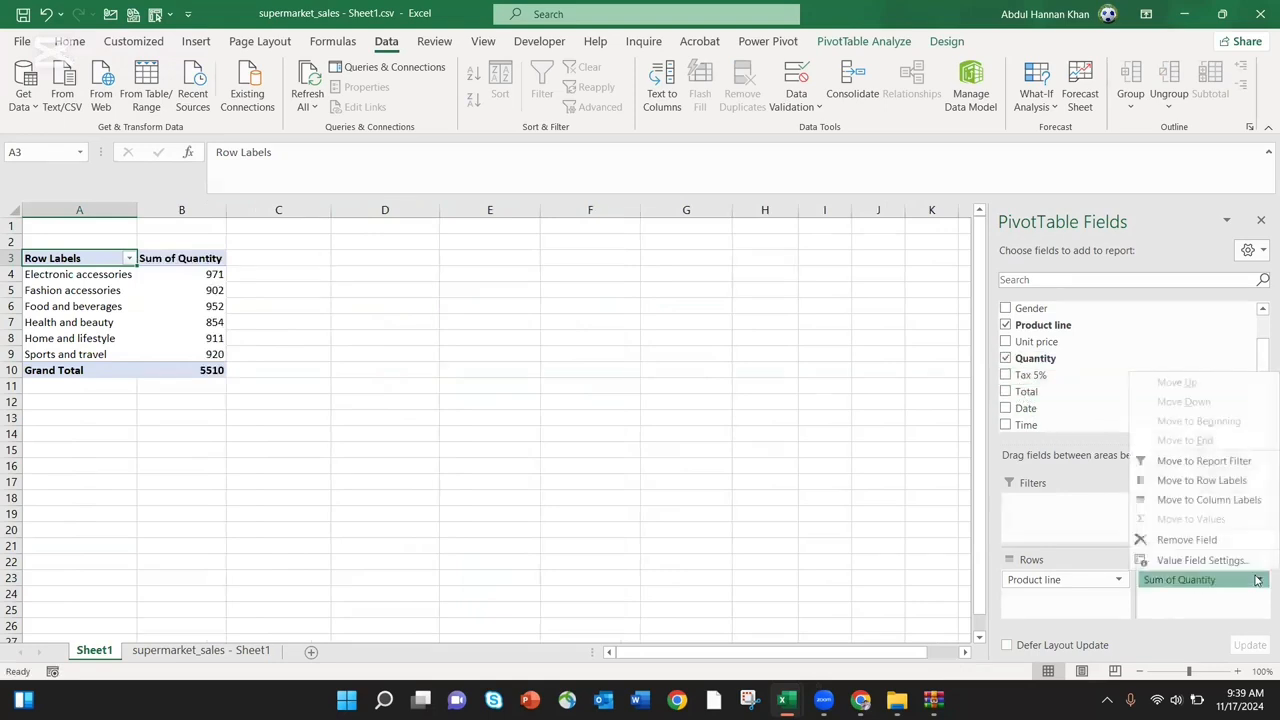
left_click(1213, 604)
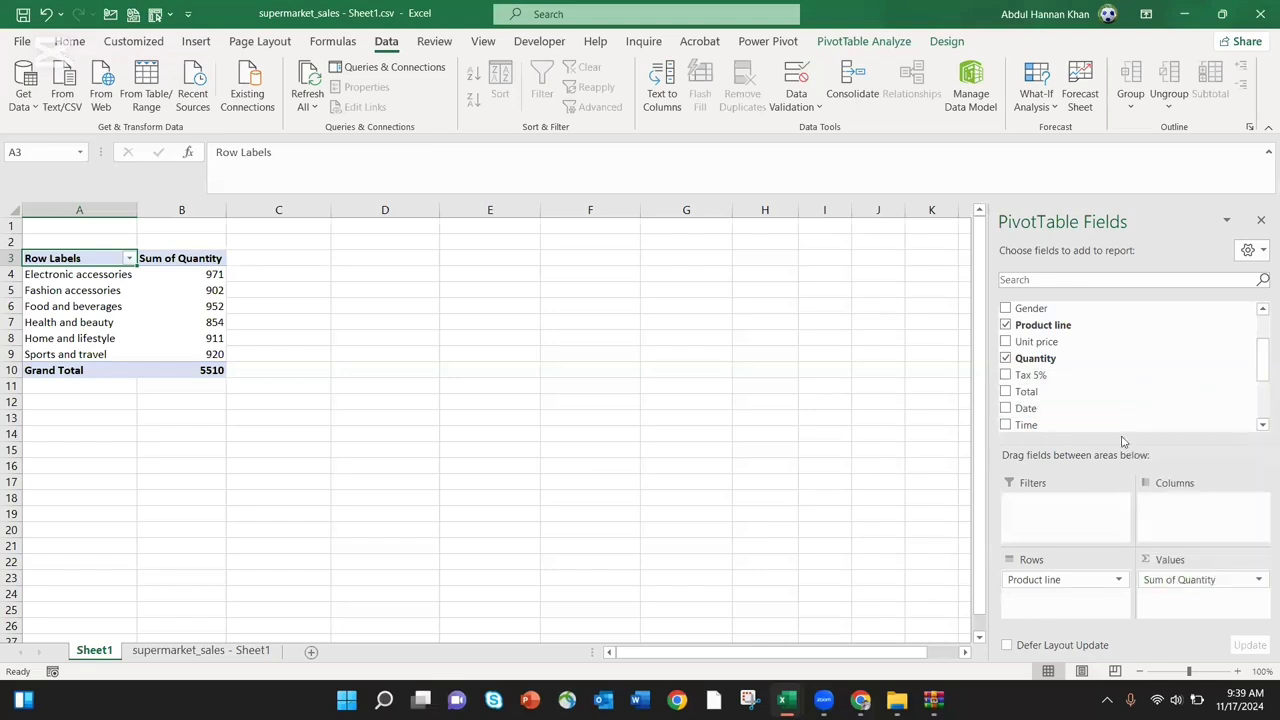
left_click_drag(1211, 580, 1163, 406)
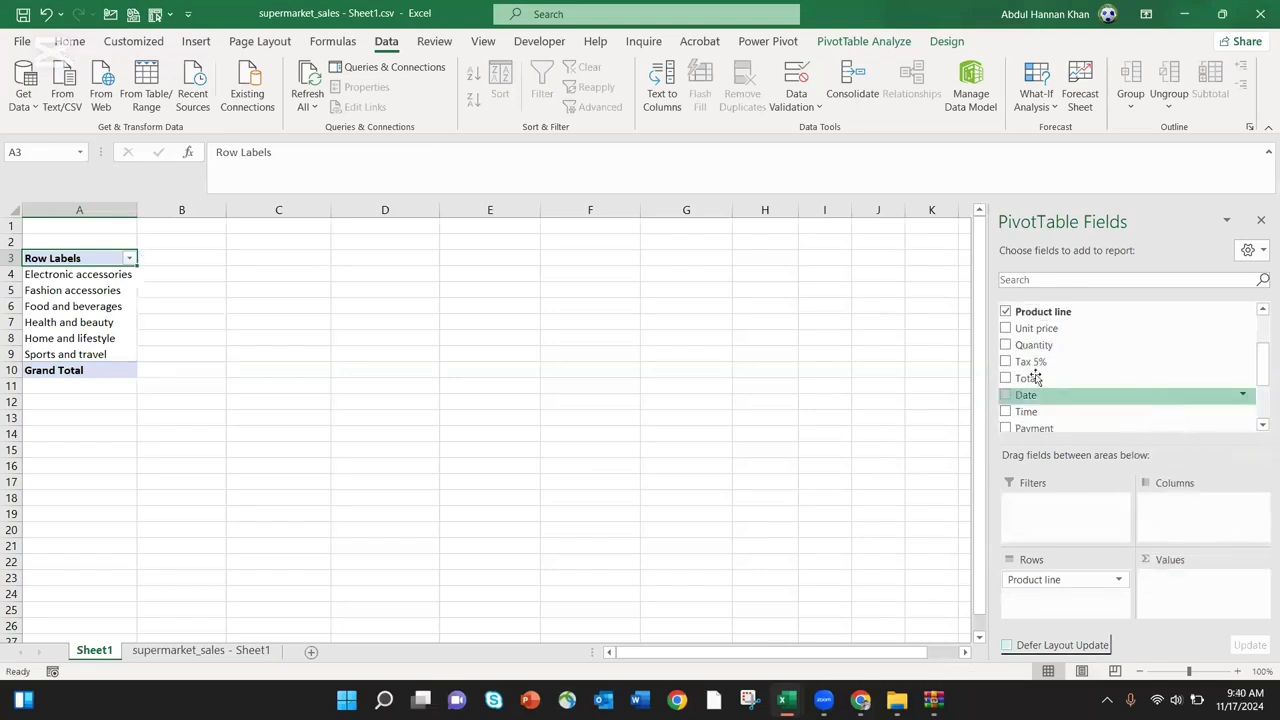
Examine the Total, Quantity, Unit price, gross margin percentage, cogs and Payment columns in the supermarket_sales sheet
scroll(1066, 362, "up", 2)
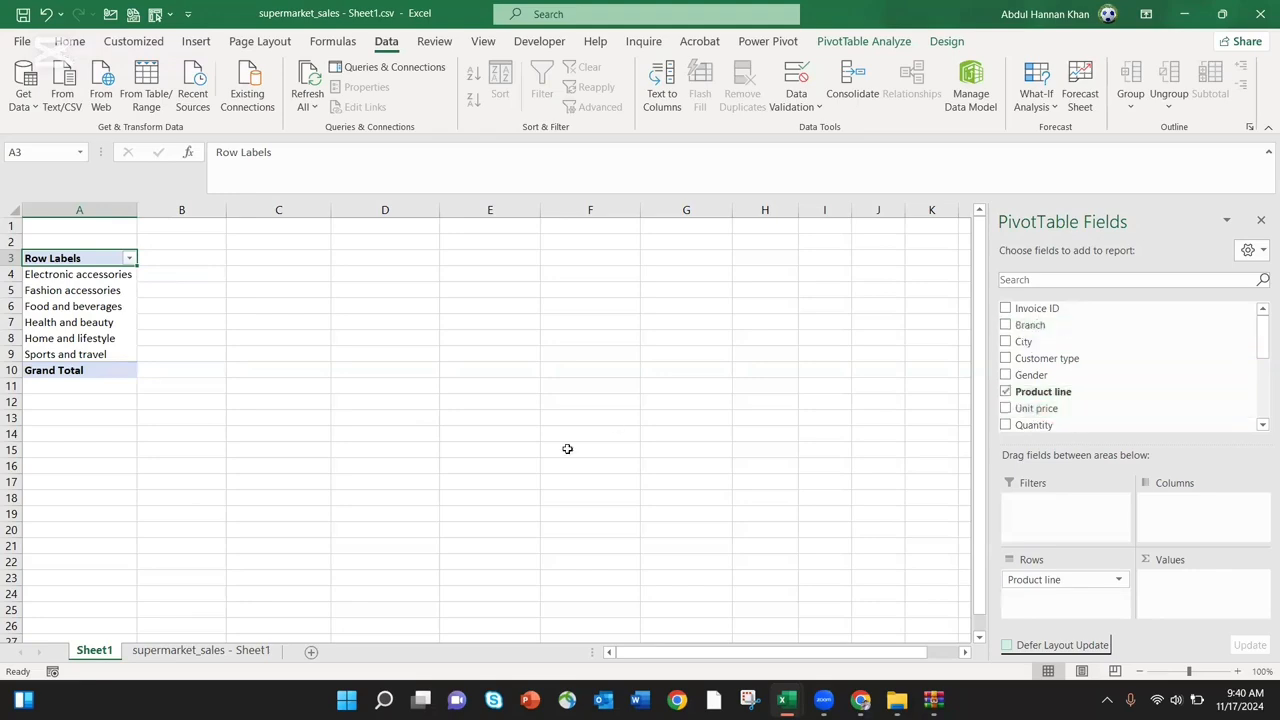
left_click(201, 650)
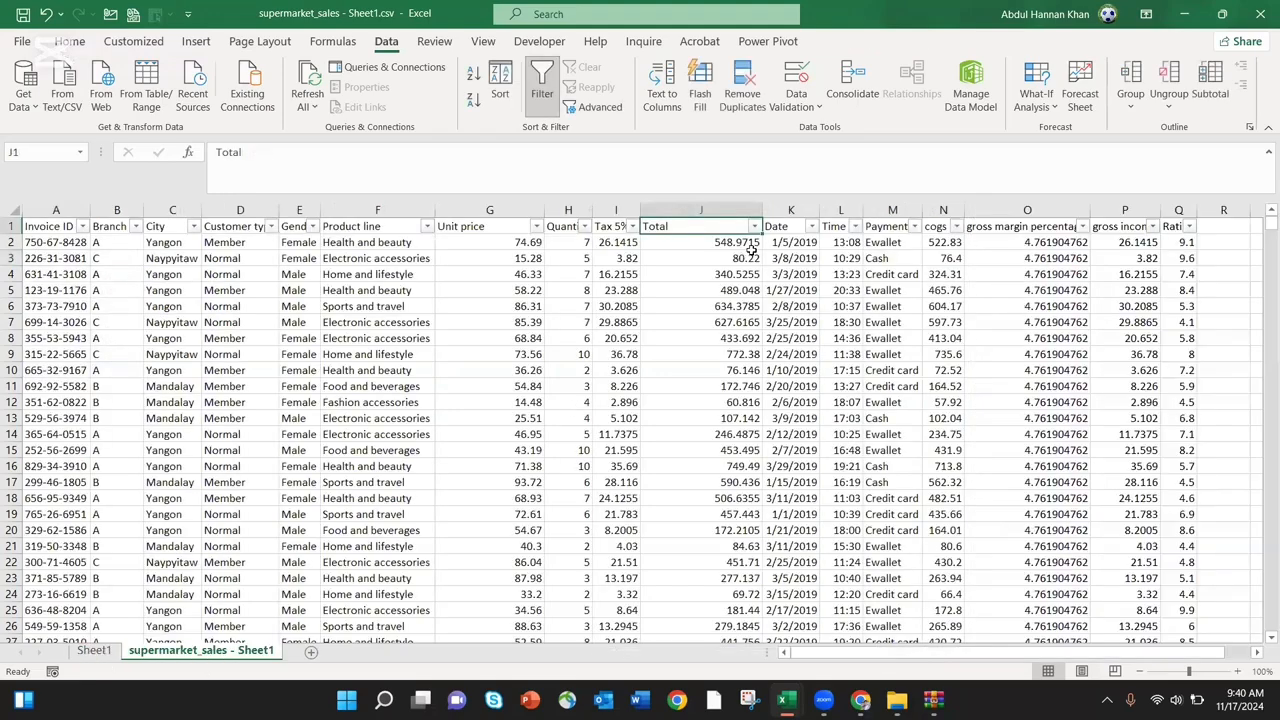
left_click(685, 210)
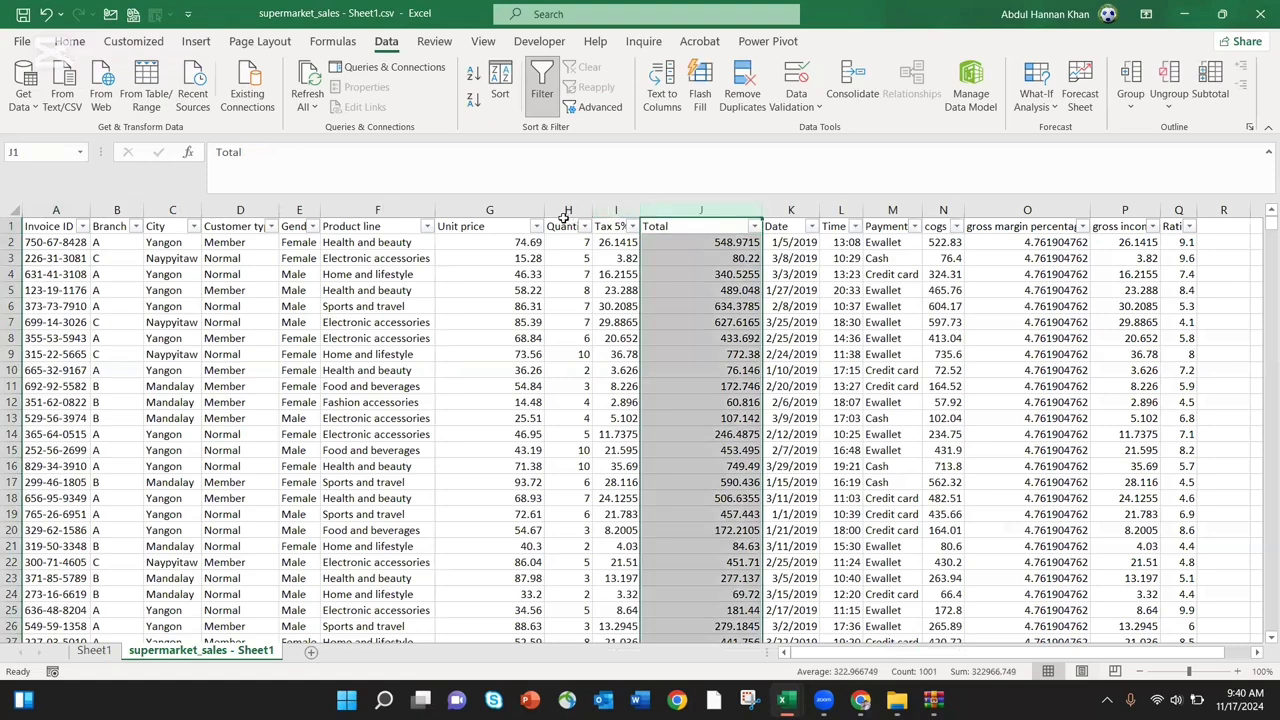
left_click(568, 210)
left_click(489, 210)
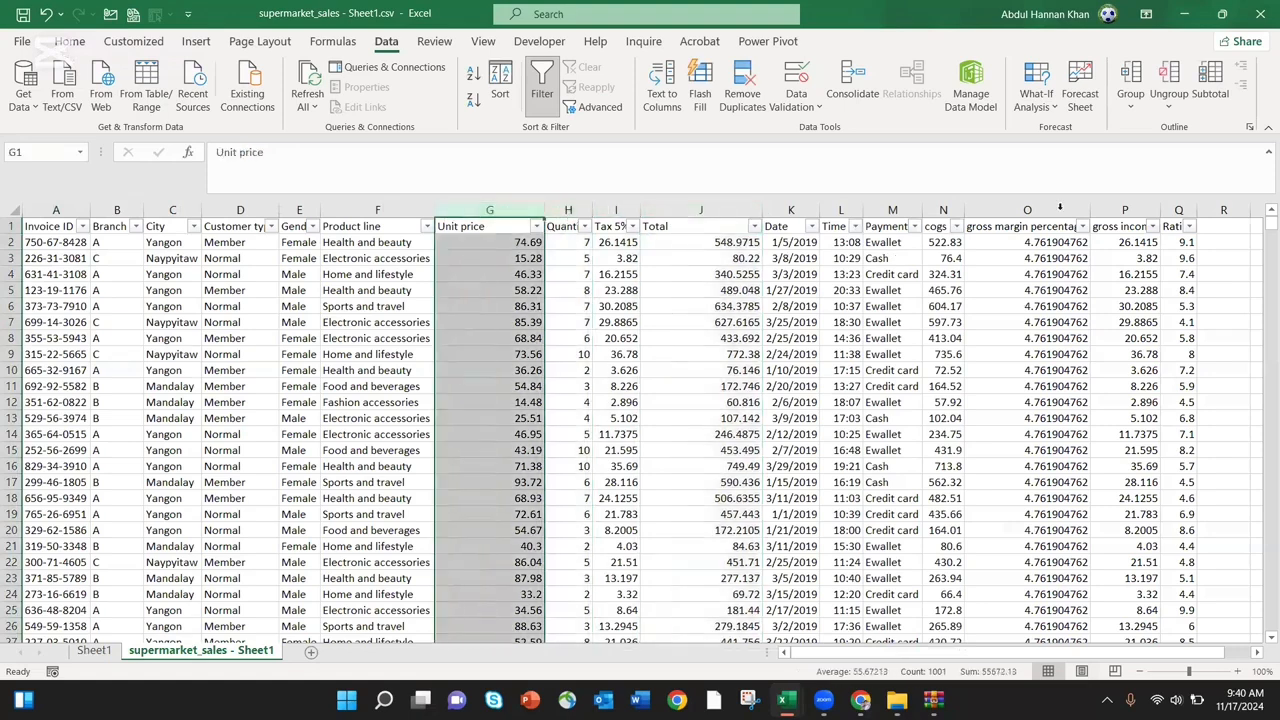
left_click(1026, 210)
left_click(935, 210)
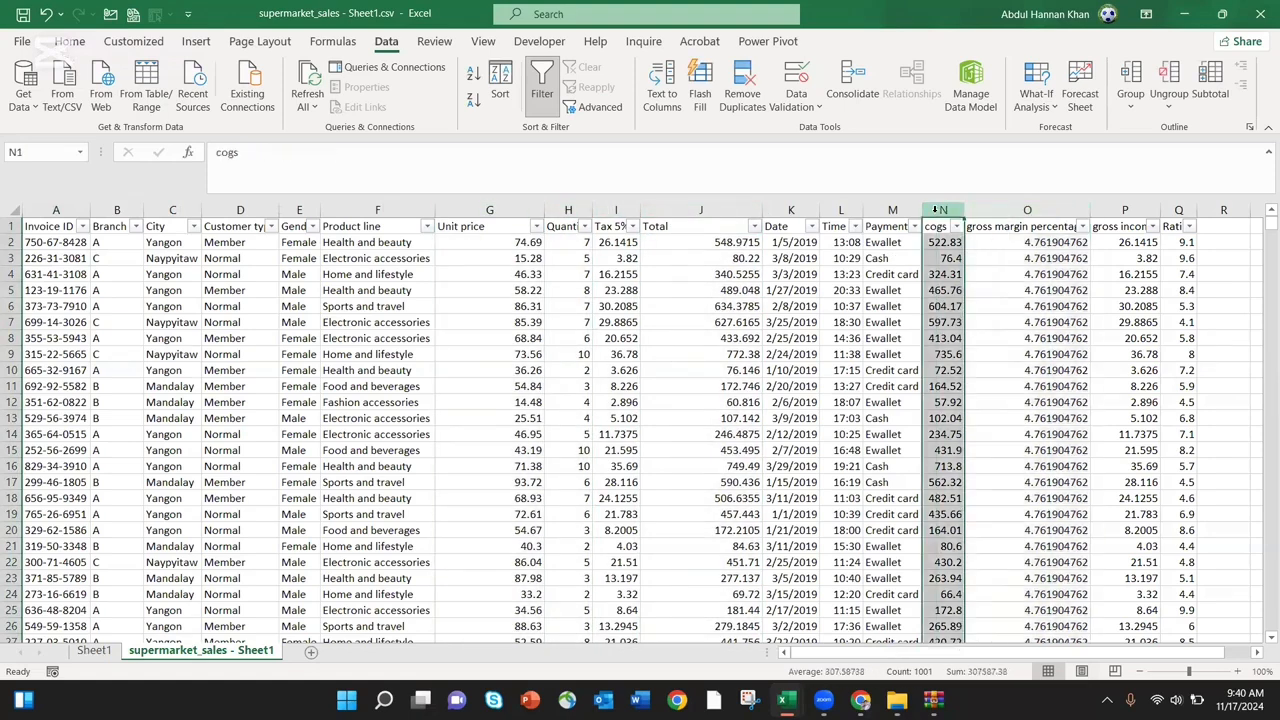
left_click(892, 210)
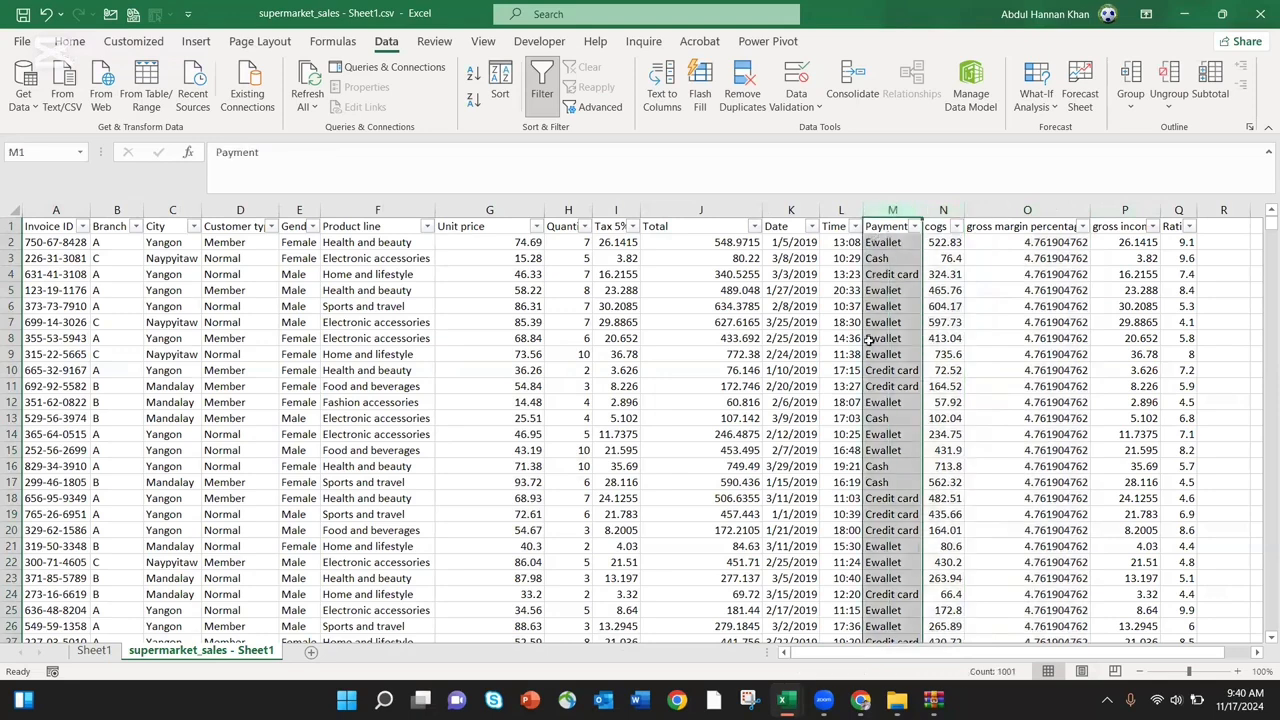
Try Gender as the value field of the product line PivotTable on Sheet1 and remove it again
left_click(95, 650)
left_click(240, 650)
left_click(94, 650)
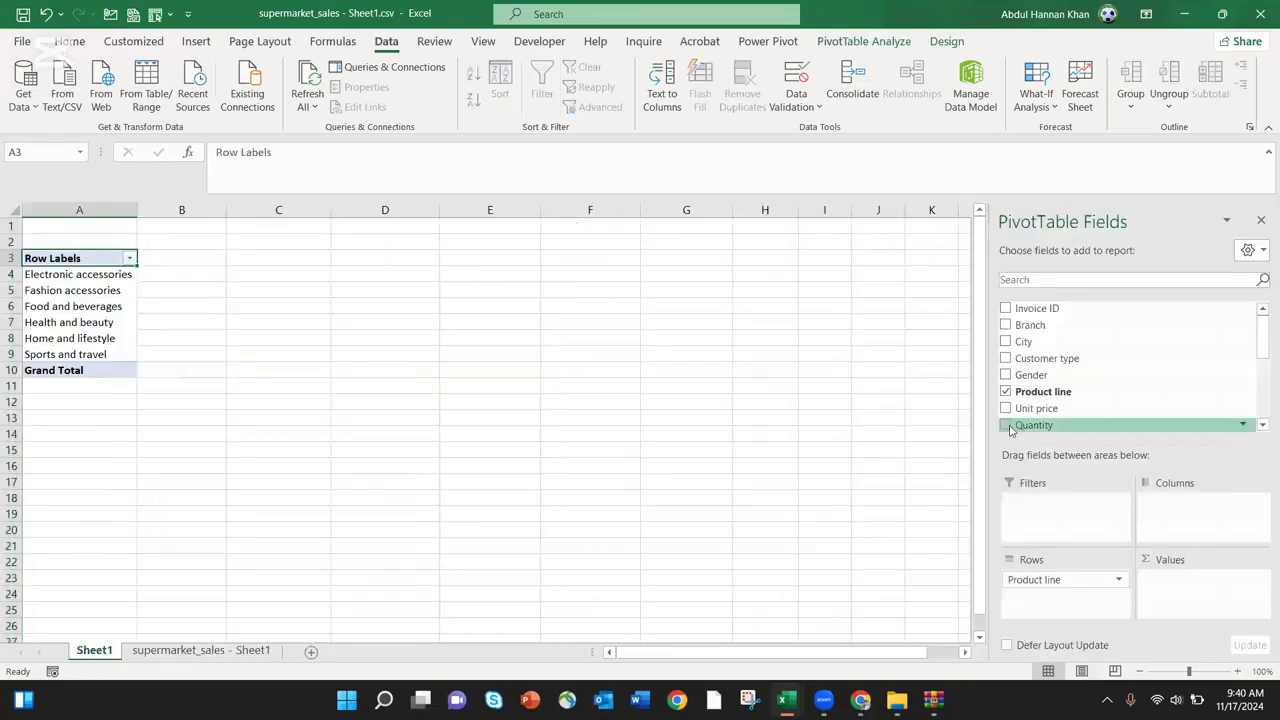
left_click_drag(1041, 382, 1205, 605)
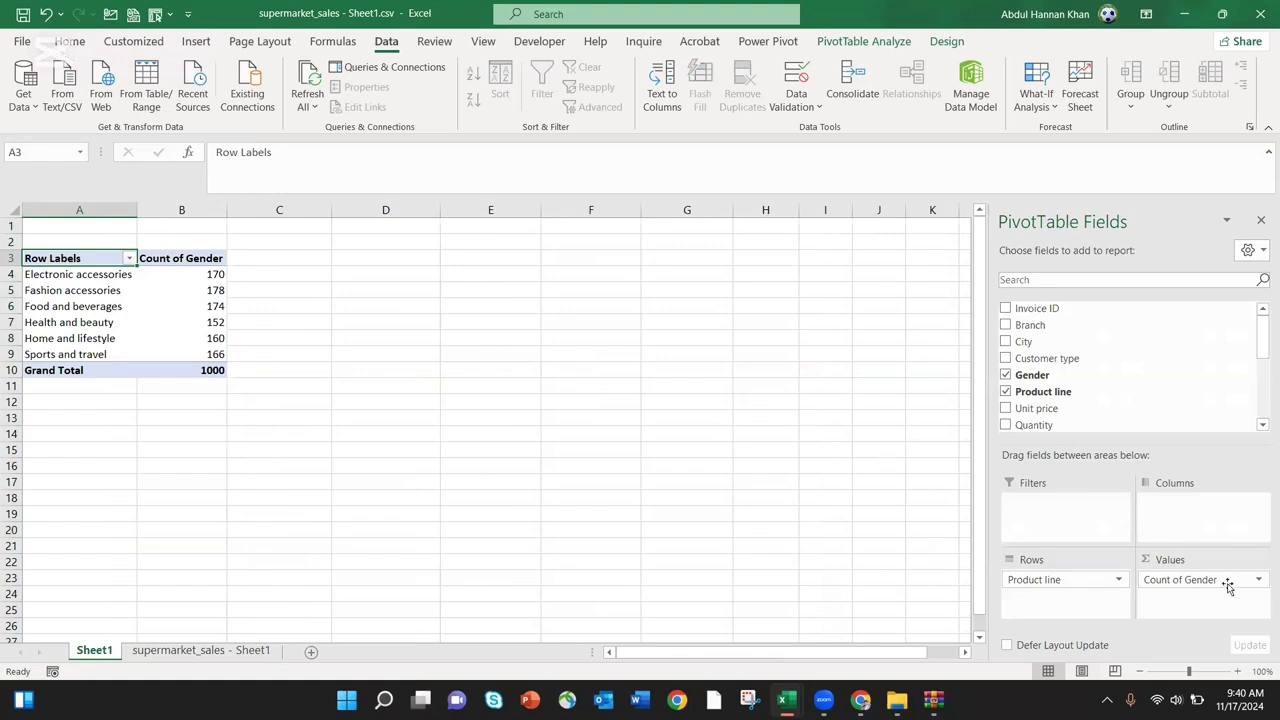
left_click_drag(1229, 583, 1105, 390)
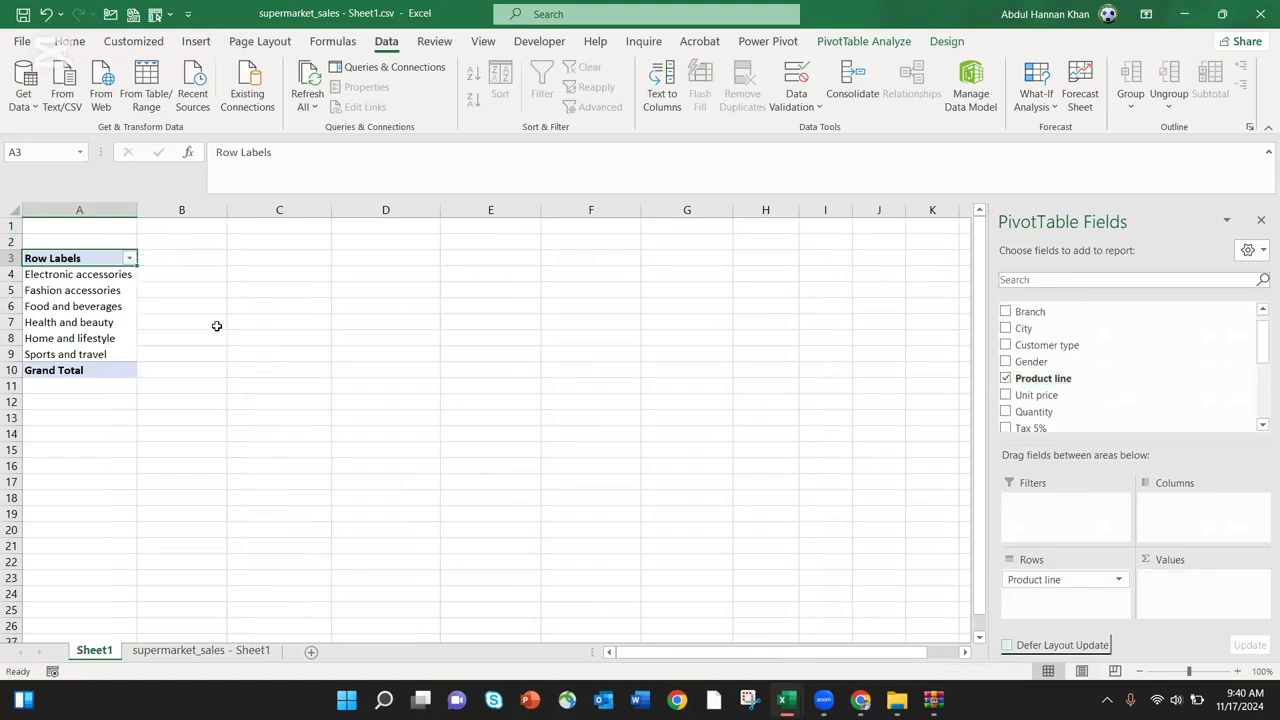
Add a new worksheet after the supermarket_sales sheet and name it Summary
left_click(195, 655)
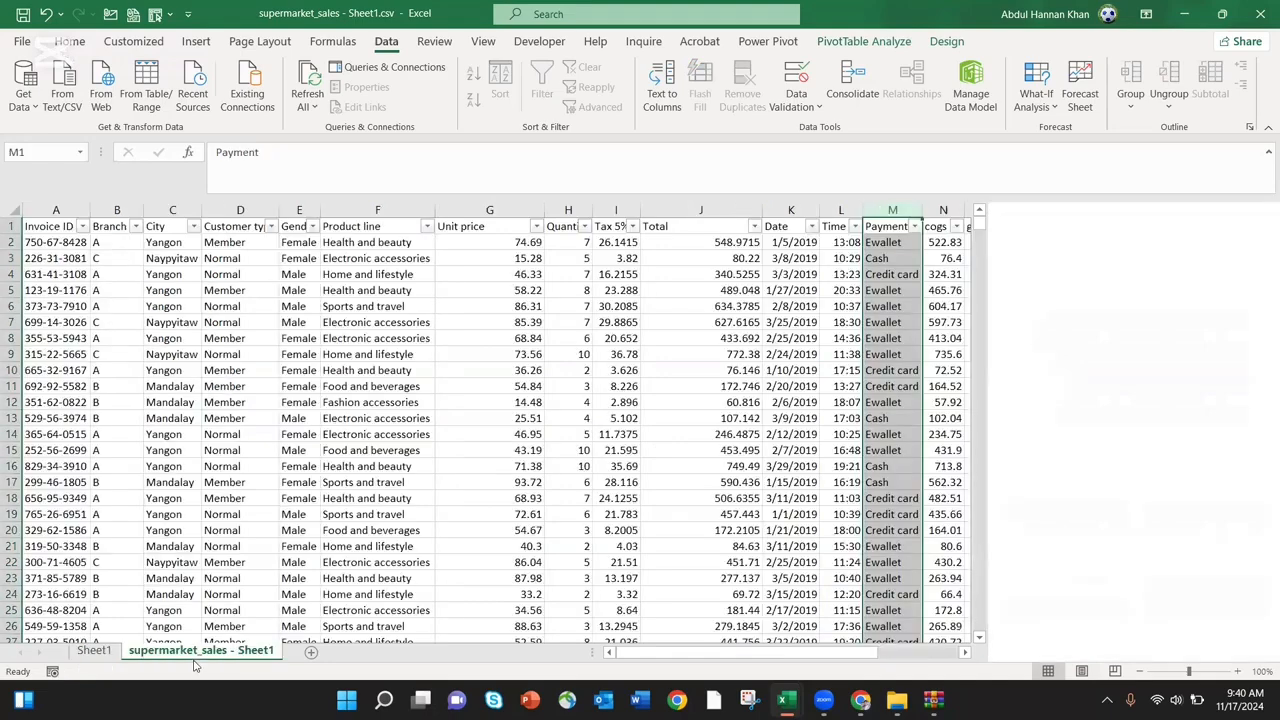
left_click(700, 434)
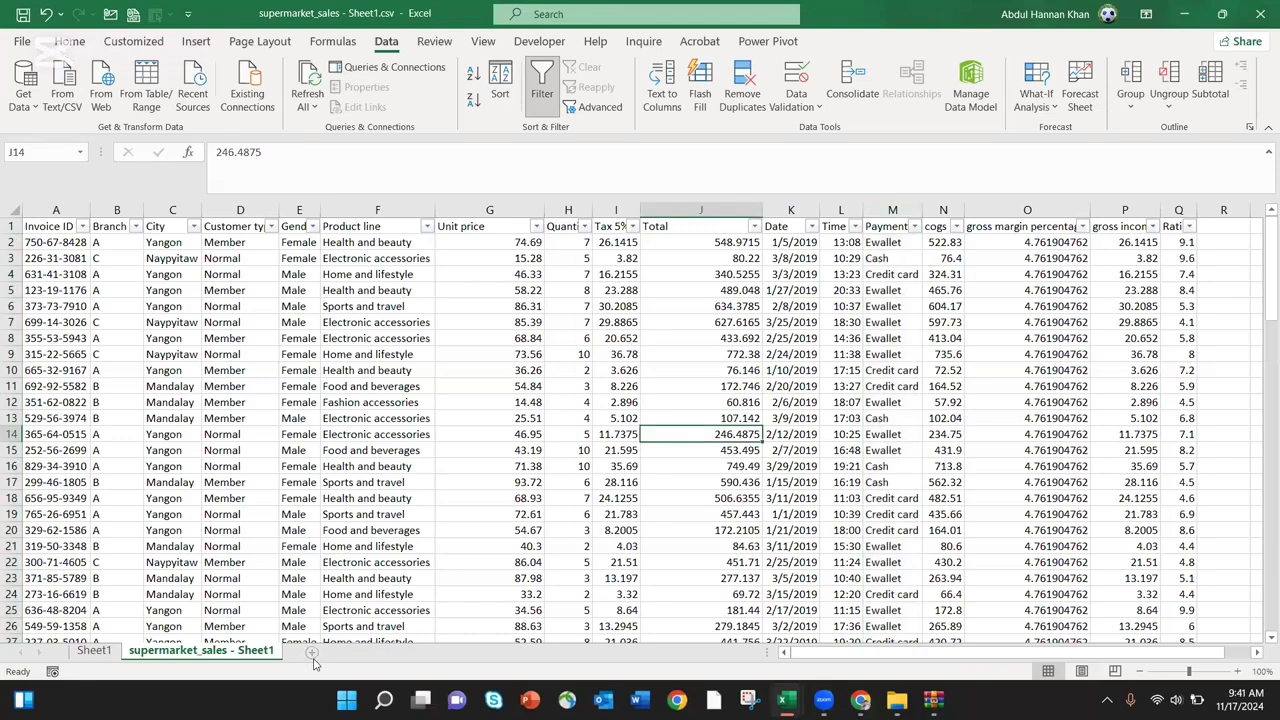
left_click(349, 652)
double_click(305, 651)
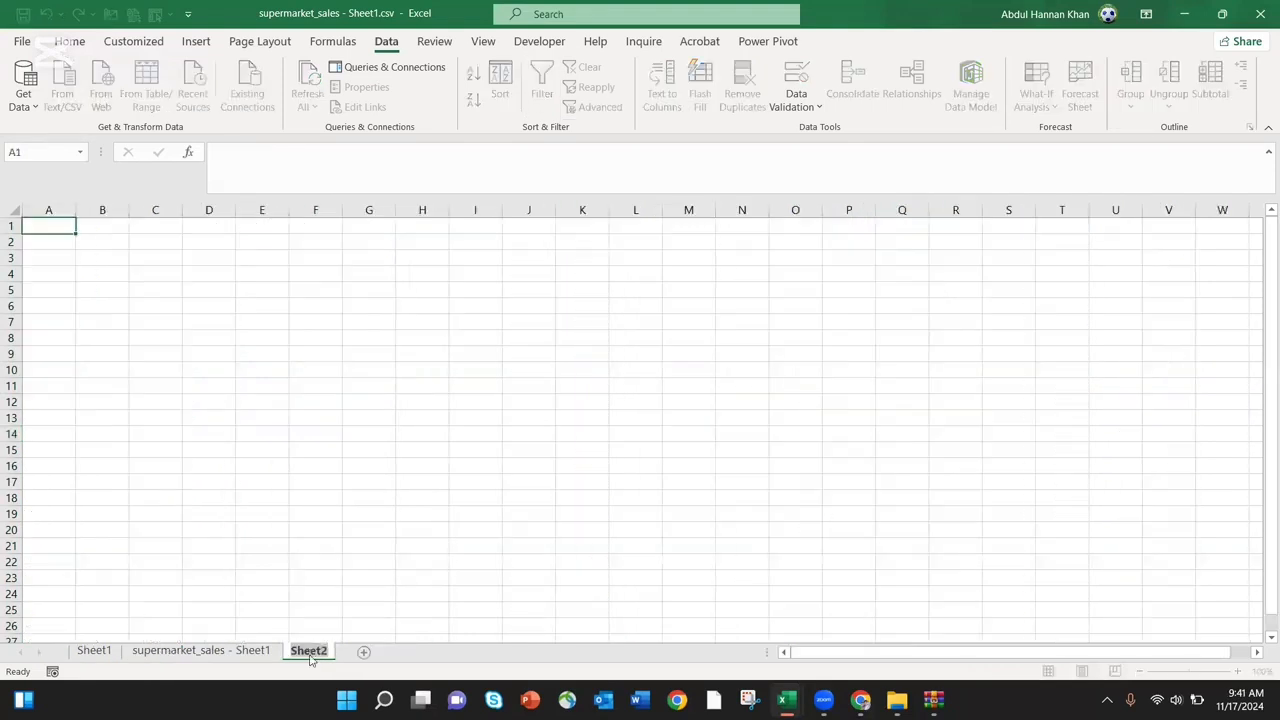
type("Summary")
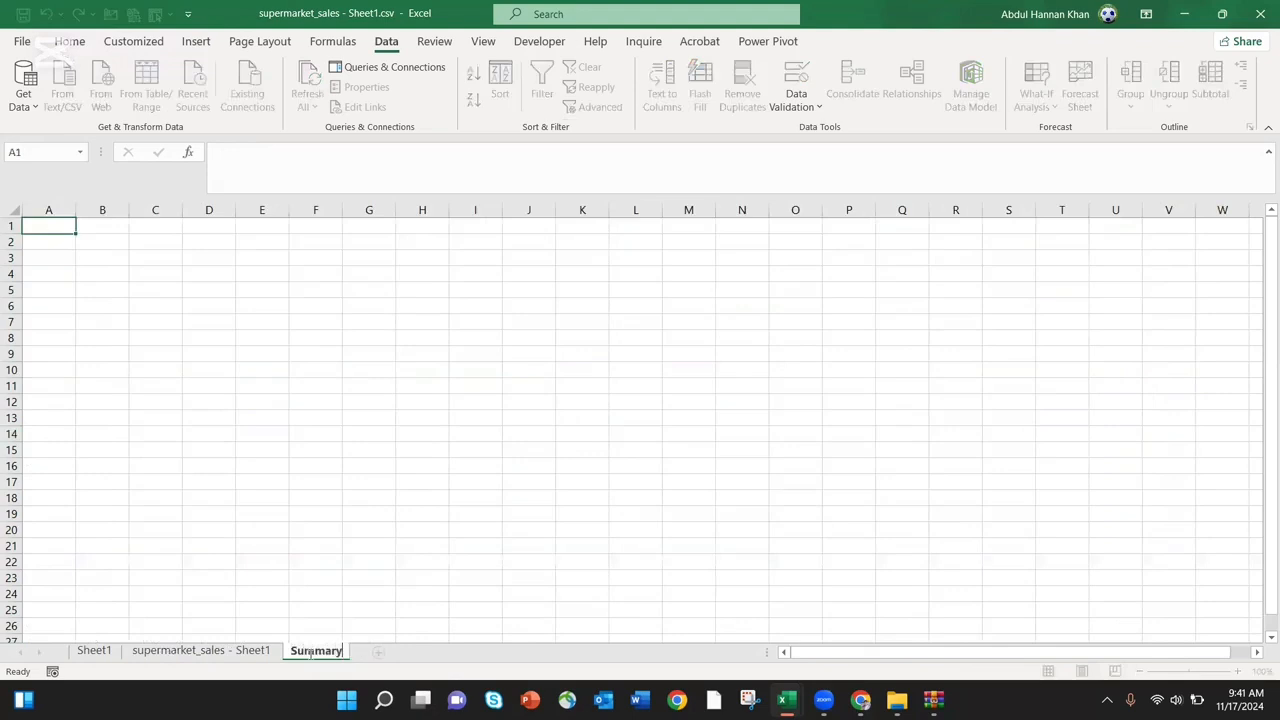
left_click(495, 405)
left_click(218, 272)
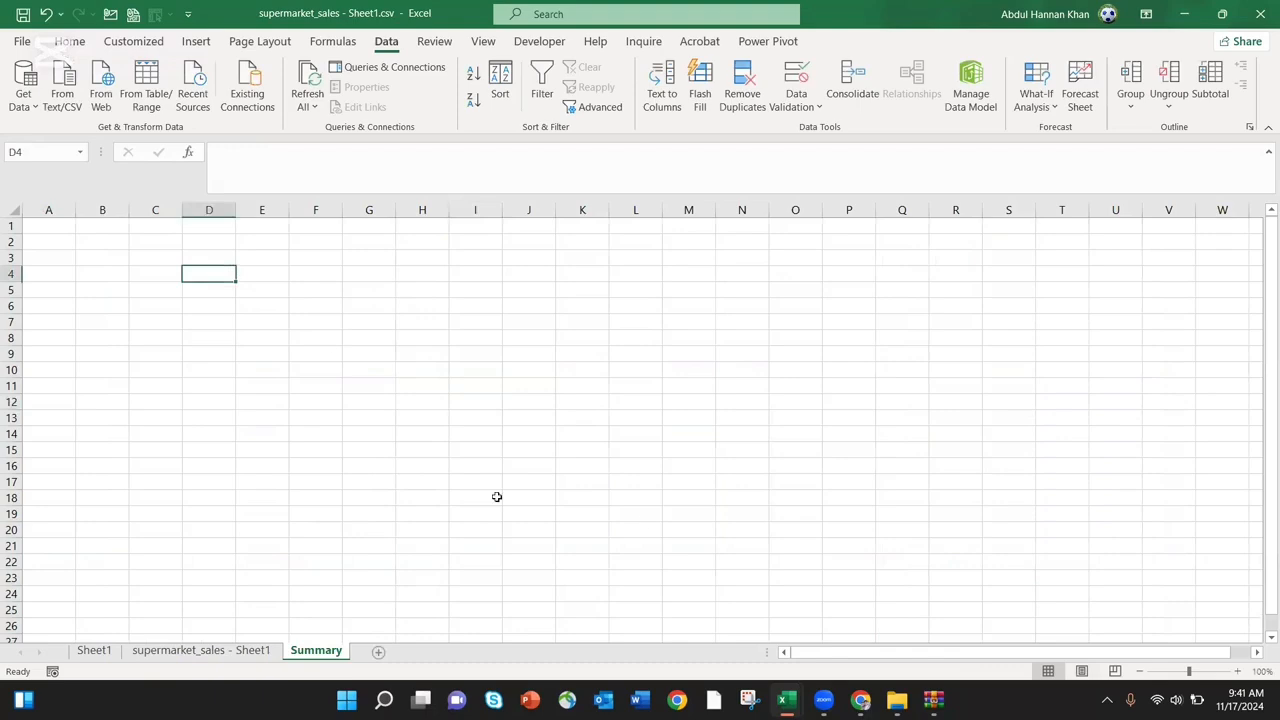
Switch to the Excel Training Outline workbook, read through the topics, and highlight the Vlookup and Pivot Table rows
mouse_move(786, 699)
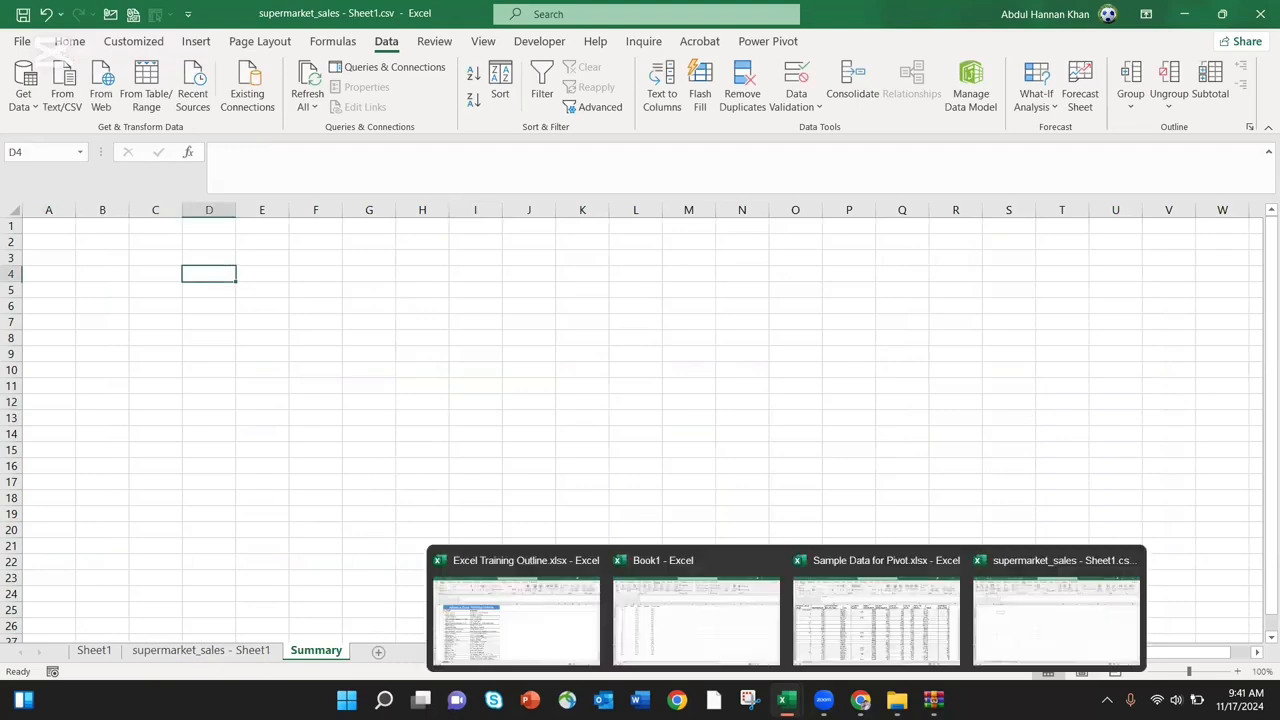
left_click(585, 640)
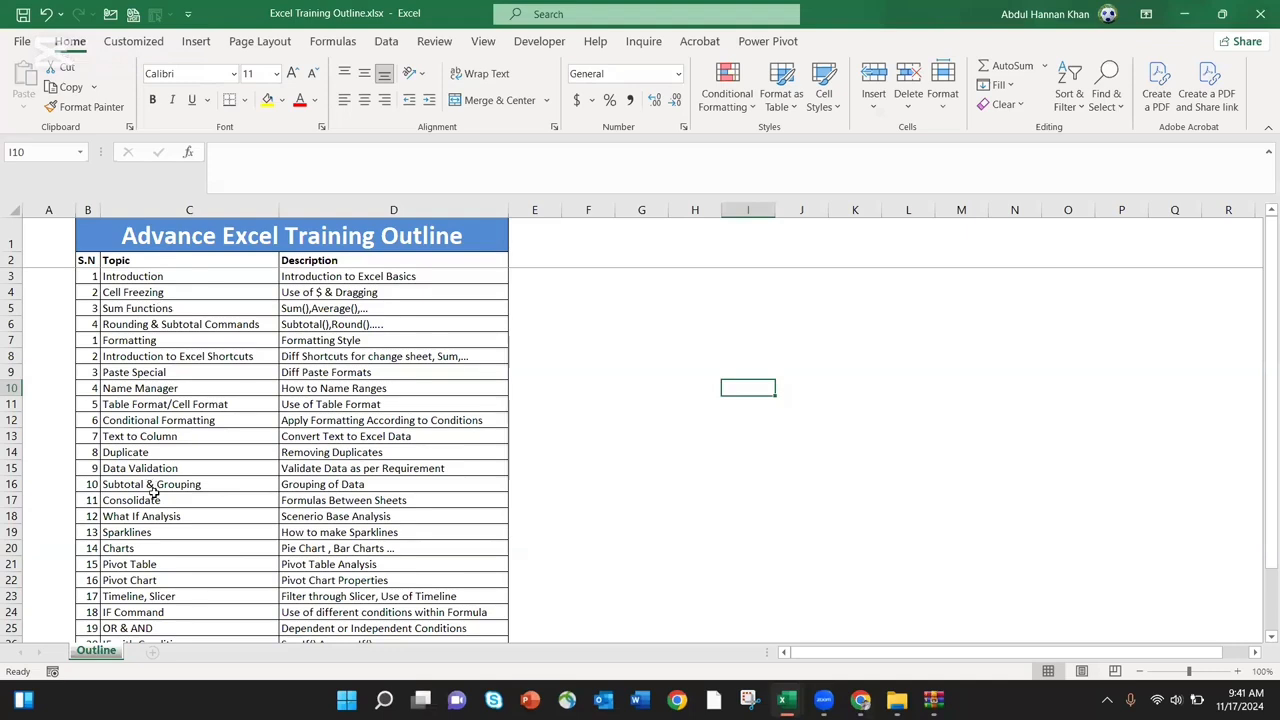
scroll(167, 527, "down", 3)
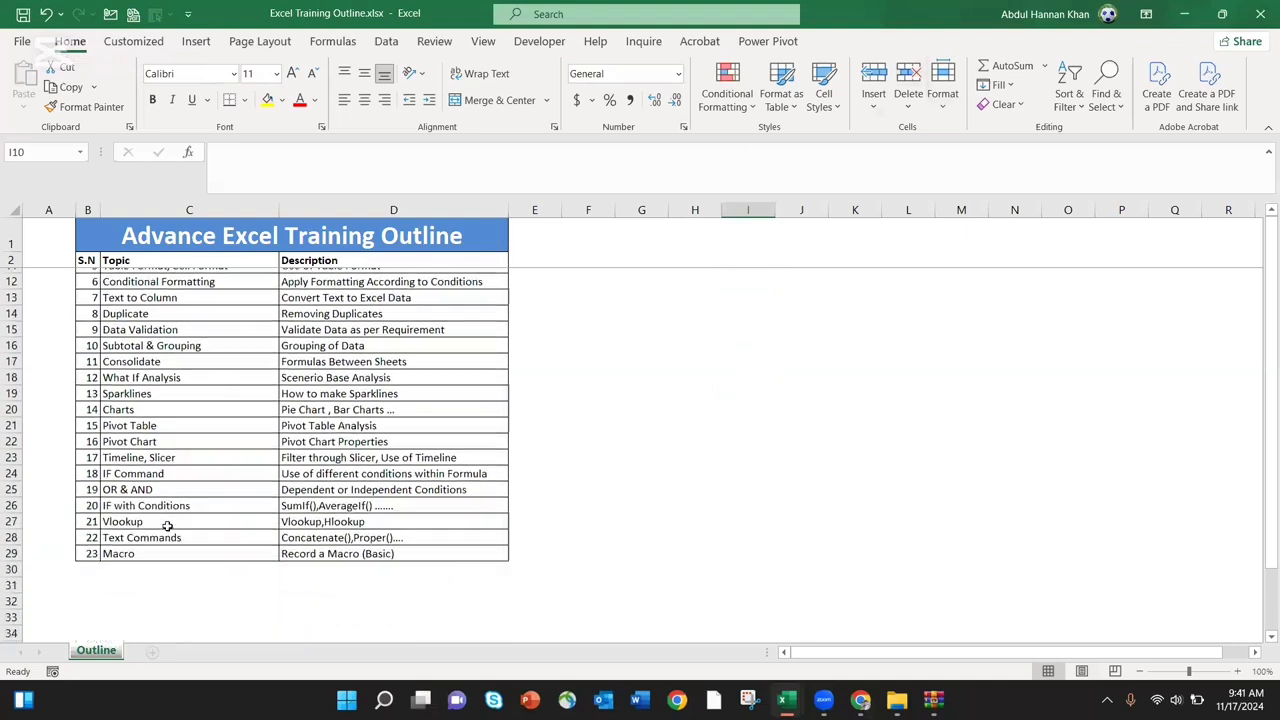
scroll(167, 527, "up", 1)
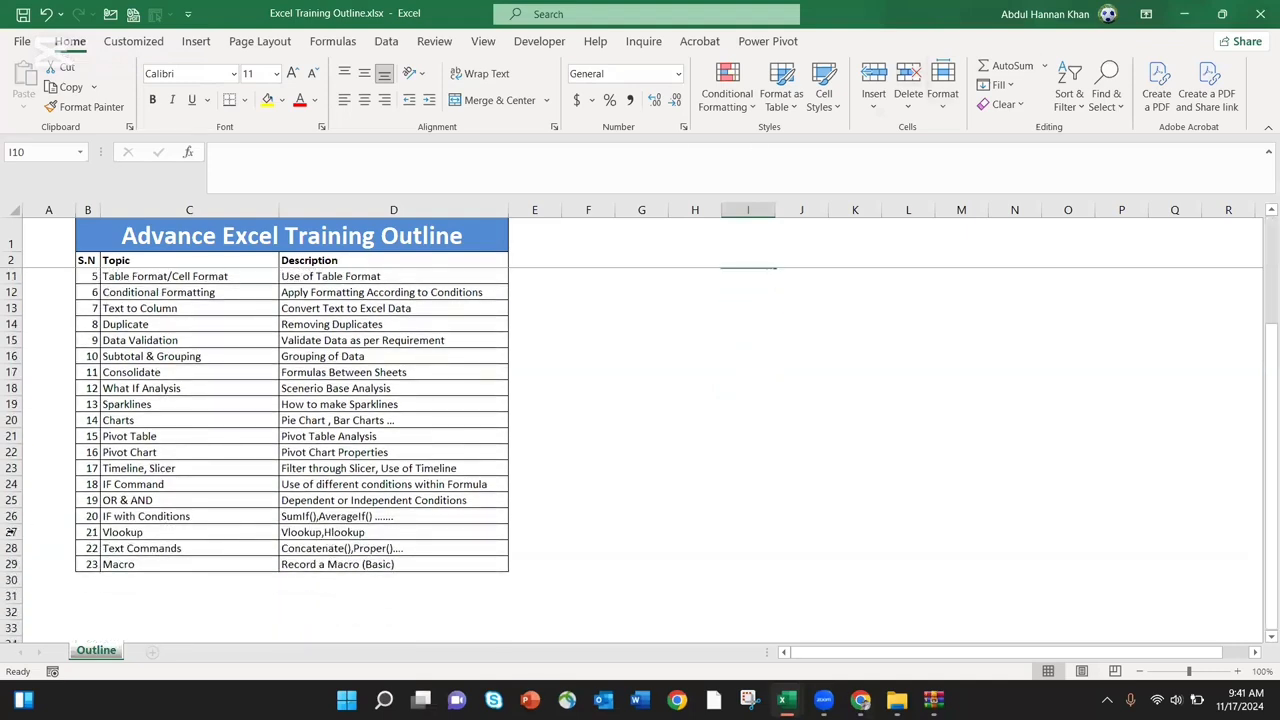
left_click(12, 532)
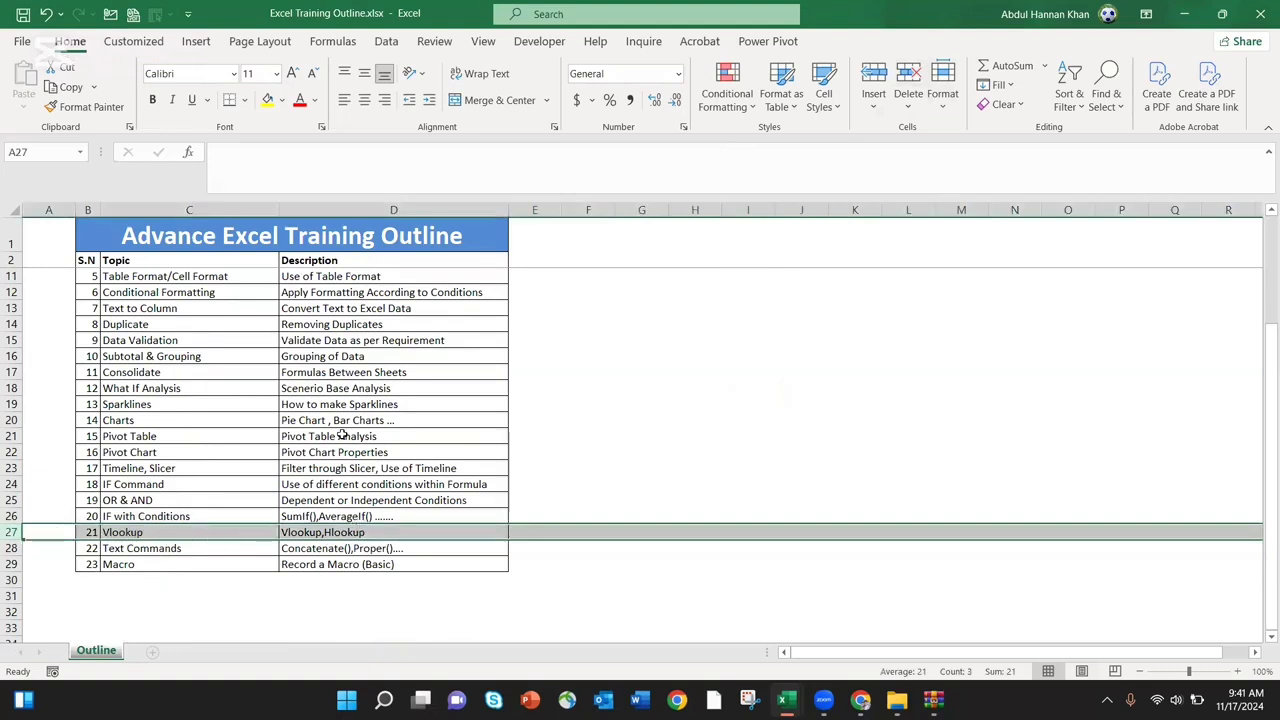
left_click(12, 436, "ctrl")
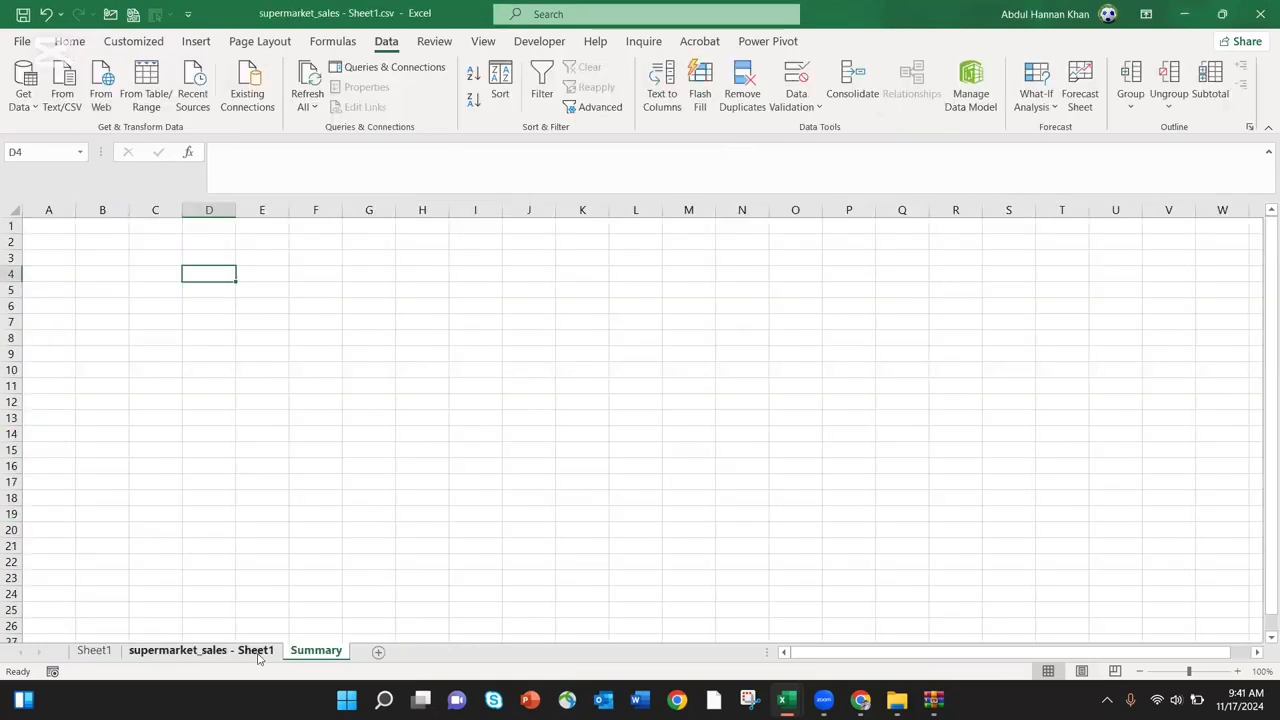
Return to the PivotTable on Sheet1 of supermarket_sales, search its fields for "to", and add Total to the values
left_click(200, 651)
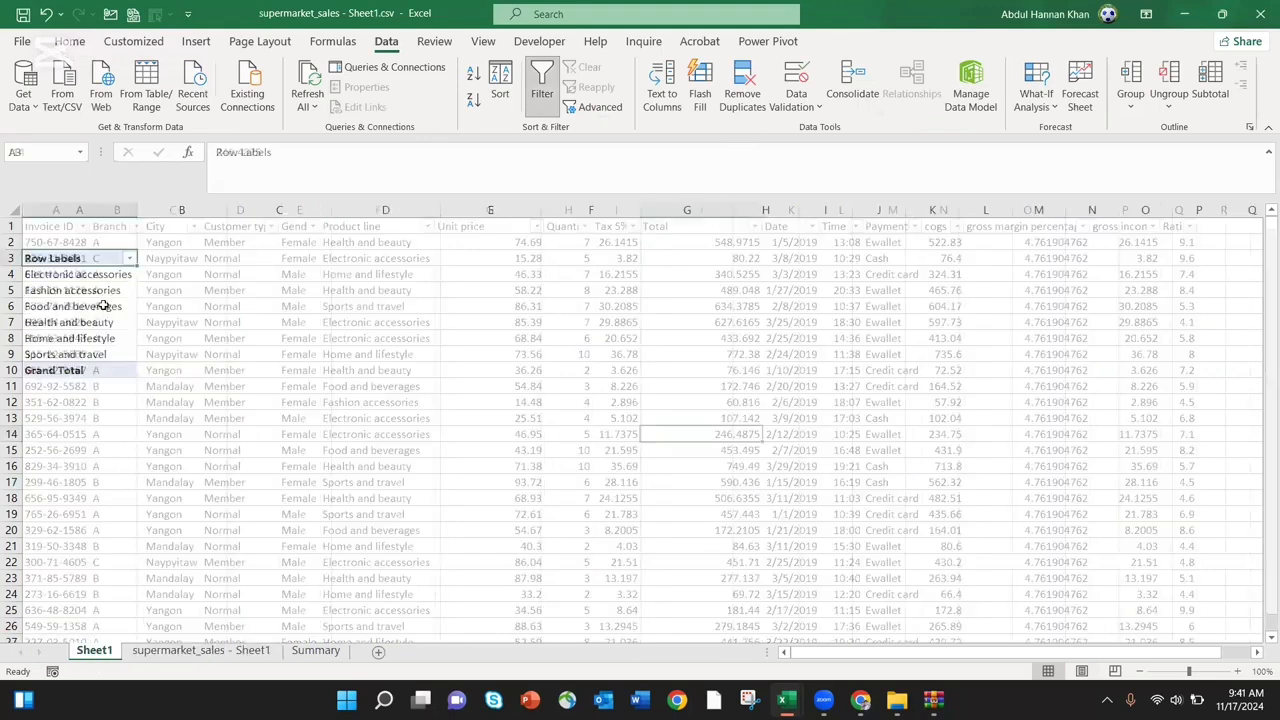
left_click(103, 307)
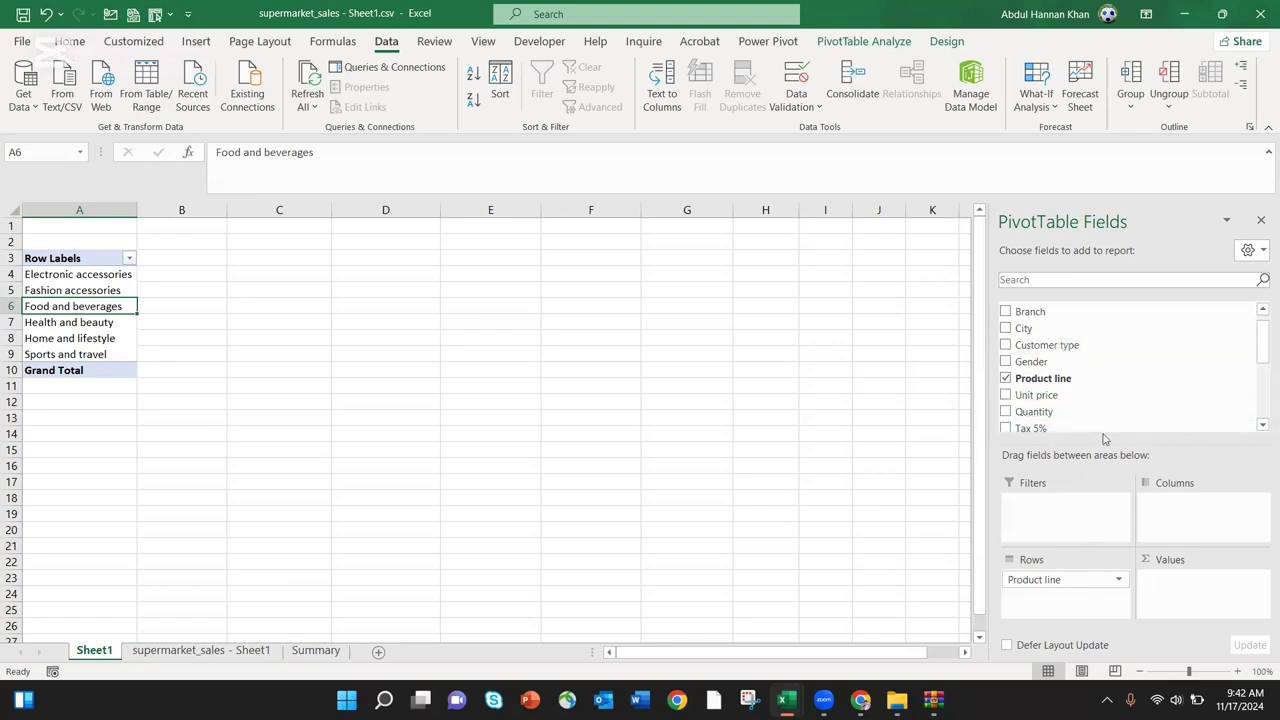
left_click(1058, 281)
type("to")
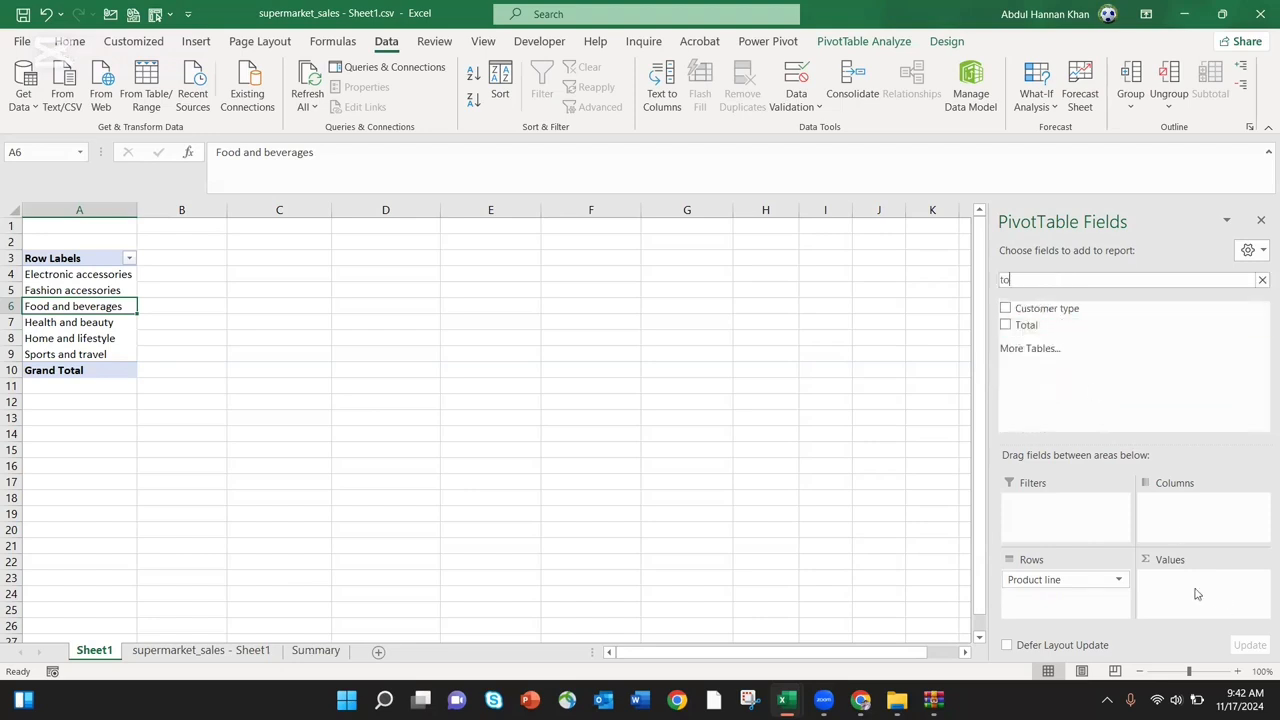
left_click(1005, 325)
left_click(1032, 281)
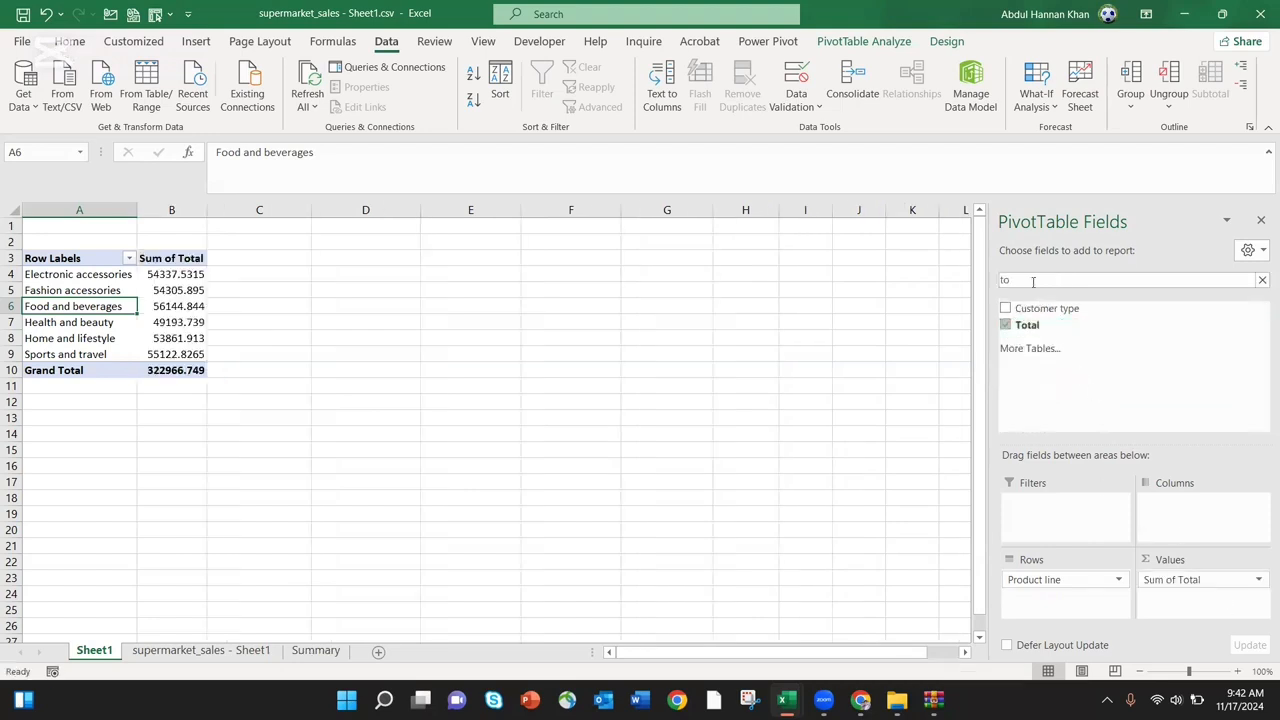
Clear the PivotTable field search and place the Branch field in the columns area
key("BackSpace")
key("BackSpace")
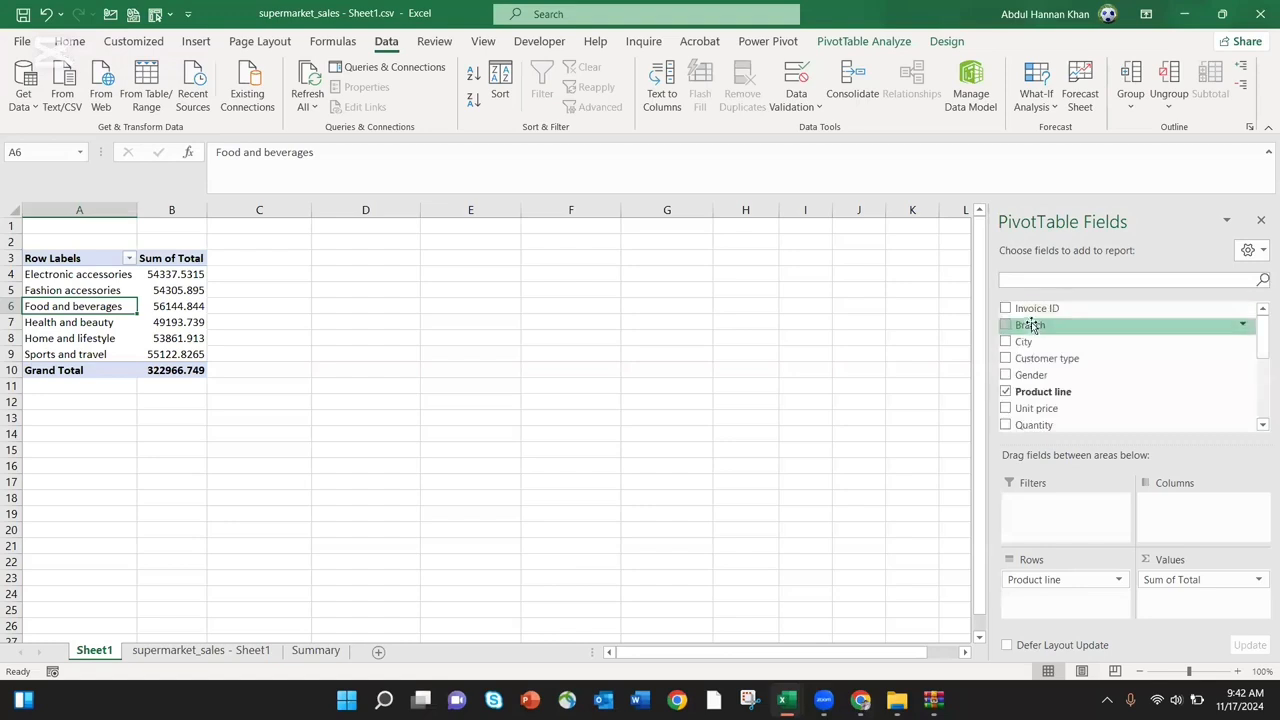
left_click_drag(1030, 325, 1205, 520)
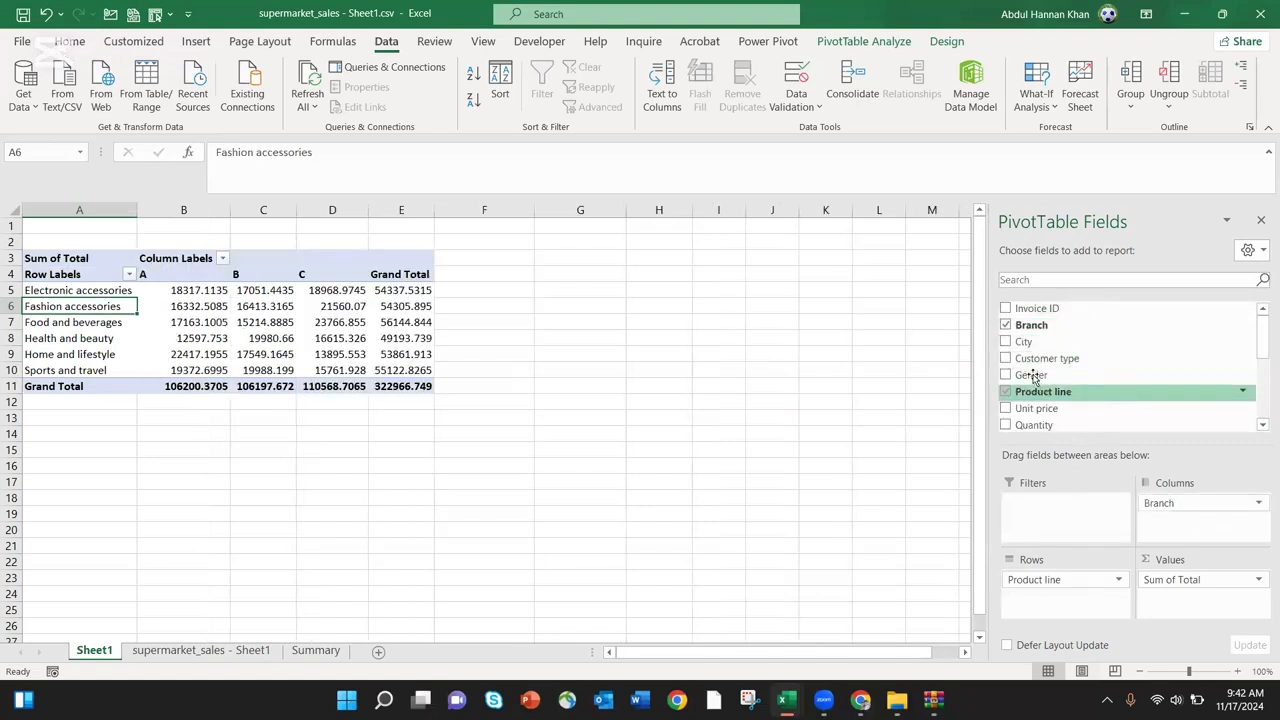
Add Gender as a report filter, allow multiple selections and filter the PivotTable to Female only
left_click_drag(1034, 377, 1062, 528)
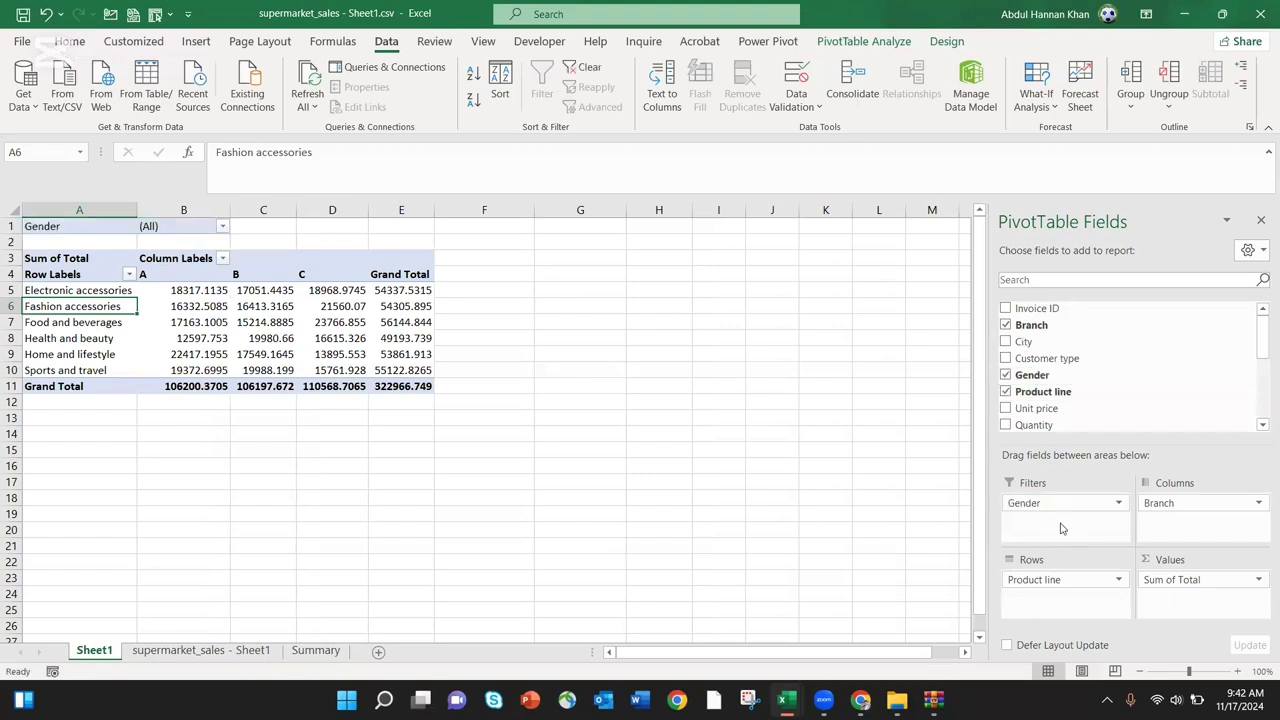
left_click(223, 228)
left_click(38, 411)
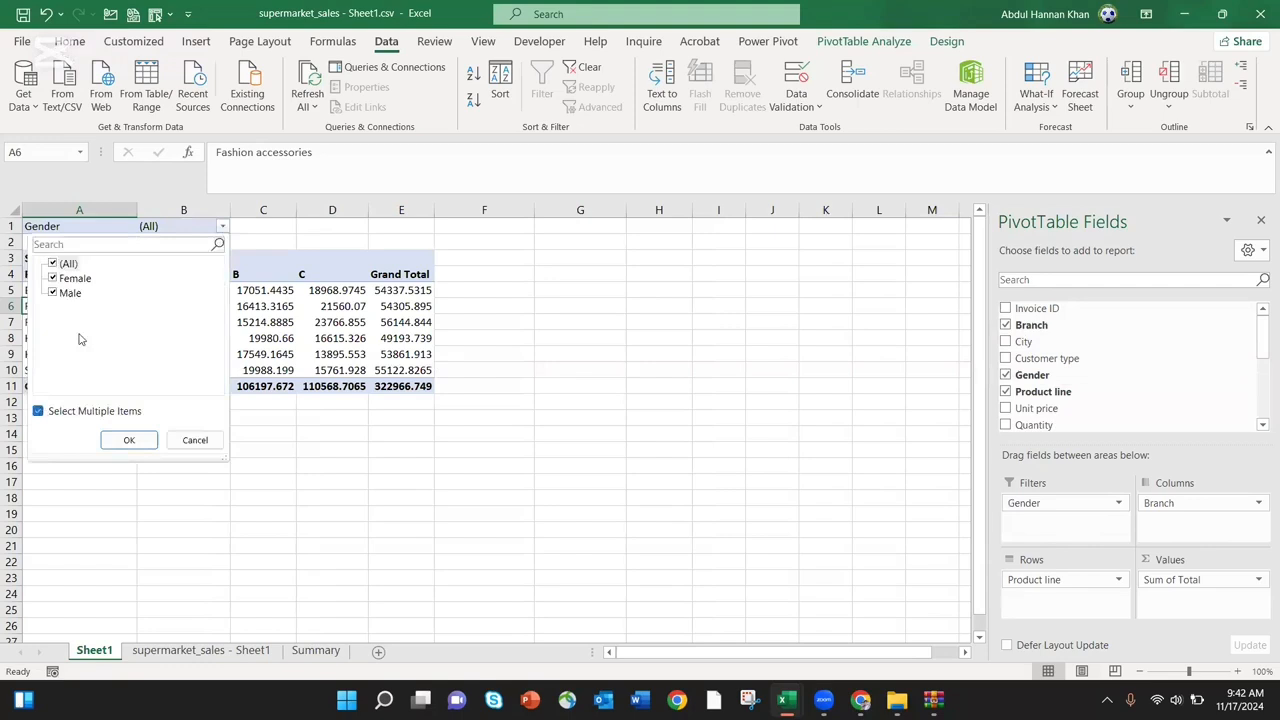
left_click(53, 293)
left_click(125, 441)
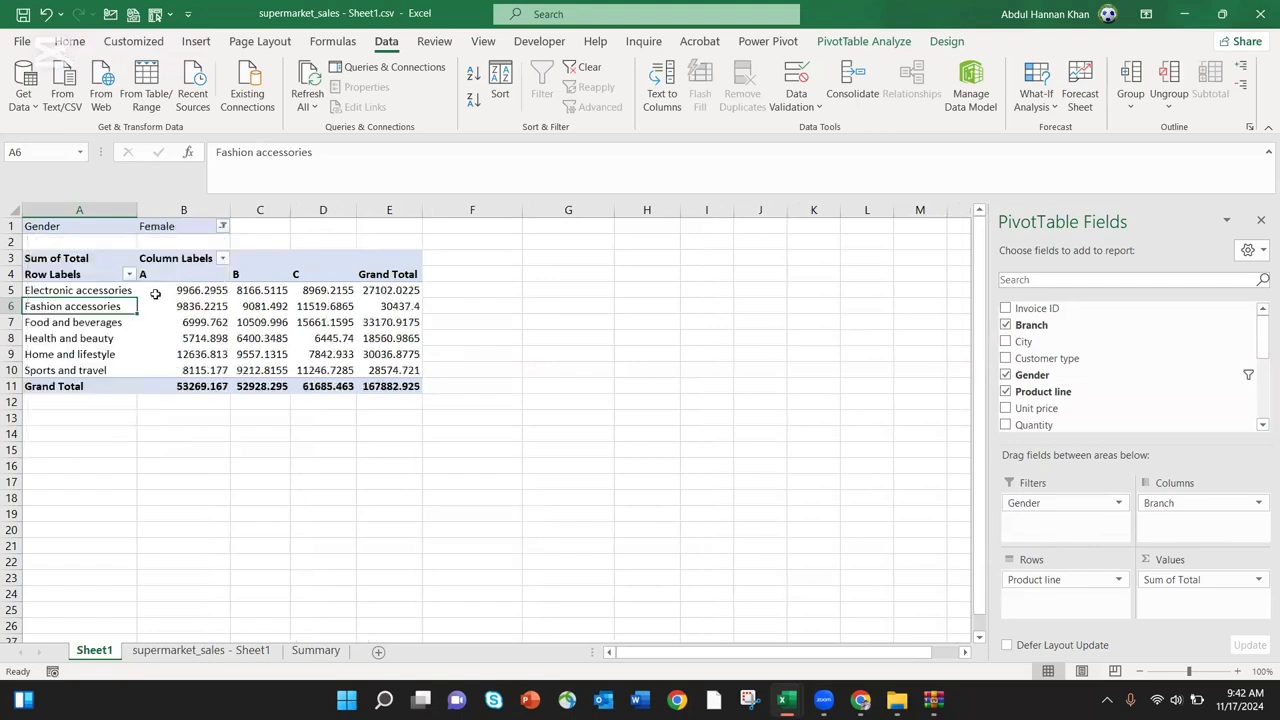
Change the Gender report filter to include Male and exclude Female
left_click_drag(1047, 358, 749, 517)
left_click(223, 228)
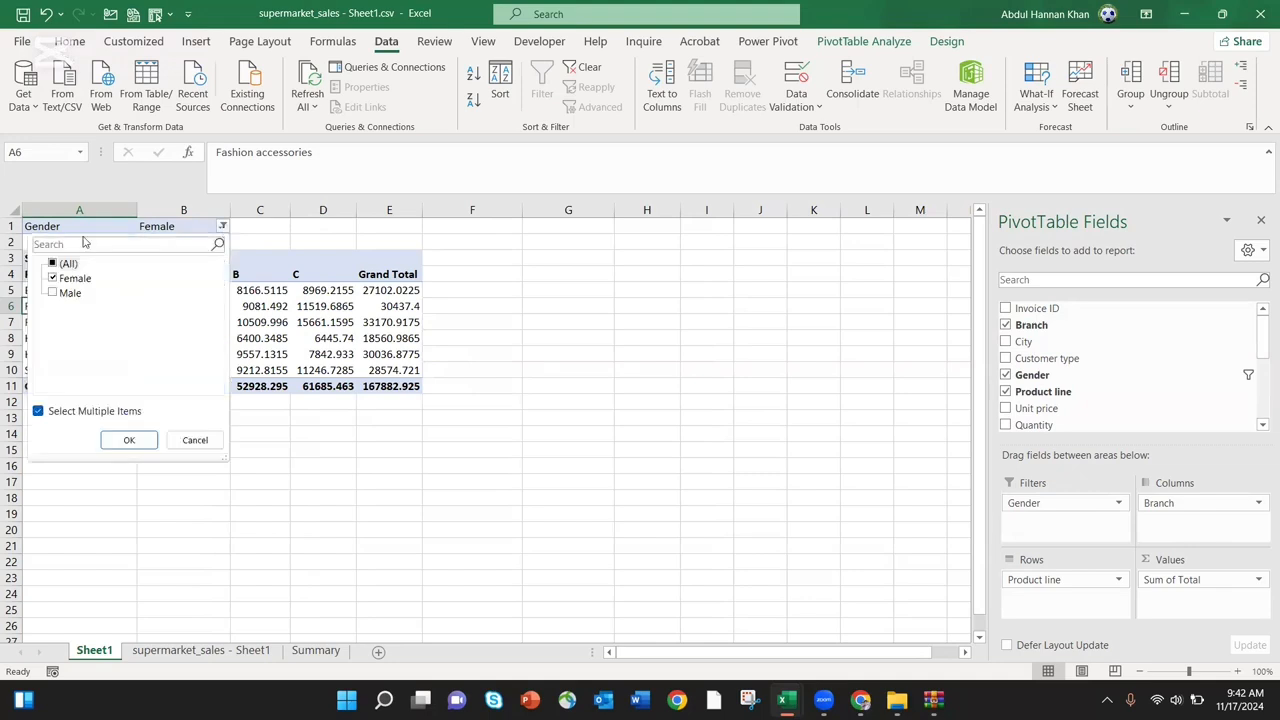
left_click(52, 293)
left_click(52, 278)
left_click(129, 440)
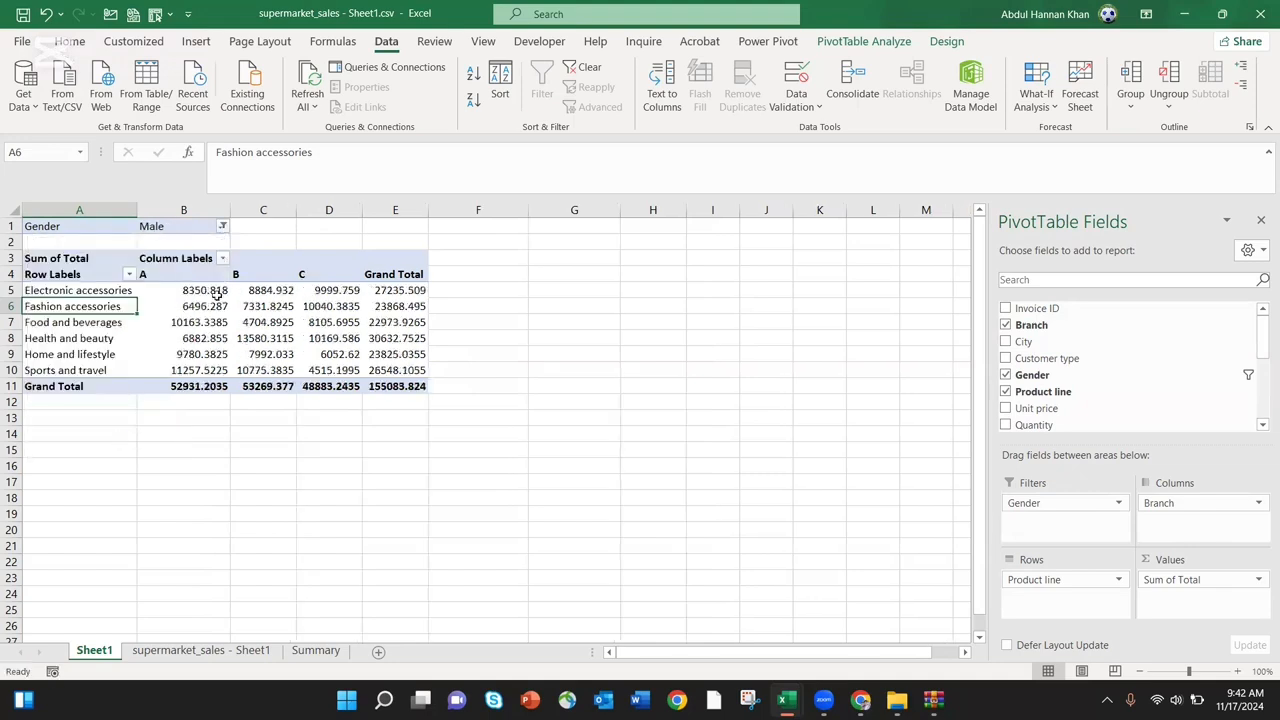
Reset the PivotTable's Gender filter to include all items
left_click(224, 228)
left_click(60, 266)
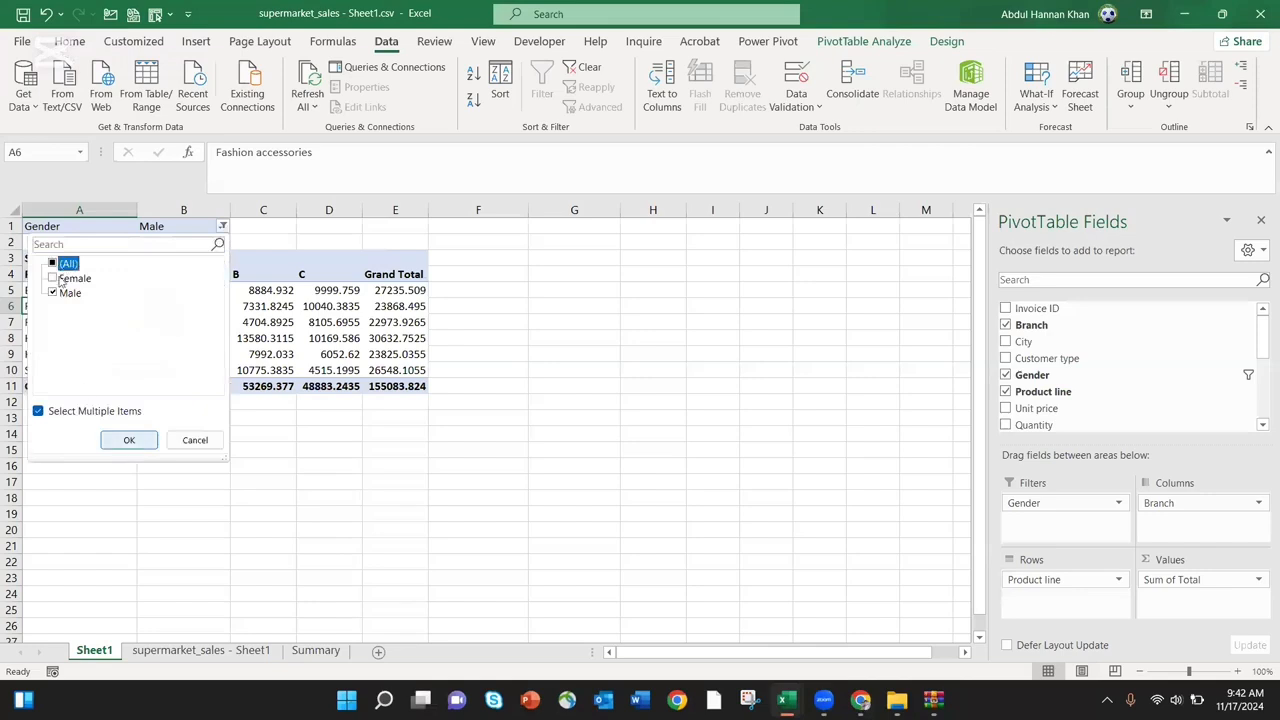
left_click(52, 264)
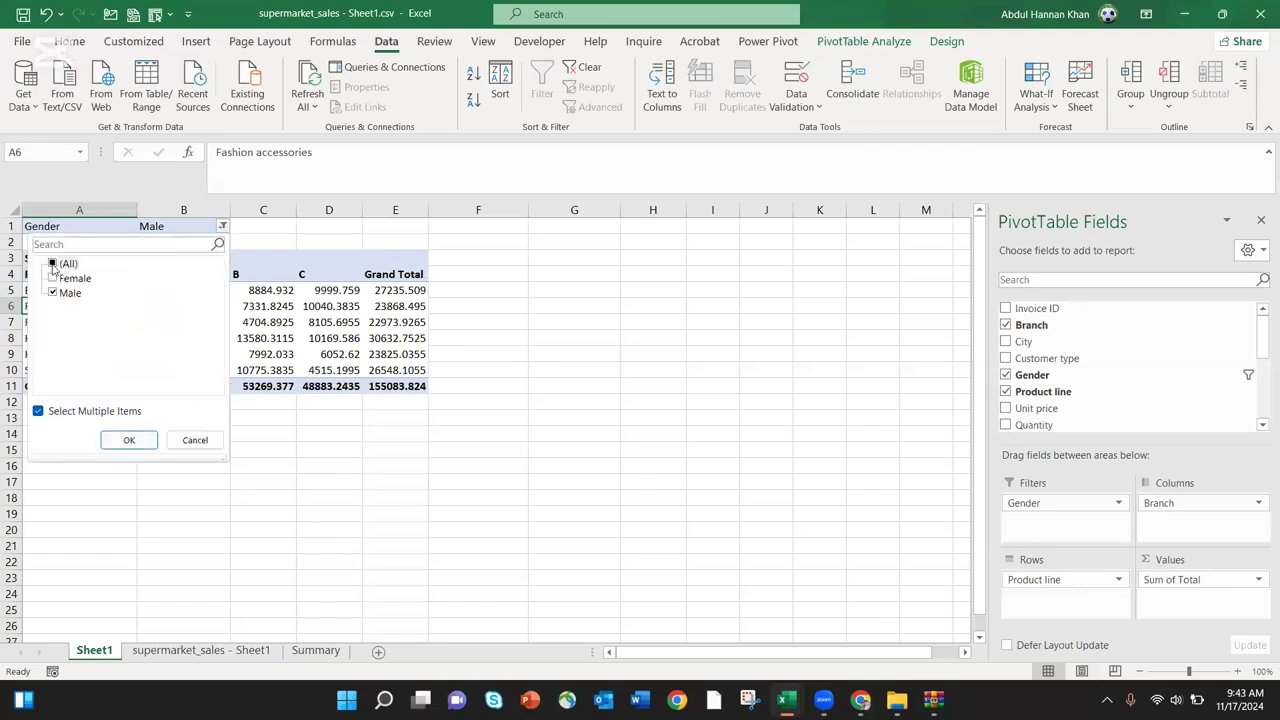
left_click(129, 440)
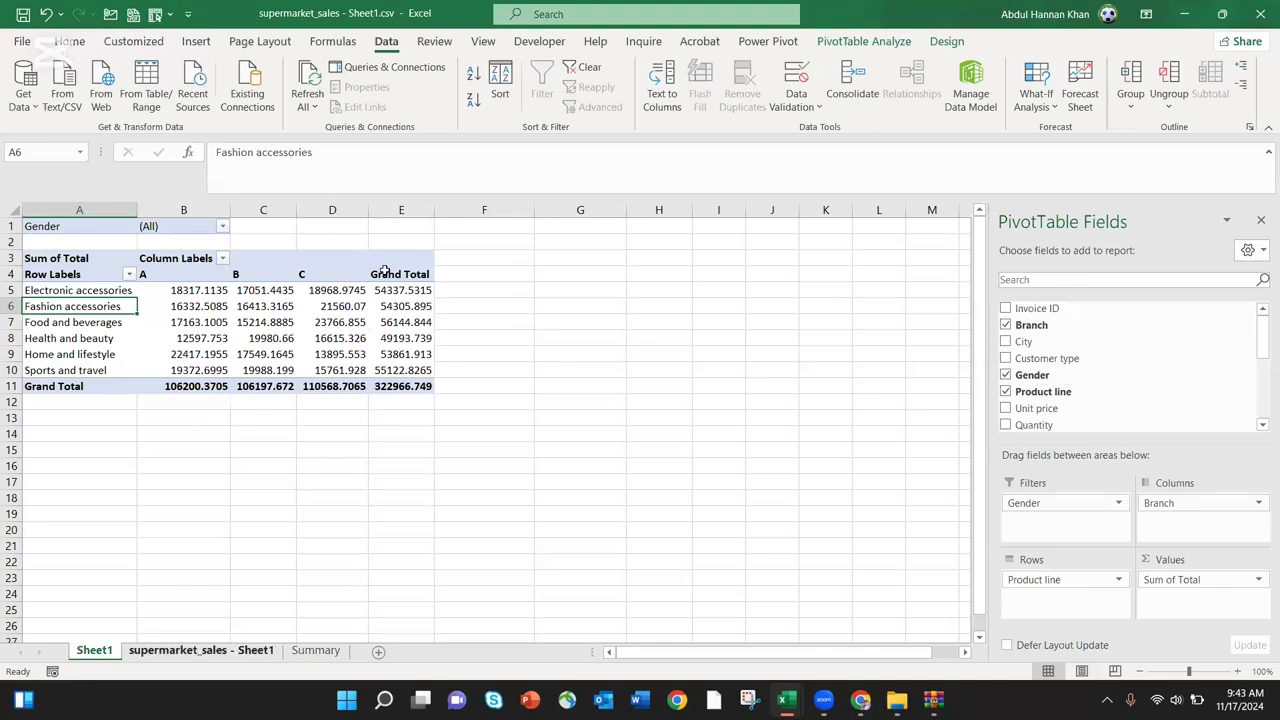
Review the filter choices of the Customer type, City and Payment columns on the supermarket_sales sheet
key("ctrl+Page_Down")
left_click(273, 227)
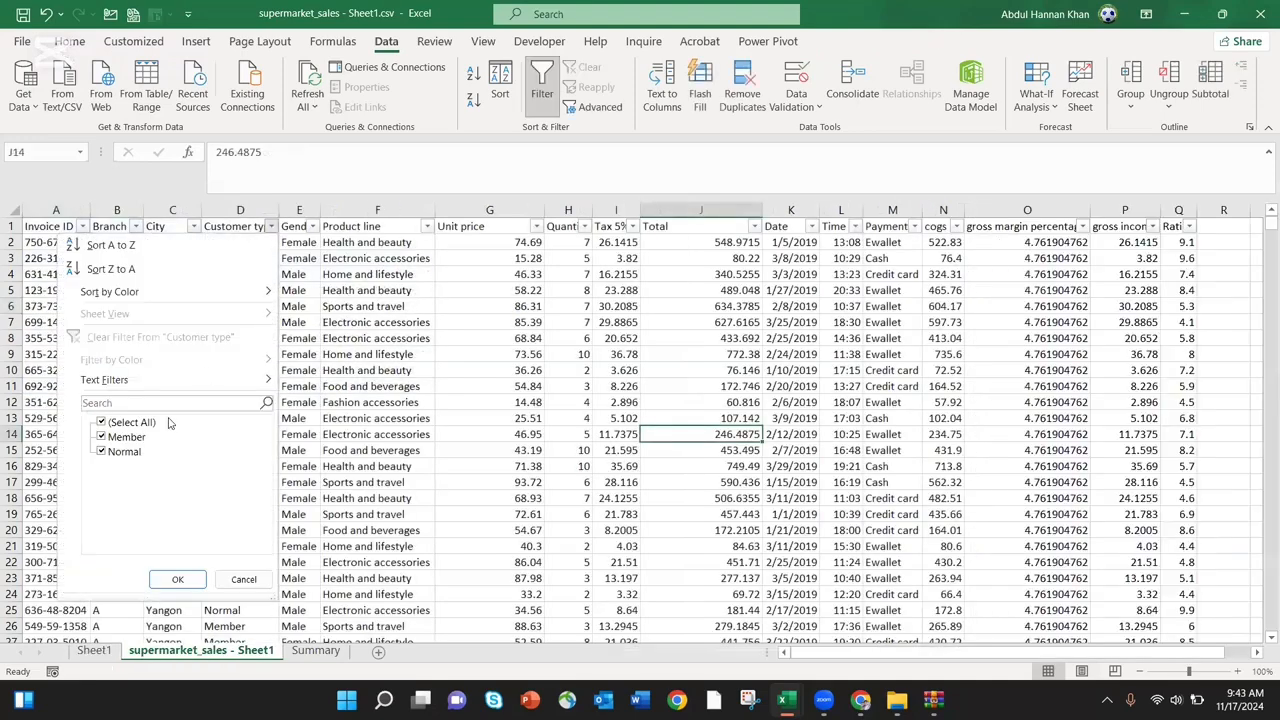
left_click(178, 579)
left_click(193, 227)
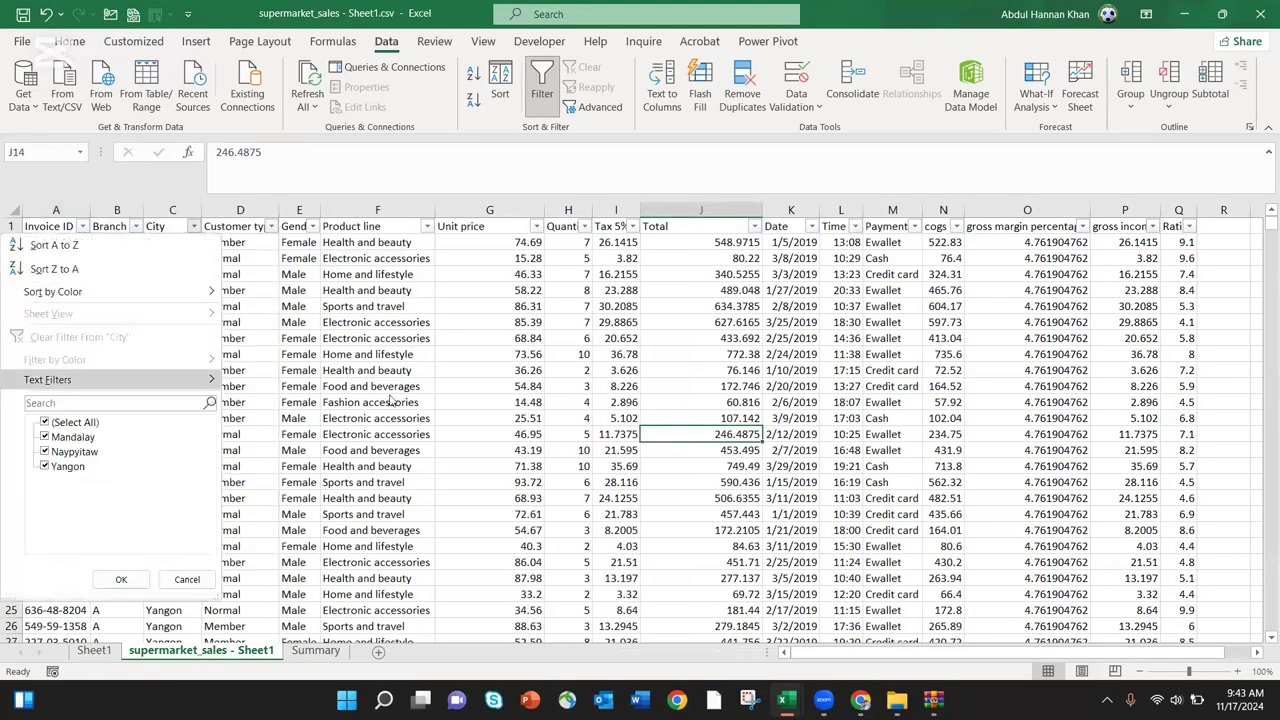
left_click(178, 590)
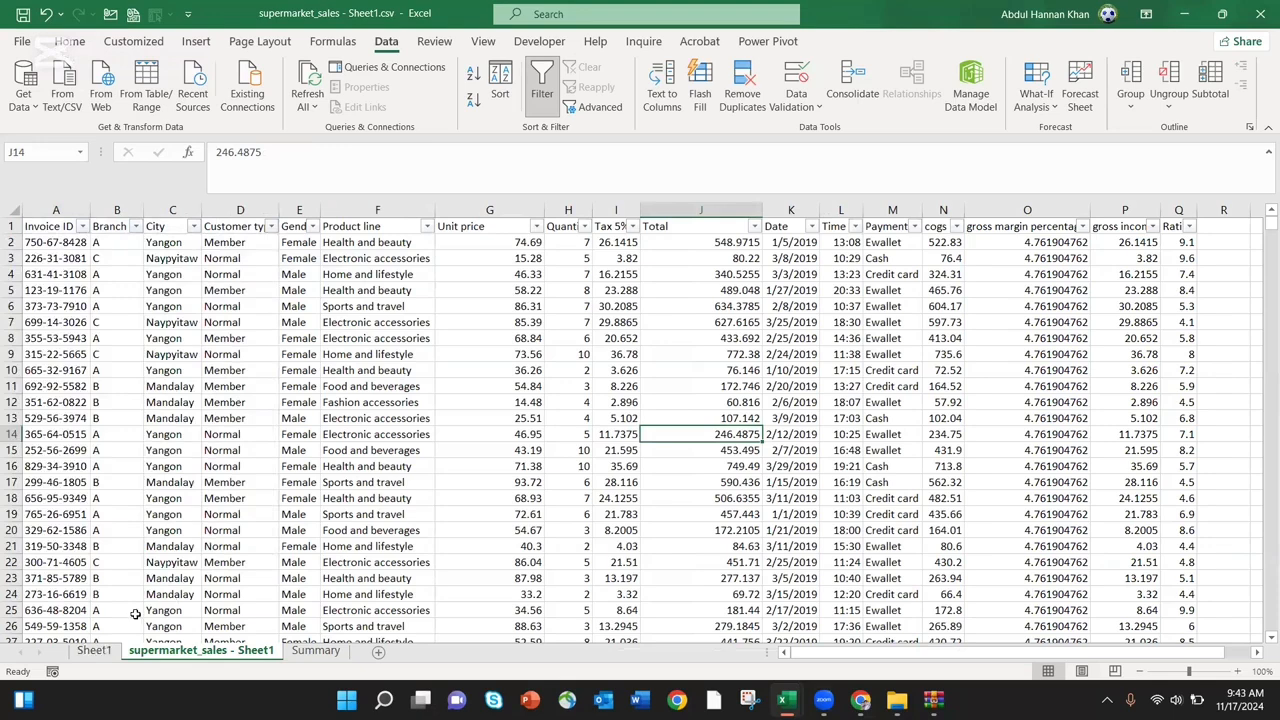
left_click(914, 226)
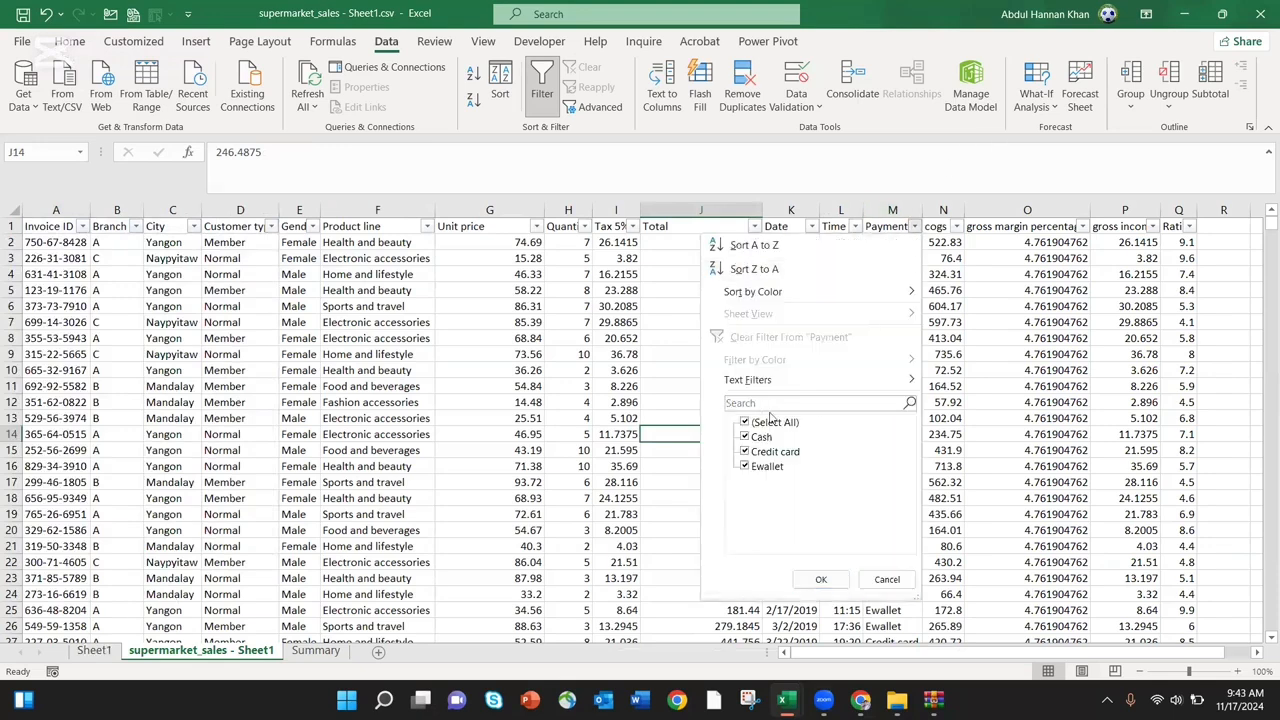
Return to Sheet1, remove Gender from the PivotTable, search the fields for "pay" and add Payment as the report filter
left_click(100, 650)
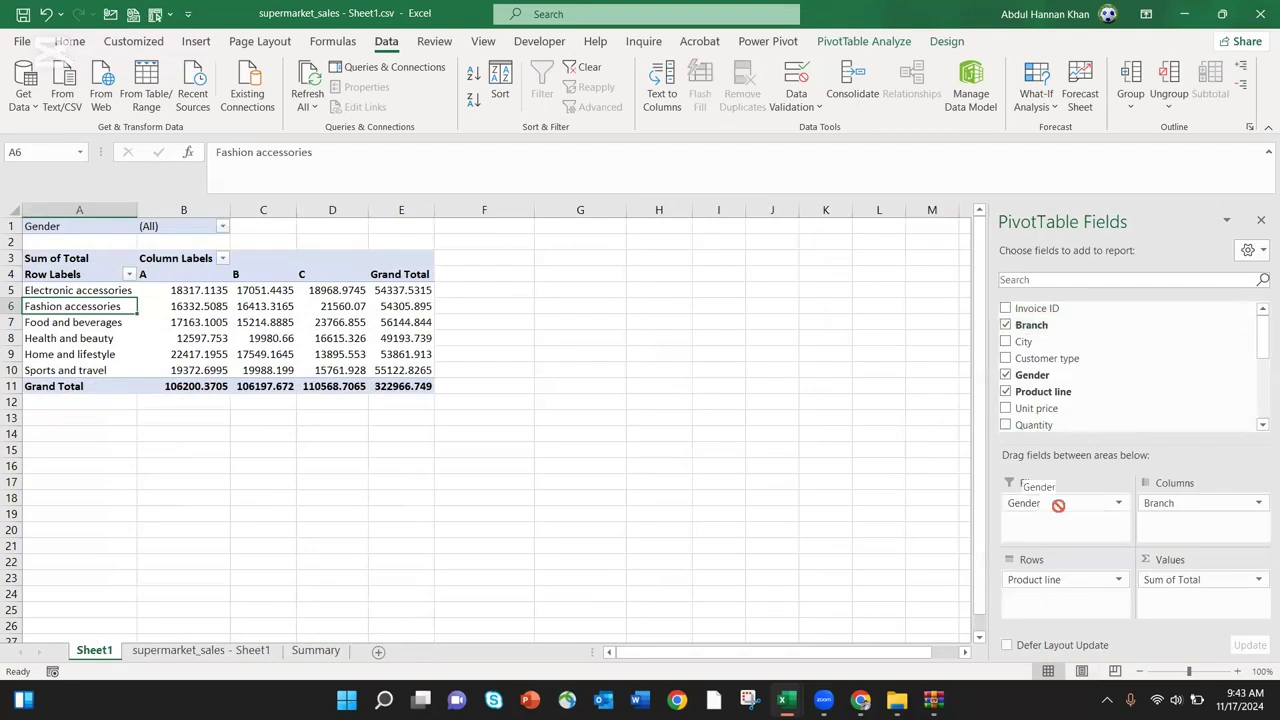
left_click(1040, 375)
left_click(1060, 280)
type("pa")
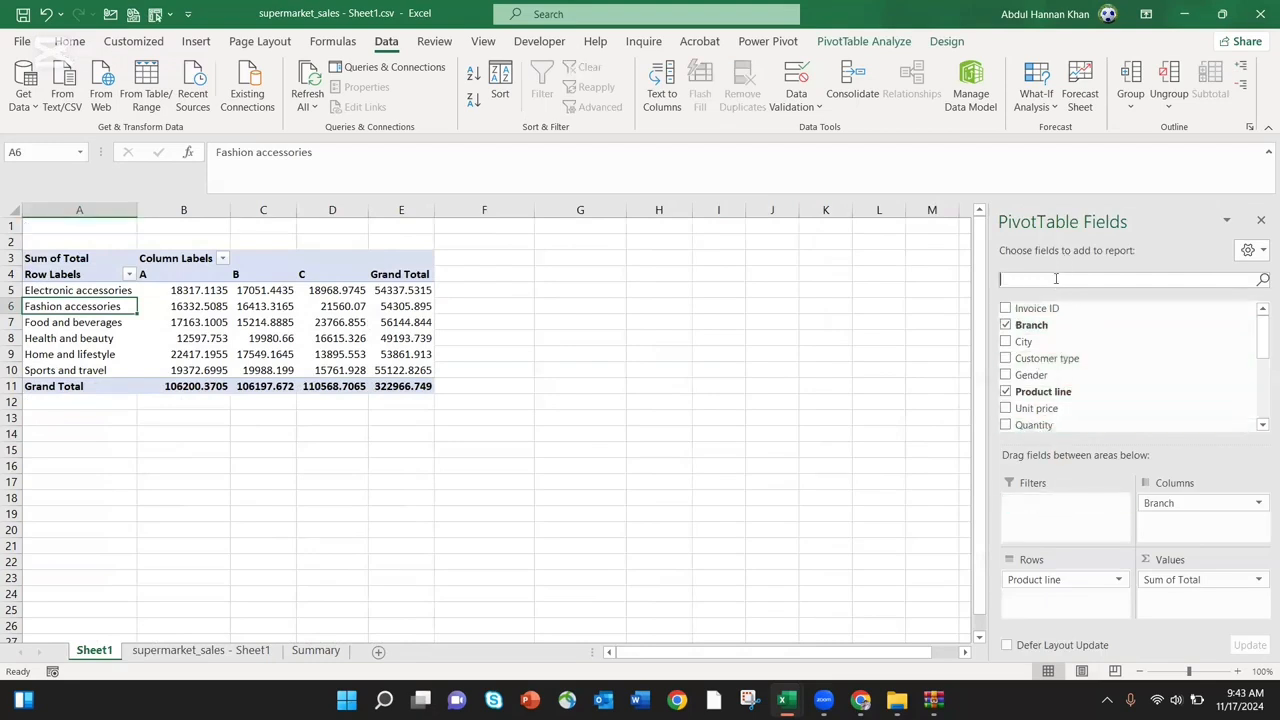
type("y")
left_click_drag(1033, 313, 1087, 528)
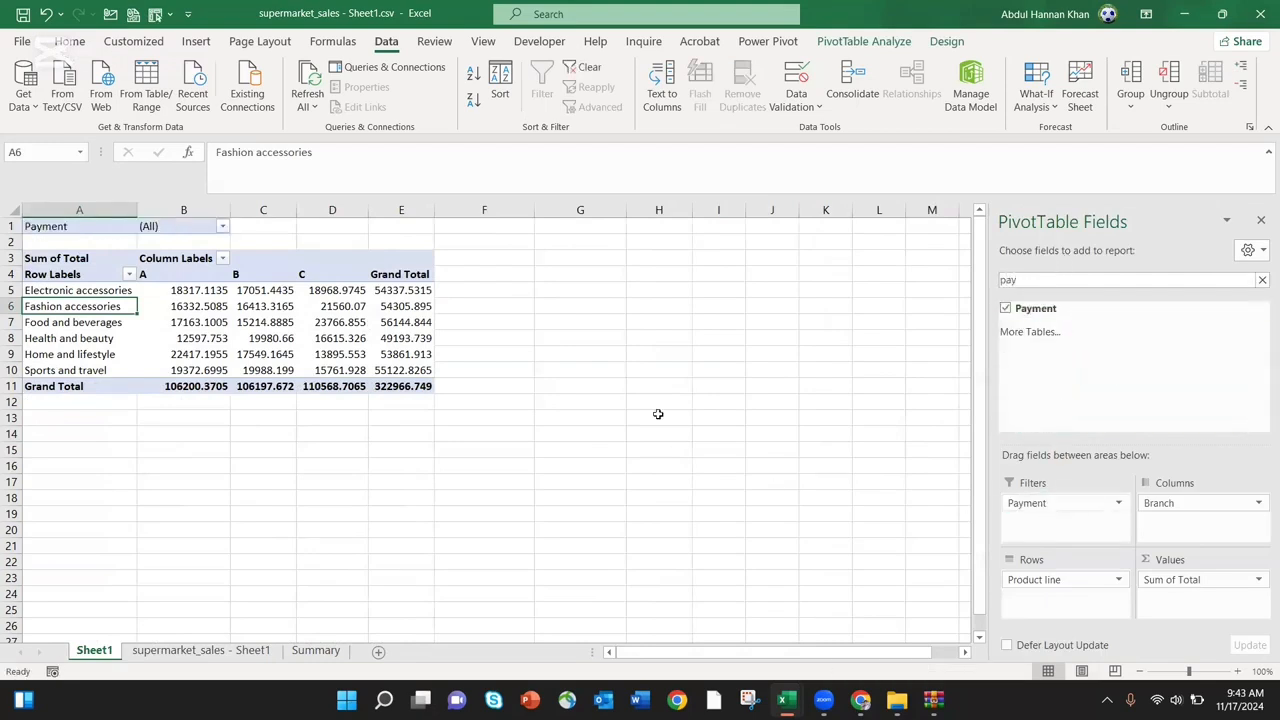
Allow multiple selections in the Payment report filter and exclude Credit card
left_click(222, 226)
left_click(38, 411)
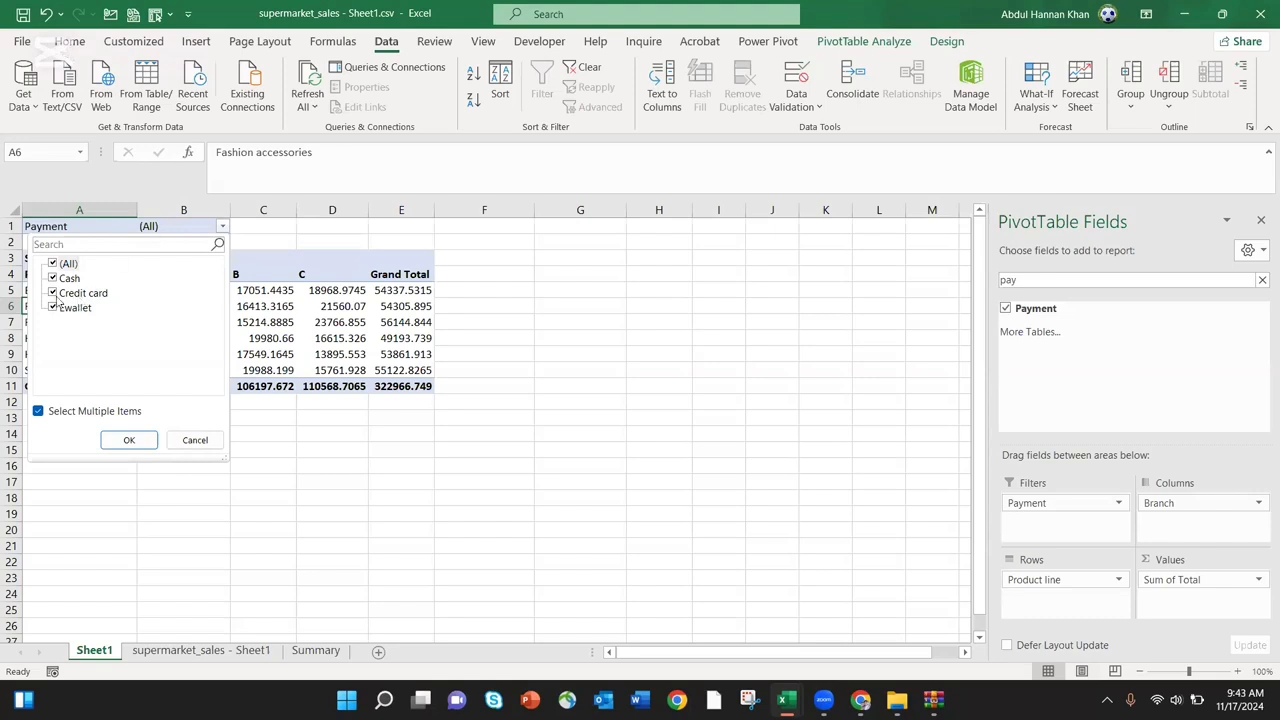
left_click(53, 293)
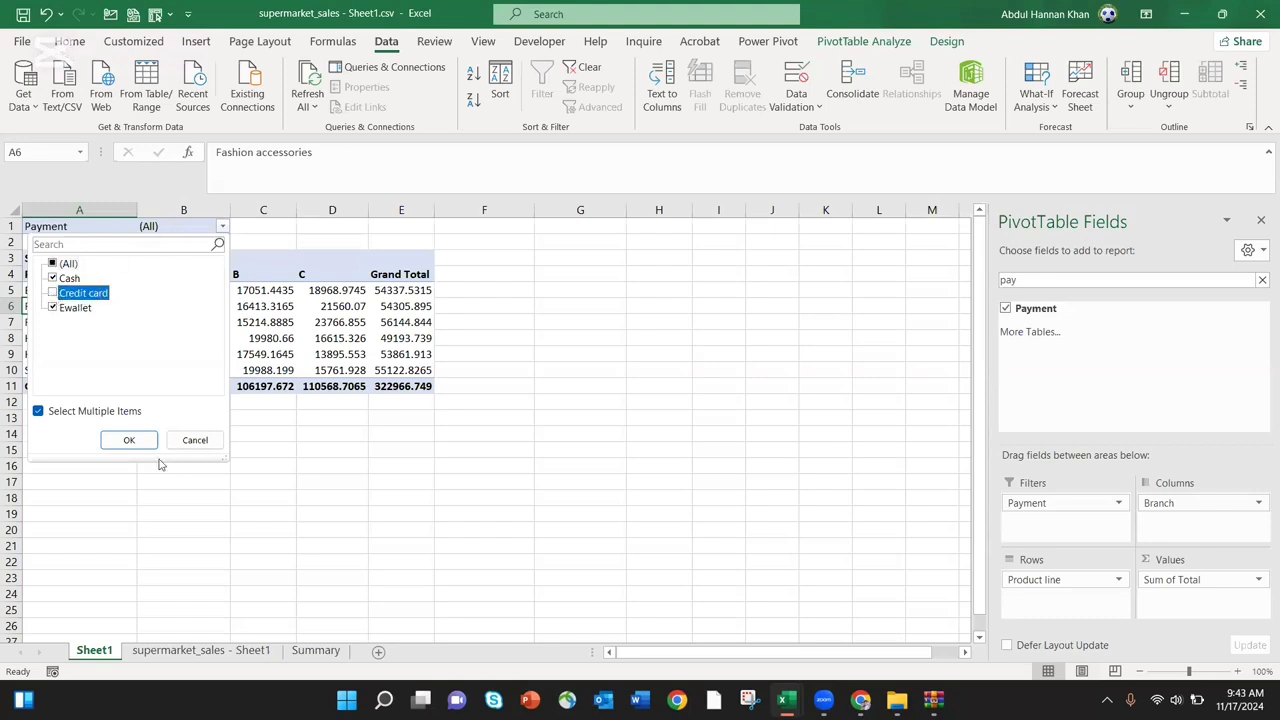
left_click(130, 440)
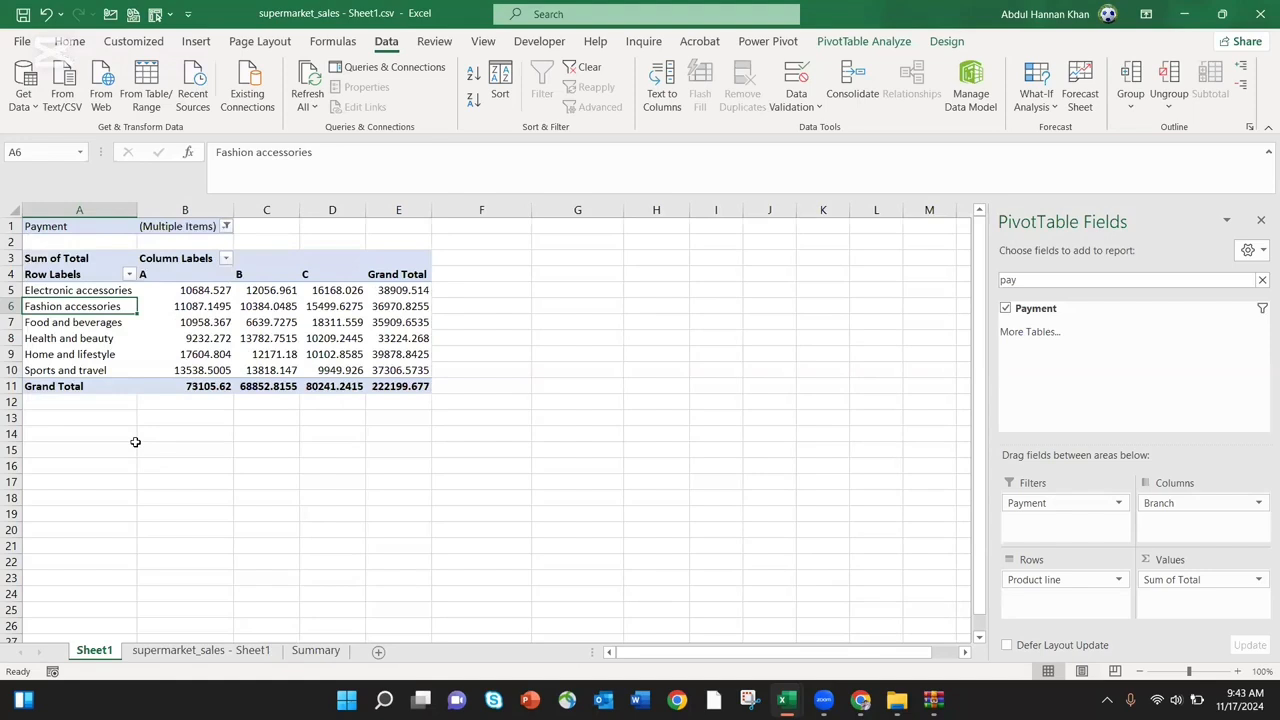
Exclude Ewallet from the Payment report filter as well, leaving only Cash selected
left_click(226, 227)
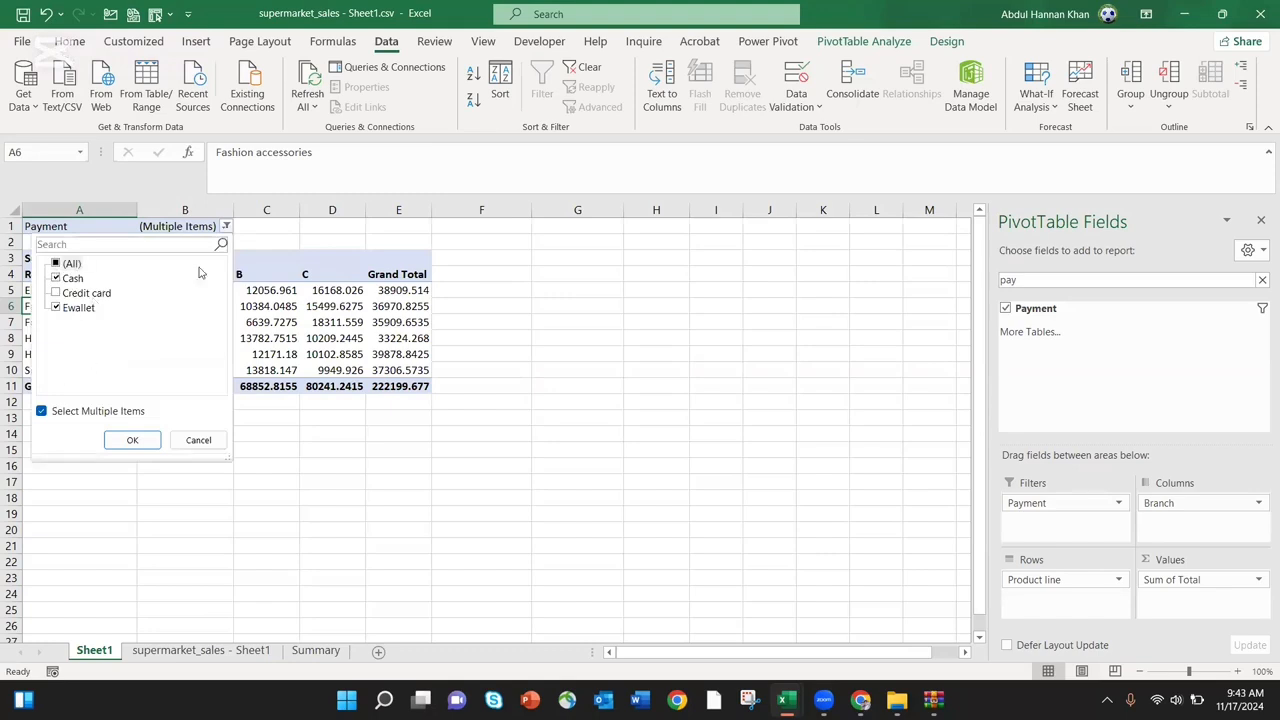
left_click(58, 309)
left_click(132, 440)
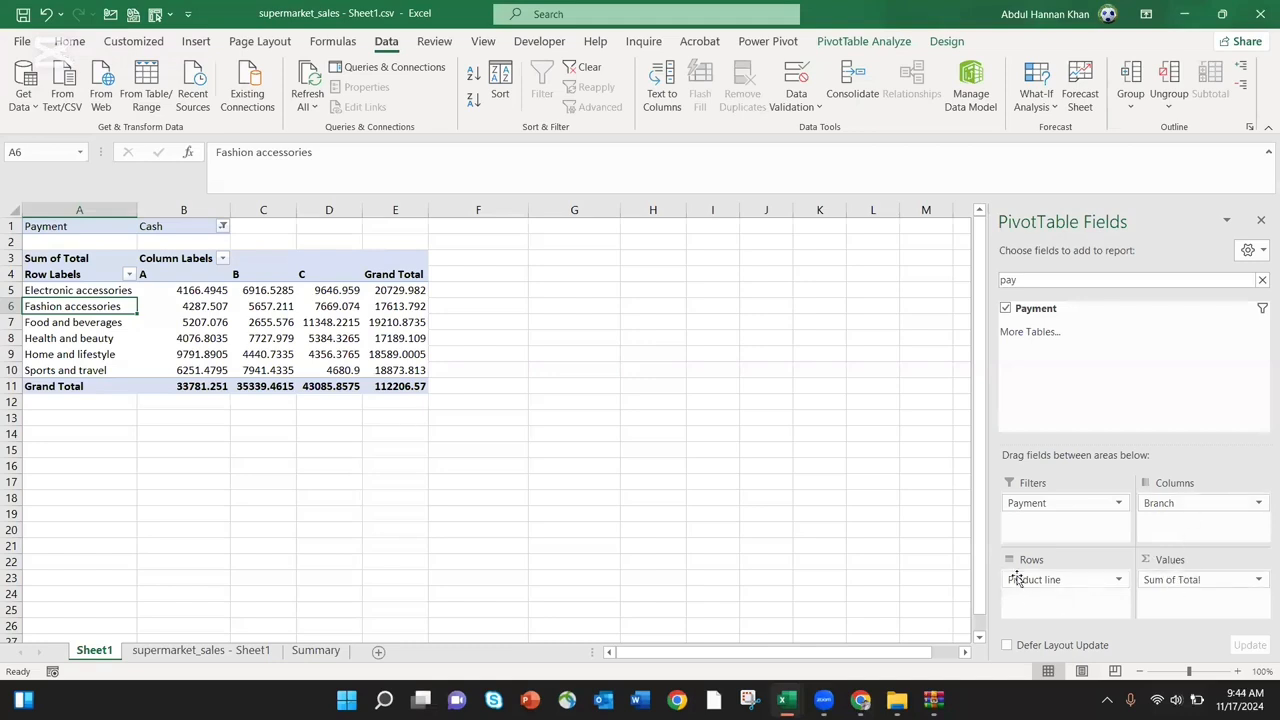
Point out the PivotTable's product line rows and branch columns by selecting rows 5 and 6 and columns C, D and B
left_click(9, 290)
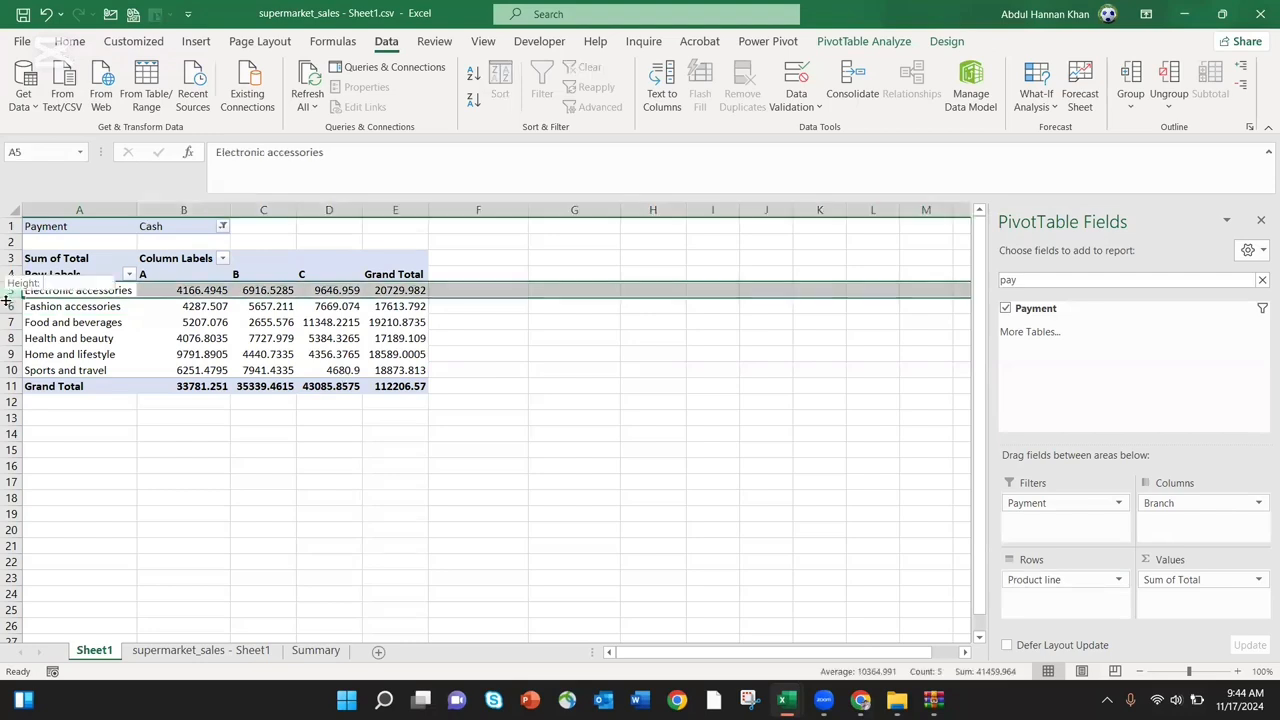
left_click(9, 306)
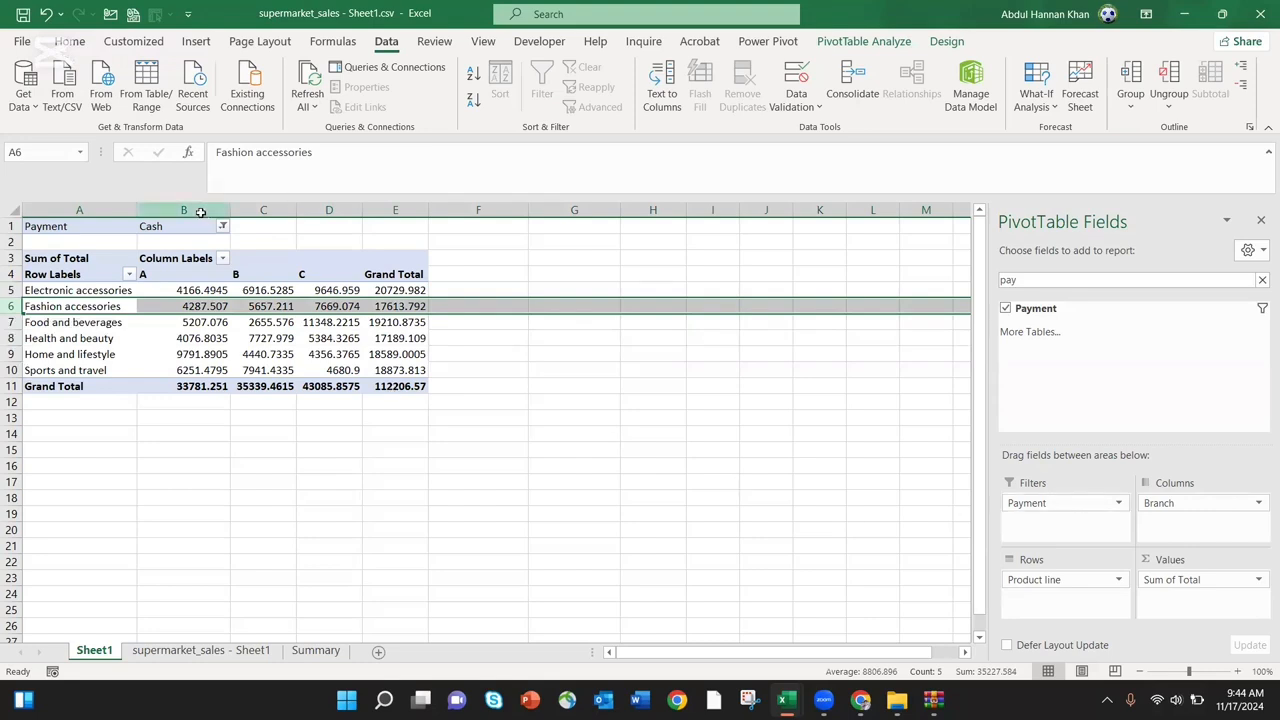
left_click(263, 210)
left_click(350, 210)
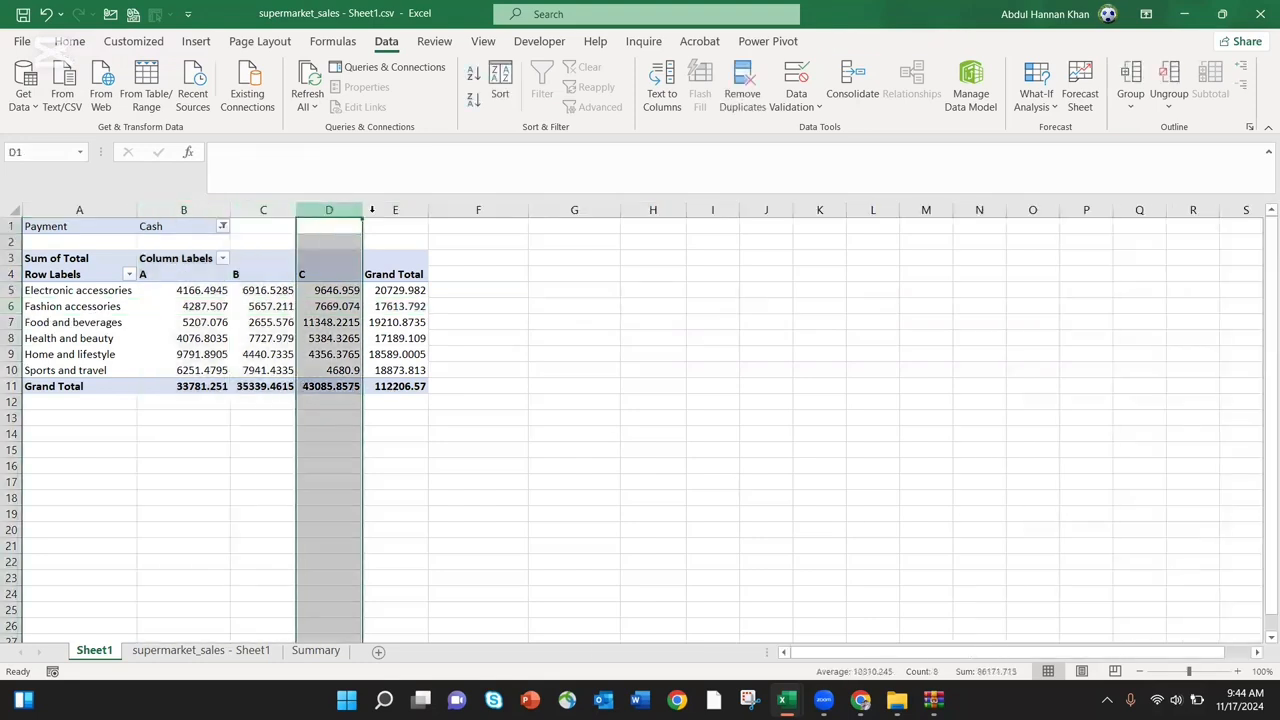
left_click(183, 209)
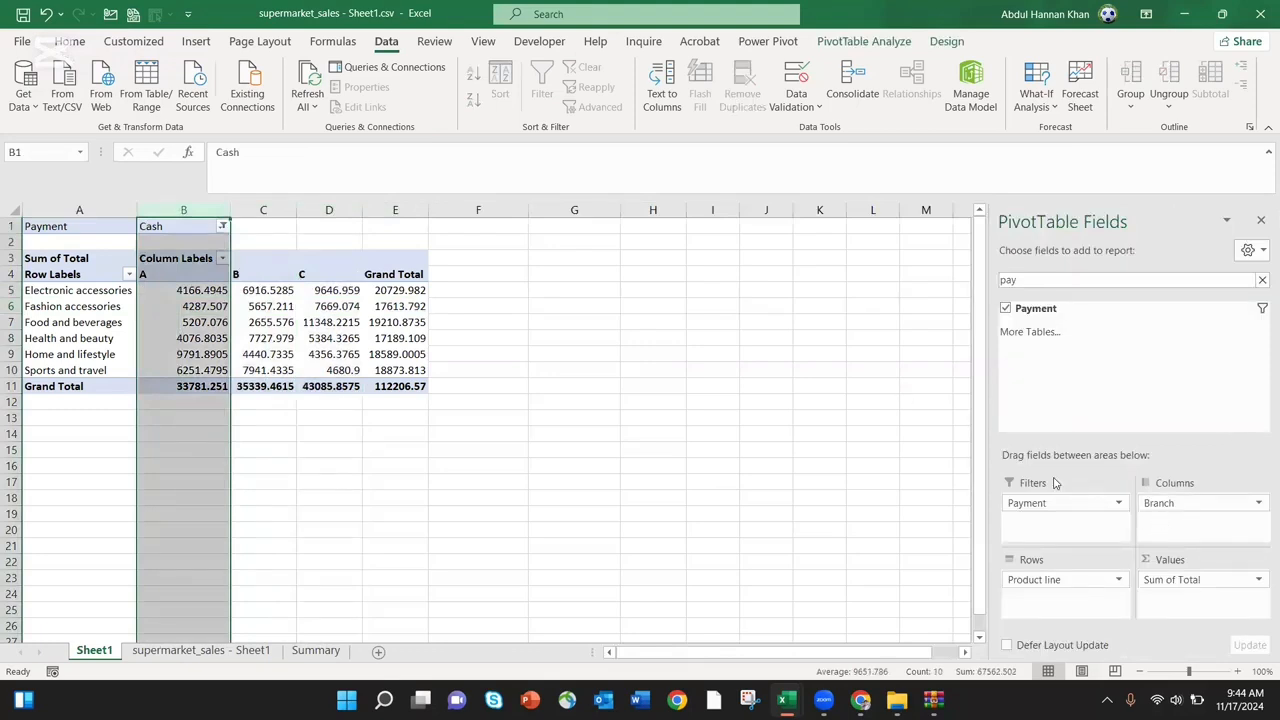
Reset the Payment report filter to include all payment types and select an empty cell below the PivotTable
left_click(222, 228)
left_click(53, 263)
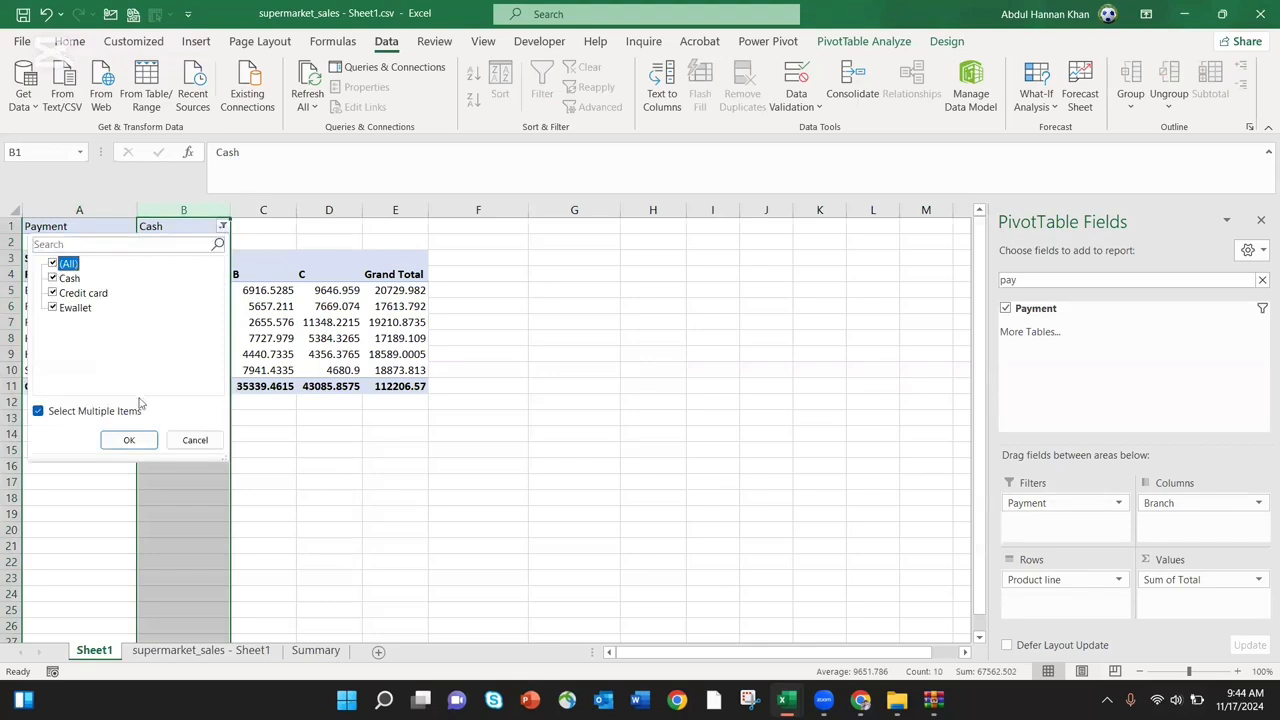
left_click(129, 440)
left_click(323, 483)
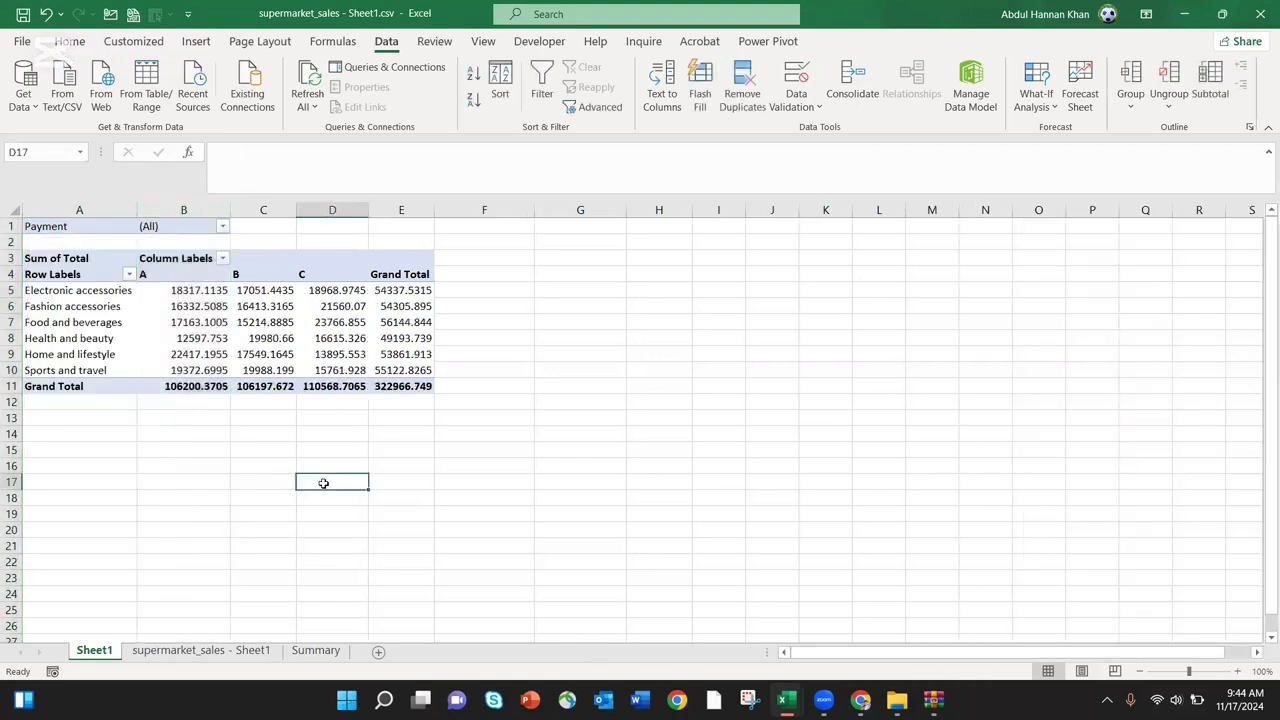
Rename the Sheet1 worksheet as Pivot
double_click(103, 655)
type("Pivot")
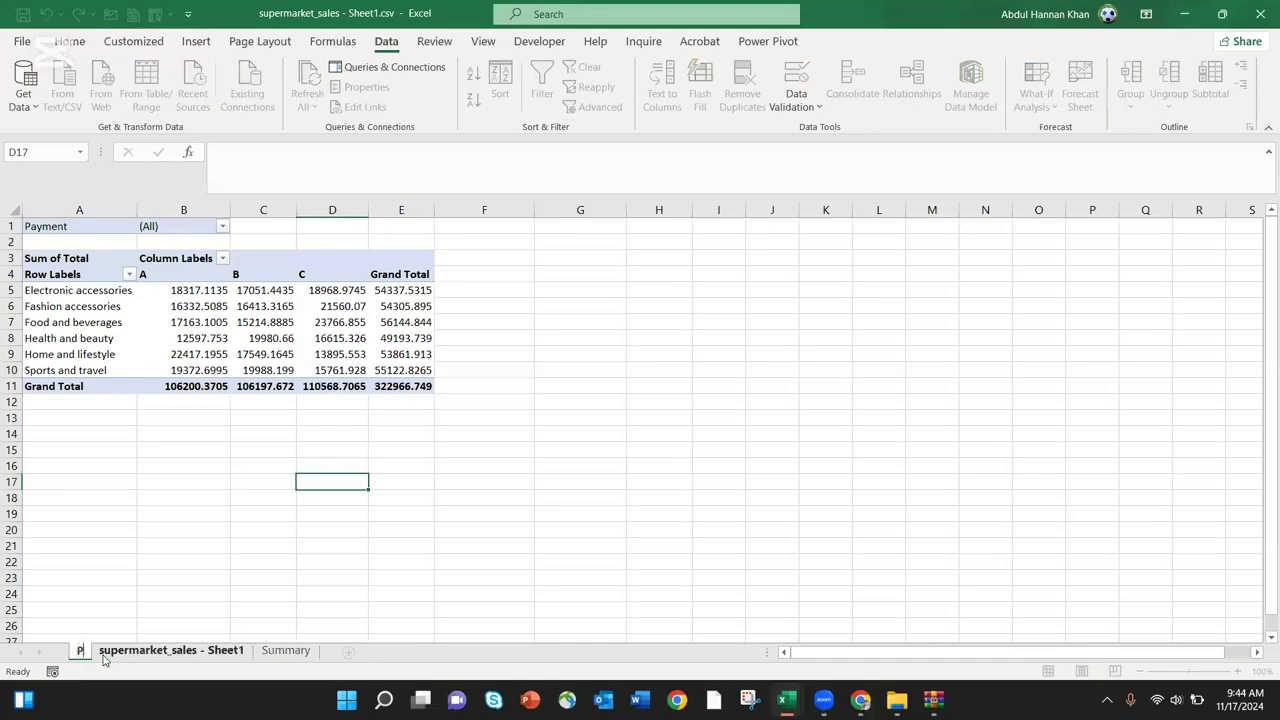
left_click(310, 542)
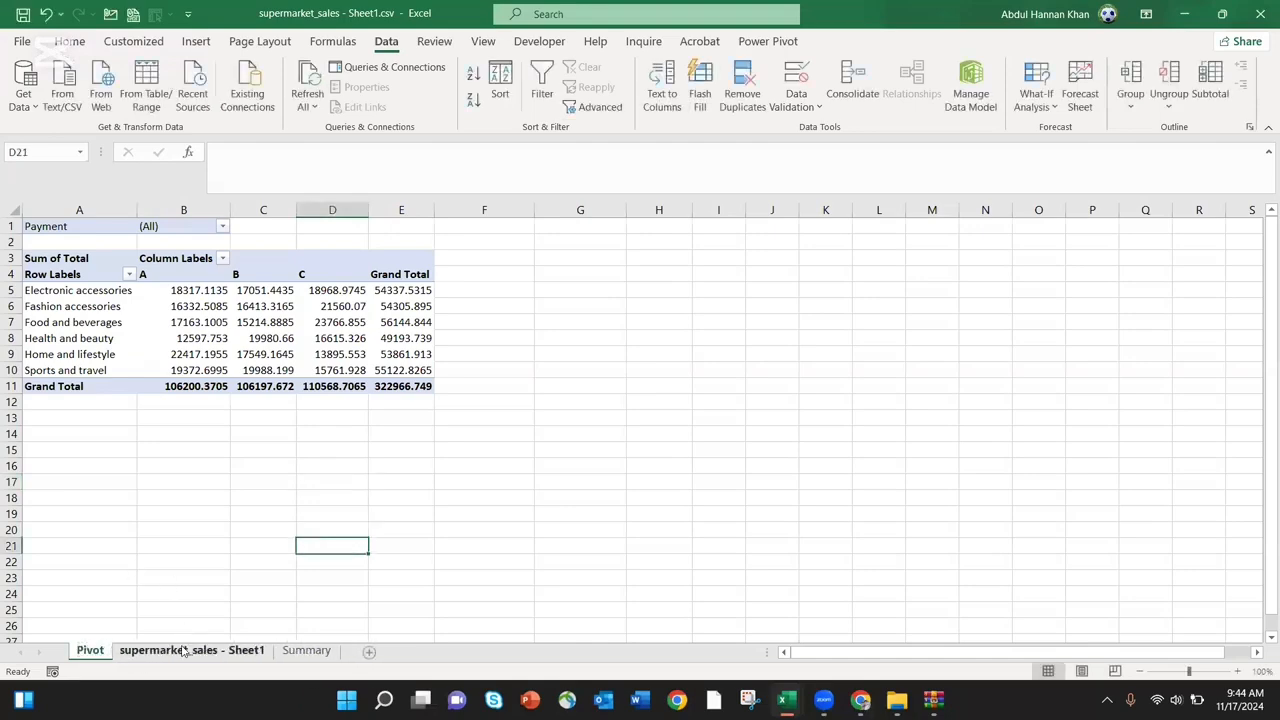
Insert a new worksheet between the supermarket_sales and Summary sheets and enter the heading "Assignment" in A1
left_click(140, 651)
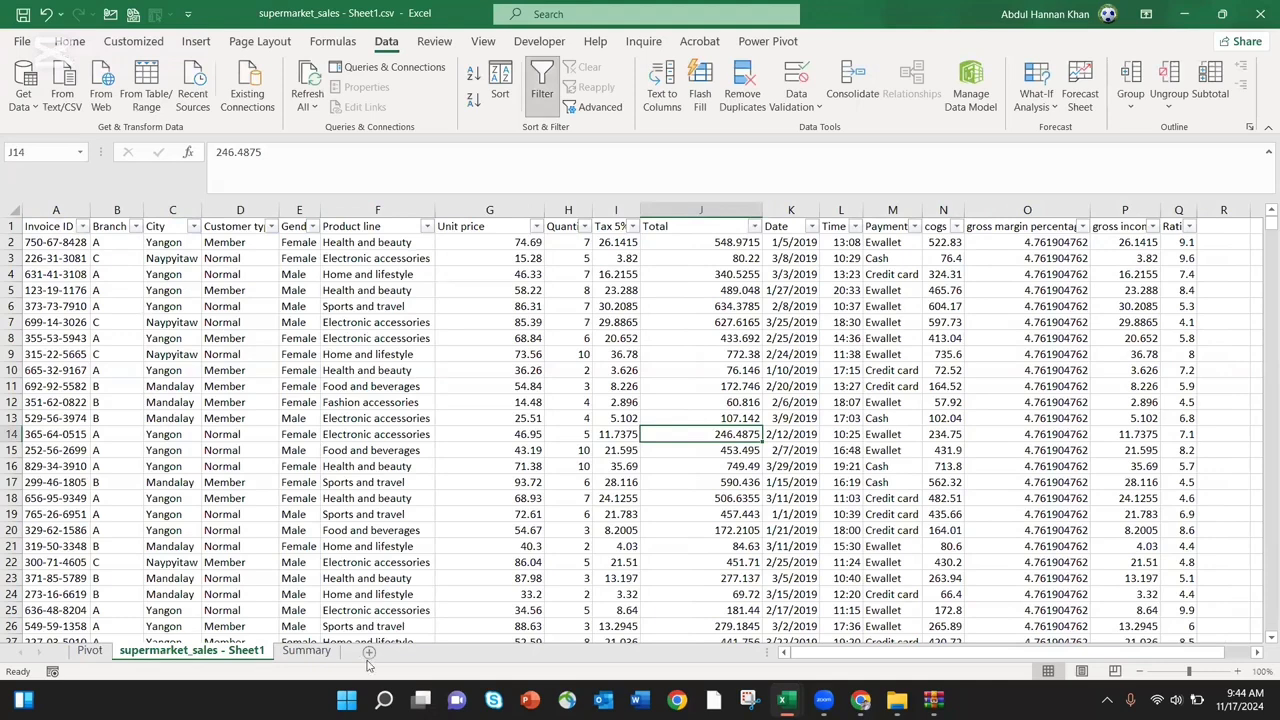
key("shift+F11")
type("As")
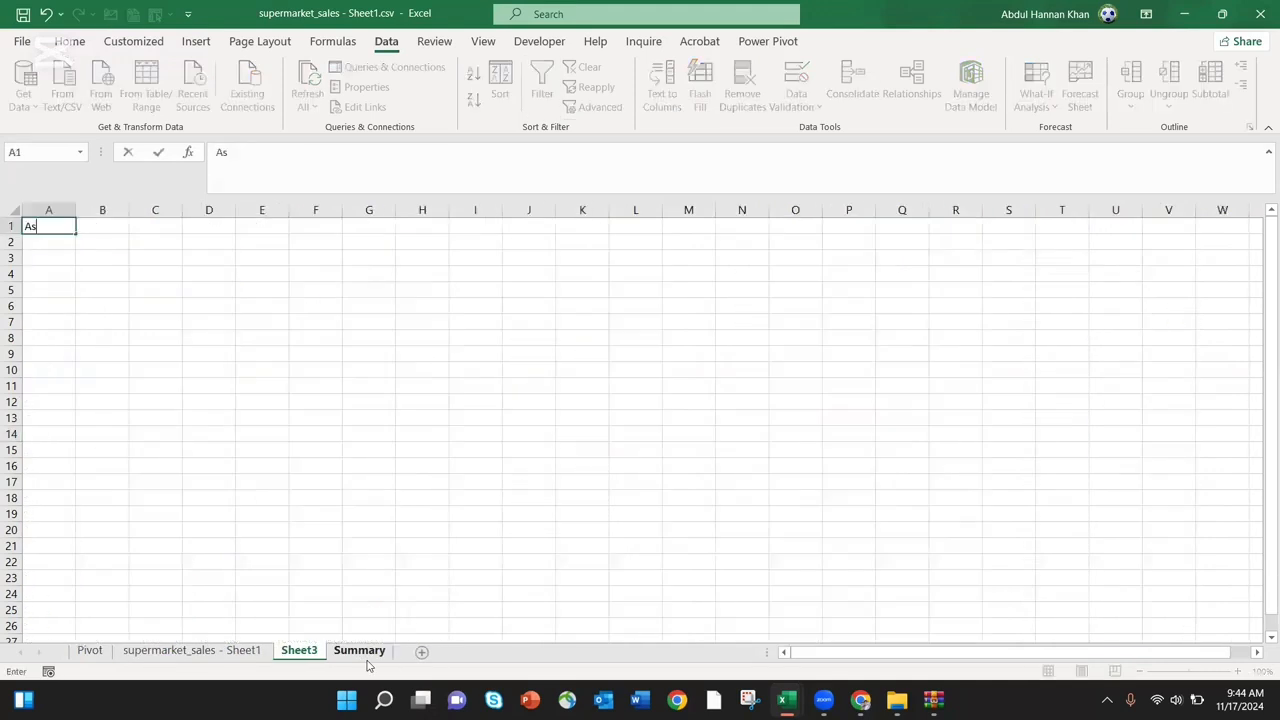
type("signment")
key("Return")
Enter the assignment instructions "Copy Data to new sheet" in A2 and "Apply Pivot Table" in A3
type("Copy")
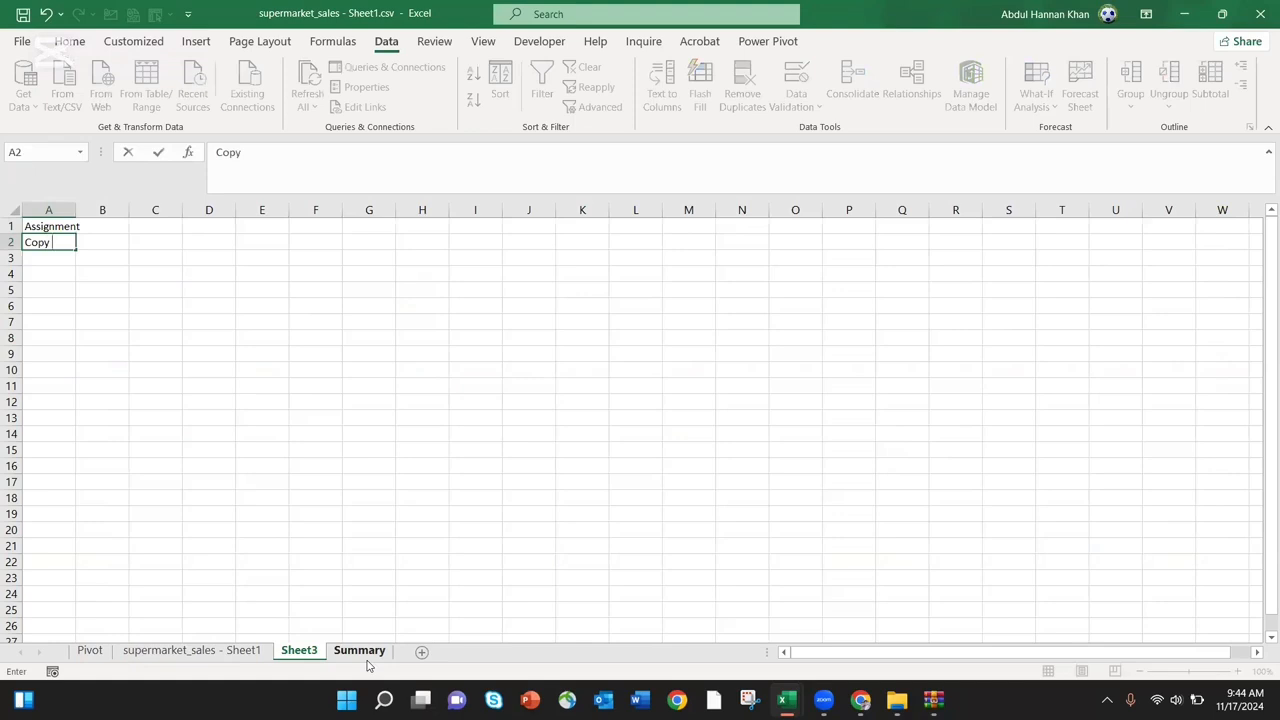
type("Data to new sheet")
key("Return")
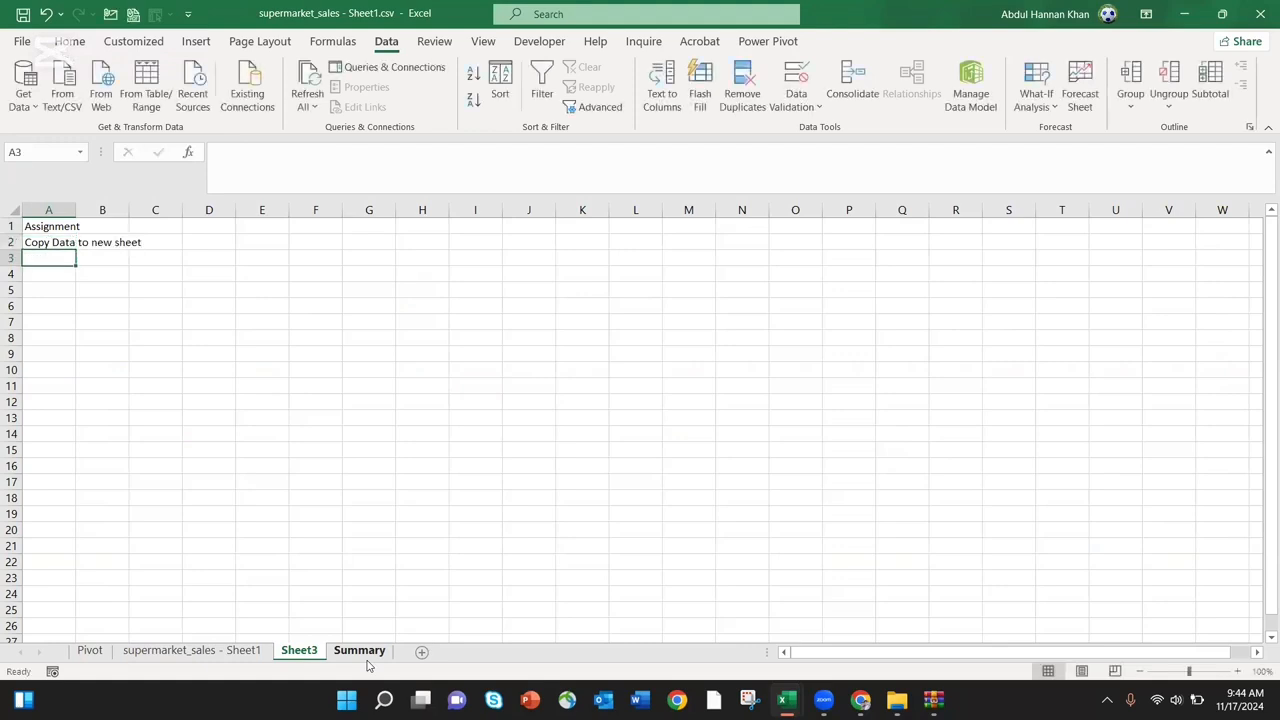
type("Apply")
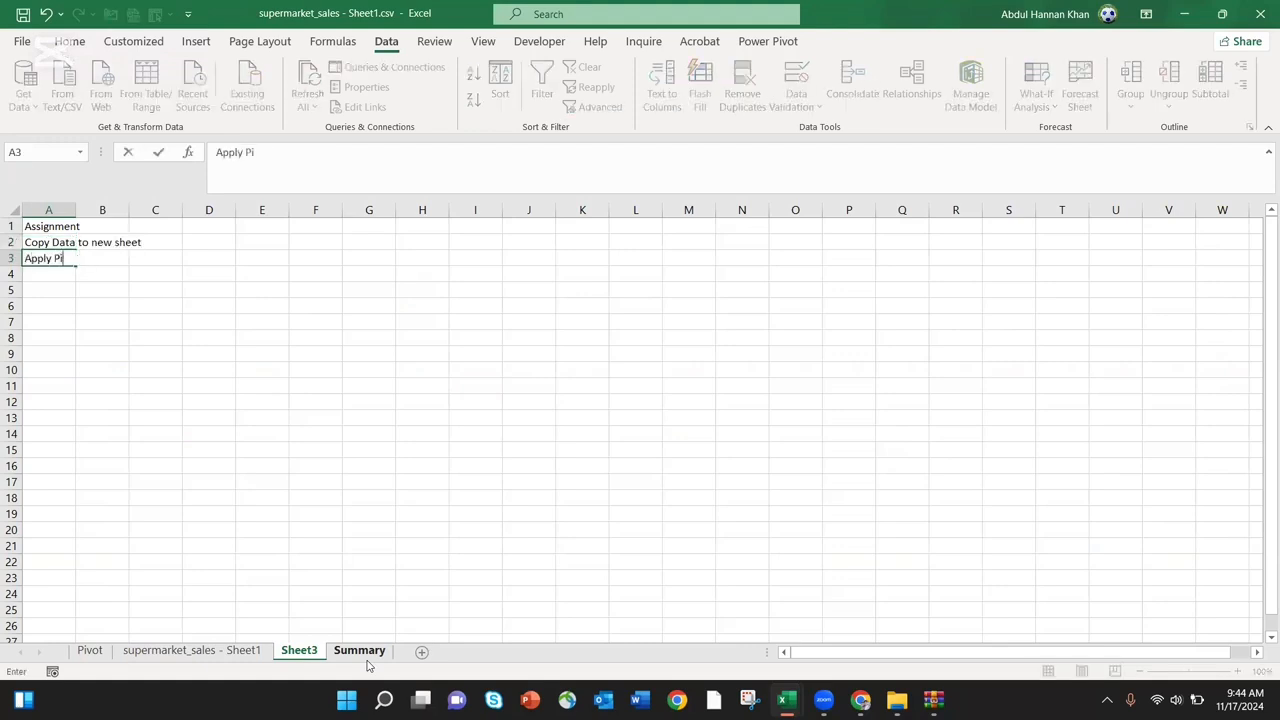
type("Pivot Table")
key("Return")
Enter "Make summary of payments types on rows and cities in columns. Sum the total" in A4 and autofit column A
type("Make")
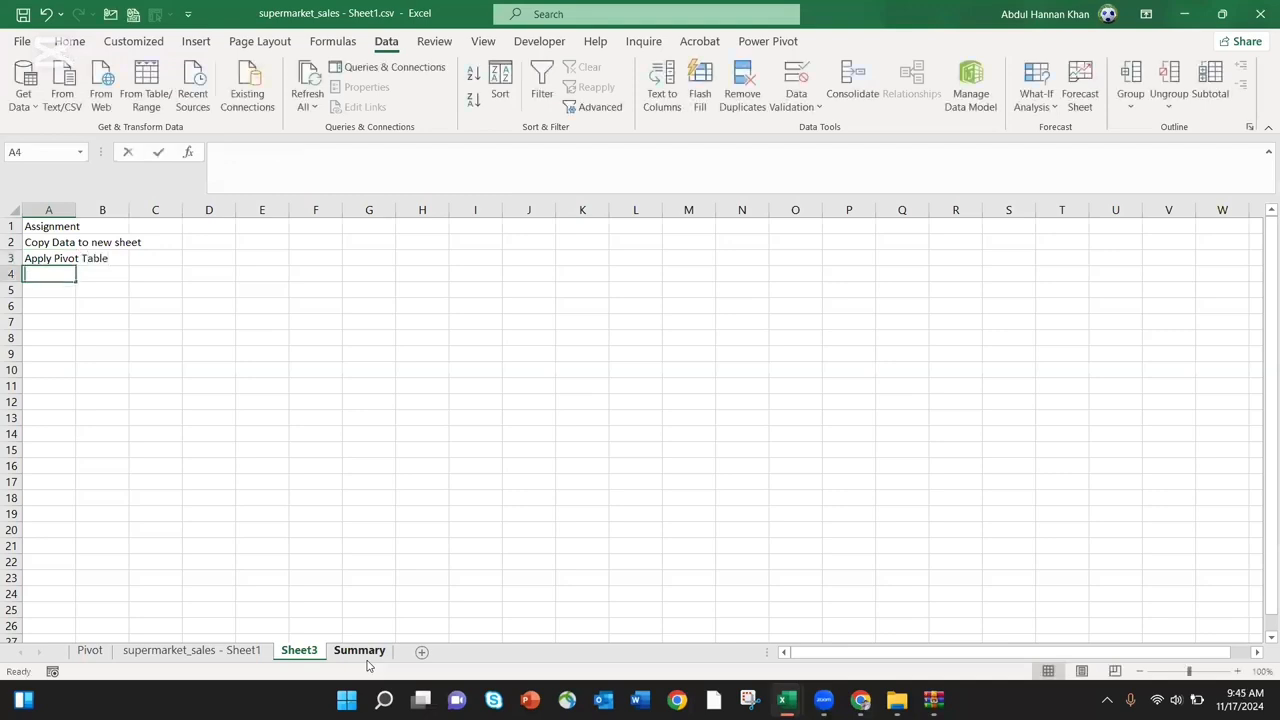
type(" summary of")
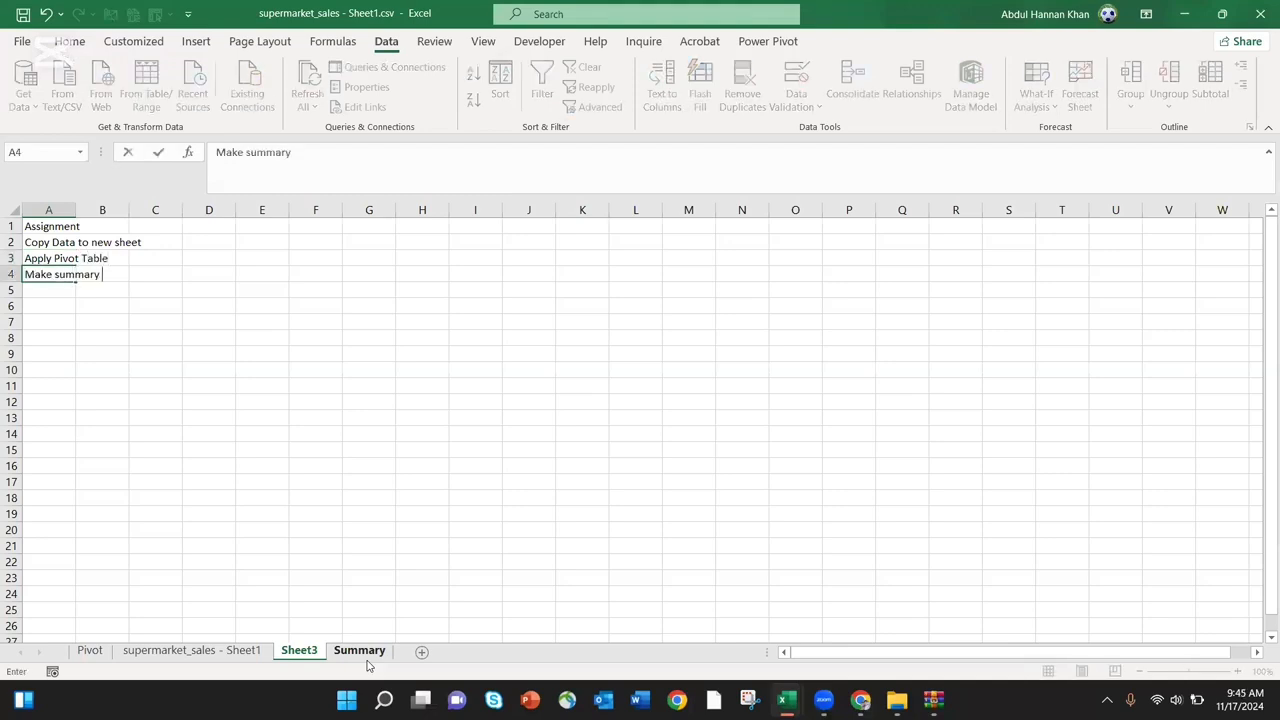
left_click(89, 650)
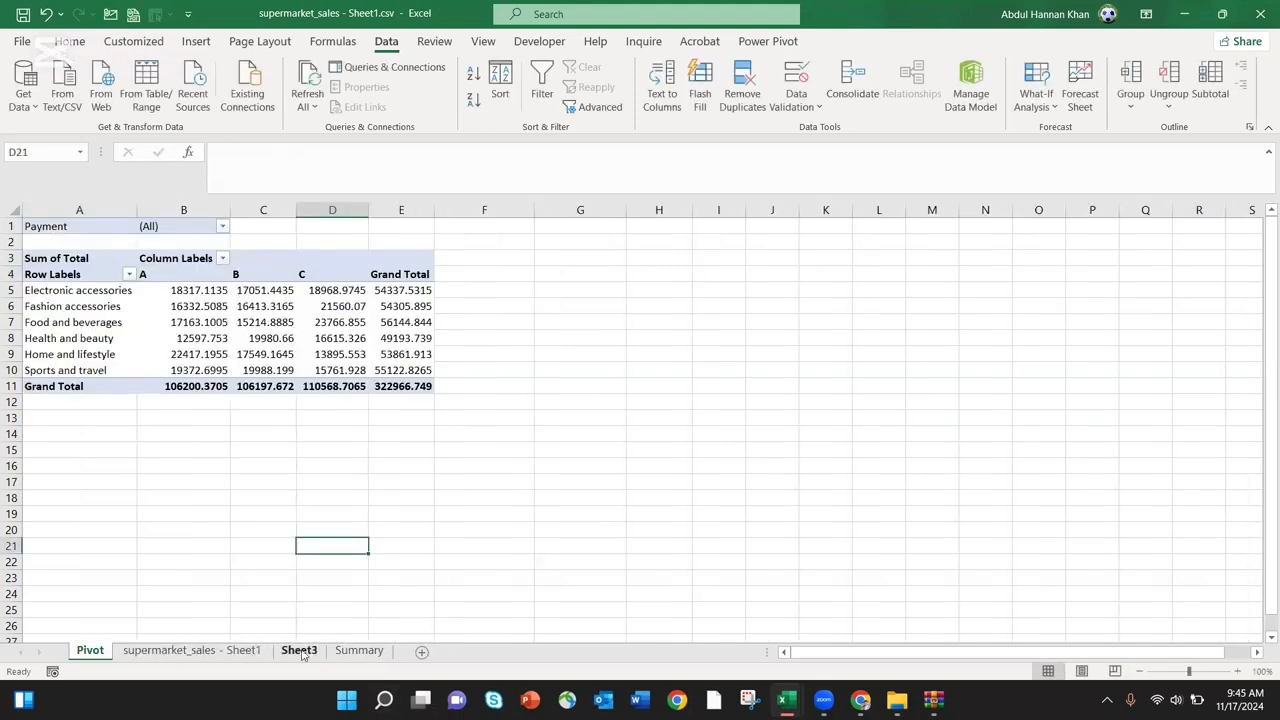
left_click(227, 659)
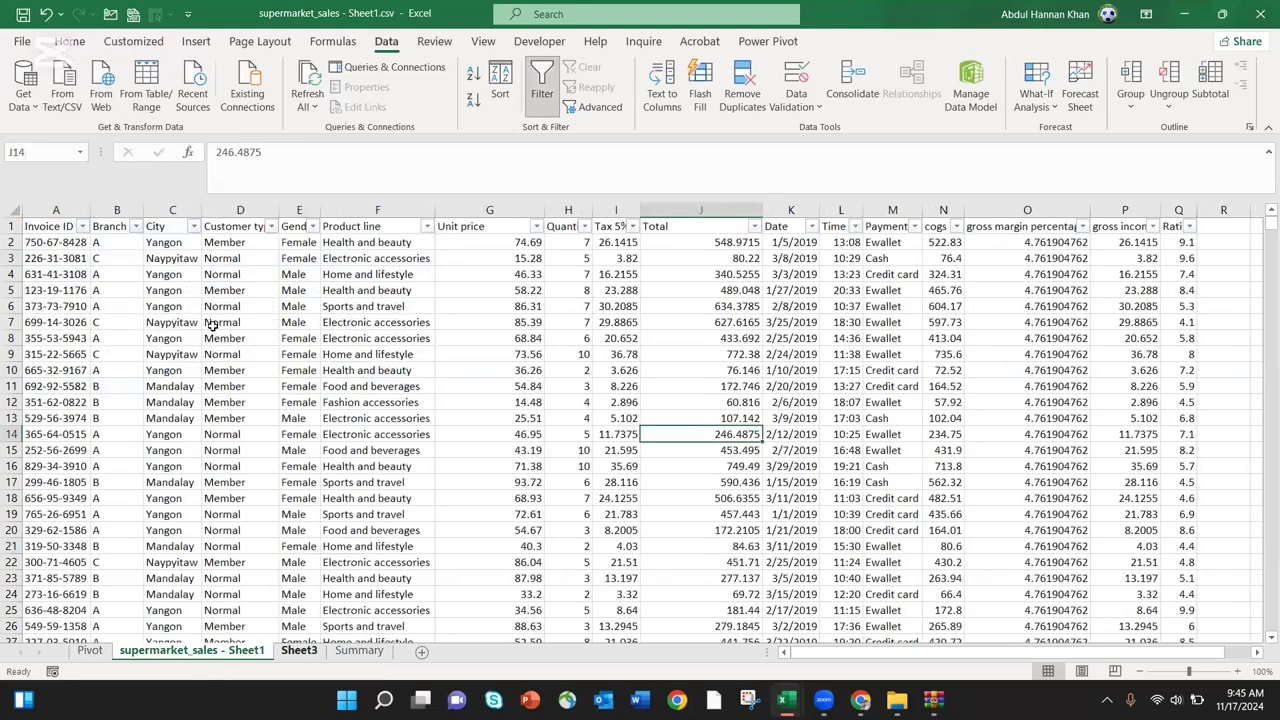
key("ctrl+Page_Down")
left_click(353, 153)
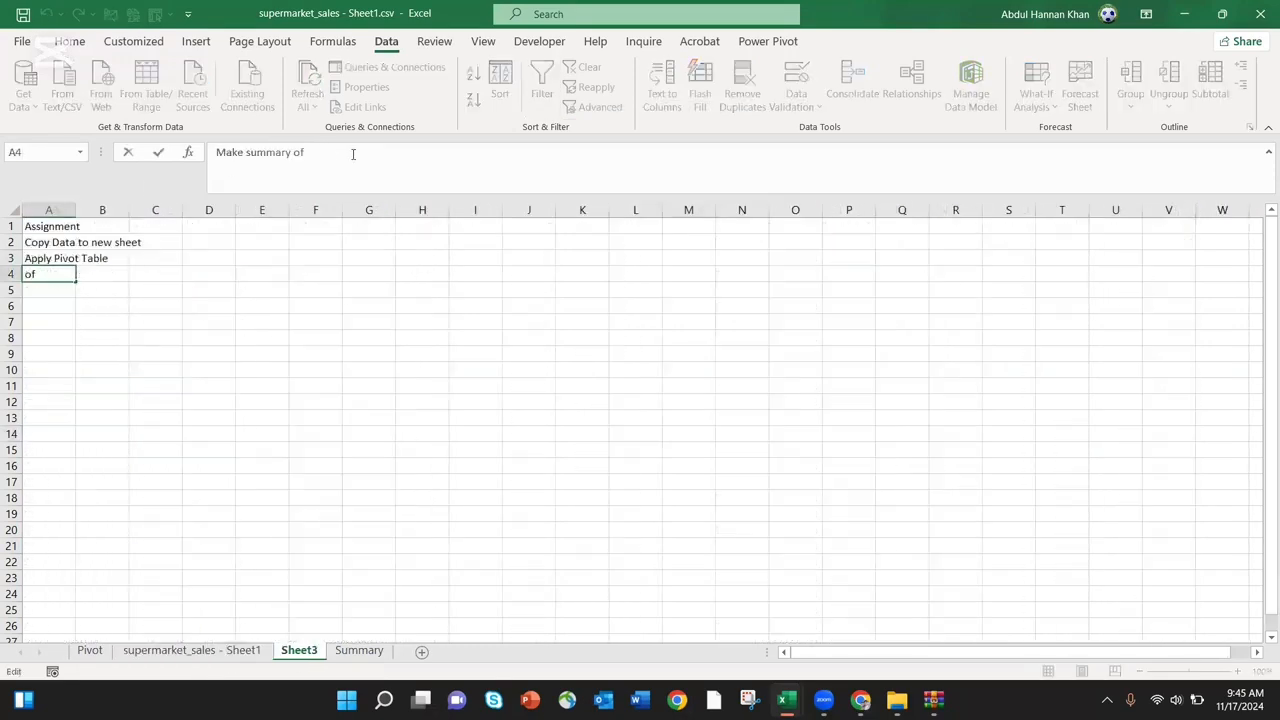
type("payments t")
type("ypes on rows")
type("and")
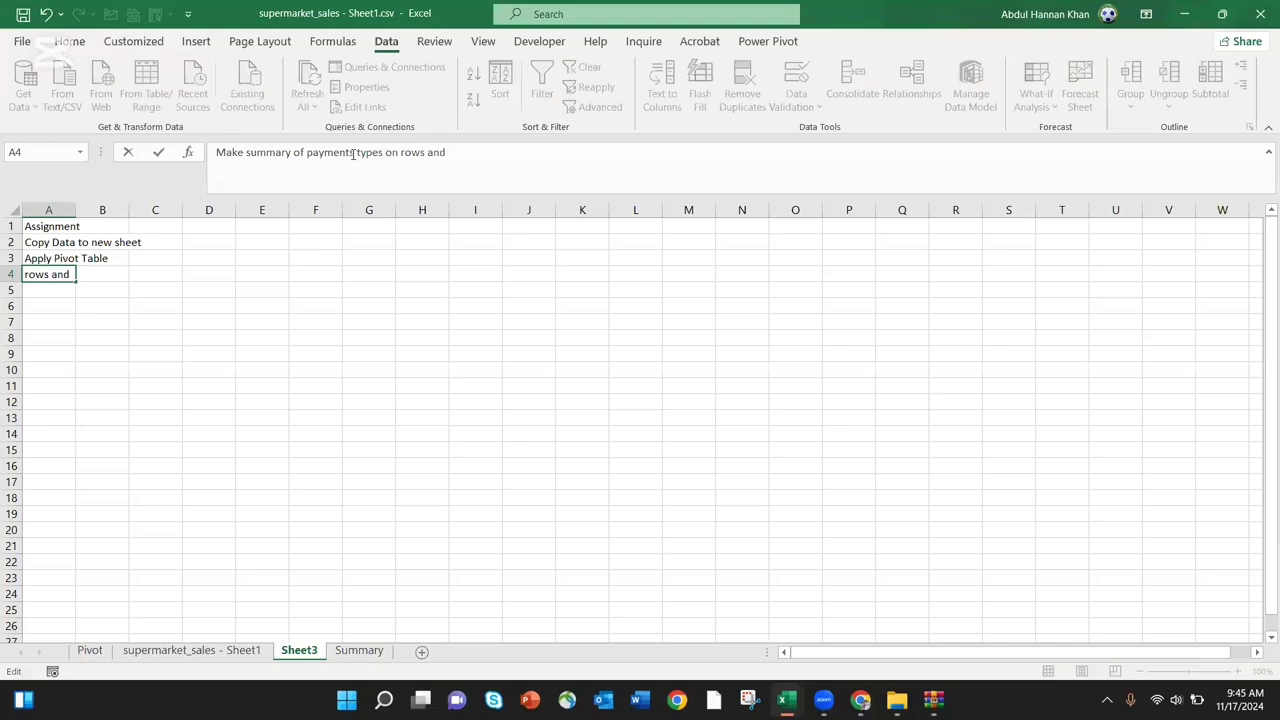
type(" cities in columns. Sum the ")
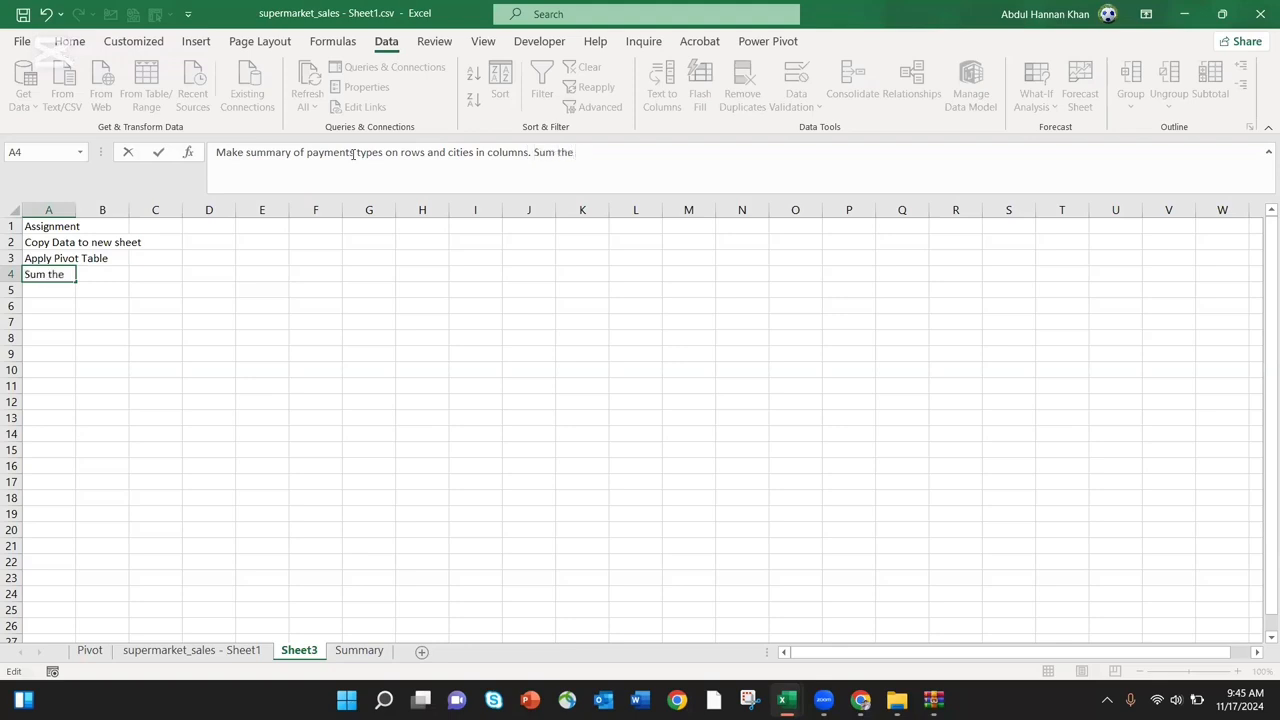
type("total")
key("Return")
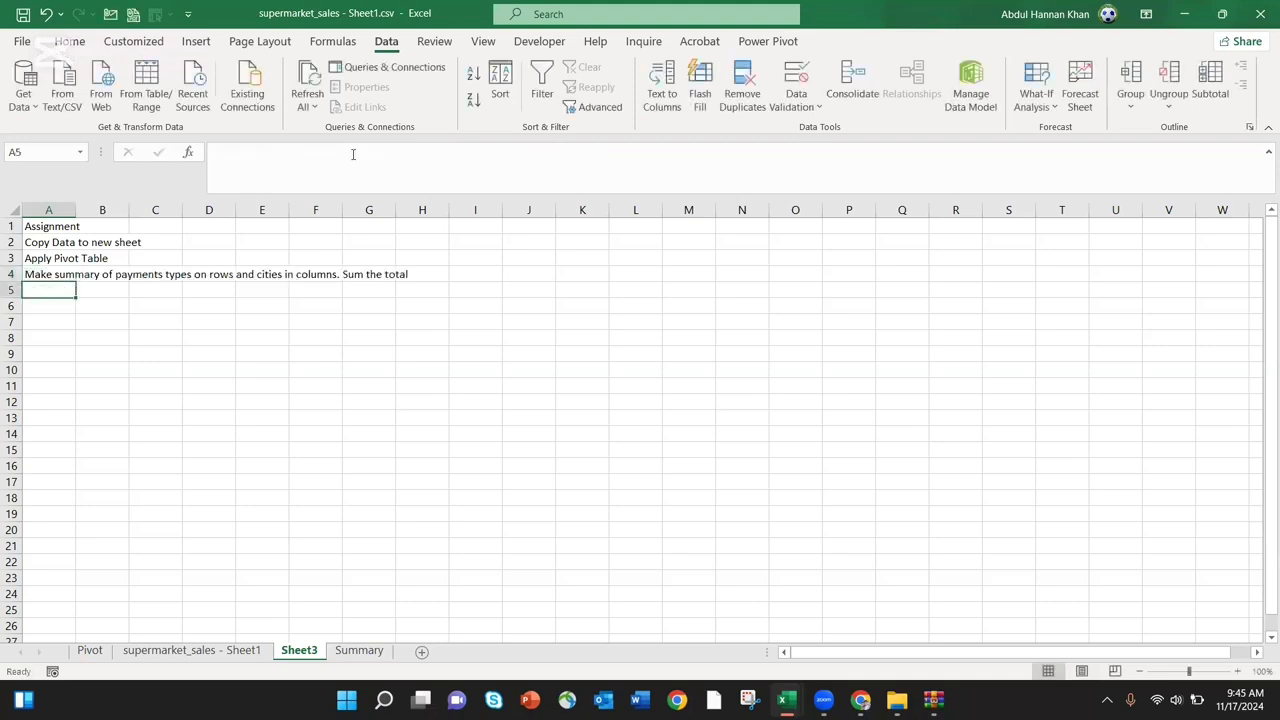
double_click(76, 206)
type("Apply")
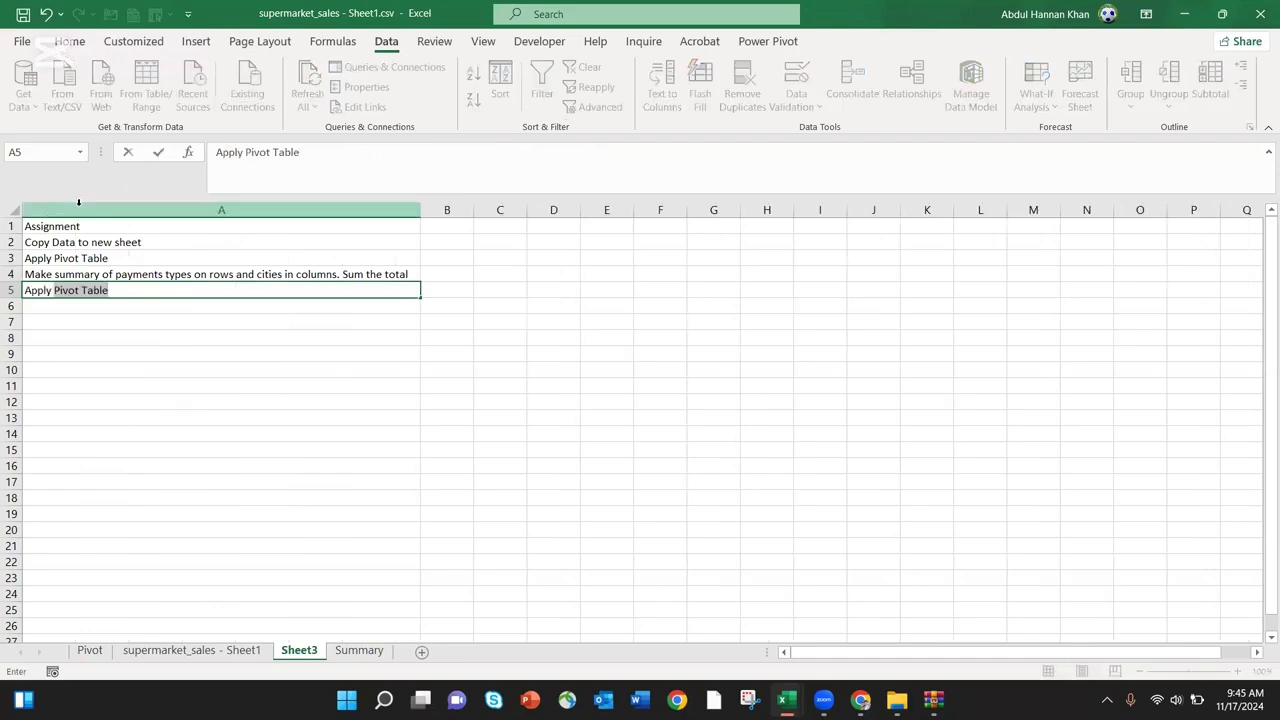
key("BackSpace")
key("BackSpace")
key("BackSpace")
key("BackSpace")
key("BackSpace")
key("BackSpace")
key("BackSpace")
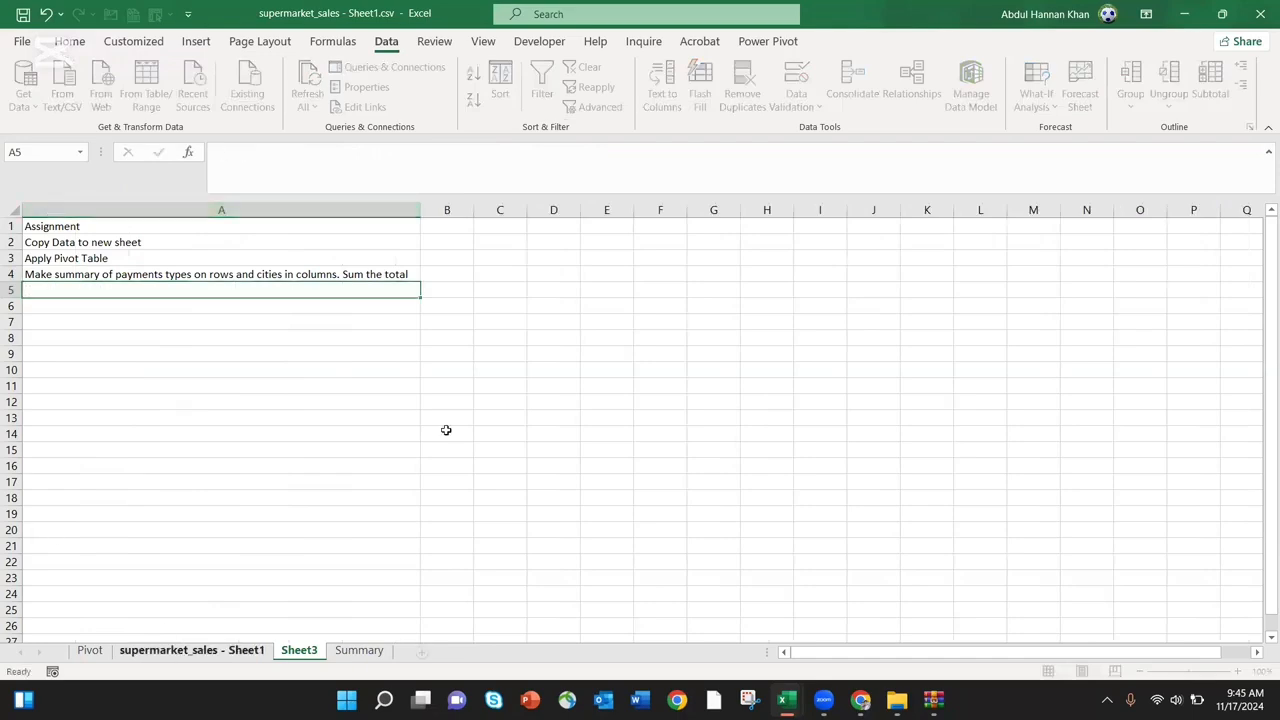
Insert a blank column before the Total column on the supermarket_sales sheet and widen it
left_click(240, 651)
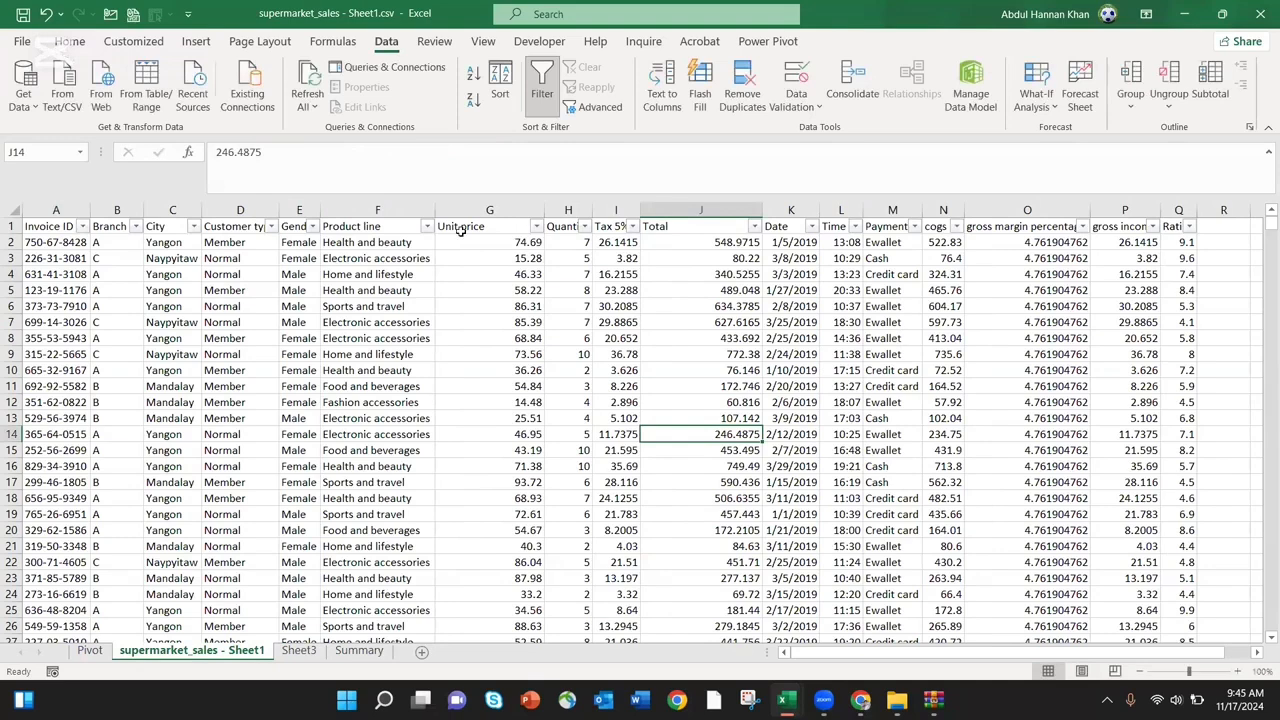
left_click(668, 210)
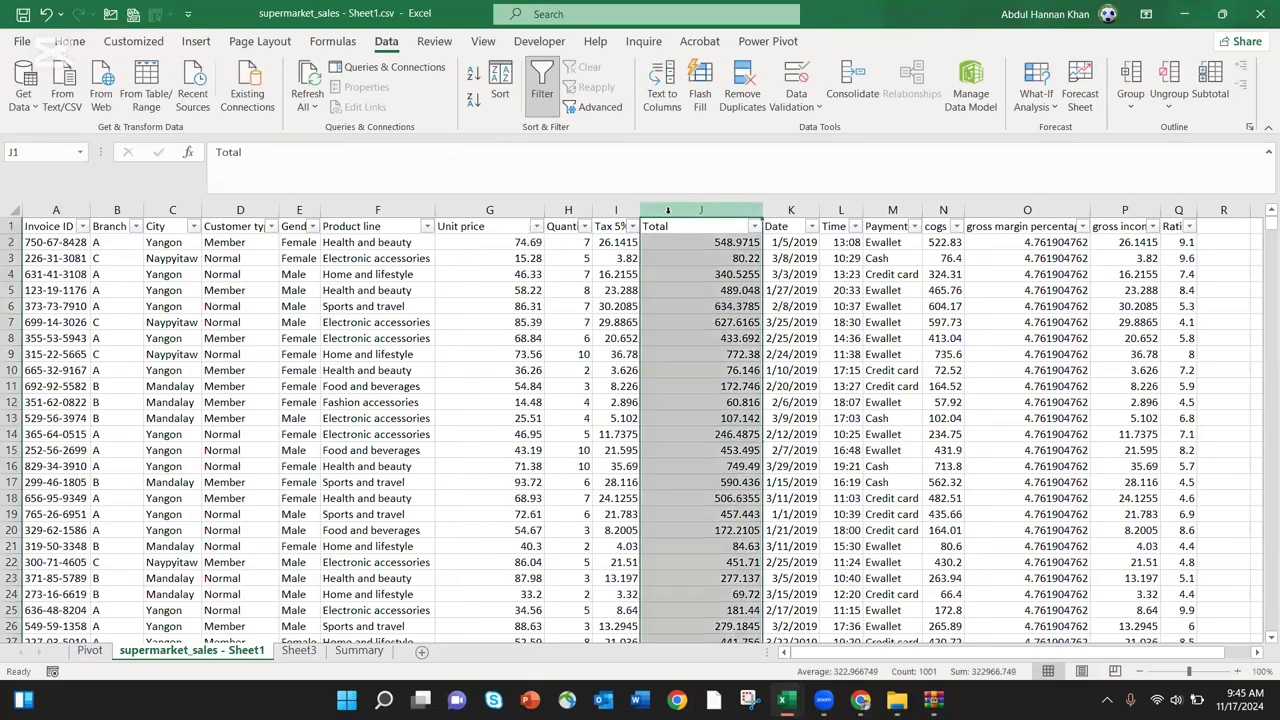
key("ctrl+shift+plus")
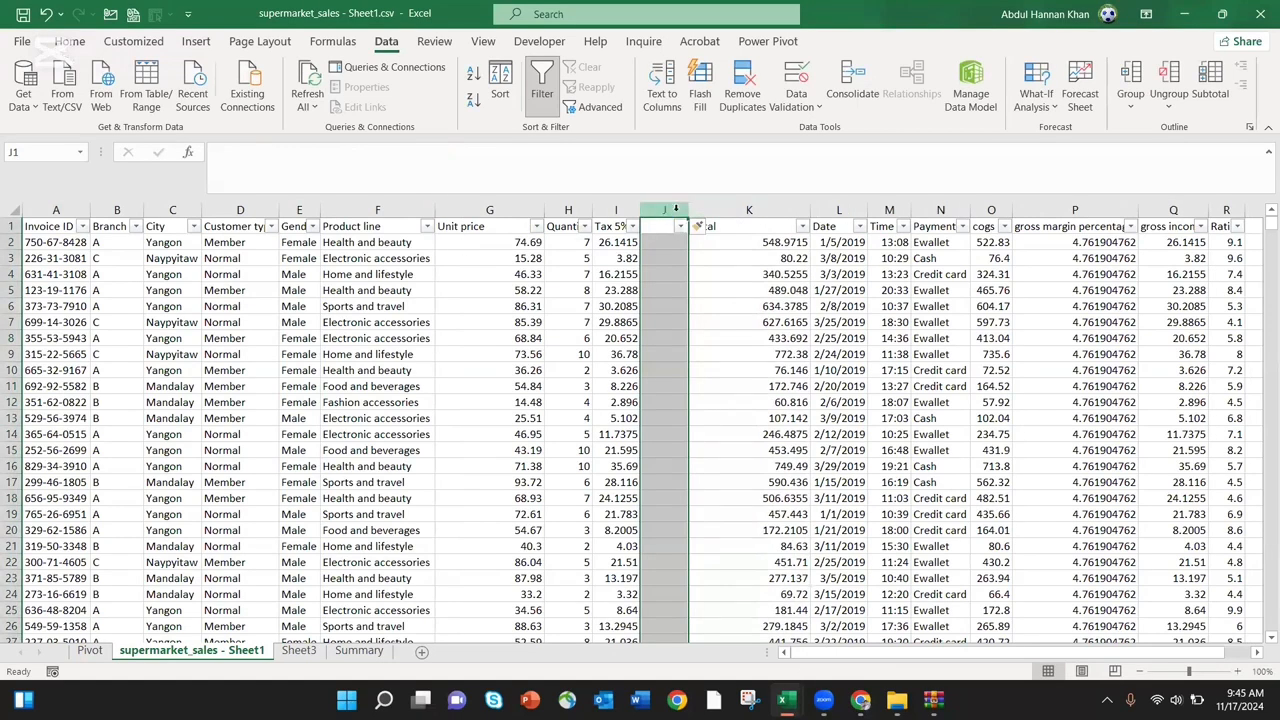
left_click(688, 210)
left_click_drag(680, 247, 784, 237)
Enter the formula =G2*H2 in J2 to multiply the unit price by the quantity
left_click(700, 242)
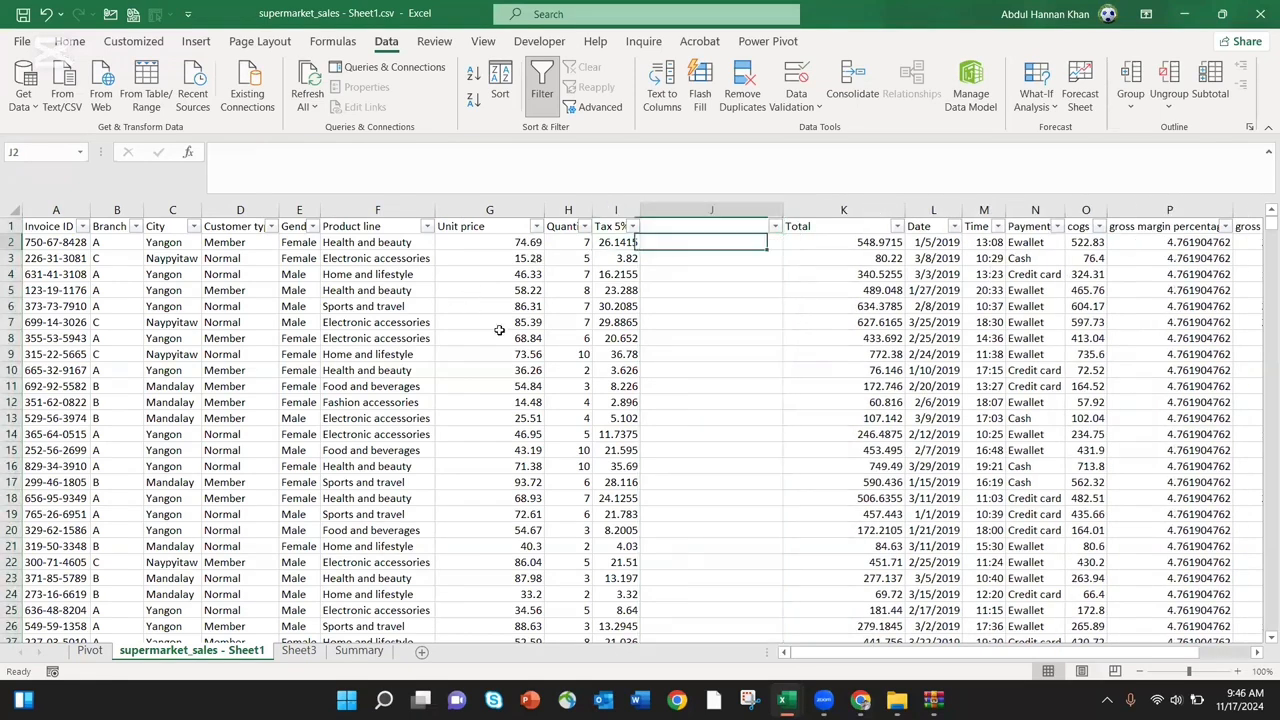
type("=")
key("Left")
key("Left")
key("Left")
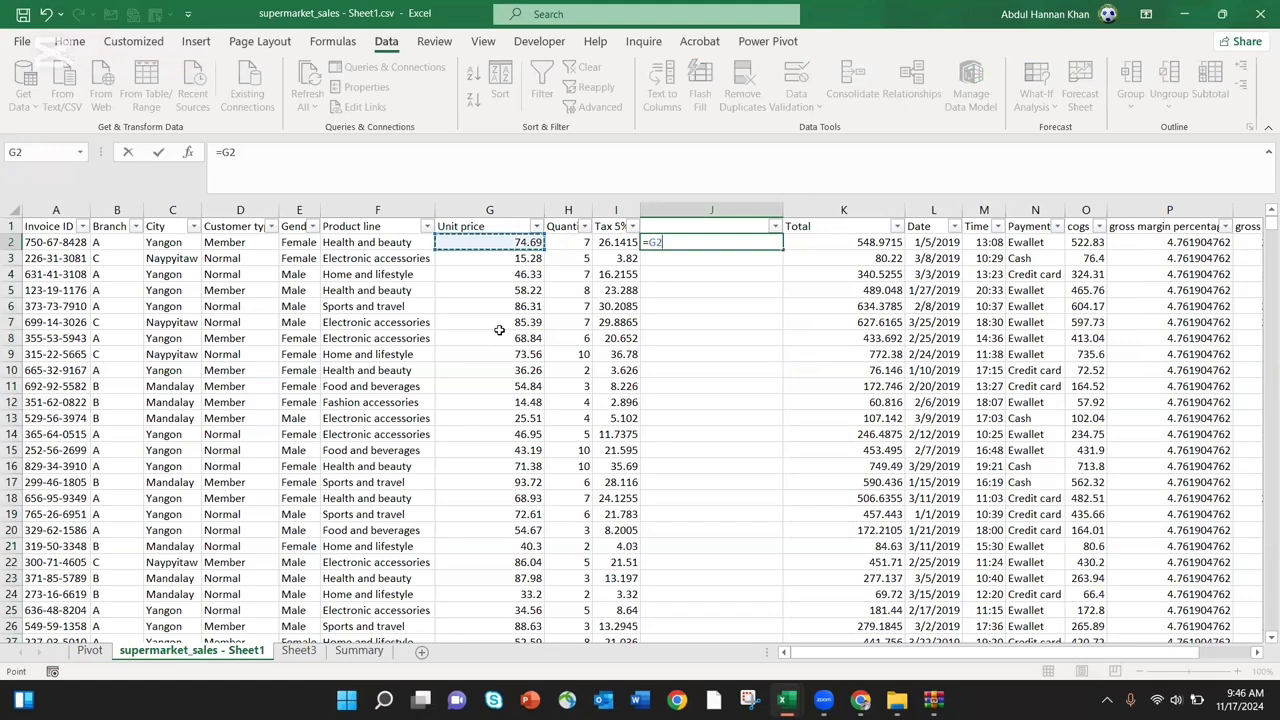
type("*")
key("Left")
key("Left")
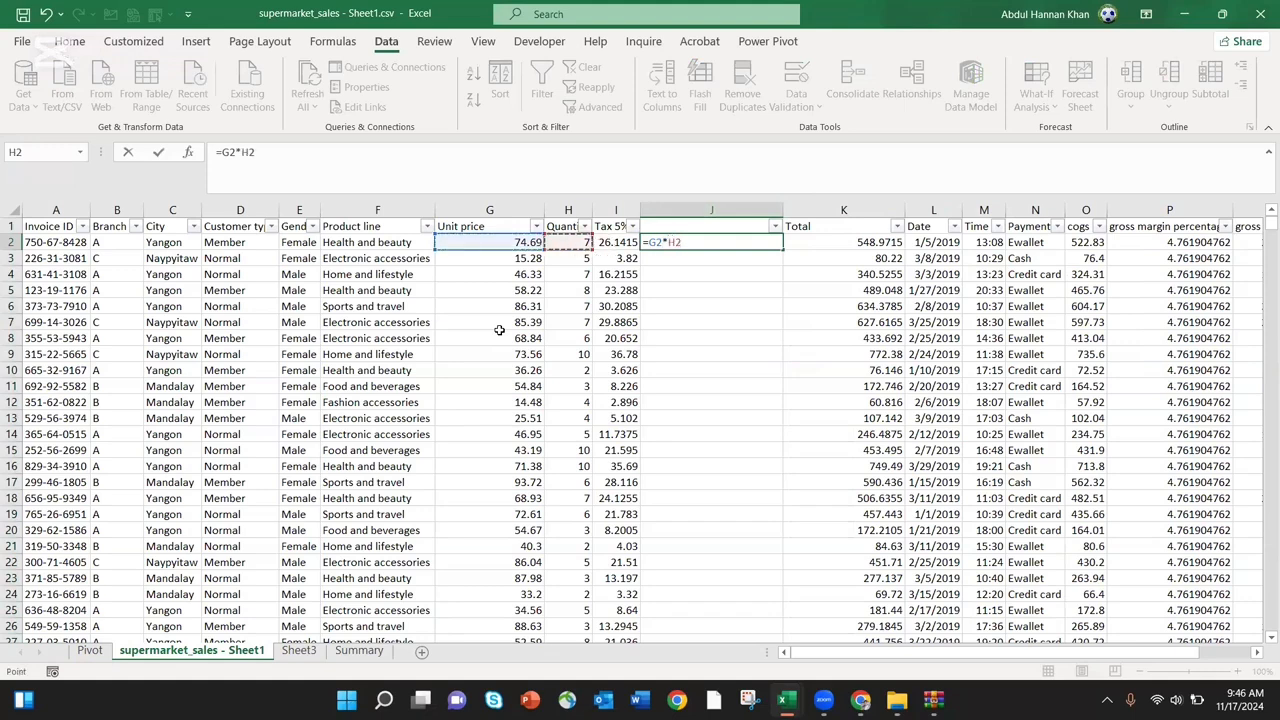
key("Return")
key("Up")
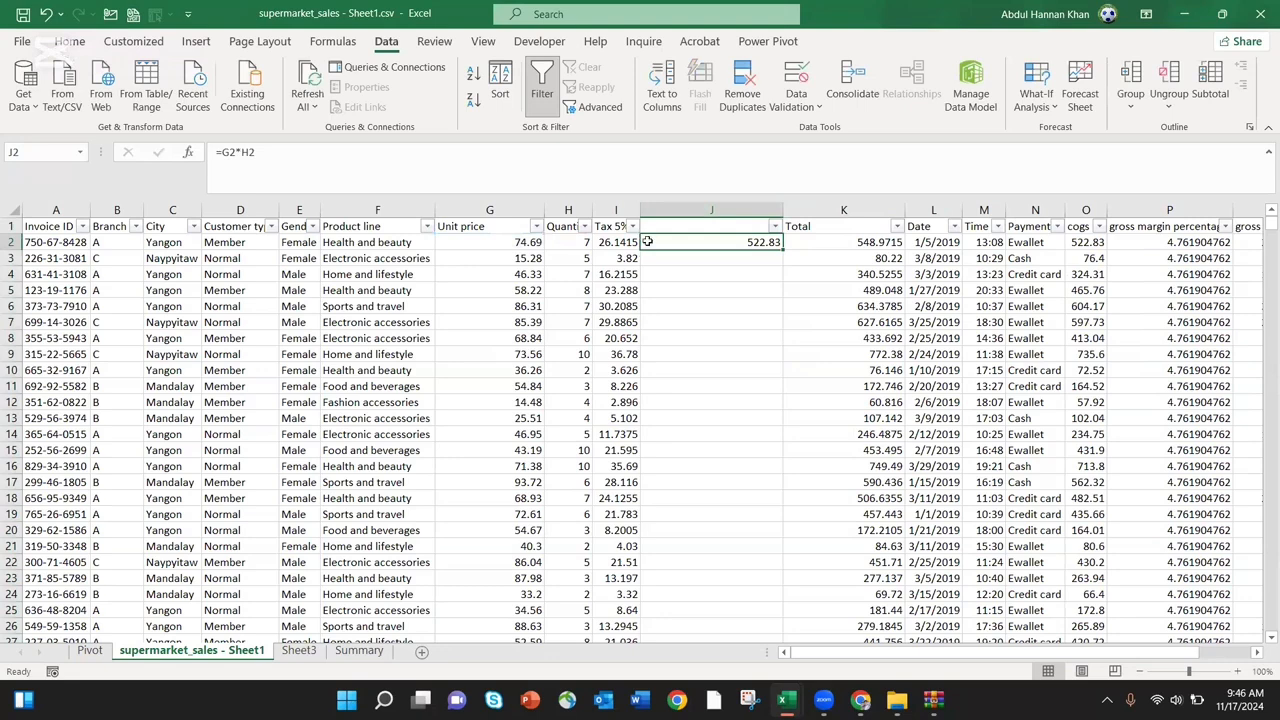
Try multiplying the J2 formula by 0.5, making it =G2*H2*0.5
left_click(285, 155)
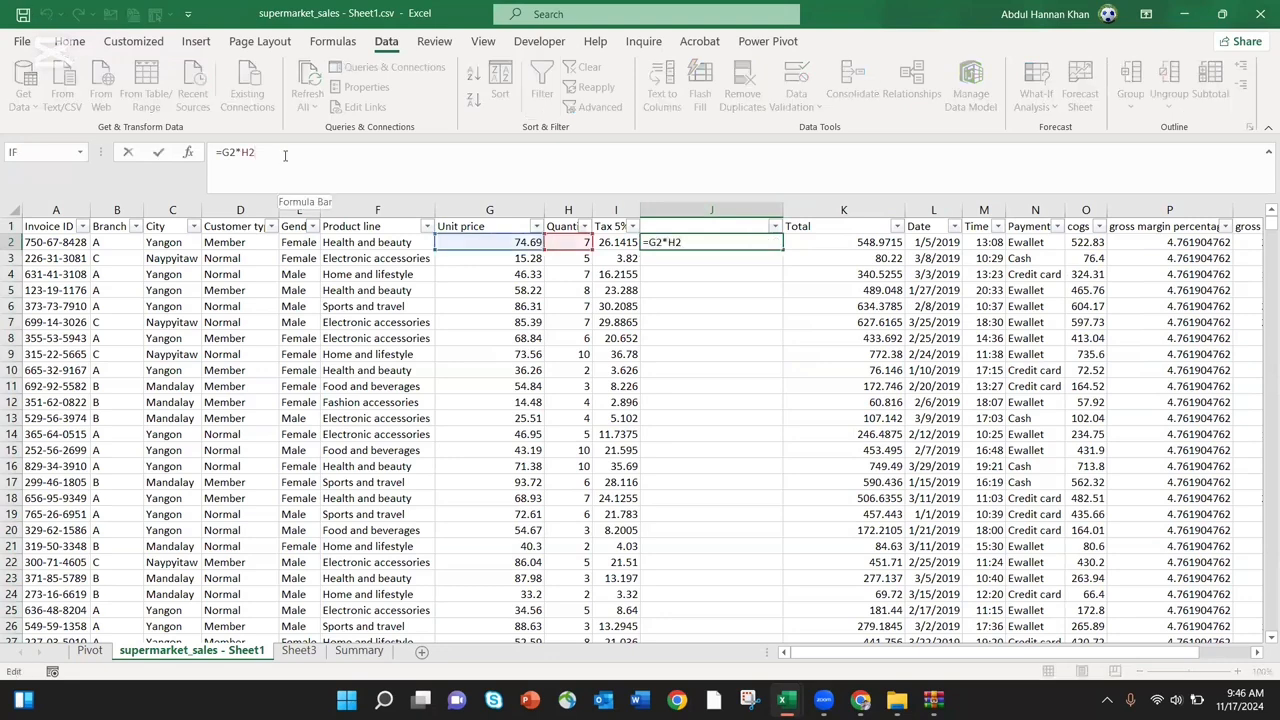
type("+")
type(".5")
key("BackSpace")
key("BackSpace")
key("BackSpace")
type("*.")
key("BackSpace")
type("0.5")
key("Return")
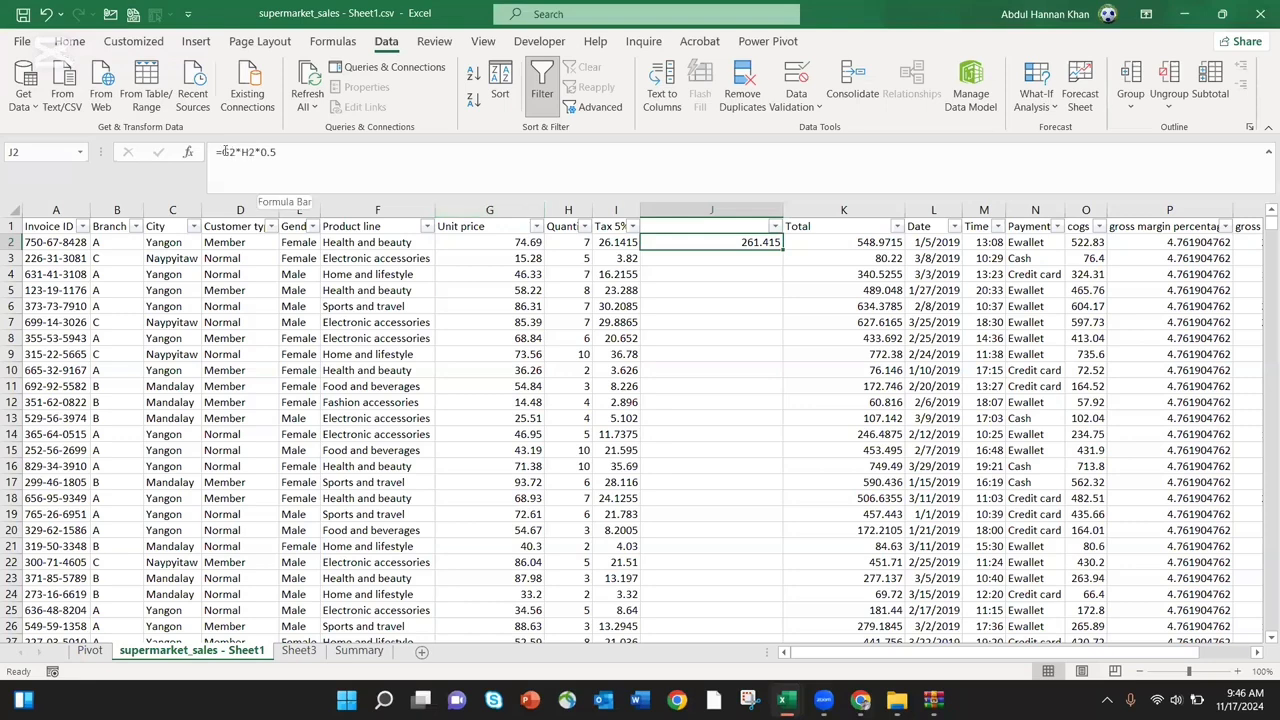
left_click(280, 153)
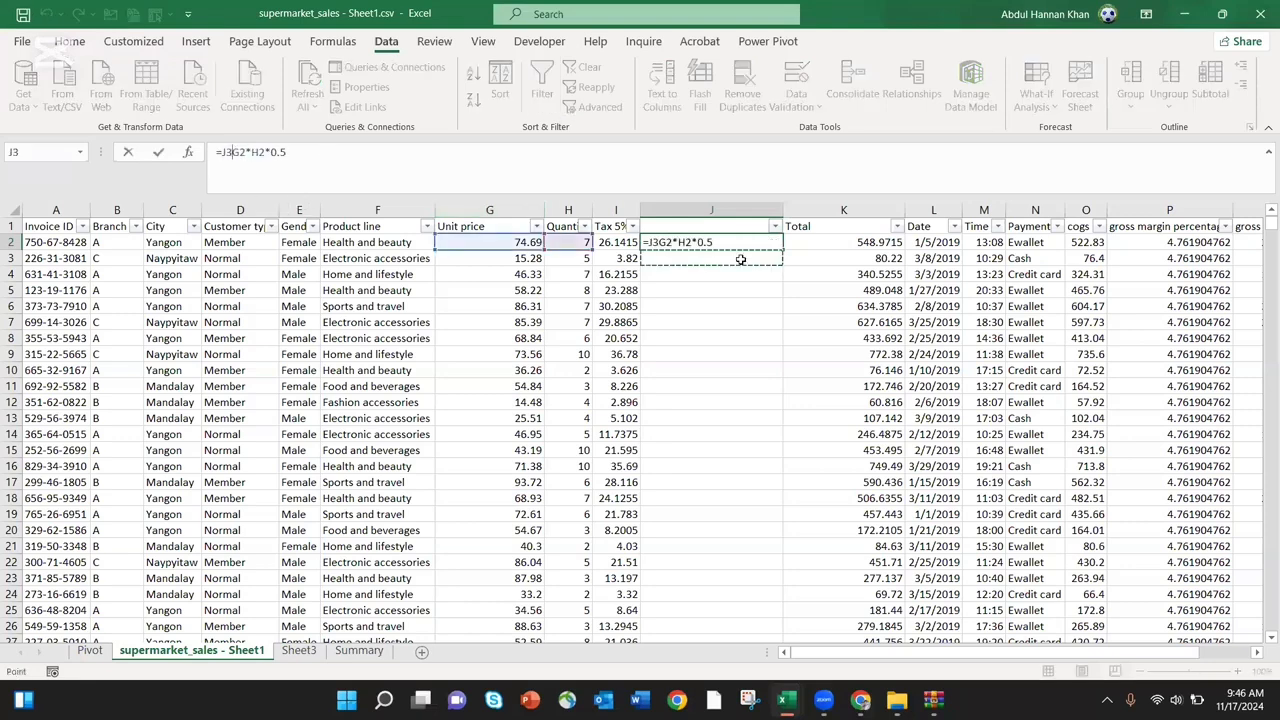
key("Escape")
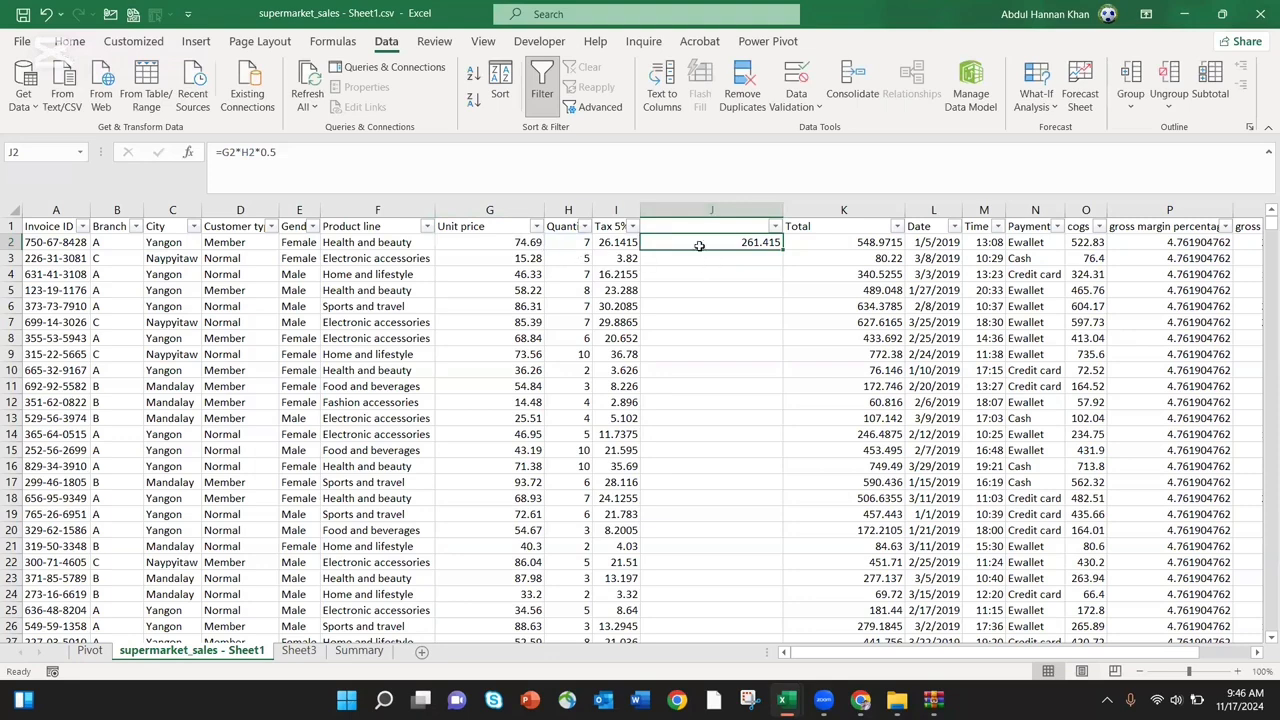
Remove the 0.5 multiplier from the J2 formula so it reads =G2*H2
left_click(460, 163)
key("BackSpace")
key("BackSpace")
key("BackSpace")
key("BackSpace")
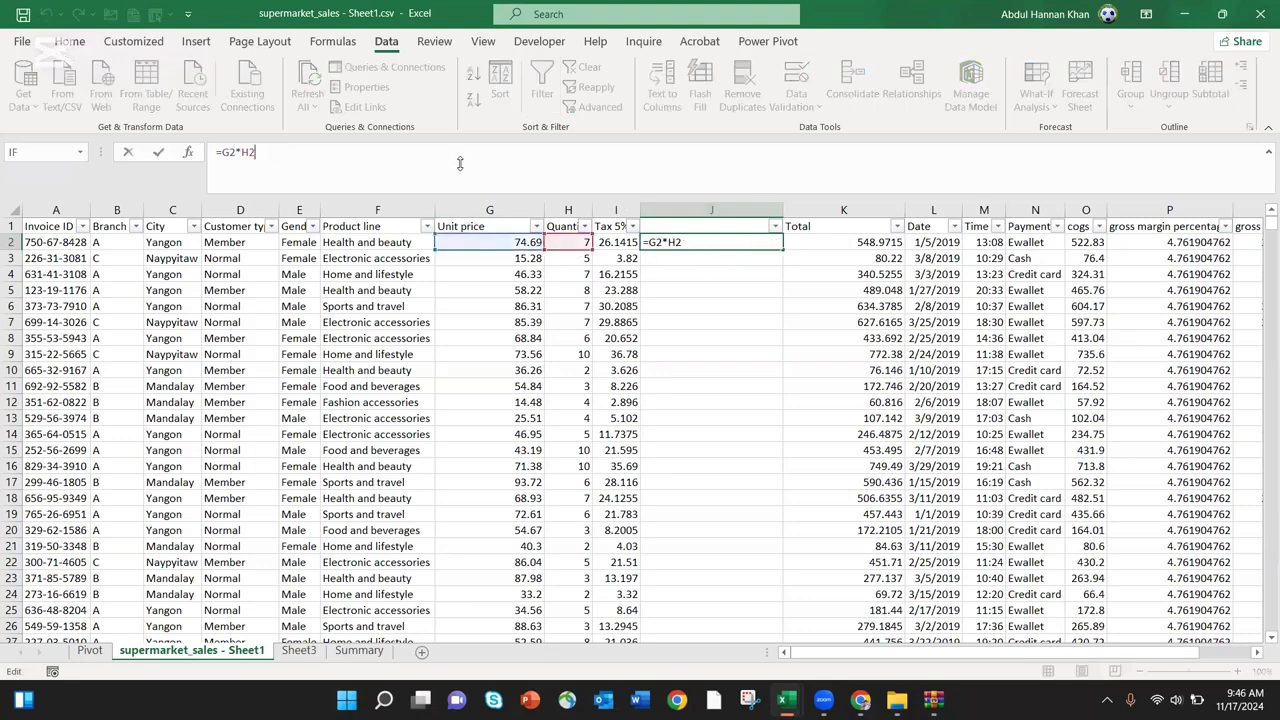
key("ctrl+Return")
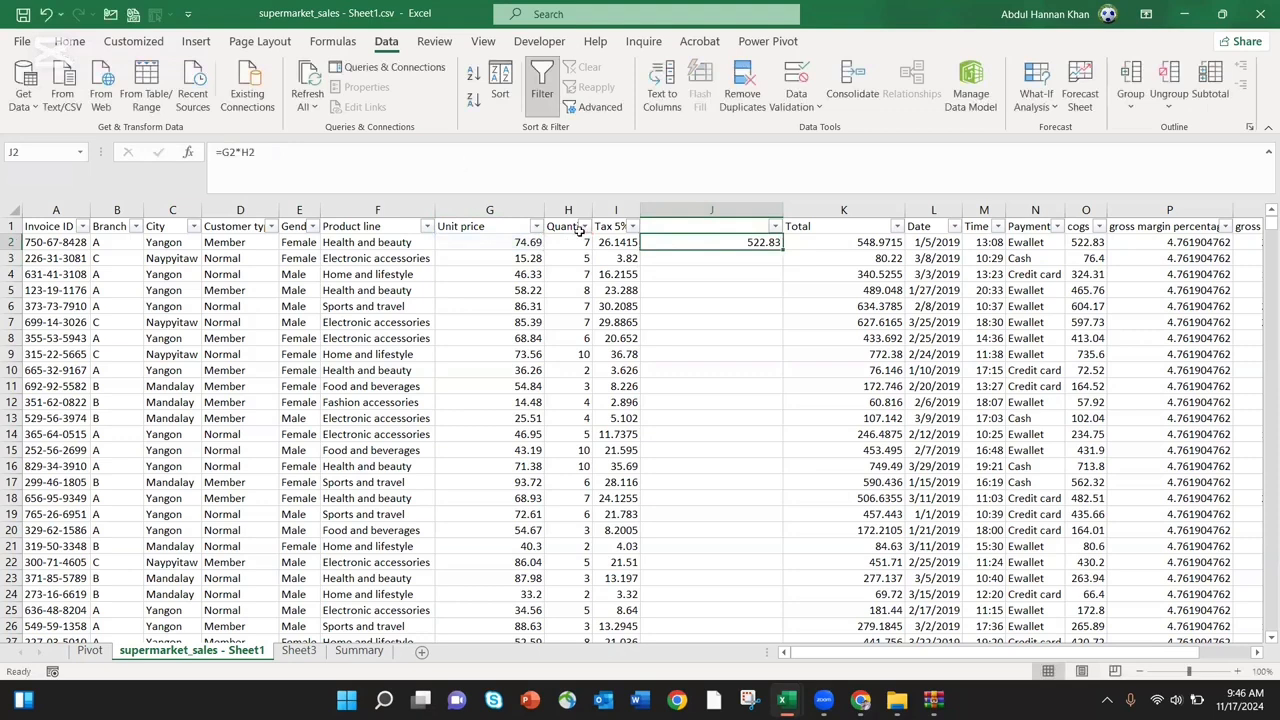
Add the Tax 5% cell to the J2 formula, making it =G2*H2+I2
left_click(406, 155)
type("+")
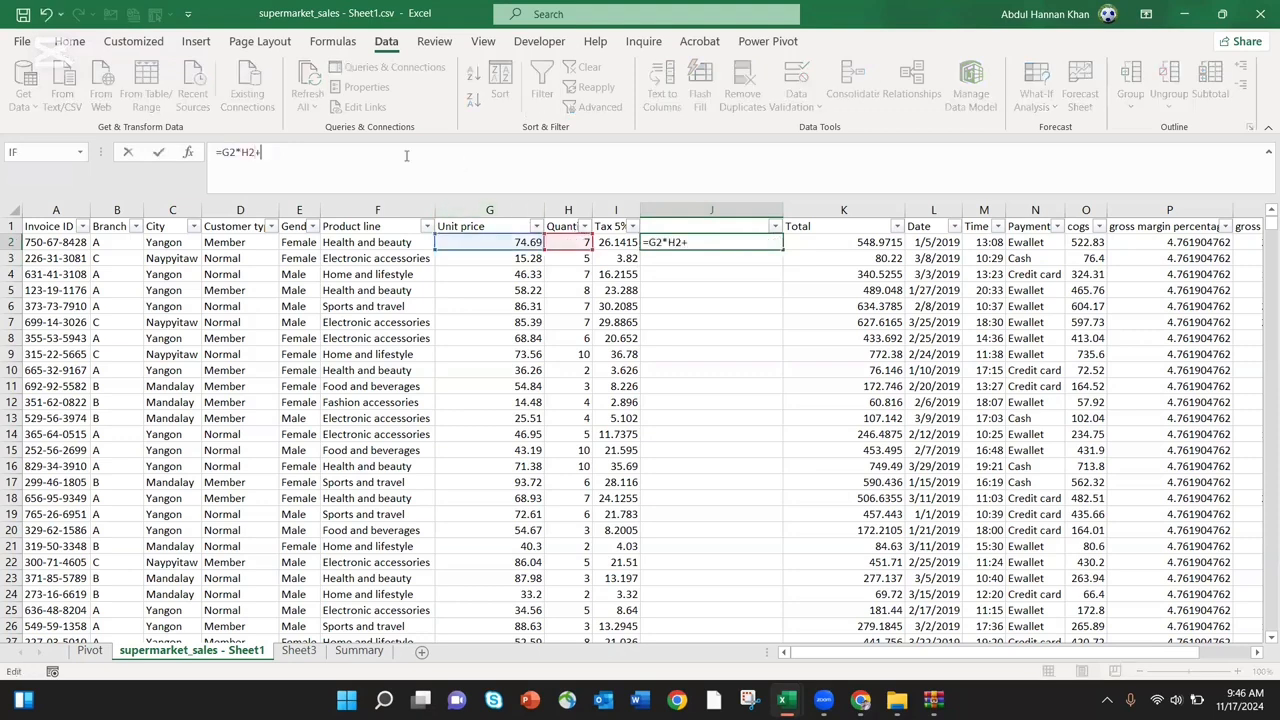
left_click(620, 242)
key("Return")
key("Up")
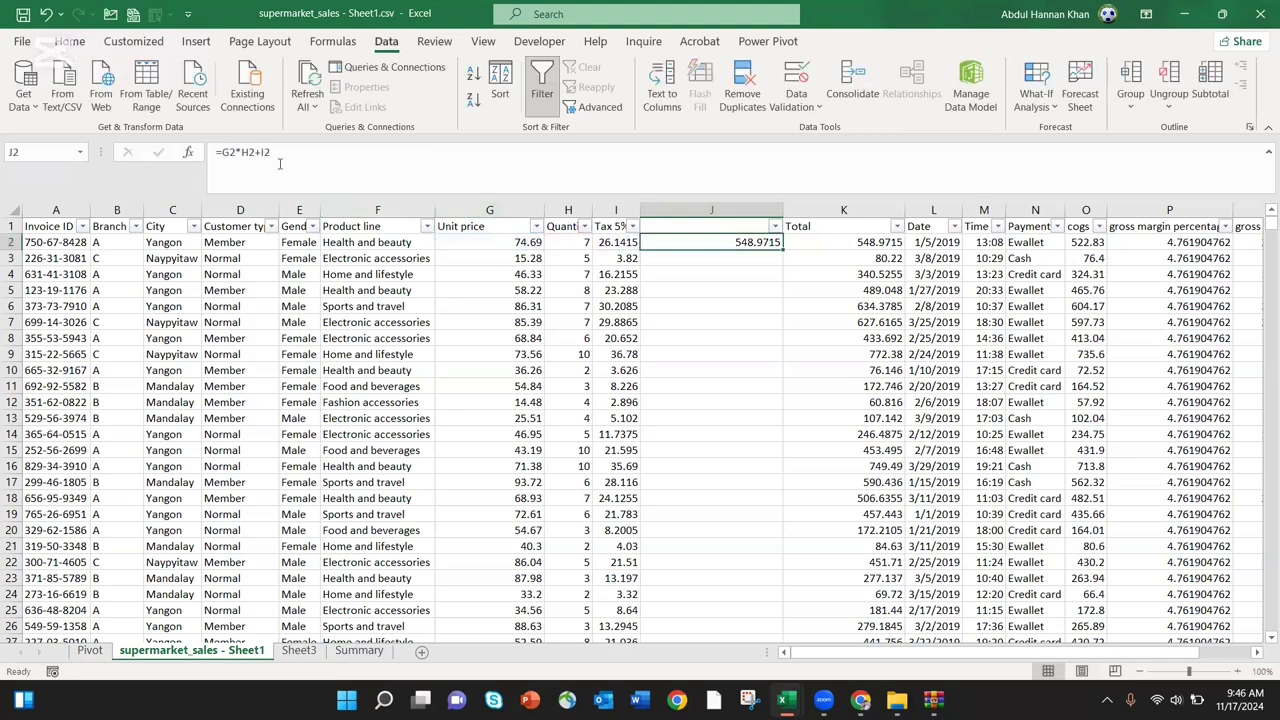
Review the J2 formula and compare it with the existing values in the Total column
left_click_drag(272, 152, 203, 151)
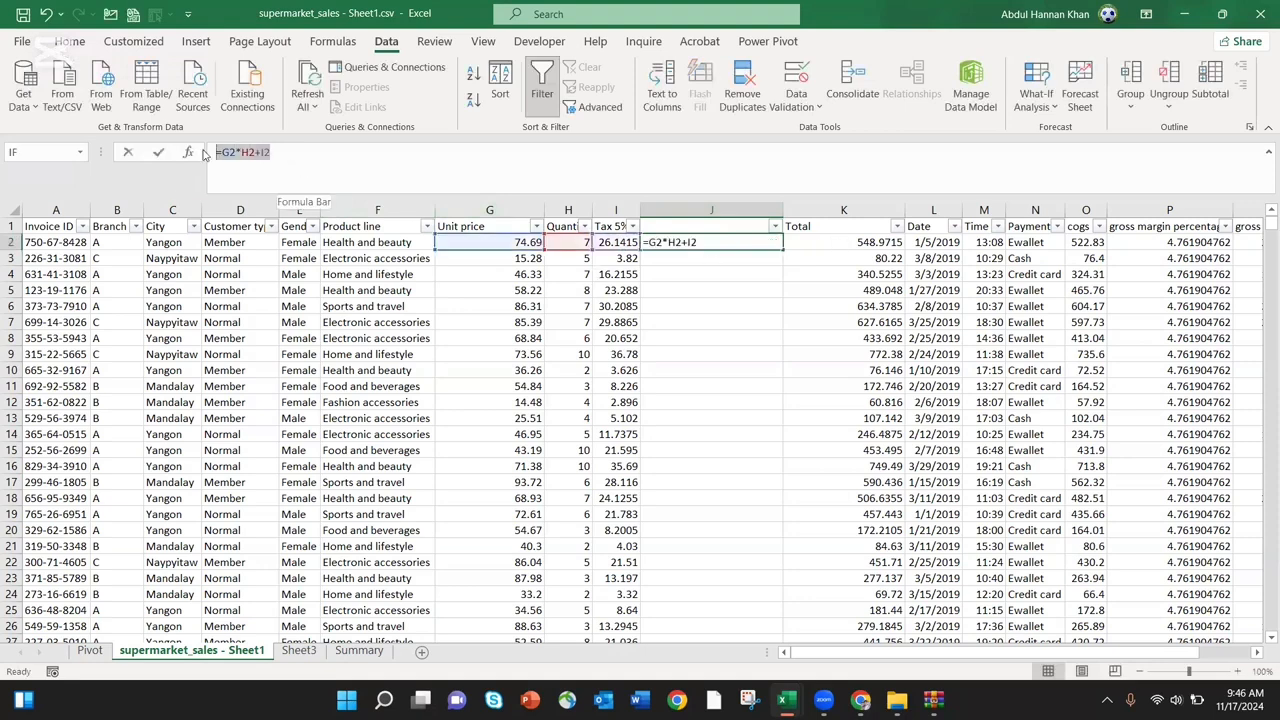
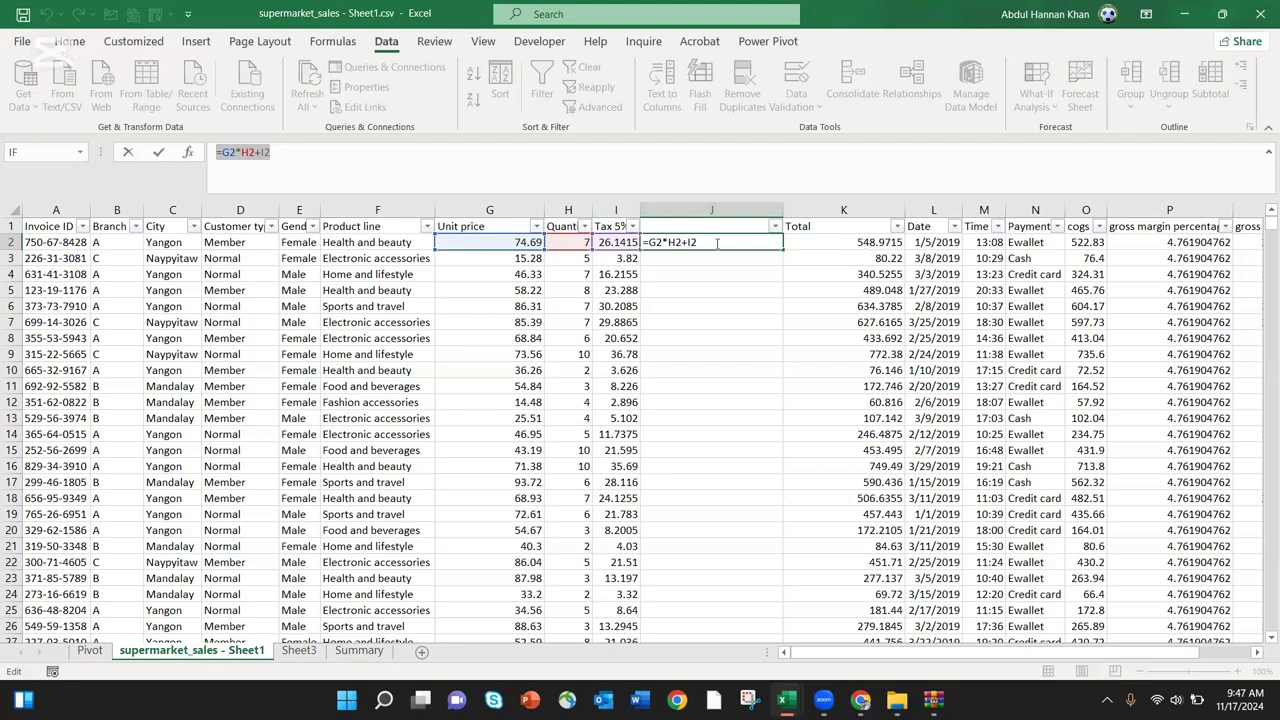
key("ctrl+Return")
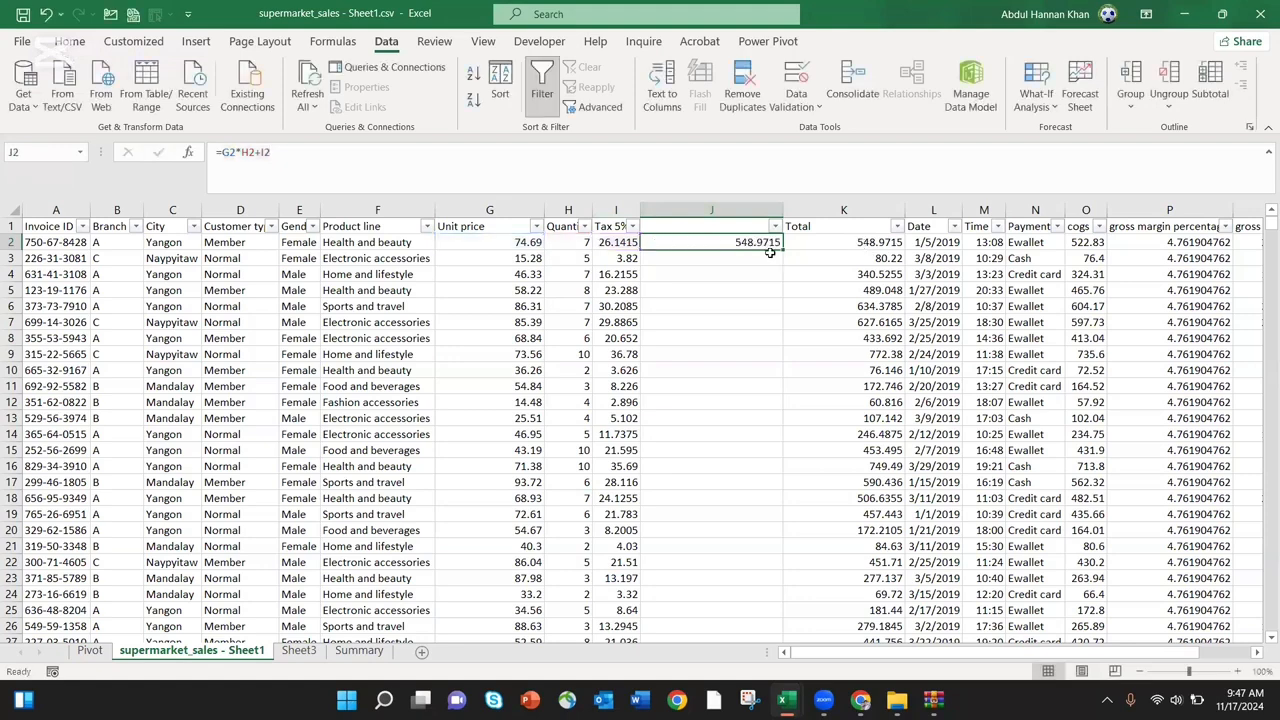
left_click(836, 242)
key("Down")
key("Down")
key("Down")
left_click(872, 392)
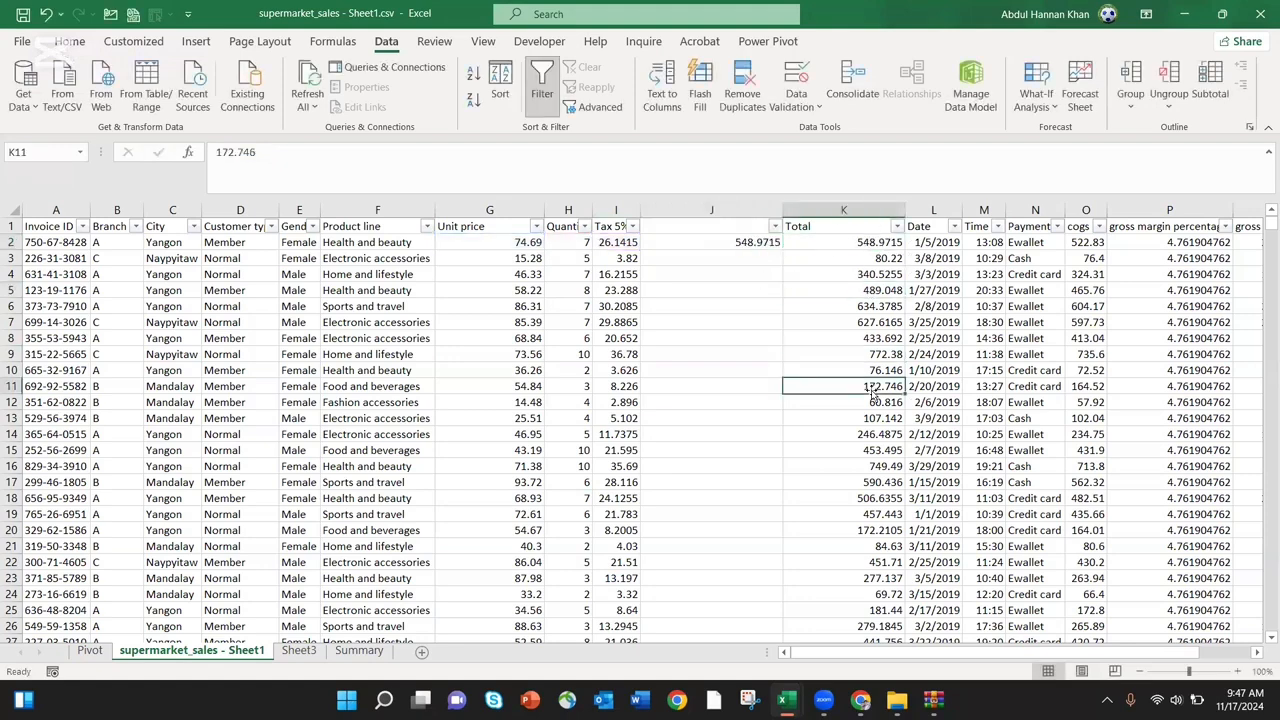
left_click(864, 209)
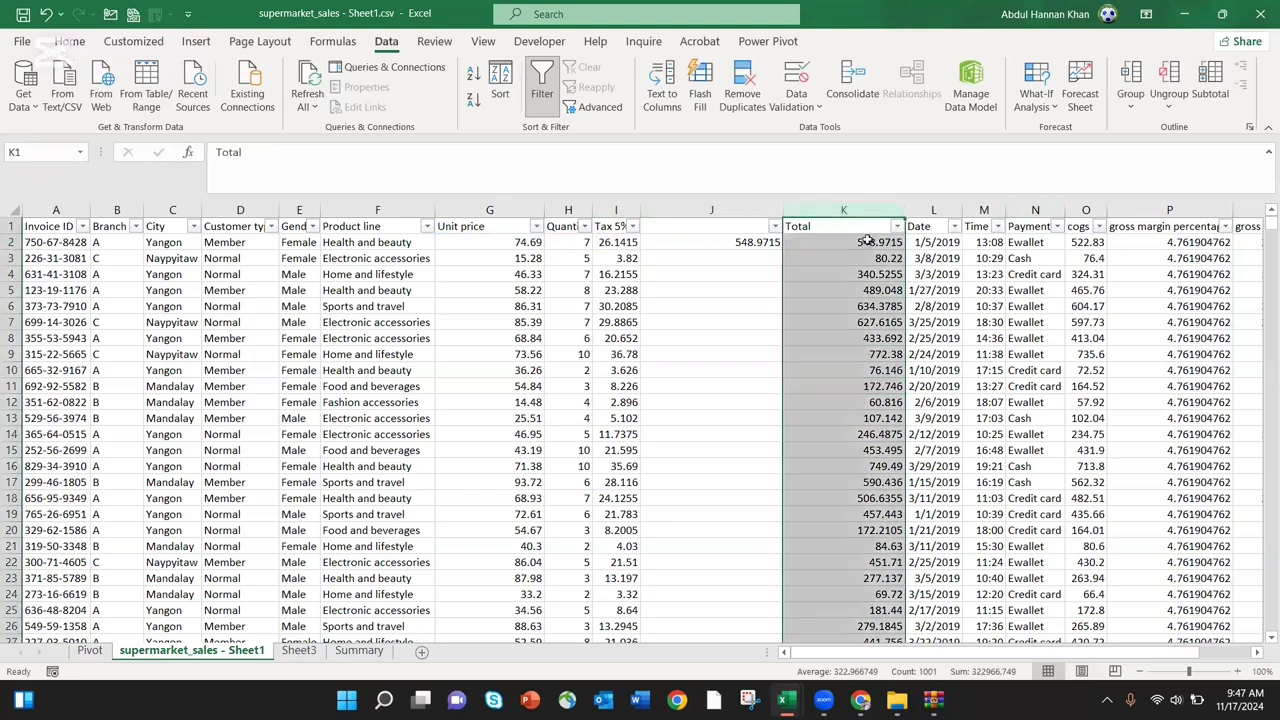
Fill the J2 formula down column J for all data rows
left_click(733, 242)
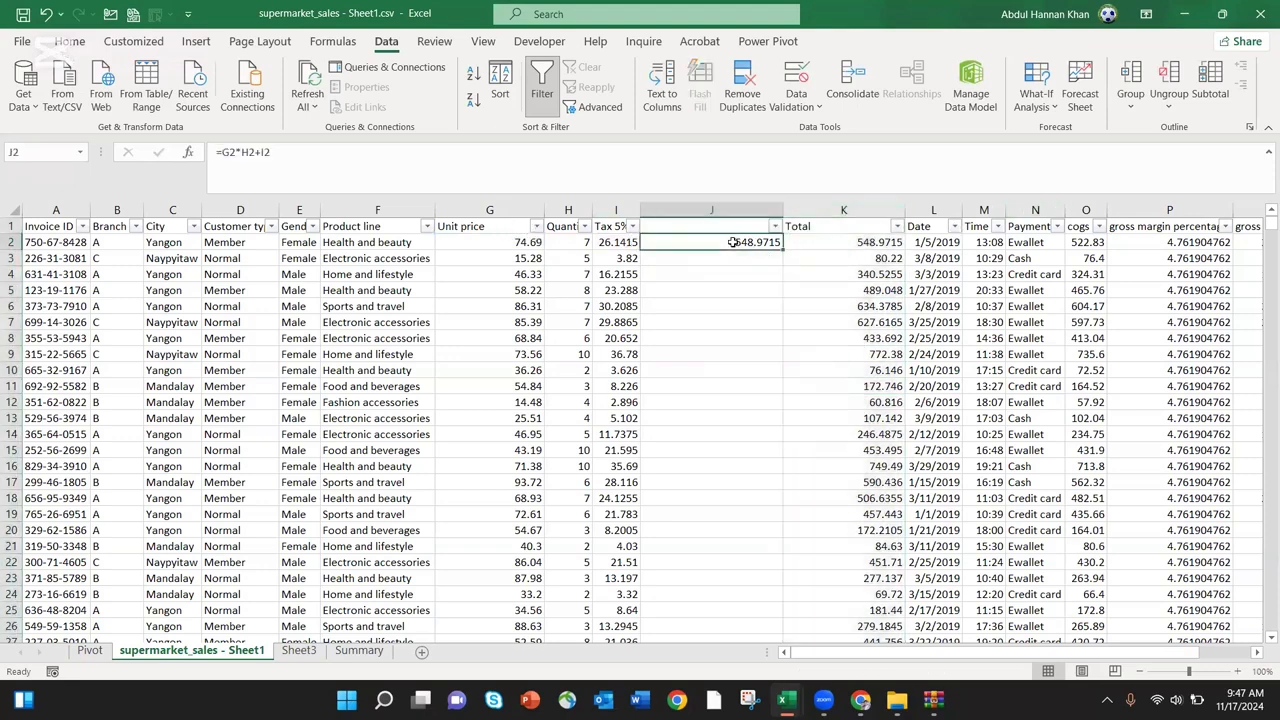
left_click_drag(784, 251, 786, 255)
double_click(786, 254)
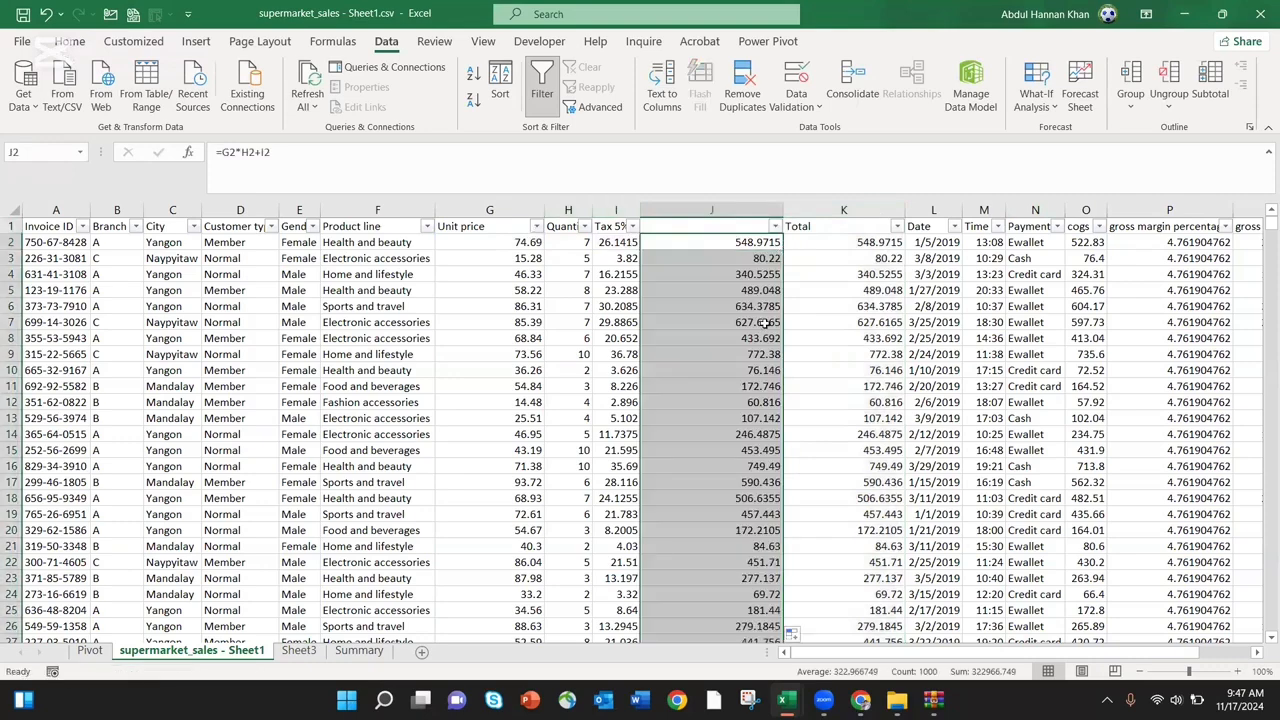
Compare the calculated values in column J with the Total column down to the last data row and return to the header
scroll(763, 402, "down", 20)
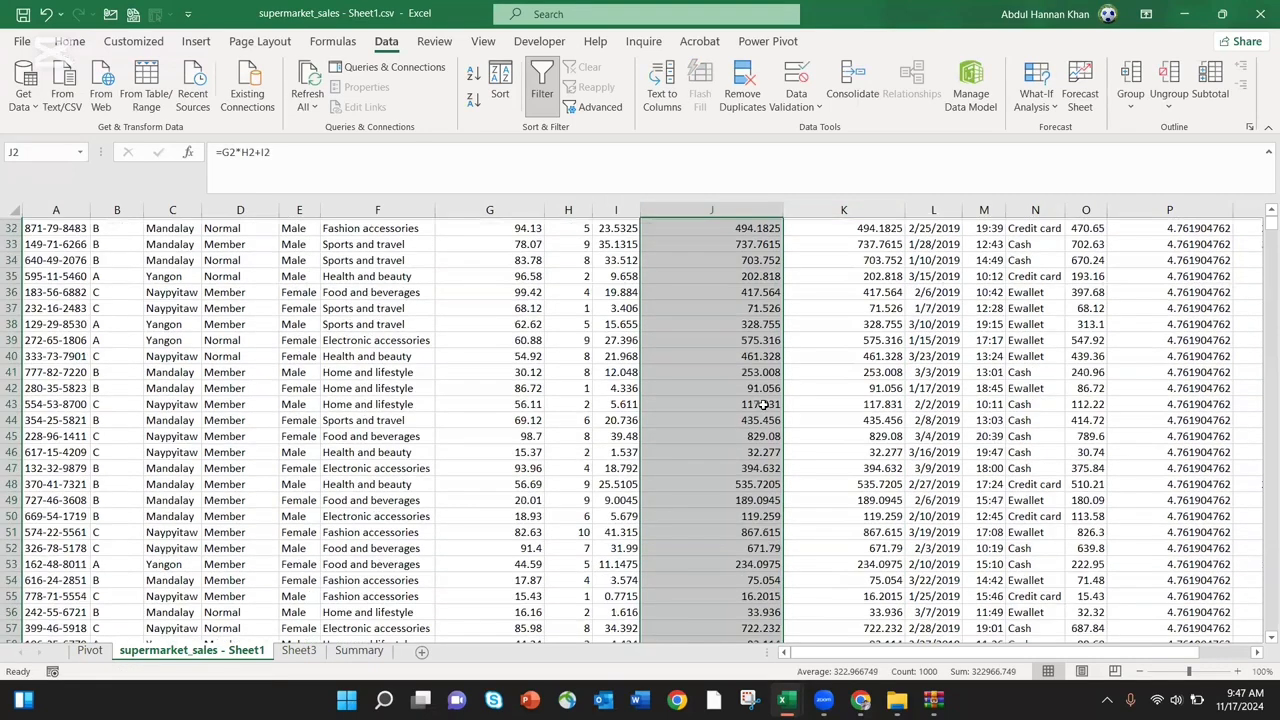
scroll(763, 404, "down", 20)
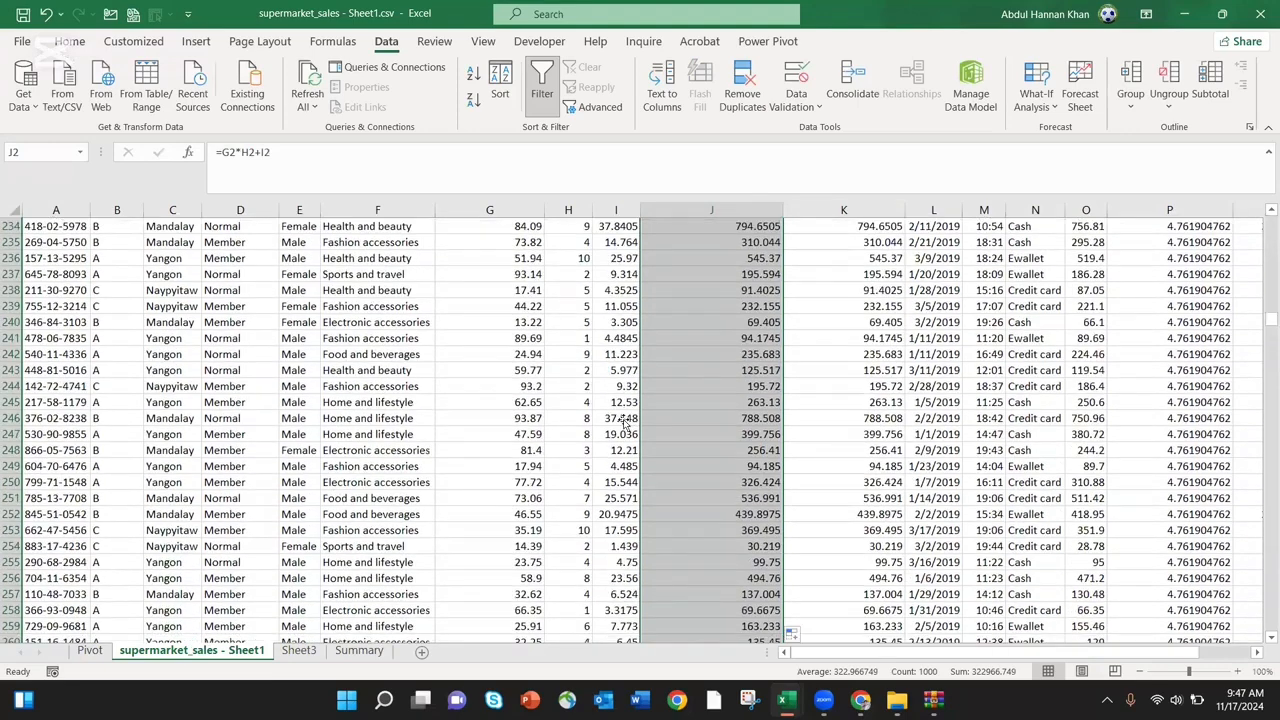
left_click(622, 420)
key("ctrl+Down")
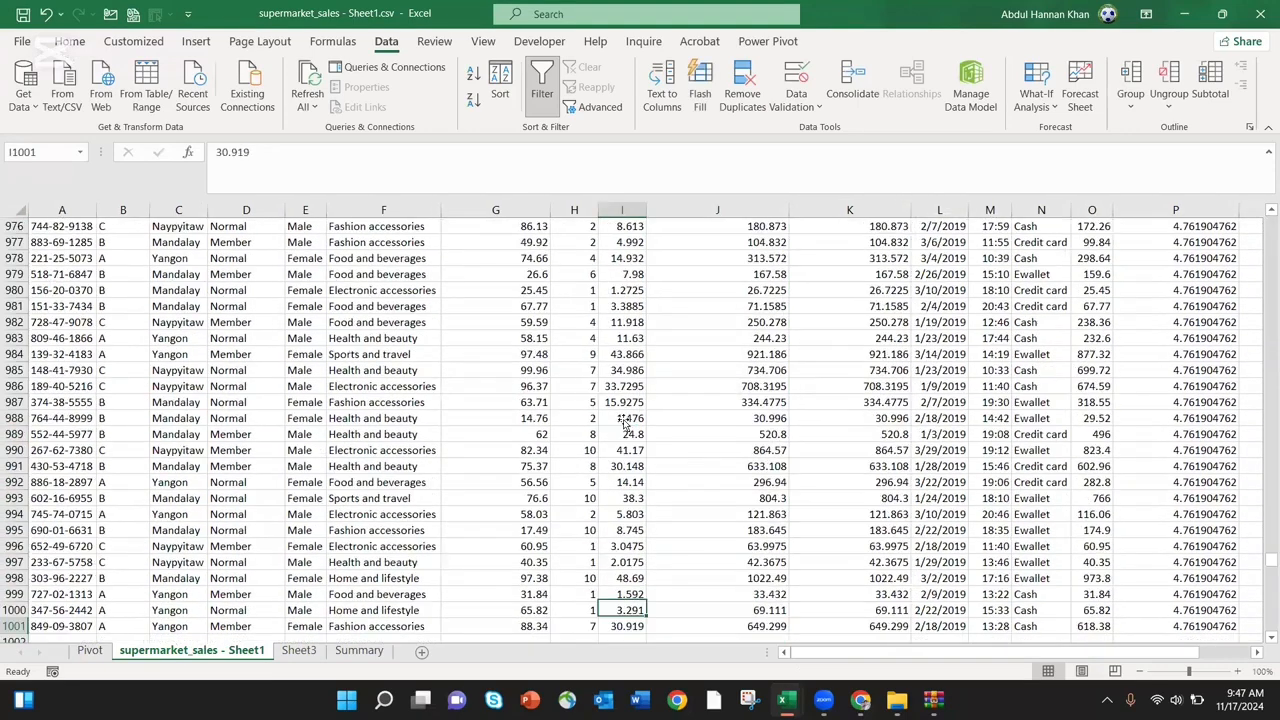
key("Right")
scroll(622, 420, "down", 1)
key("ctrl+Up")
key("Up")
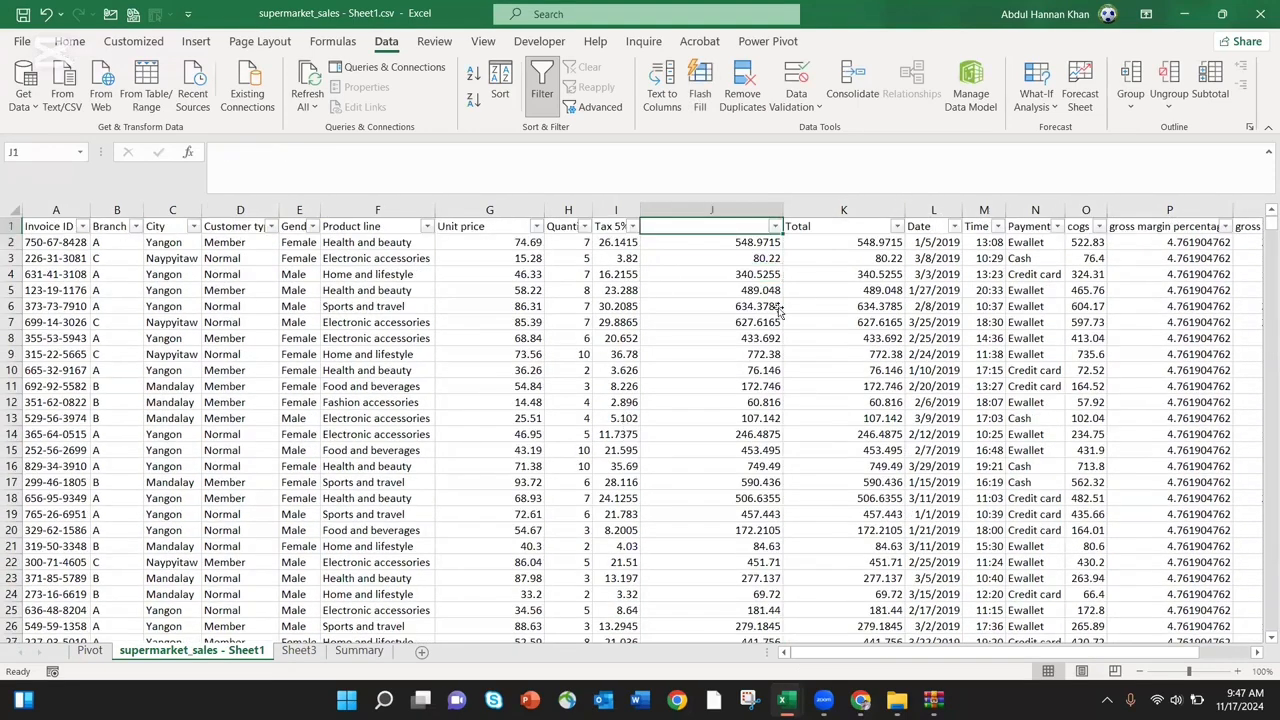
Delete the entire column J holding the calculated totals
left_click(723, 209)
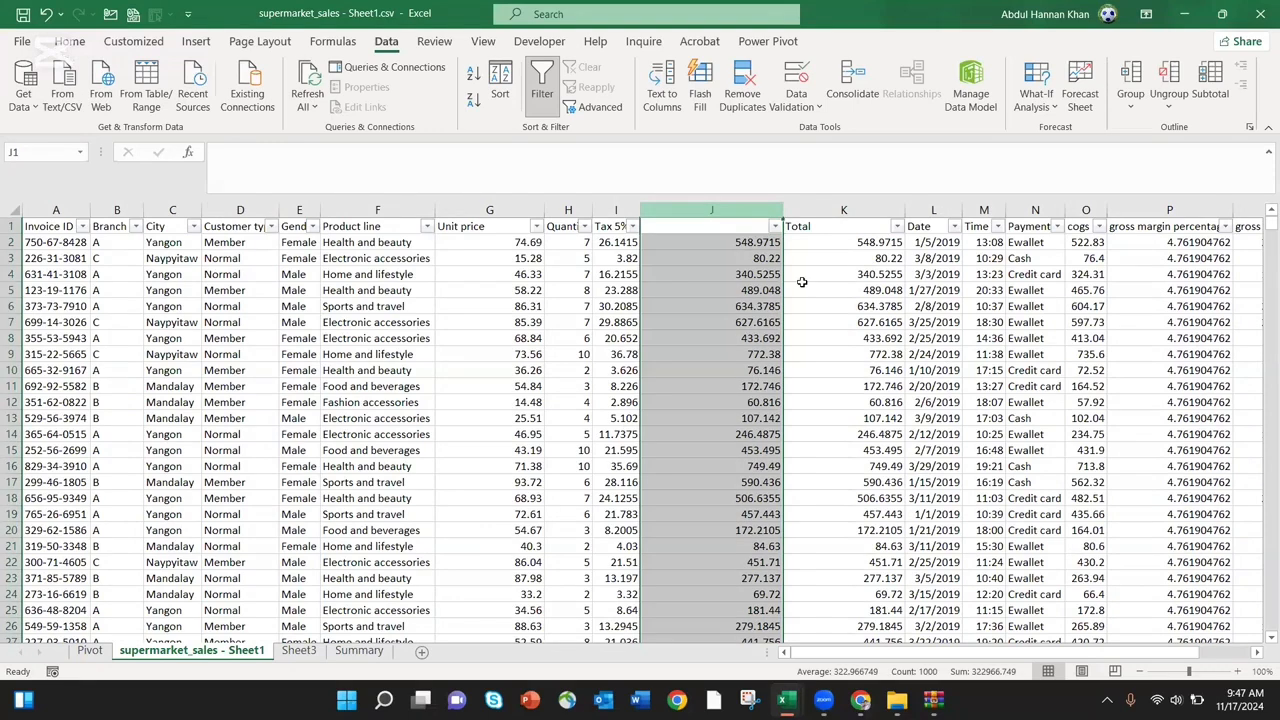
key("ctrl+minus")
left_click(795, 290)
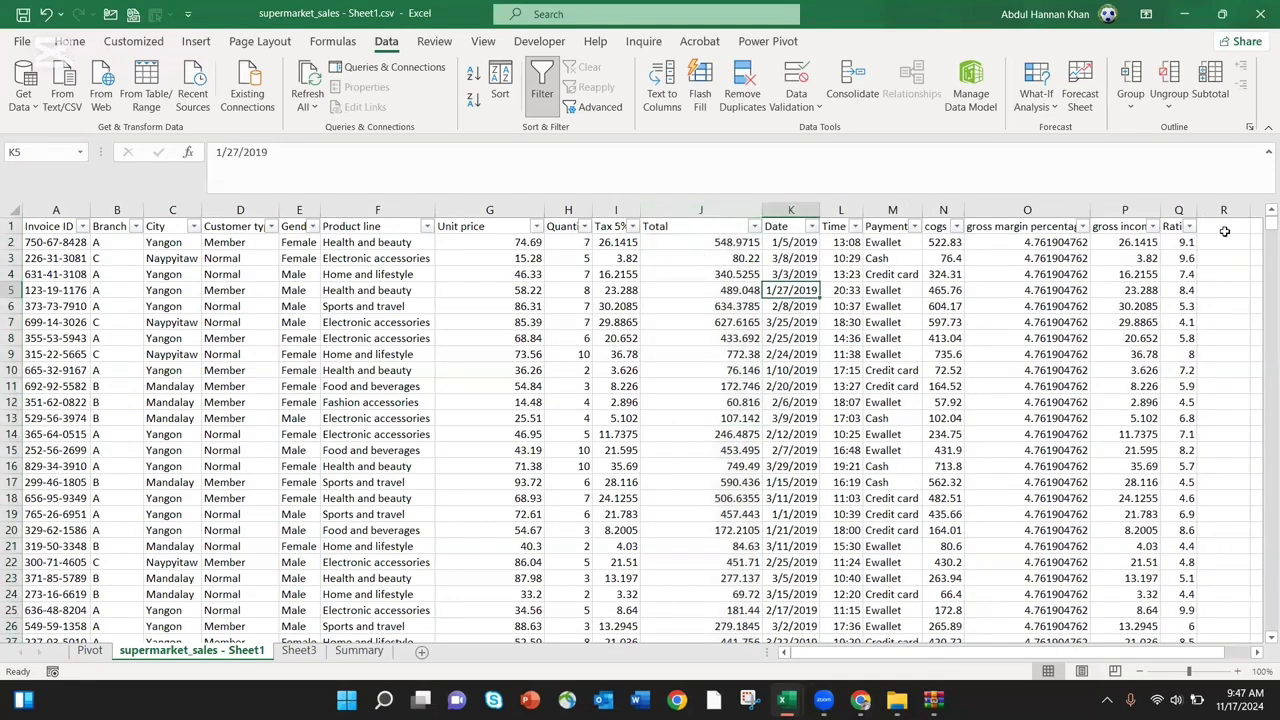
left_click_drag(1197, 235, 1090, 271)
left_click(1090, 271)
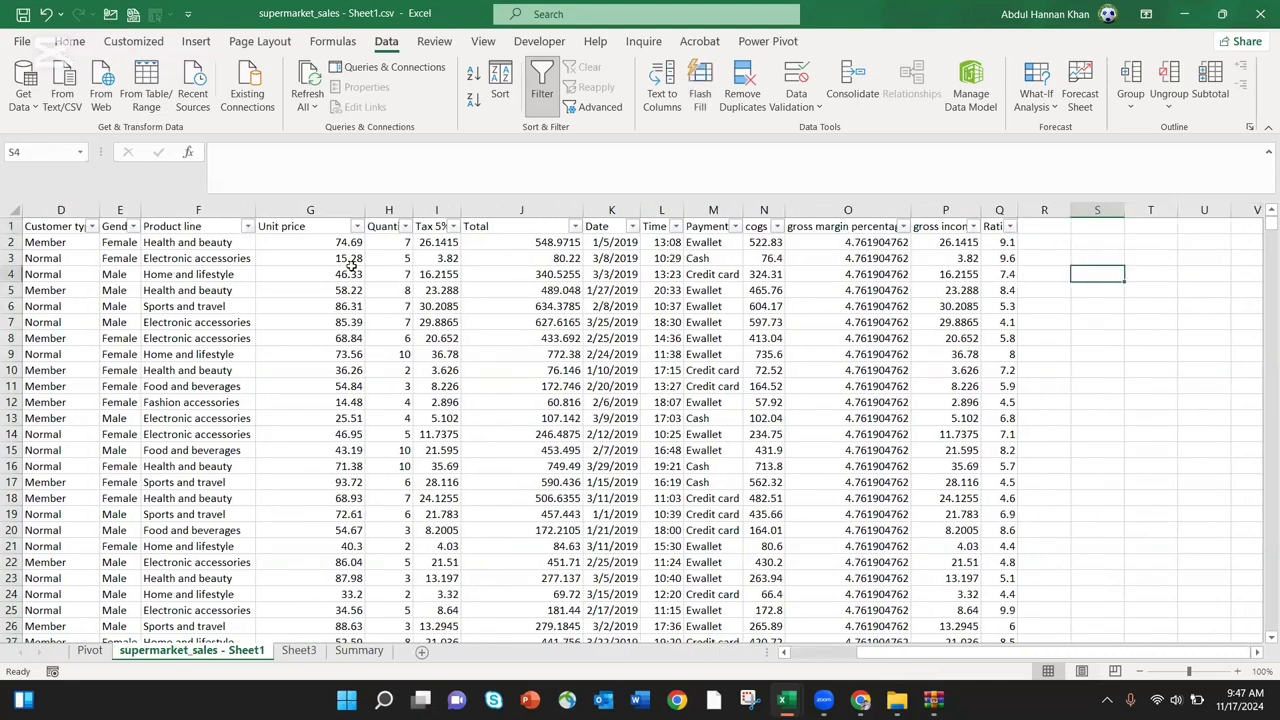
scroll(660, 296, "left", 2)
scroll(155, 544, "left", 1)
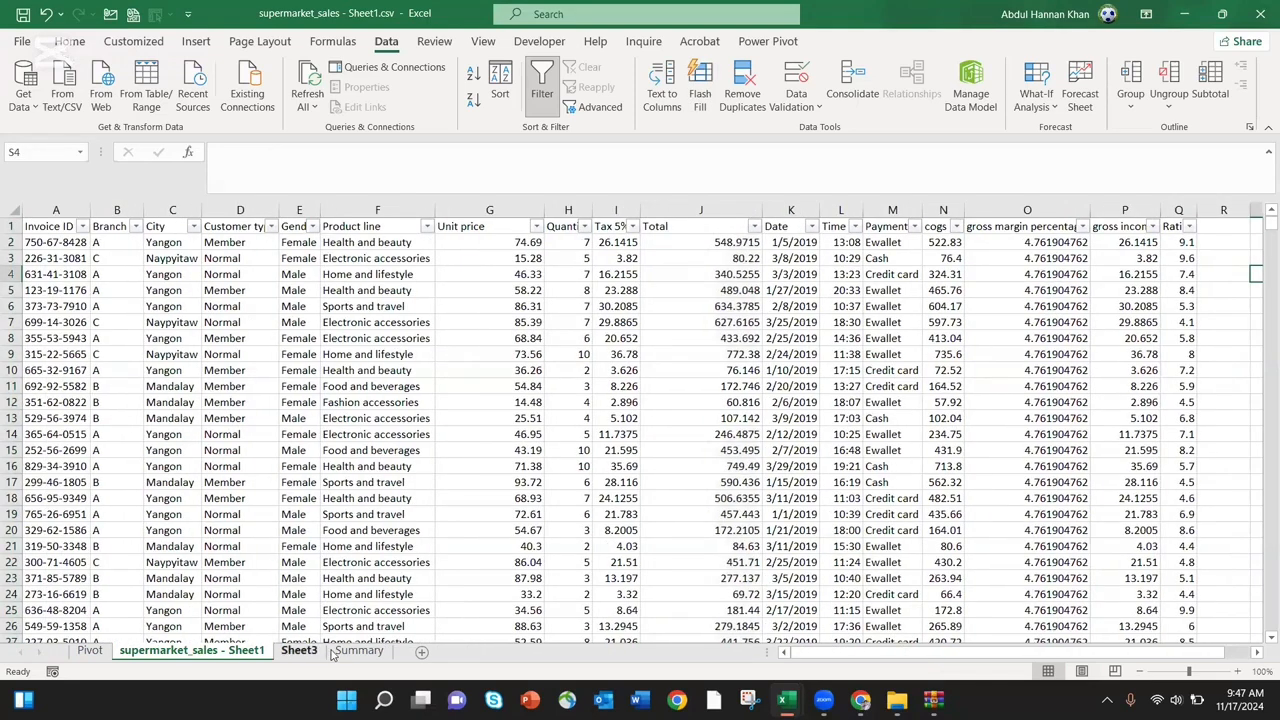
left_click(359, 650)
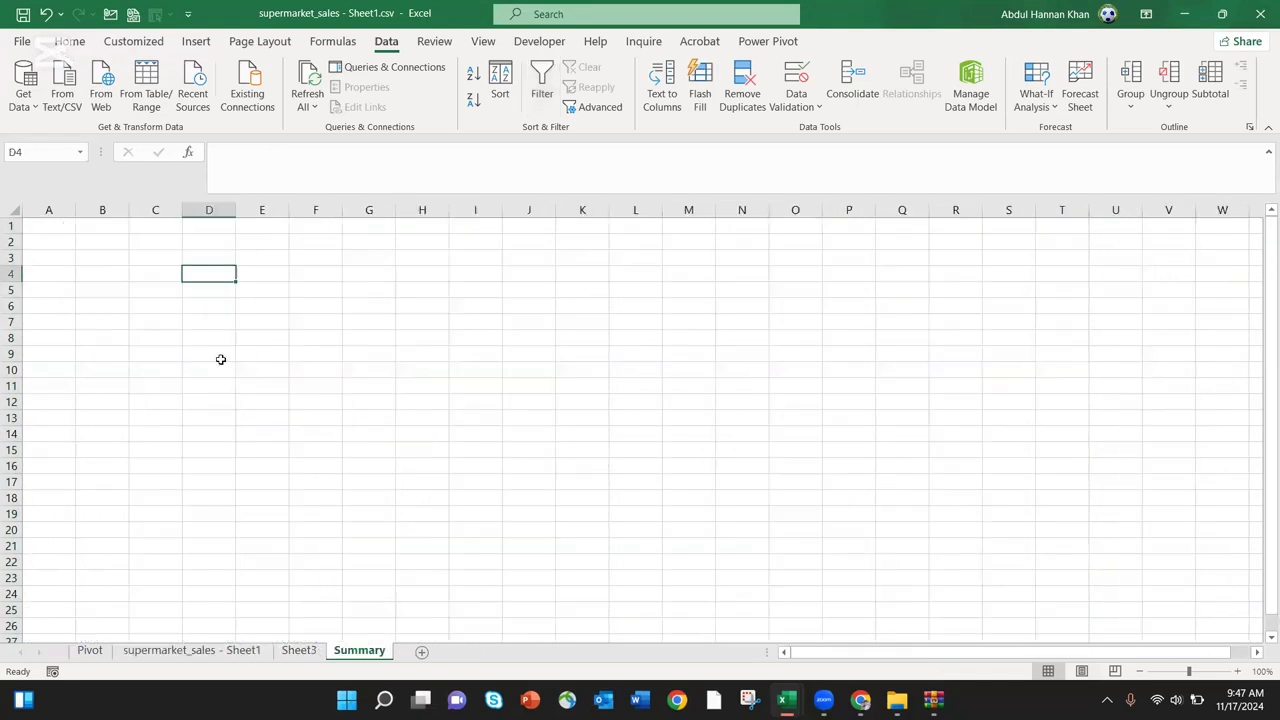
Rename Sheet3 as "Assignment Task"
left_click(299, 650)
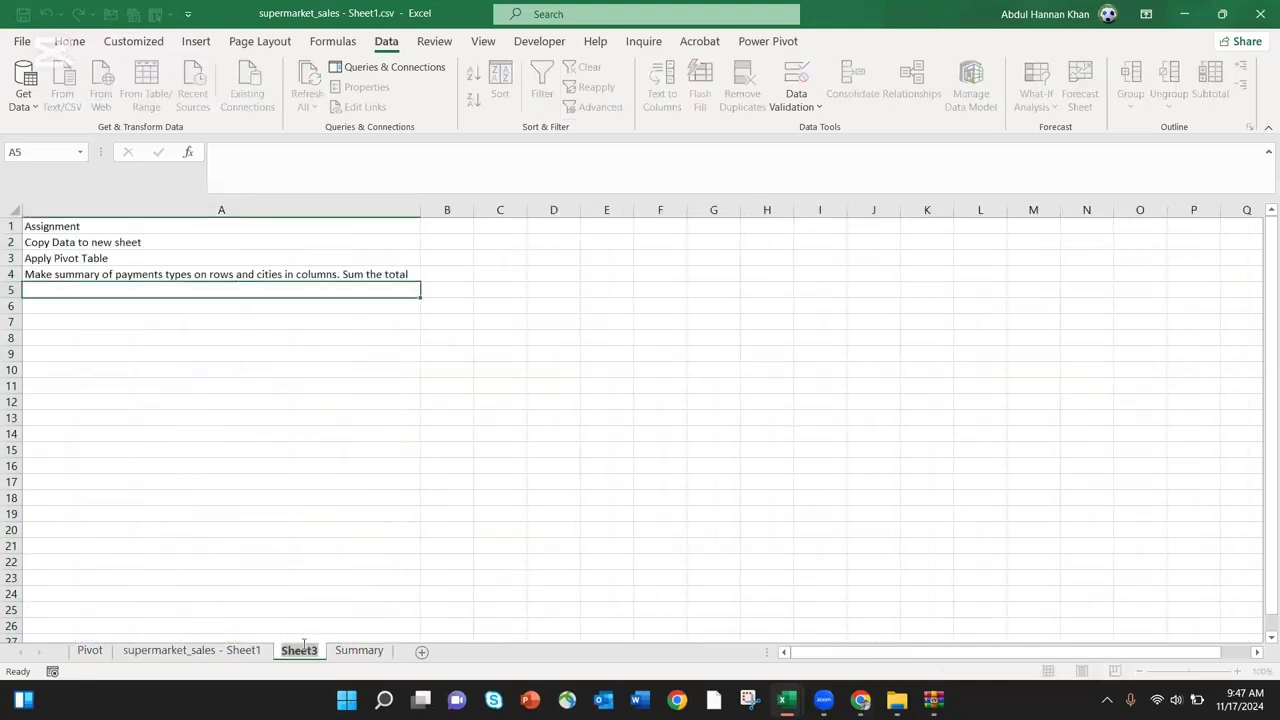
double_click(304, 650)
type("Task")
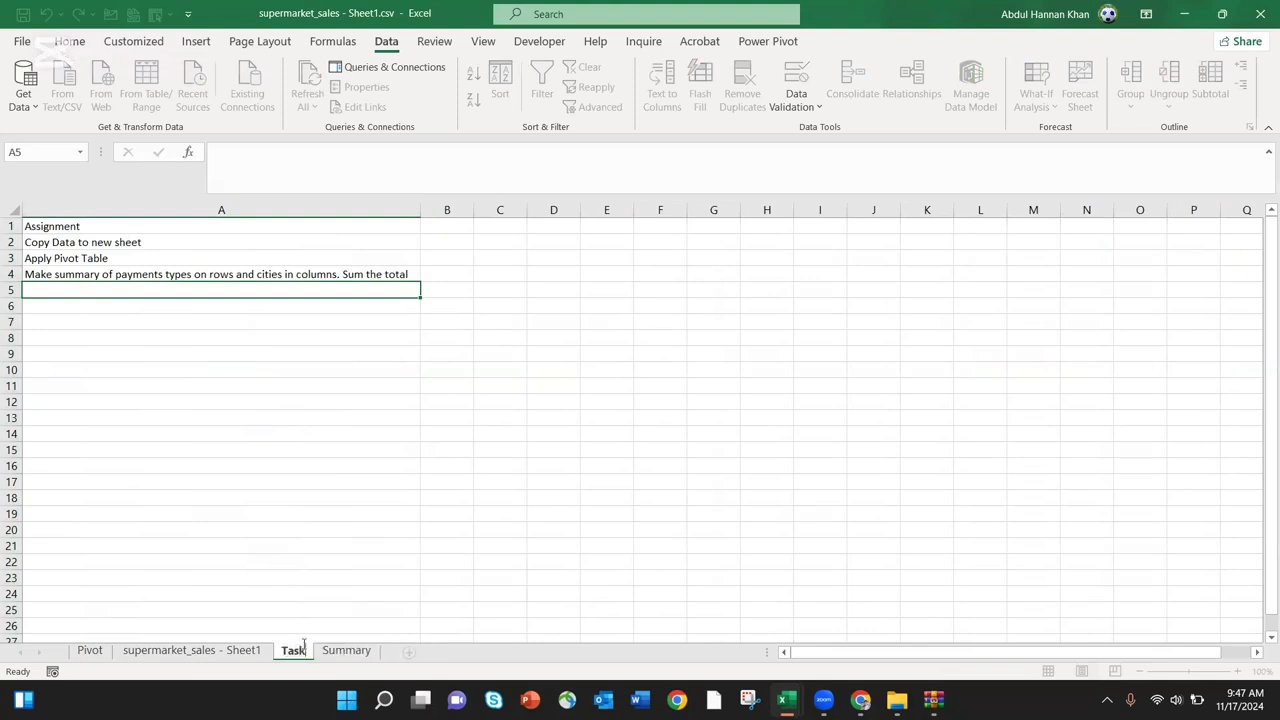
key("BackSpace")
key("BackSpace")
key("BackSpace")
key("BackSpace")
type("Assignment Task")
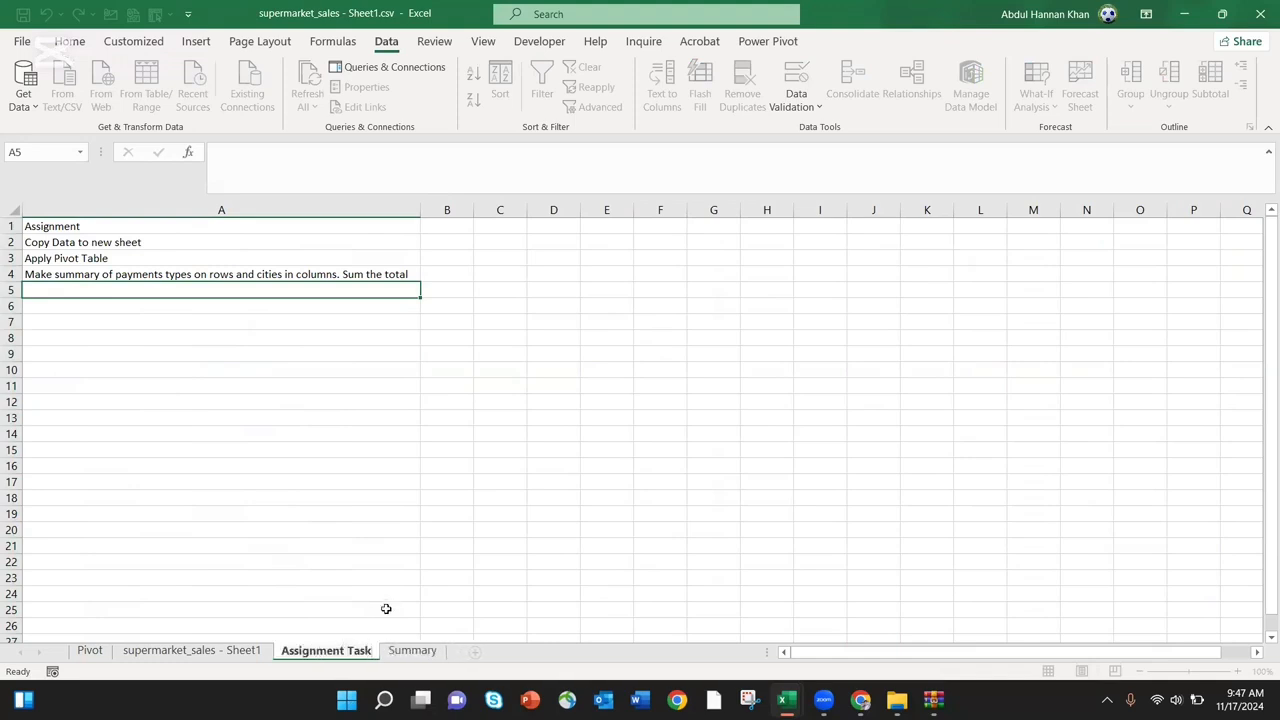
left_click(386, 608)
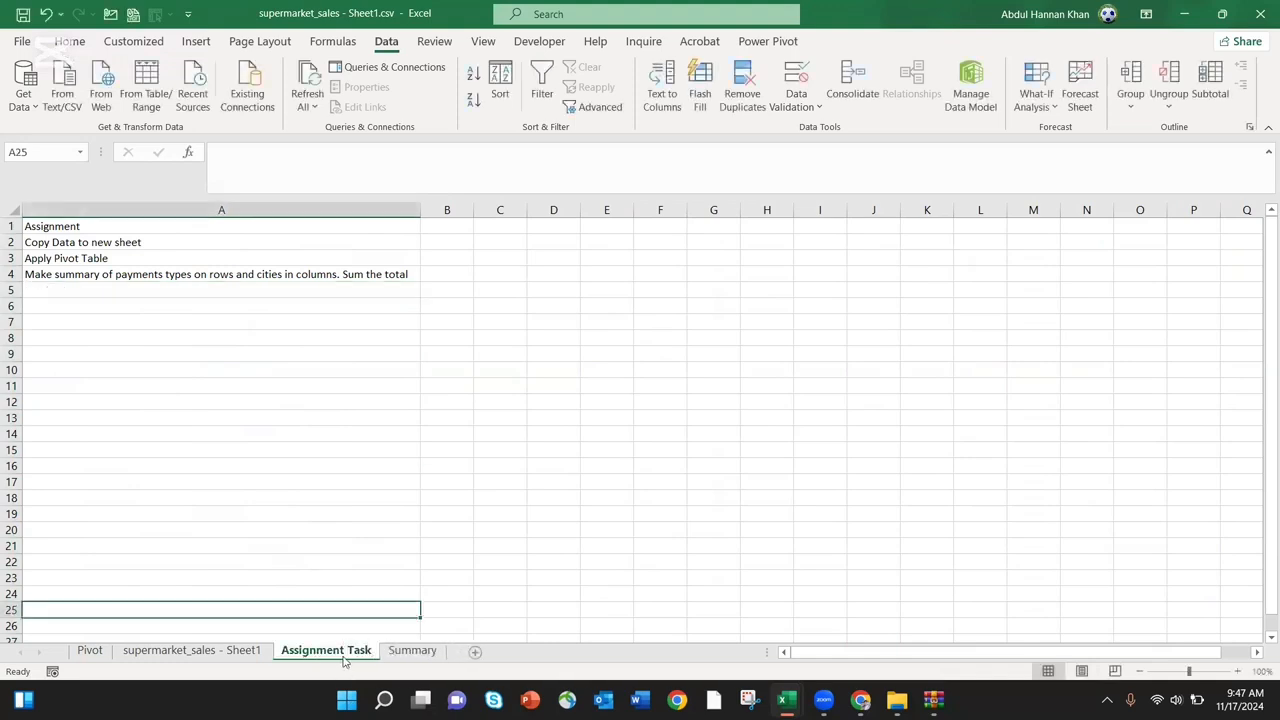
Set the Assignment Task sheet's tab color to light blue
right_click(345, 660)
mouse_move(410, 567)
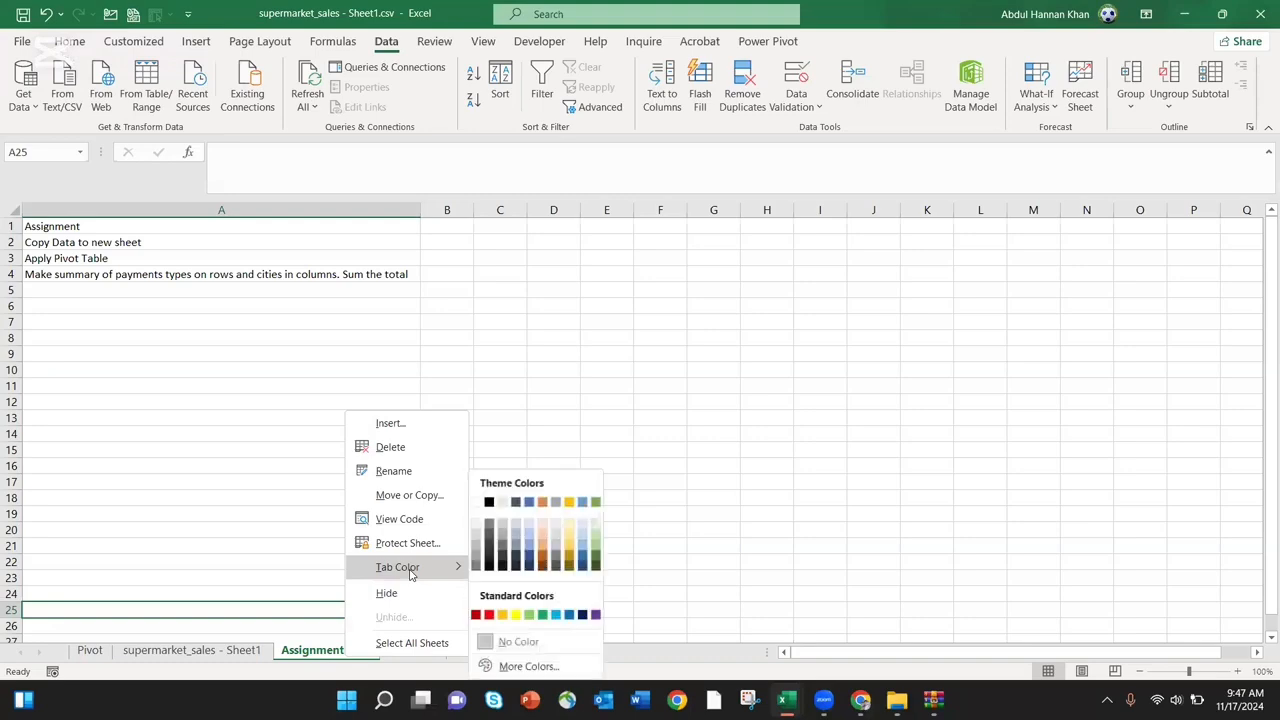
left_click(263, 563)
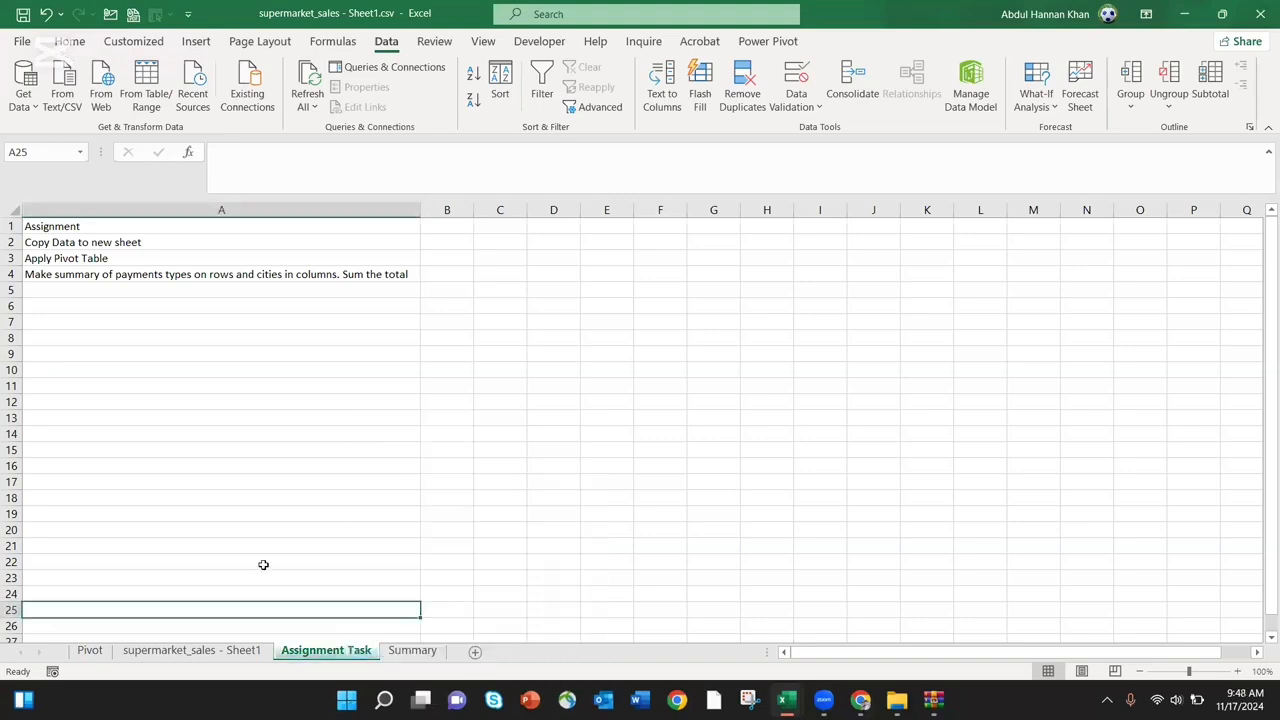
left_click(263, 563)
left_click(255, 652)
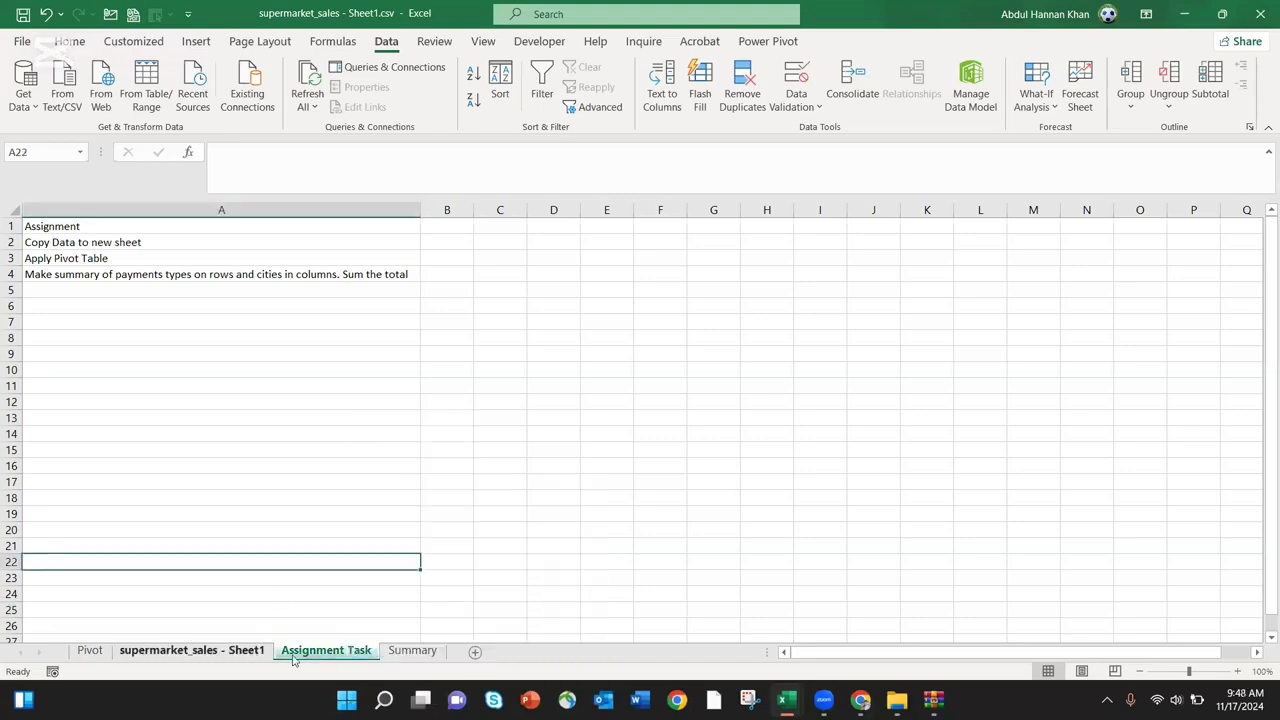
left_click(293, 655)
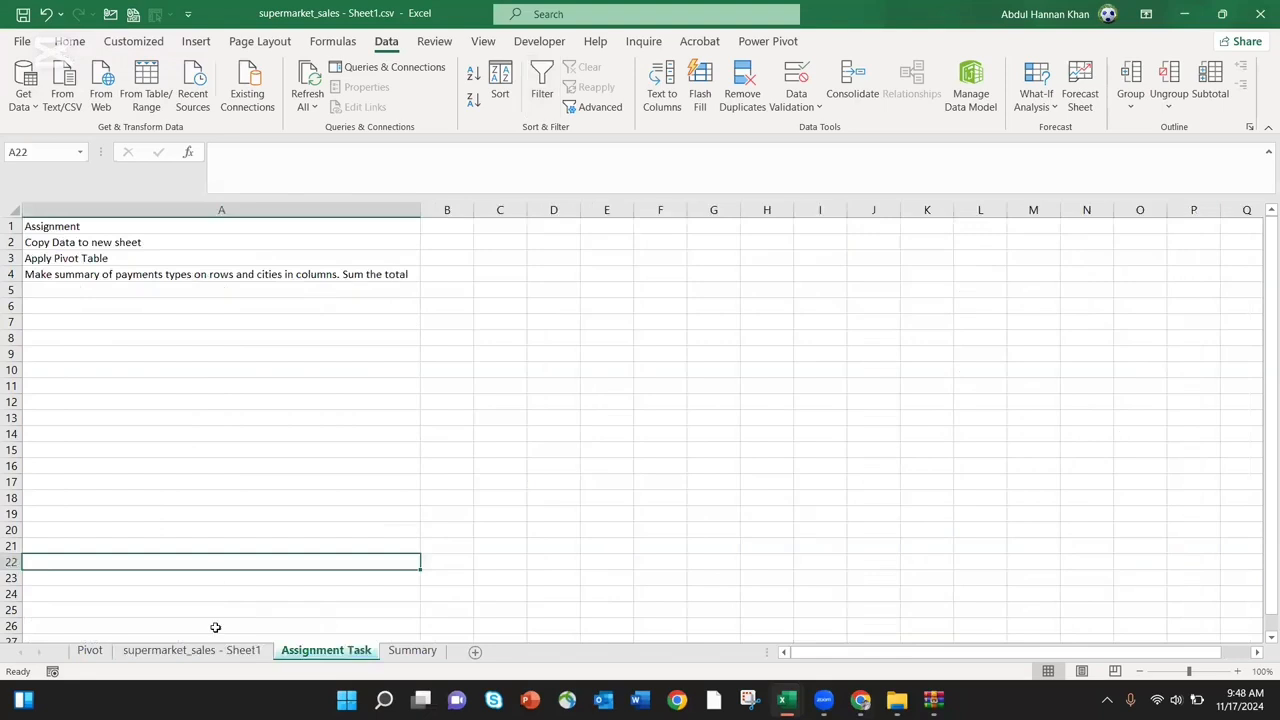
Add "Sale price" to the end of the instruction in A4 and locate the Total column in the supermarket sales sheet
double_click(412, 274)
type("S")
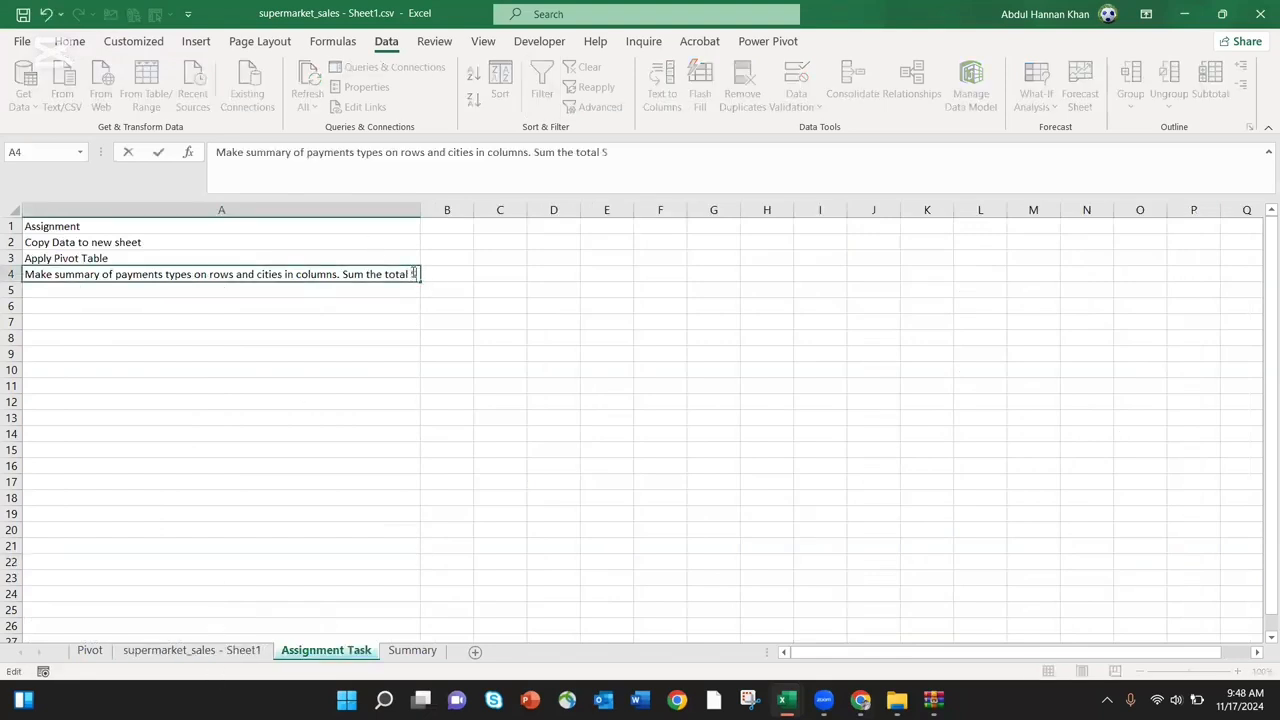
type("ale price")
key("Return")
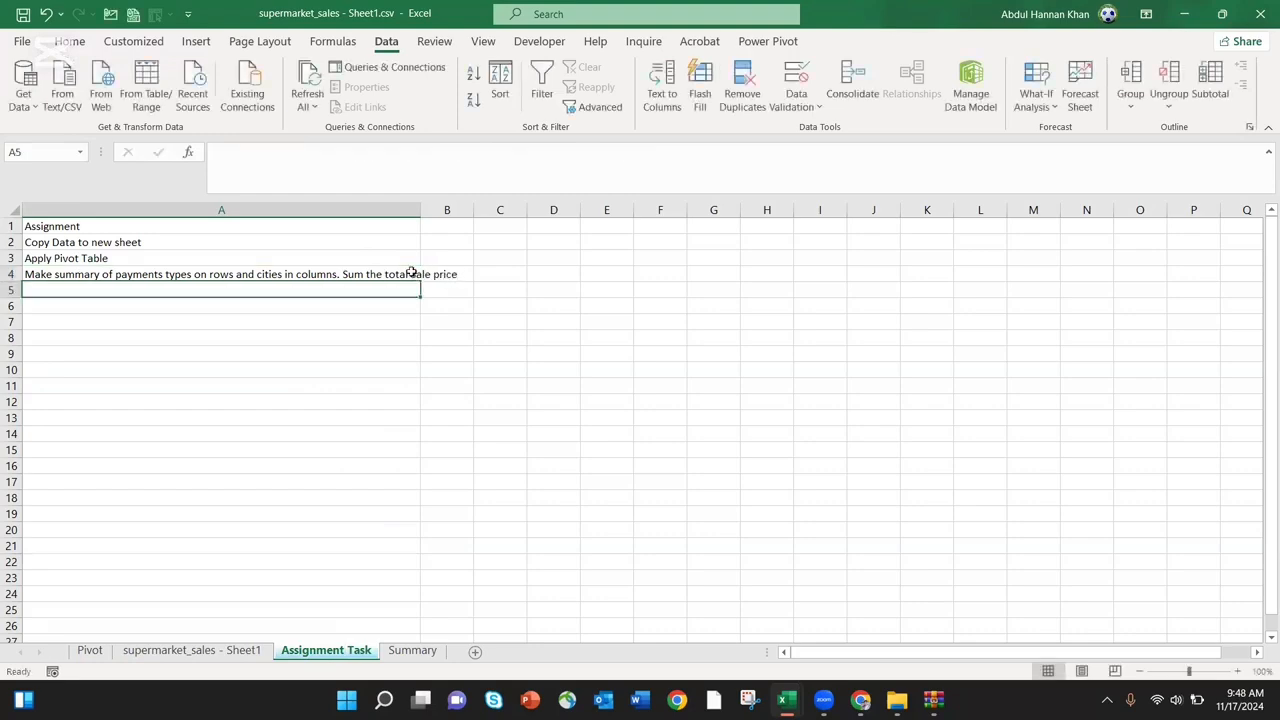
left_click(220, 651)
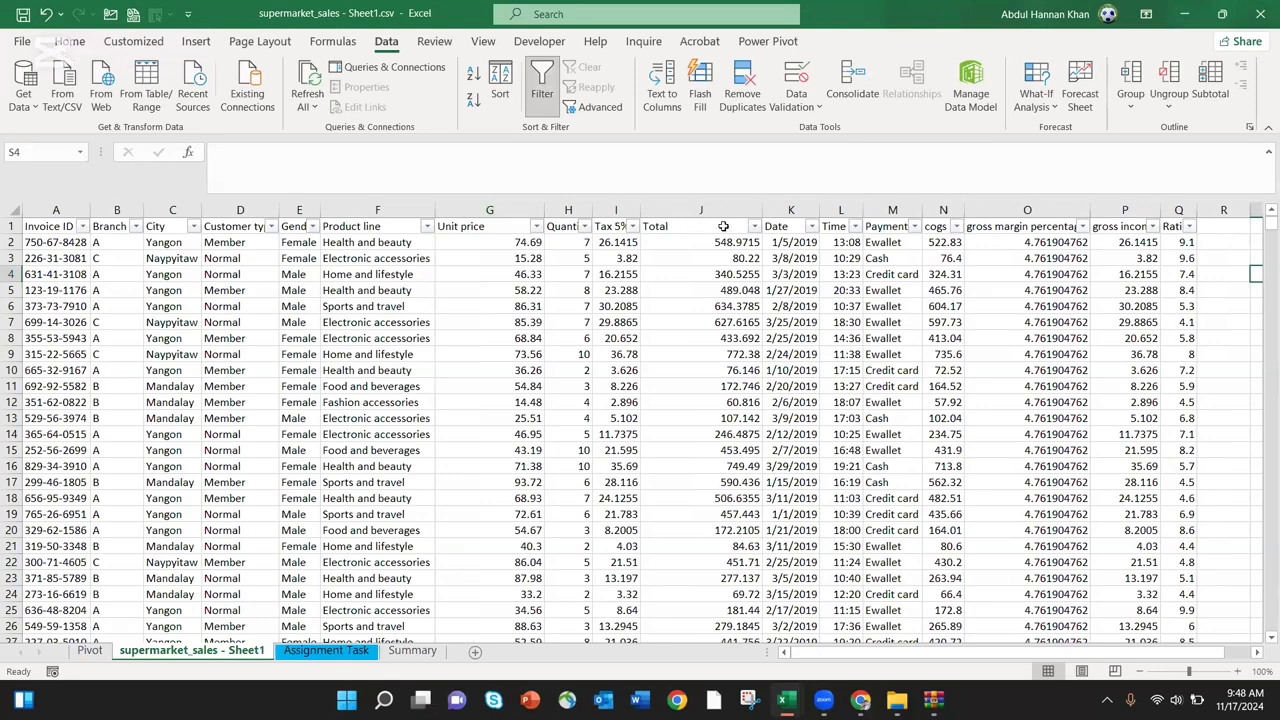
left_click(688, 230)
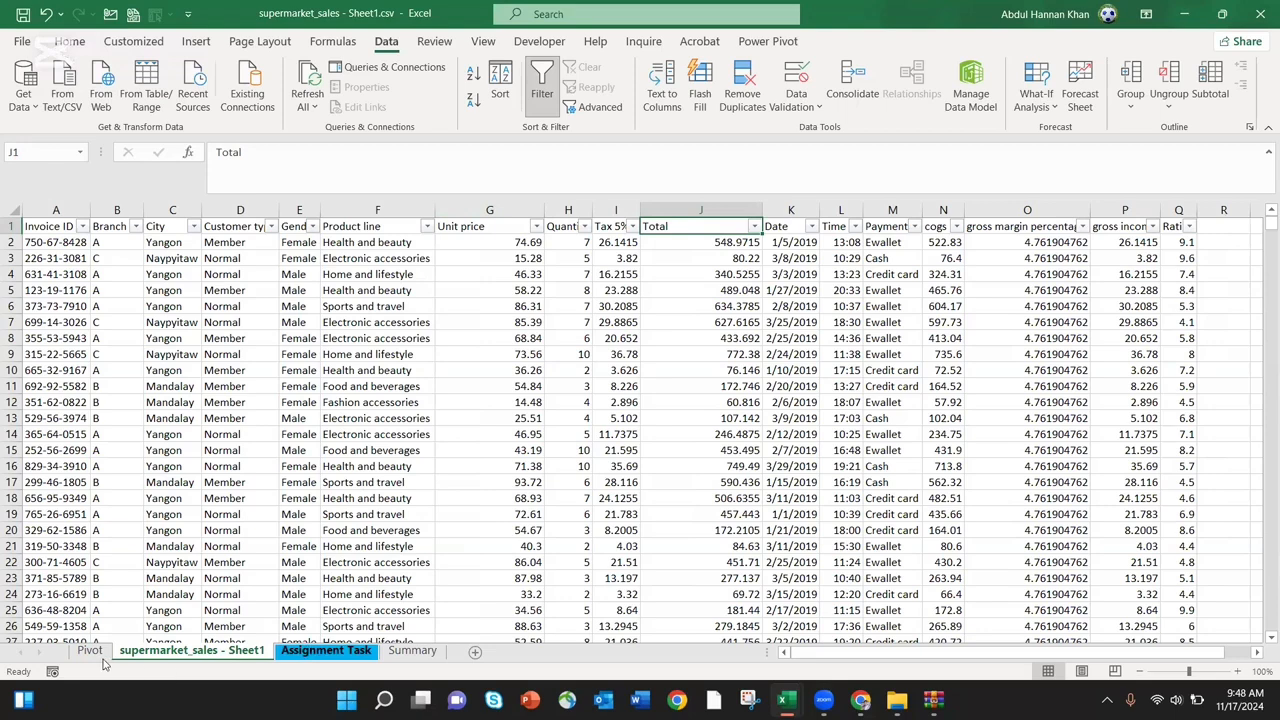
Insert "Using Pivot Table" at the start of the Assignment Task instruction in A4 and fit column A's width to its text
left_click(311, 658)
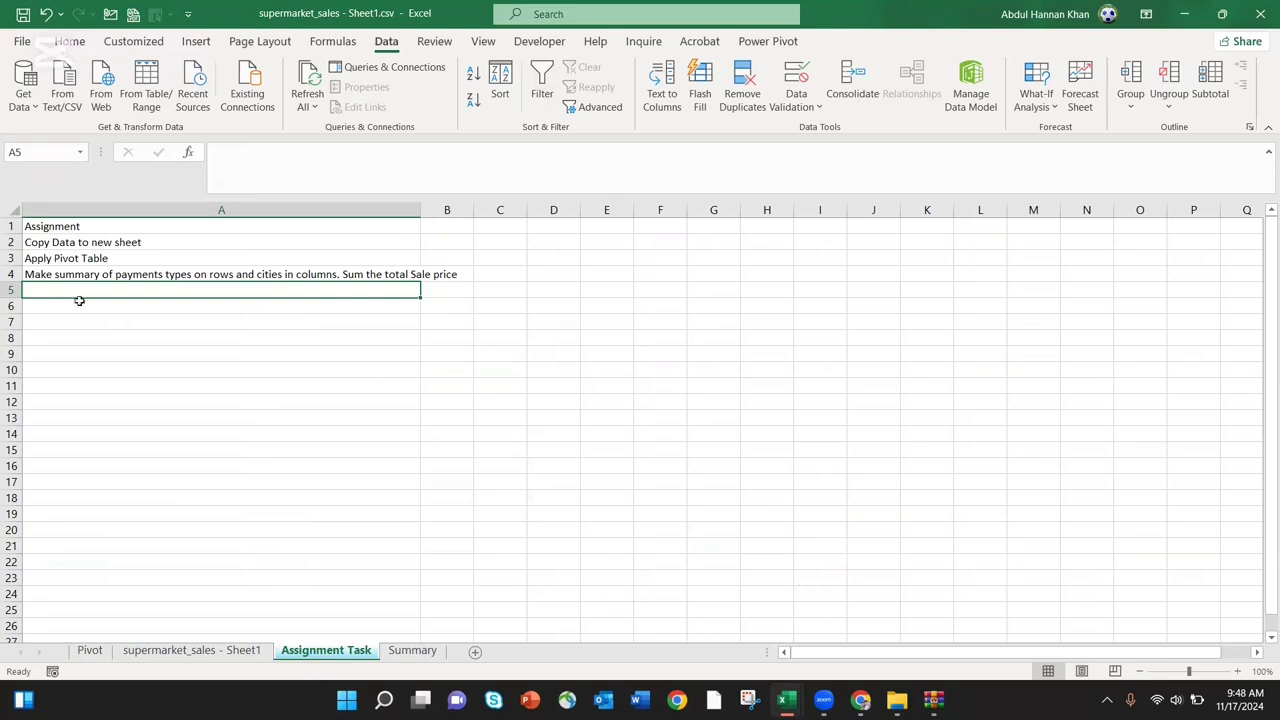
left_click(62, 271)
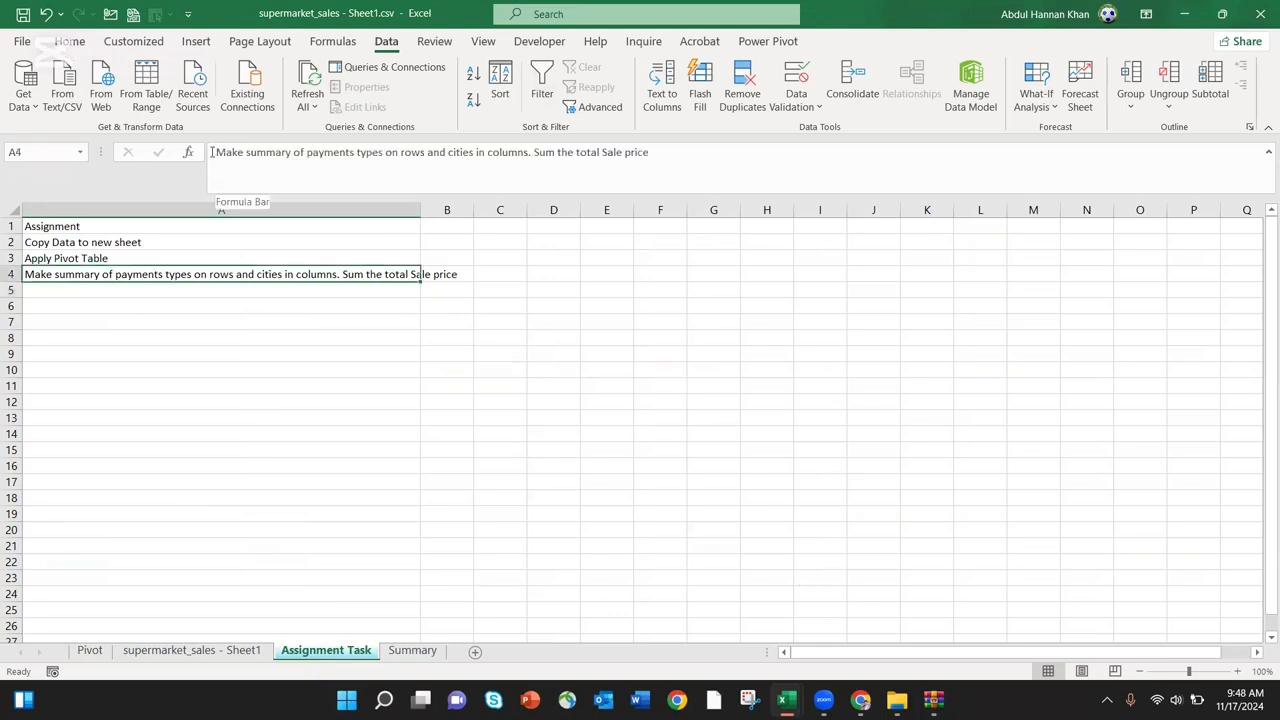
left_click(212, 152)
left_click(212, 152)
type("ing Pivo")
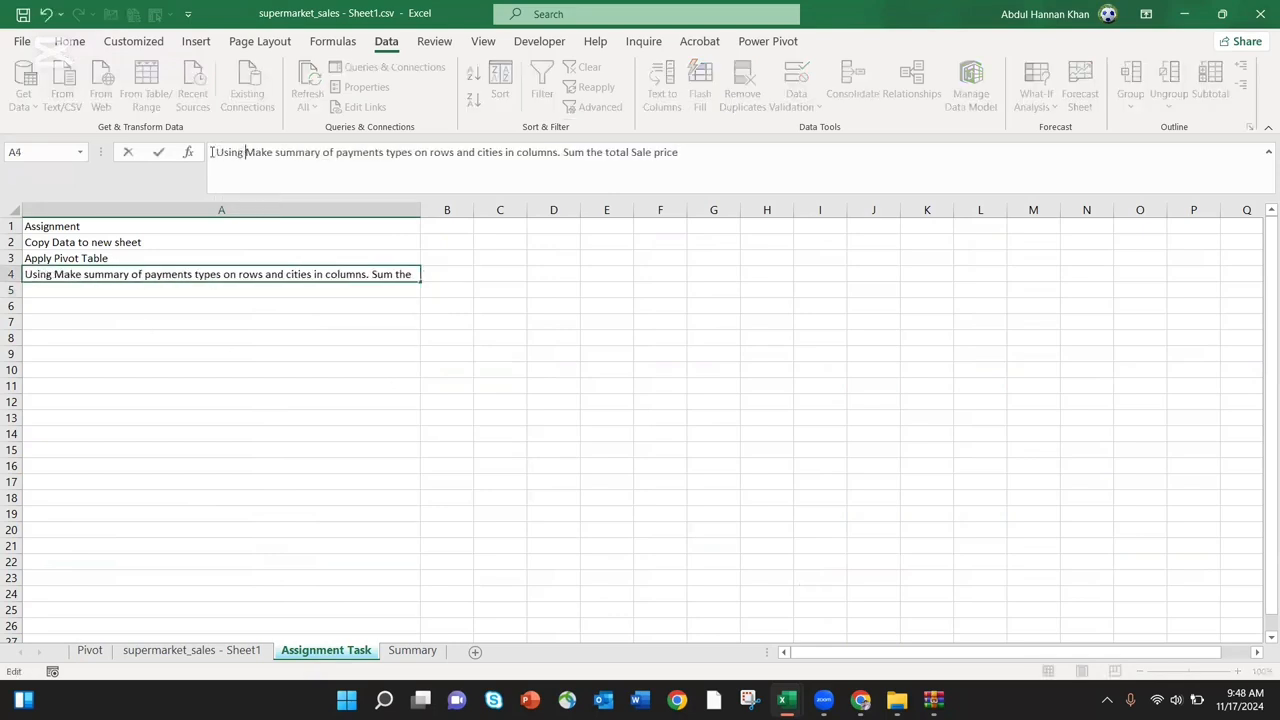
type("t Table")
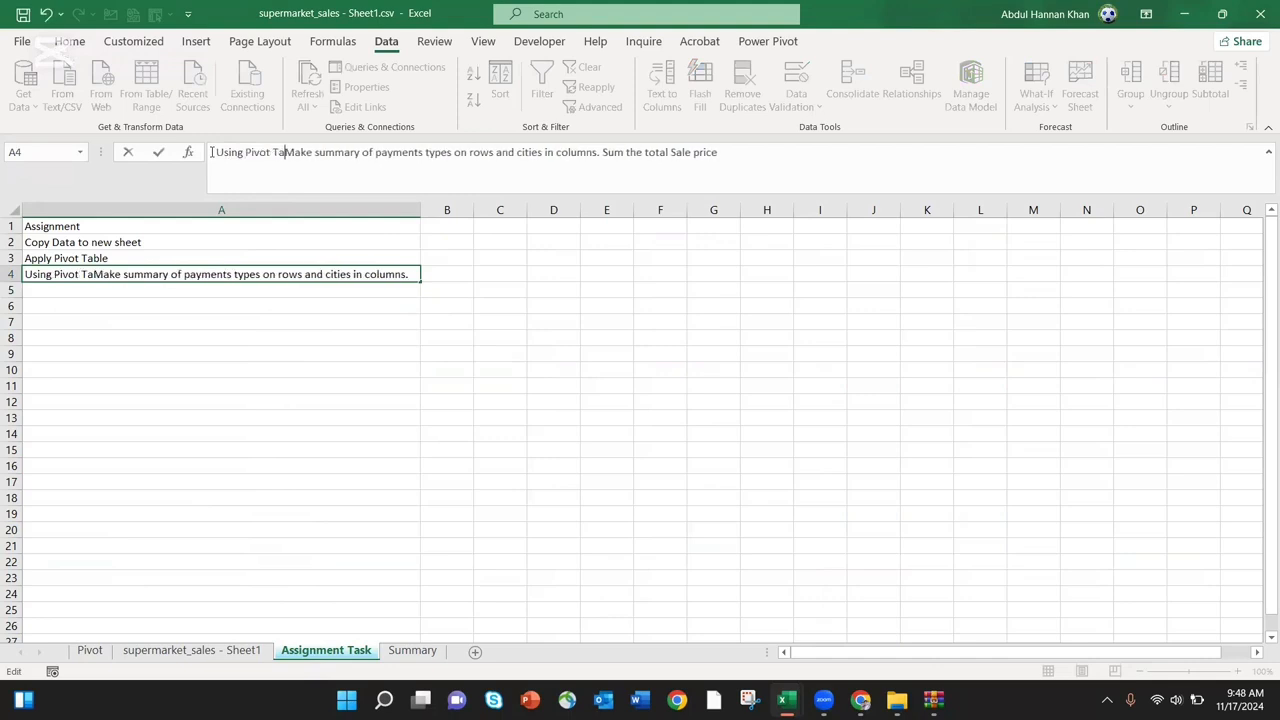
key("Return")
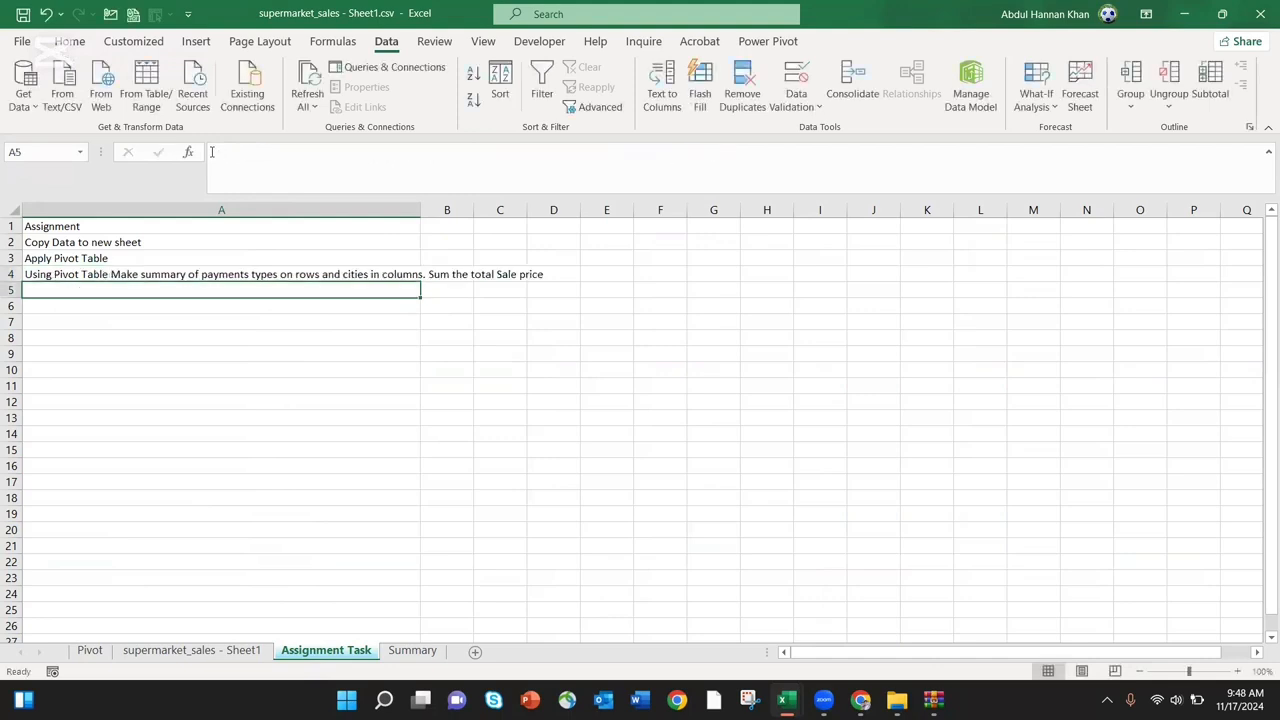
double_click(433, 212)
Widen the Payment column in the supermarket sales sheet
left_click(183, 650)
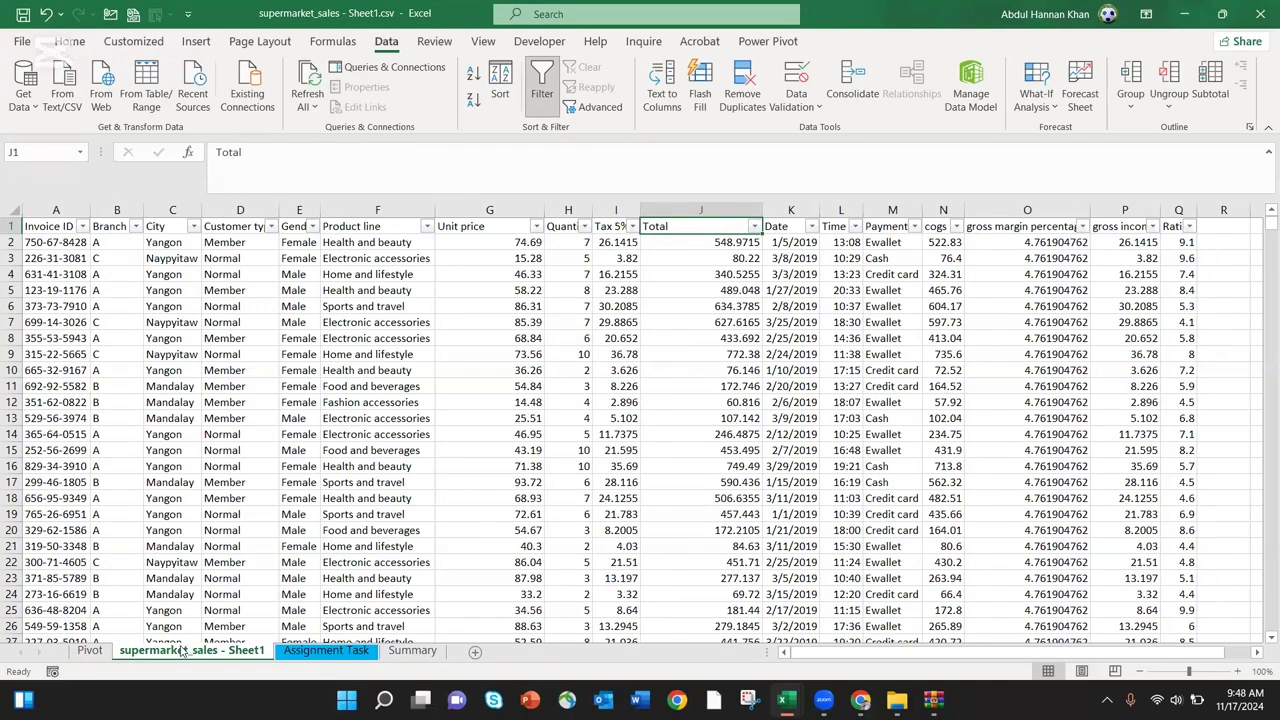
left_click(886, 209)
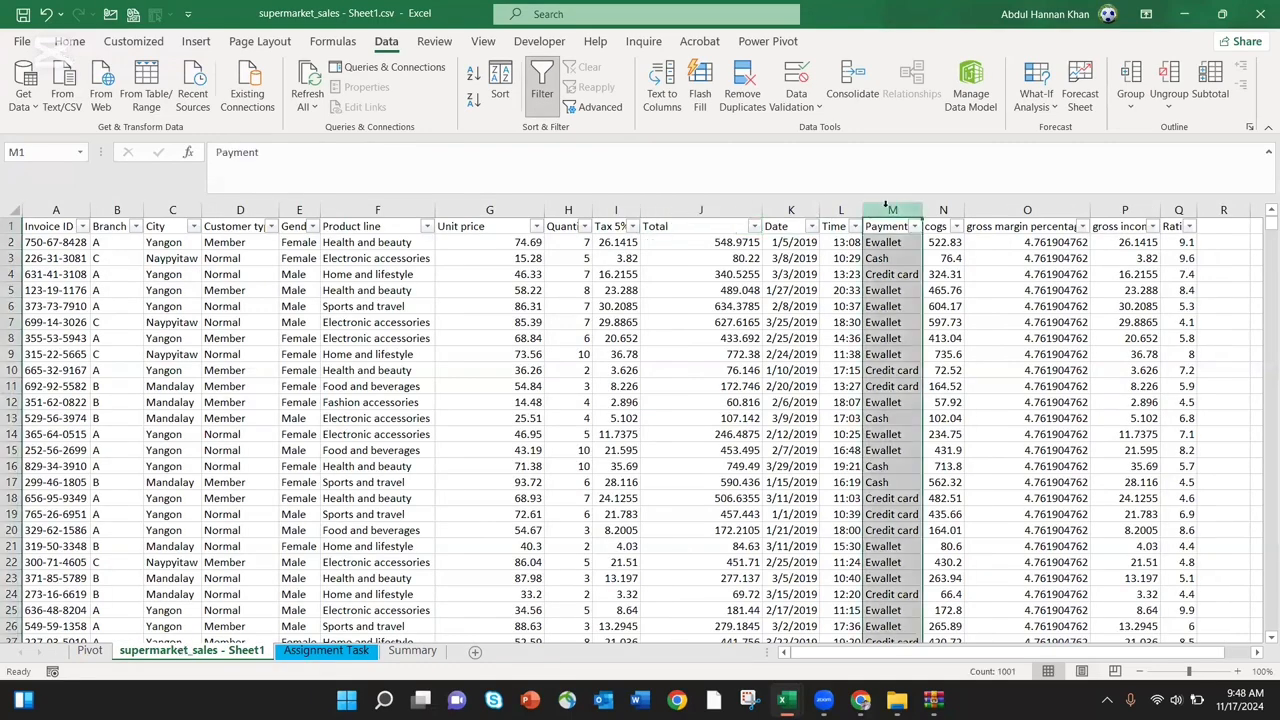
left_click_drag(922, 209, 946, 208)
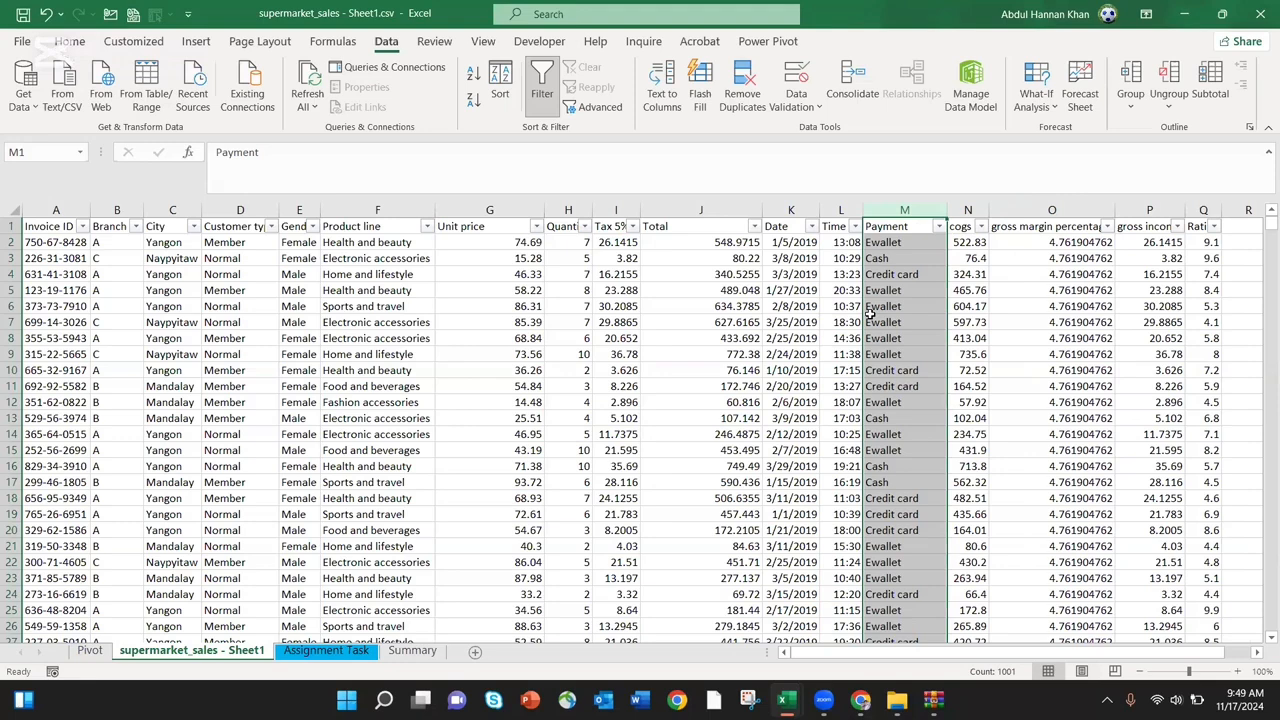
Review the filter values of the Payment and City columns against the instruction in the Assignment Task sheet
left_click(940, 227)
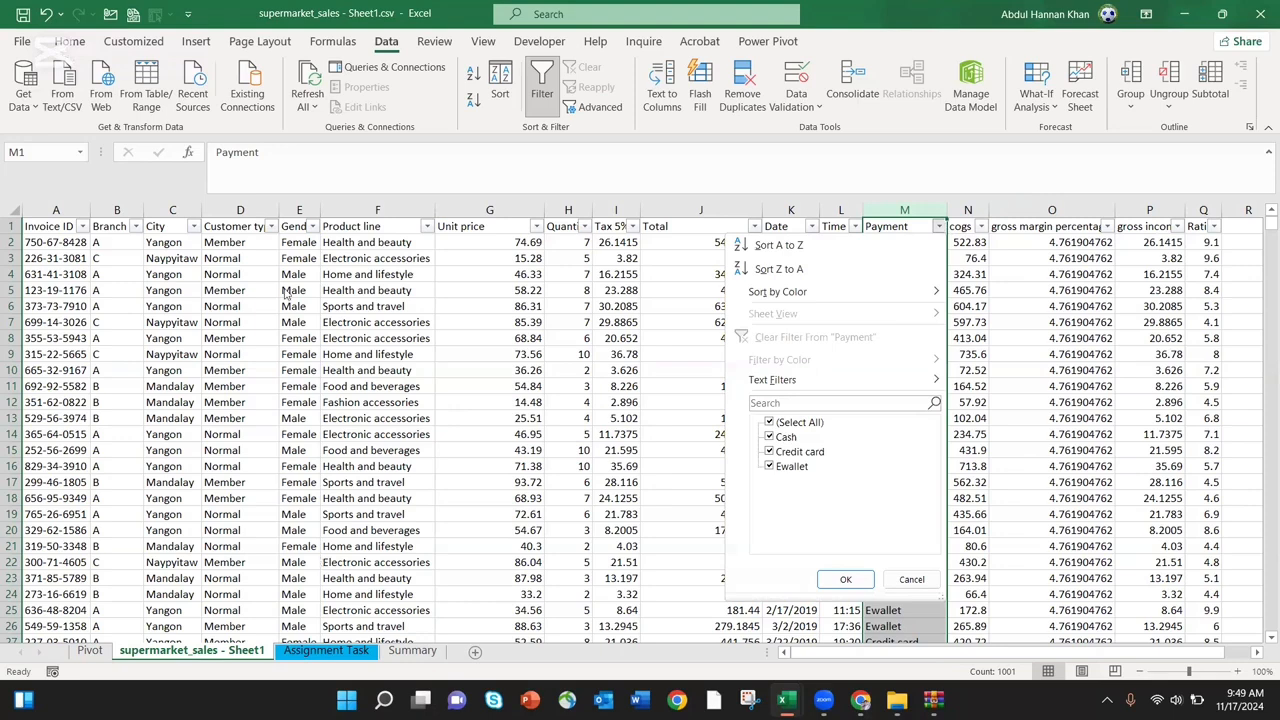
key("Escape")
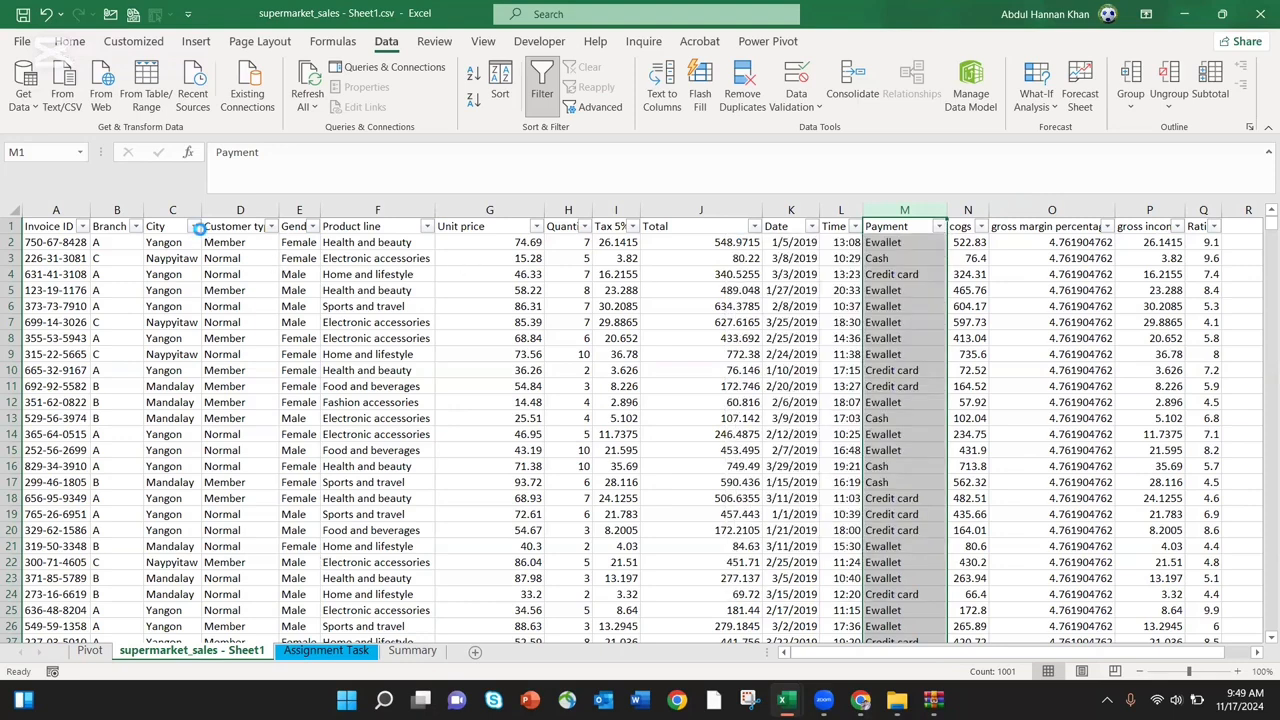
left_click(193, 226)
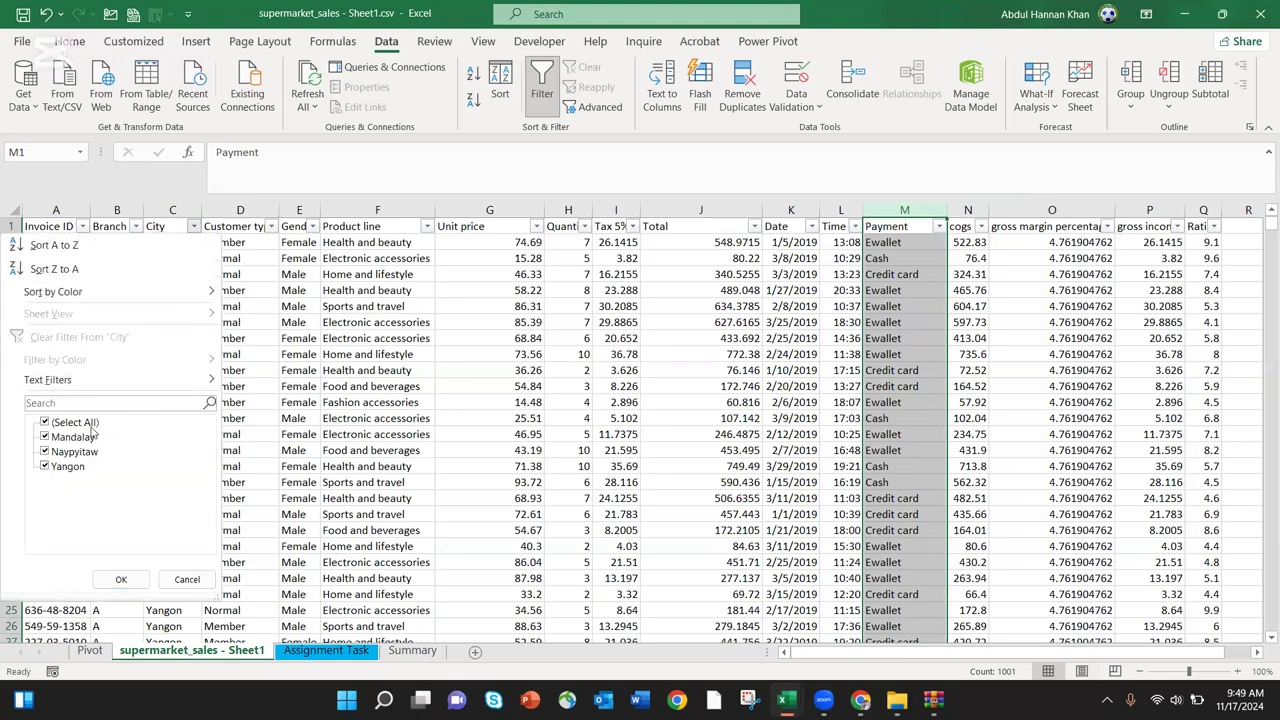
left_click(121, 579)
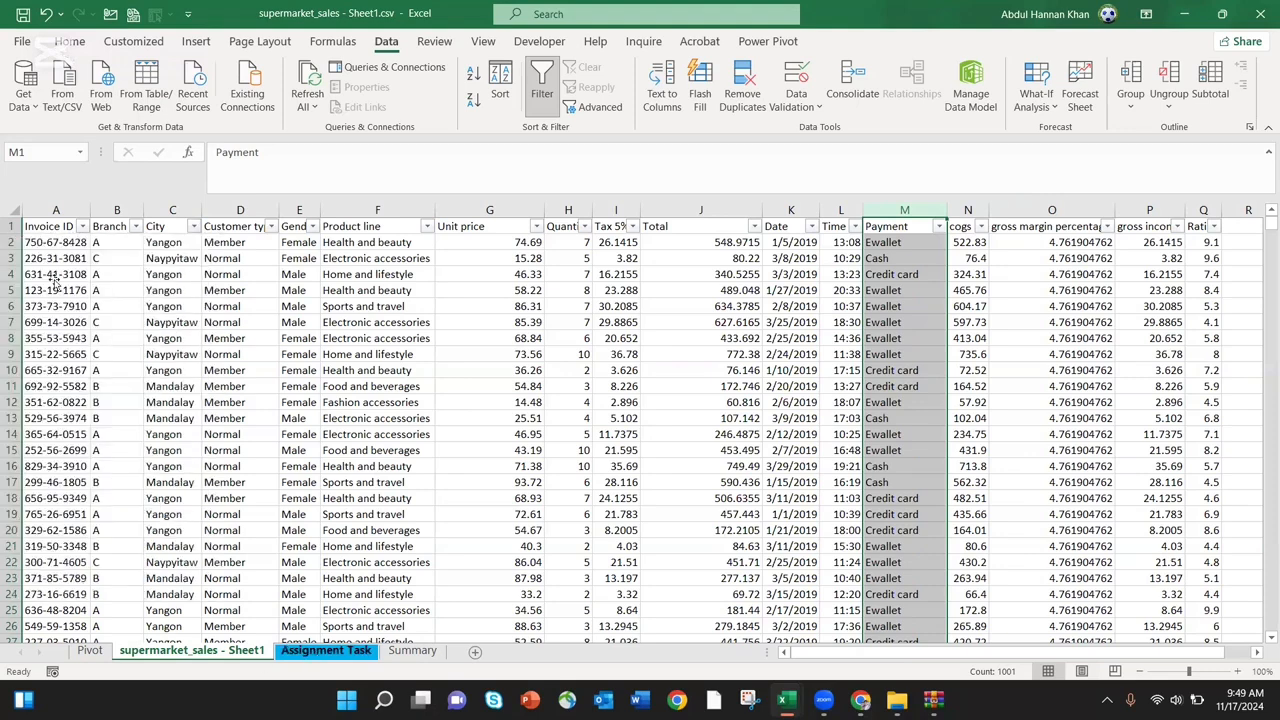
key("ctrl+Page_Down")
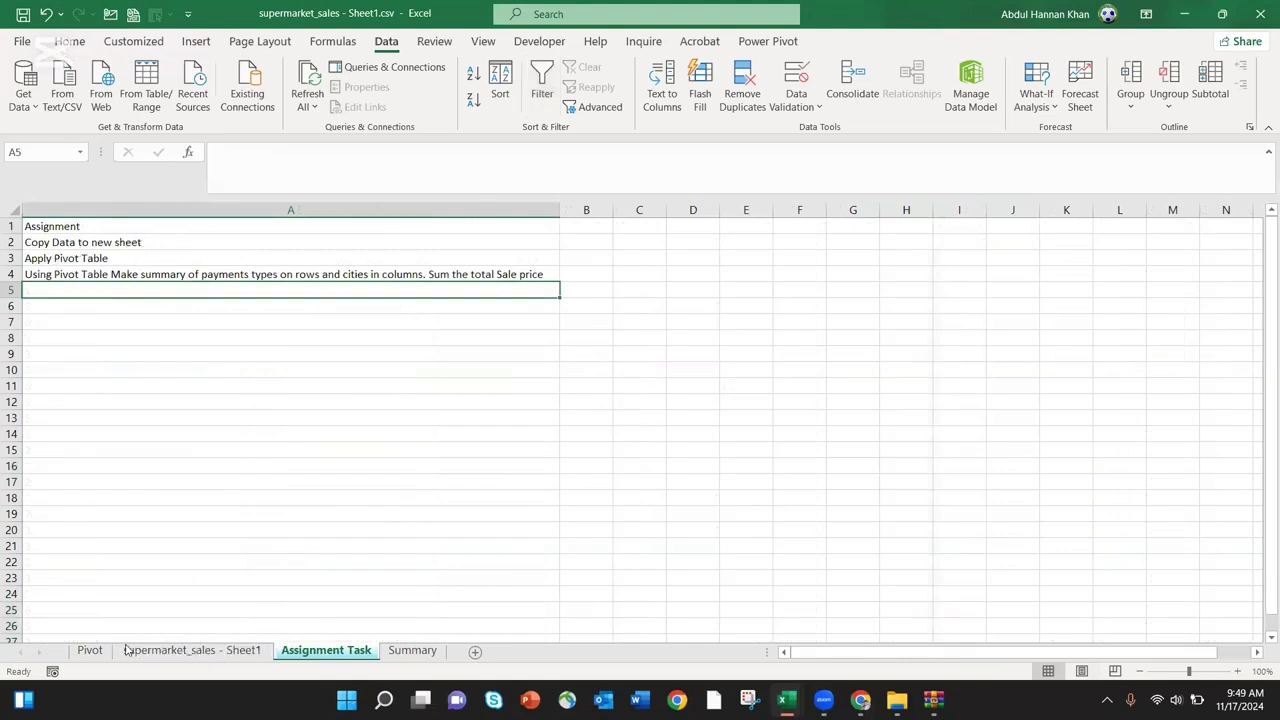
left_click(200, 651)
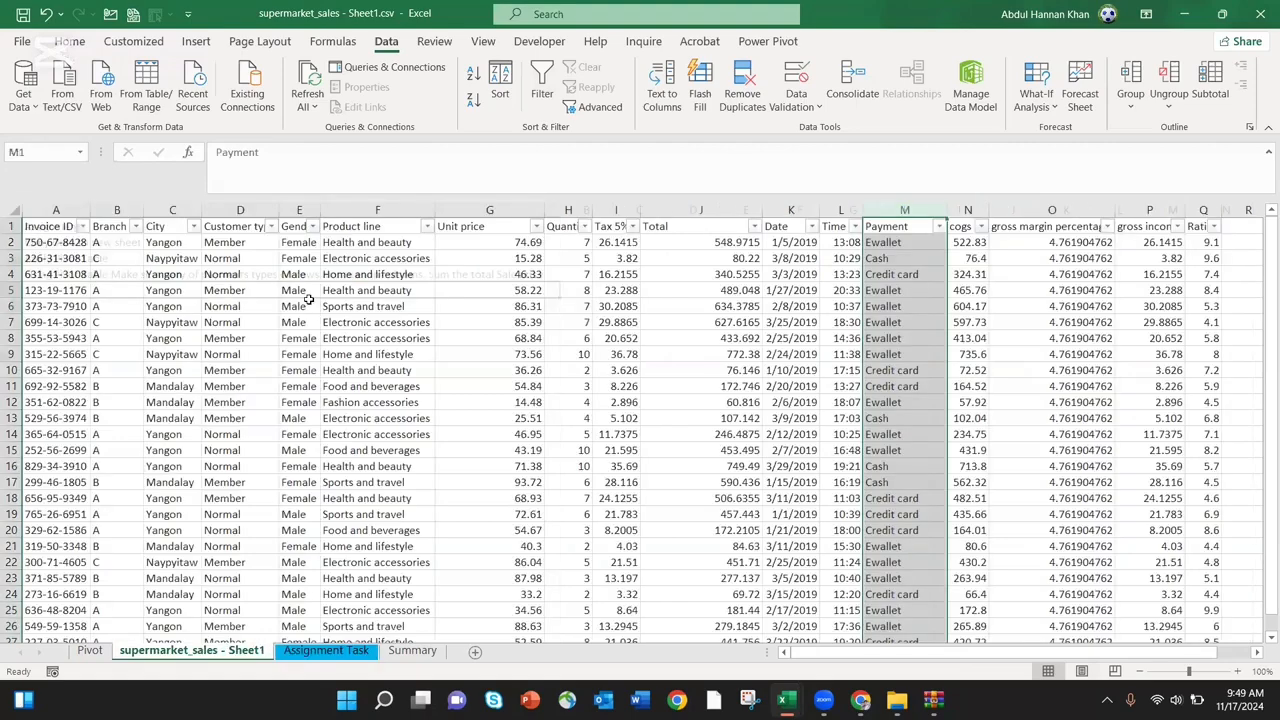
Copy the entire supermarket sales data range and paste it into a new blank workbook
left_click(309, 299)
key("ctrl+a")
key("ctrl+c")
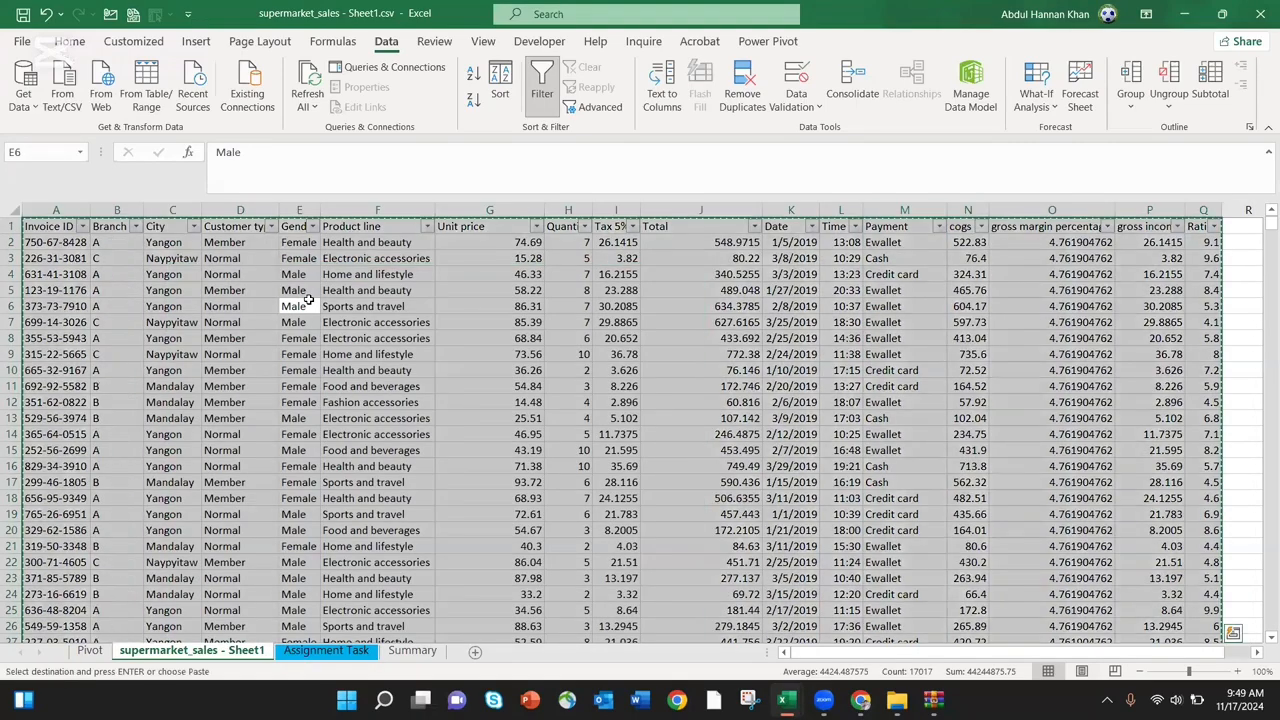
key("ctrl+n")
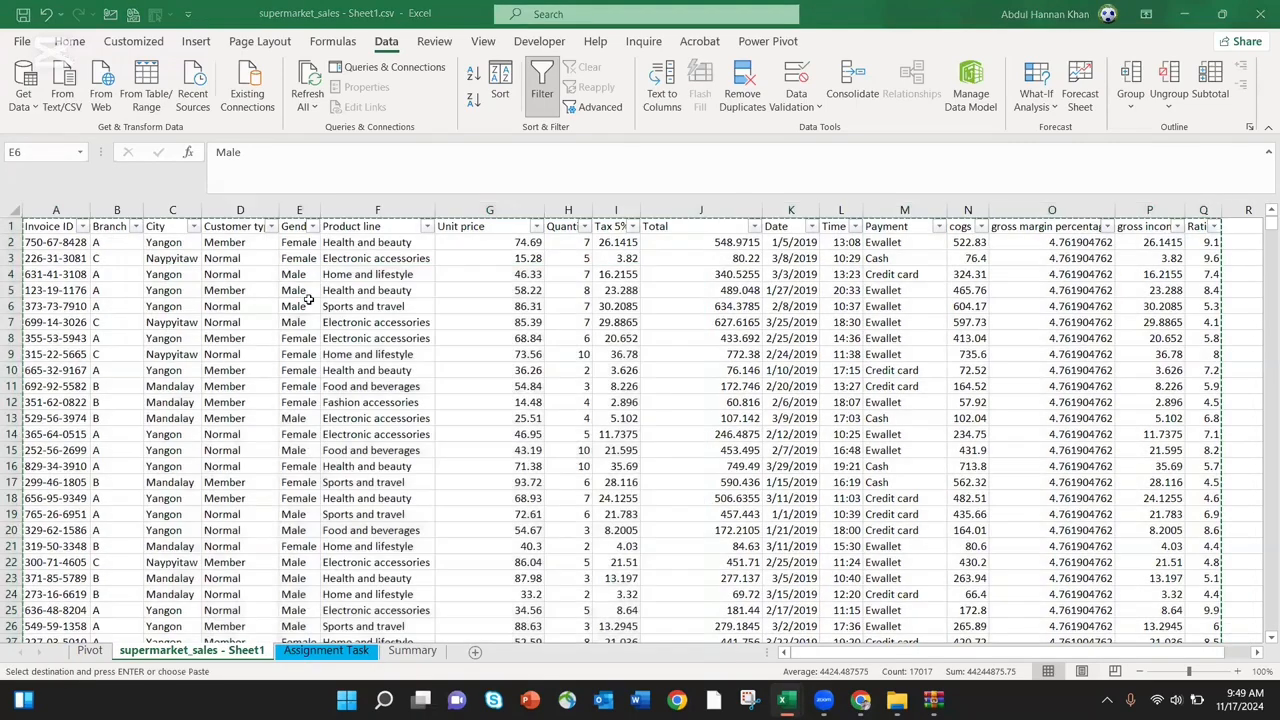
key("ctrl+v")
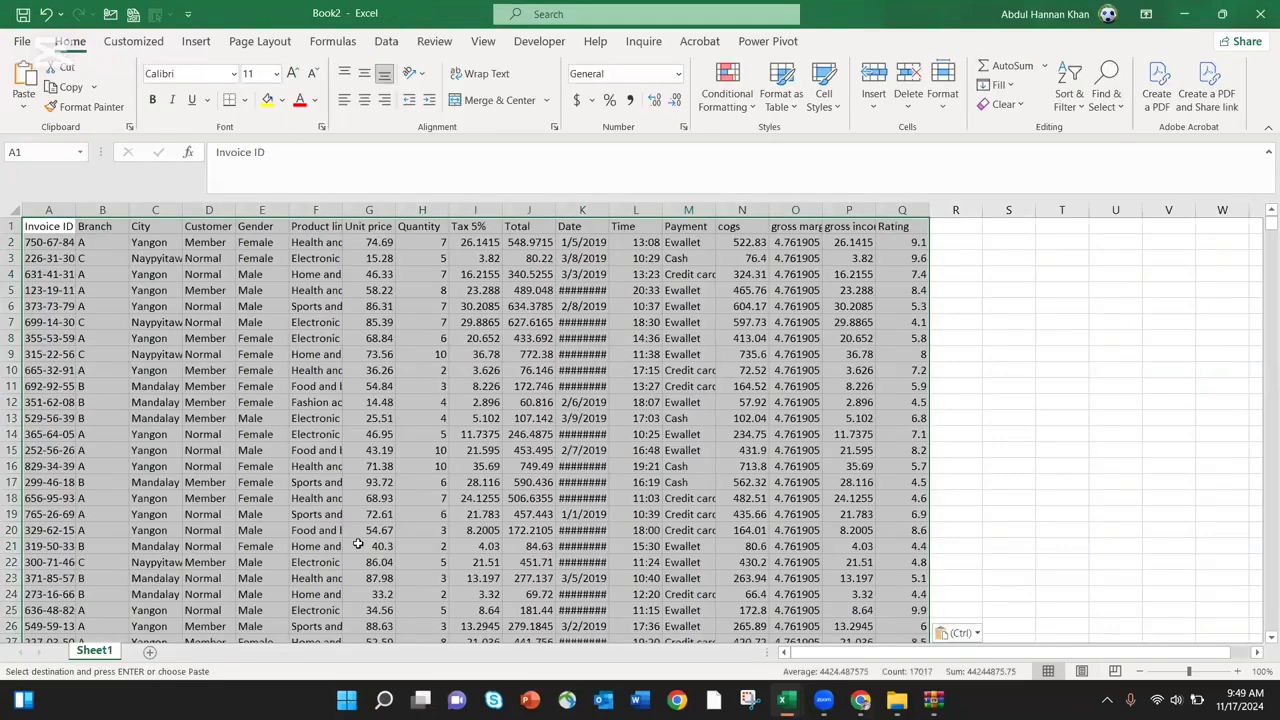
Return to the supermarket_sales workbook's Assignment Task sheet and enter "Copy" in B3 with "CTRL+C" in C3
key("alt+Tab")
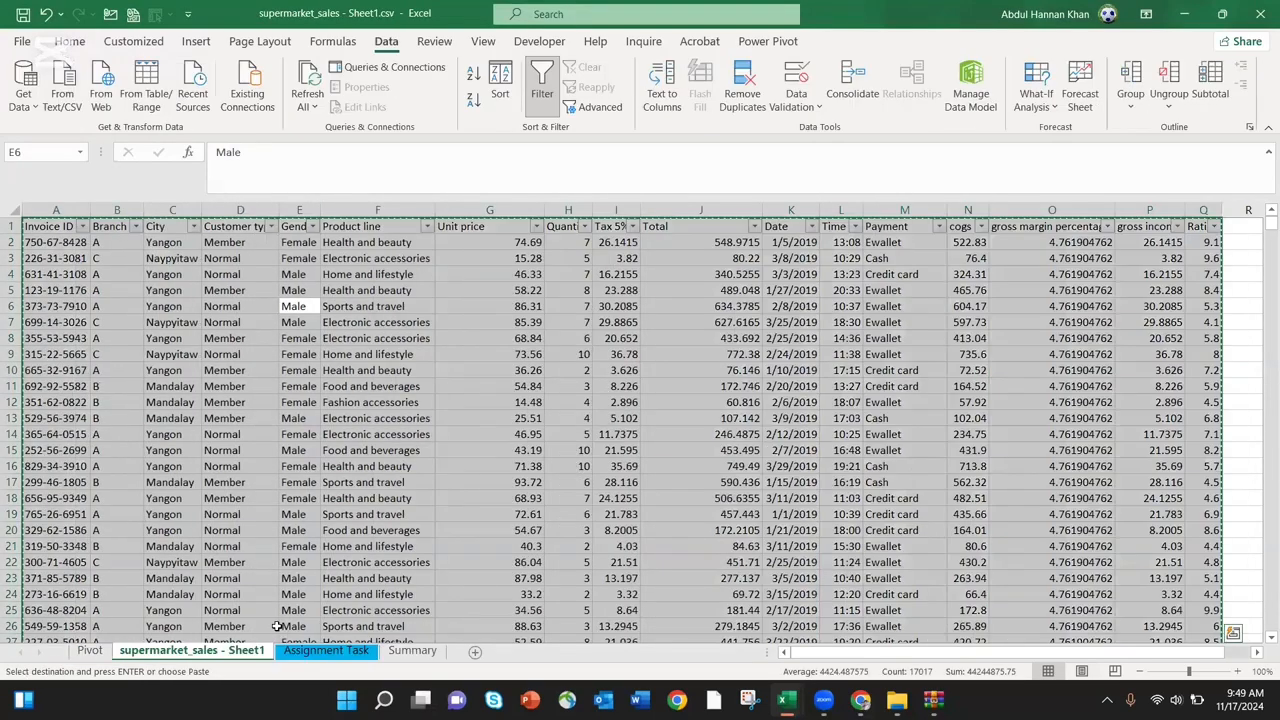
key("ctrl+Page_Down")
left_click(610, 257)
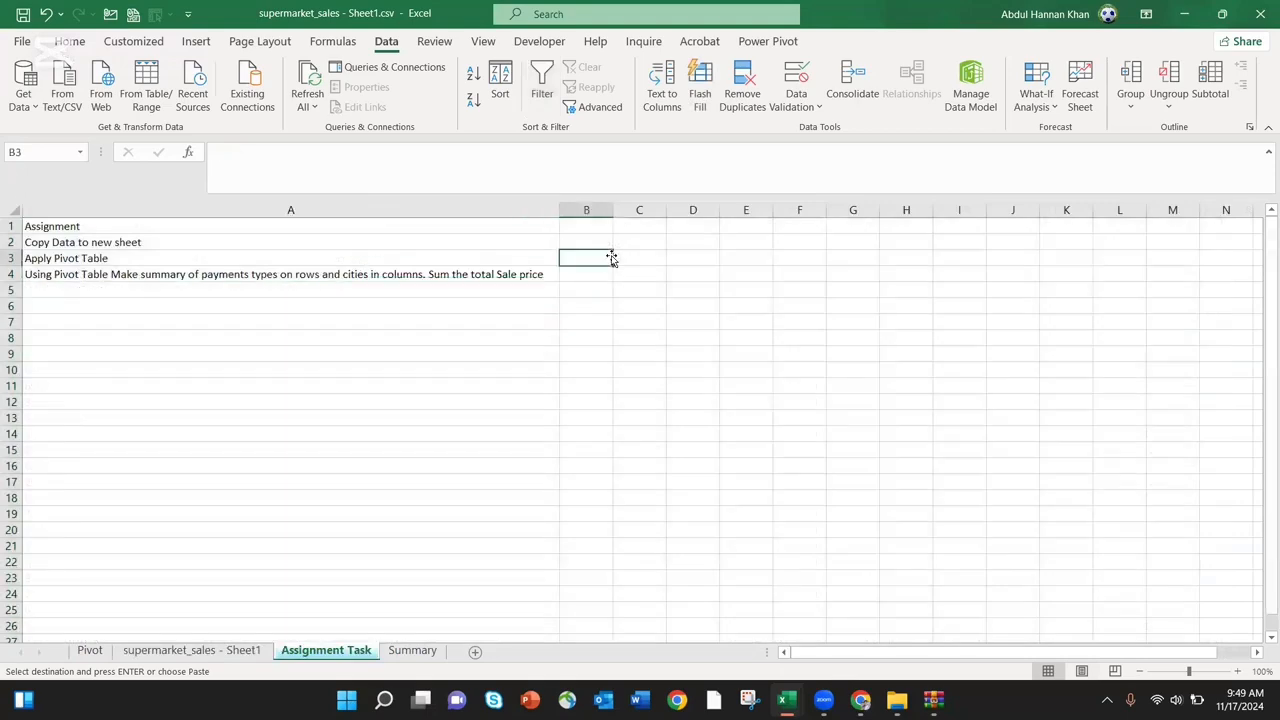
key("Right")
key("Left")
type("Copy")
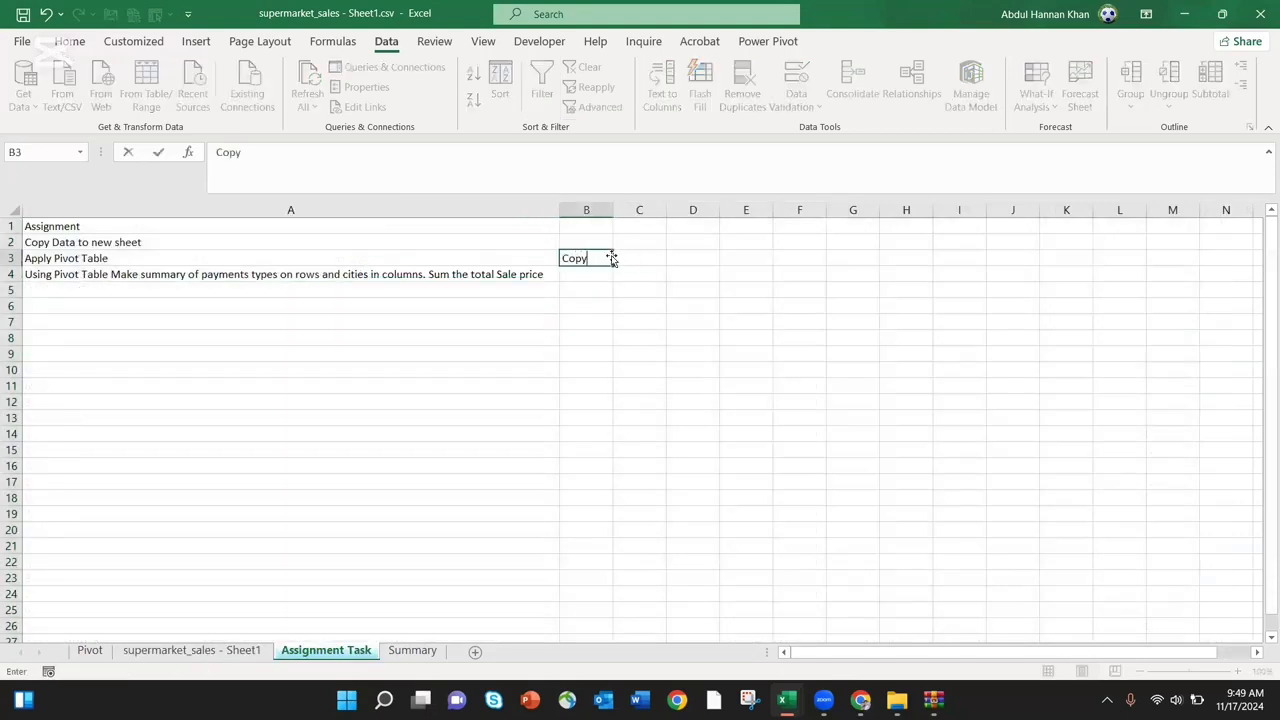
key("Right")
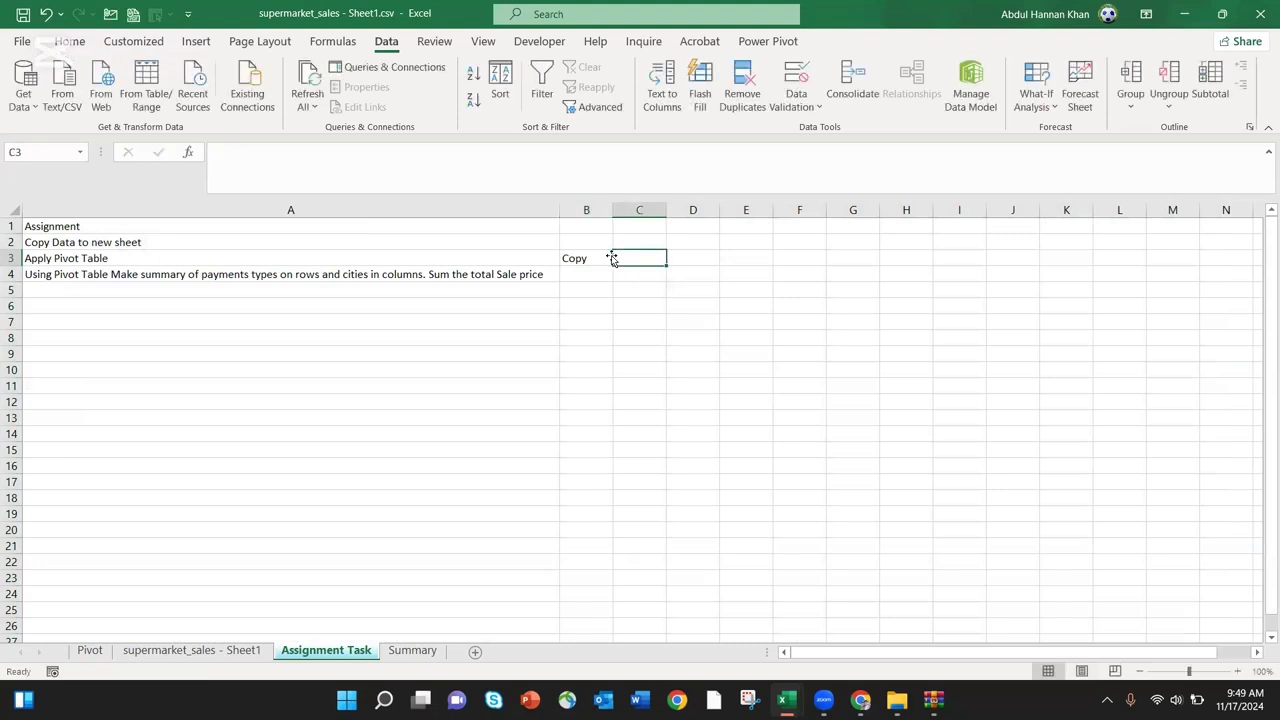
type("CTRL+C")
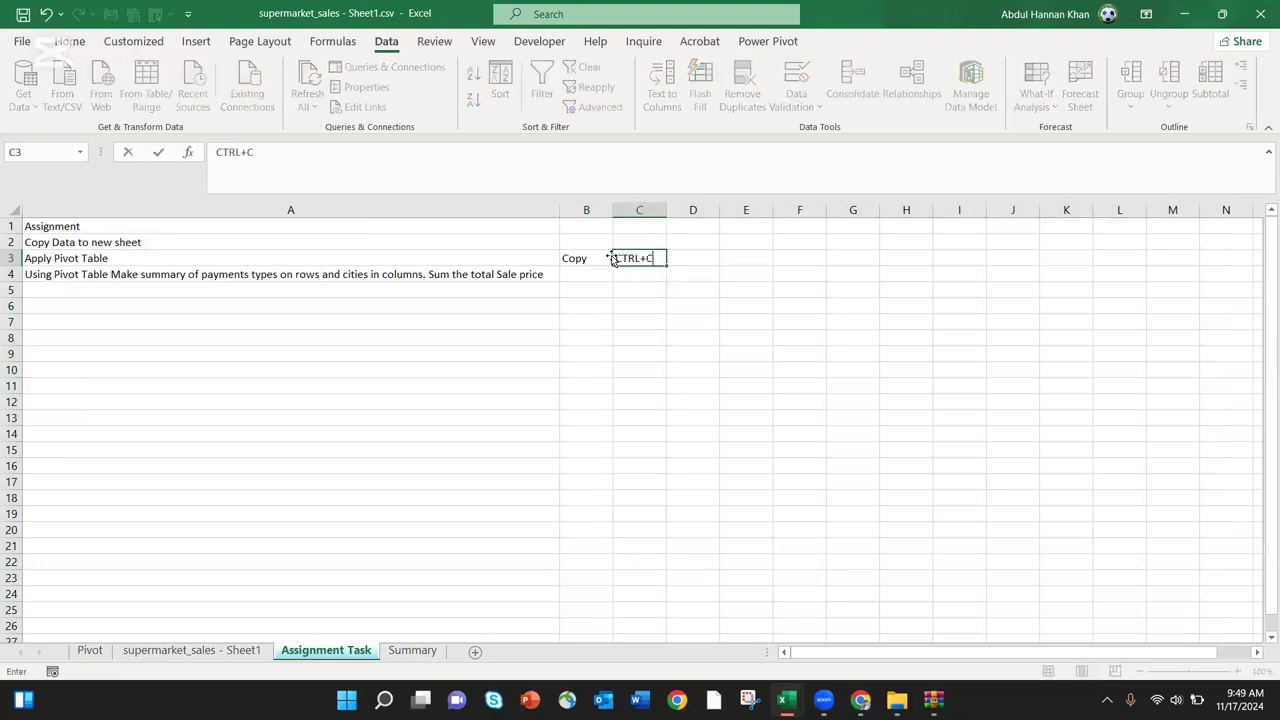
key("Return")
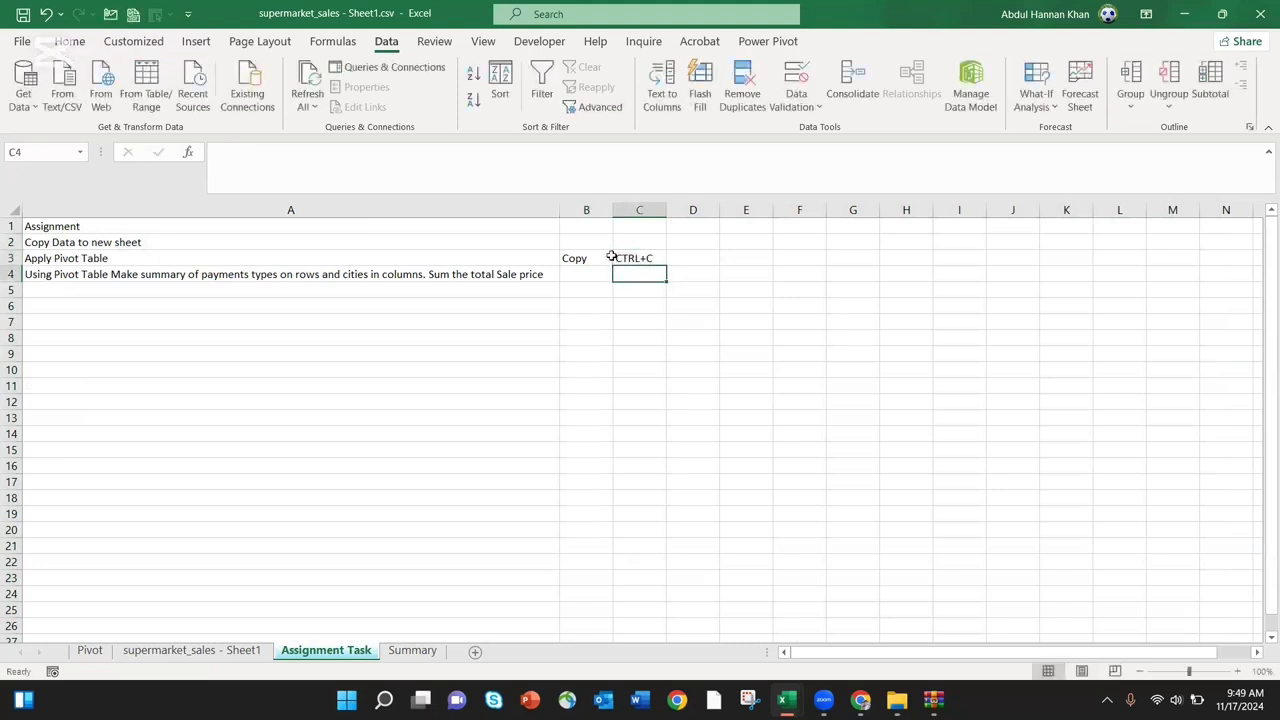
Enter "Open new Worksheet" in B4 with "CTRL+N" in C4 and fit column B's width to its text
key("Left")
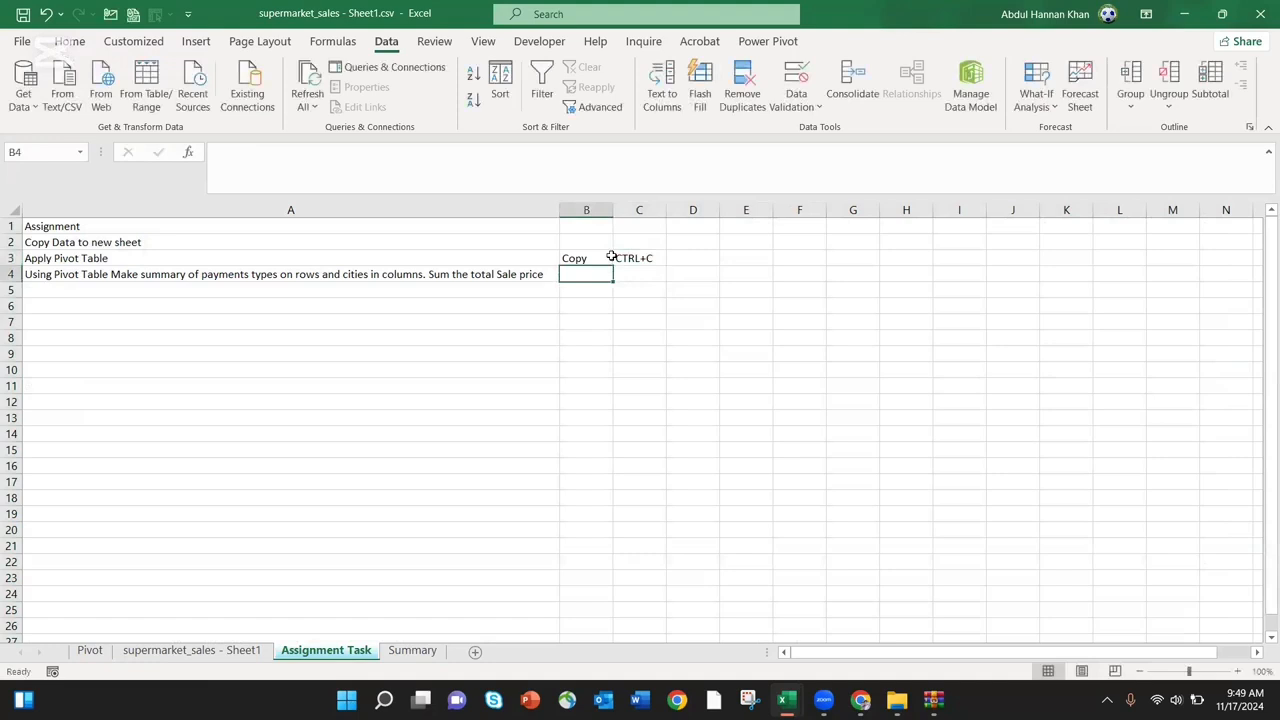
type("New")
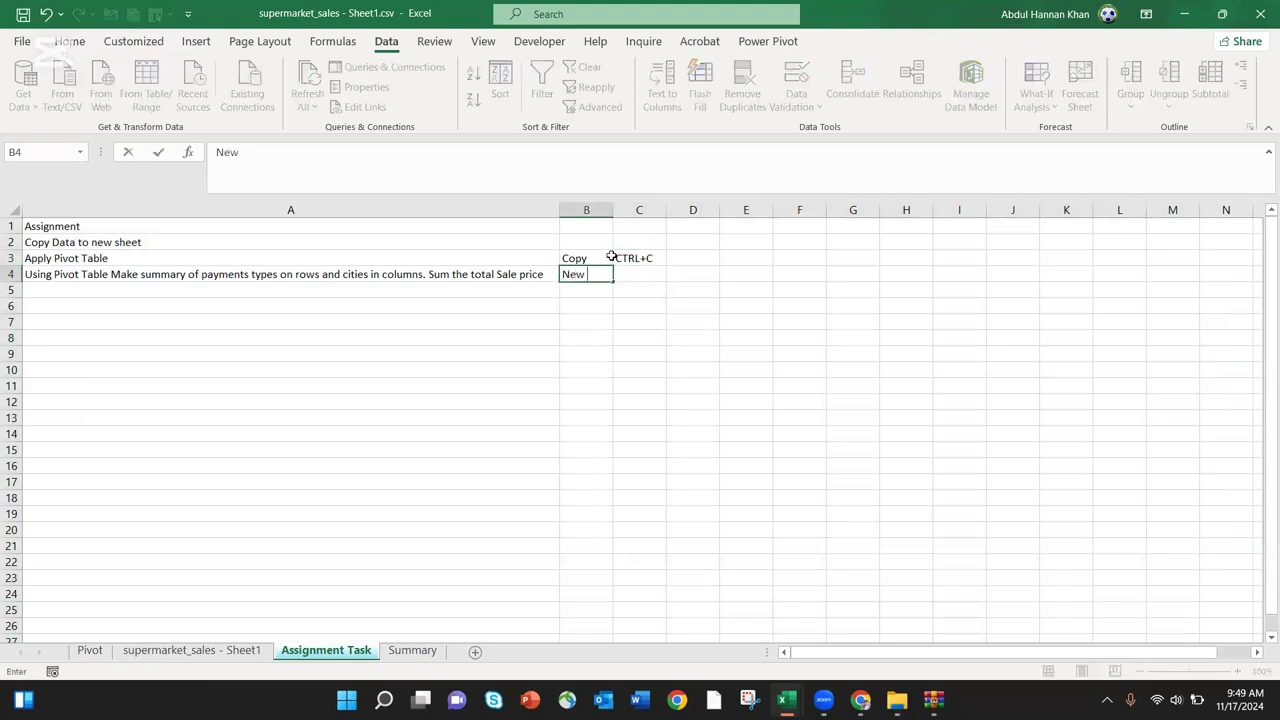
type(" Sjh")
key("BackSpace")
key("BackSpace")
key("BackSpace")
key("BackSpace")
key("BackSpace")
key("BackSpace")
key("BackSpace")
type("Open new W ")
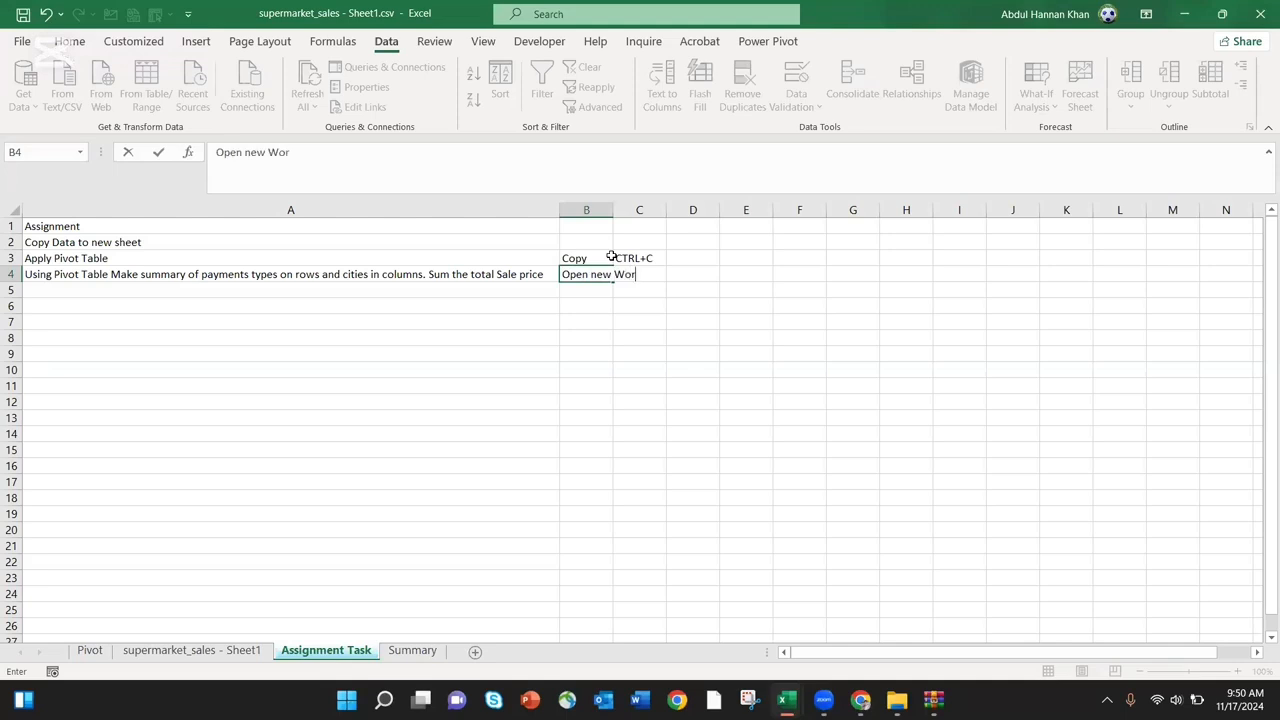
type("orksheet")
key("Tab")
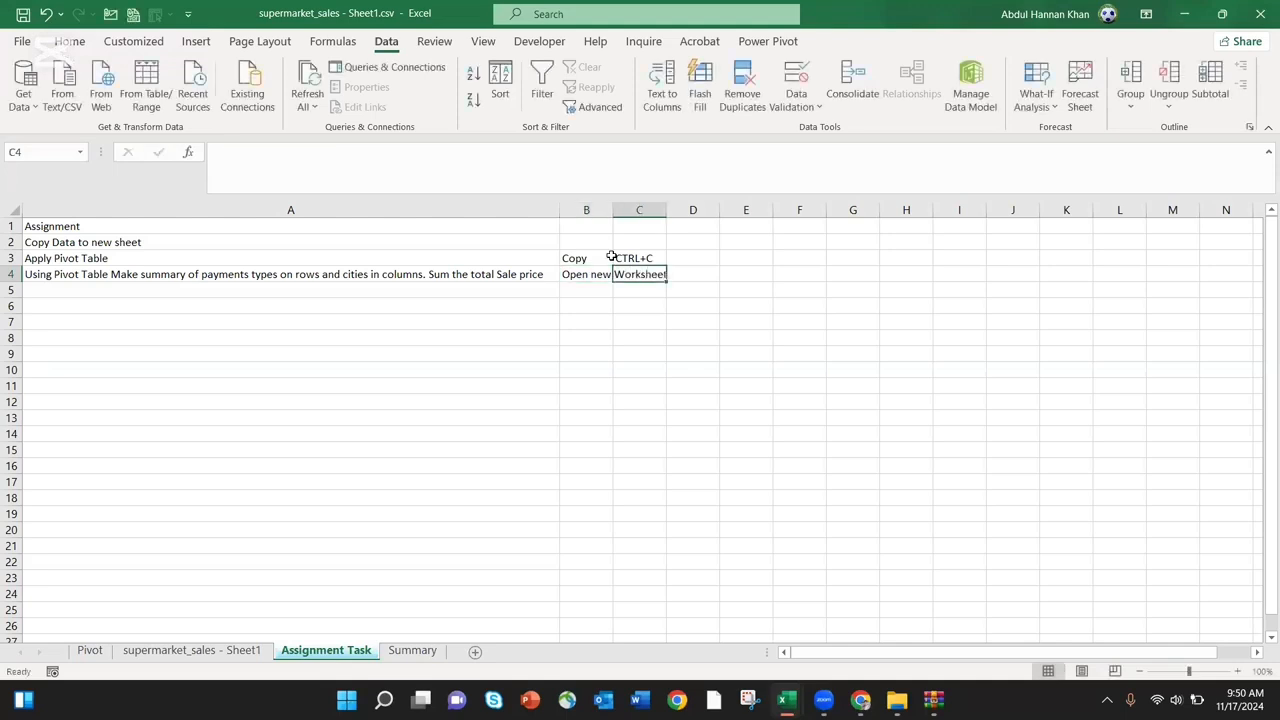
type("CTRL+")
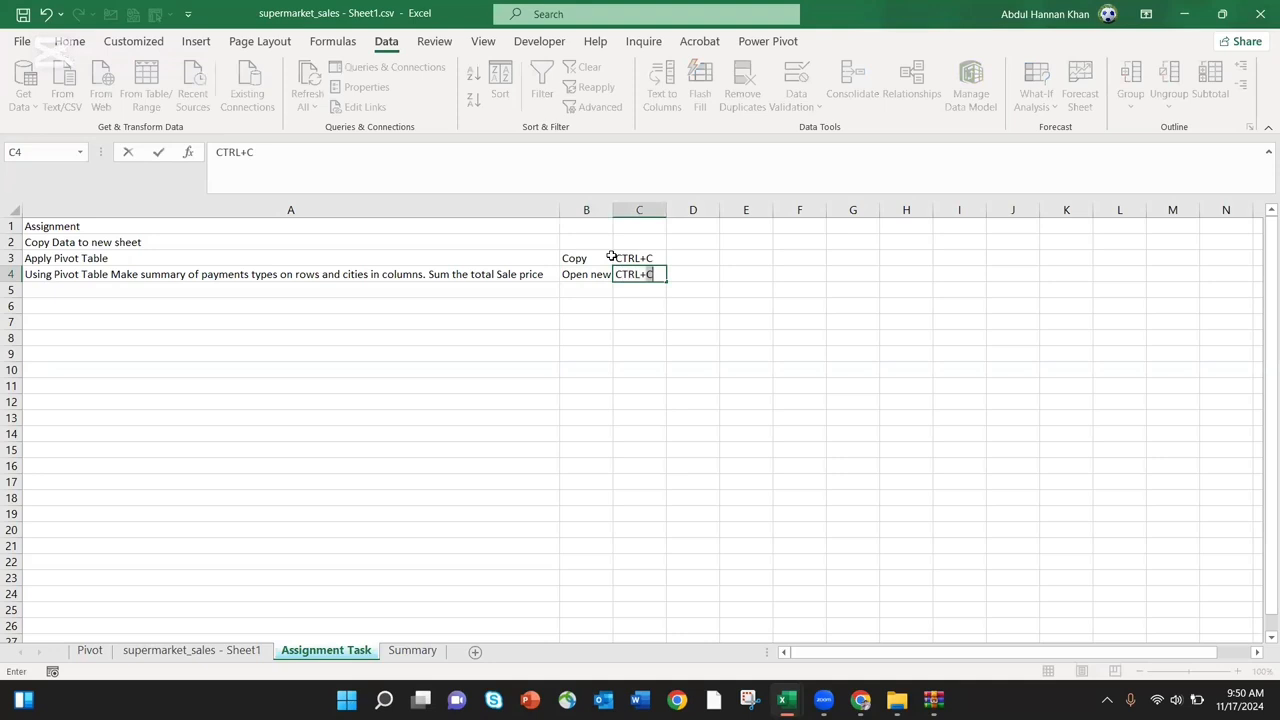
type("N")
double_click(613, 211)
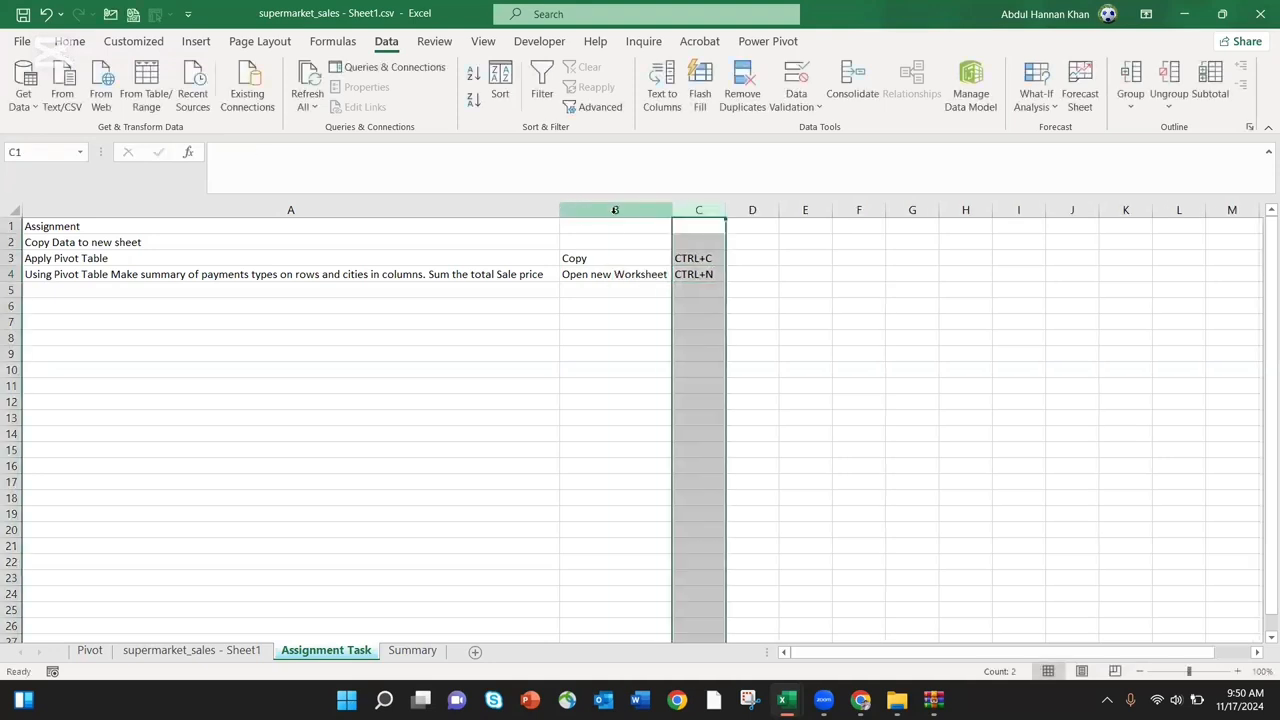
left_click(712, 280)
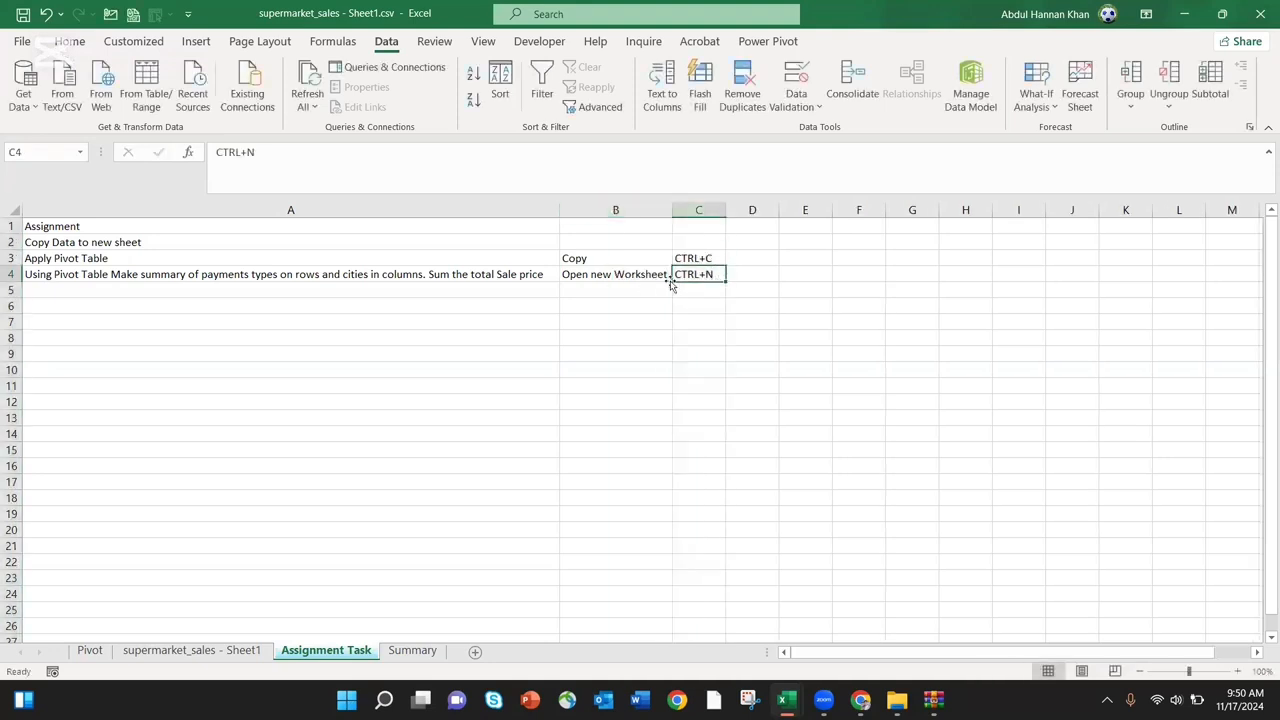
Insert three blank columns before the shortcut list and even out the column widths, keeping column A fitted to its text
left_click(629, 206)
key("Delete")
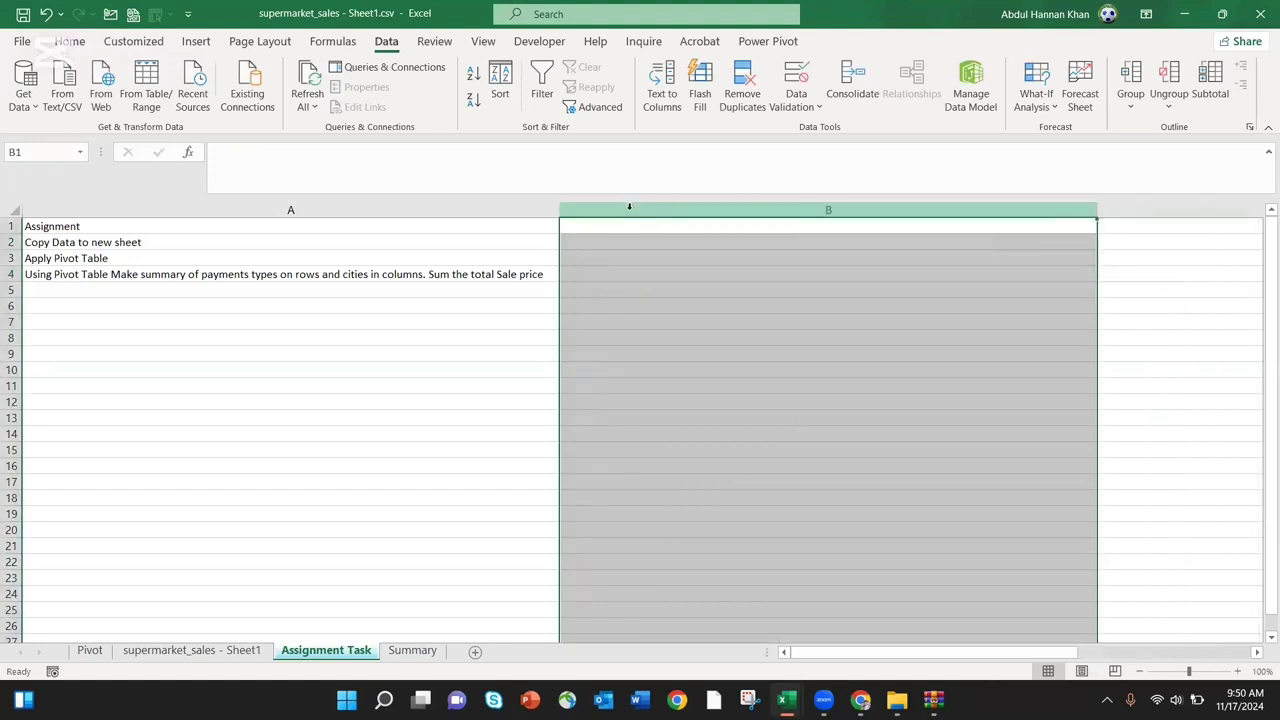
left_click(12, 210)
left_click_drag(557, 210, 535, 210)
left_click_drag(237, 241, 142, 214)
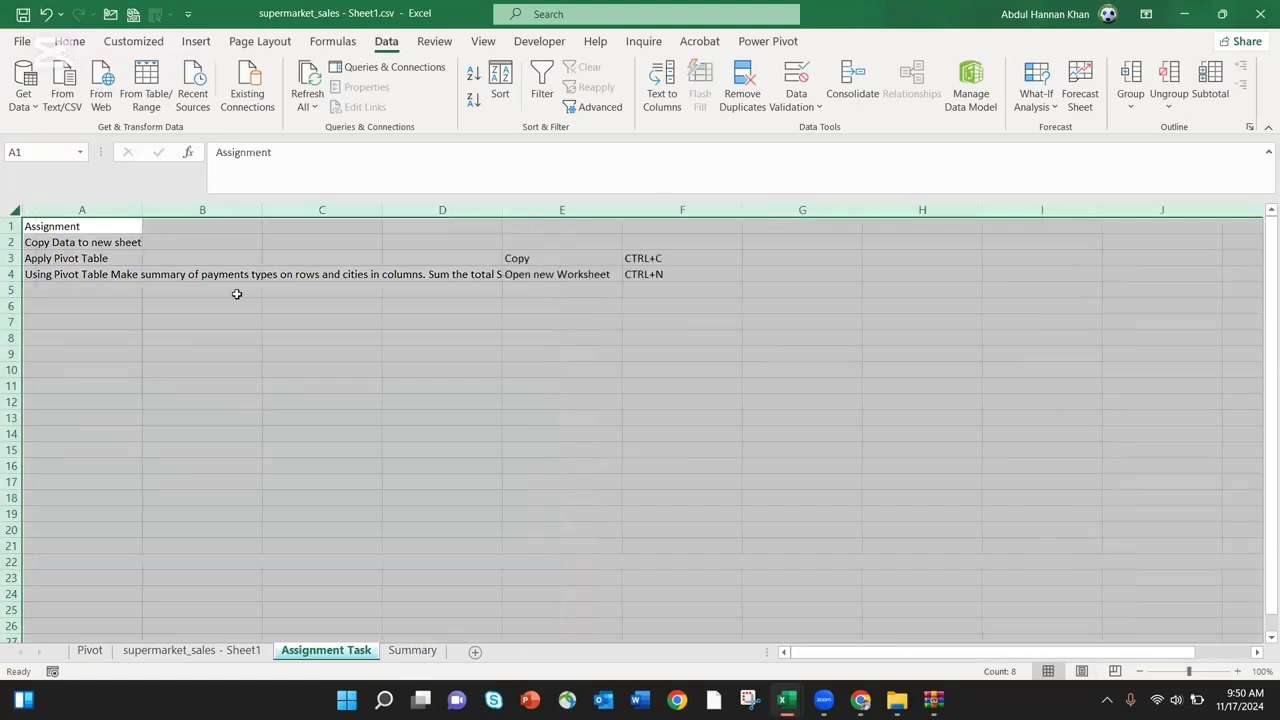
left_click(391, 396)
double_click(142, 209)
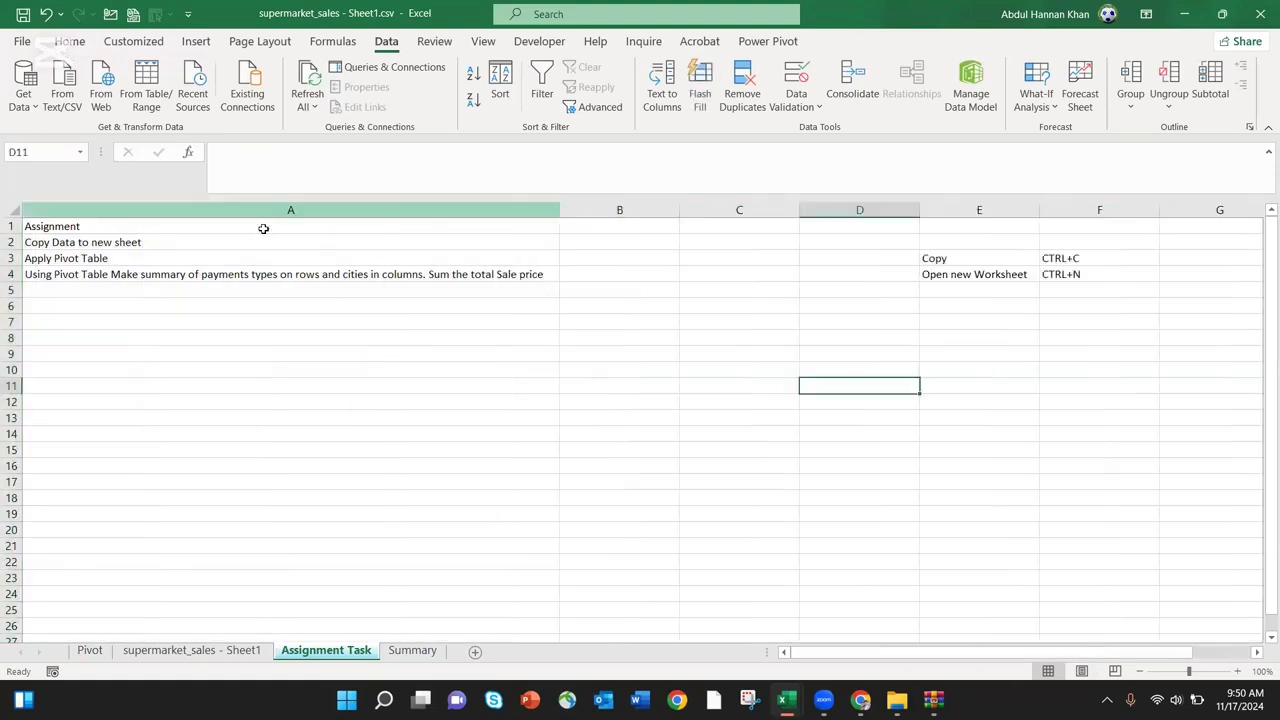
Delete two of the blank columns before the shortcut list and slightly narrow the remaining blank column B
left_click_drag(669, 217, 774, 237)
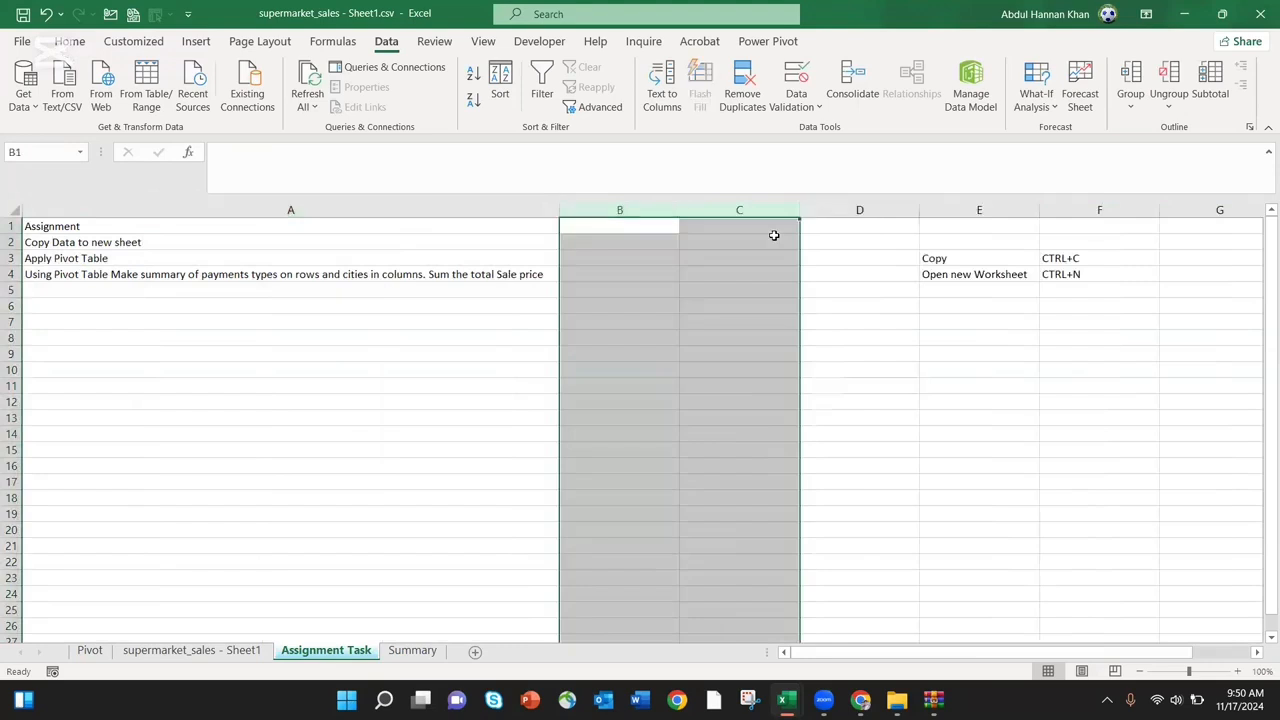
key("ctrl+minus")
left_click(660, 210)
left_click_drag(678, 212, 662, 211)
left_click(817, 277)
Enter the heading "Shortcuts" in C2 above the shortcut list
left_click(754, 249)
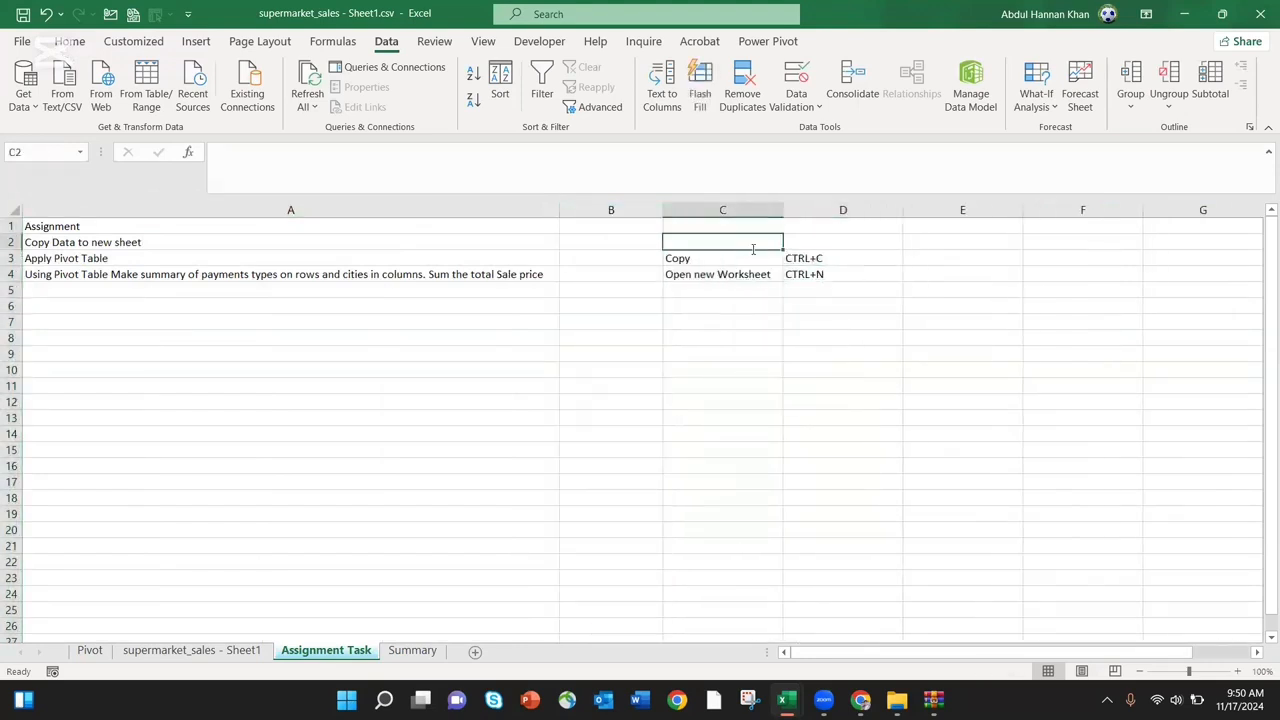
type("Sjh")
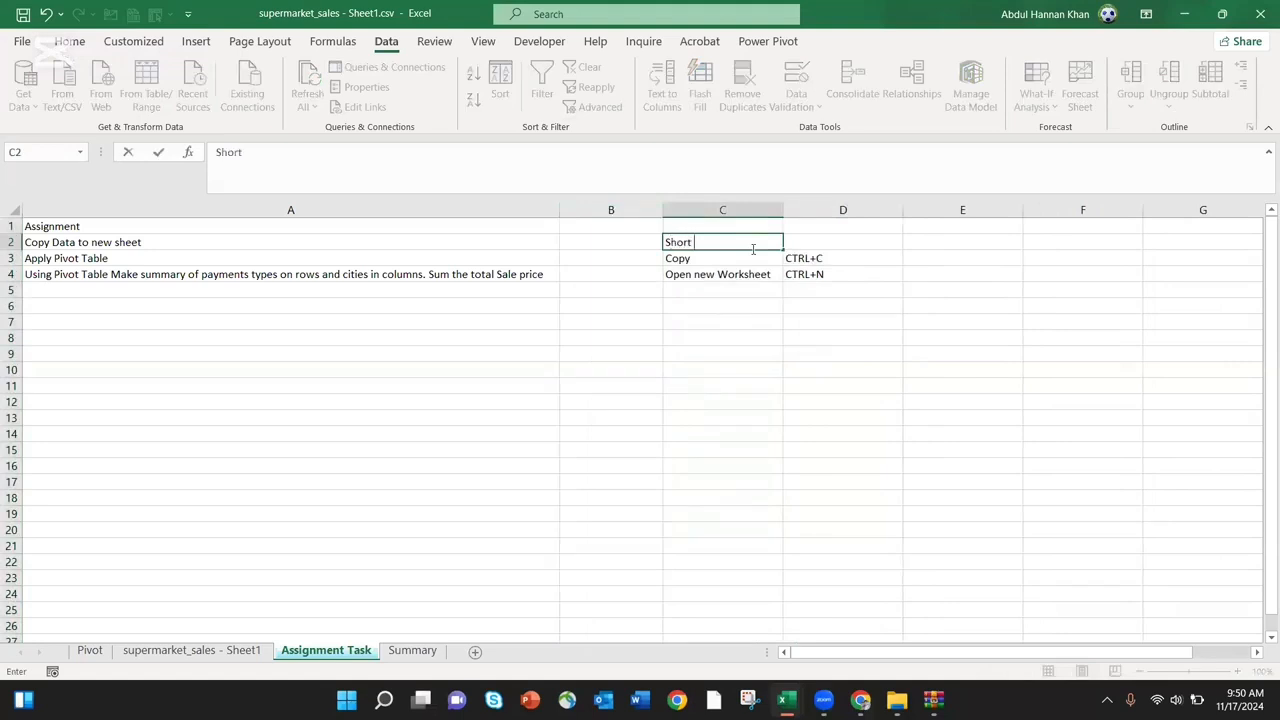
type("s")
key("Return")
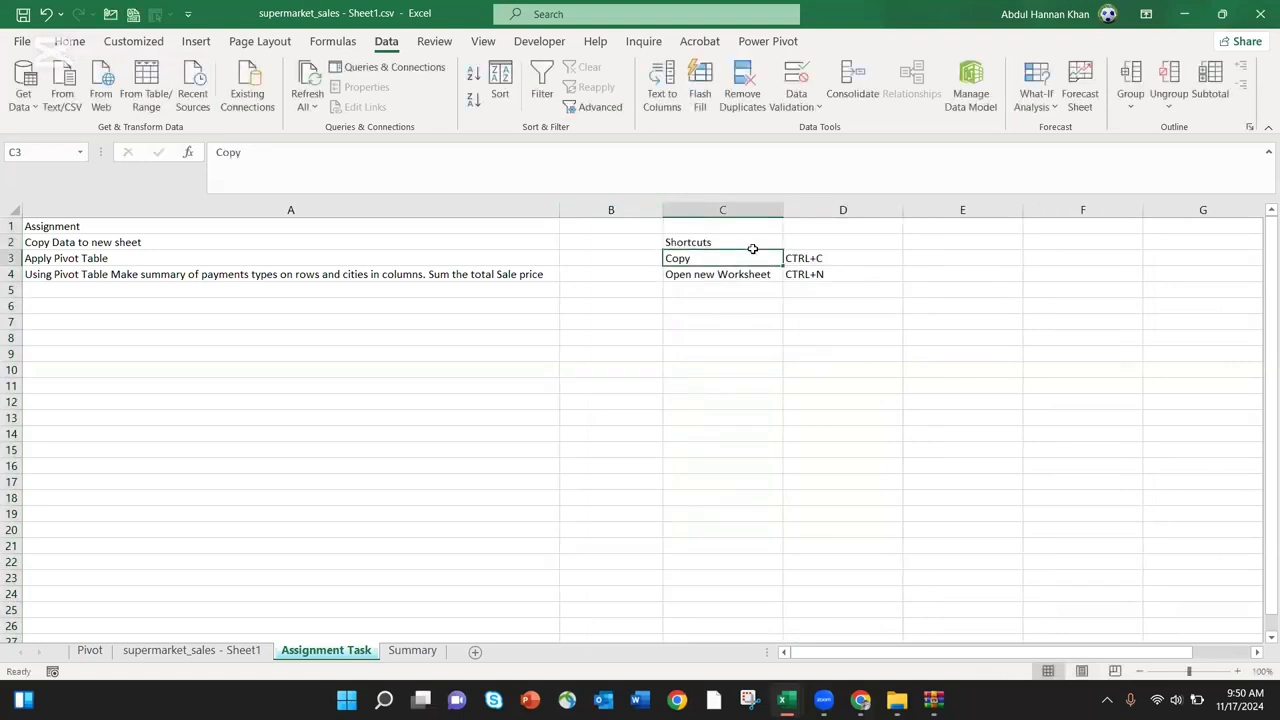
key("Return")
key("Return")
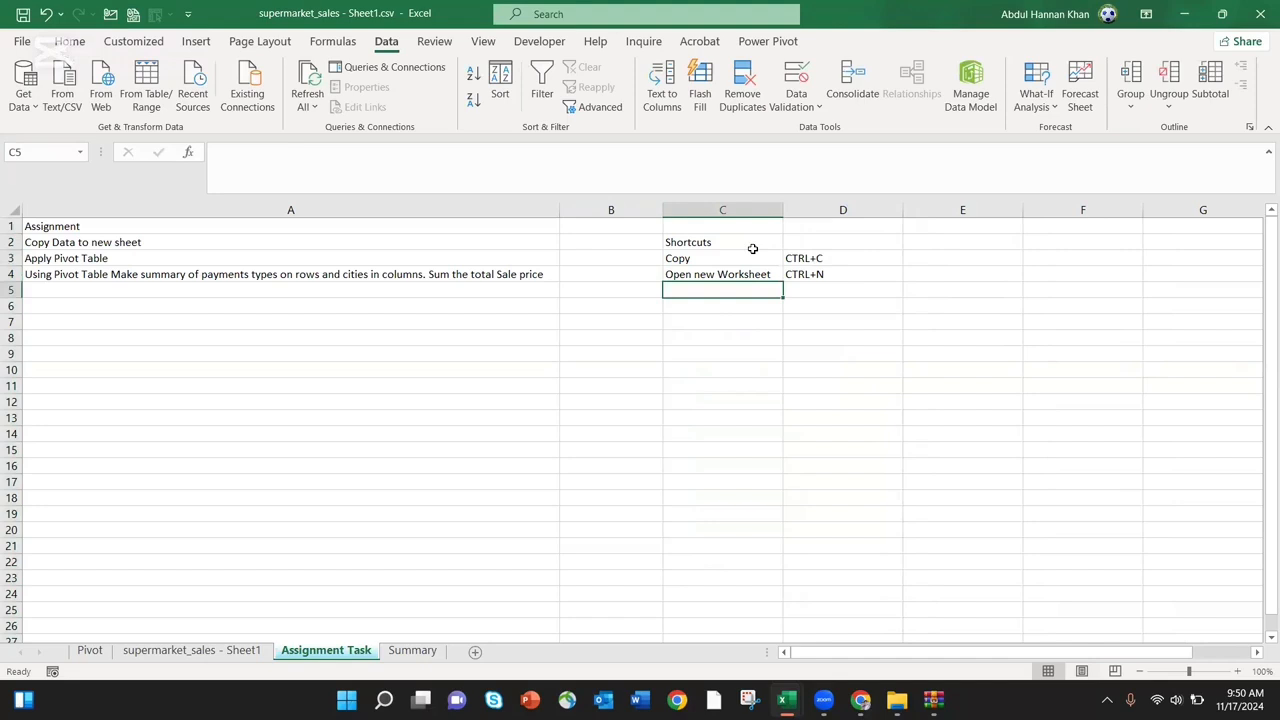
Create a new blank workbook to demonstrate the listed shortcut and close it again
key("ctrl+n")
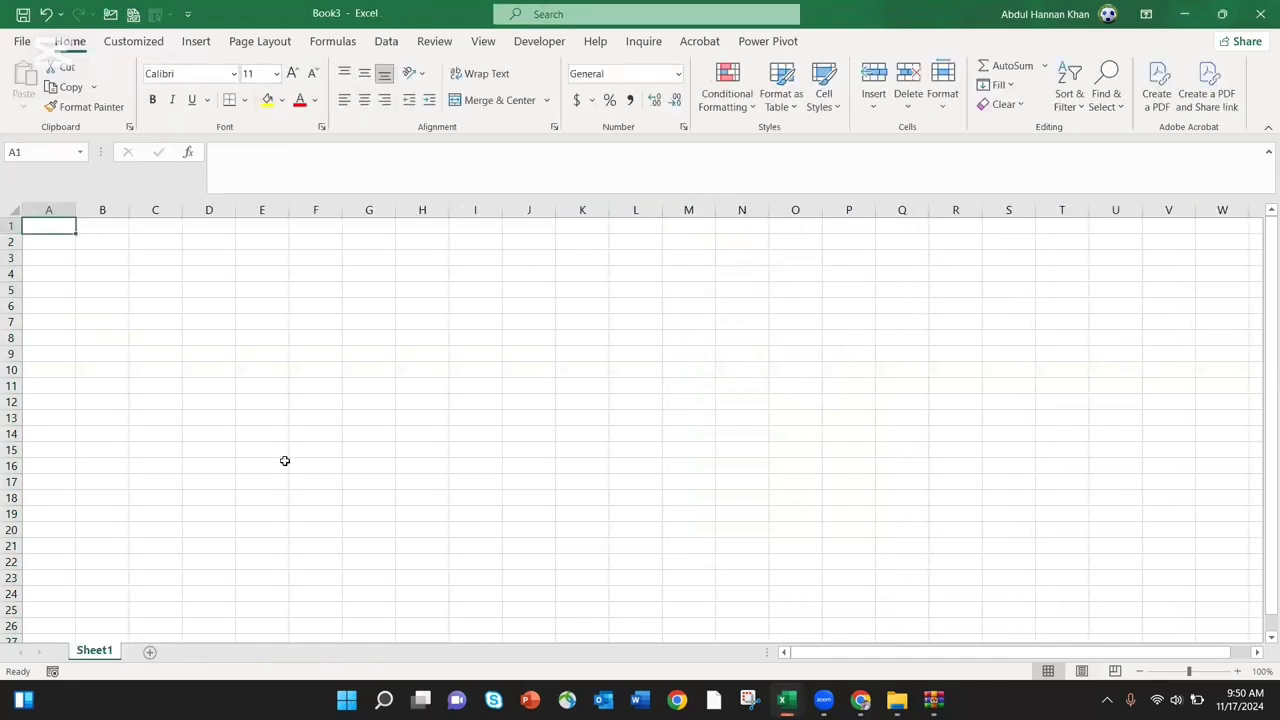
left_click(1260, 13)
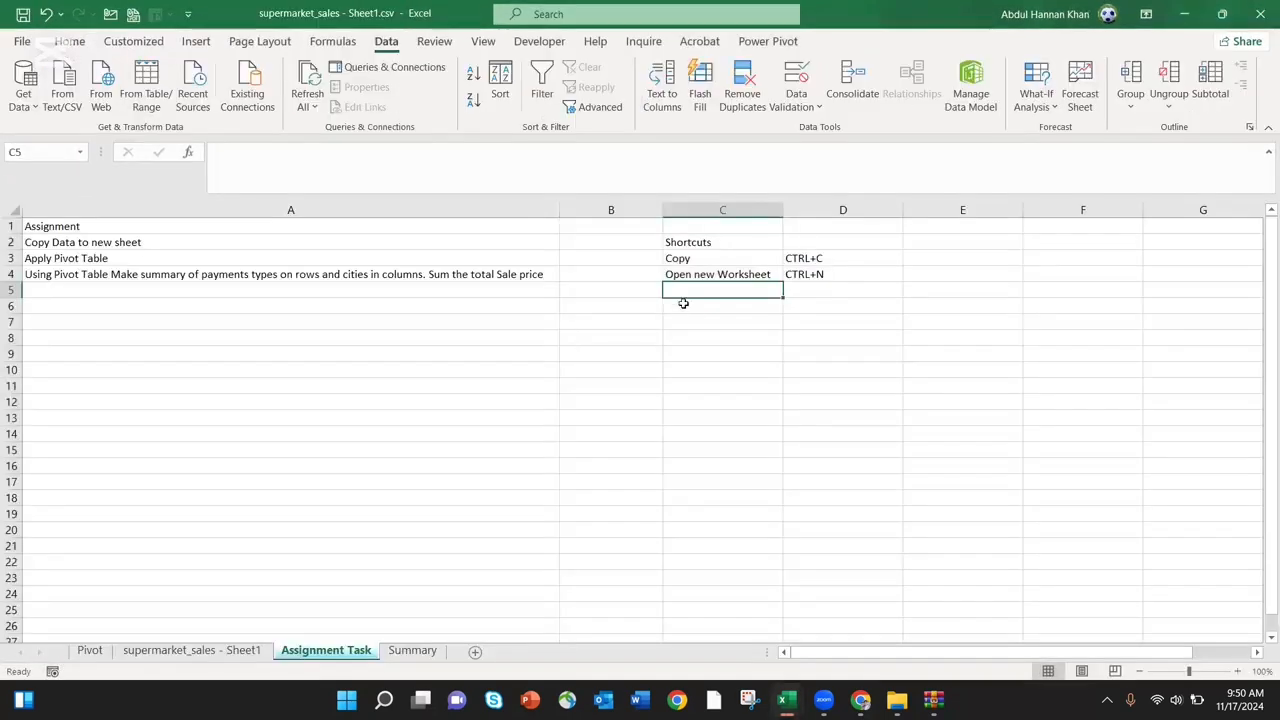
Add "Paste" to the shortcut list in C5 and start its key combination with "CTRL" in D5
type("Paste")
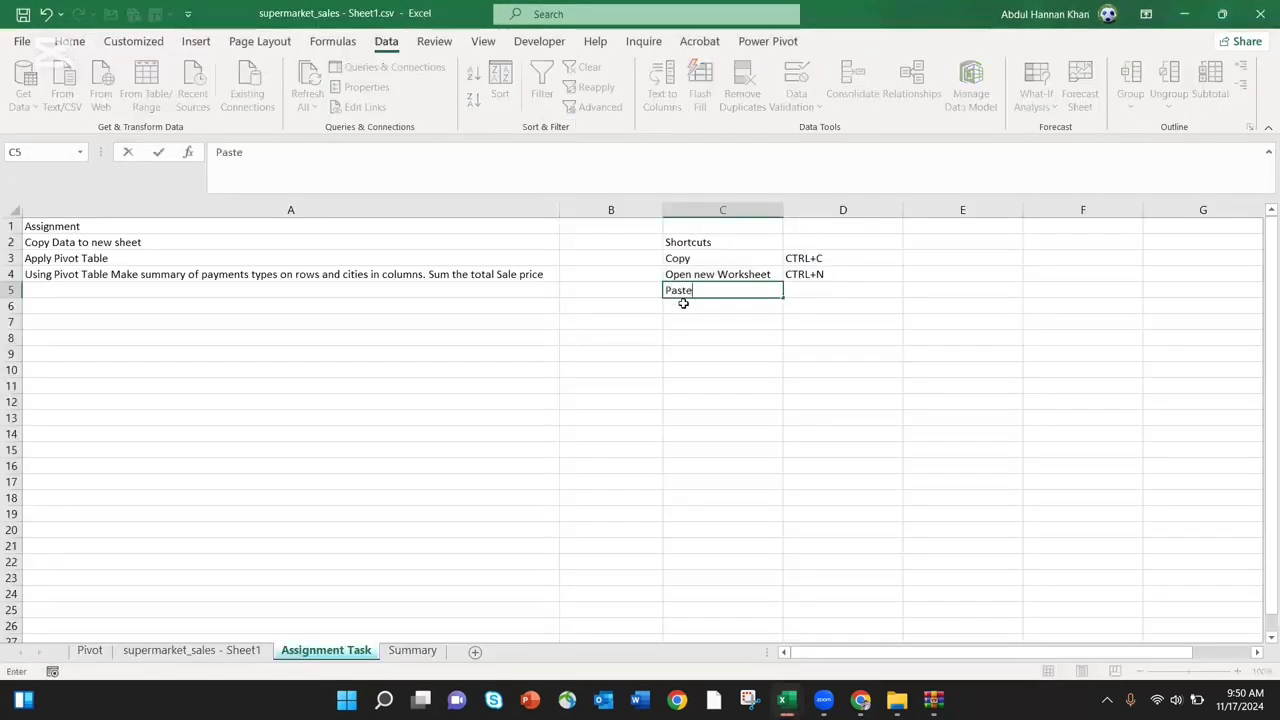
key("Tab")
type("CTRL")
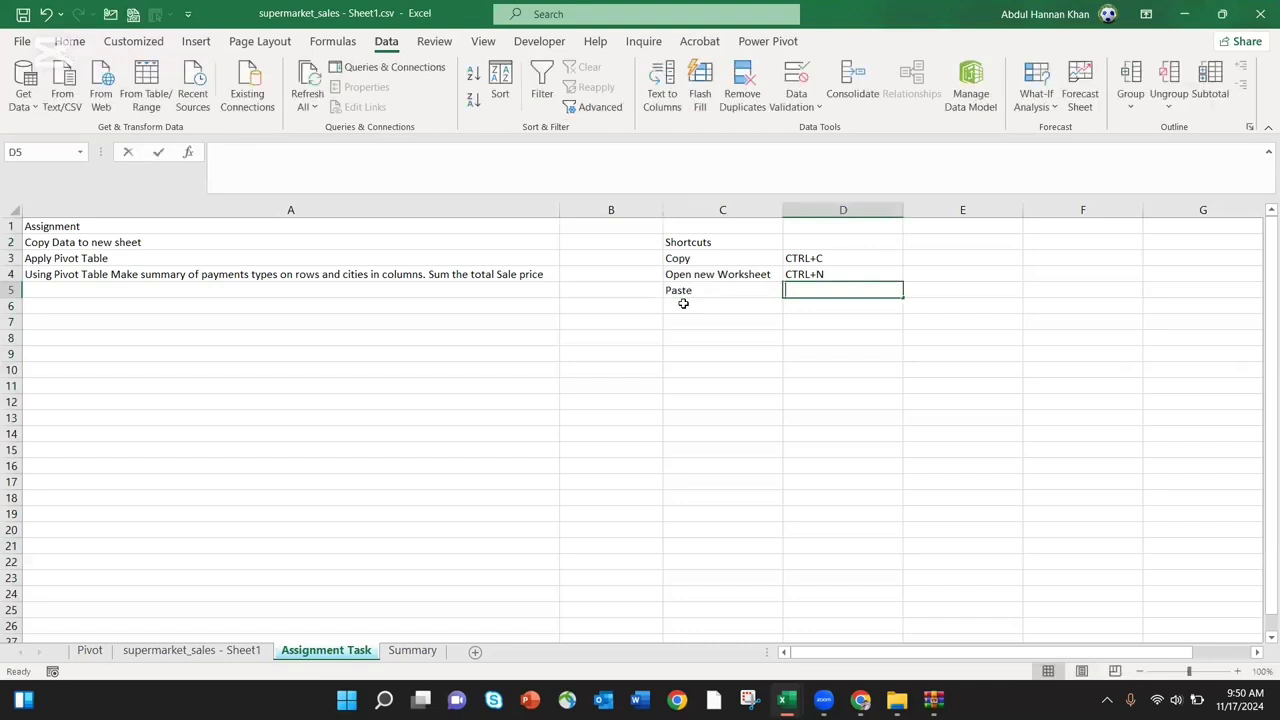
Enter CTRL+P in the cell beside Paste in the Shortcuts list
type("+")
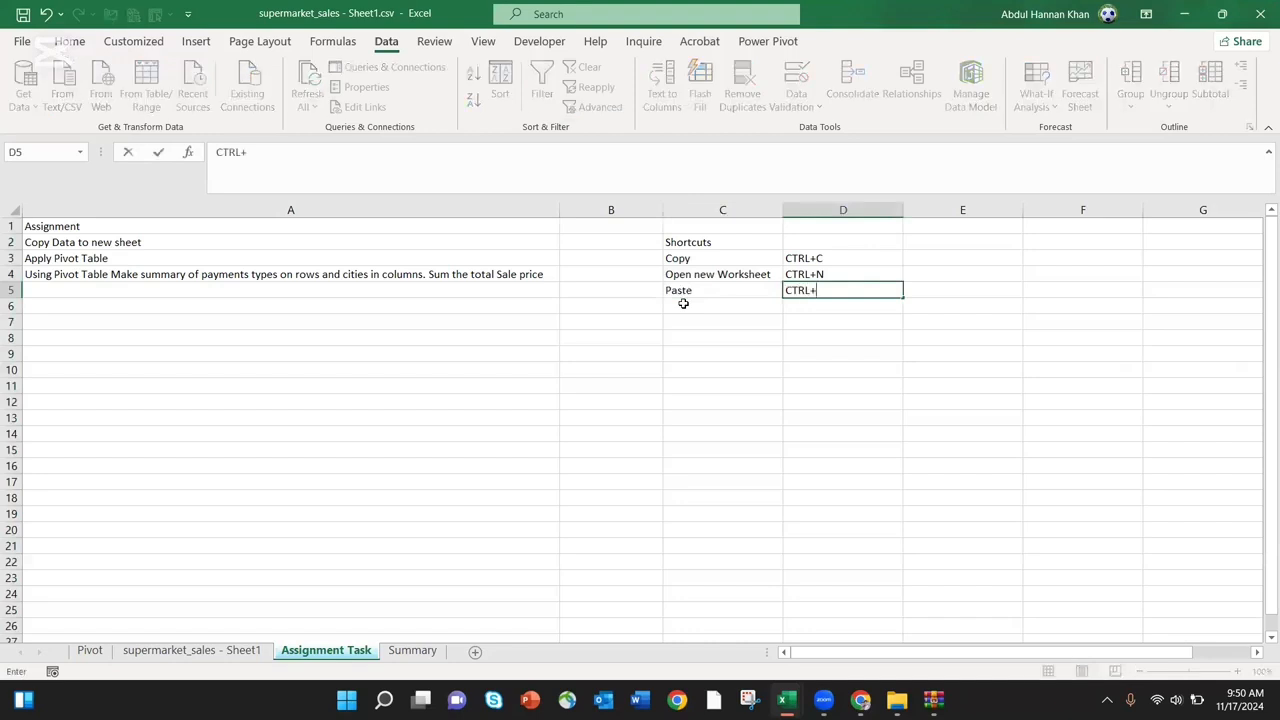
type("P")
key("Return")
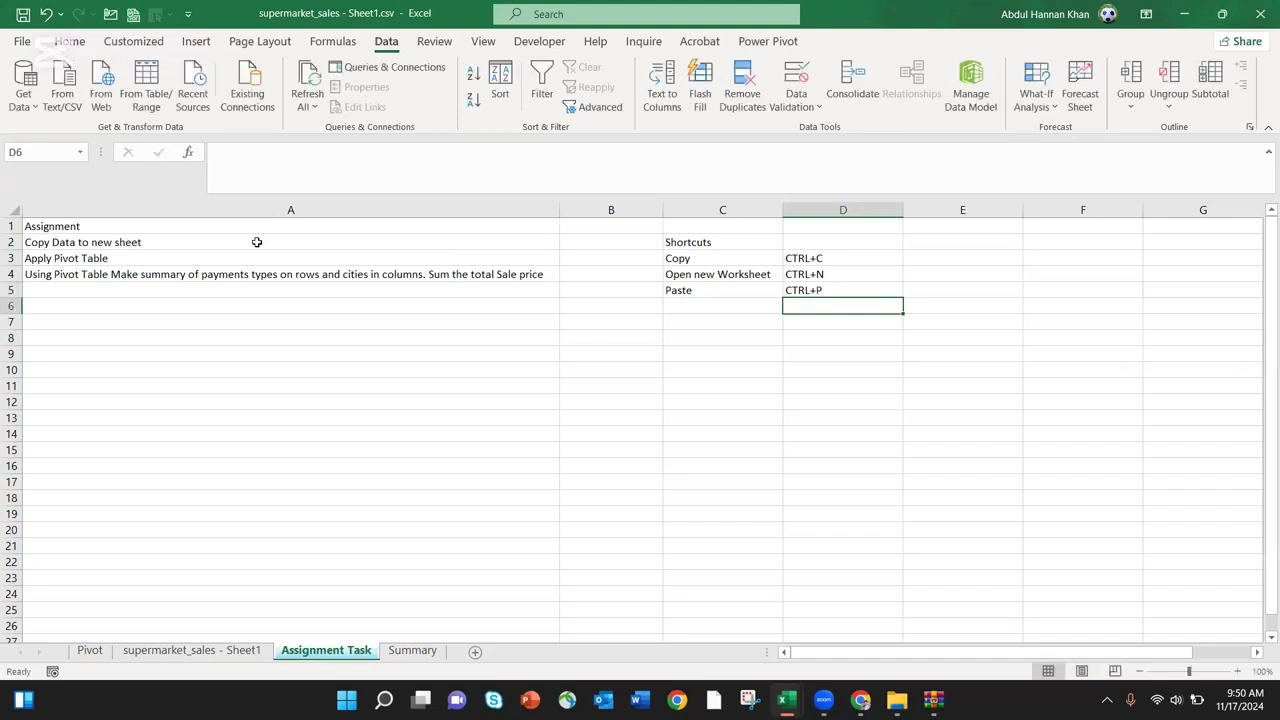
Add the task "Apply Filter of your choice" in cell A5, below the existing assignment tasks
left_click(14, 242)
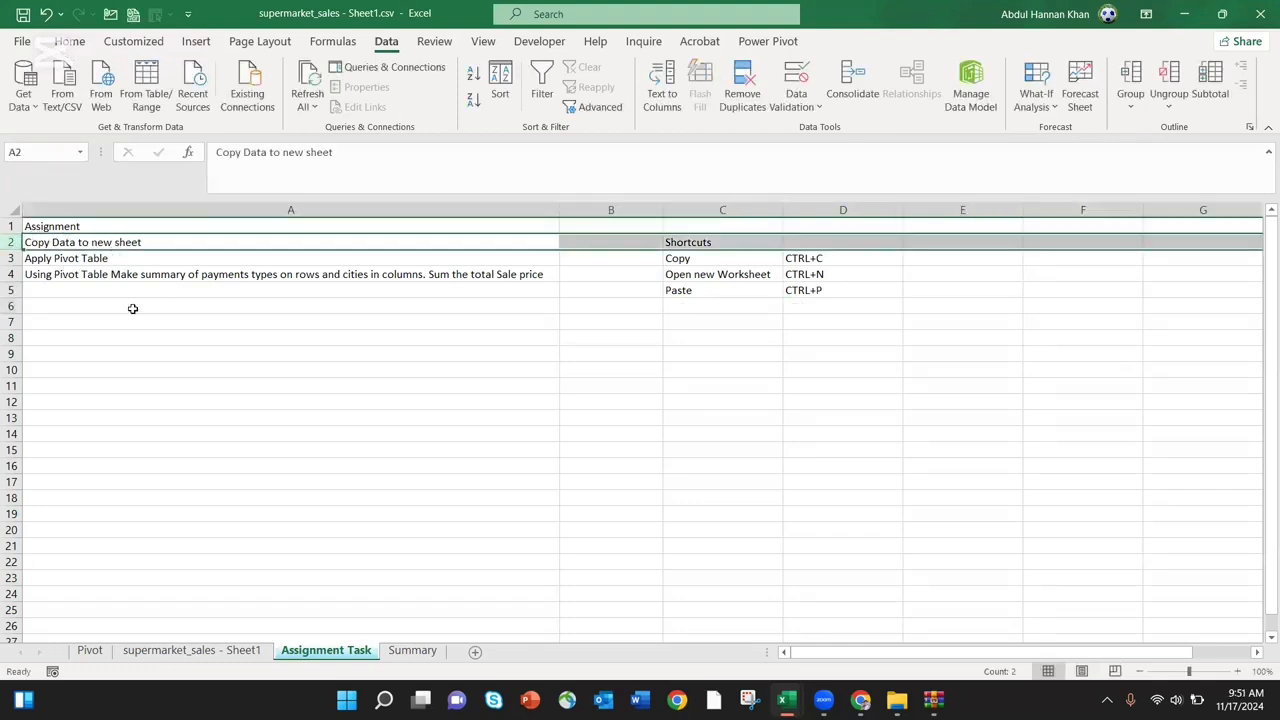
left_click(125, 305)
left_click(104, 286)
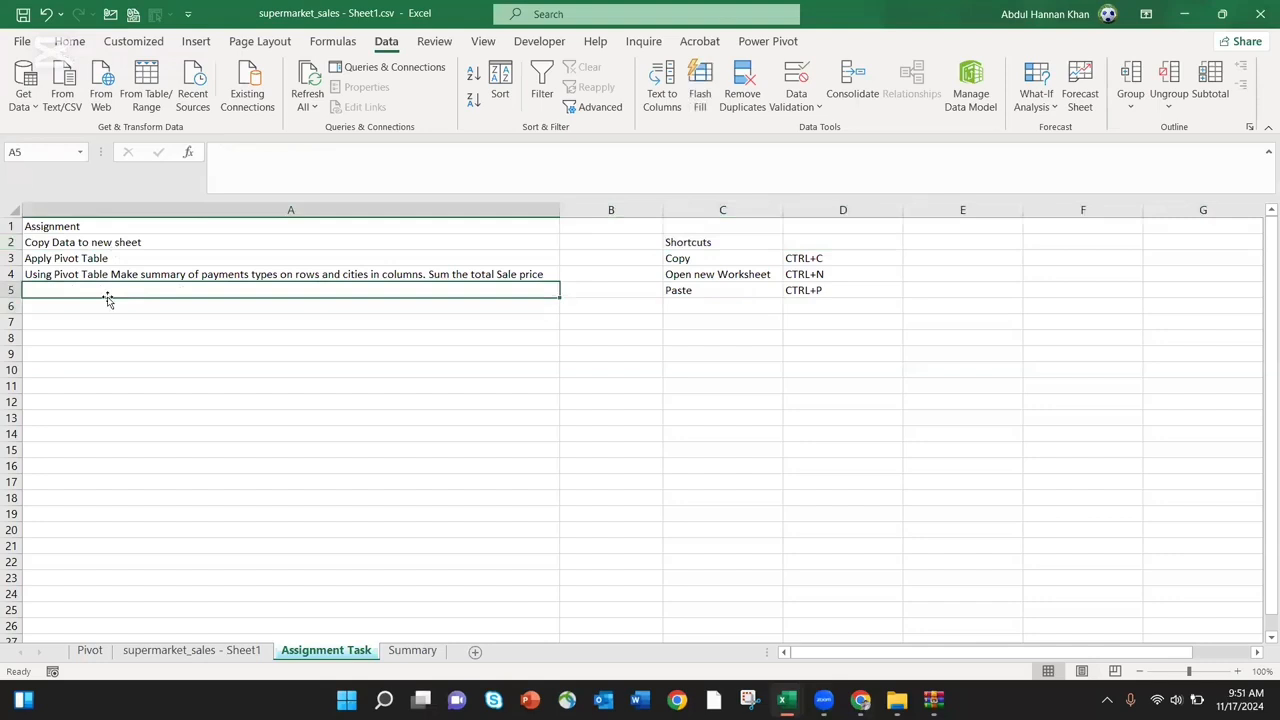
type("Apply ")
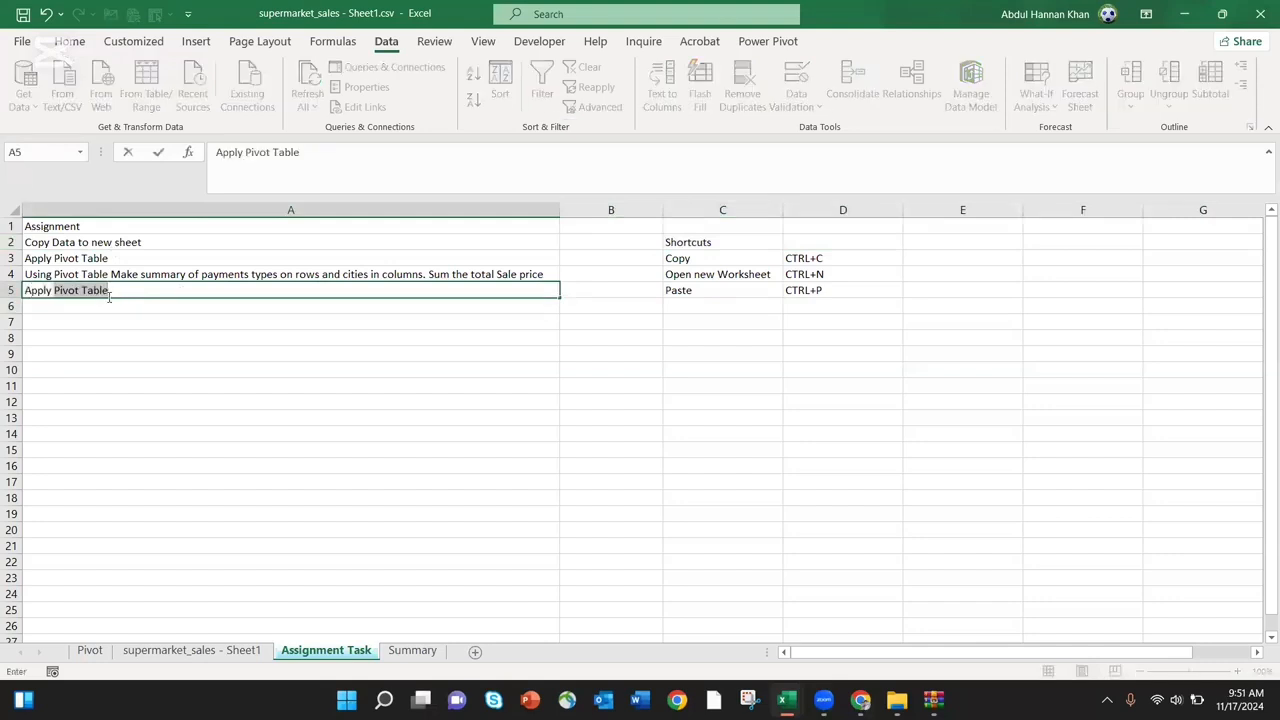
type("Filter")
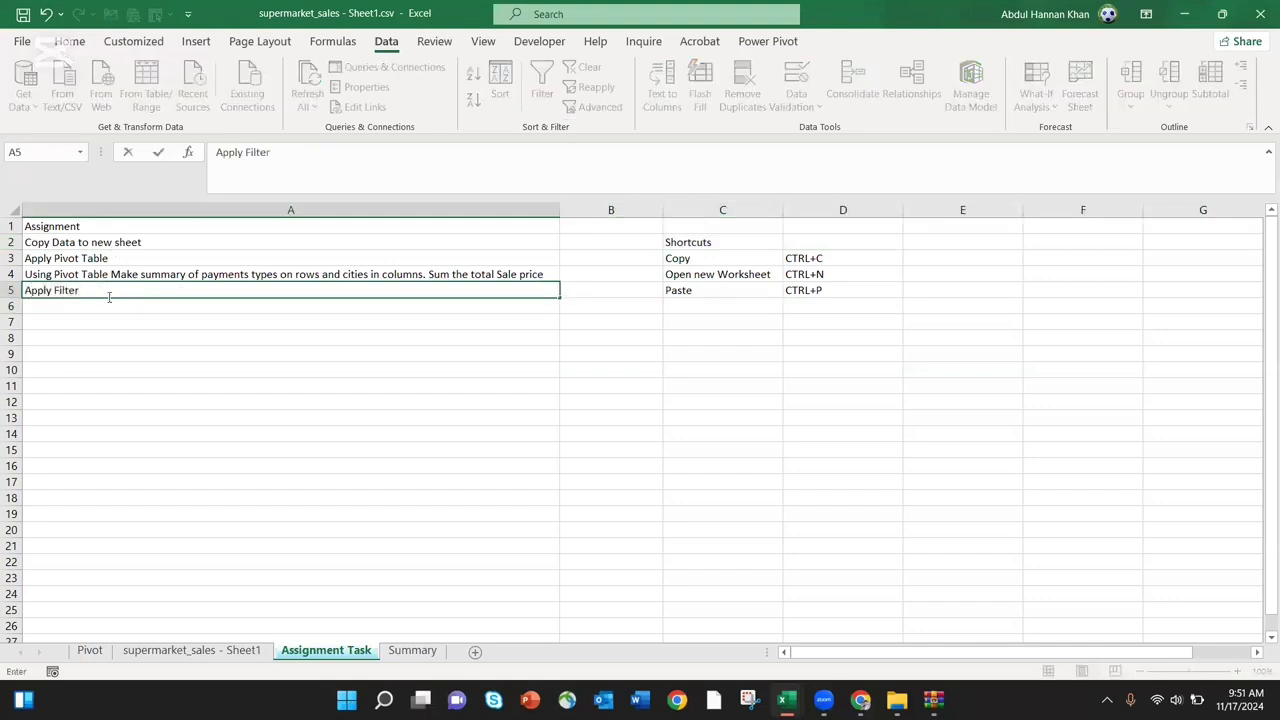
type(" of your choice")
key("Return")
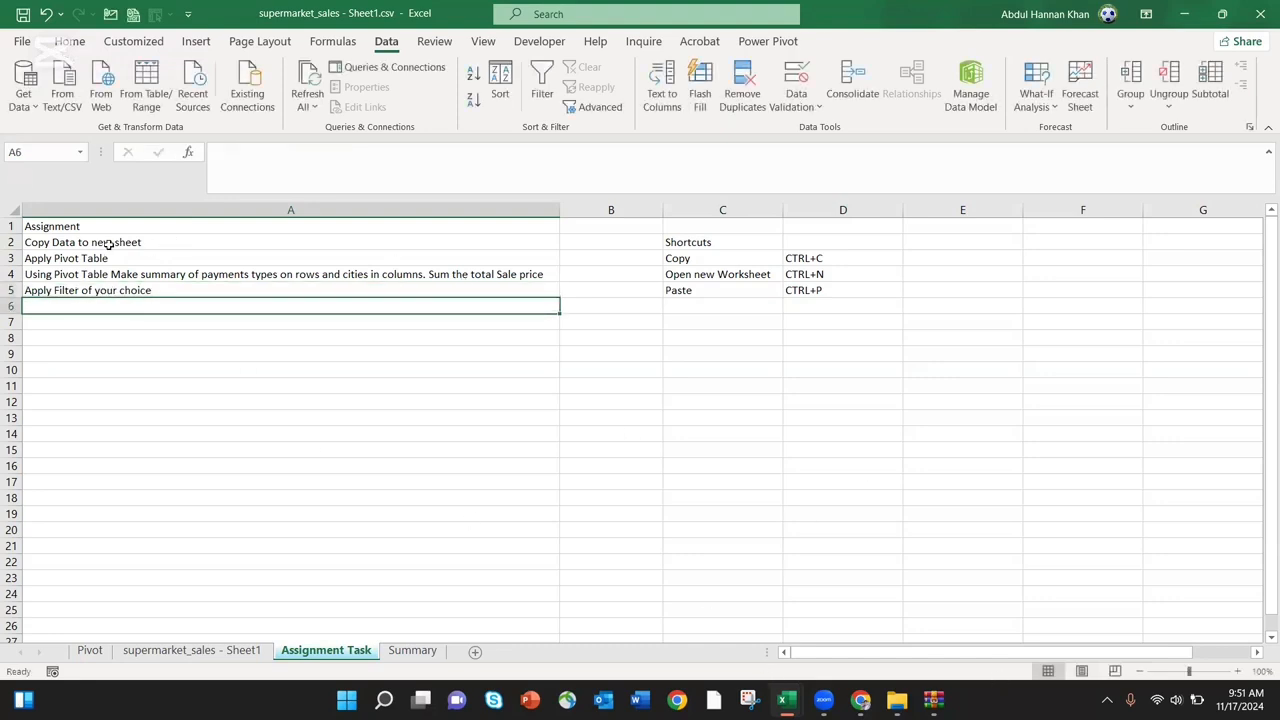
Fill the four assignment task cells A2:A5 with light gold
left_click_drag(108, 244, 143, 290)
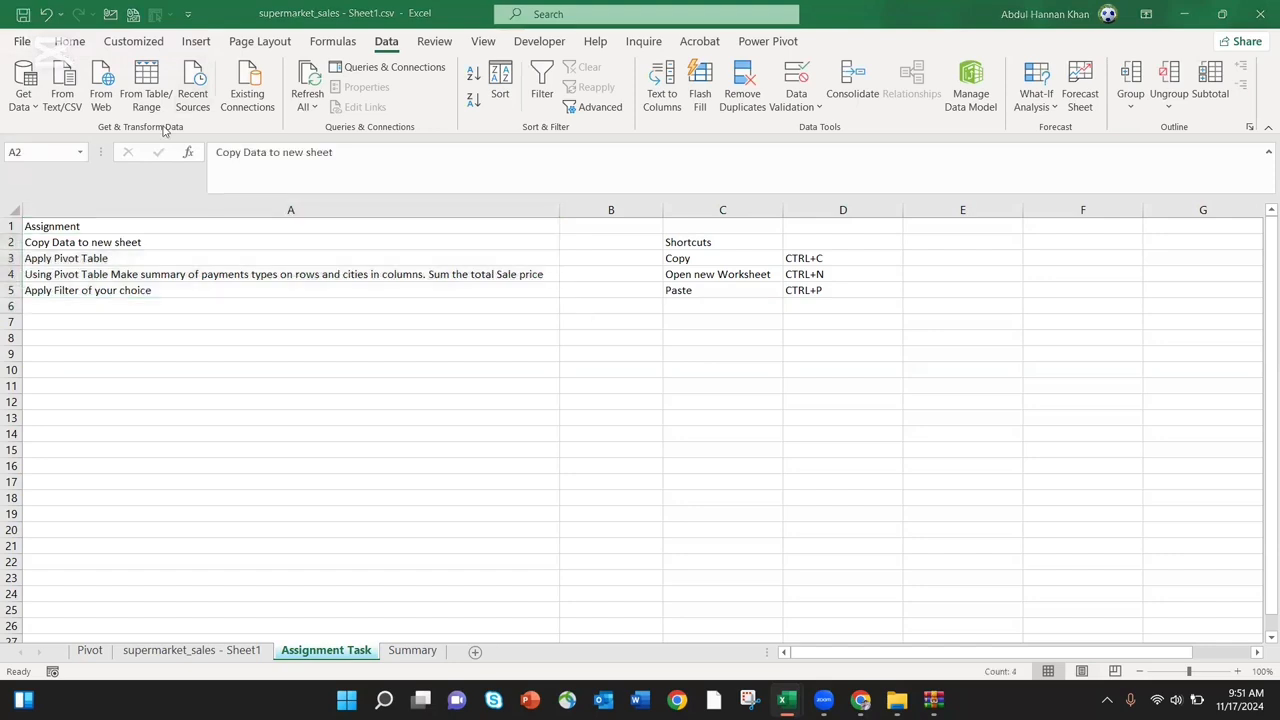
left_click(69, 41)
left_click(281, 101)
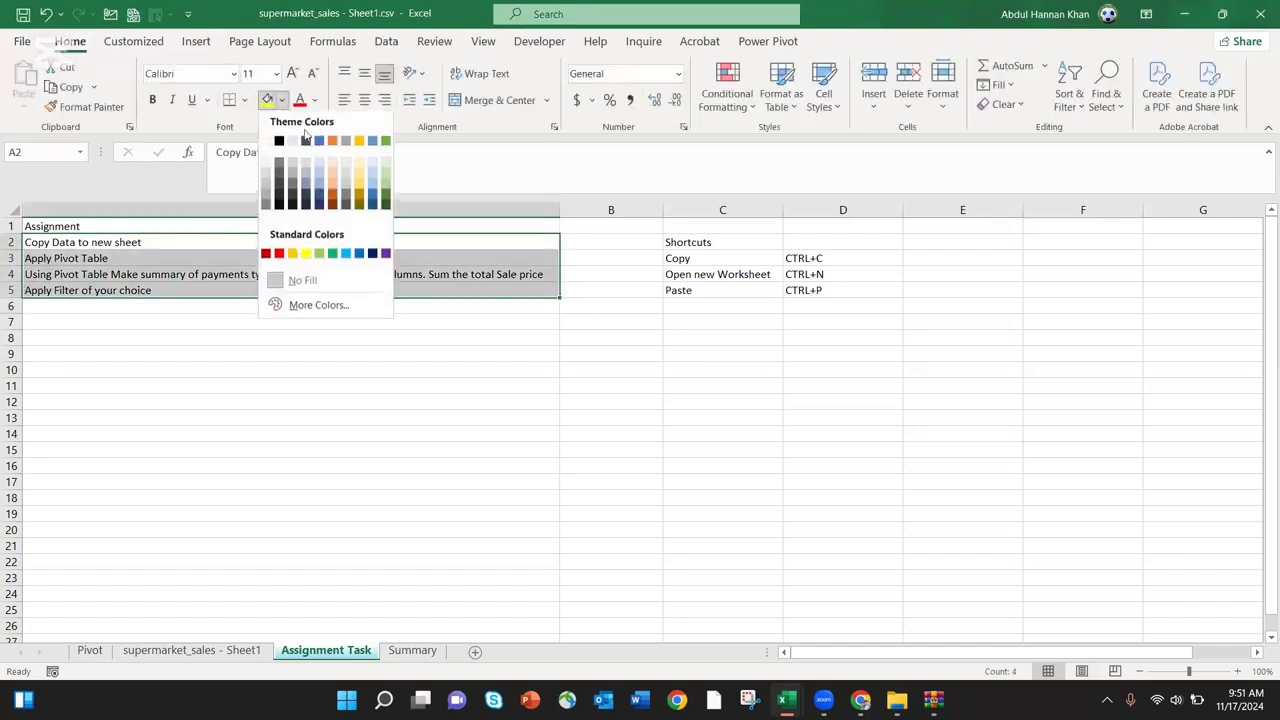
left_click(363, 173)
left_click(229, 289)
left_click(288, 355)
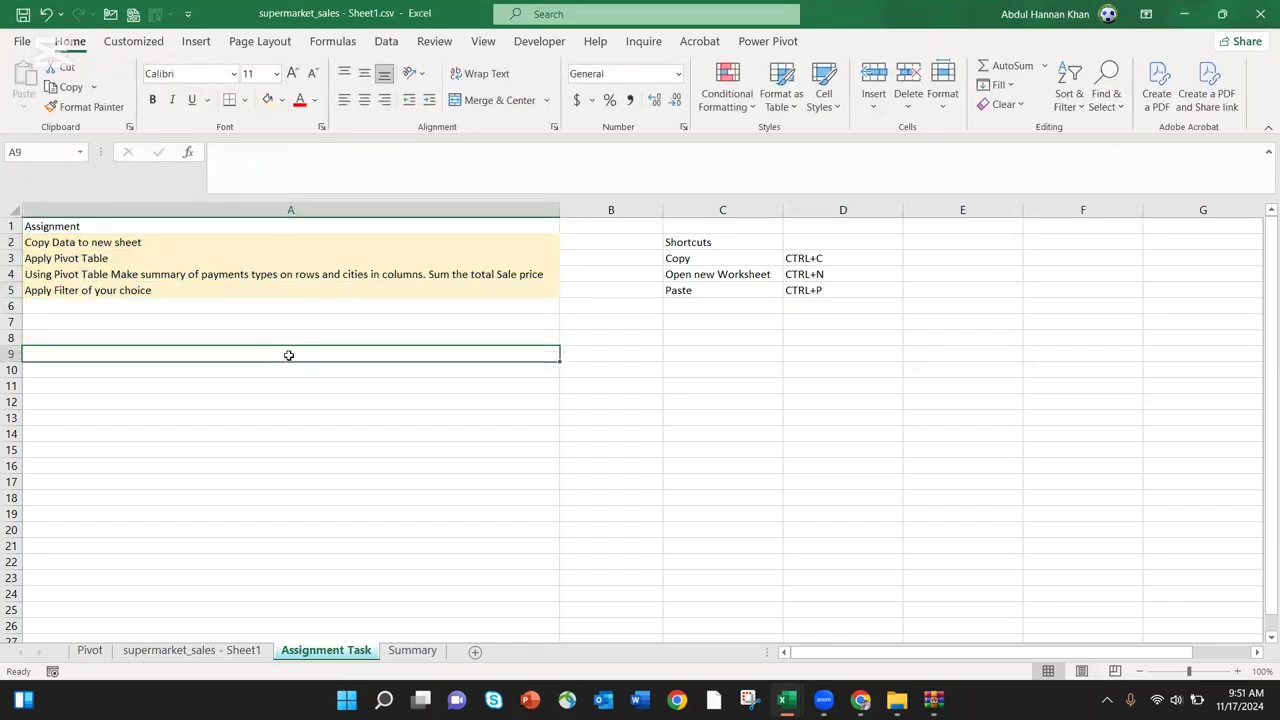
Insert a blank column before the assignment list, then merge and center its cells A2:A5 alongside the four tasks
left_click(282, 209)
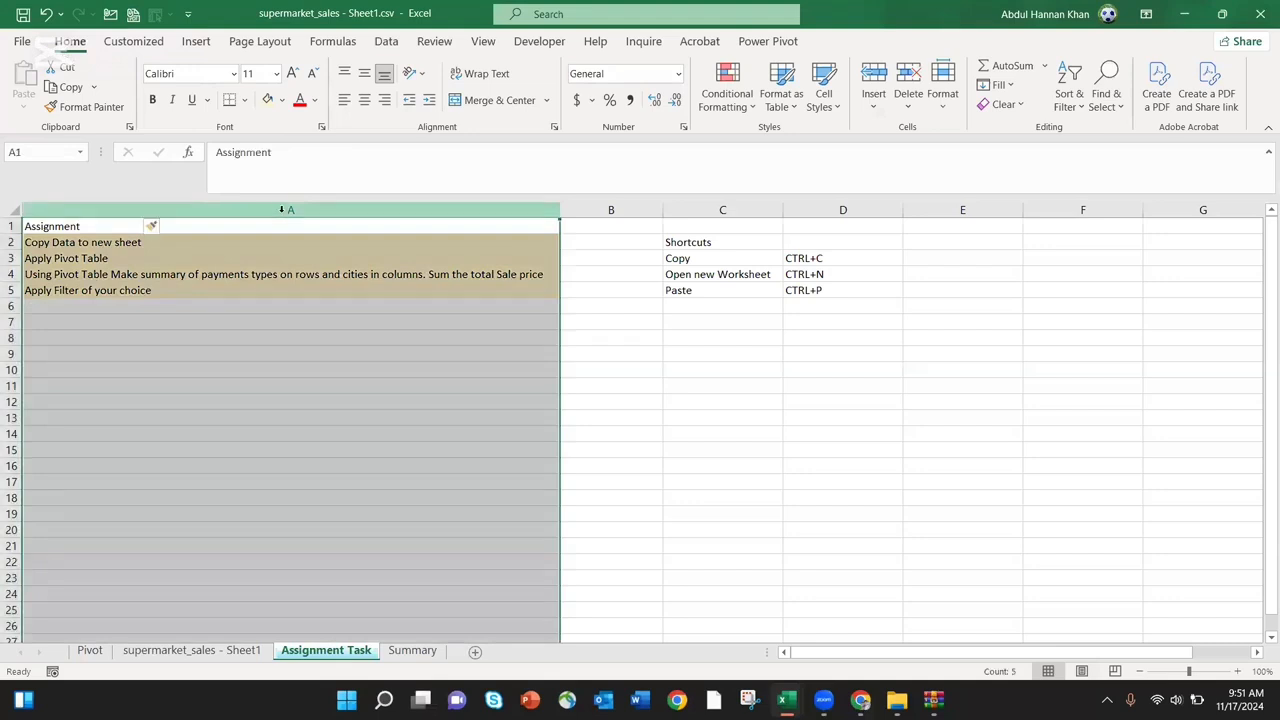
key("ctrl+shift+plus")
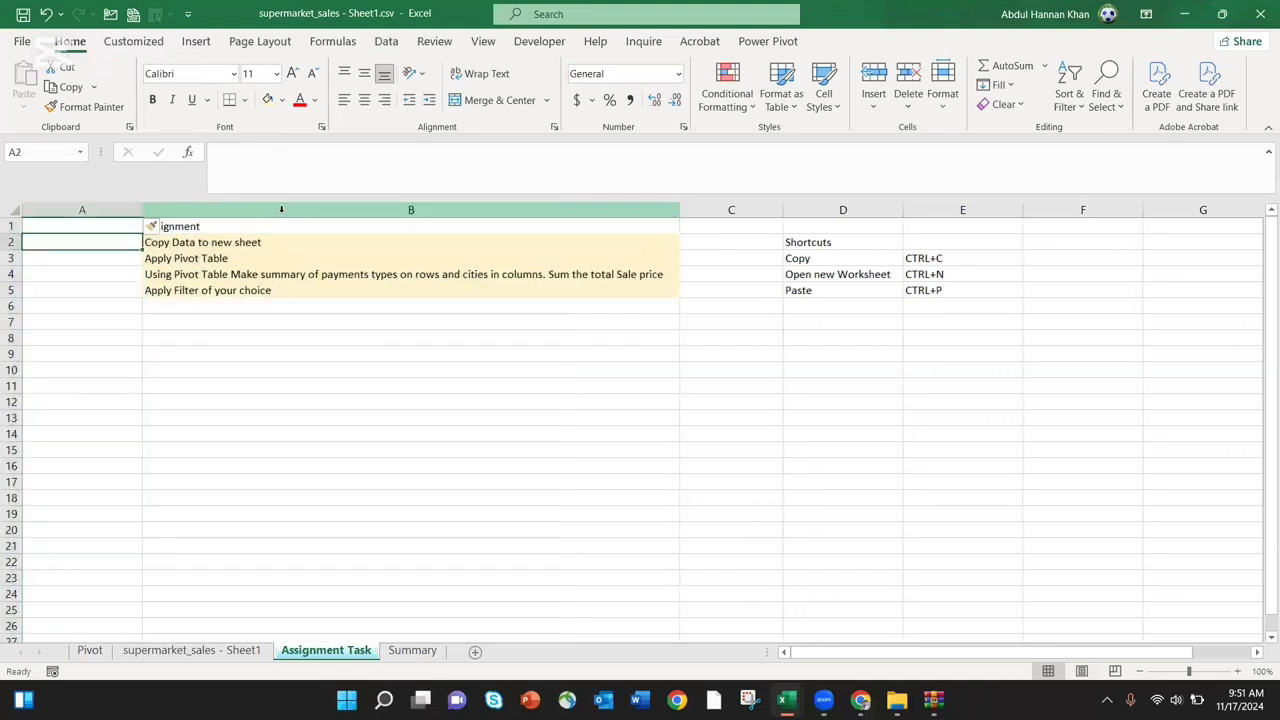
key("shift+Down")
key("shift+Down")
key("shift+Down")
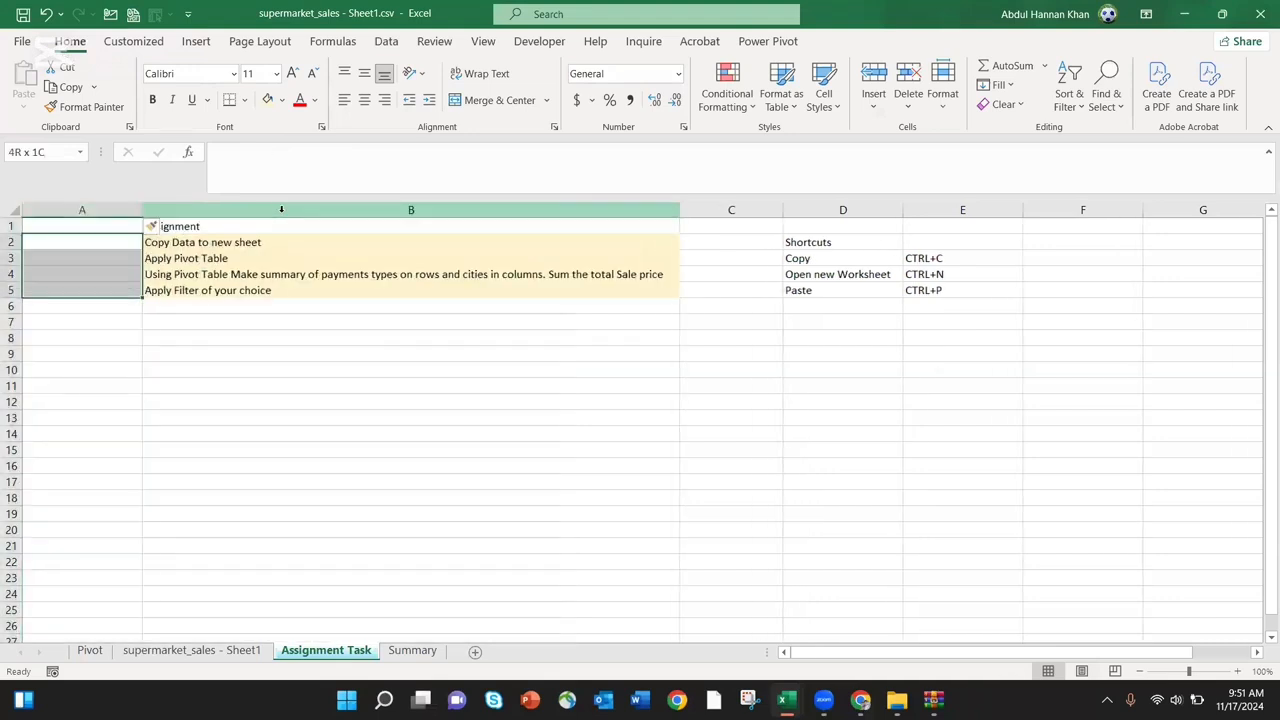
left_click(491, 104)
Label the merged cell beside the four tasks Task-1
type("T")
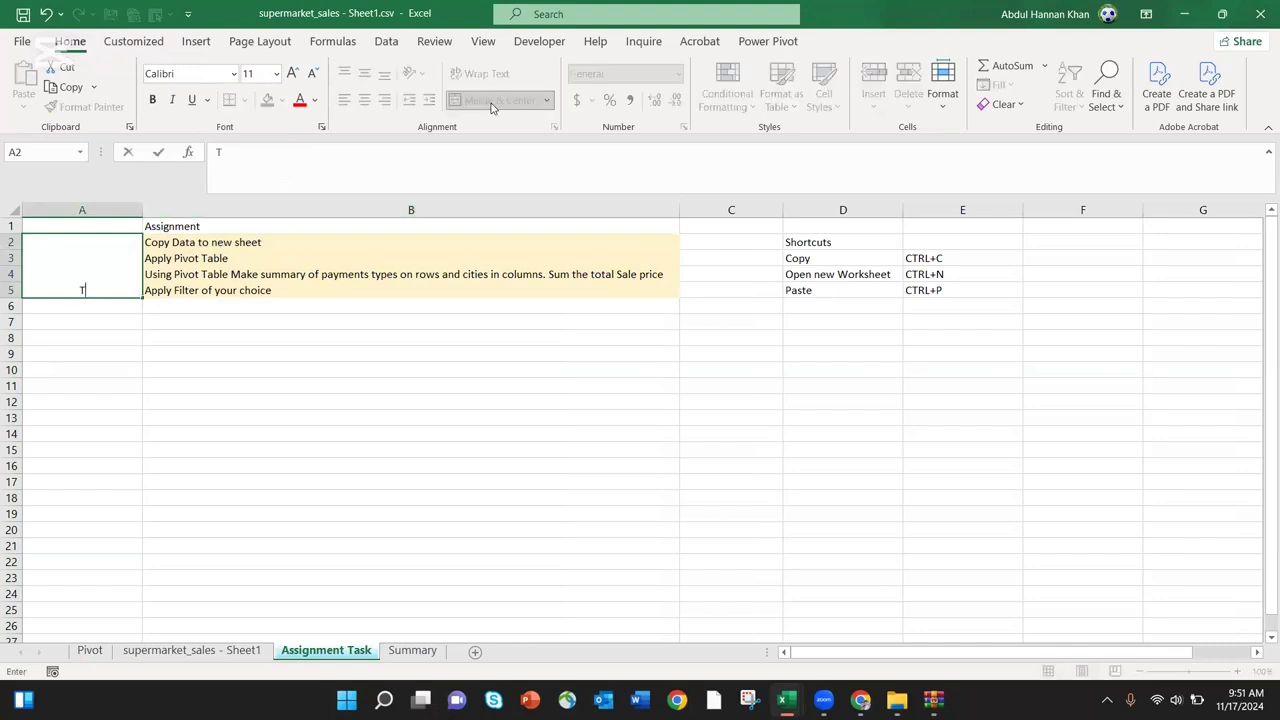
type("ask-1")
key("Return")
key("shift+Down")
key("shift+Down")
key("shift+Down")
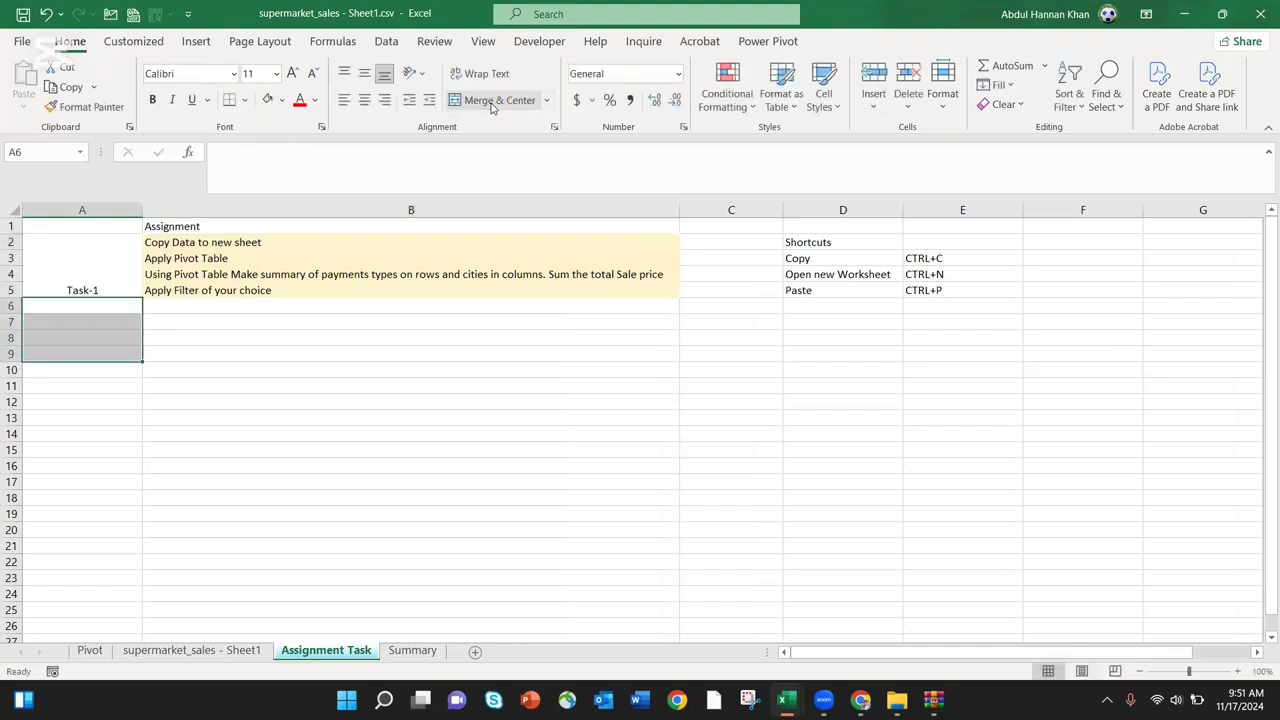
Apply all borders to the Task-1 cell and its four task rows, A2:B5
key("Right")
key("Up")
key("Up")
key("Up")
key("Up")
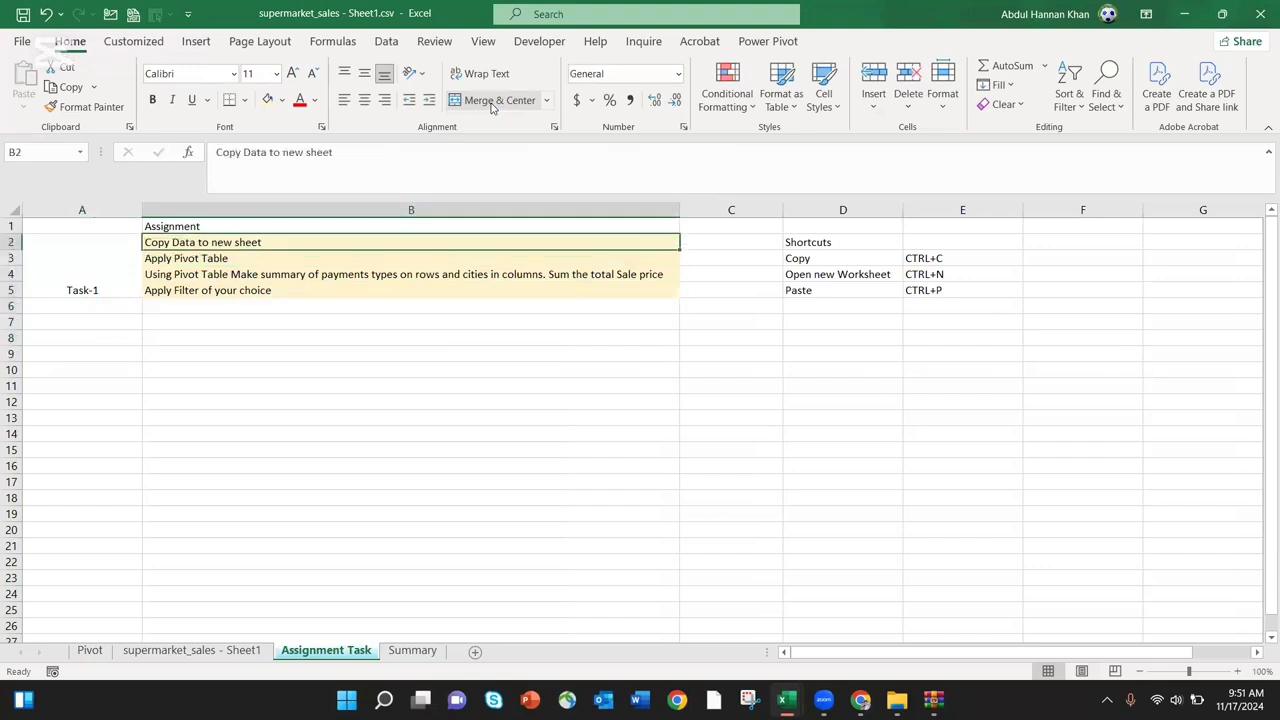
key("Left")
key("shift+Right")
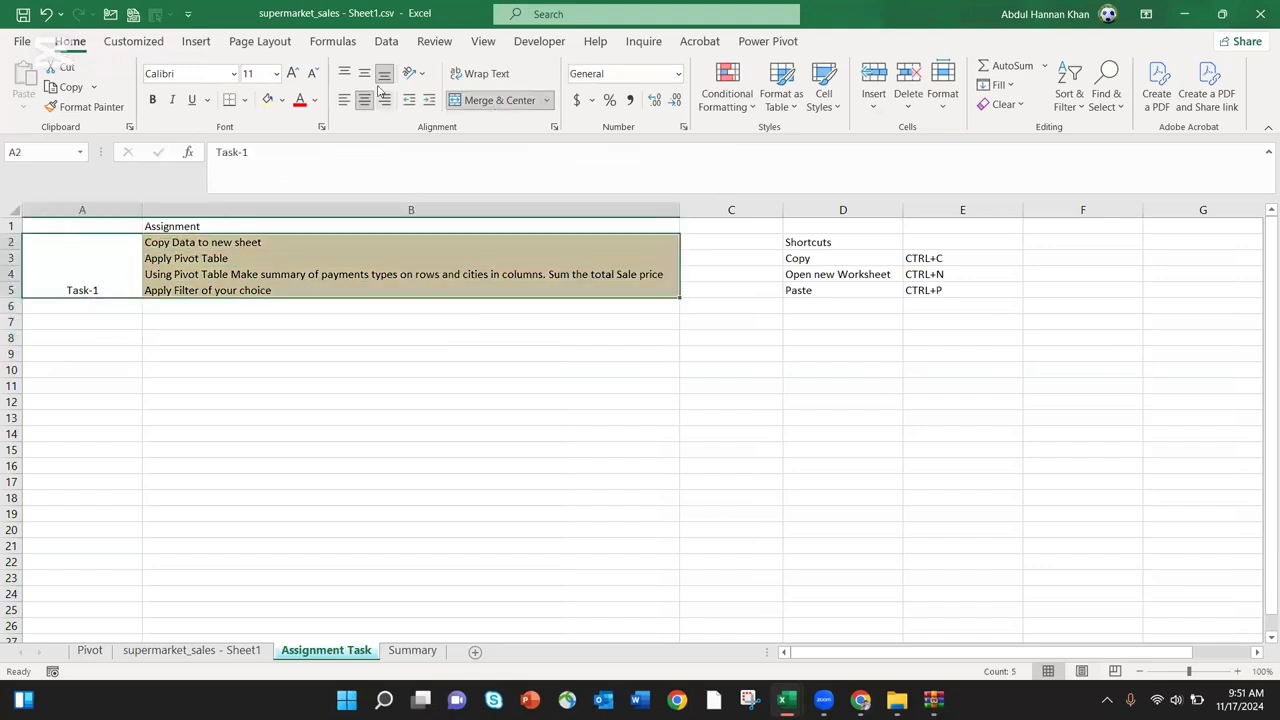
left_click(244, 100)
left_click(244, 270)
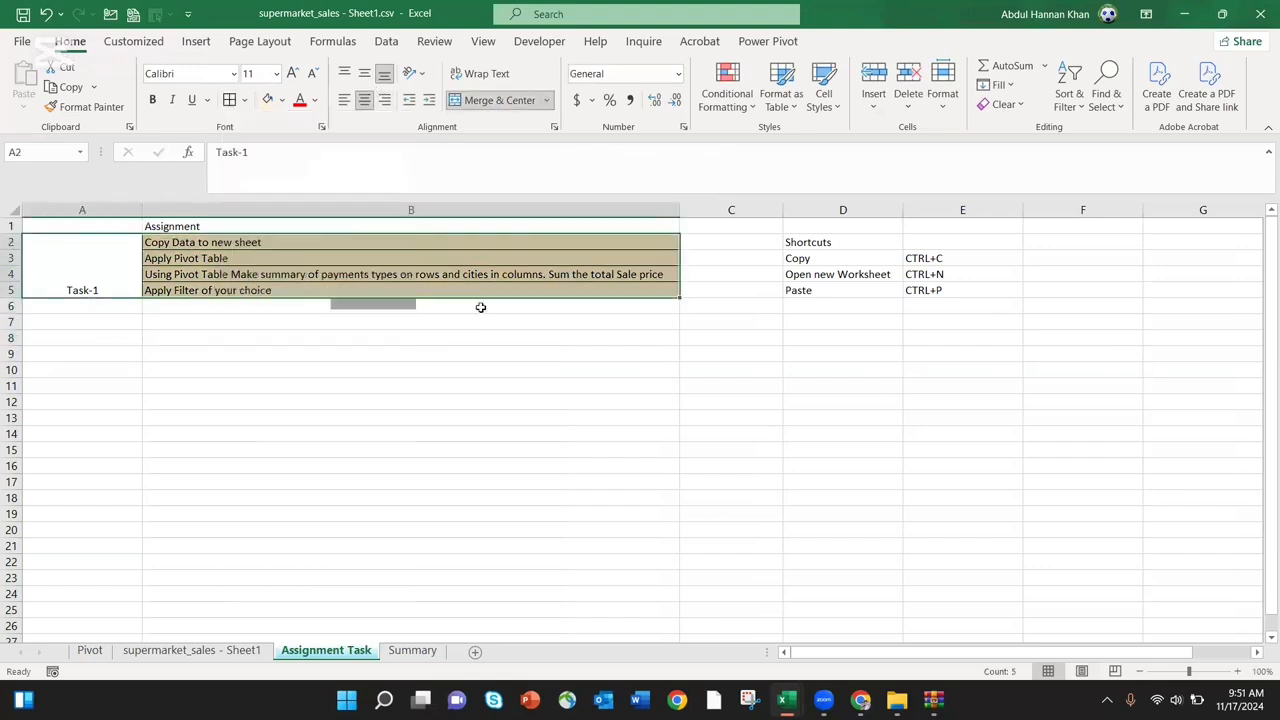
Correct the Paste shortcut in cell E5 to CTRL+V
left_click(955, 288)
double_click(955, 288)
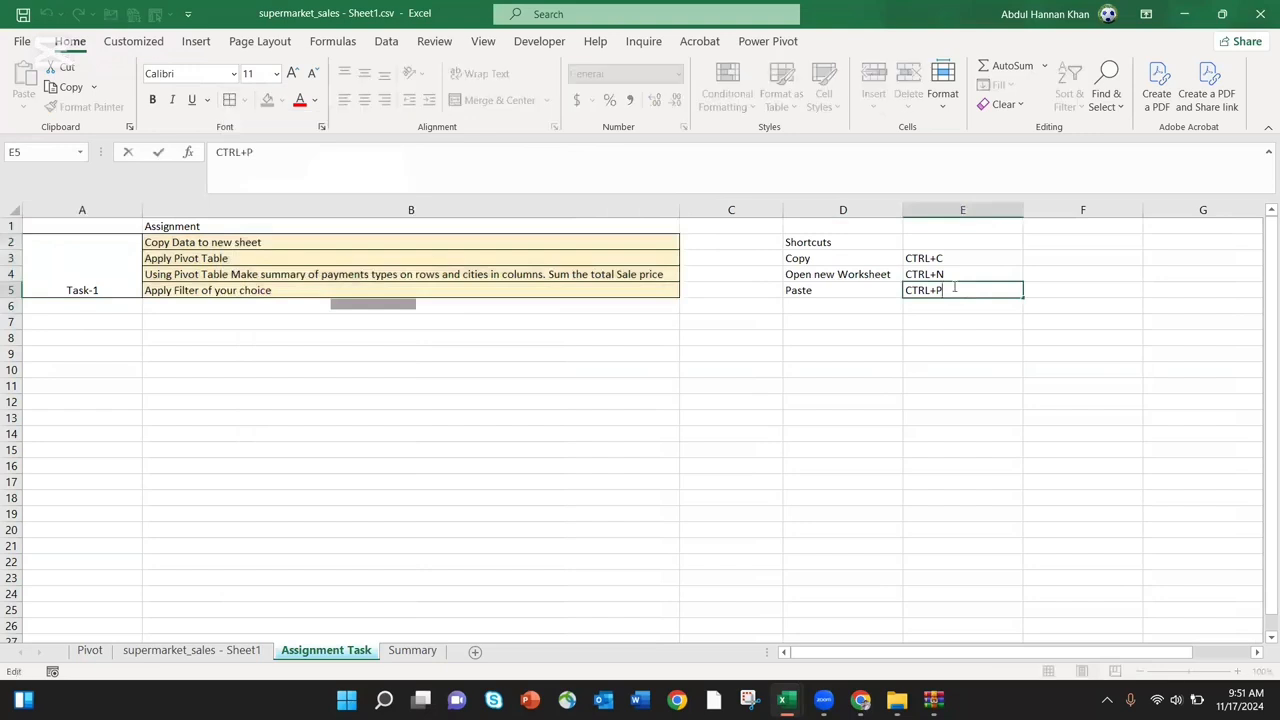
key("BackSpace")
left_click(771, 420)
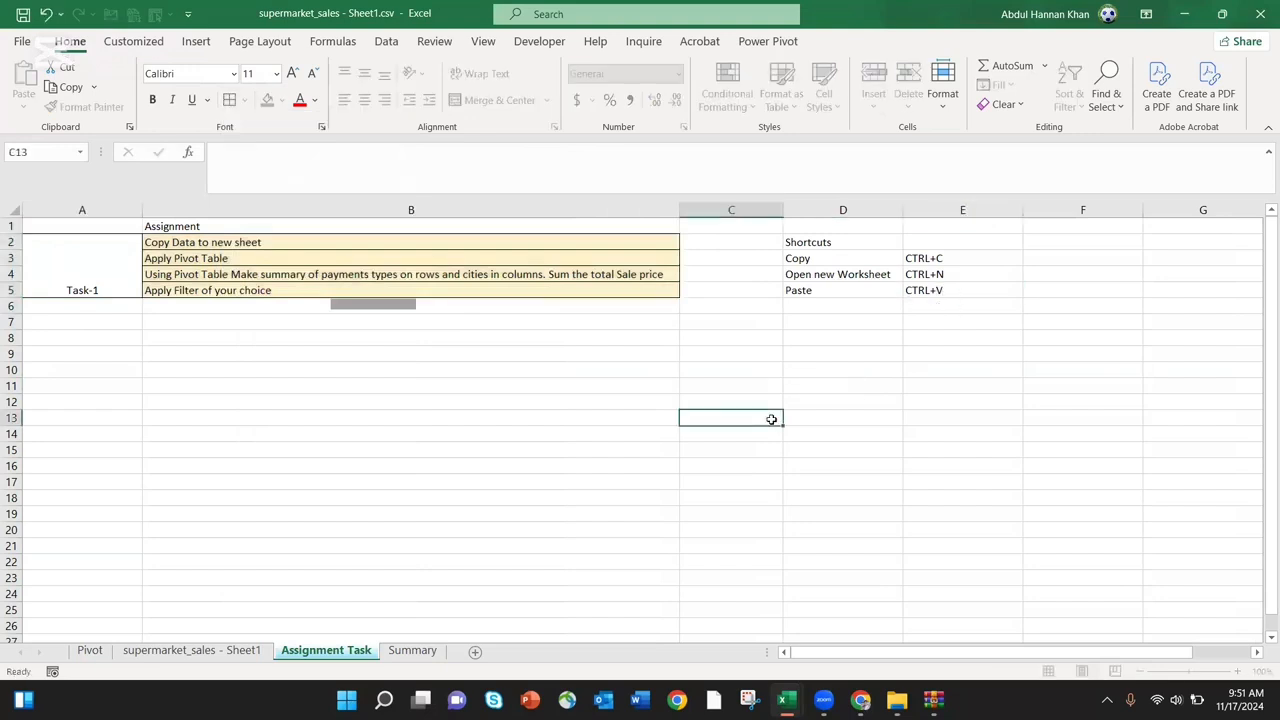
Center all cells of the sheet horizontally and vertically, and narrow column A
left_click(152, 286)
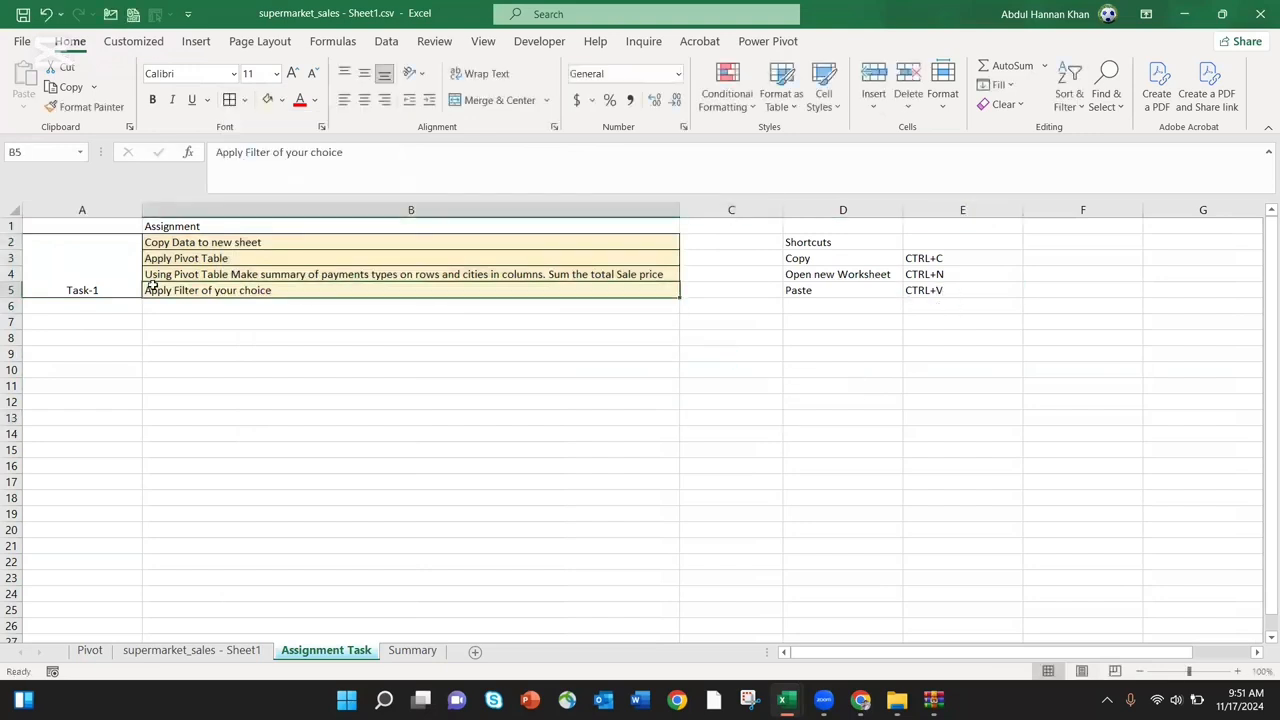
left_click(11, 207)
left_click(364, 100)
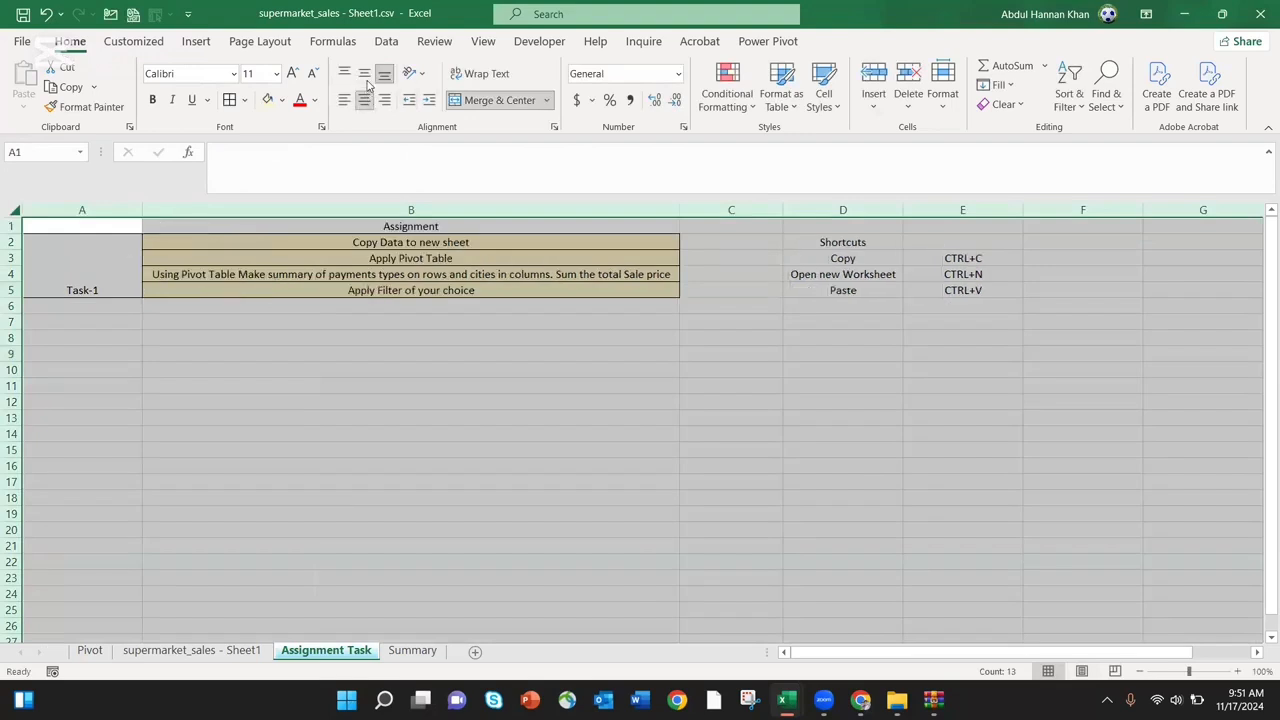
left_click(364, 73)
left_click(325, 402)
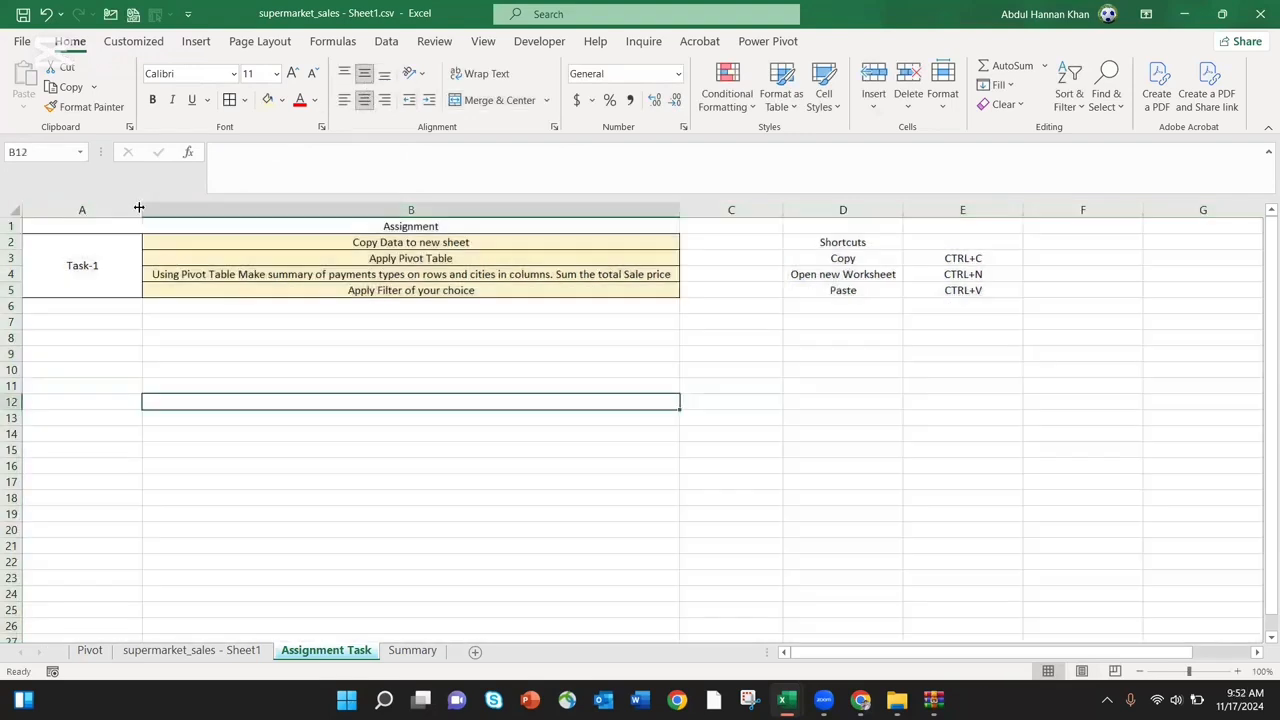
left_click_drag(142, 210, 105, 210)
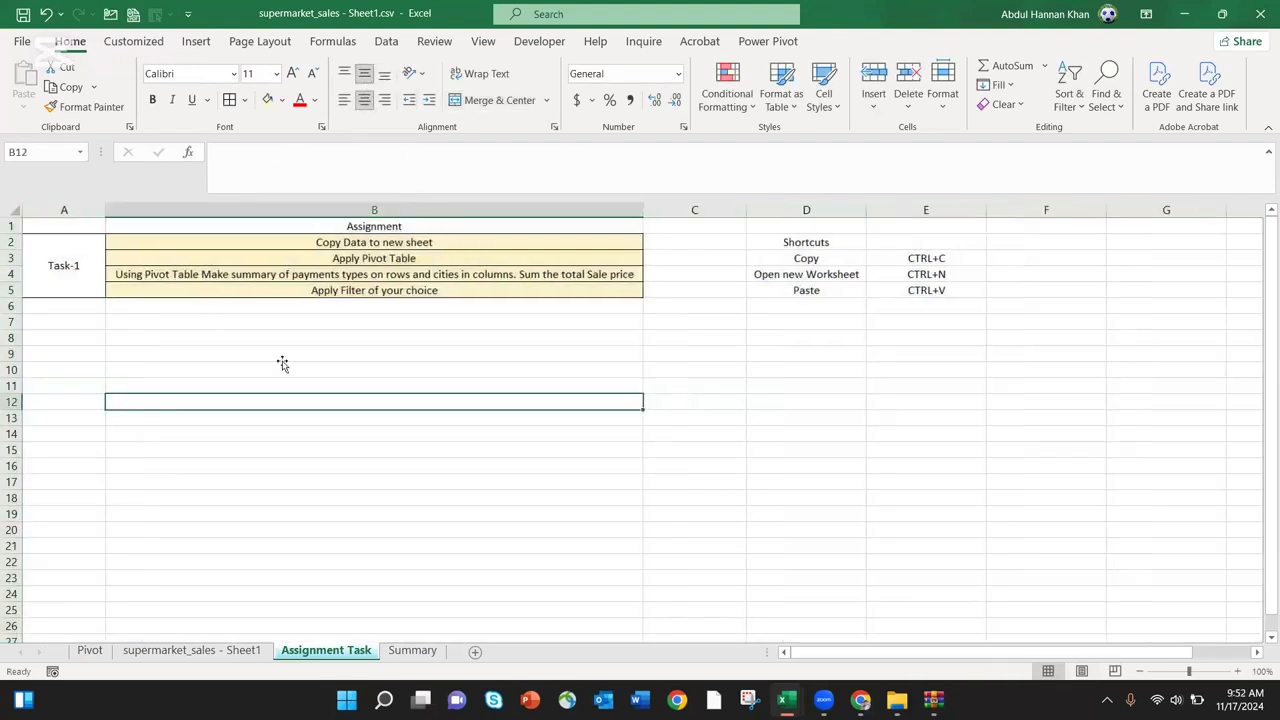
Format the Assignment heading in B1 with a dark blue fill and white text
left_click(338, 226)
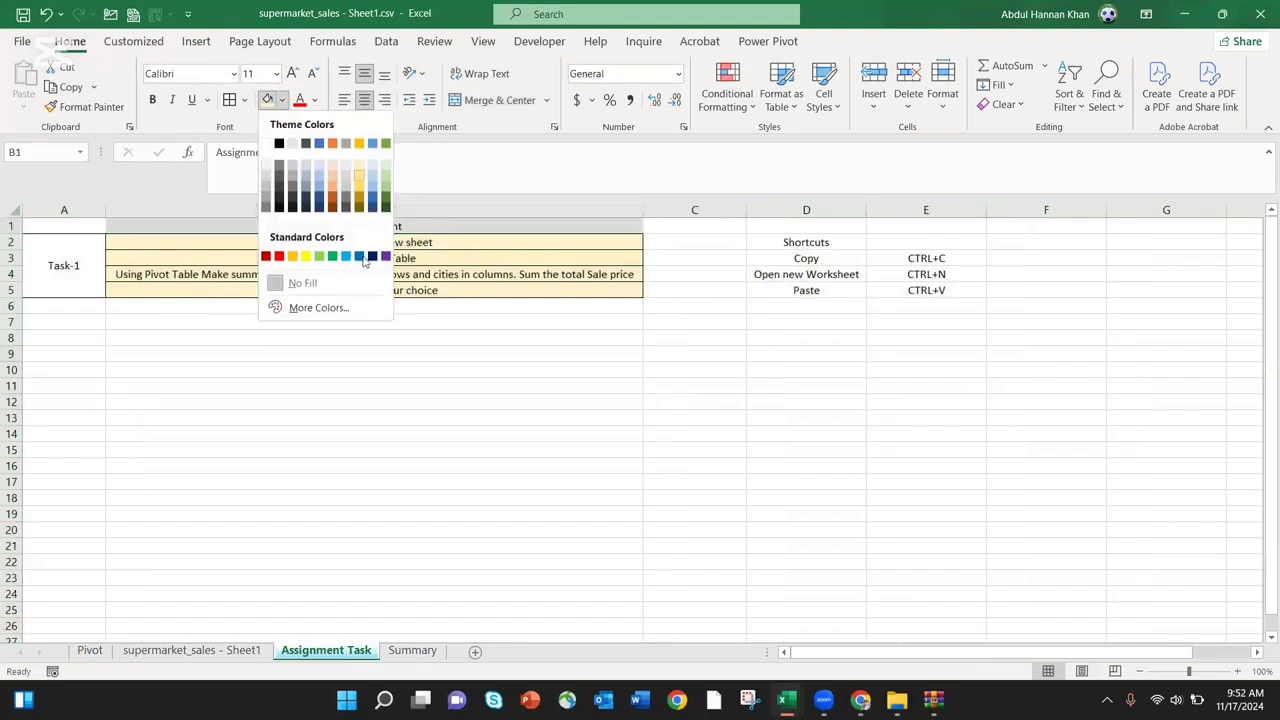
left_click(372, 256)
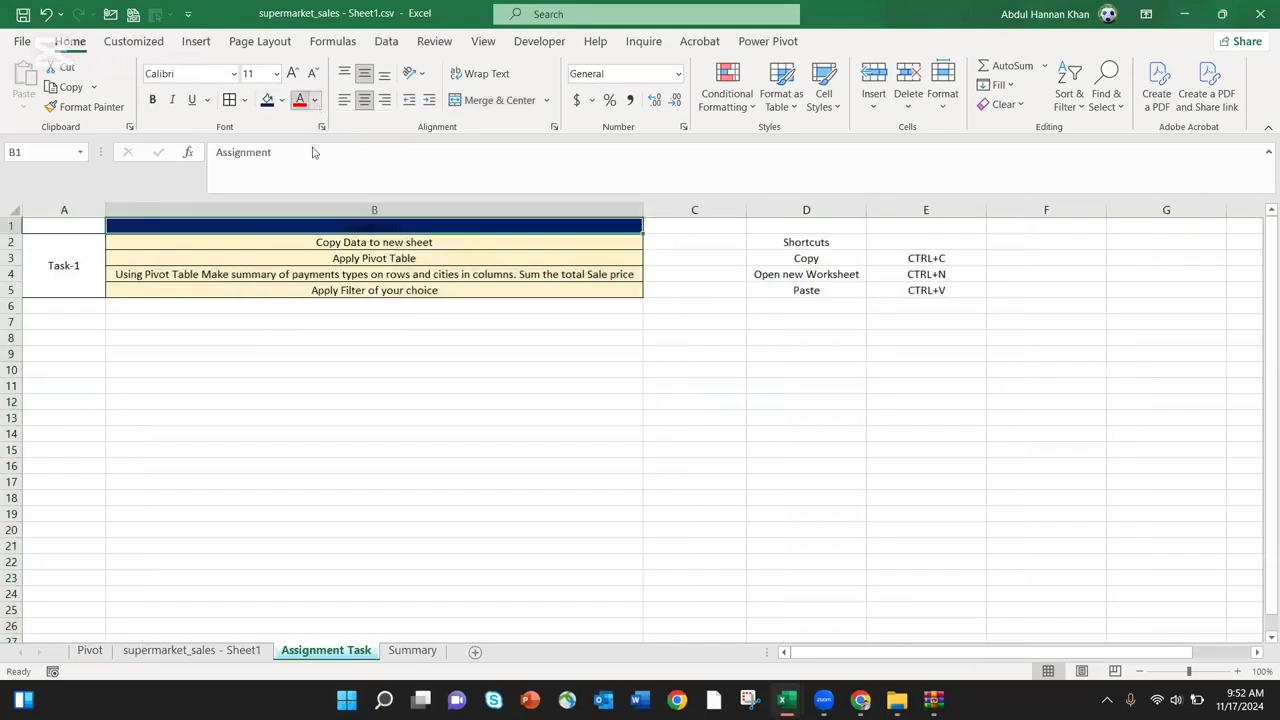
left_click(314, 101)
left_click(298, 167)
left_click(146, 259)
key("Down")
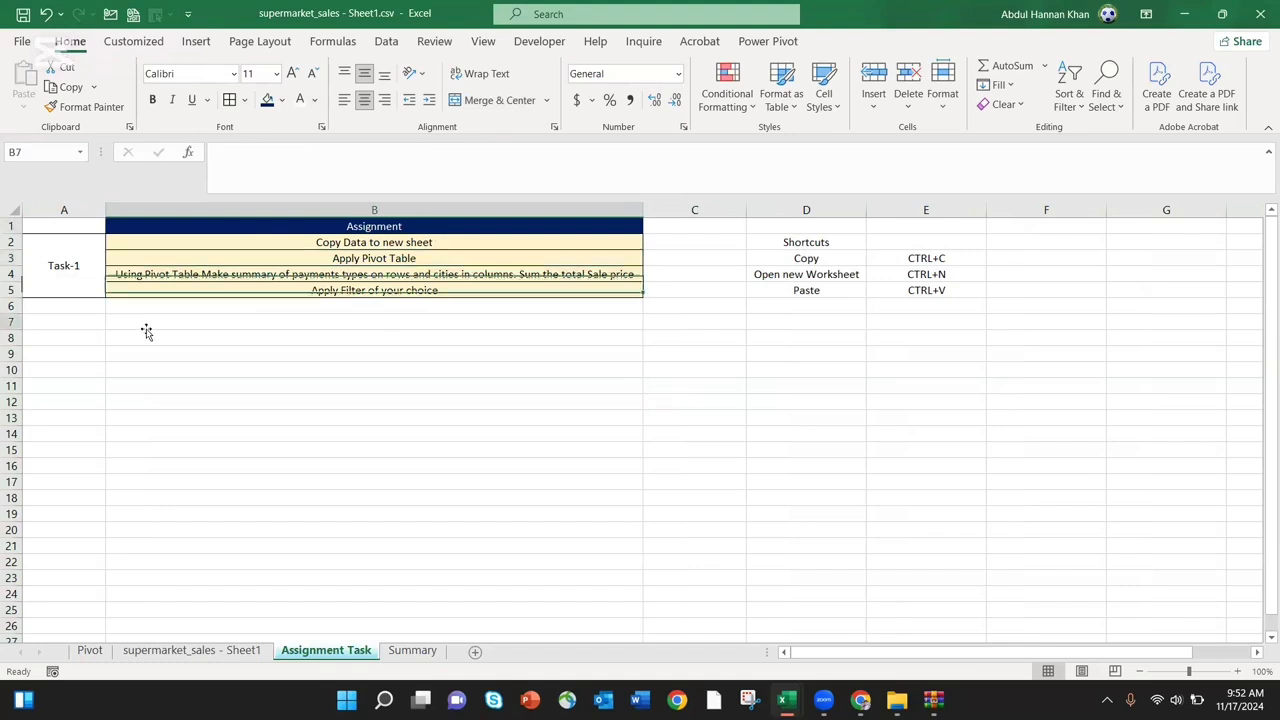
Narrow column A further so it fits closely around the Task-1 label
left_click(146, 326)
left_click_drag(105, 206, 81, 203)
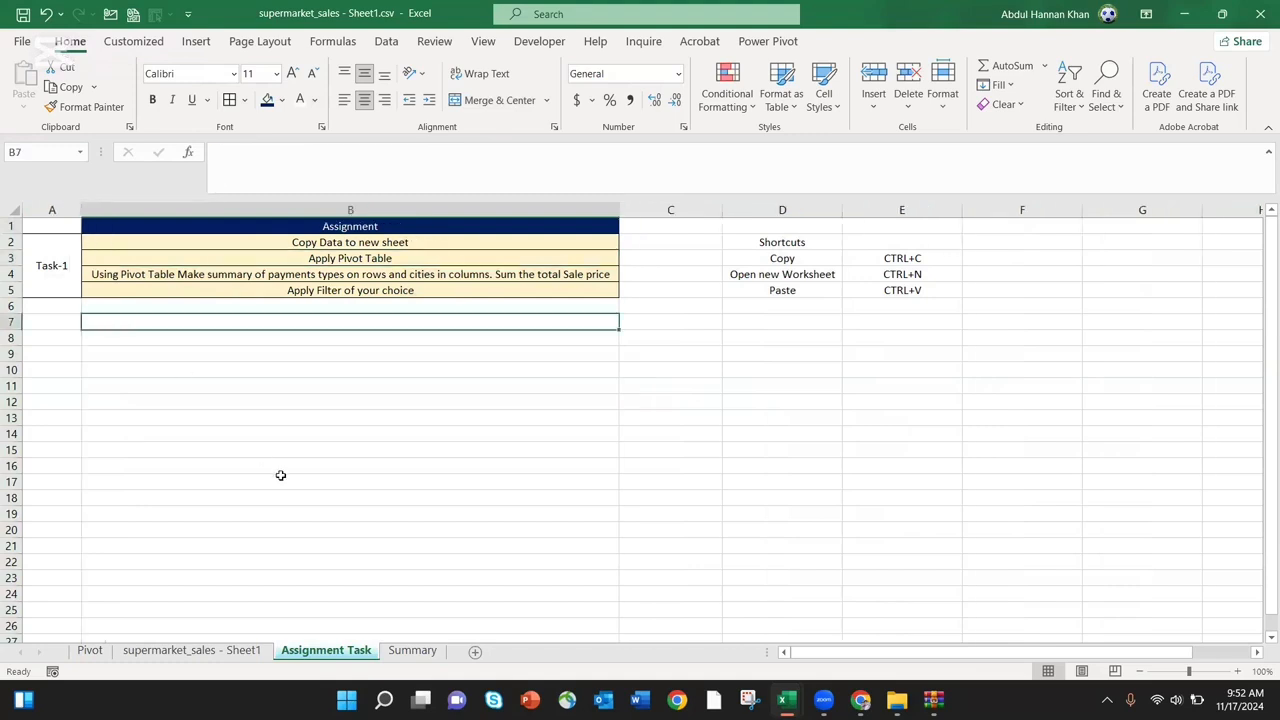
left_click(280, 479)
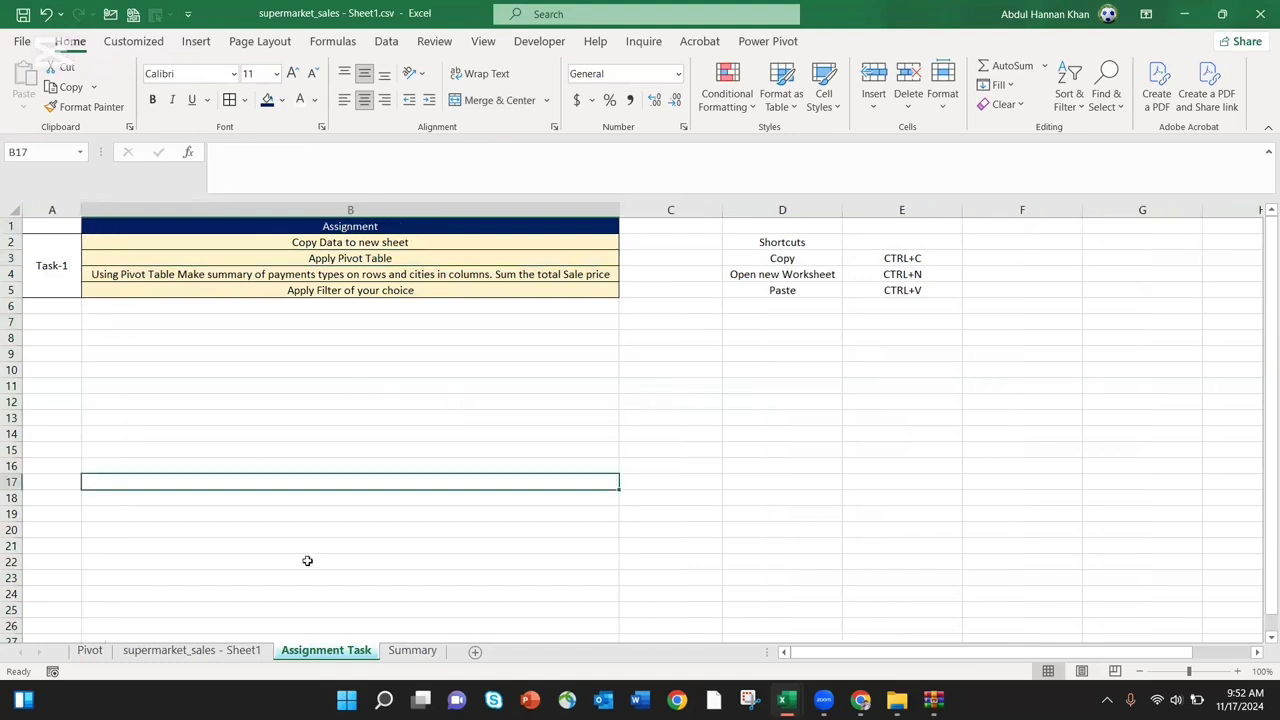
Reorder the worksheets so Summary comes before Assignment Task and Pivot follows supermarket_sales - Sheet1
left_click(410, 655)
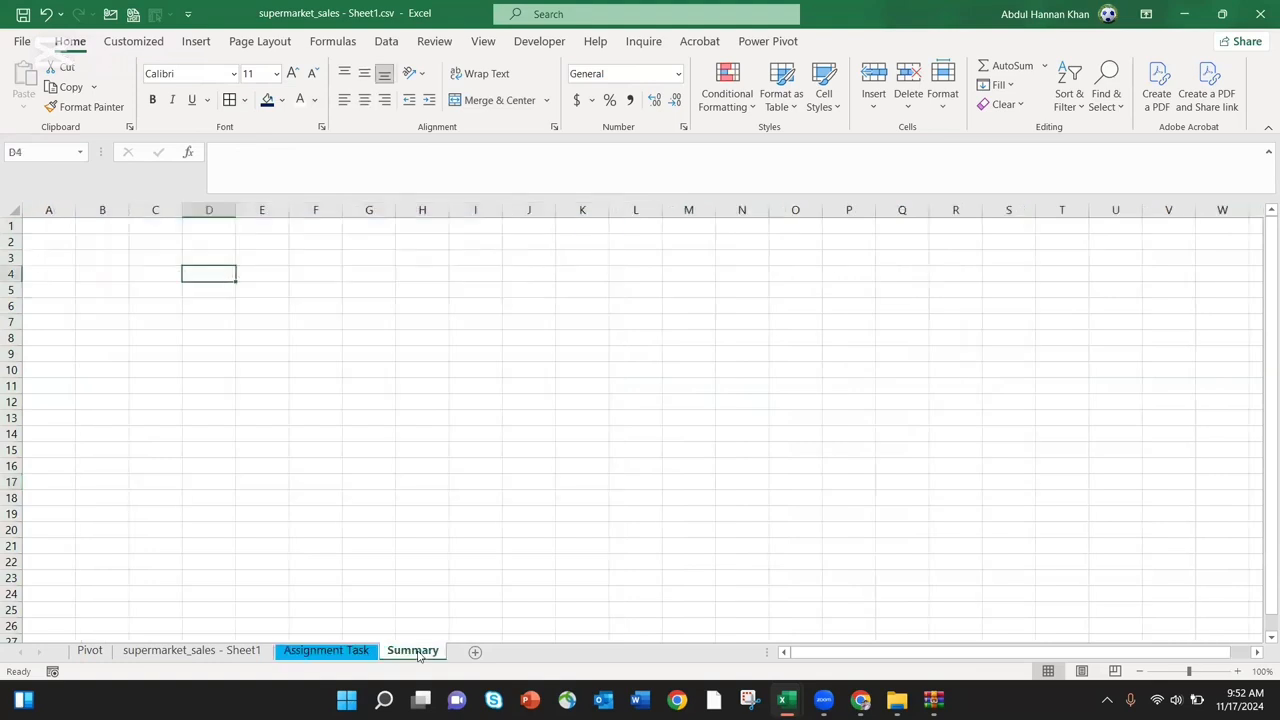
left_click_drag(436, 660, 337, 667)
left_click_drag(89, 655, 292, 655)
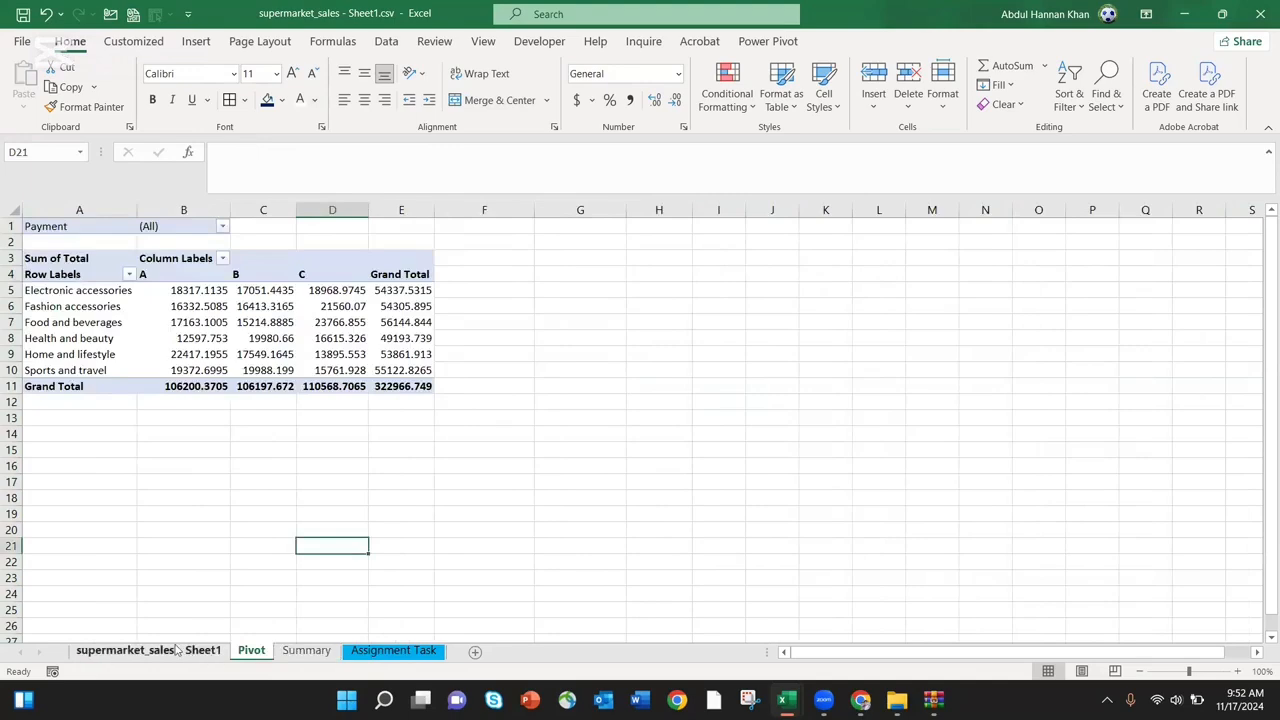
Rename the supermarket_sales - Sheet1 worksheet as Data
left_click(160, 651)
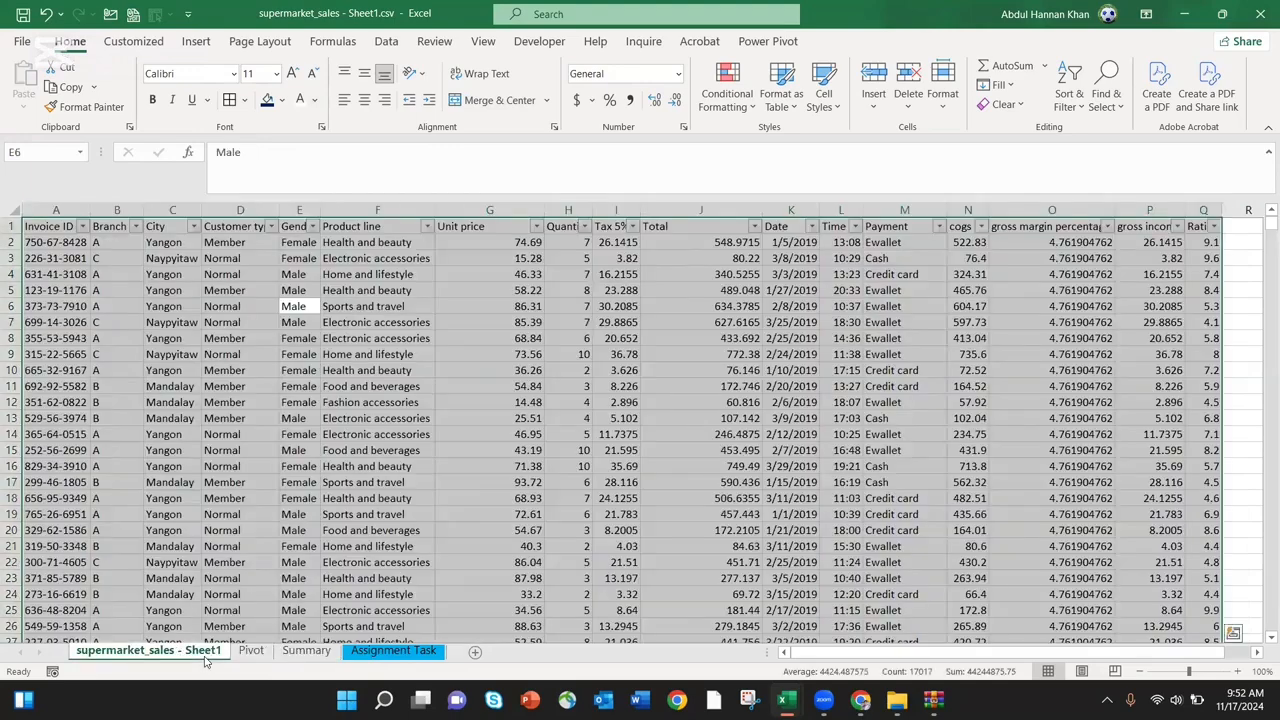
double_click(205, 651)
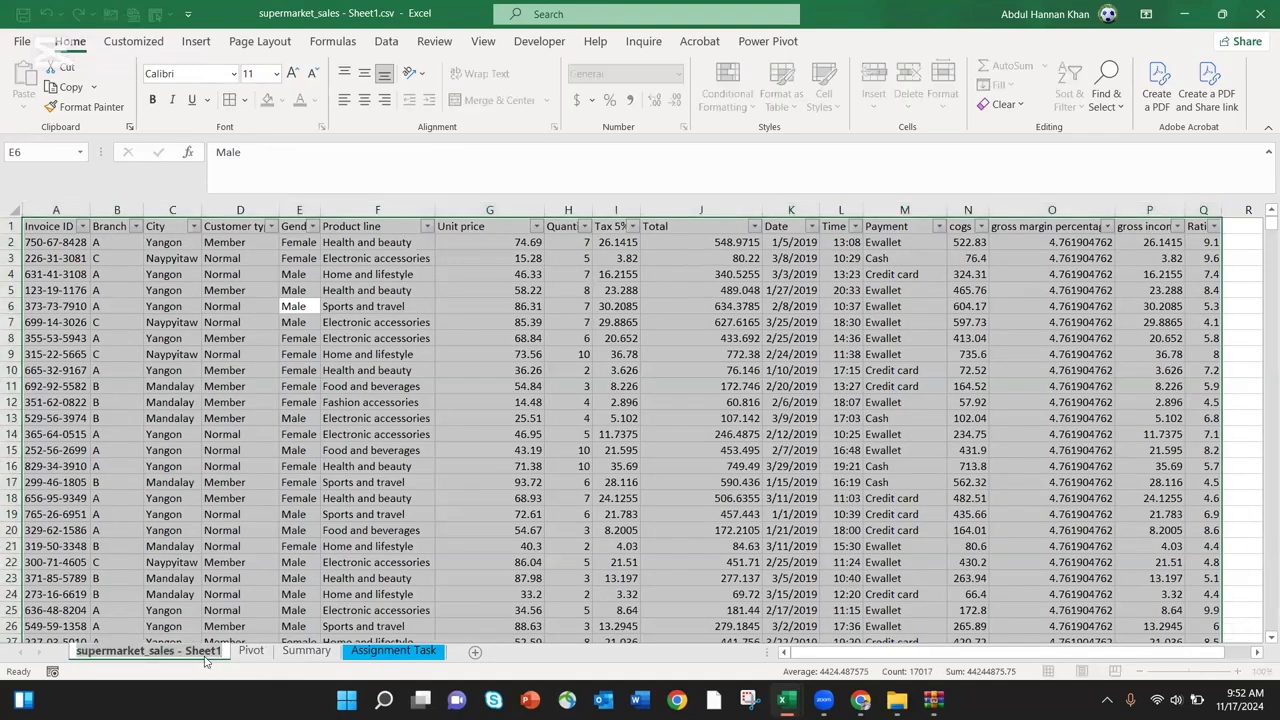
type("Data")
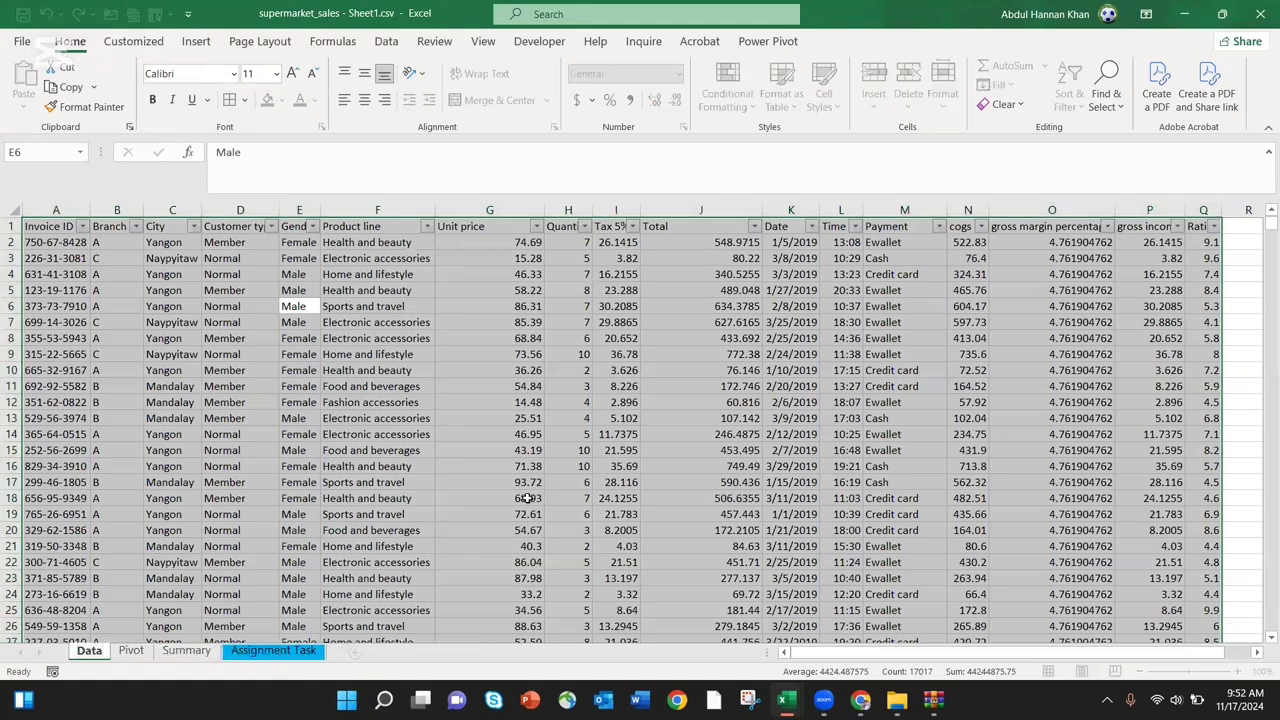
left_click(527, 498)
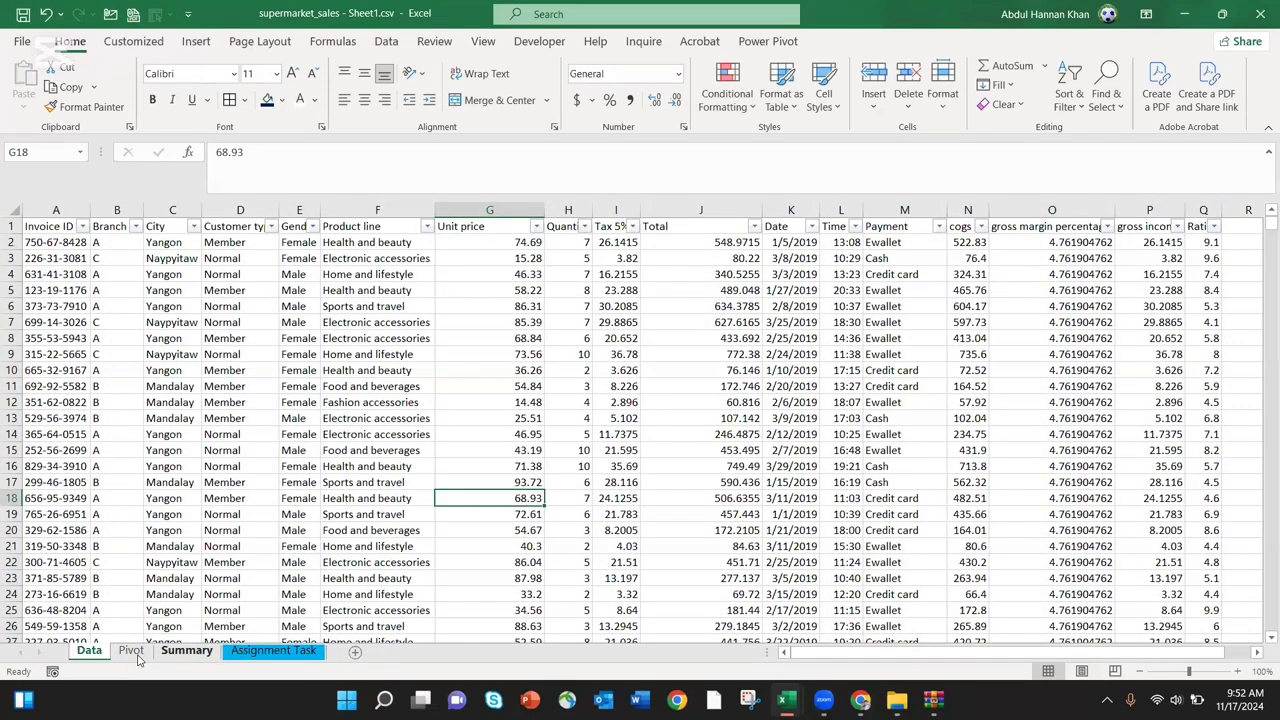
Refresh the pivot table on the Pivot worksheet
left_click(136, 655)
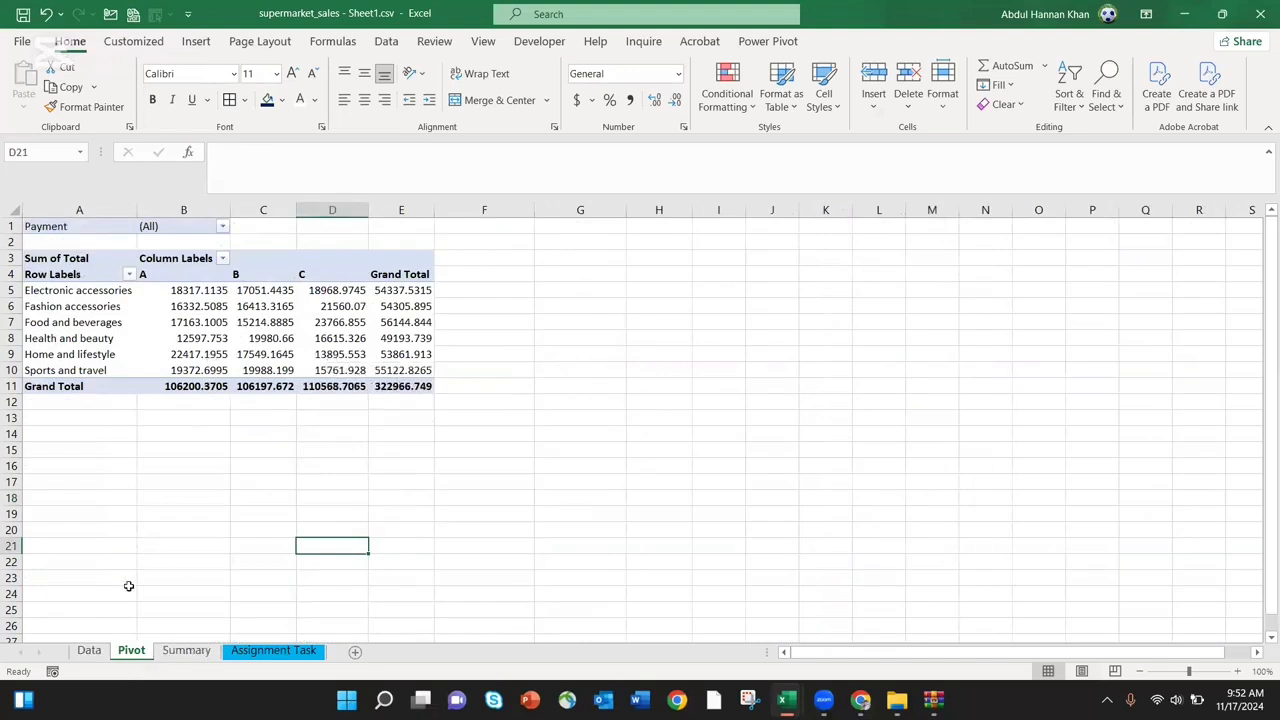
right_click(297, 333)
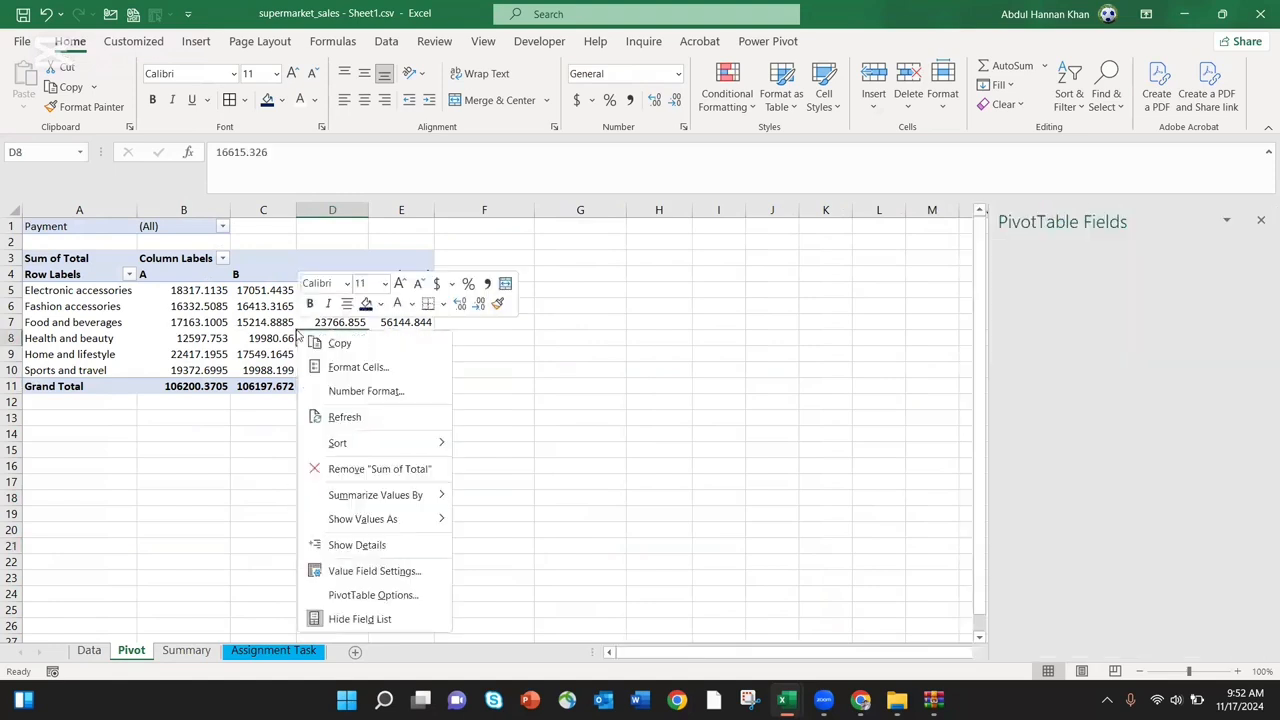
left_click(345, 417)
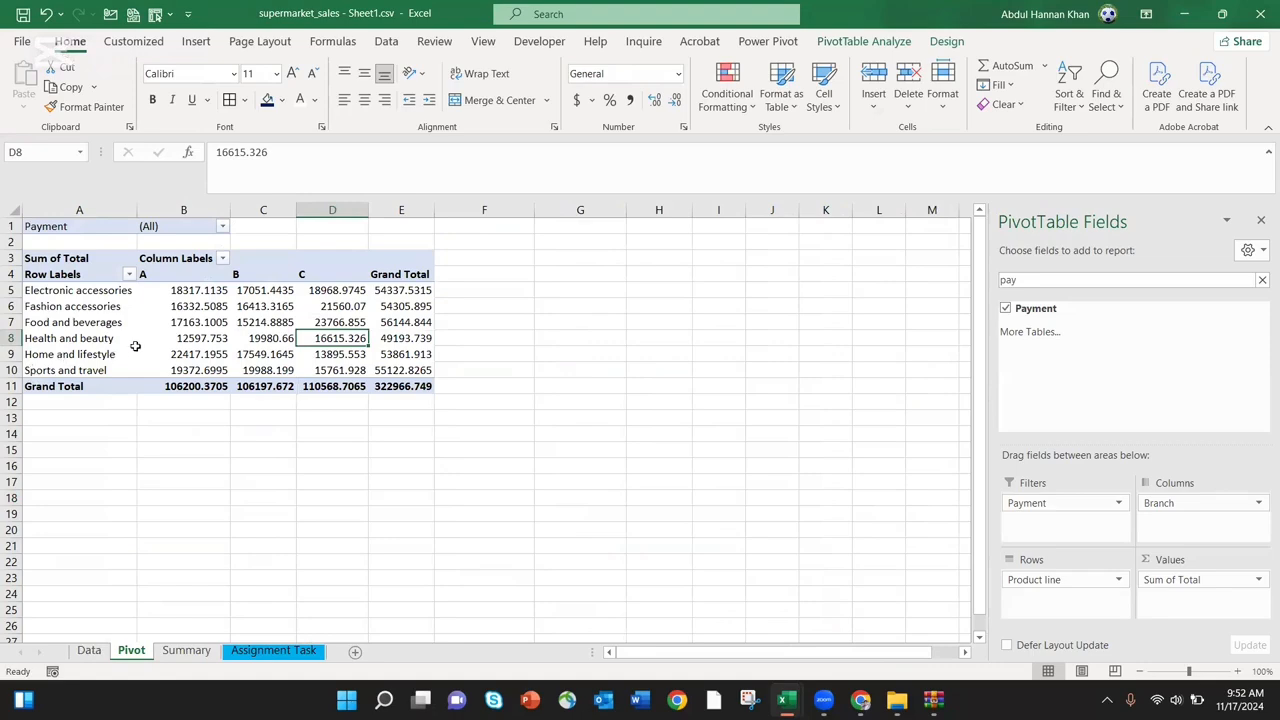
Filter the Product line column on the Data worksheet to show only Home and lifestyle records
left_click(89, 650)
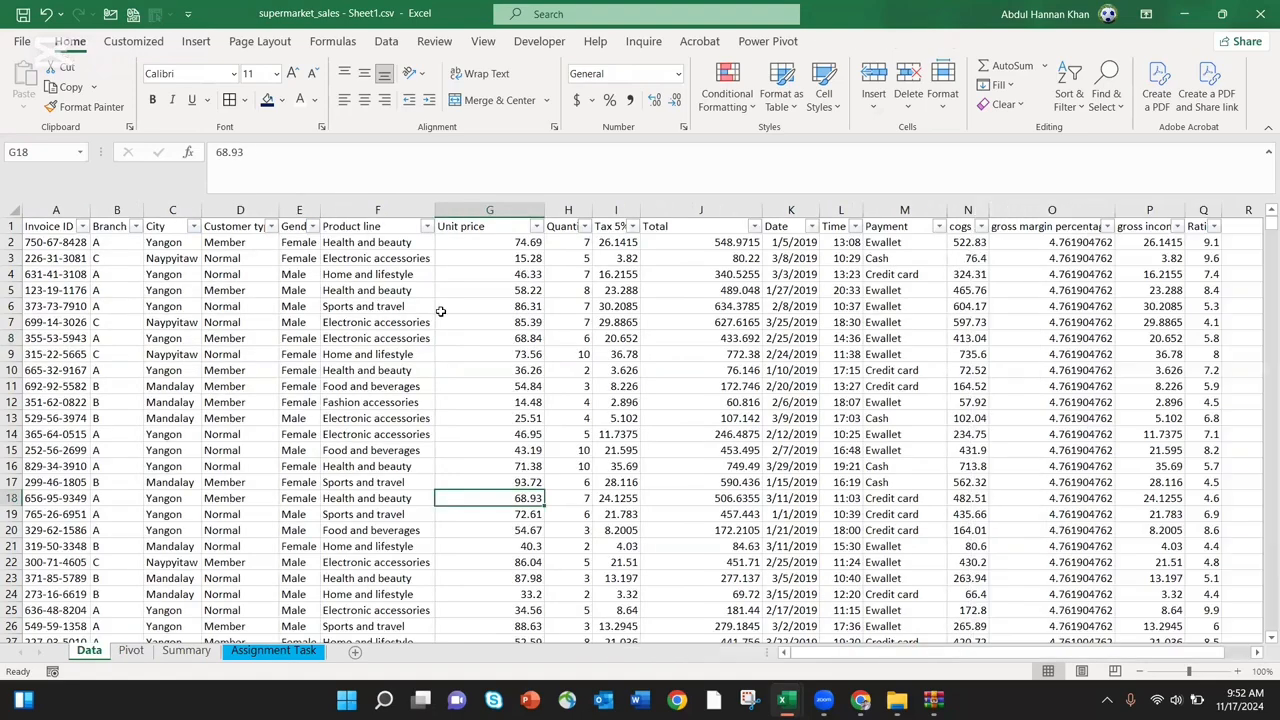
left_click(748, 229)
key("Left")
key("Left")
key("Left")
key("Left")
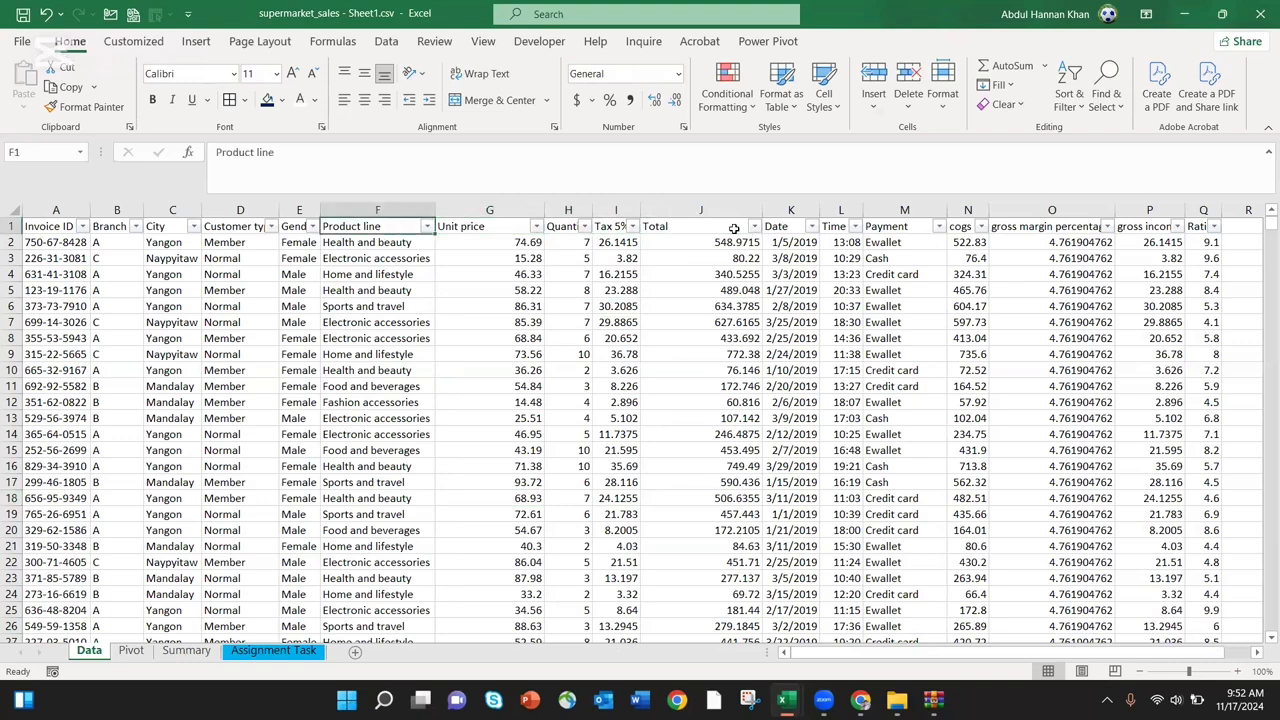
key("alt+Down")
key("Tab")
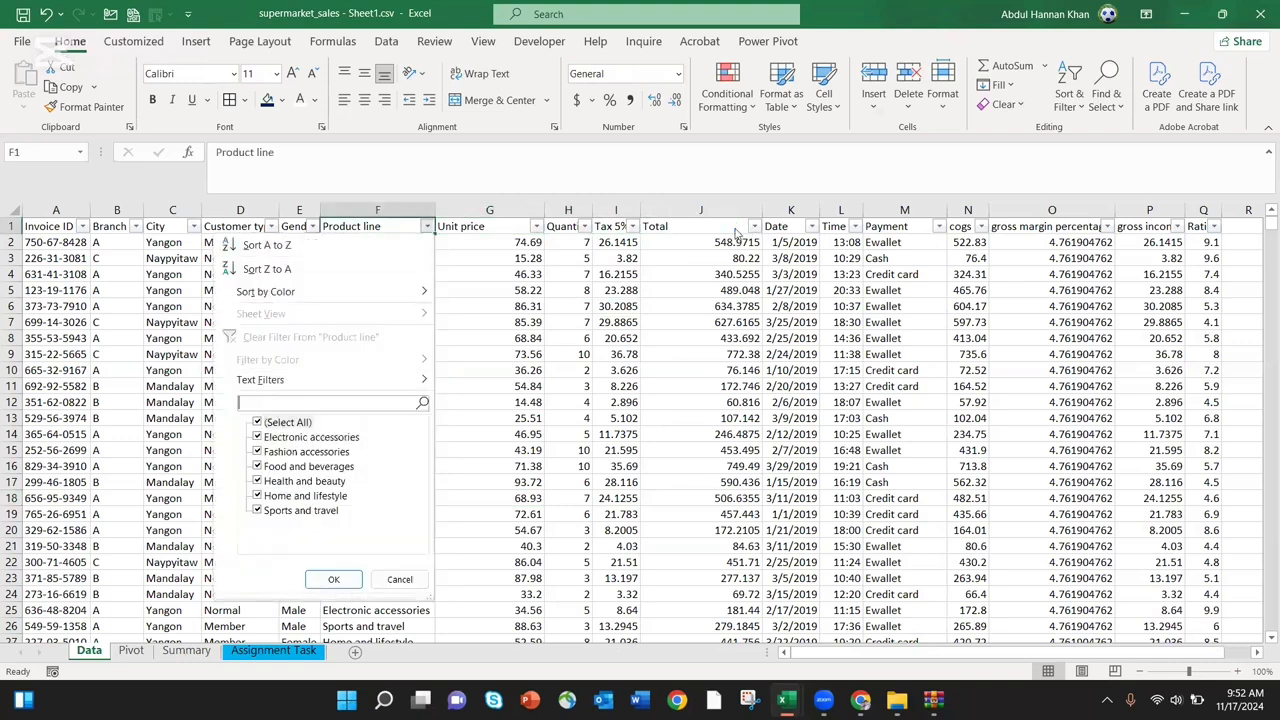
key("space")
key("Down")
key("Down")
key("Down")
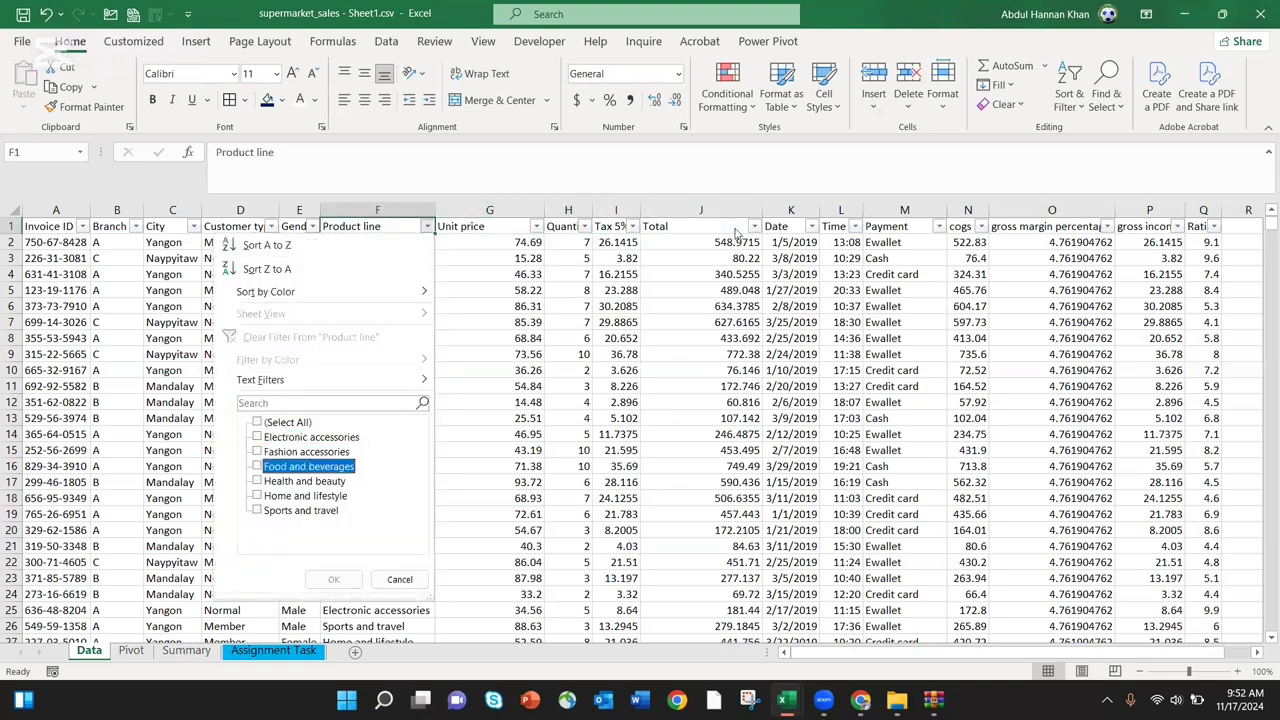
key("Down")
key("Down")
key("space")
key("Return")
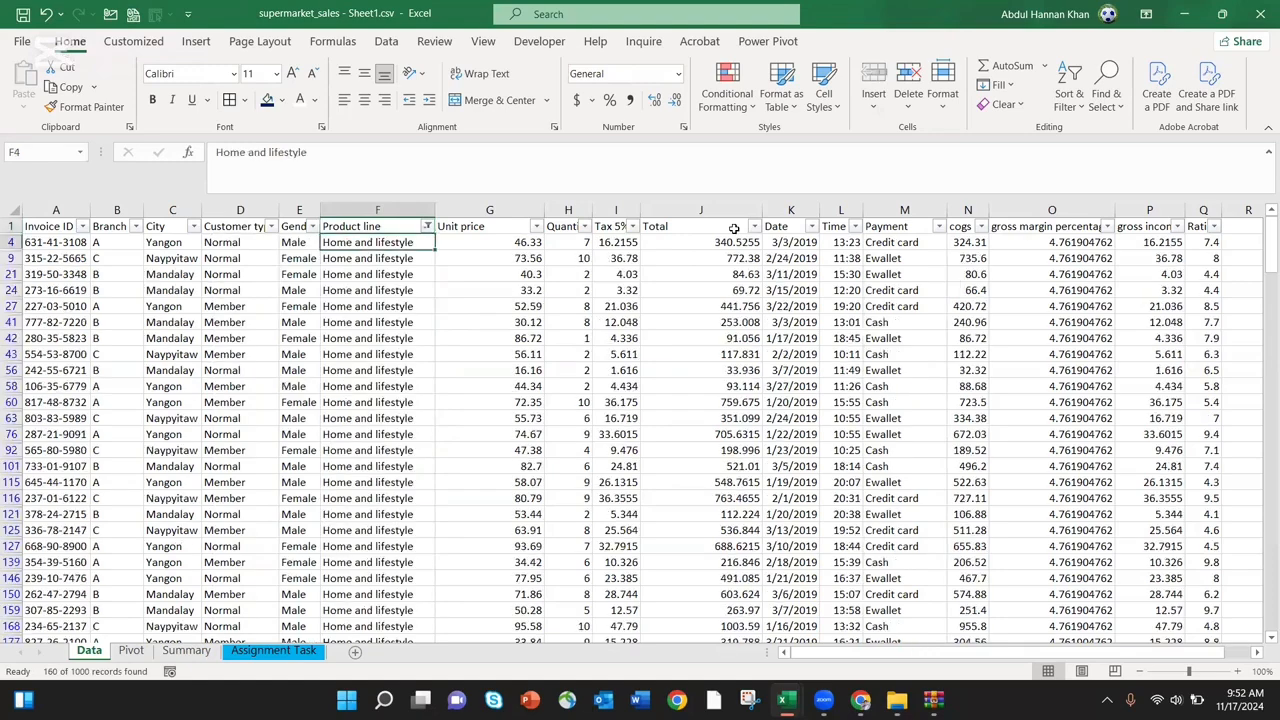
Delete all filtered Home and lifestyle rows from the Data worksheet and turn off its filter
key("ctrl+shift+Down")
key("shift+space")
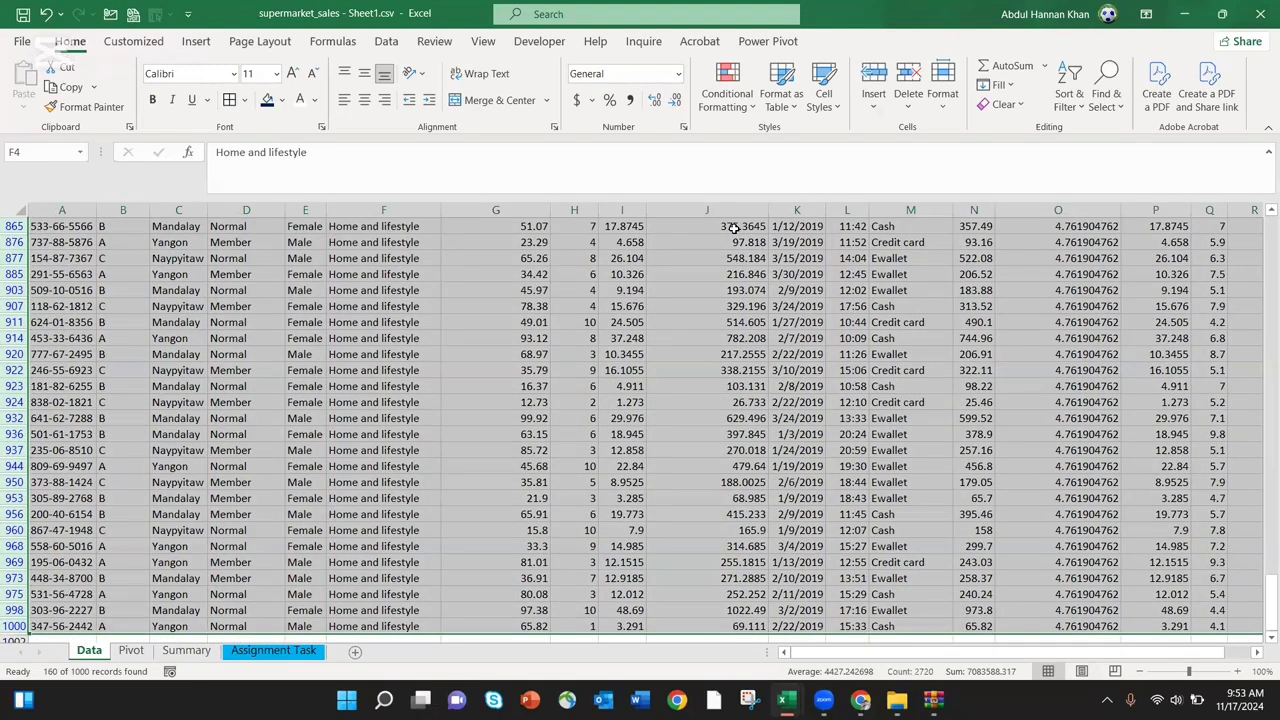
key("ctrl+BackSpace")
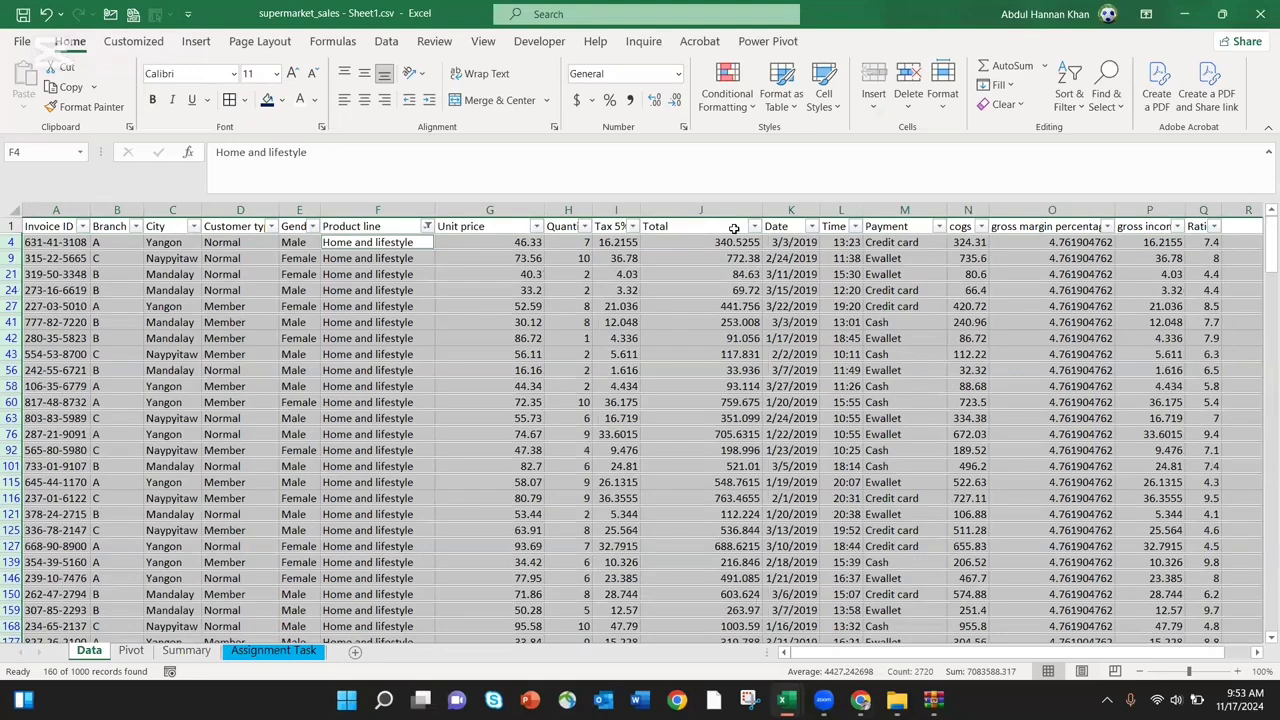
key("ctrl+minus")
left_click(238, 222)
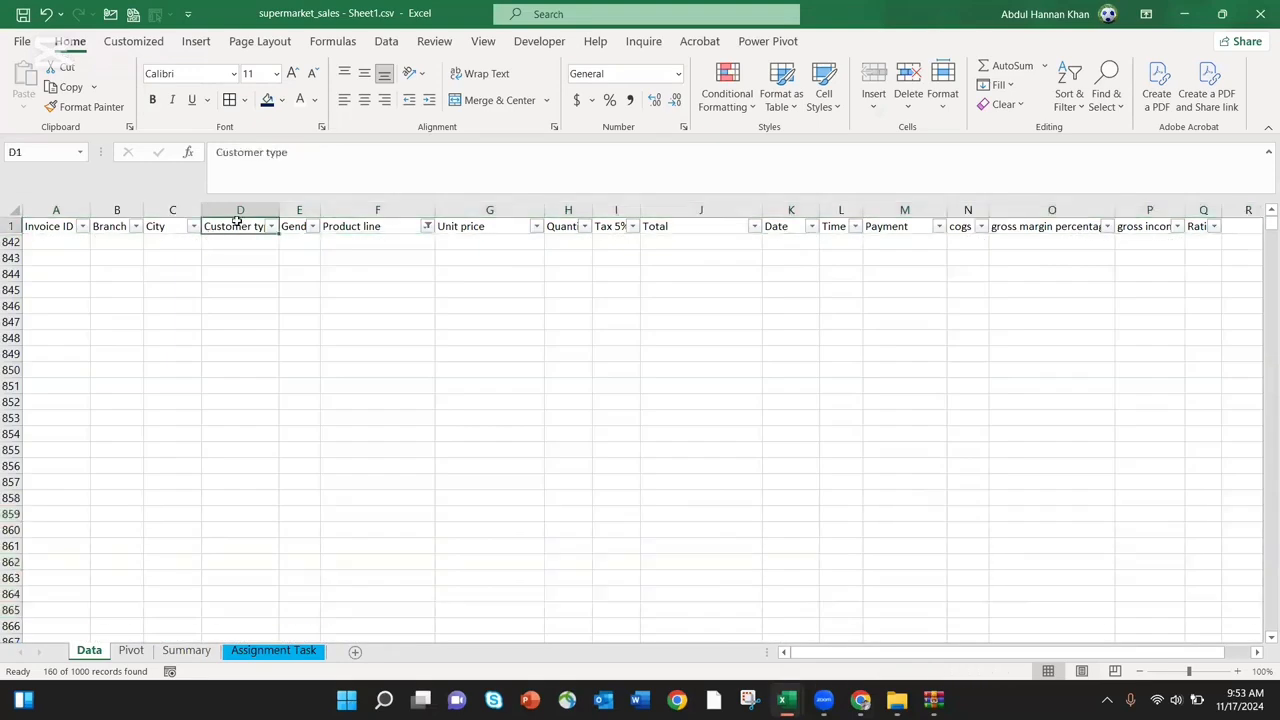
key("ctrl+shift+l")
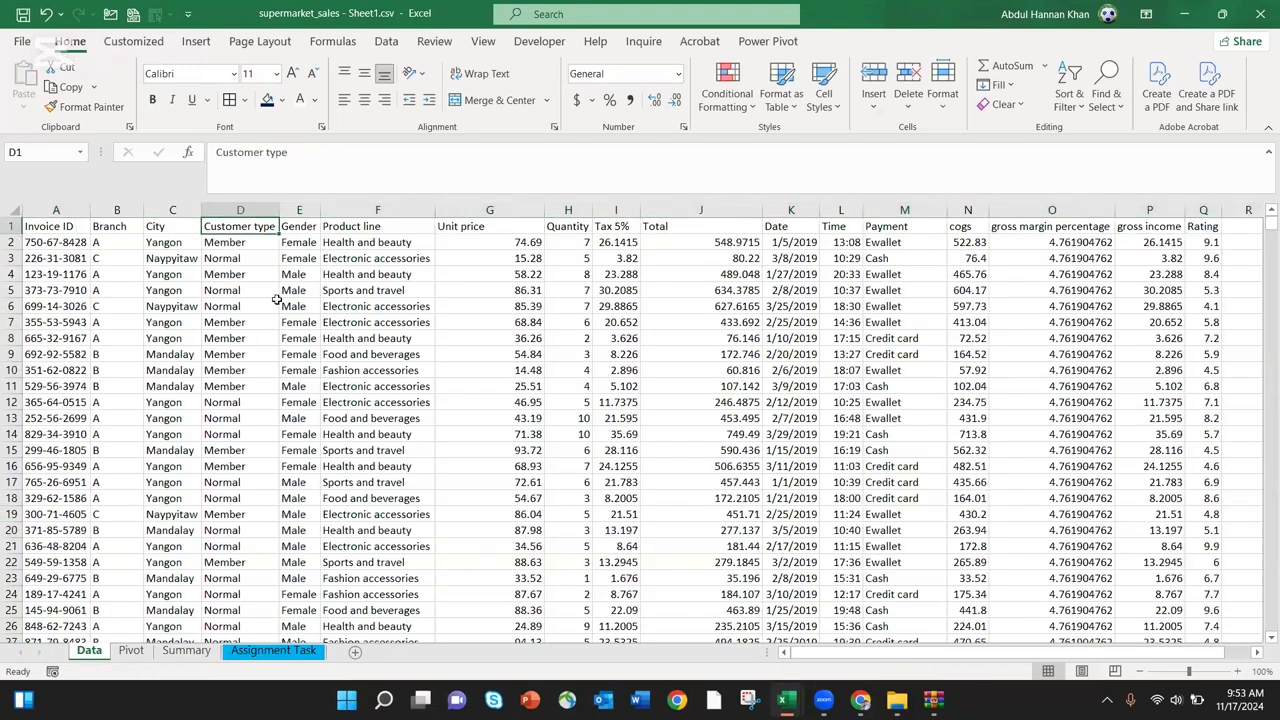
Check how many entries column A holds and, with filters turned back on, which categories the Product line filter offers
left_click(58, 209)
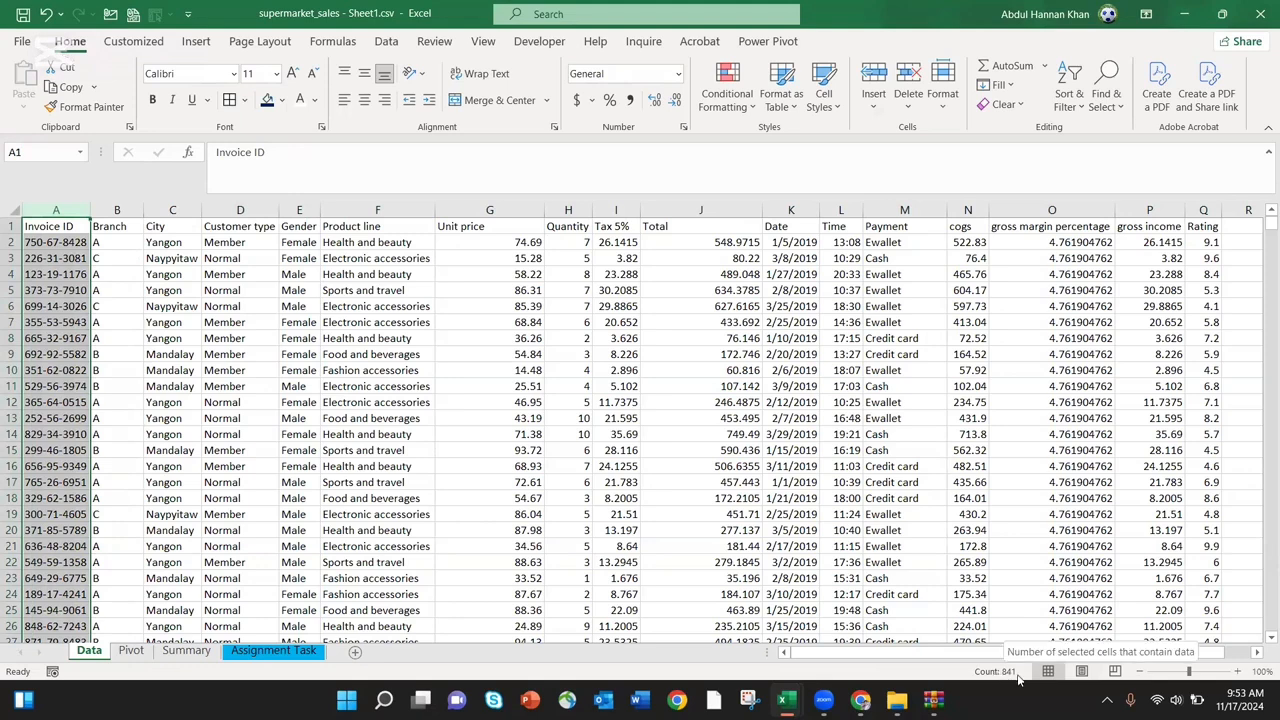
left_click(427, 229)
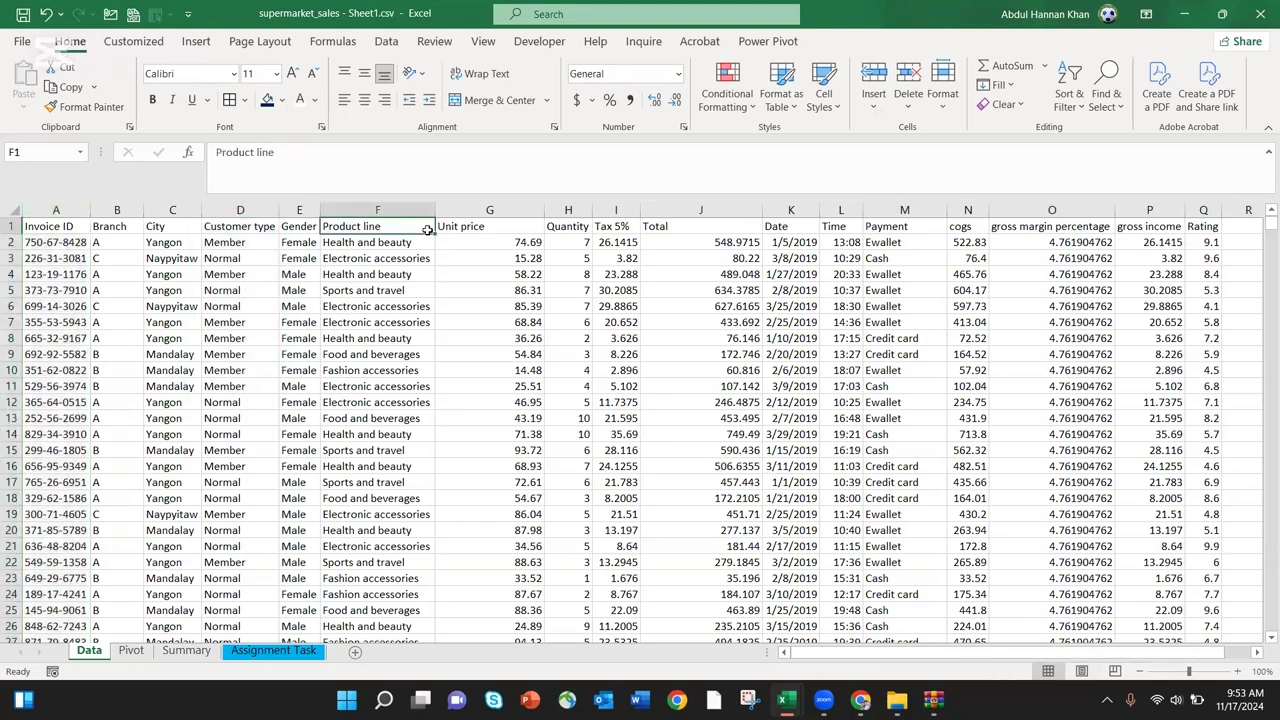
key("ctrl+shift+l")
left_click(427, 226)
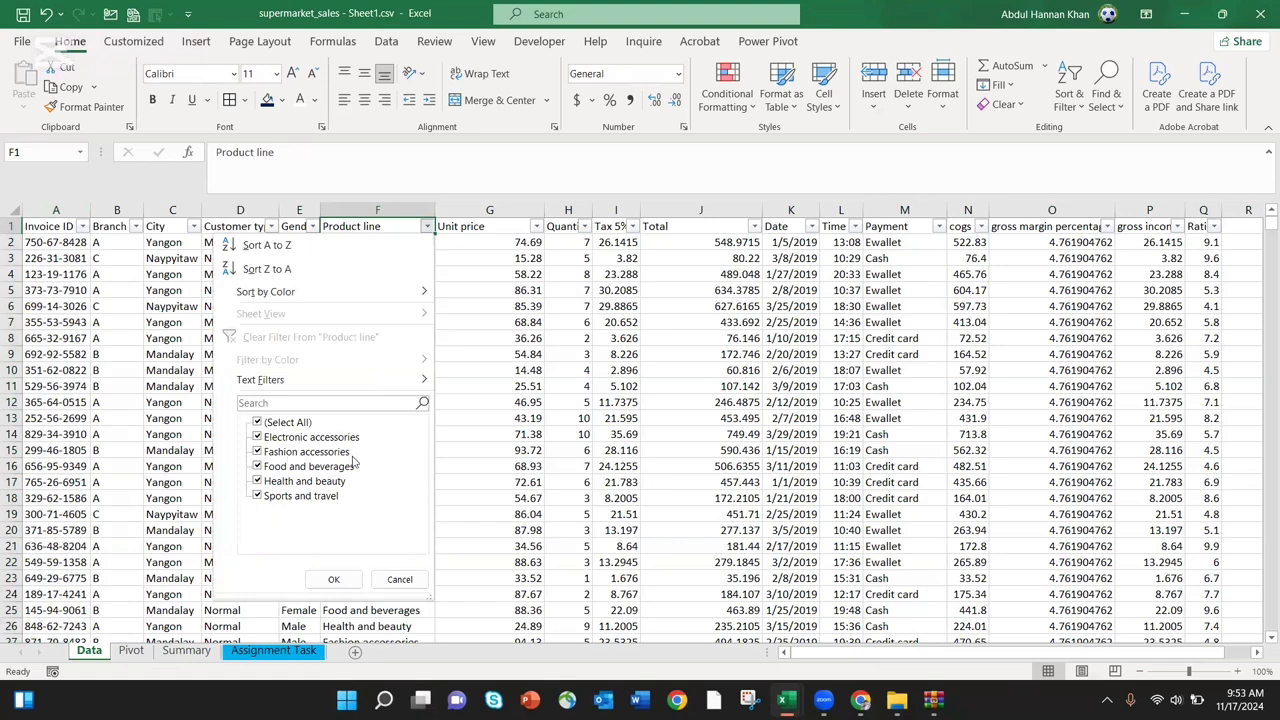
left_click(459, 484)
left_click(459, 484)
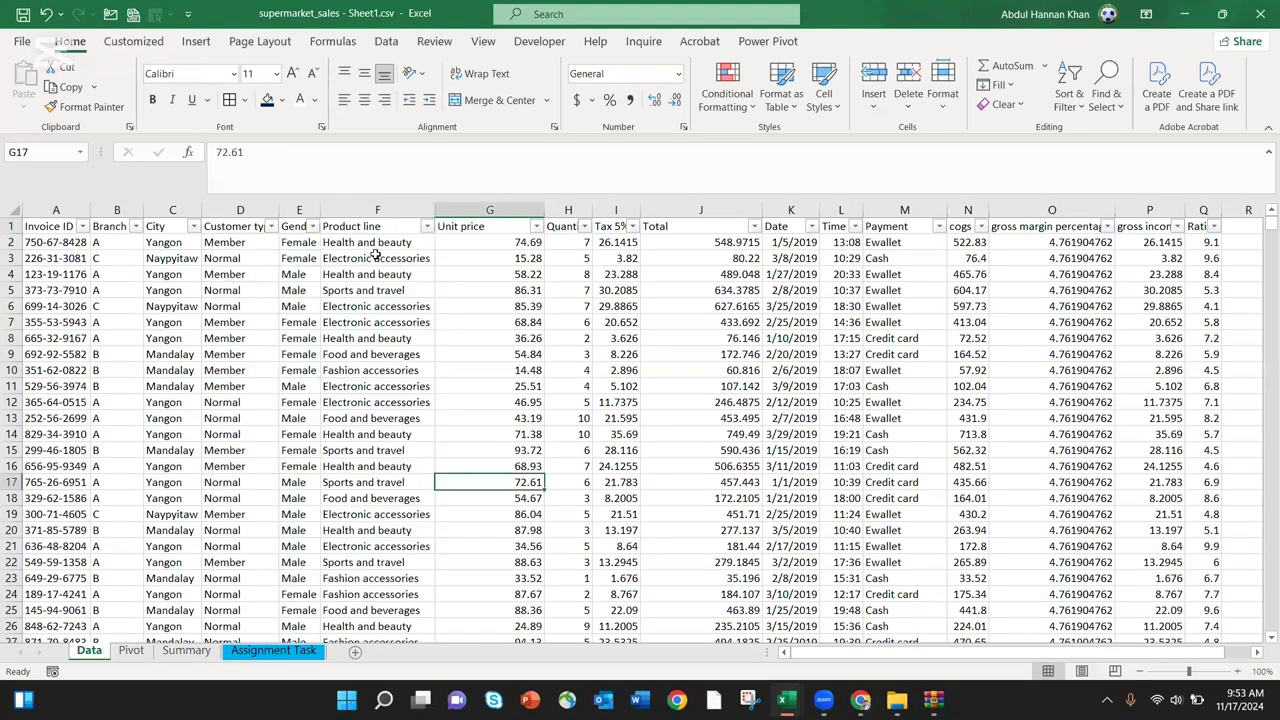
Highlight the Home and lifestyle row of the pivot table on the Pivot worksheet with a blue fill
left_click(133, 651)
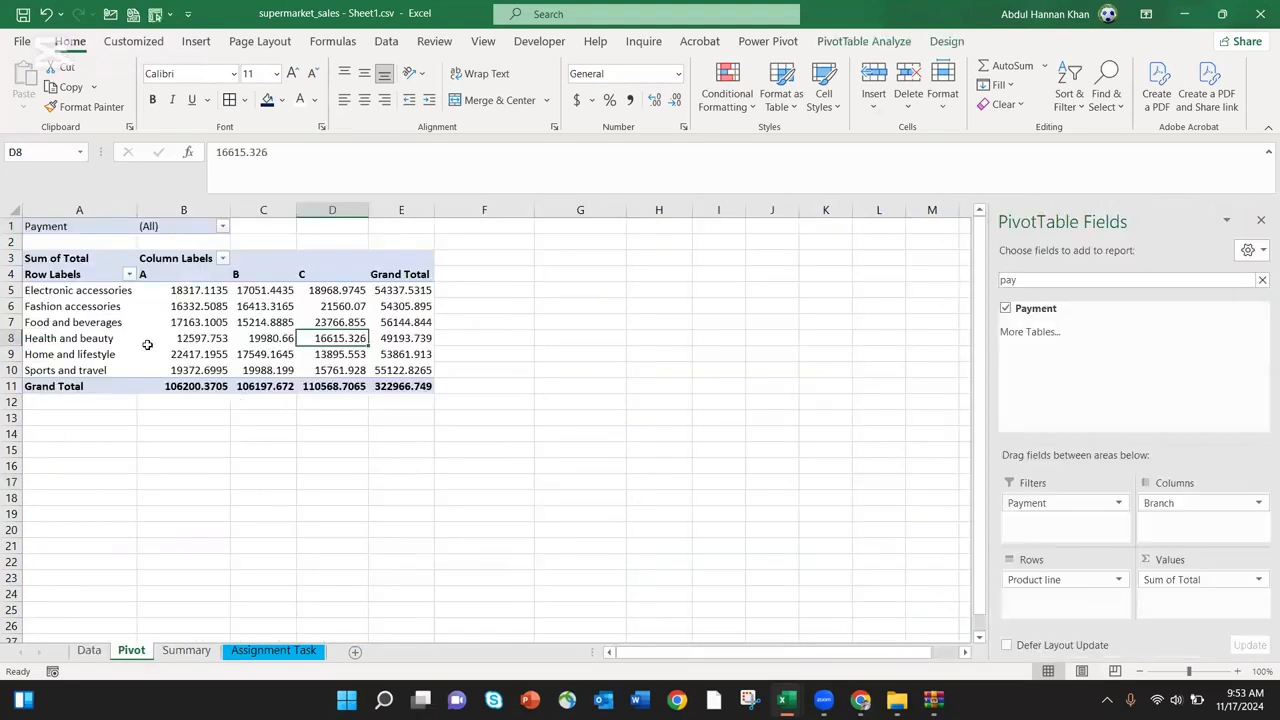
left_click(48, 354)
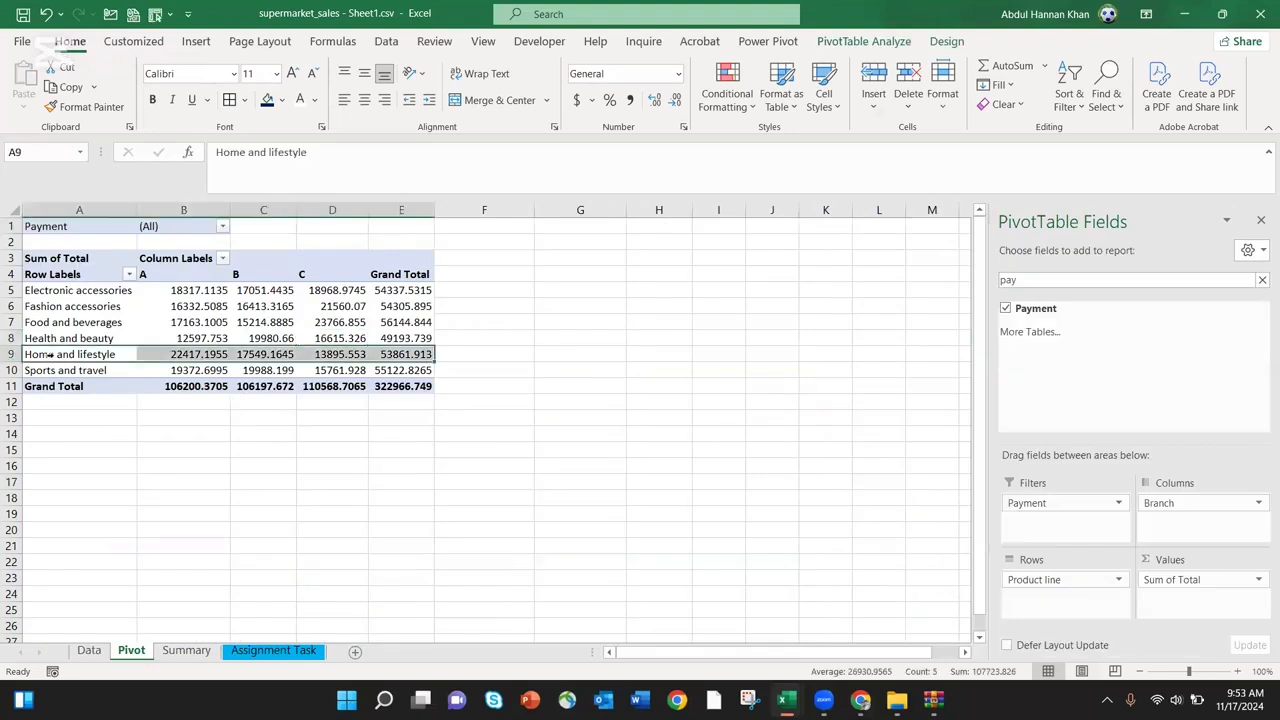
left_click(282, 100)
left_click(359, 256)
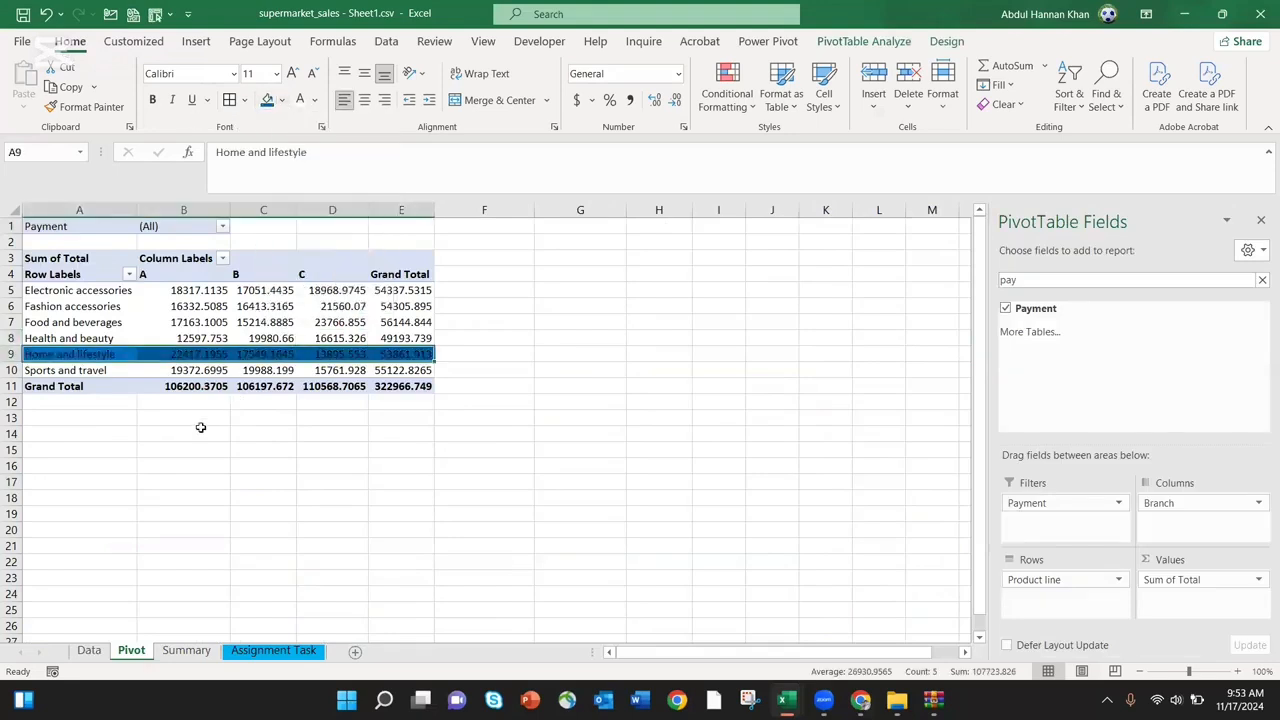
Refresh the pivot table so it reflects the rows deleted from the Data worksheet
left_click(187, 444)
left_click(266, 322)
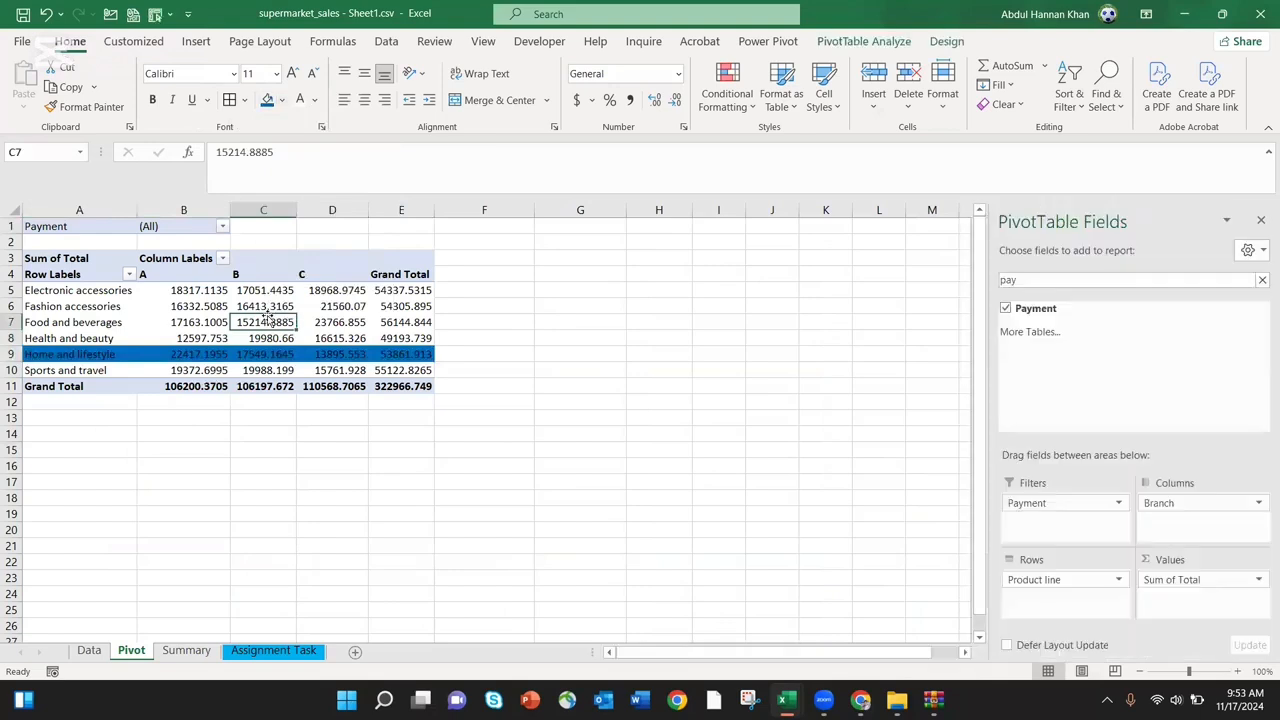
right_click(375, 322)
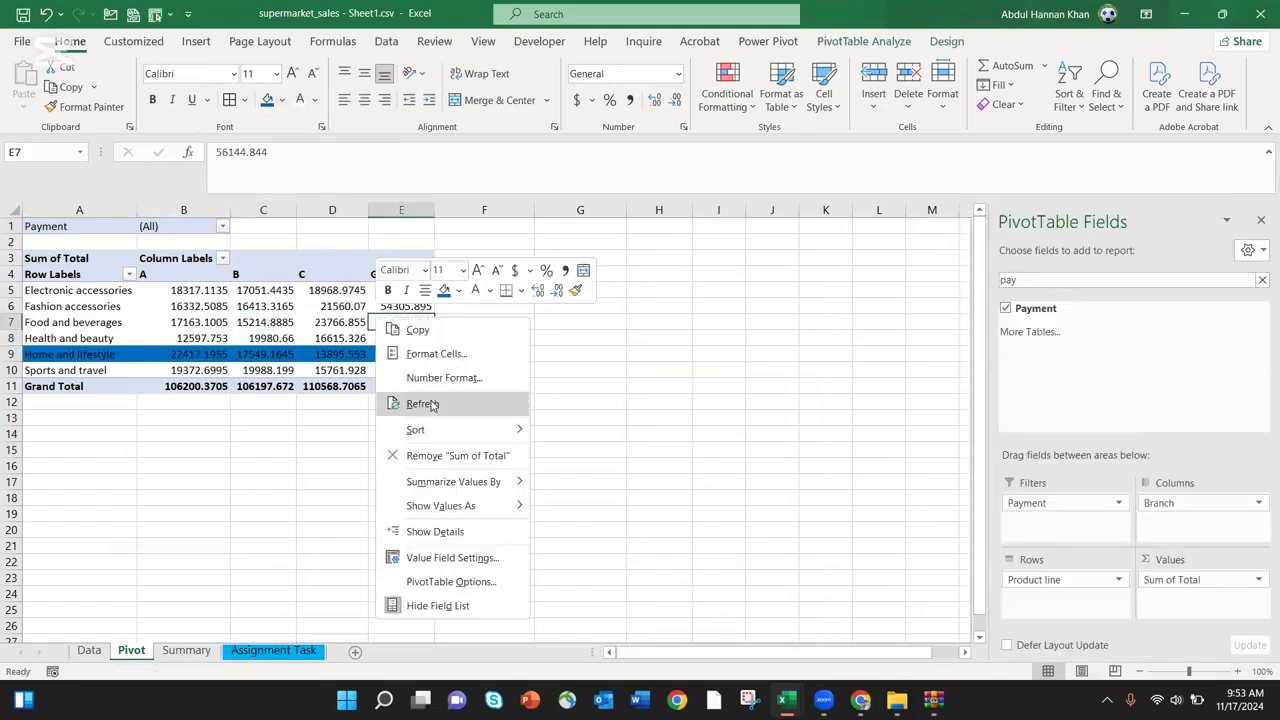
left_click(424, 403)
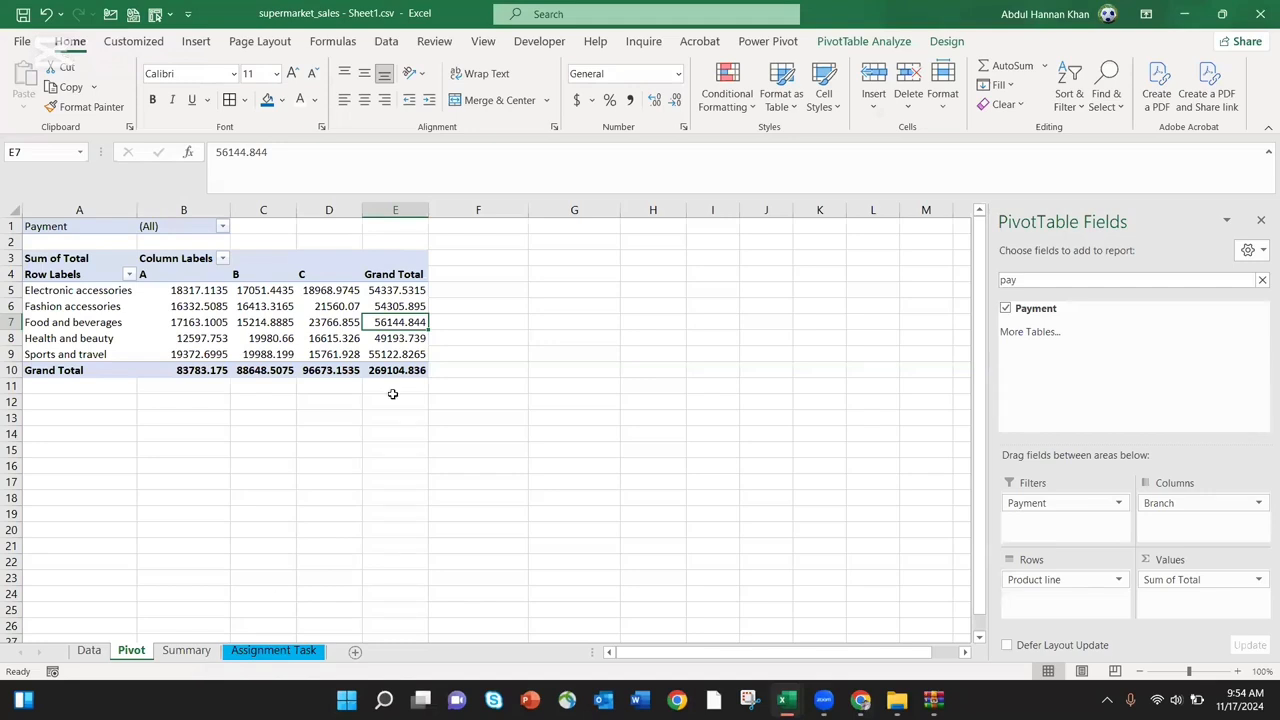
Clear the search text in the PivotTable Fields list so all available fields are listed
mouse_move(287, 356)
left_click(1139, 279)
key("BackSpace")
key("BackSpace")
key("BackSpace")
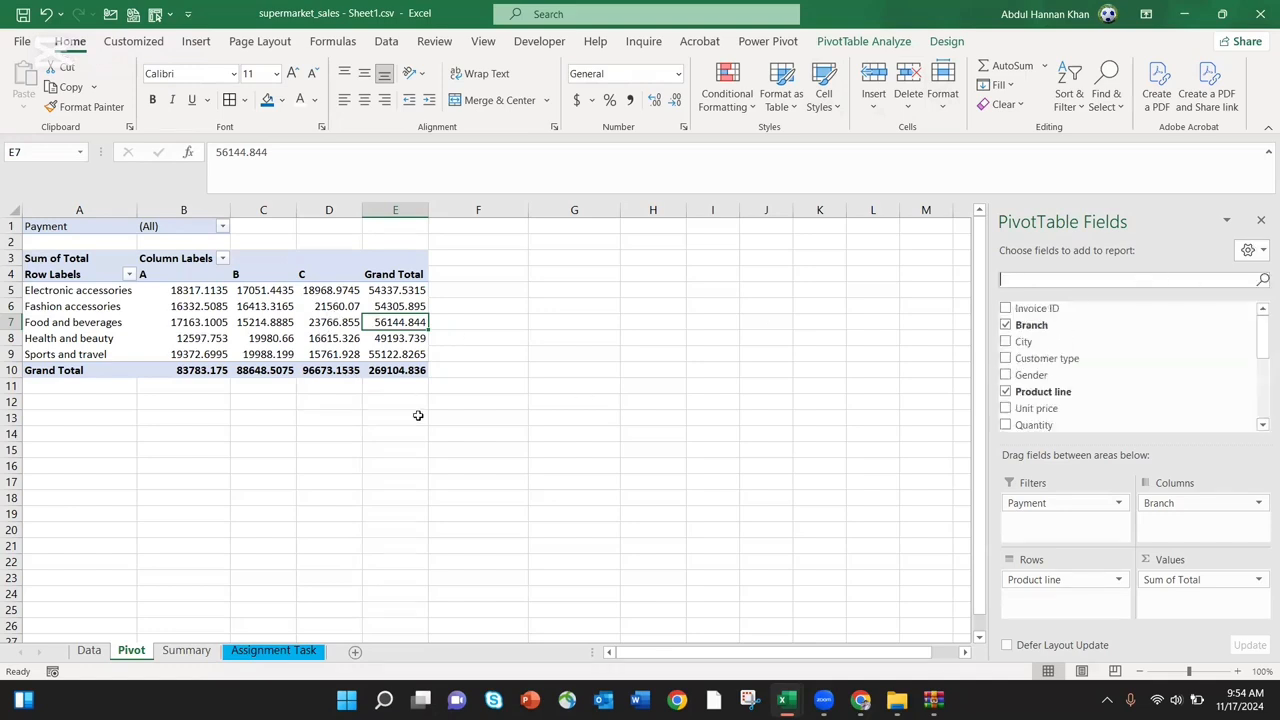
Undo the pivot refreshes, the blue row fill, the filter toggles, the Home and lifestyle row deletion, and the Product line filter
left_click(45, 16)
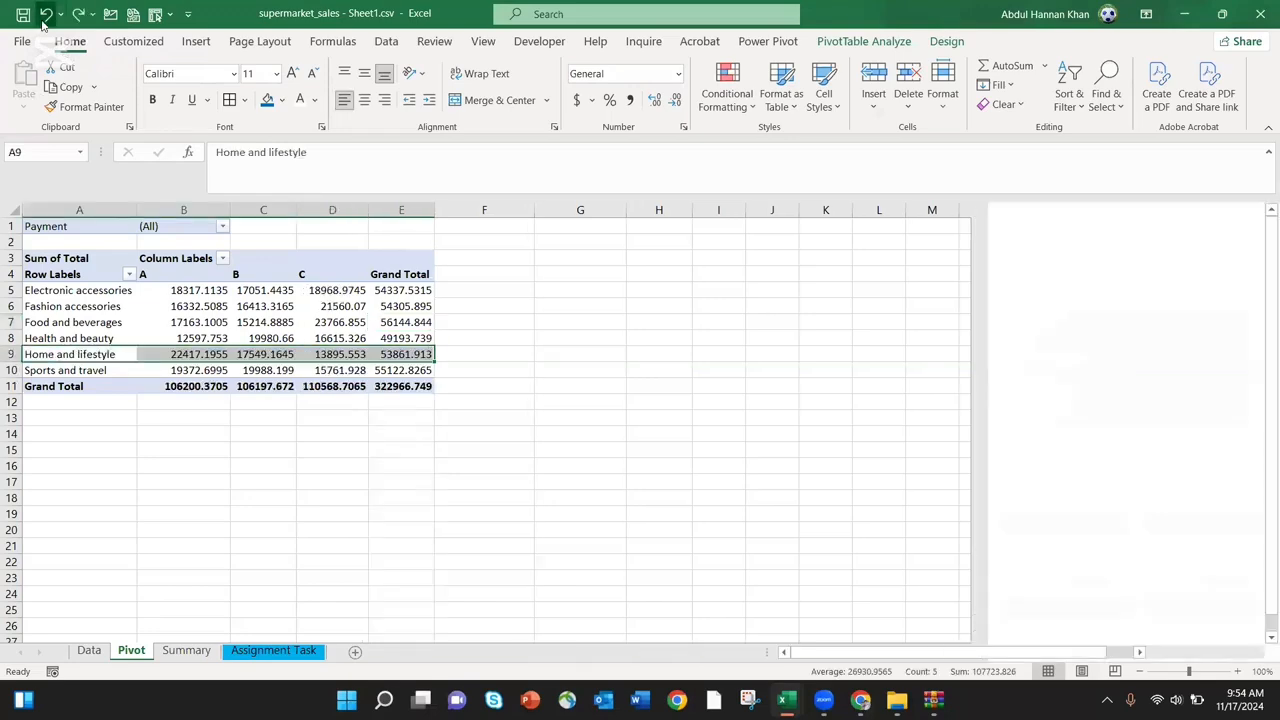
left_click(45, 16)
left_click(45, 16)
left_click(45, 16)
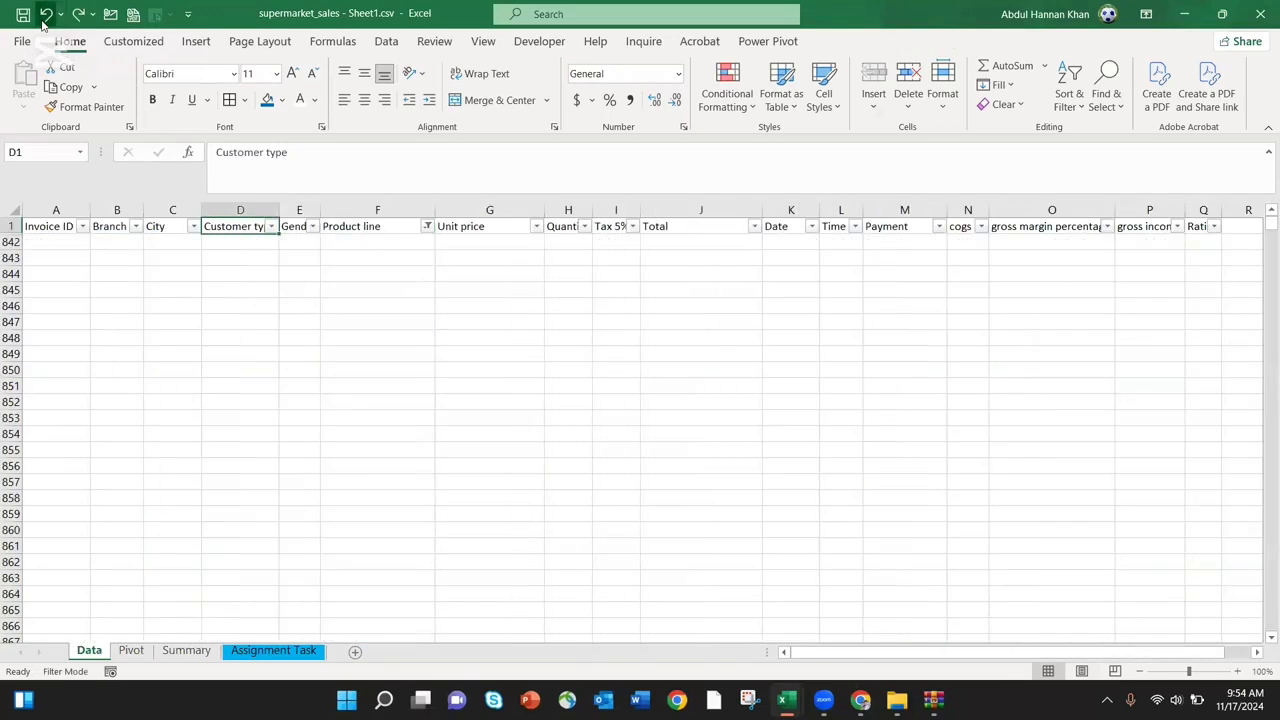
left_click(45, 16)
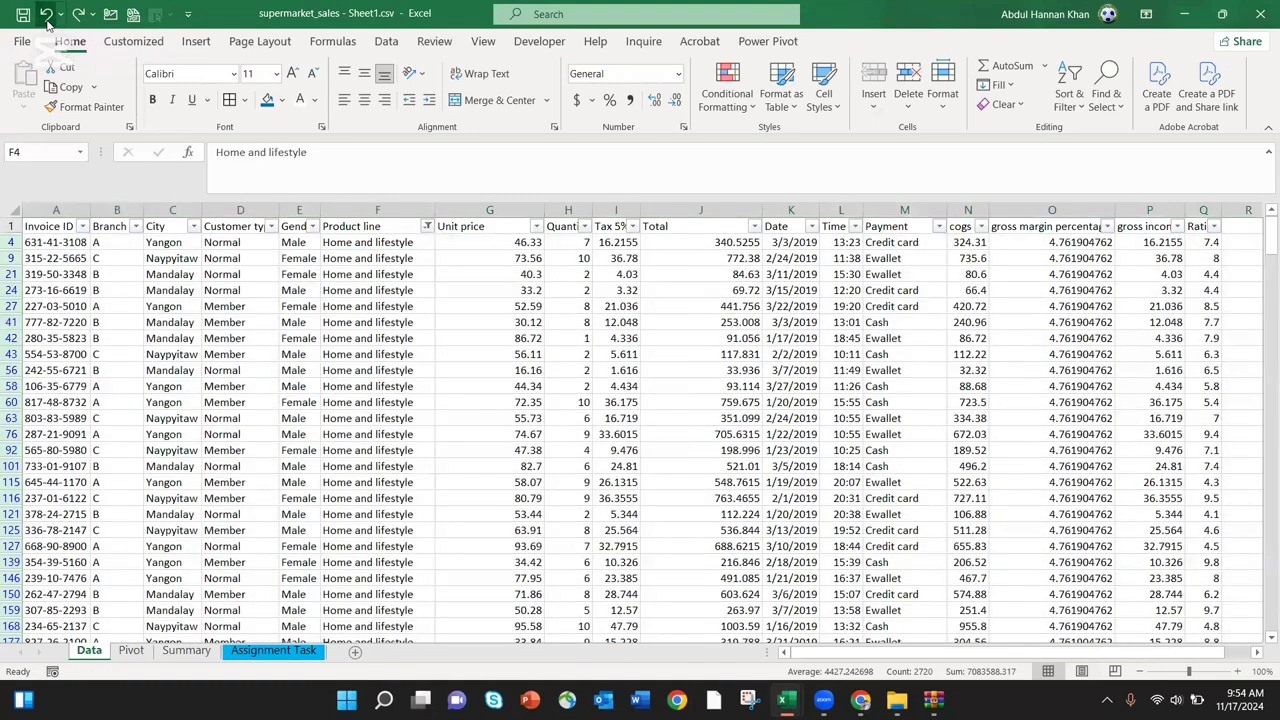
left_click(45, 16)
left_click(45, 16)
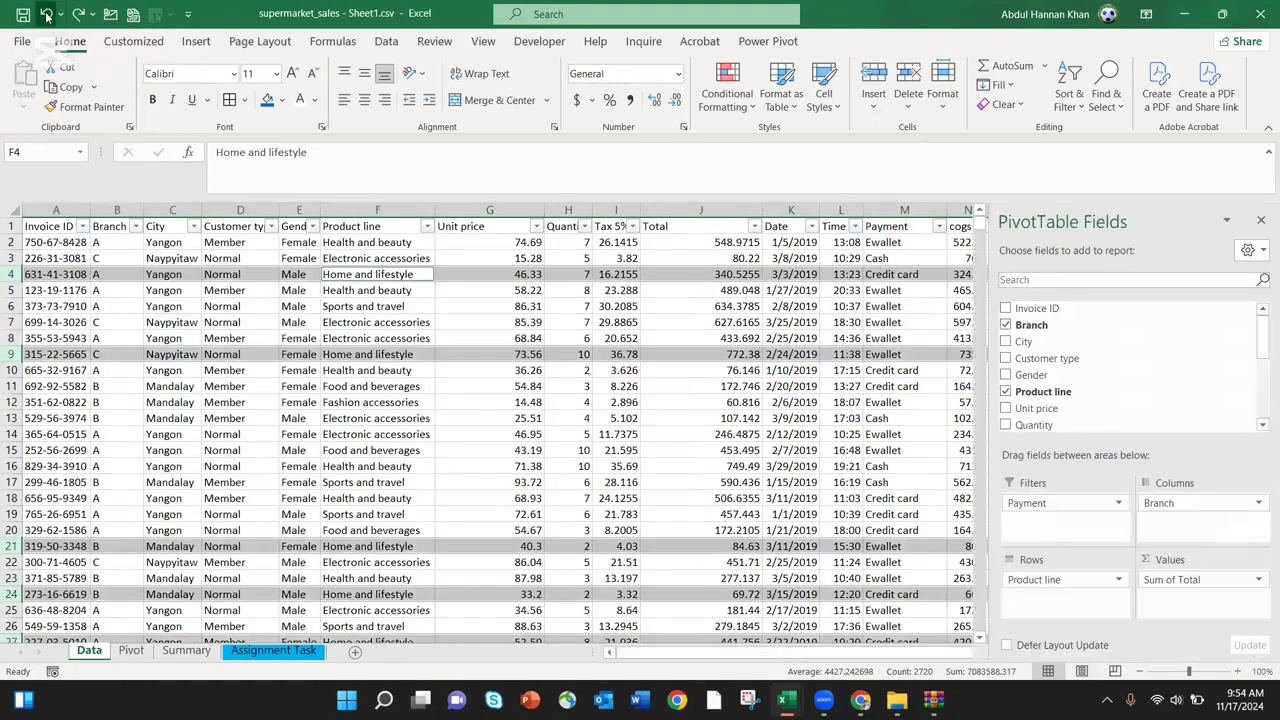
left_click(45, 16)
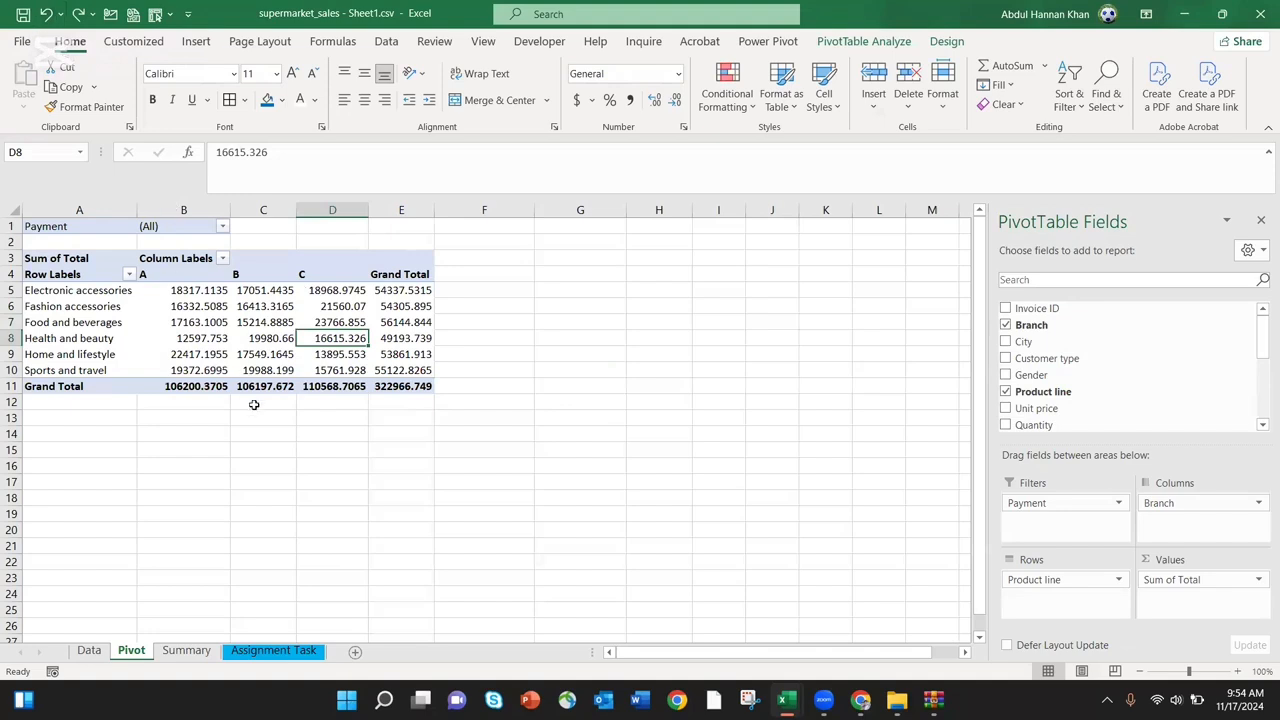
left_click(254, 404)
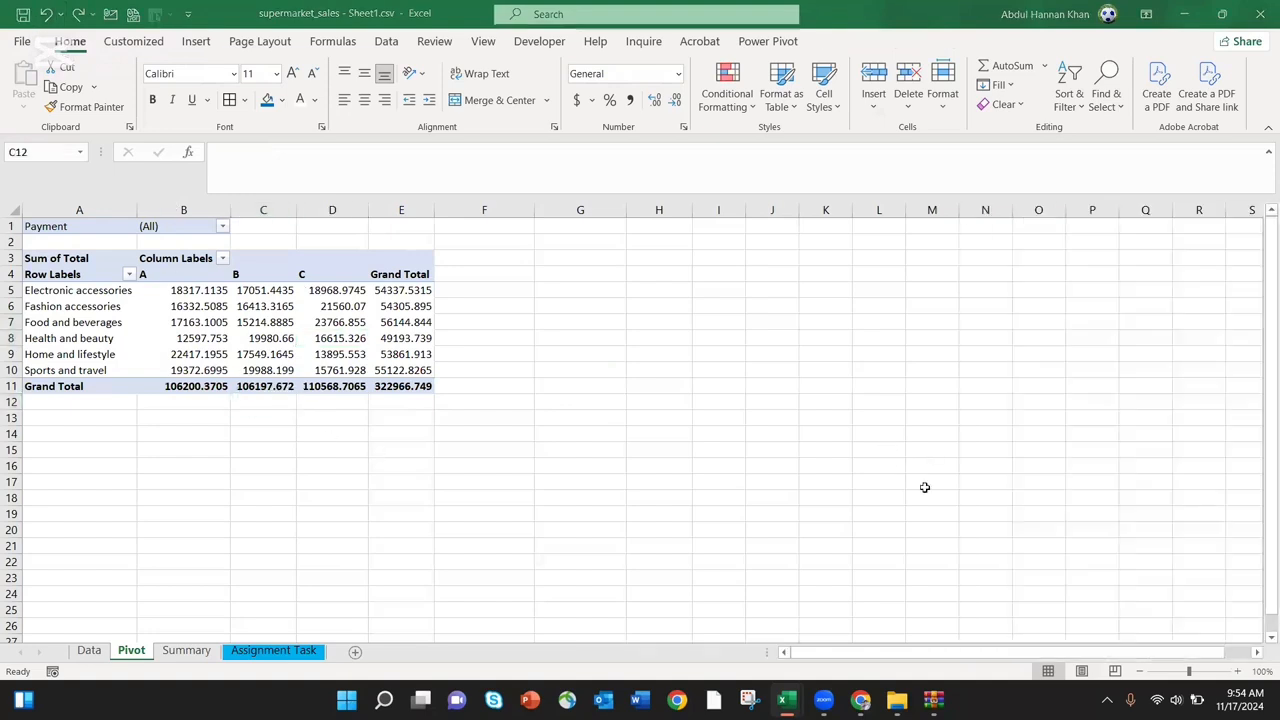
left_click(190, 653)
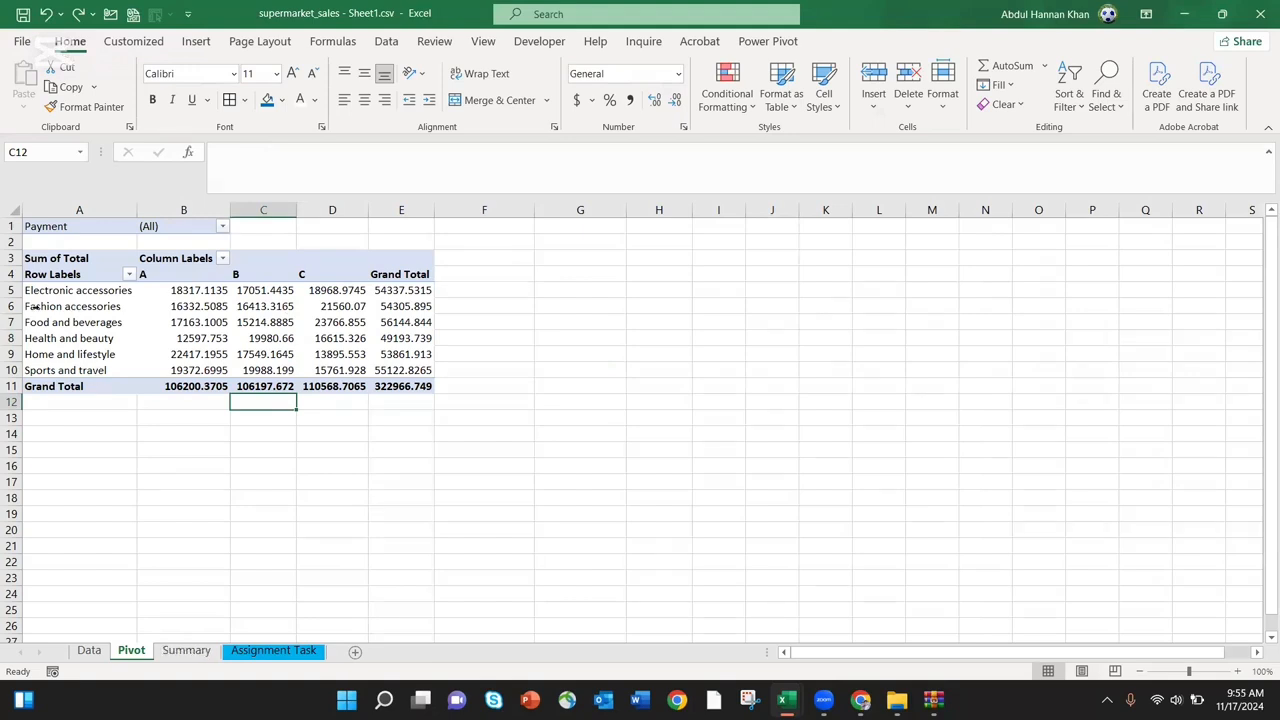
left_click(86, 308)
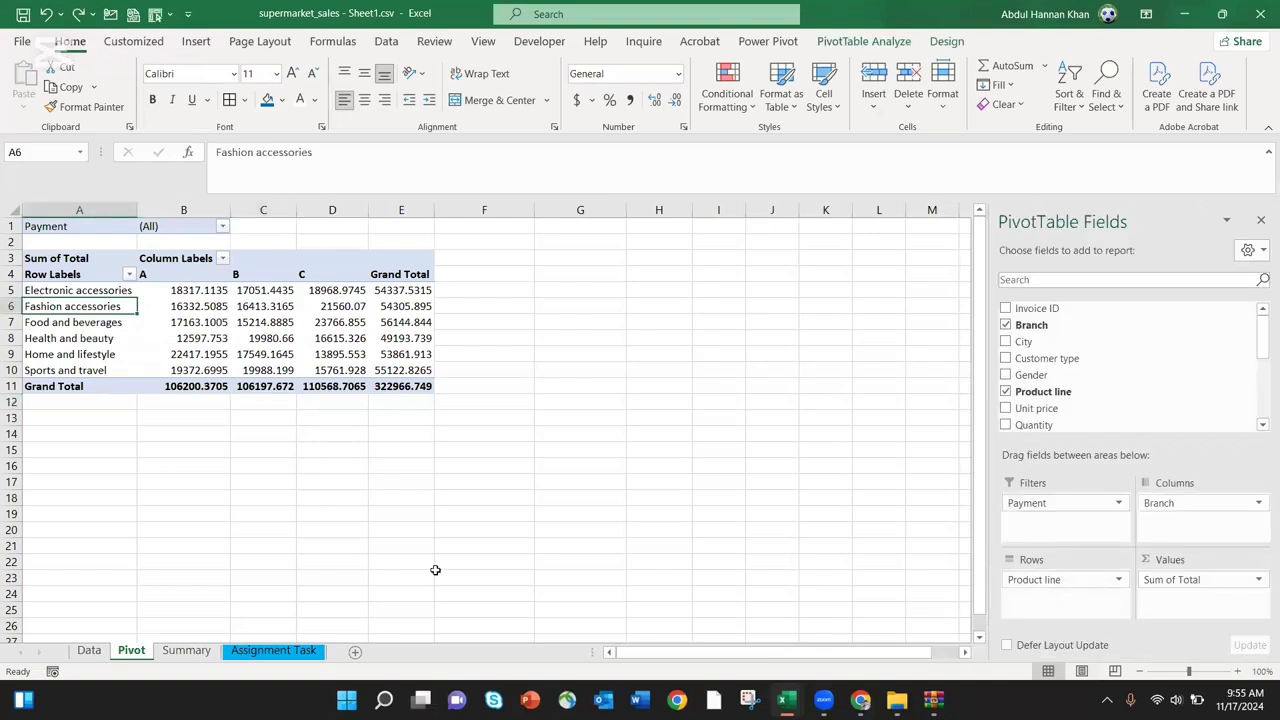
left_click(186, 650)
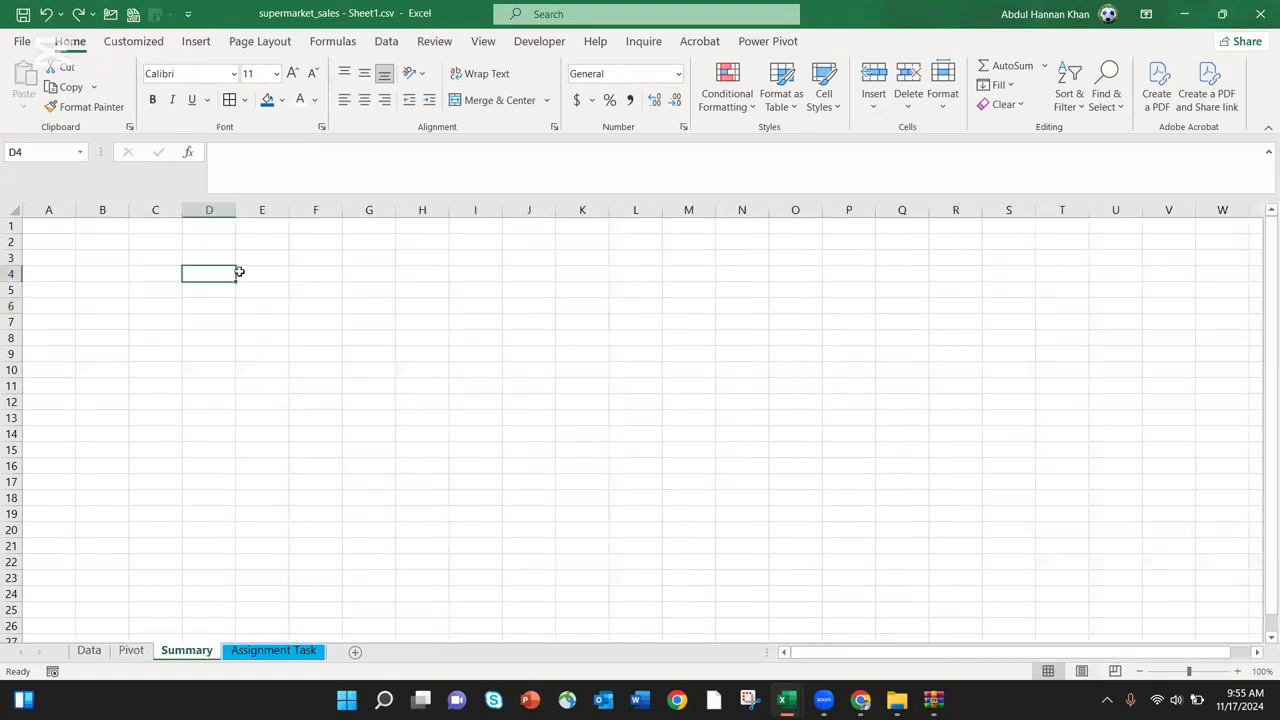
left_click(150, 272)
left_click(102, 271)
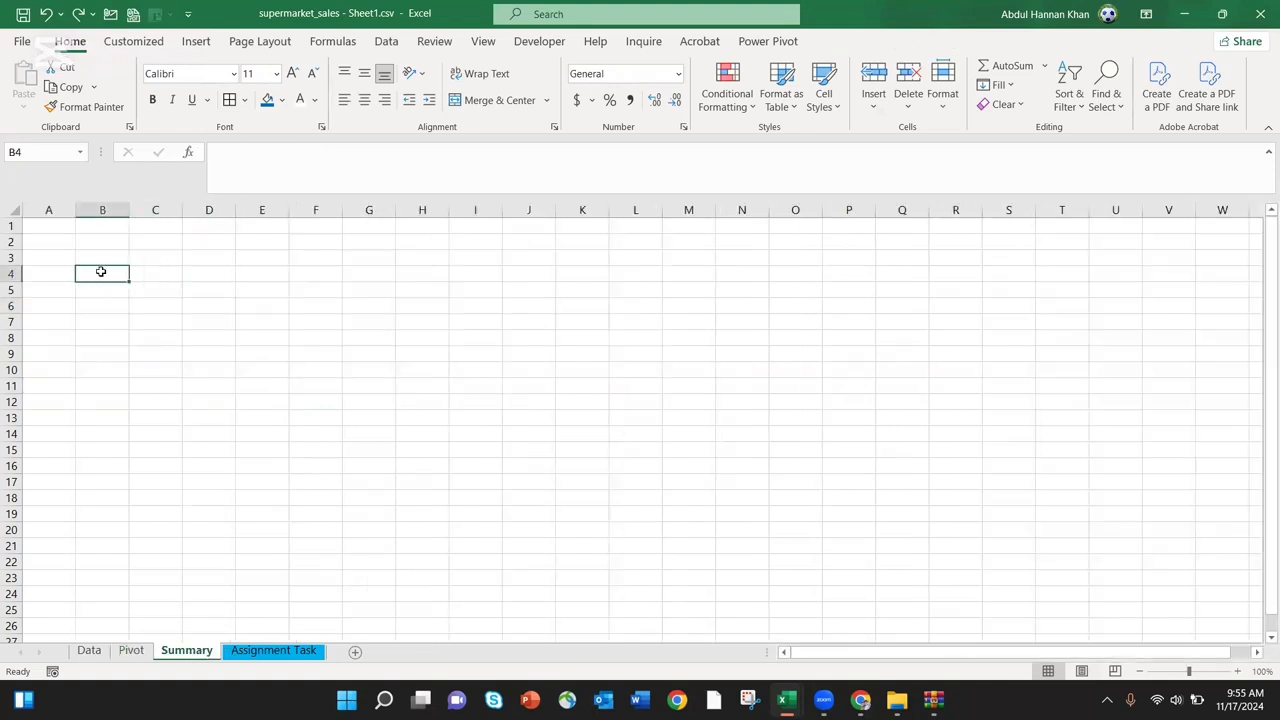
type("=di")
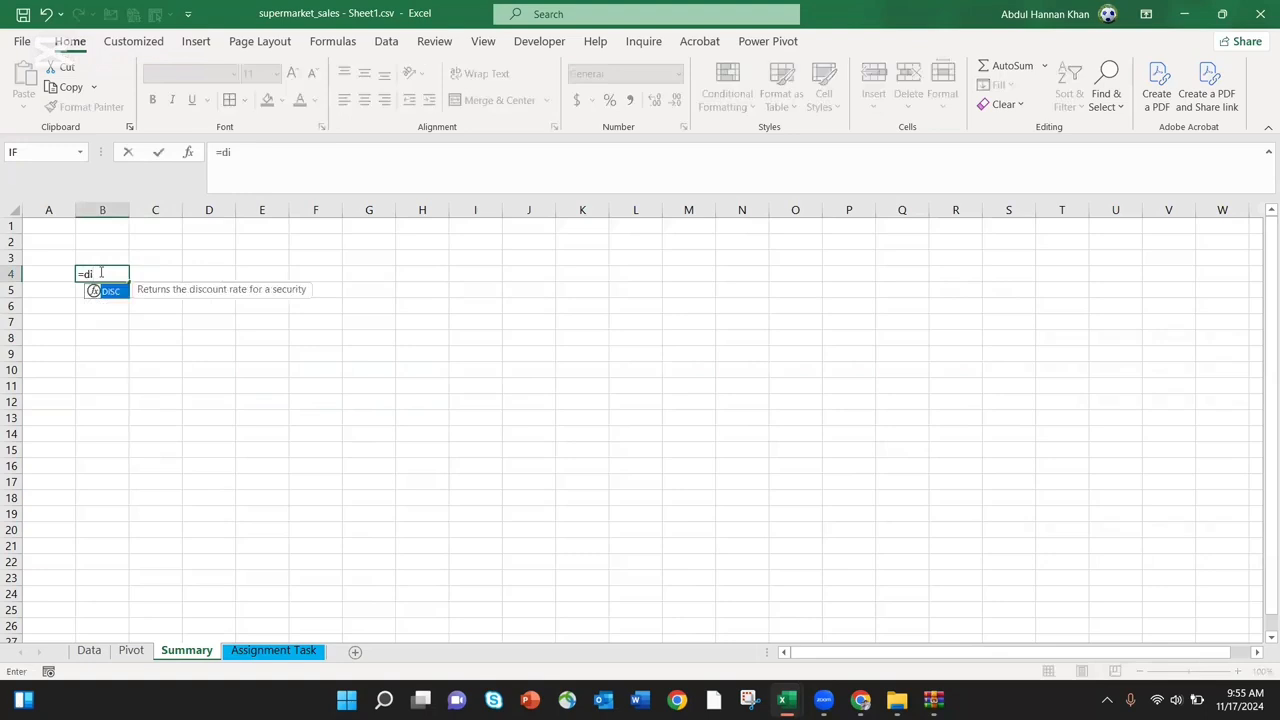
type("s")
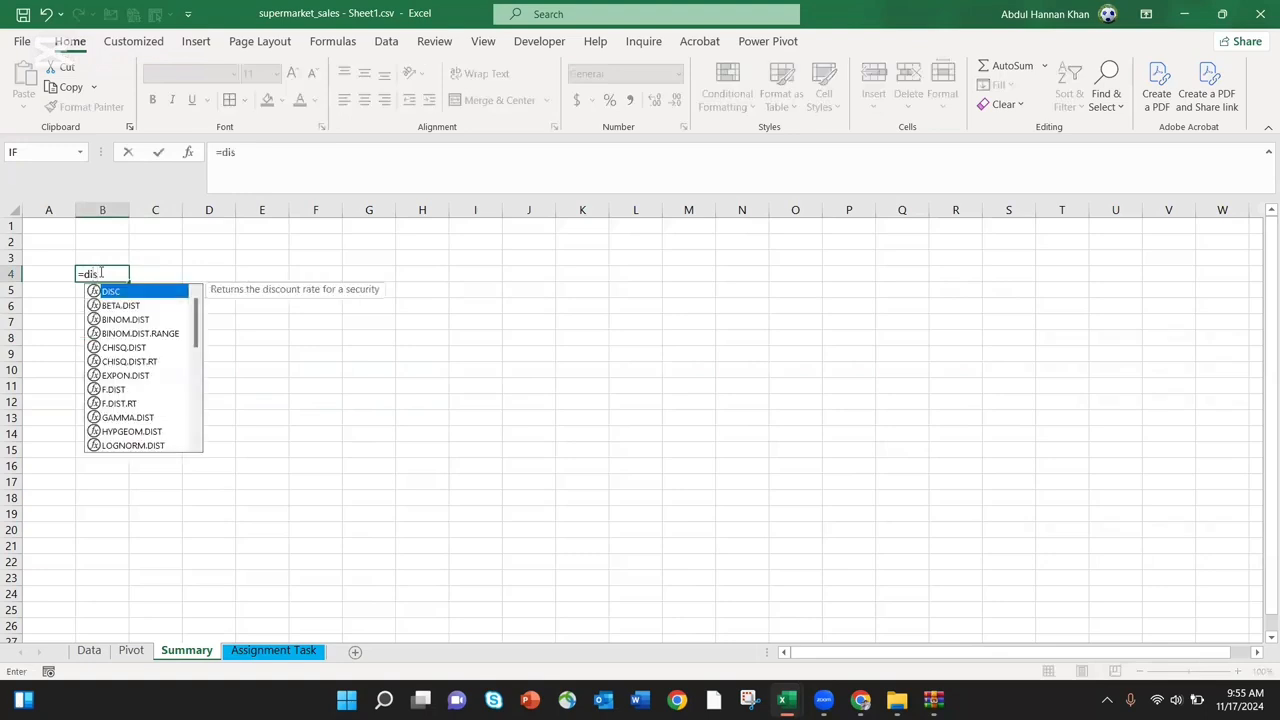
type("t")
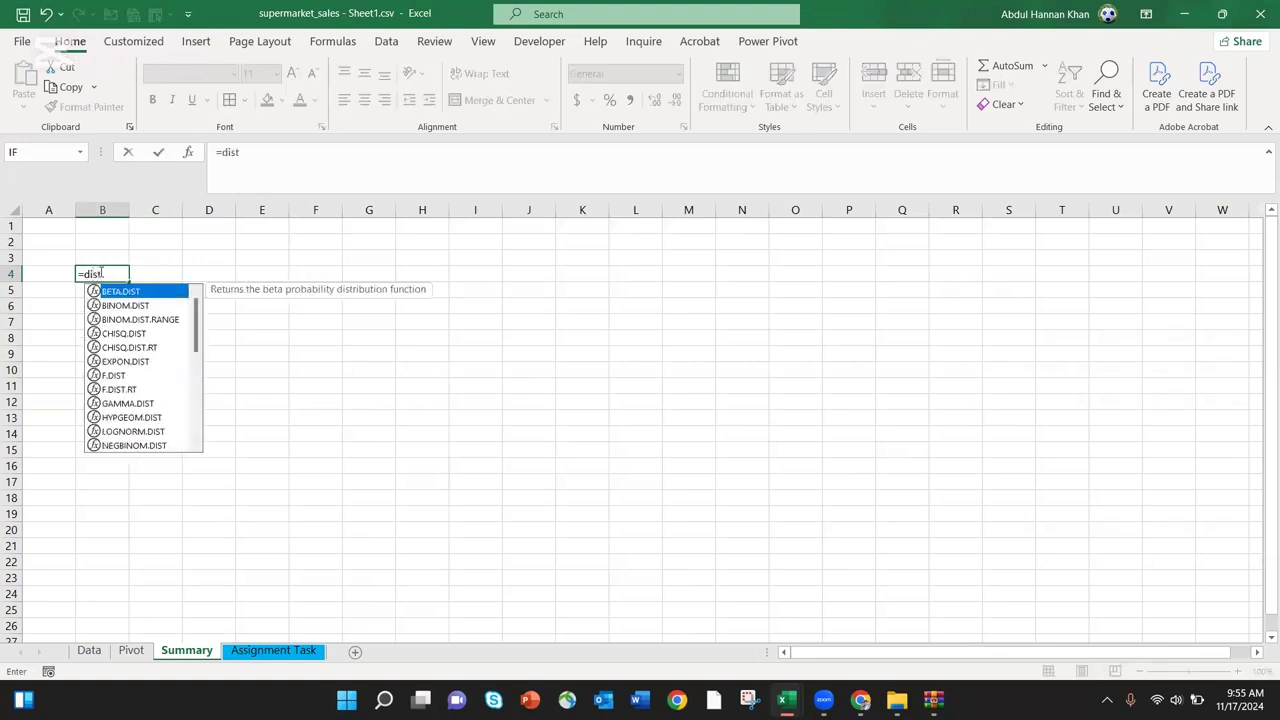
key("BackSpace")
key("BackSpace")
key("BackSpace")
key("BackSpace")
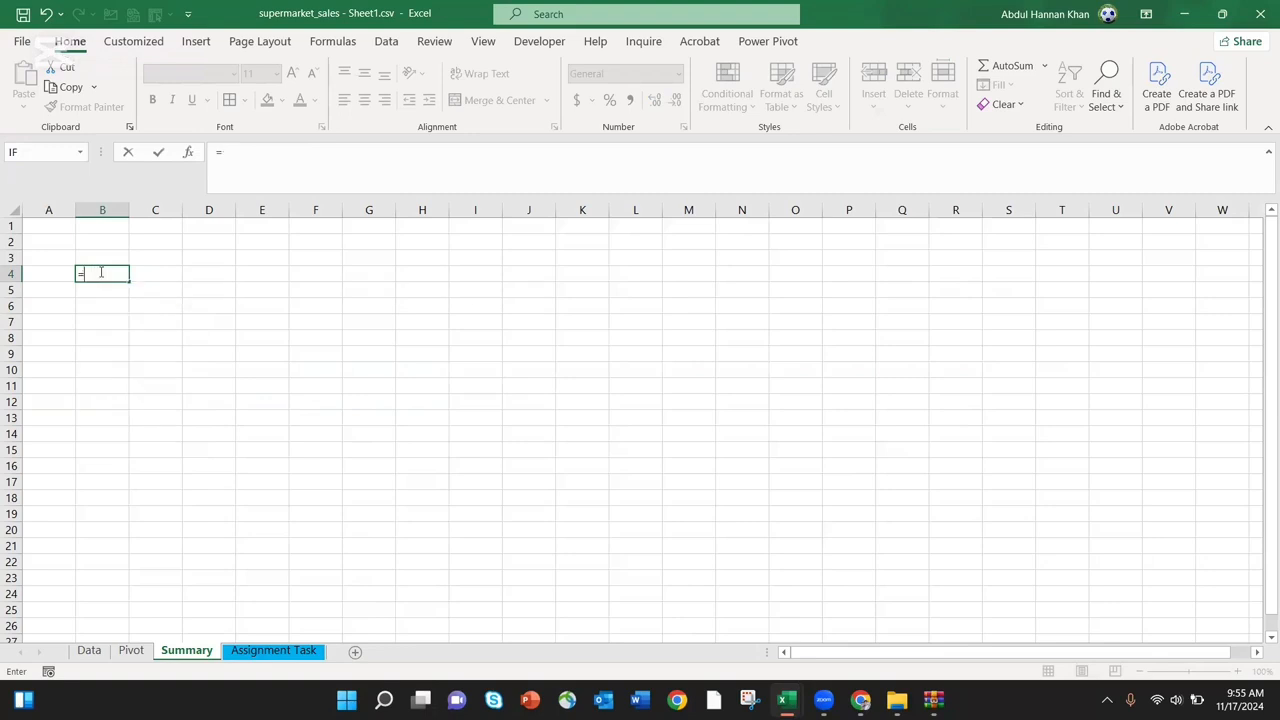
type("uni")
key("Down")
key("Down")
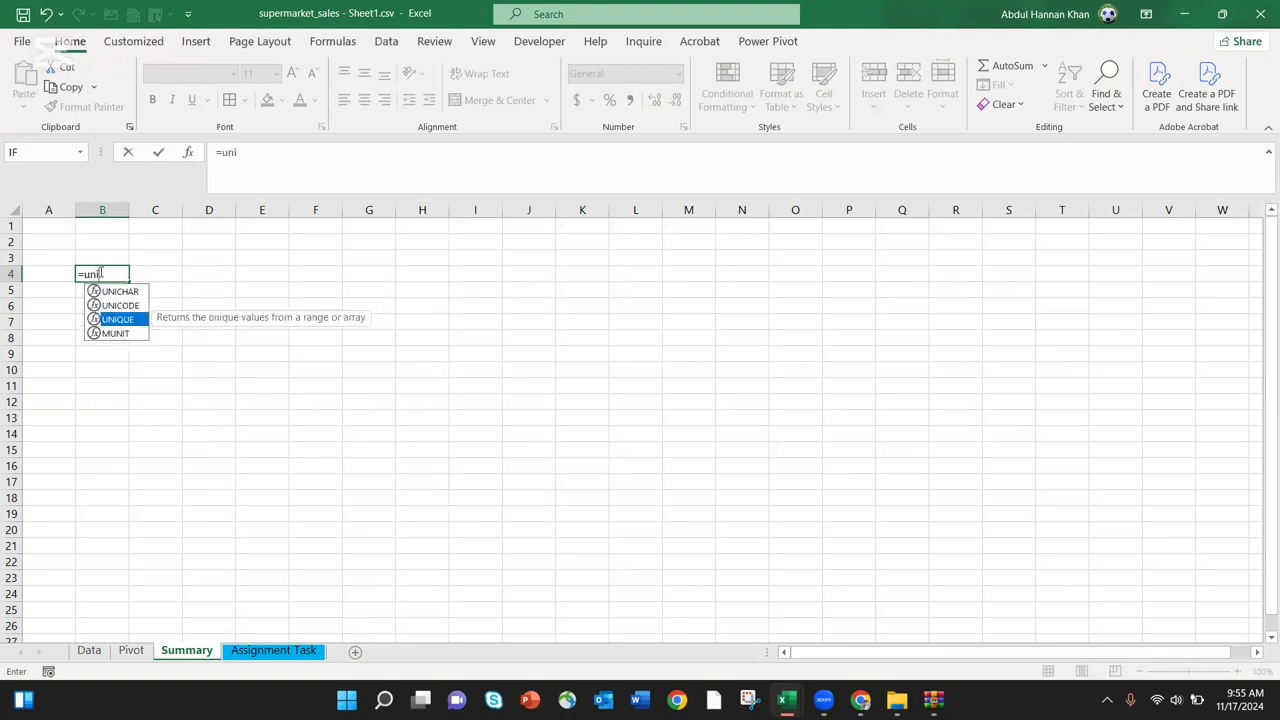
key("Tab")
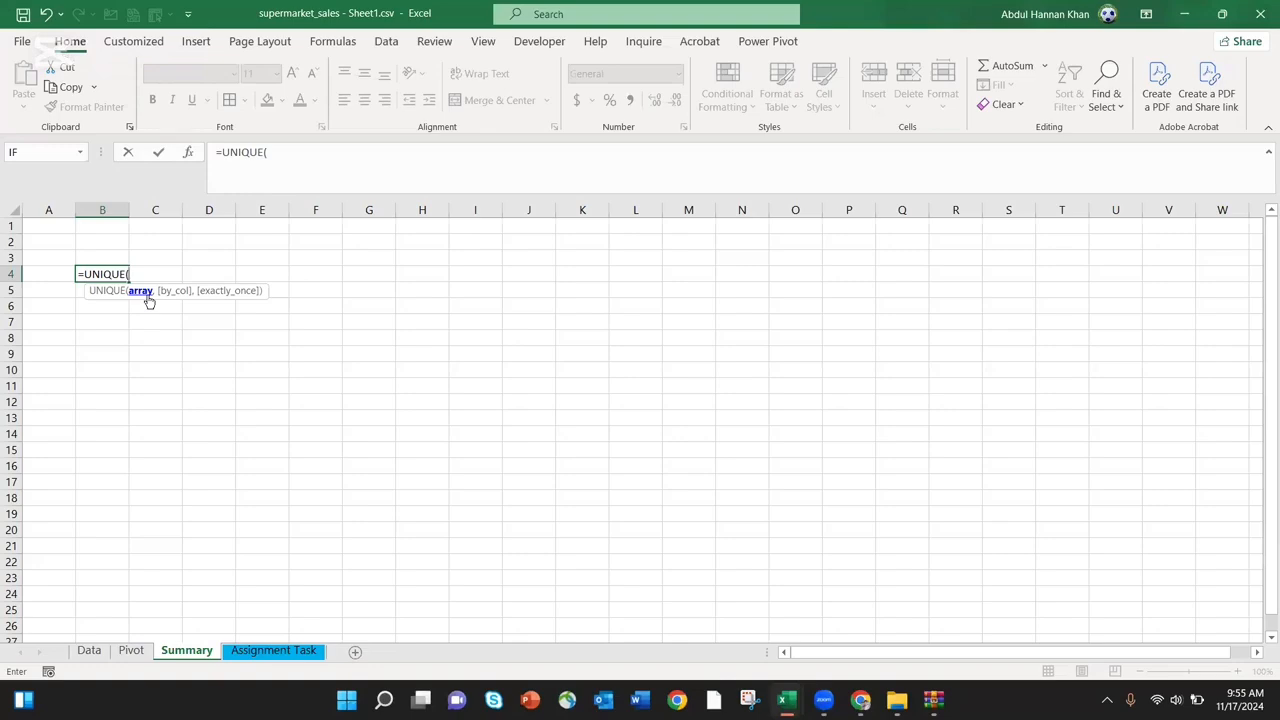
left_click(88, 652)
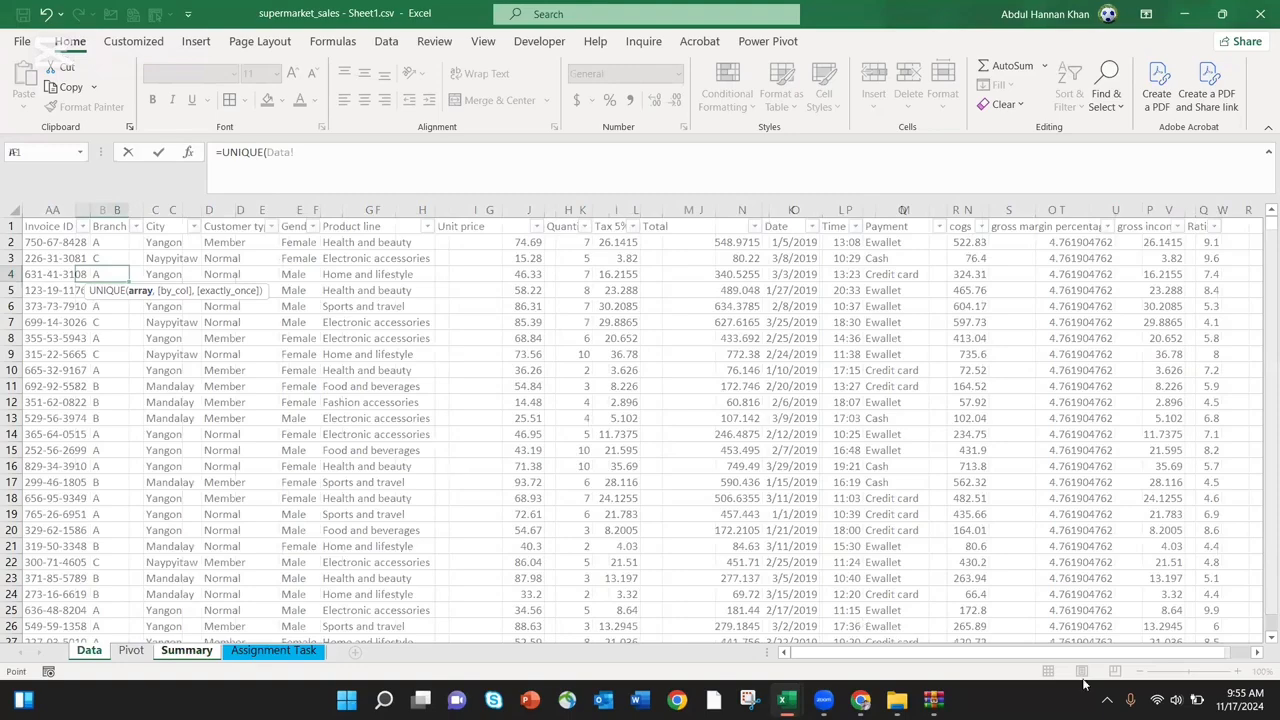
left_click_drag(56, 226, 1199, 679)
left_click_drag(1190, 620, 1205, 594)
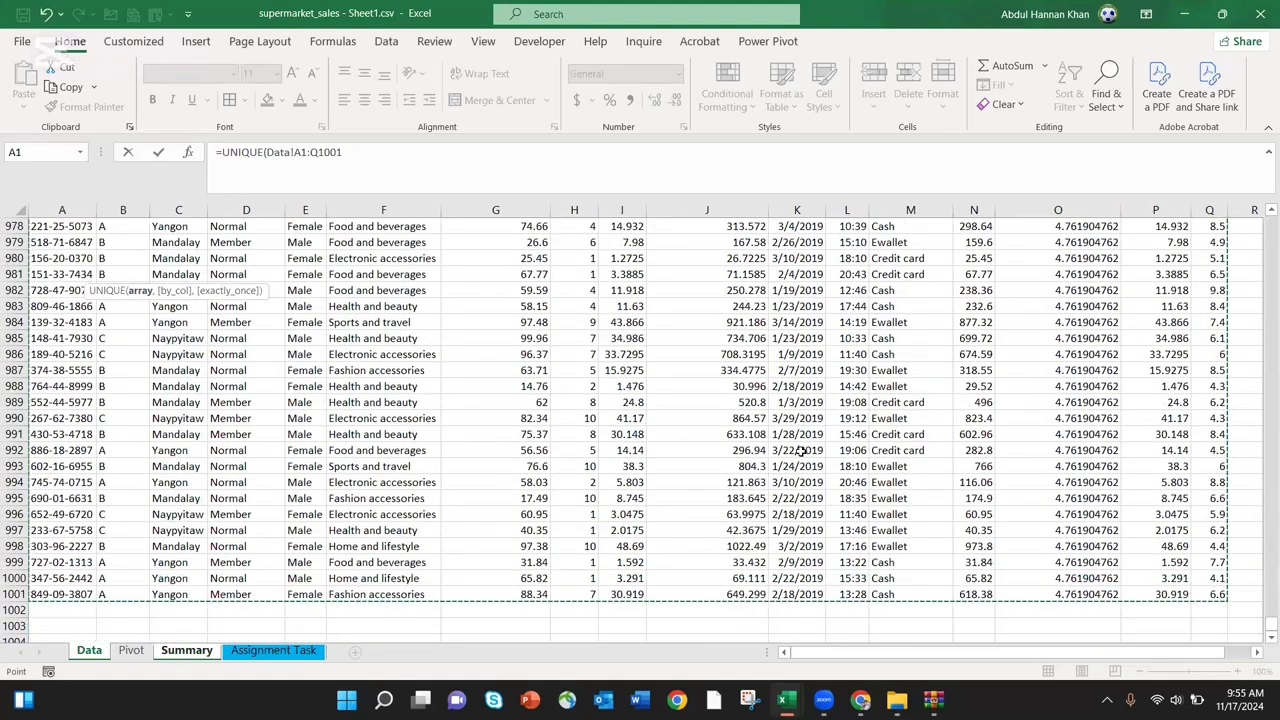
left_click(356, 148)
key("BackSpace")
key("BackSpace")
key("BackSpace")
key("BackSpace")
key("BackSpace")
key("BackSpace")
key("BackSpace")
key("BackSpace")
key("BackSpace")
key("BackSpace")
key("BackSpace")
key("BackSpace")
key("BackSpace")
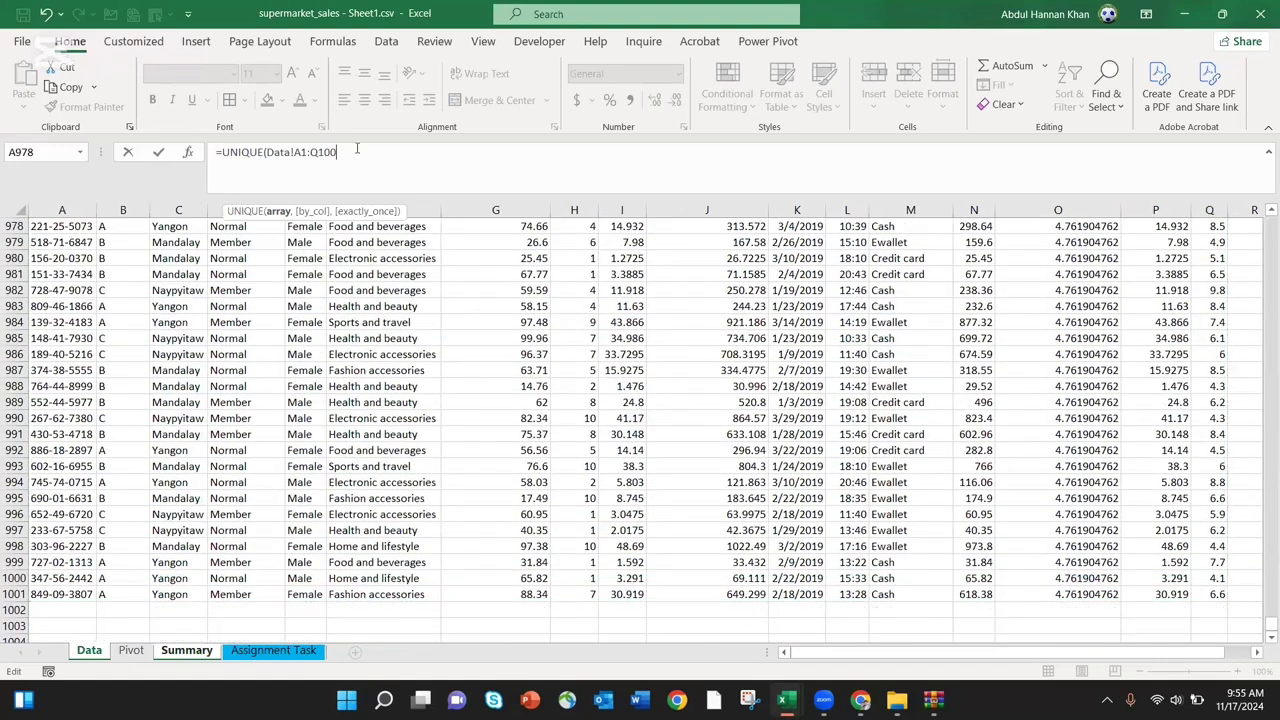
left_click(106, 339)
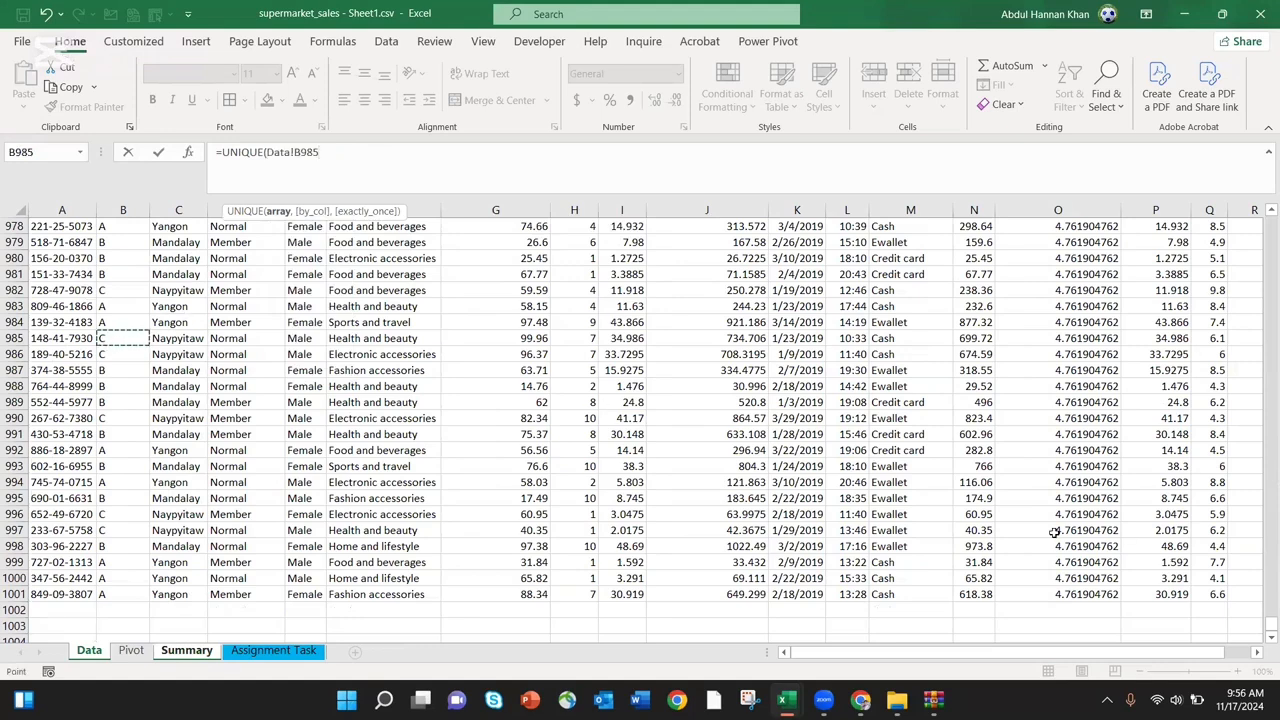
type("a")
key("BackSpace")
key("BackSpace")
key("BackSpace")
key("BackSpace")
key("BackSpace")
key("BackSpace")
key("BackSpace")
key("BackSpace")
key("BackSpace")
key("BackSpace")
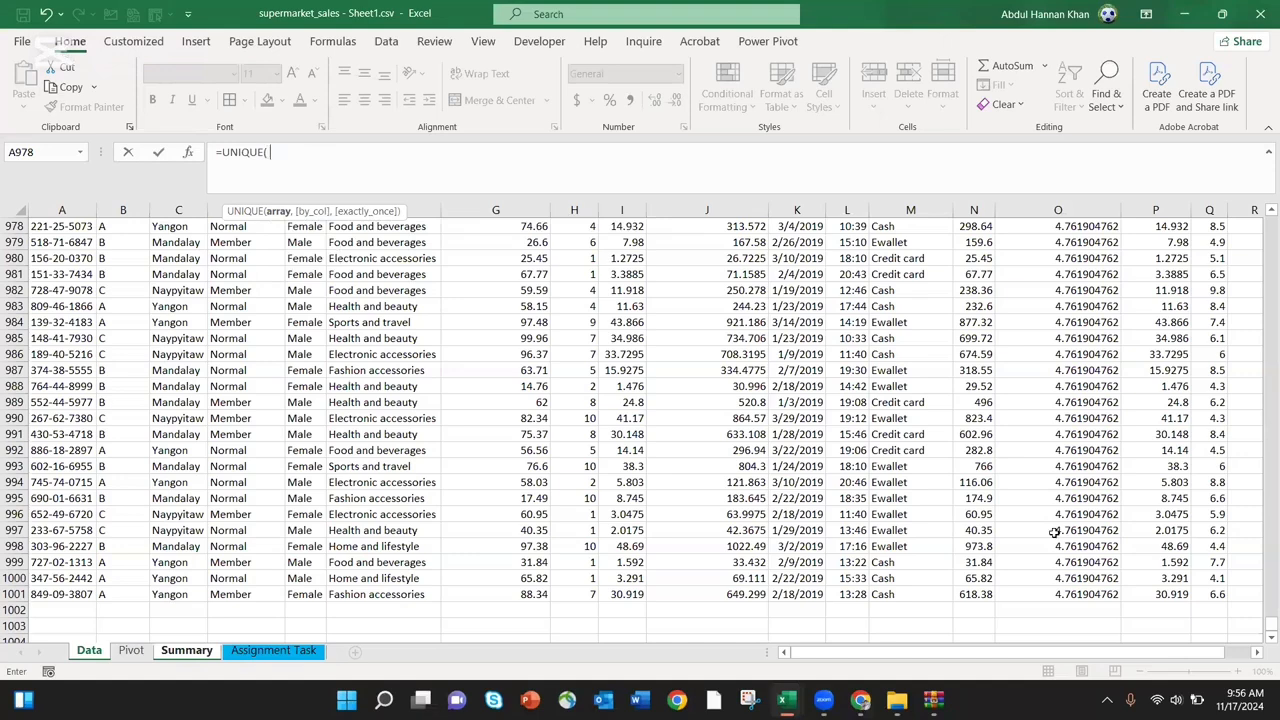
key("Escape")
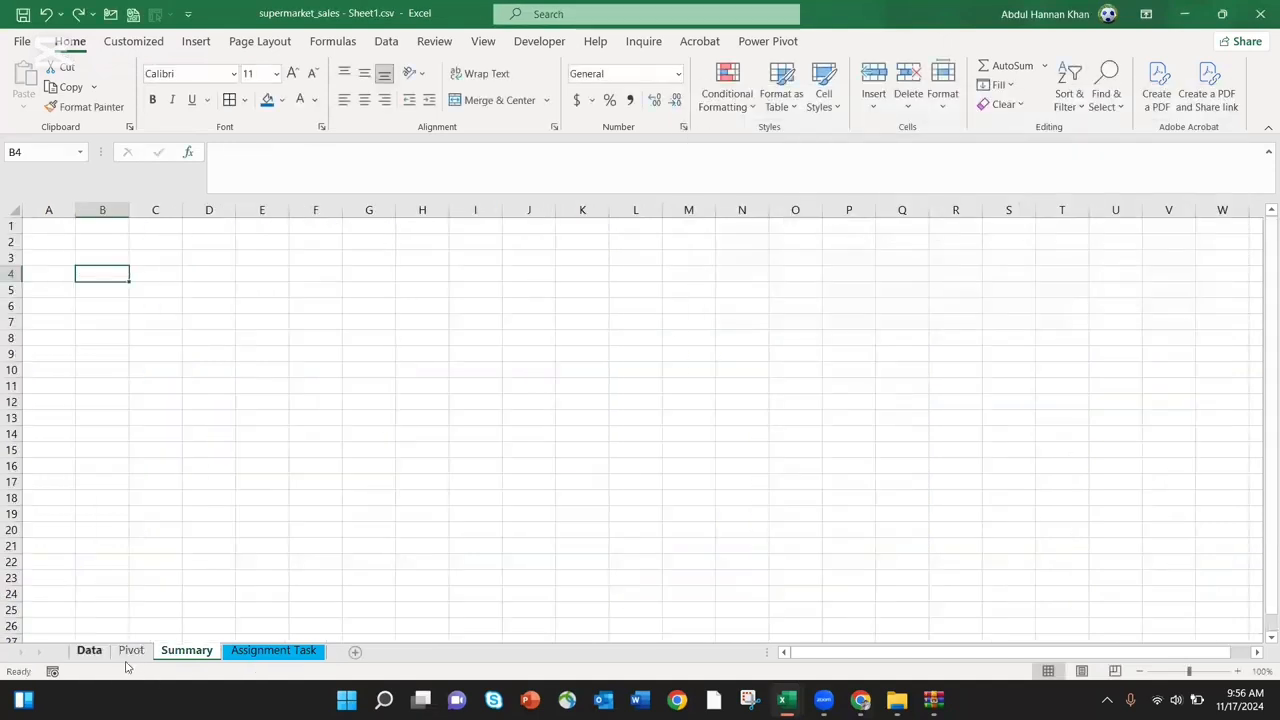
Return the Data worksheet to its first cell, A1
left_click(90, 650)
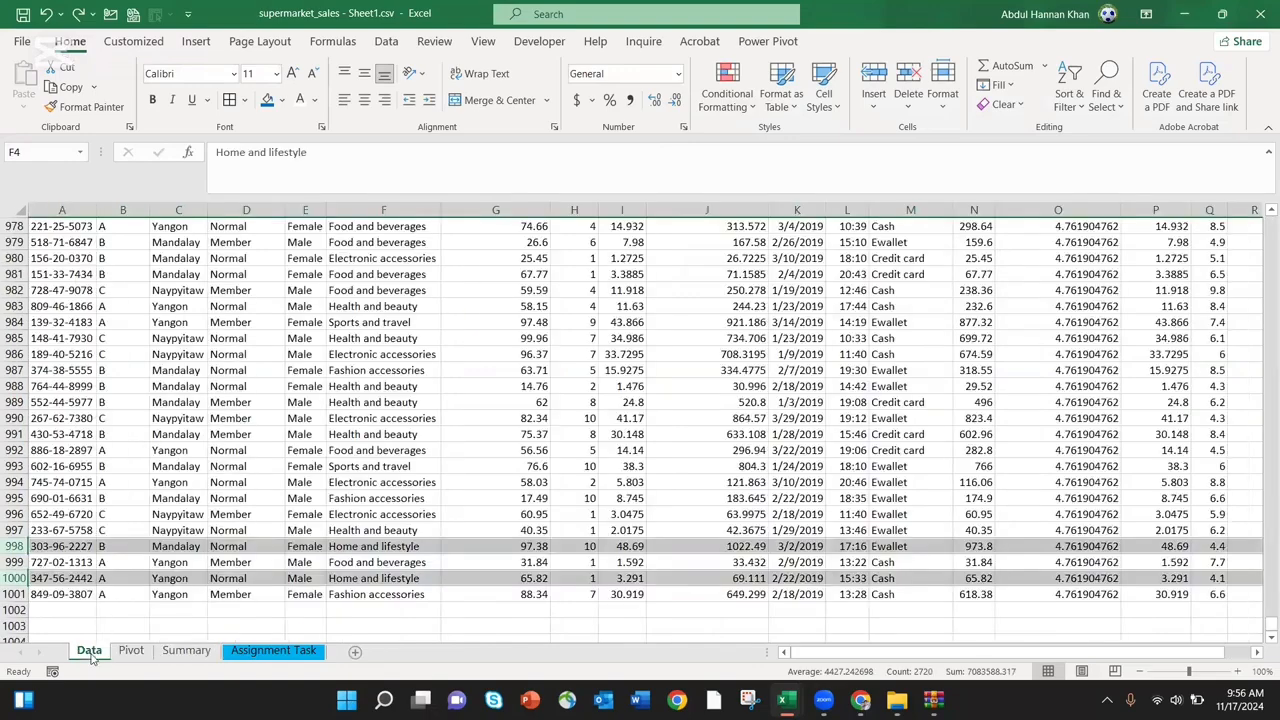
left_click(90, 401)
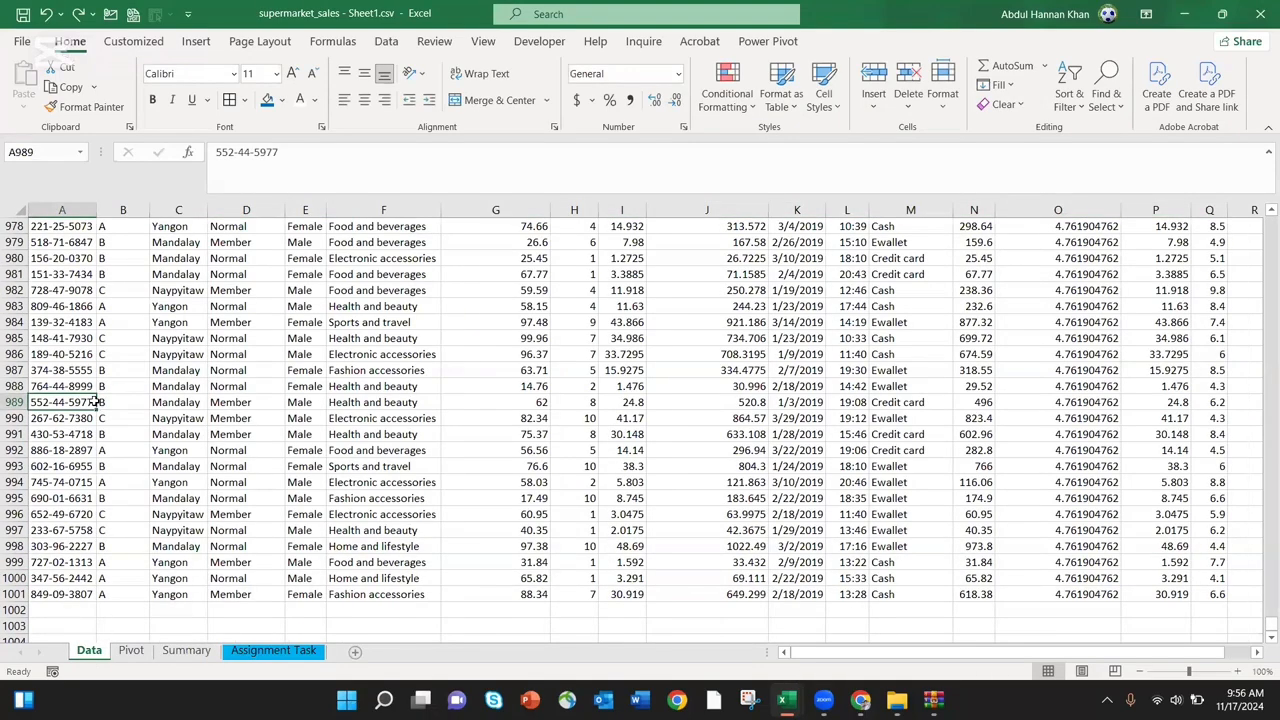
key("ctrl+Home")
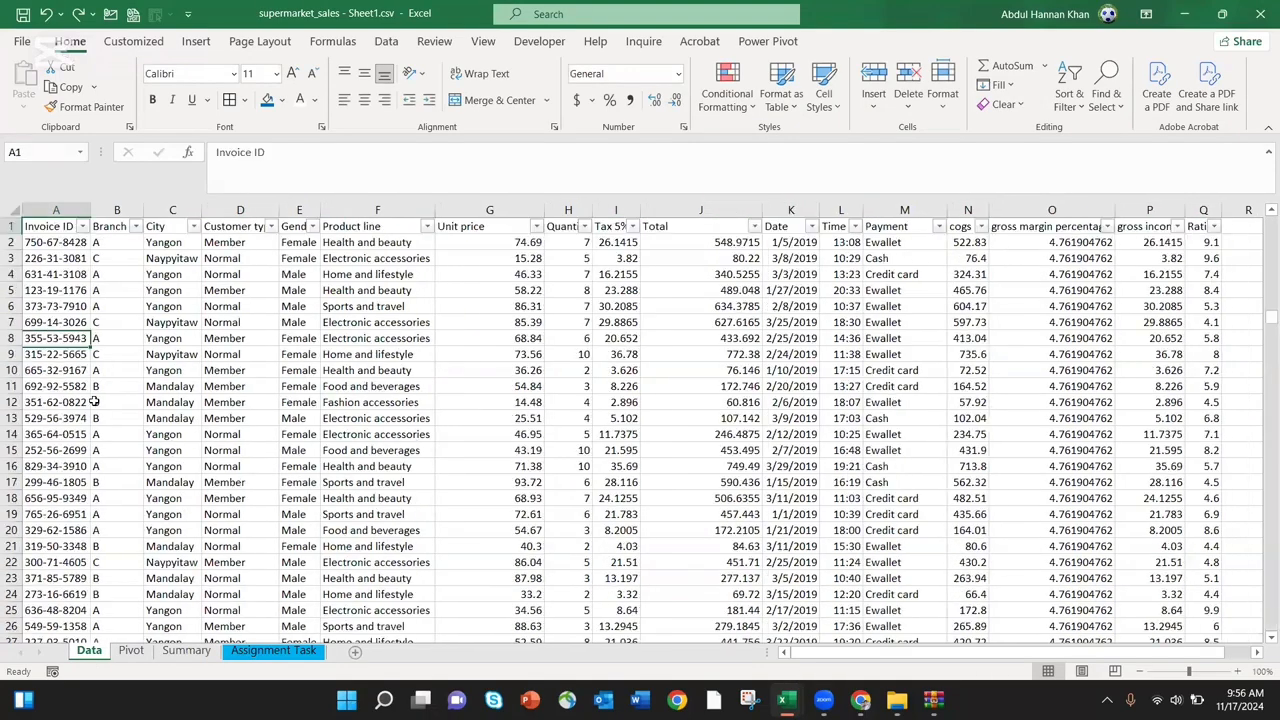
Enter =UNIQUE(Data!A1:Q1001) in cell B3 of the Summary worksheet to list the unique records of the sales data
left_click(186, 650)
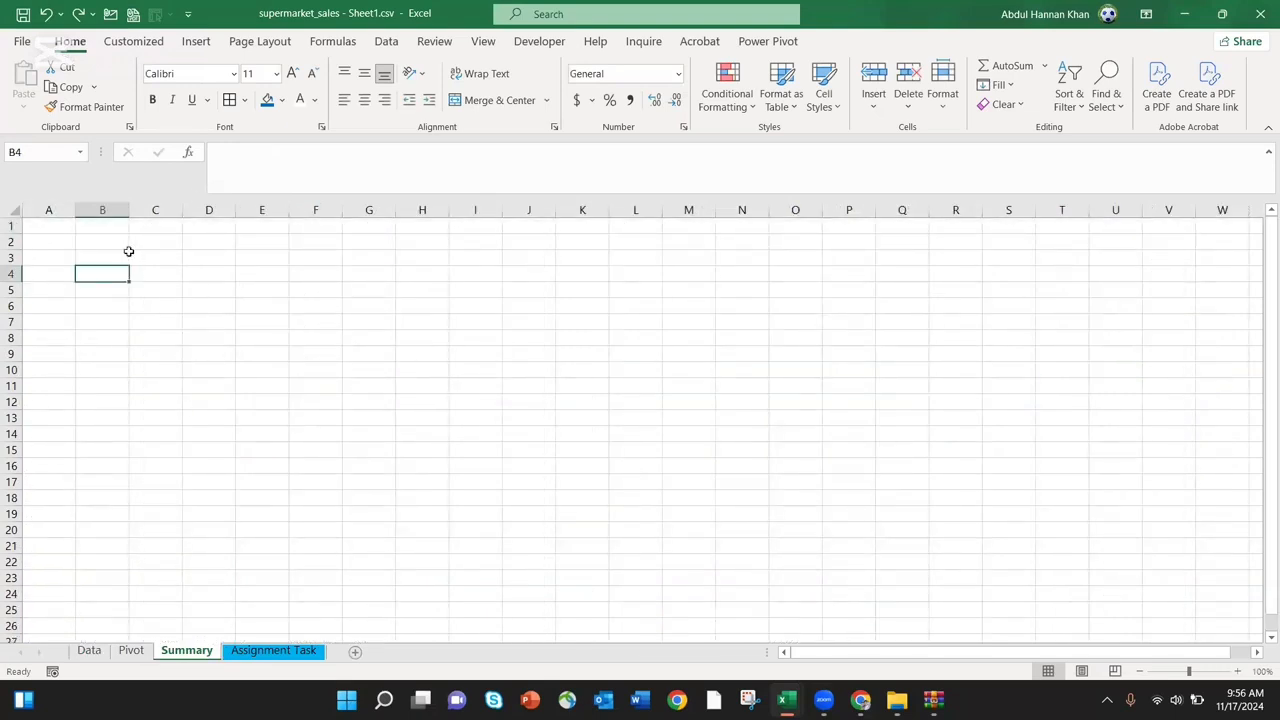
left_click(129, 256)
type("=un")
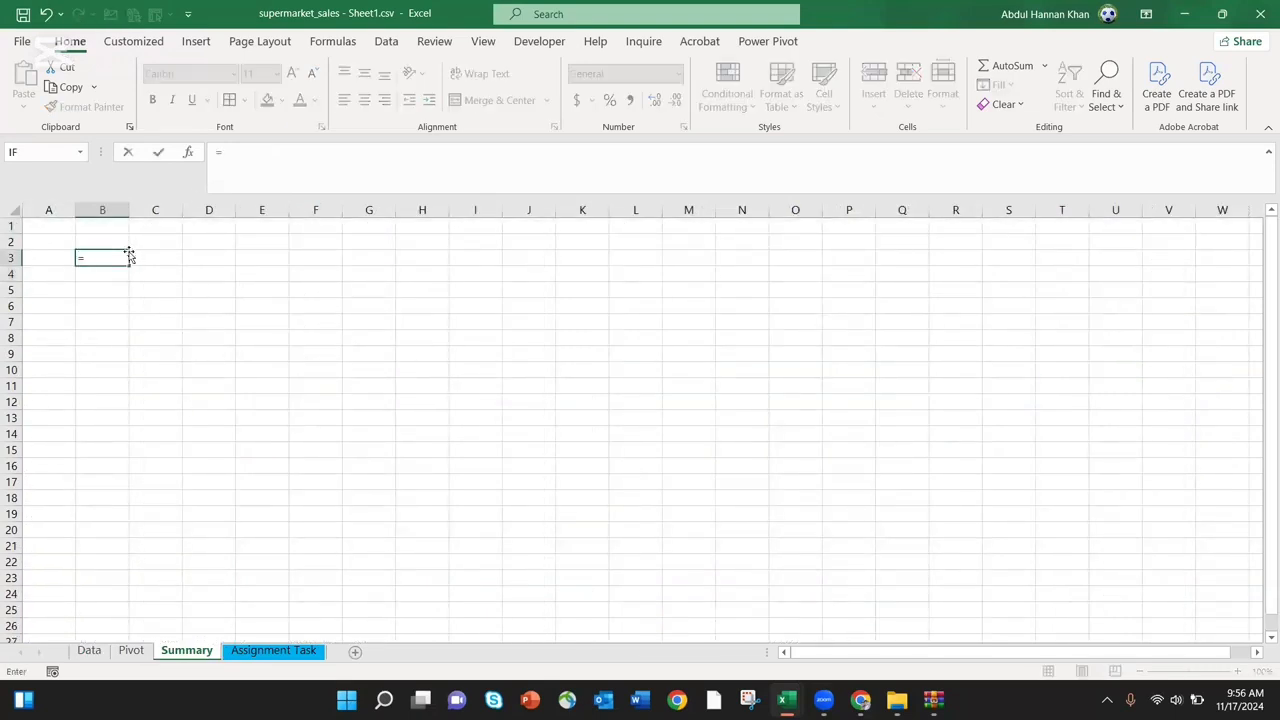
key("Down")
key("Down")
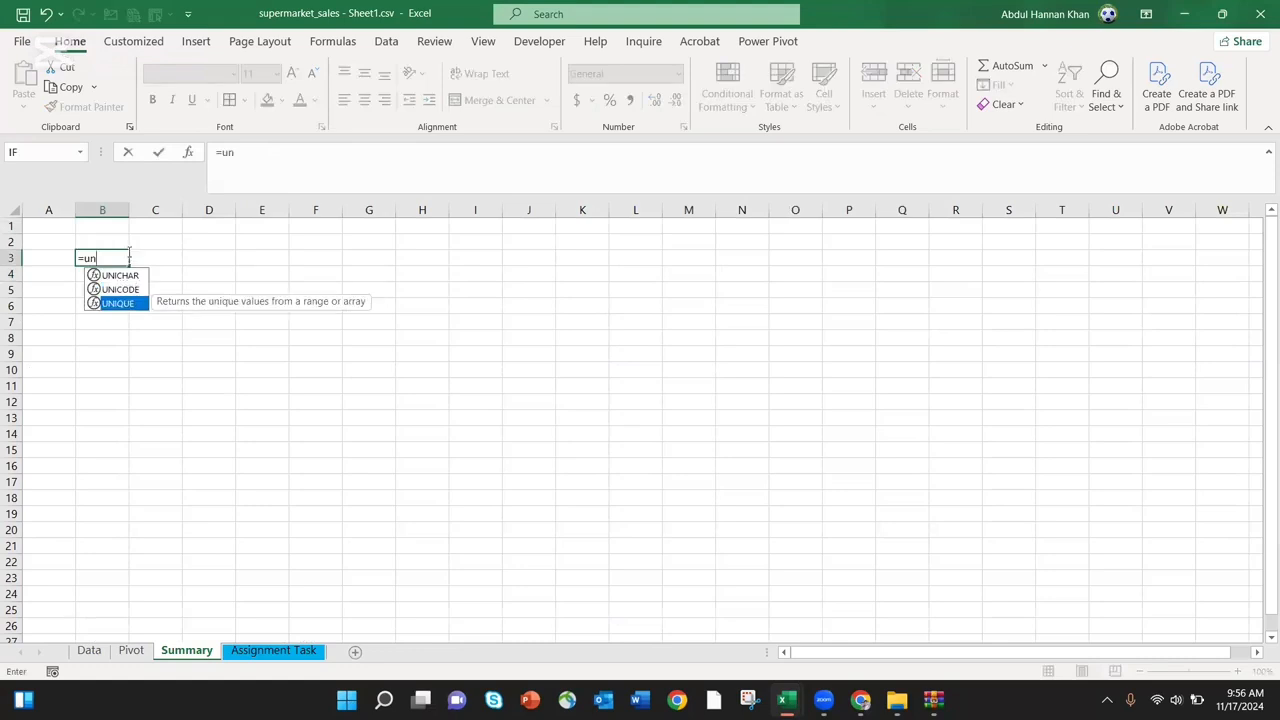
key("Tab")
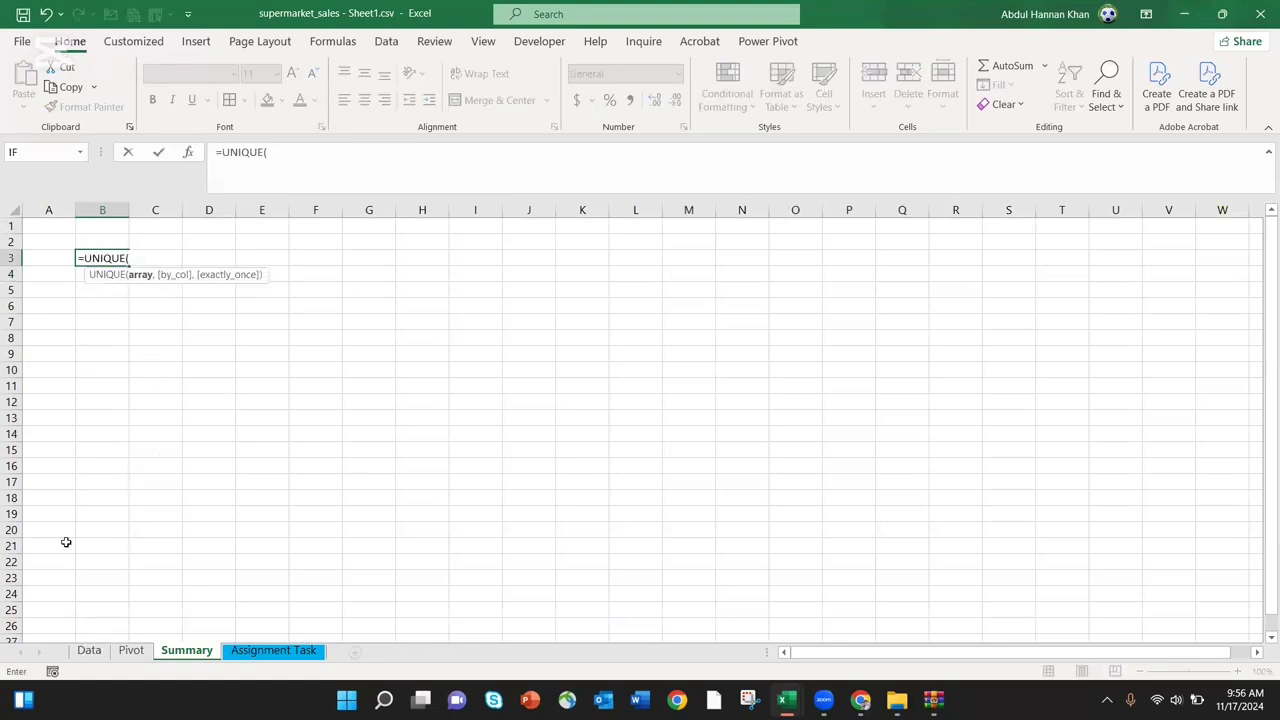
left_click(89, 652)
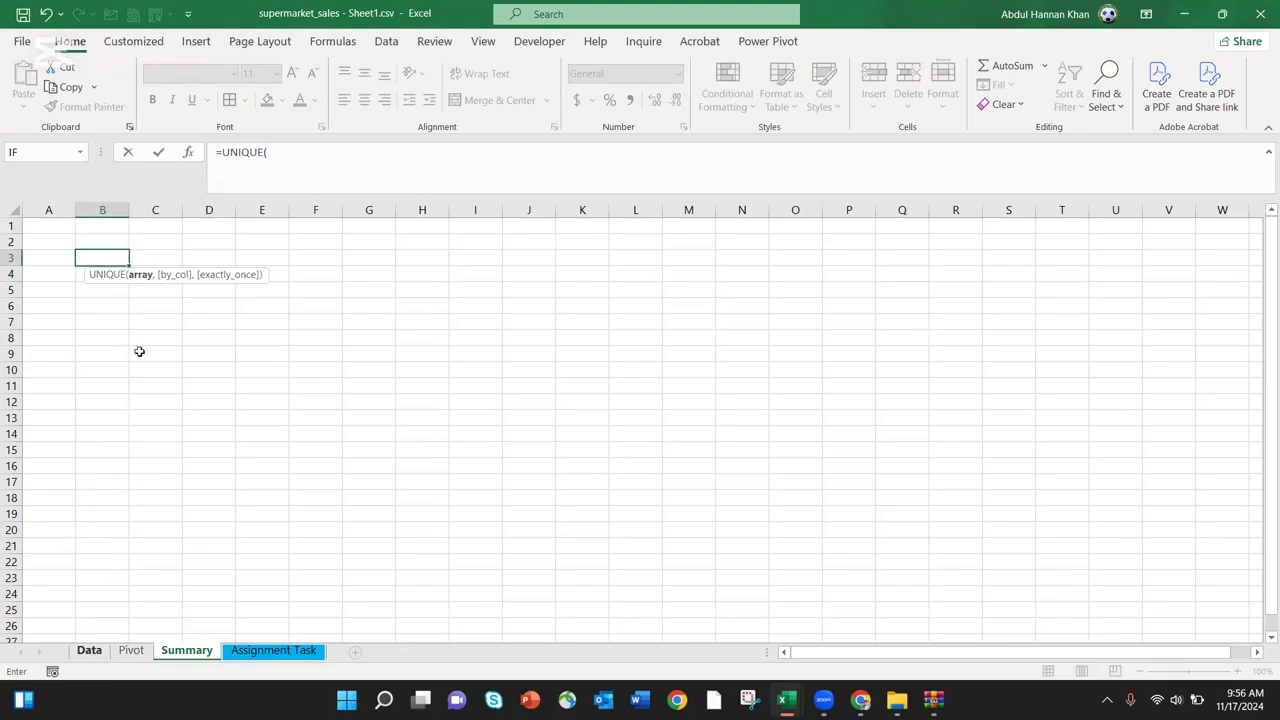
left_click(56, 332)
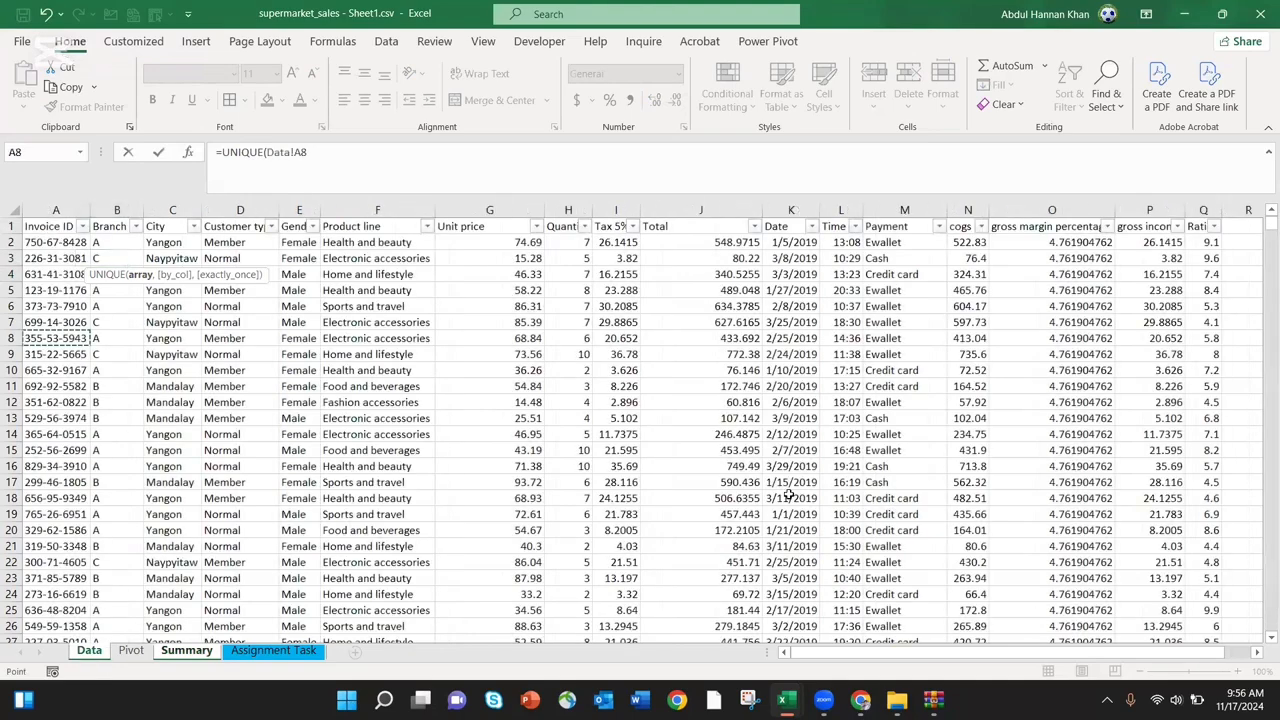
left_click_drag(56, 226, 921, 582)
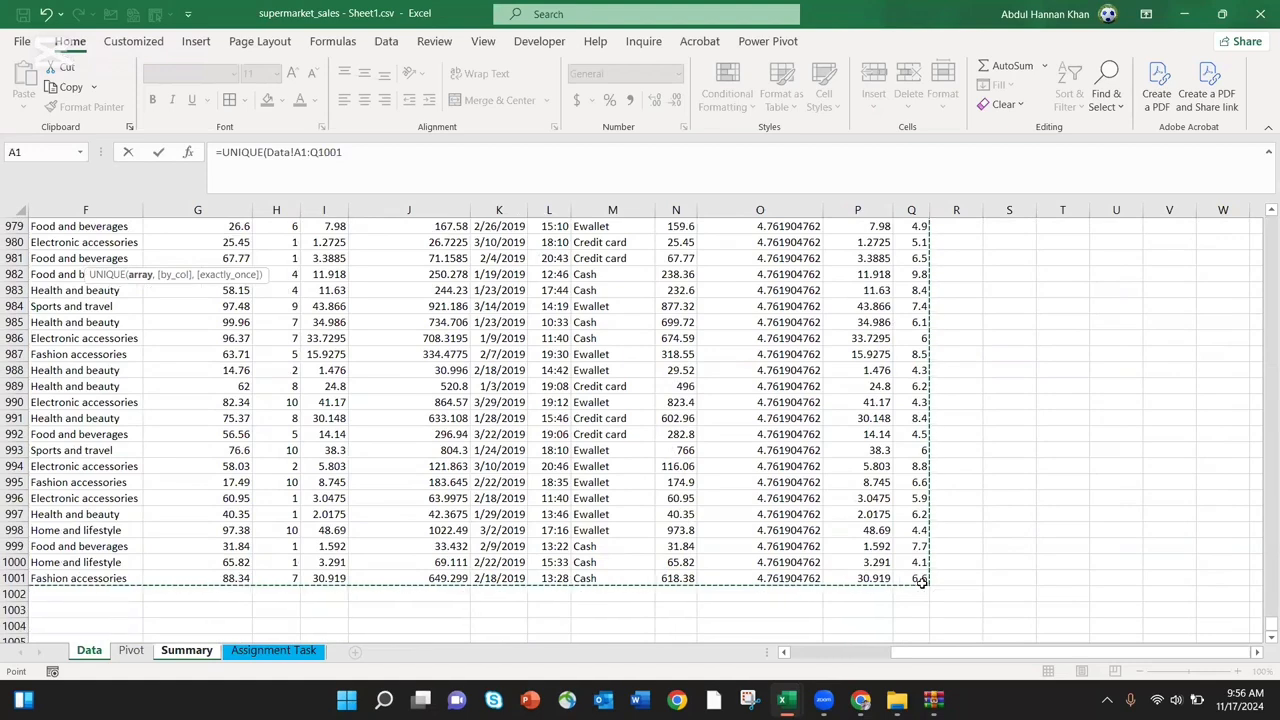
key("Return")
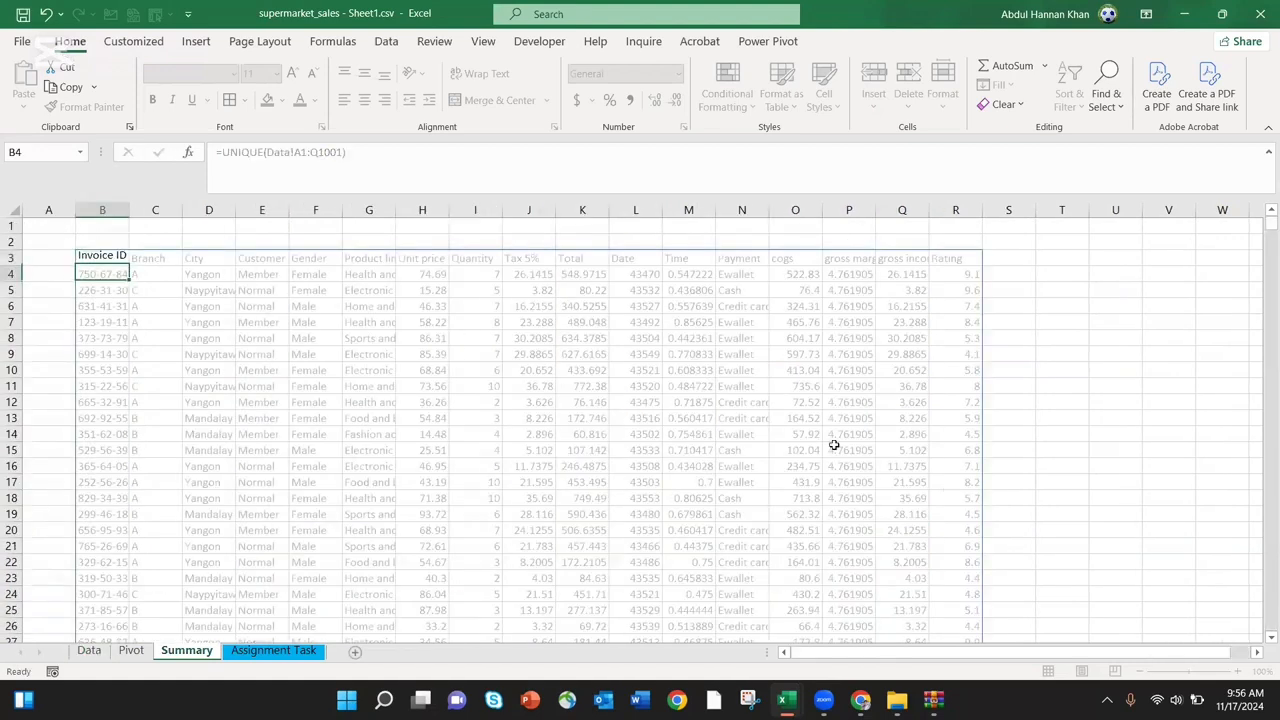
left_click(110, 257)
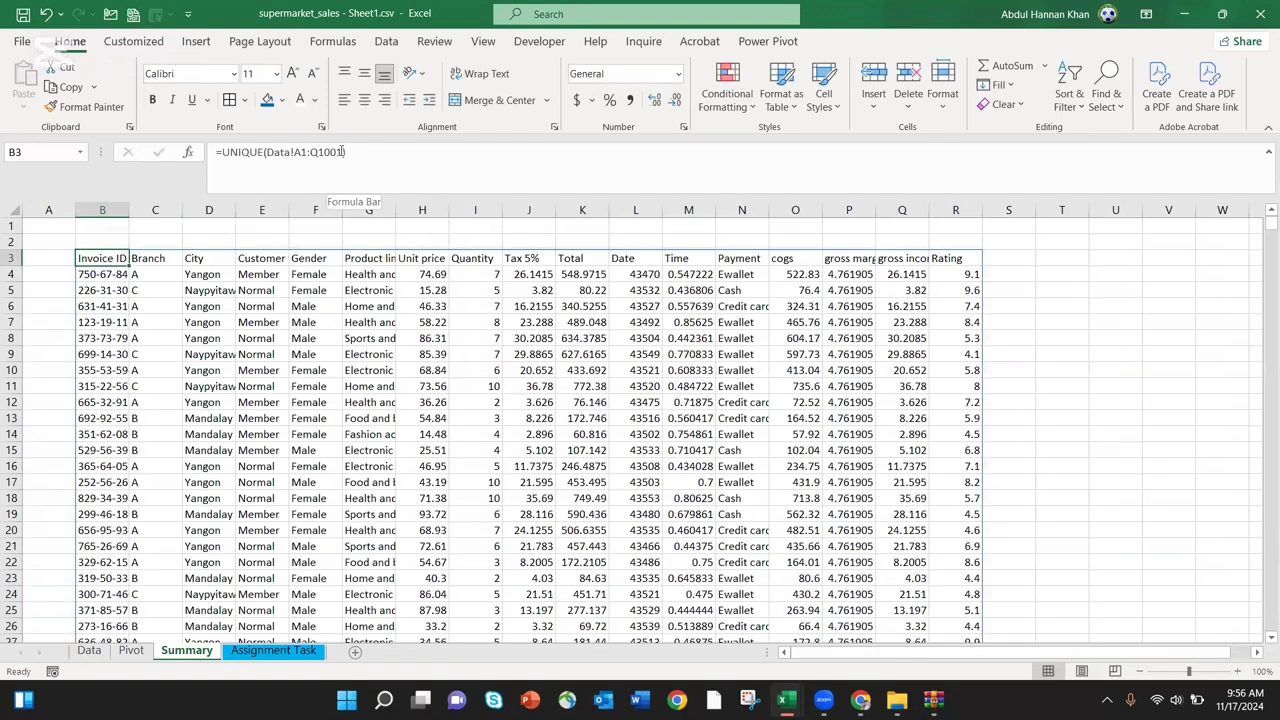
left_click(341, 151)
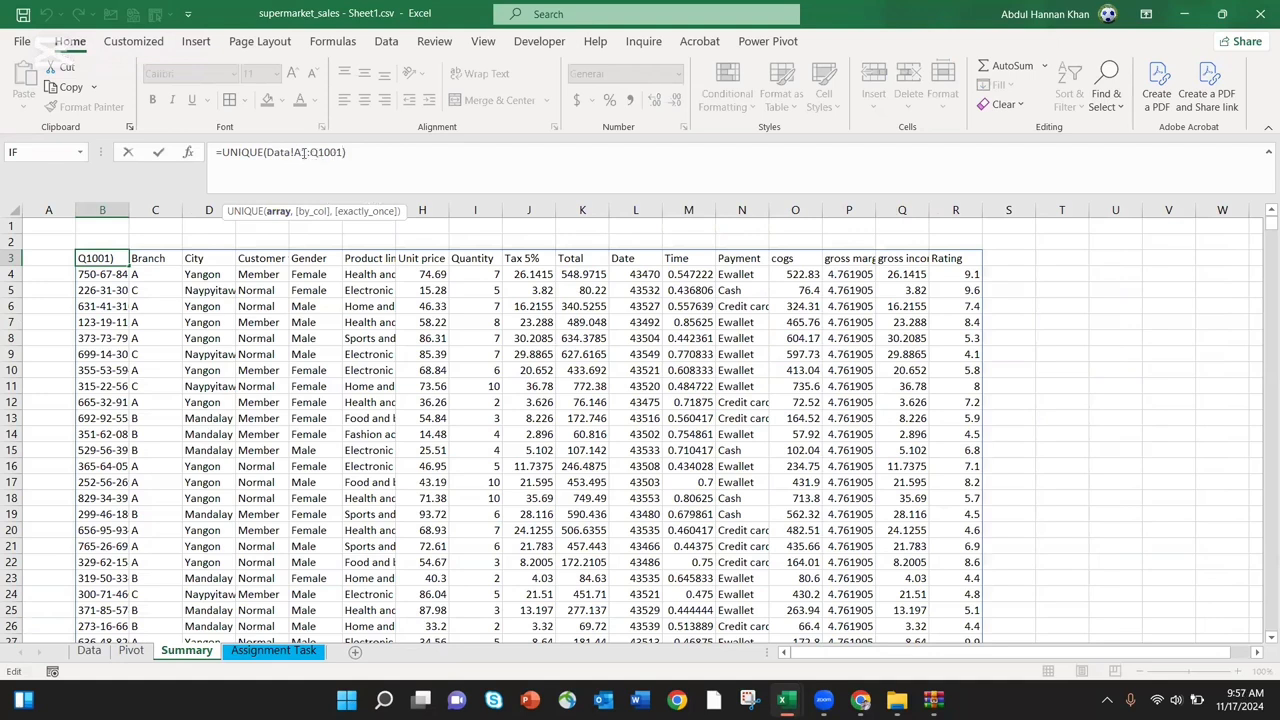
key("BackSpace")
type("1")
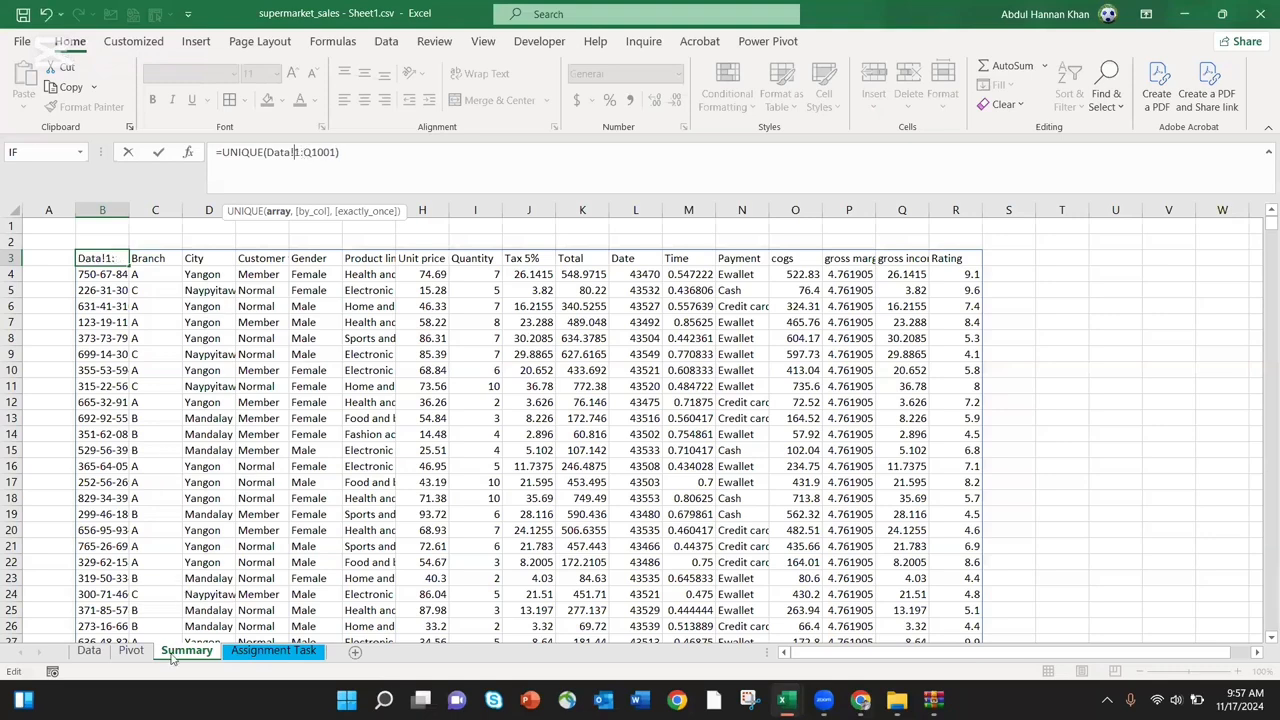
type("A")
key("Return")
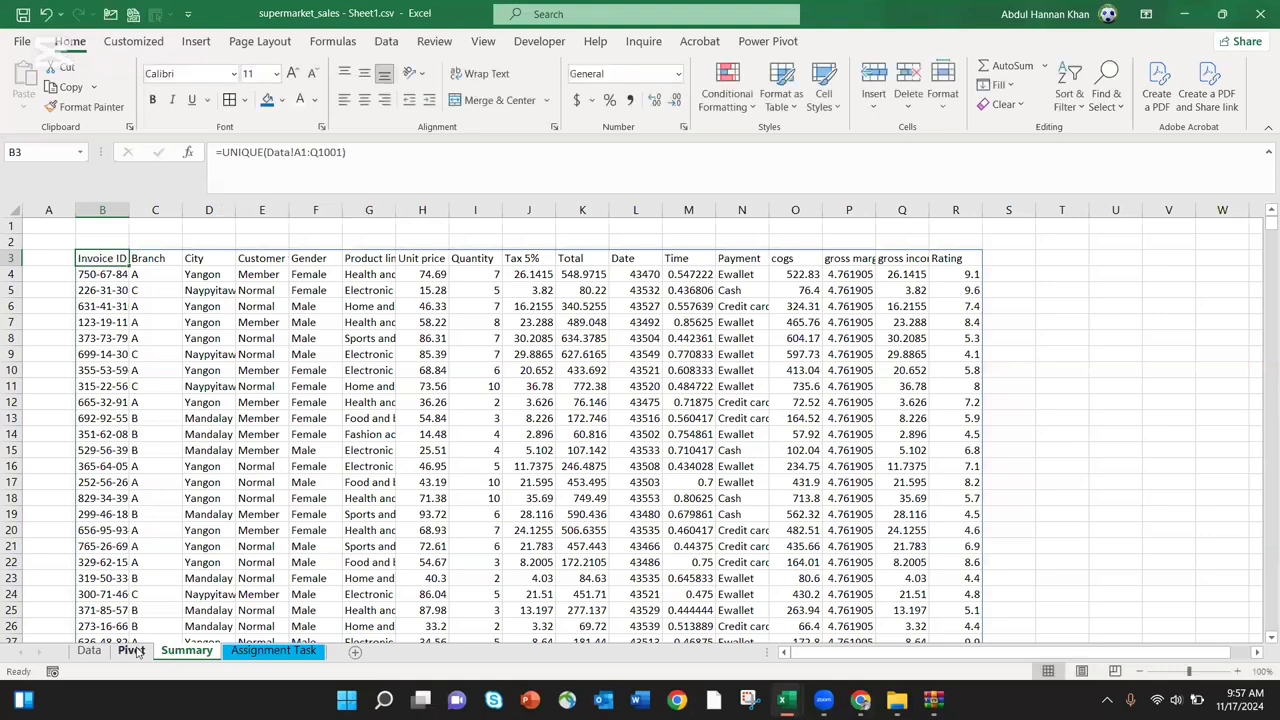
Review the pivot table and the Data worksheet's header row, ending back on the Summary worksheet
left_click(131, 650)
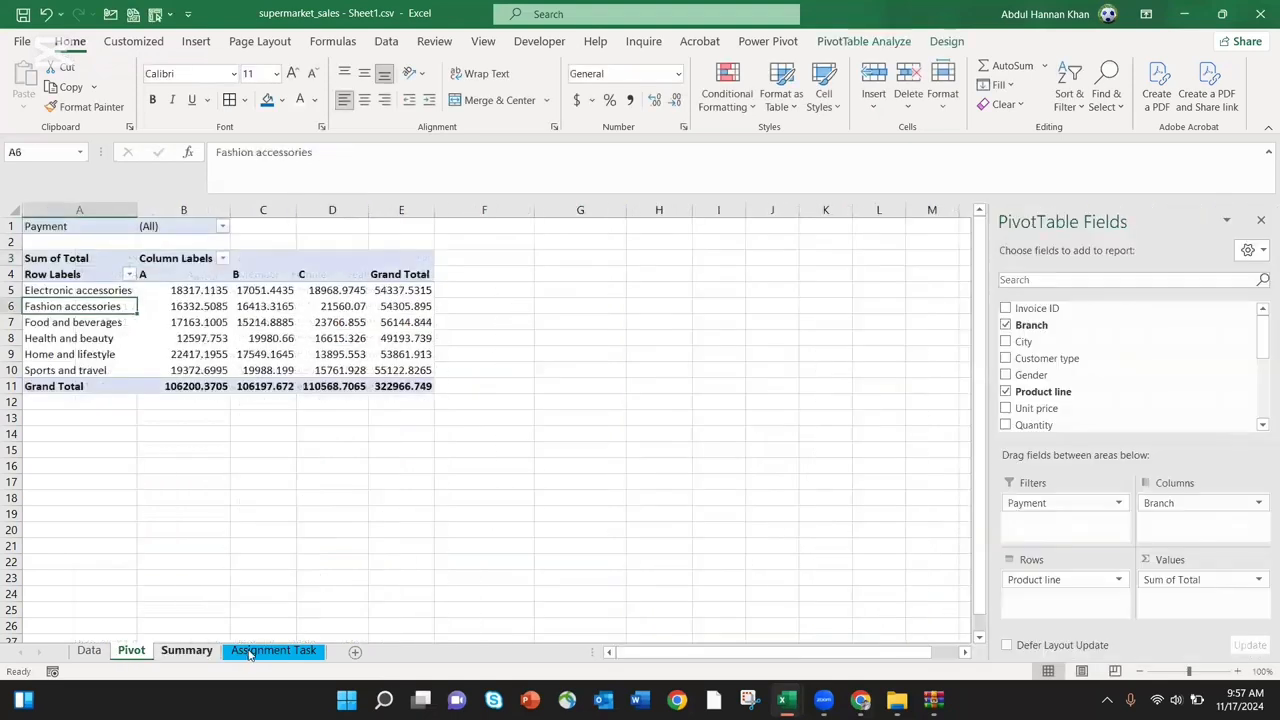
left_click(90, 338)
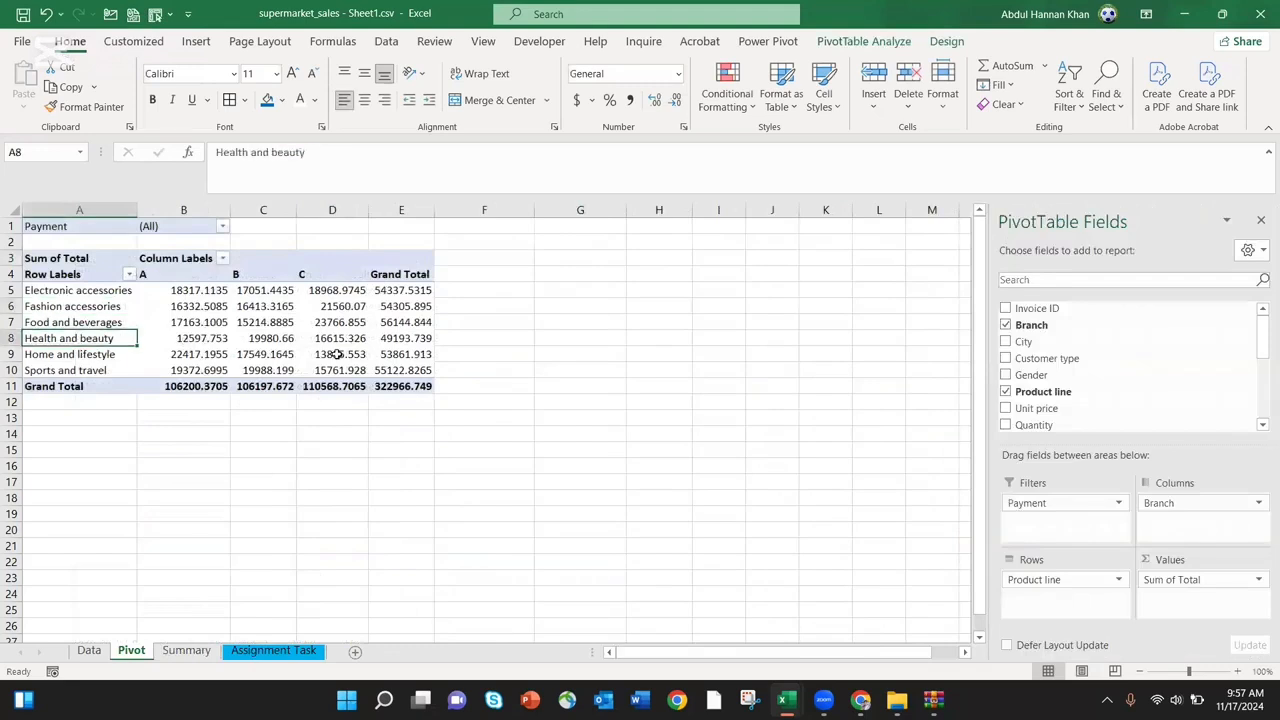
left_click(92, 651)
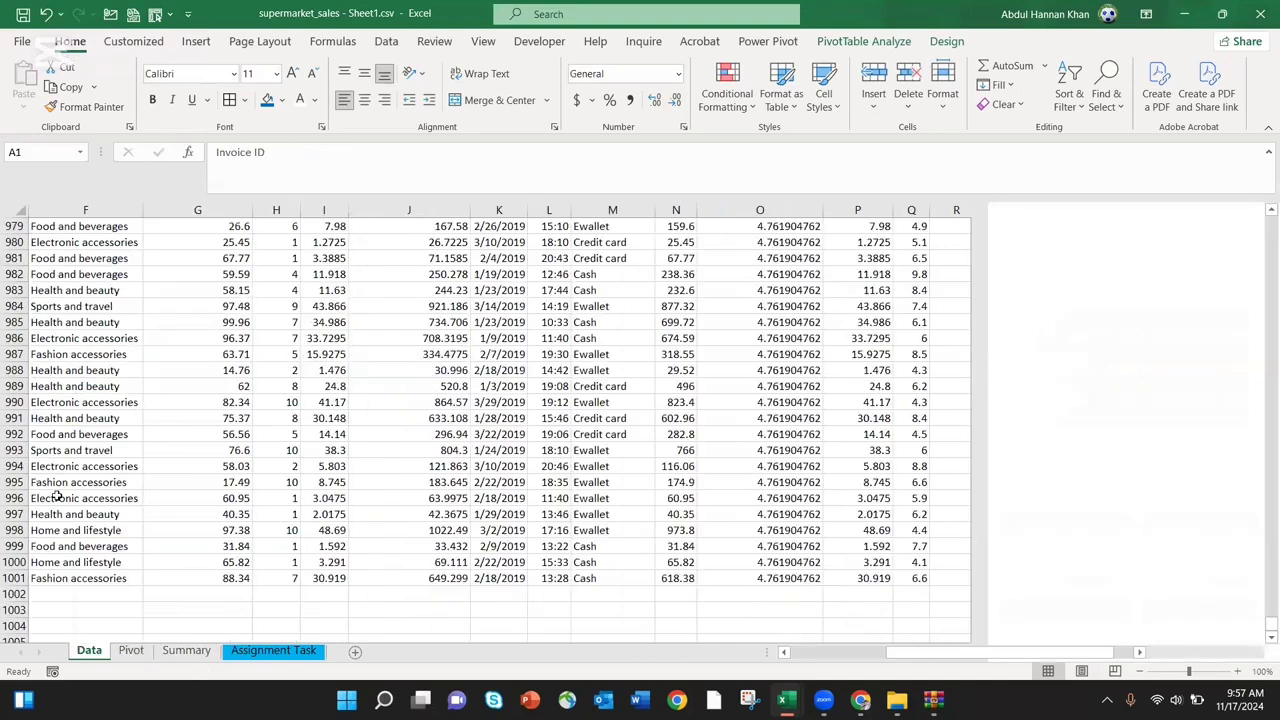
left_click(57, 497)
key("ctrl+Up")
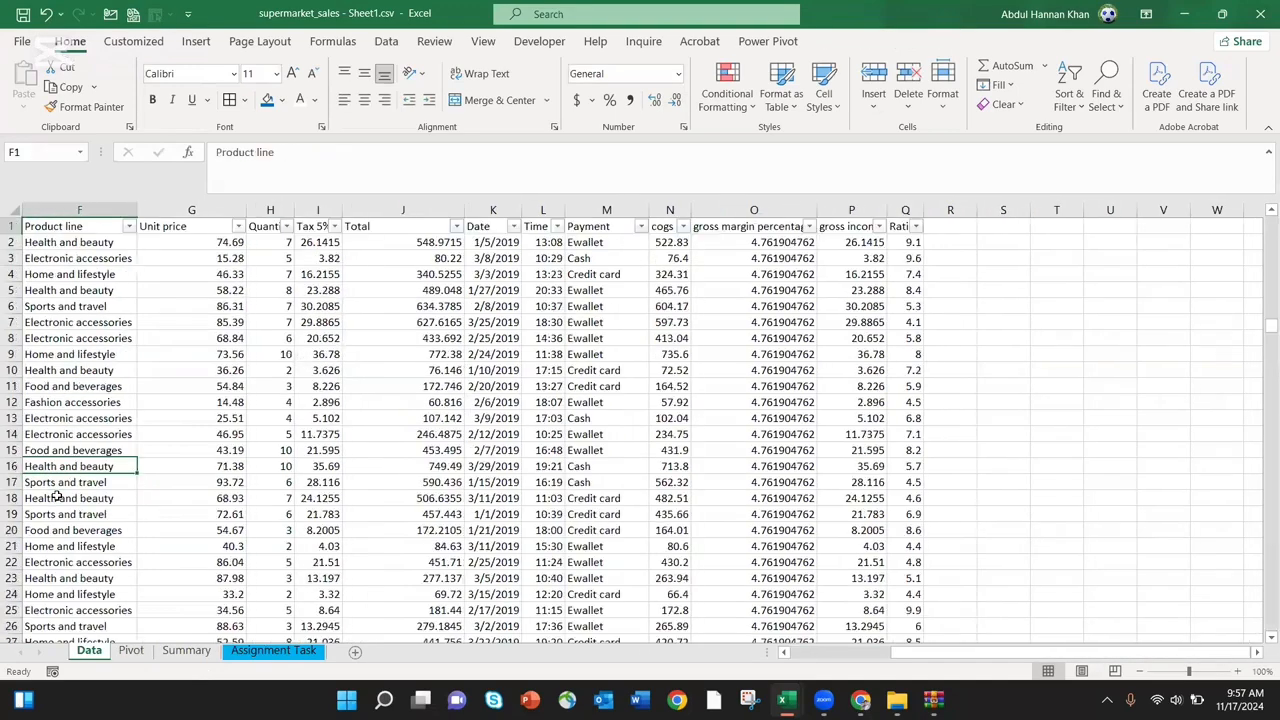
key("Left")
key("Left")
key("Left")
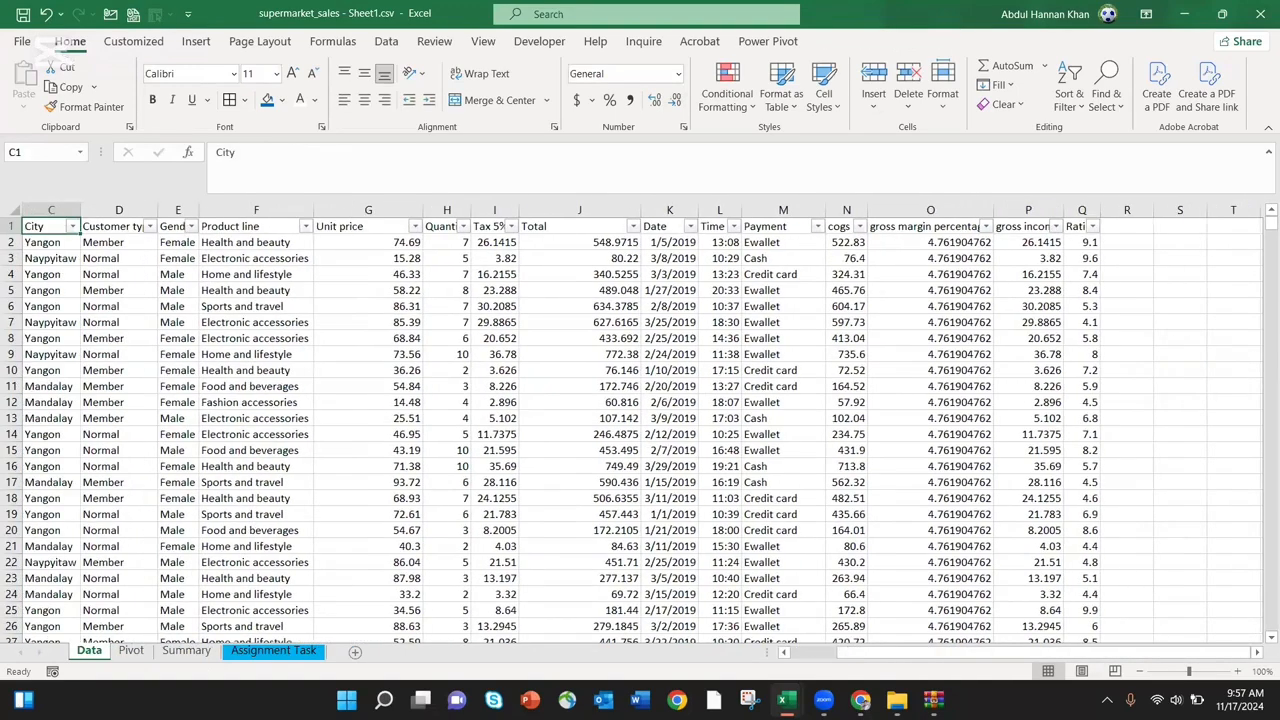
key("Left")
key("Left")
left_click(198, 658)
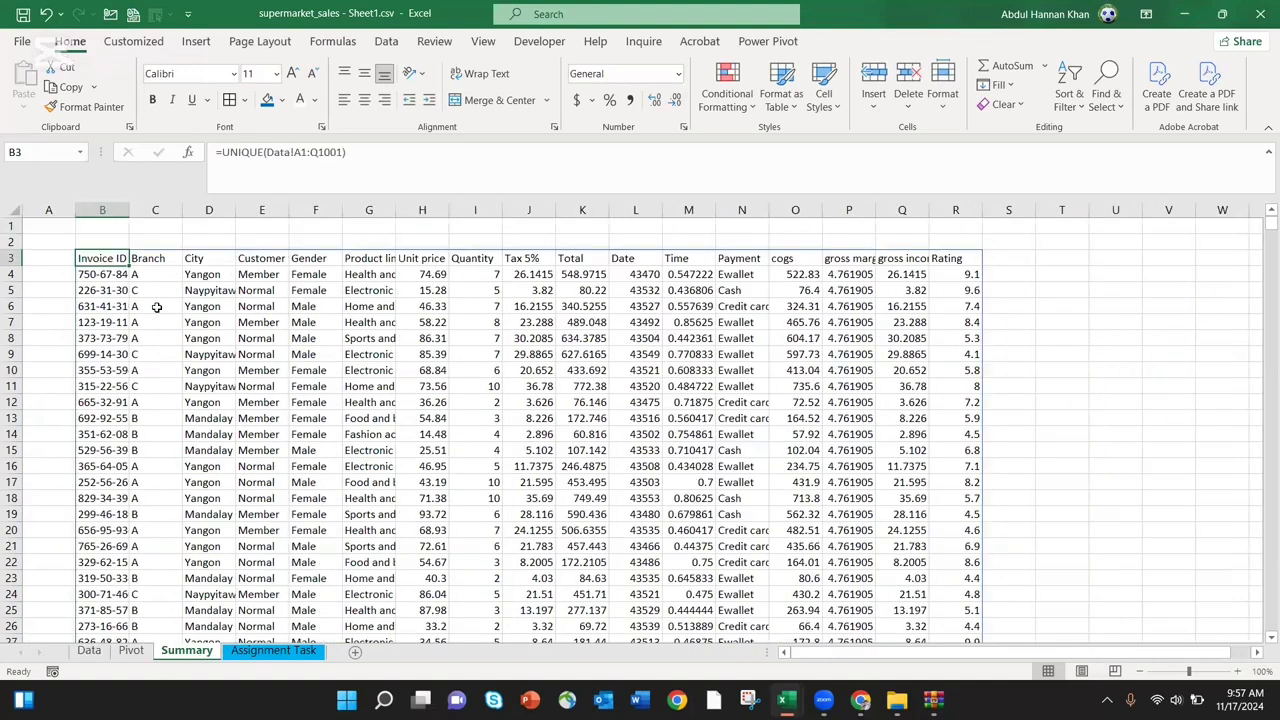
Change the formula in B3 to =UNIQUE(Data!F1:F1001) and widen column B to fit the product line names
left_click(303, 152)
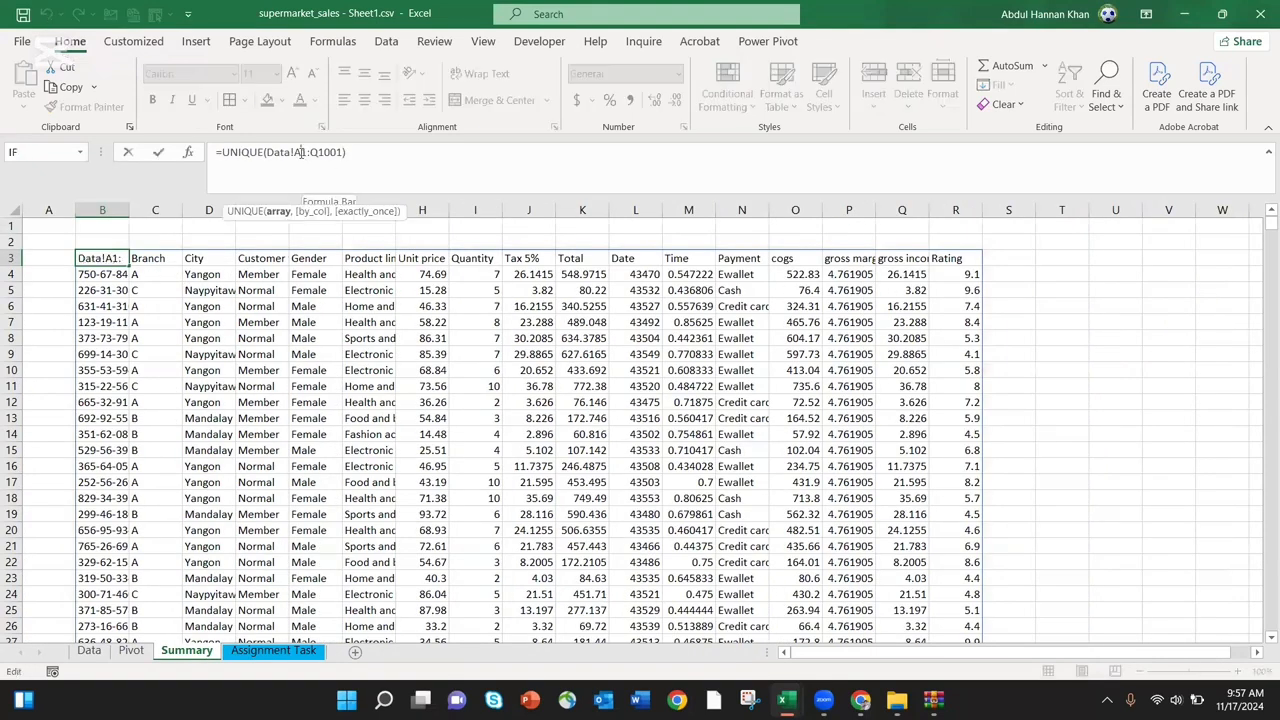
key("BackSpace")
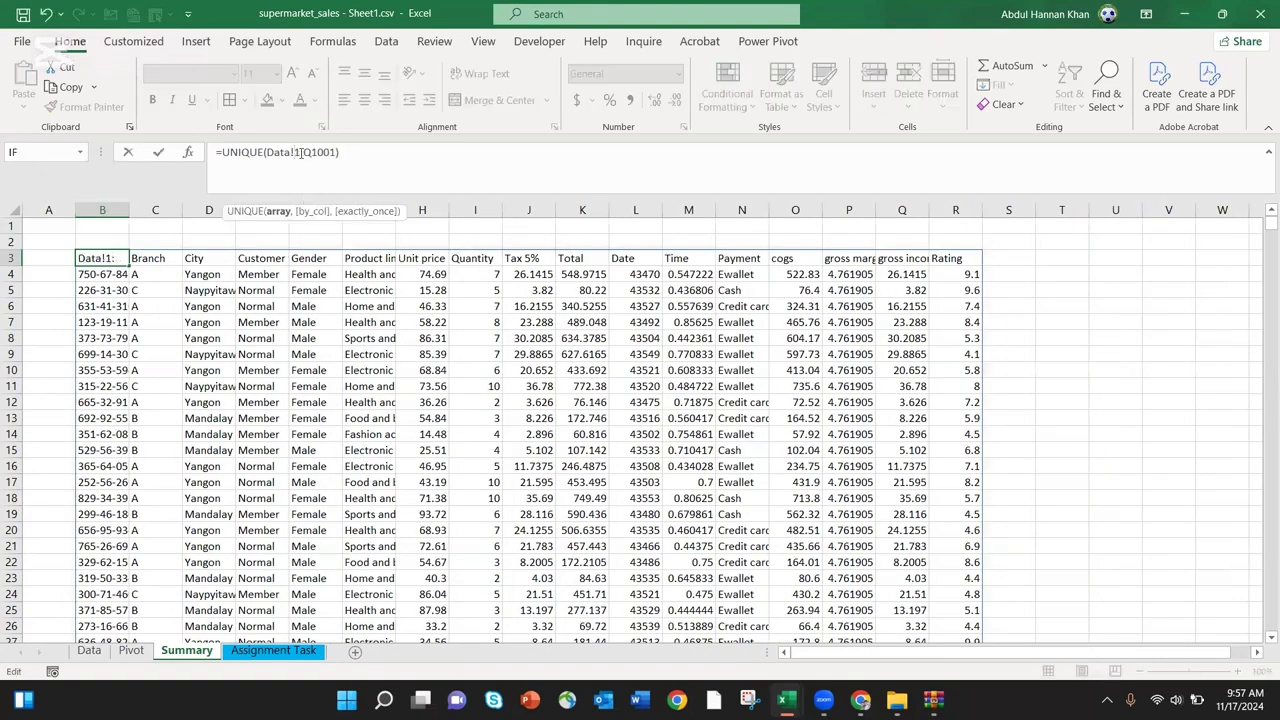
type("F")
left_click(317, 150)
key("BackSpace")
type("F")
key("Return")
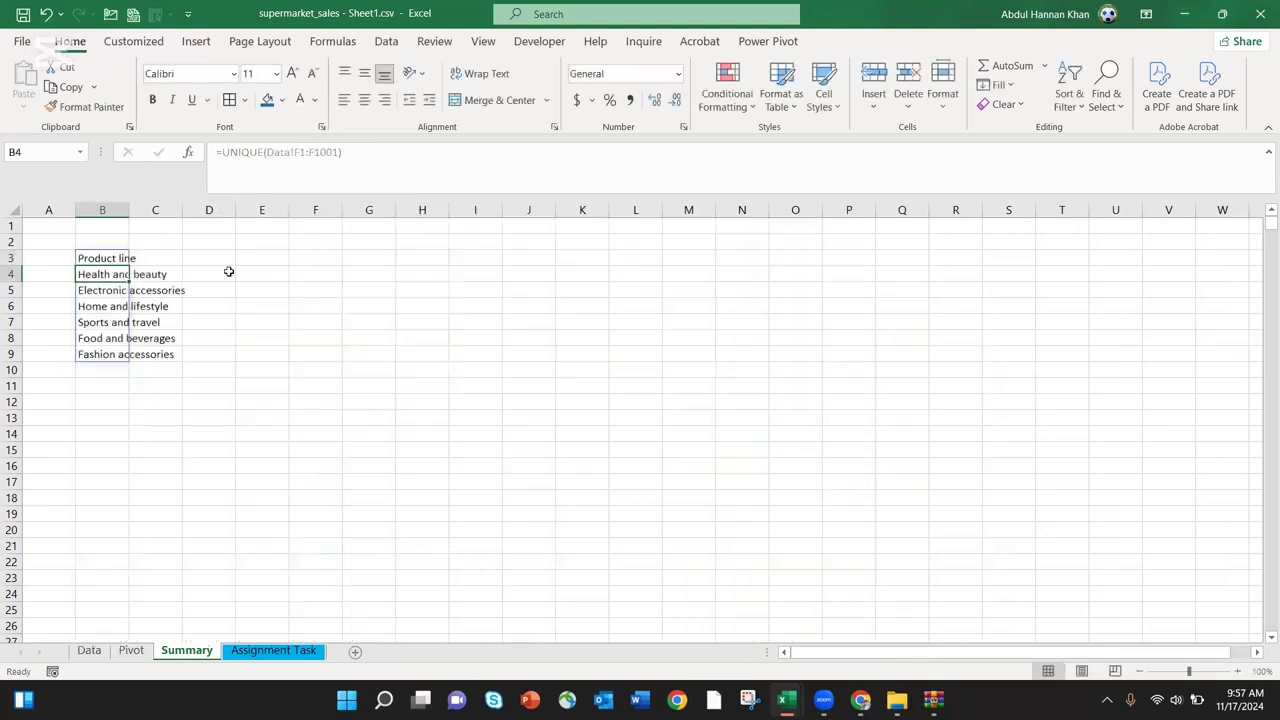
left_click_drag(133, 204, 190, 206)
left_click(262, 276)
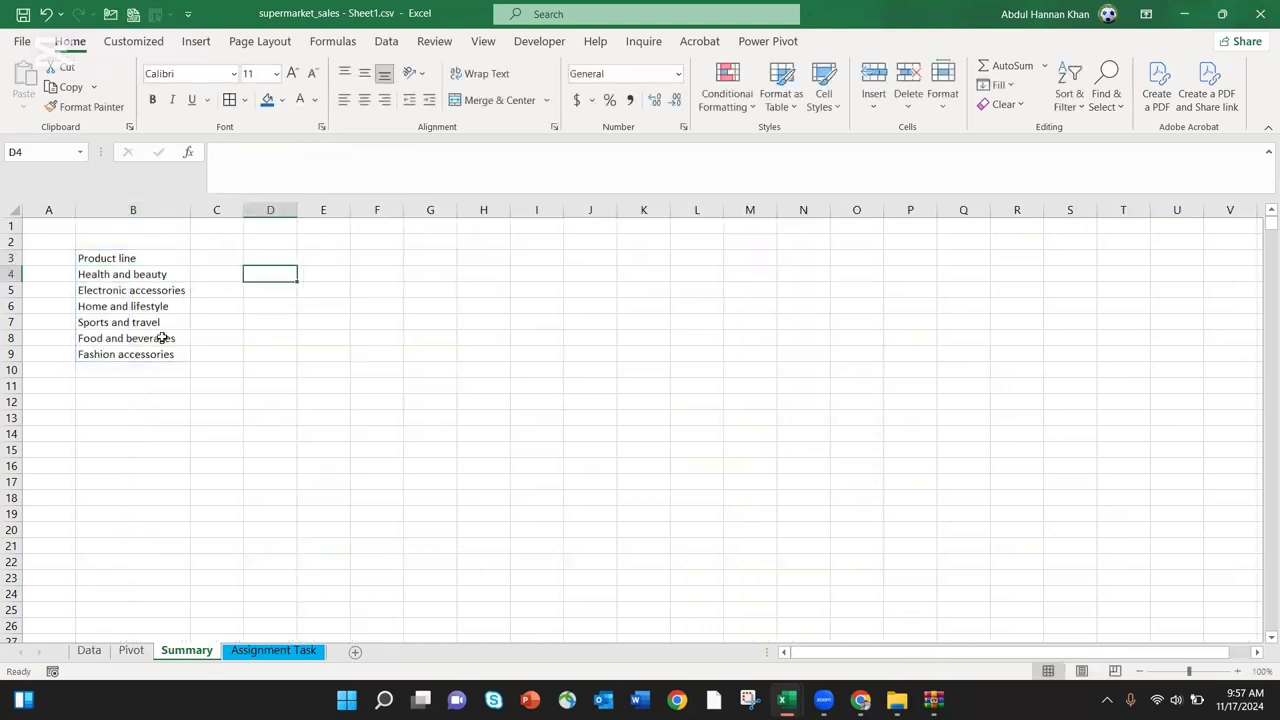
left_click(148, 262)
key("Right")
key("Right")
key("Down")
key("Down")
key("Down")
key("Down")
key("Down")
key("Down")
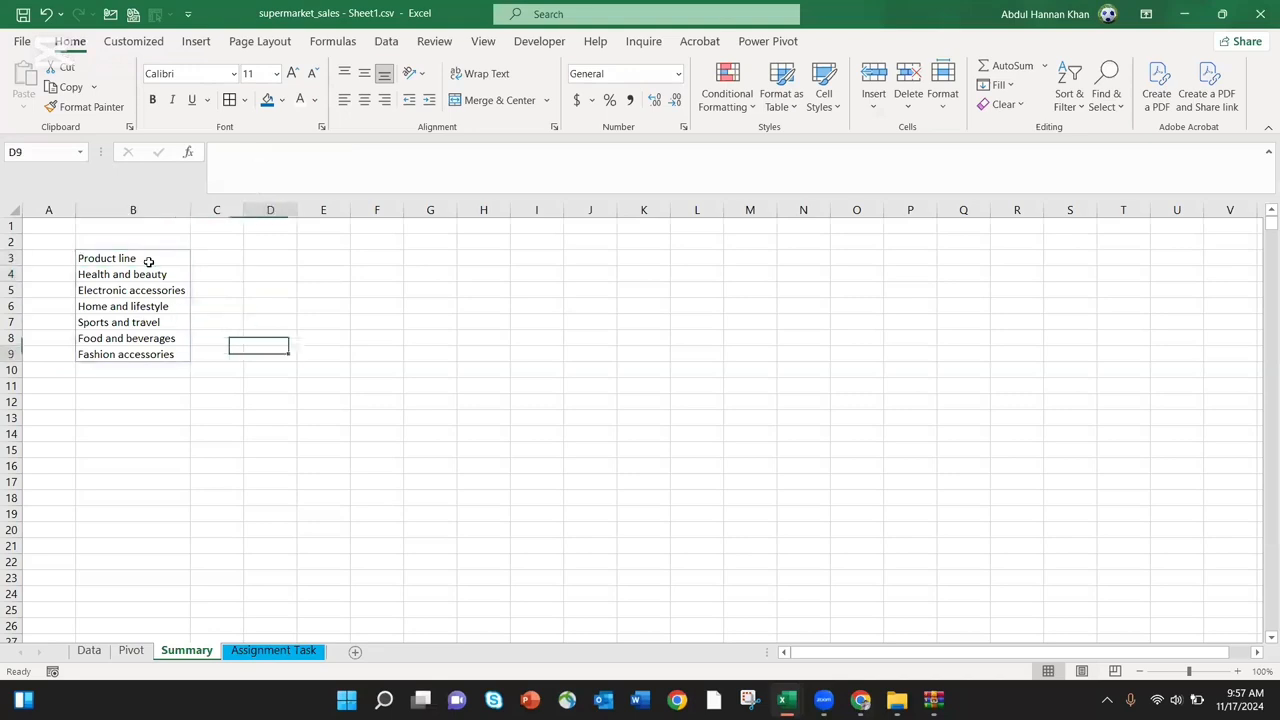
Compare the Summary product line list with the pivot table's row labels and inspect the UNIQUE formula in B3
left_click(175, 257)
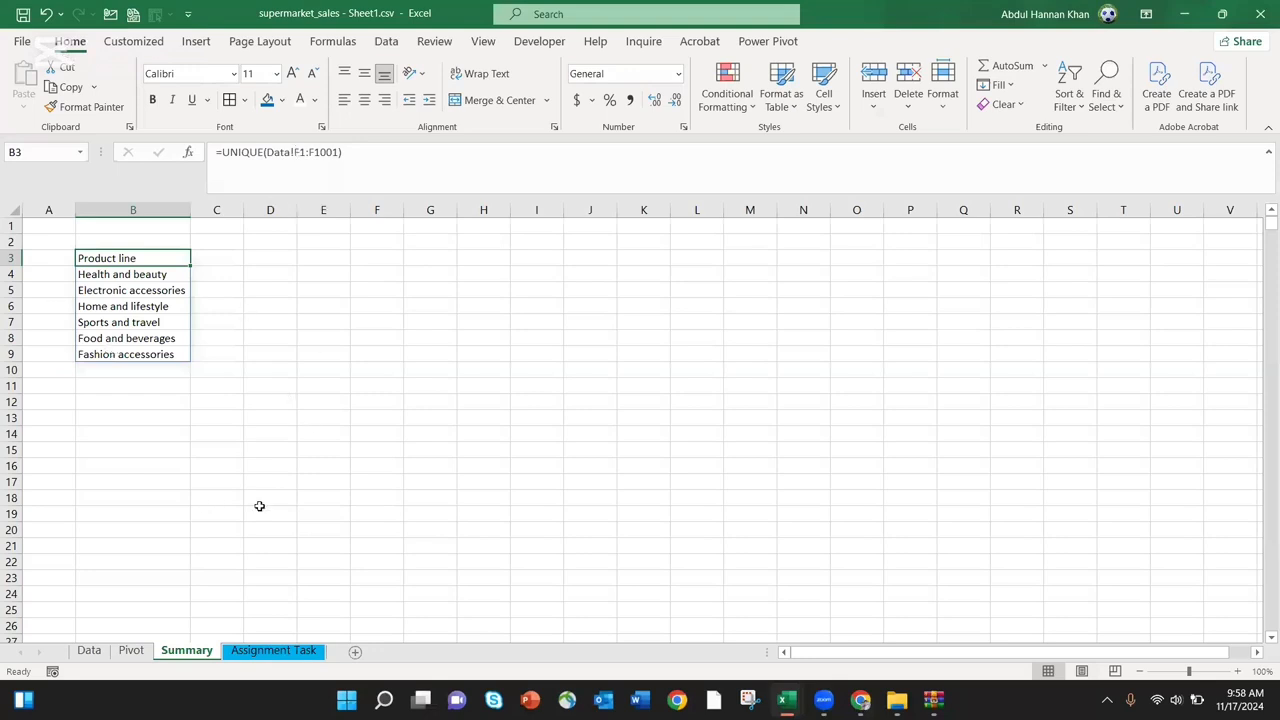
left_click(131, 653)
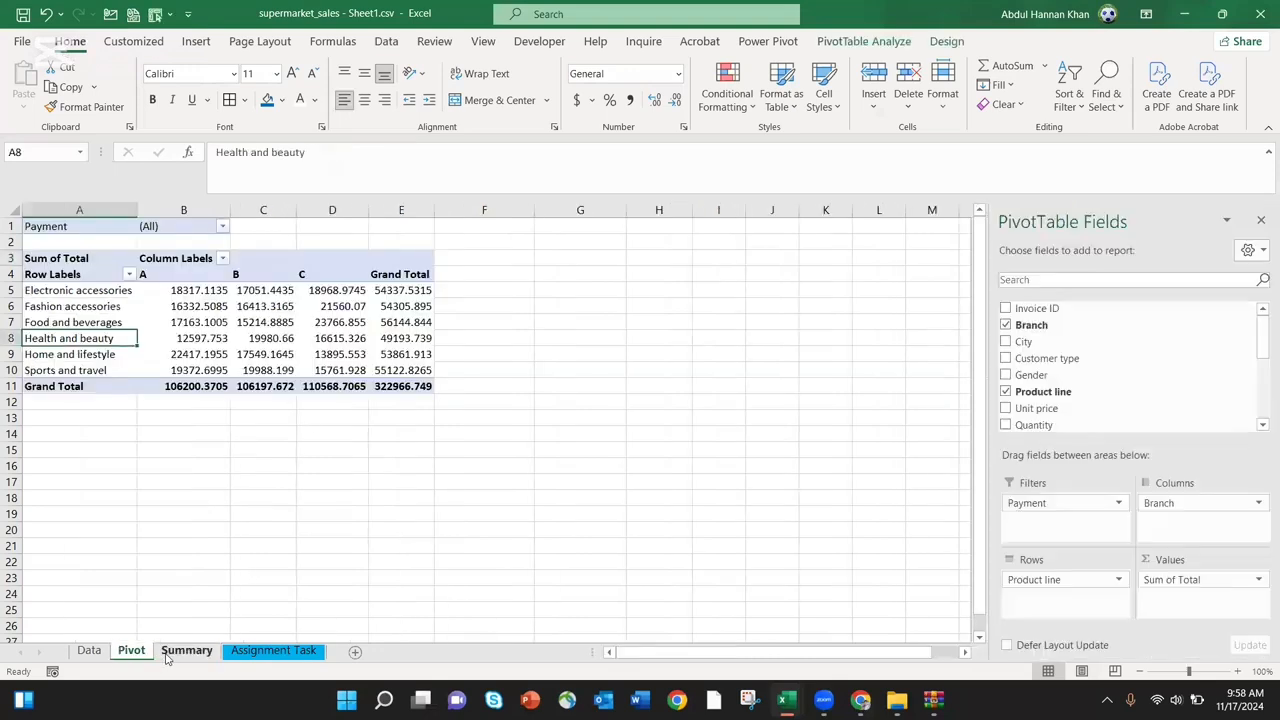
left_click(186, 651)
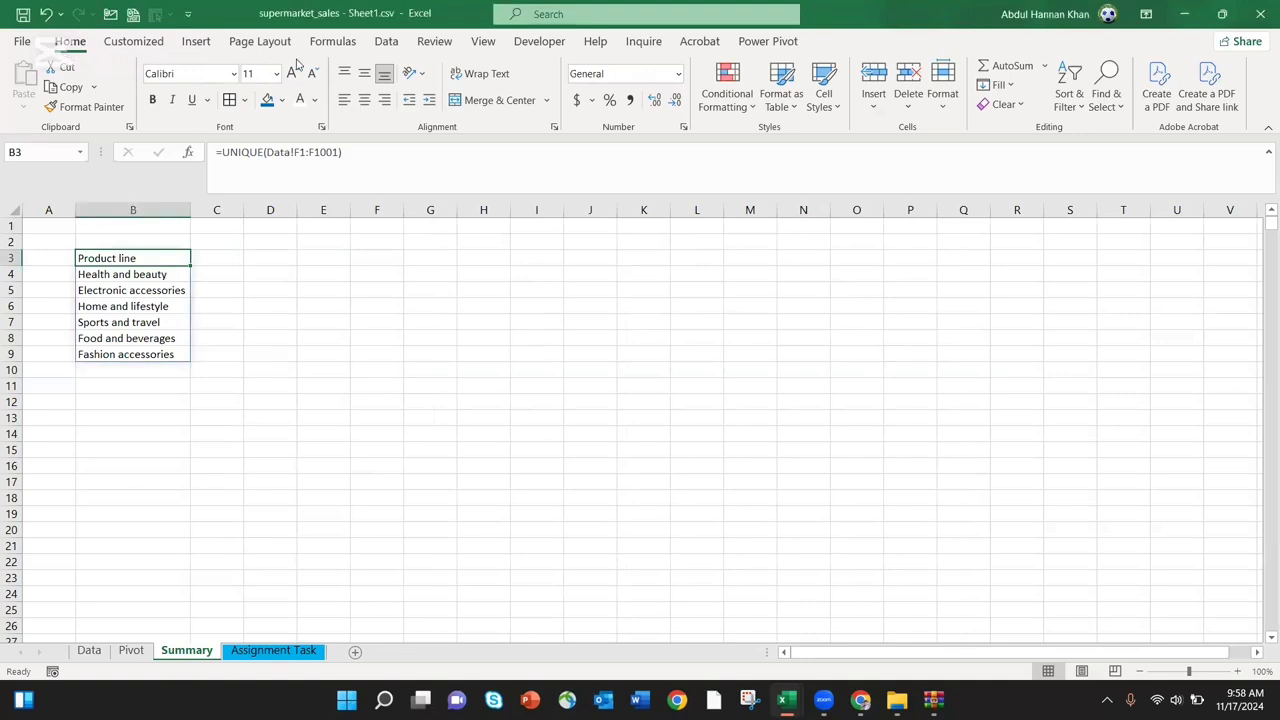
left_click(338, 44)
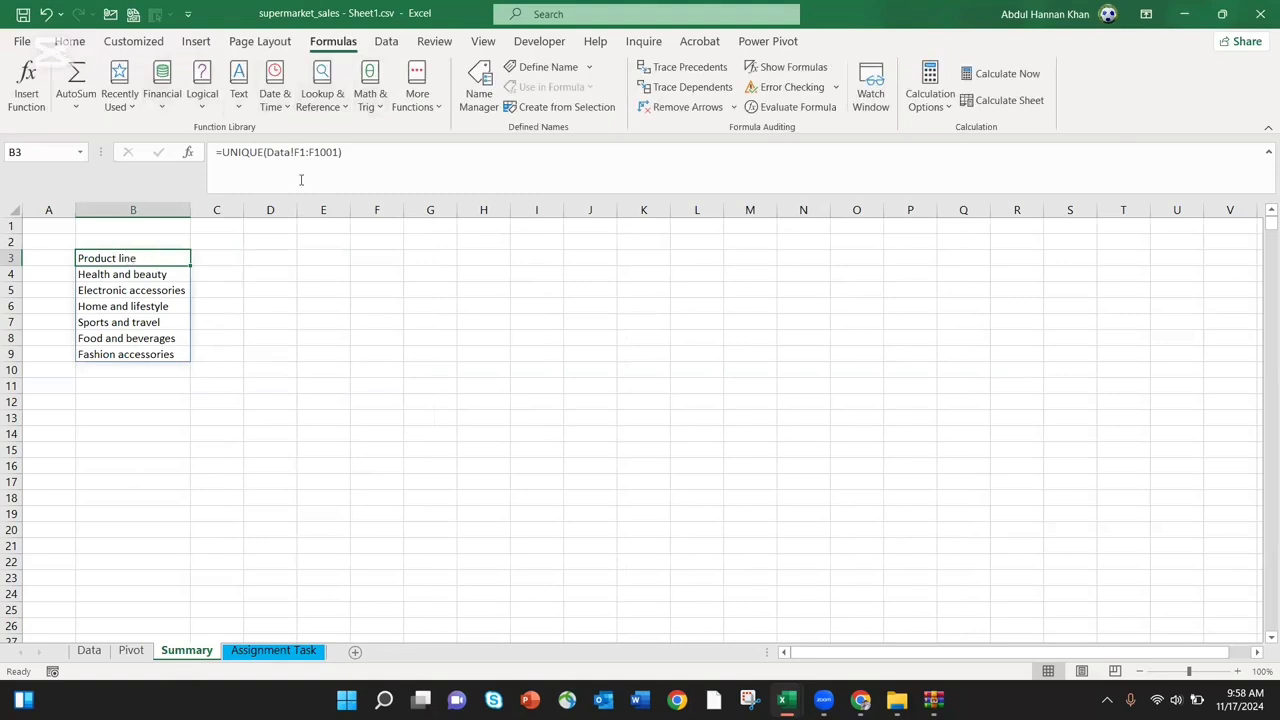
left_click(281, 155)
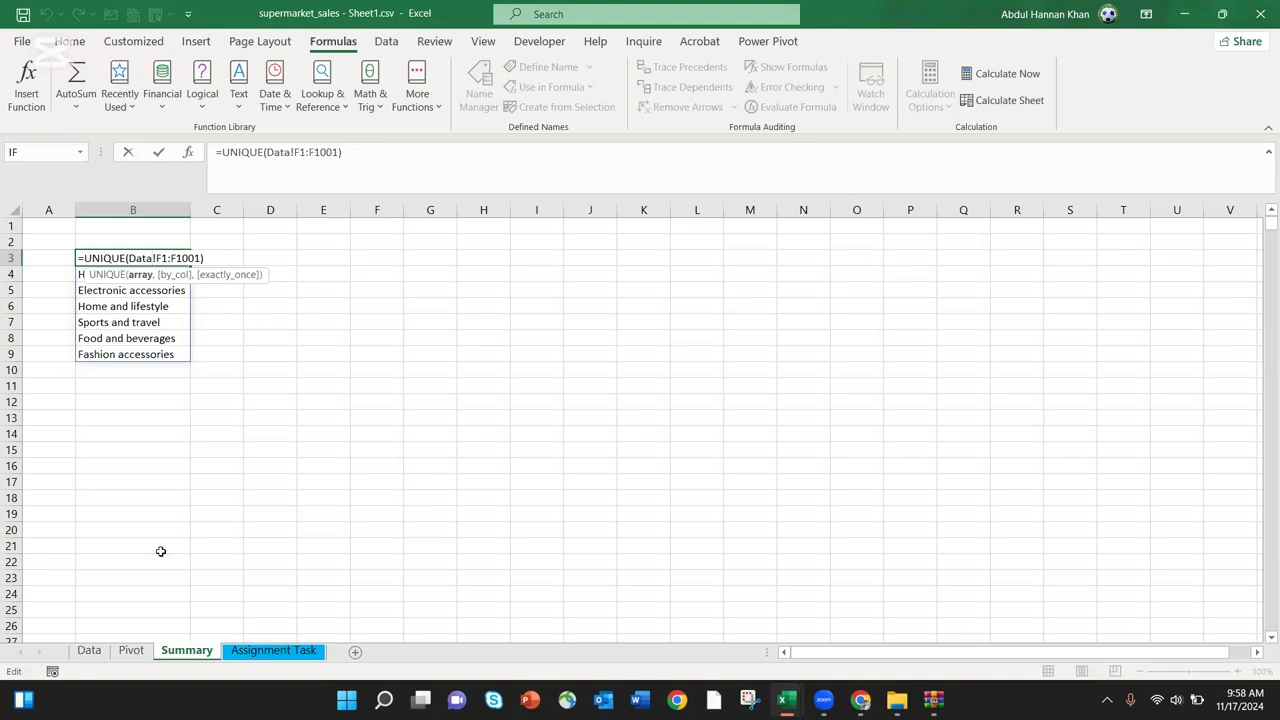
key("ctrl+Return")
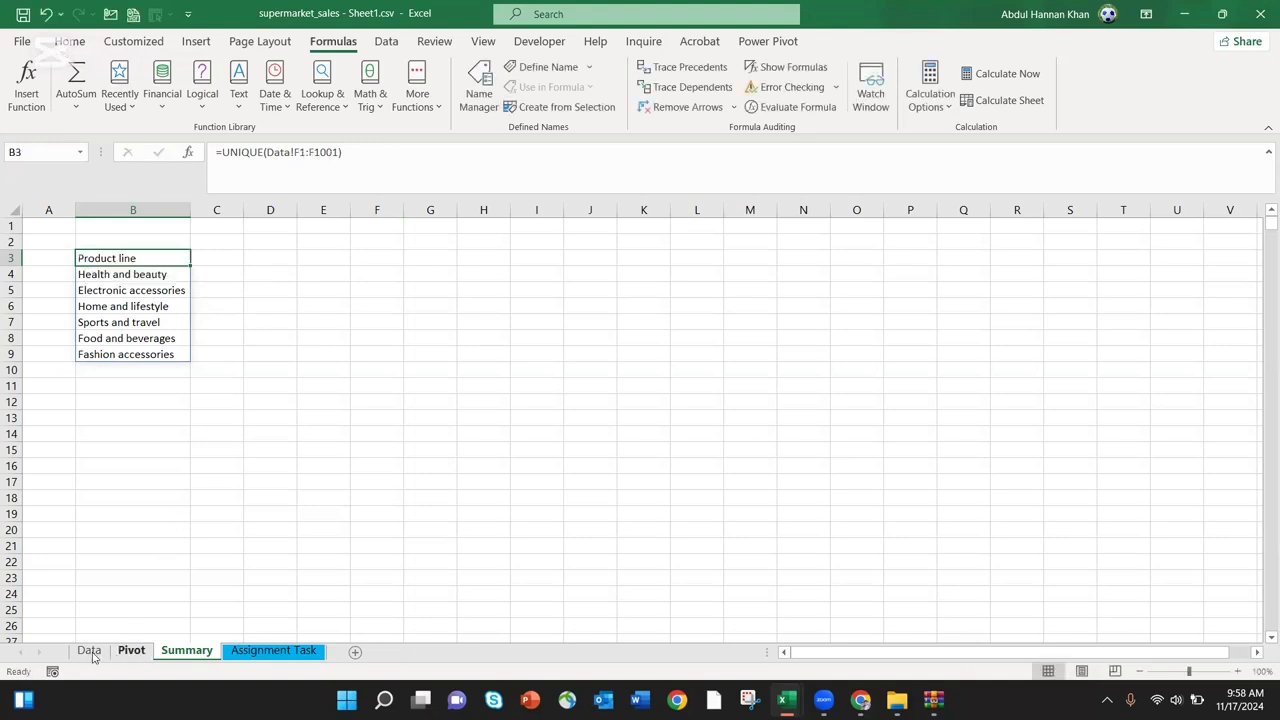
Examine the Product line column on the Data worksheet that the UNIQUE formula reads, and return to the Summary worksheet
key("ctrl+Page_Up")
key("ctrl+Page_Up")
left_click(387, 212)
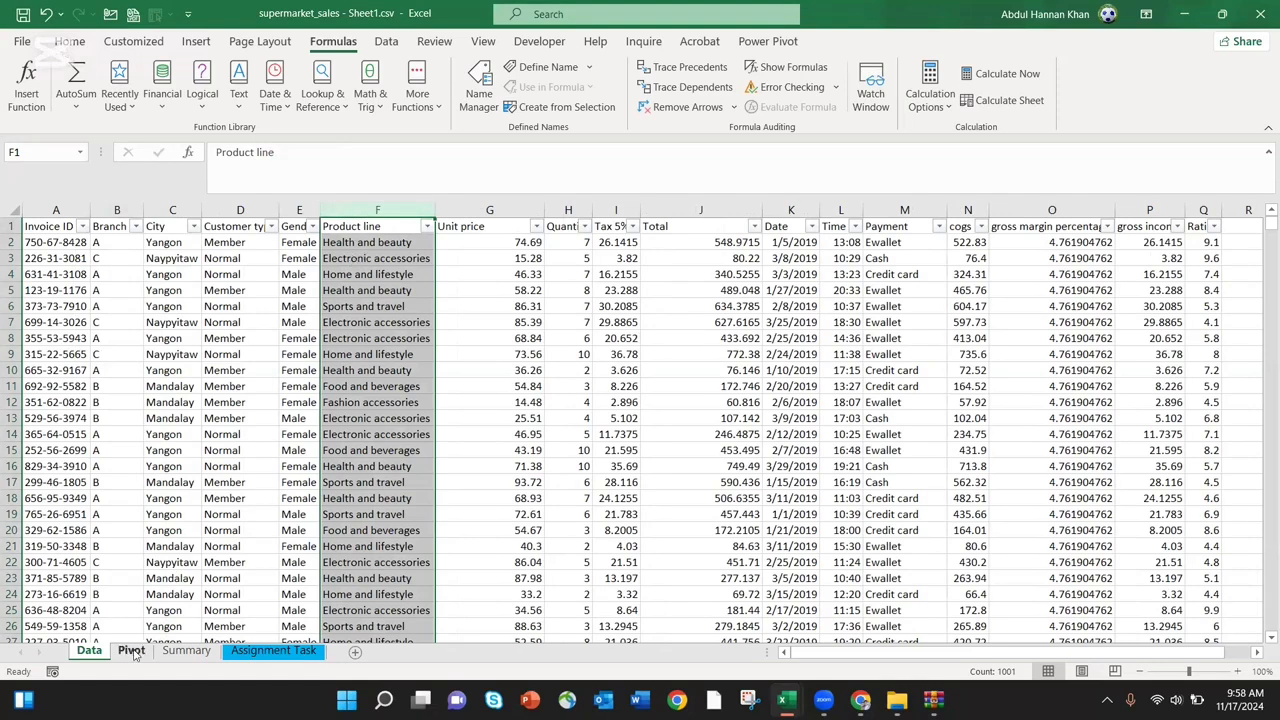
key("ctrl+Page_Down")
key("ctrl+Page_Down")
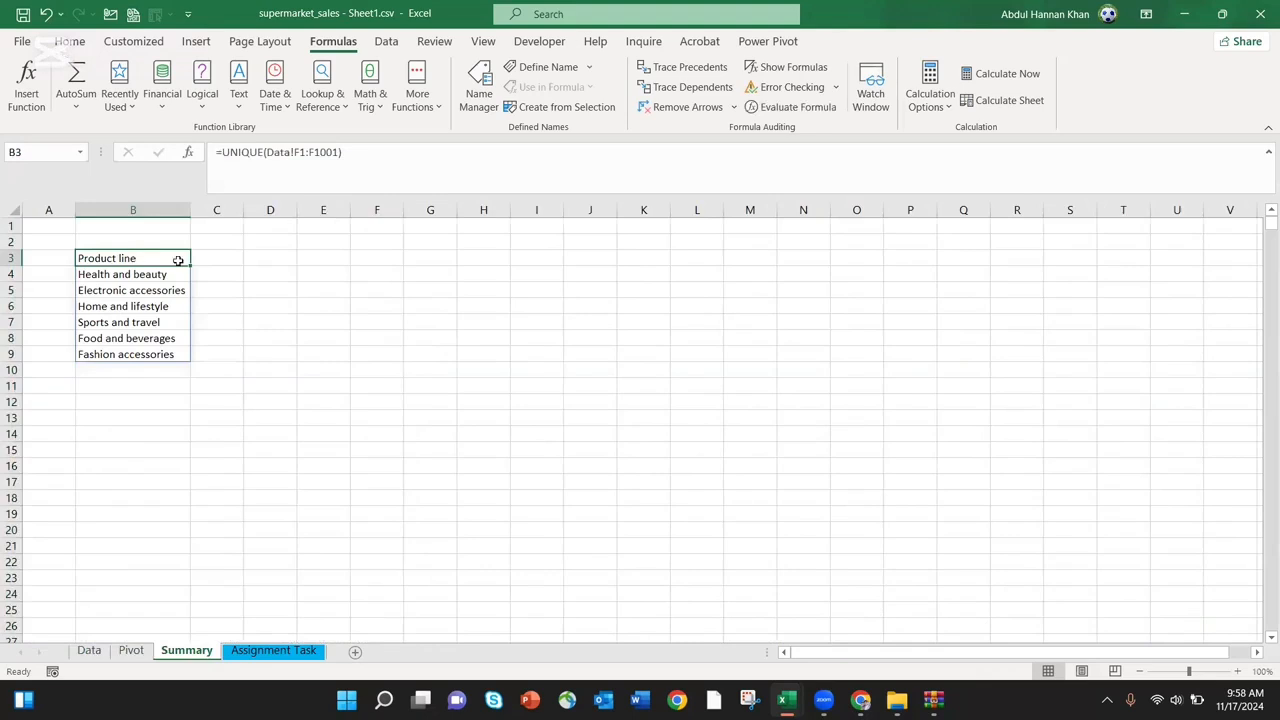
left_click(117, 276)
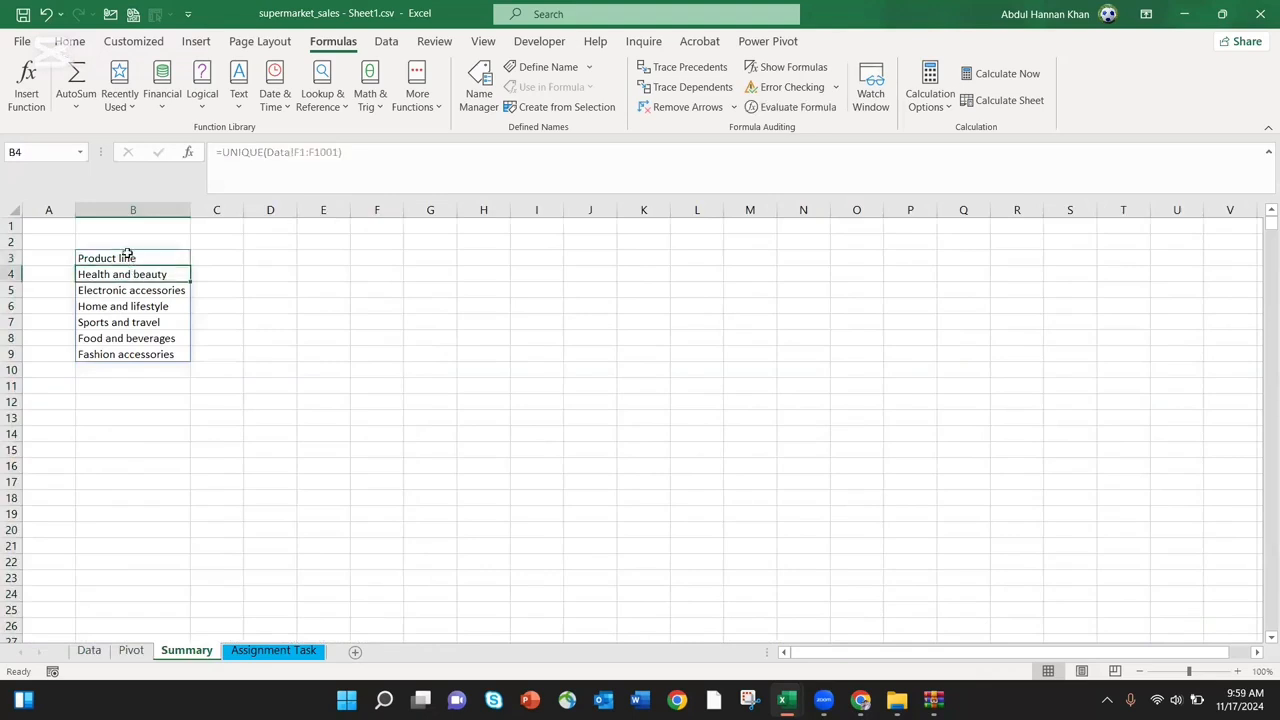
left_click(128, 256)
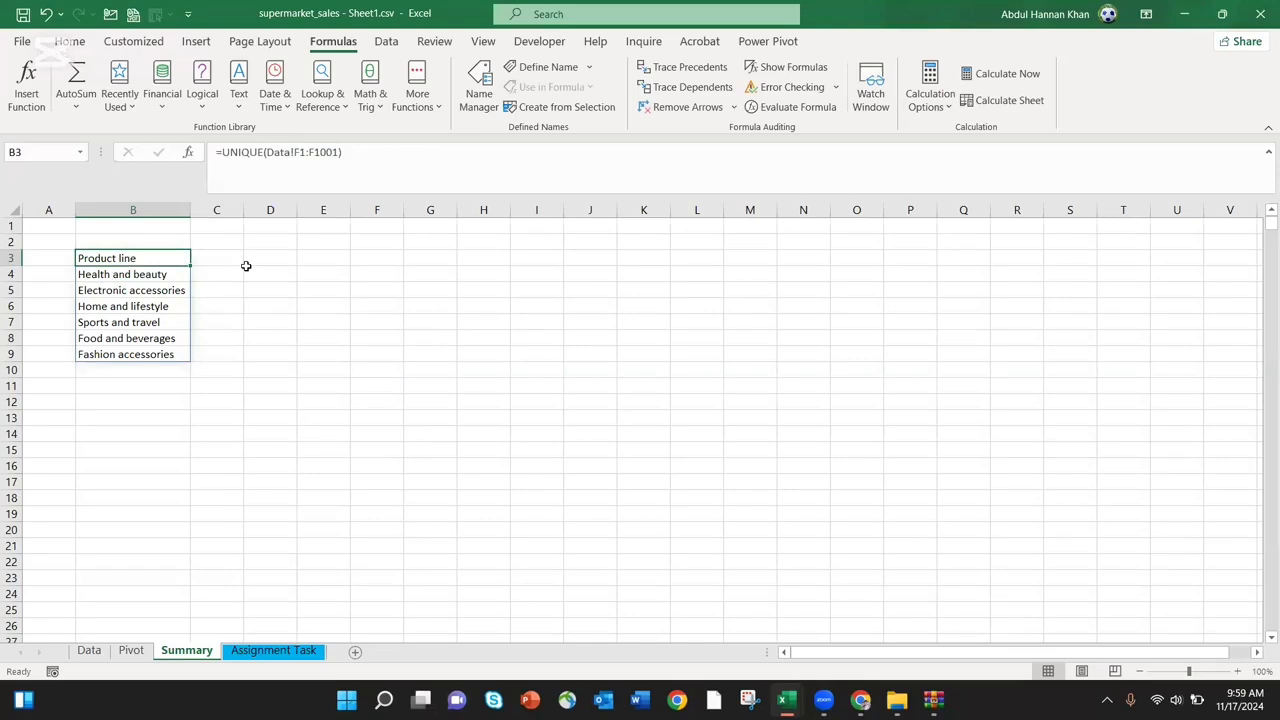
left_click(89, 650, "ctrl")
key("ctrl+bracketleft")
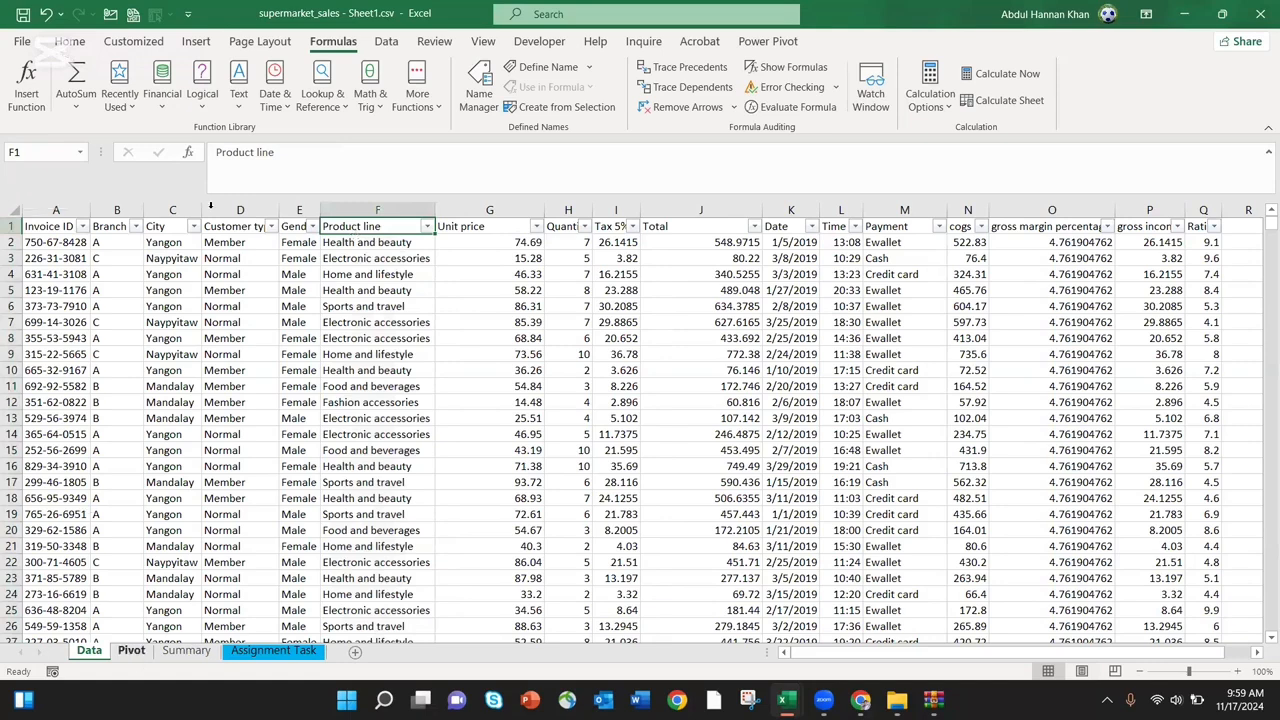
left_click(131, 650)
left_click(188, 649)
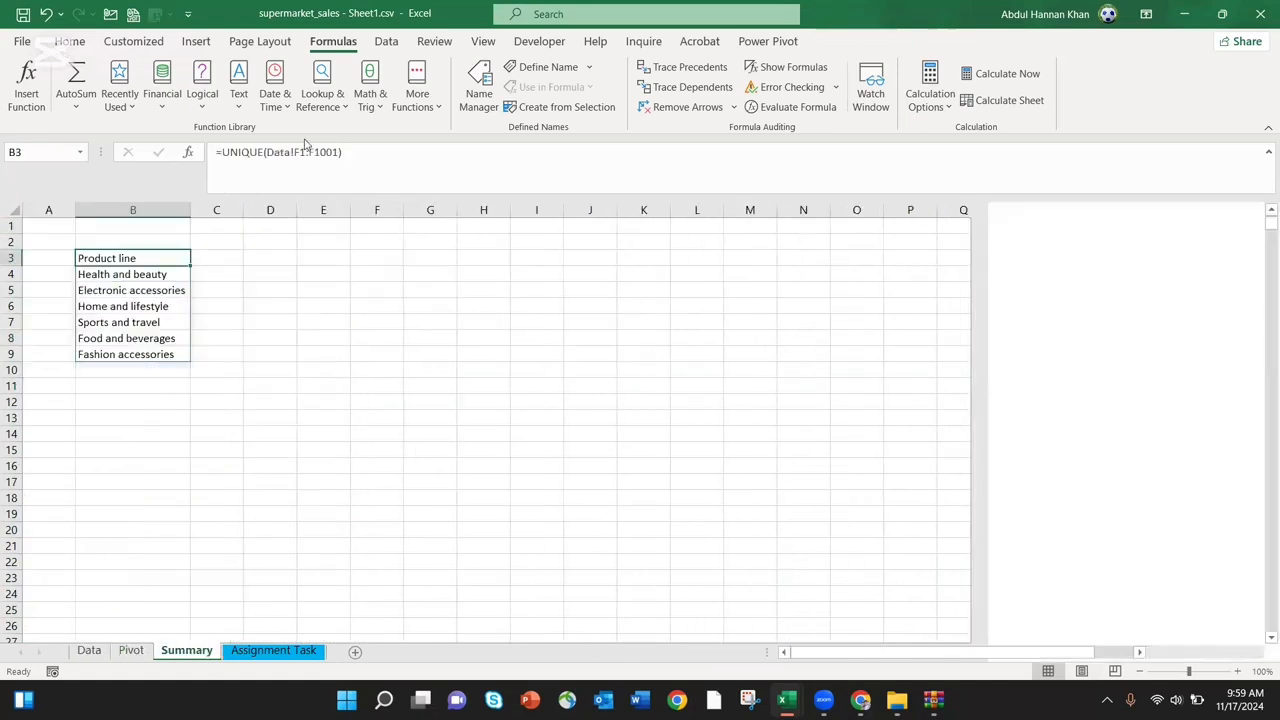
Change the formula in B3 to =UNIQUE(Data!F2:F1001) to leave out the source header row
left_click(303, 155)
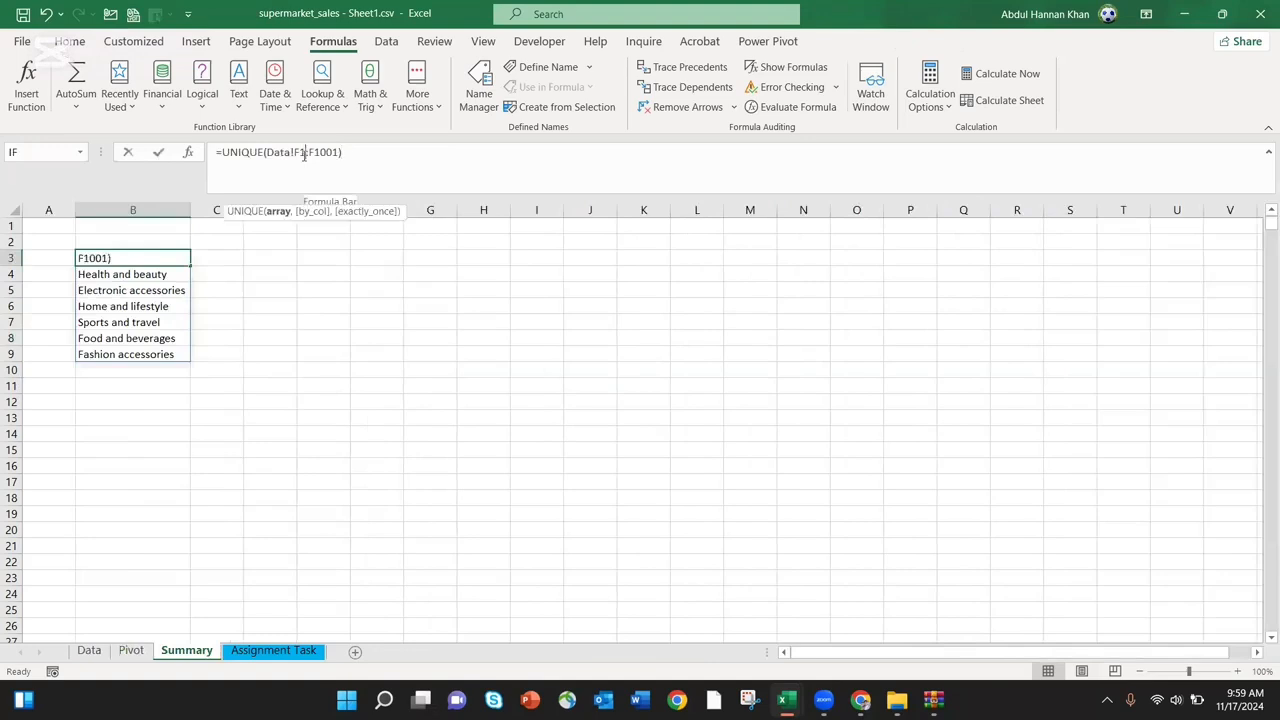
key("BackSpace")
type("2")
key("Return")
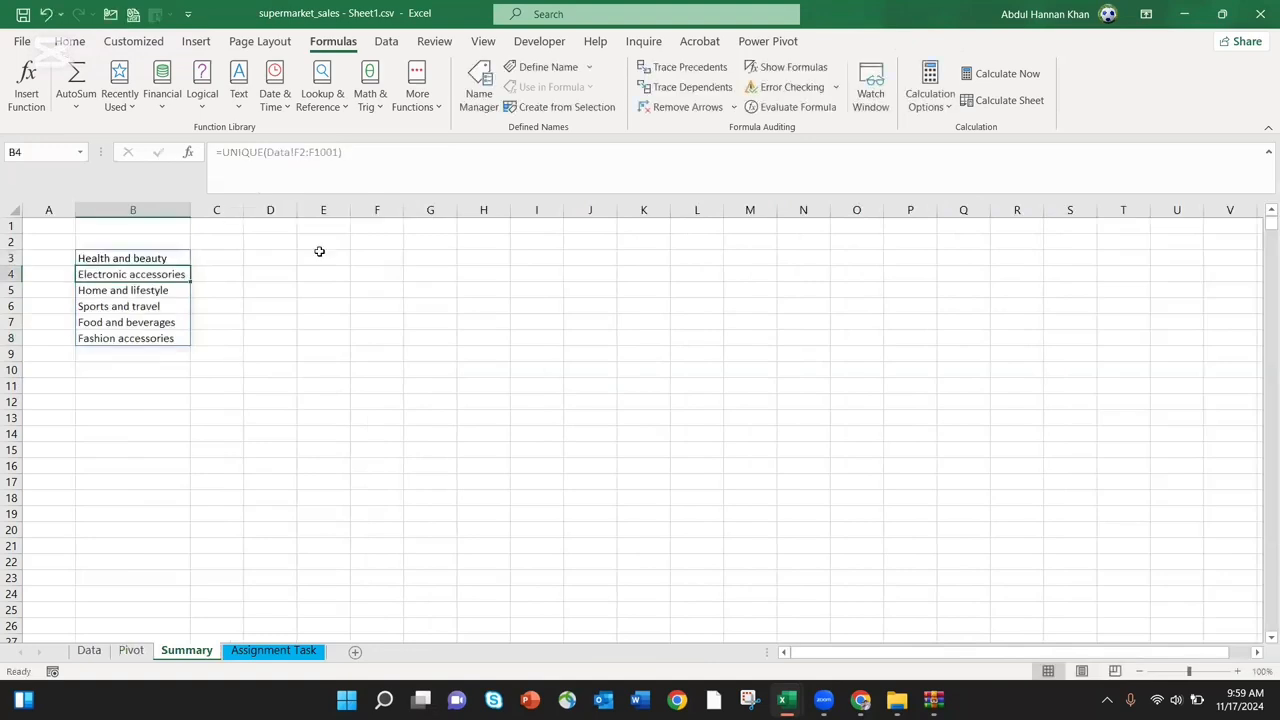
left_click(383, 301)
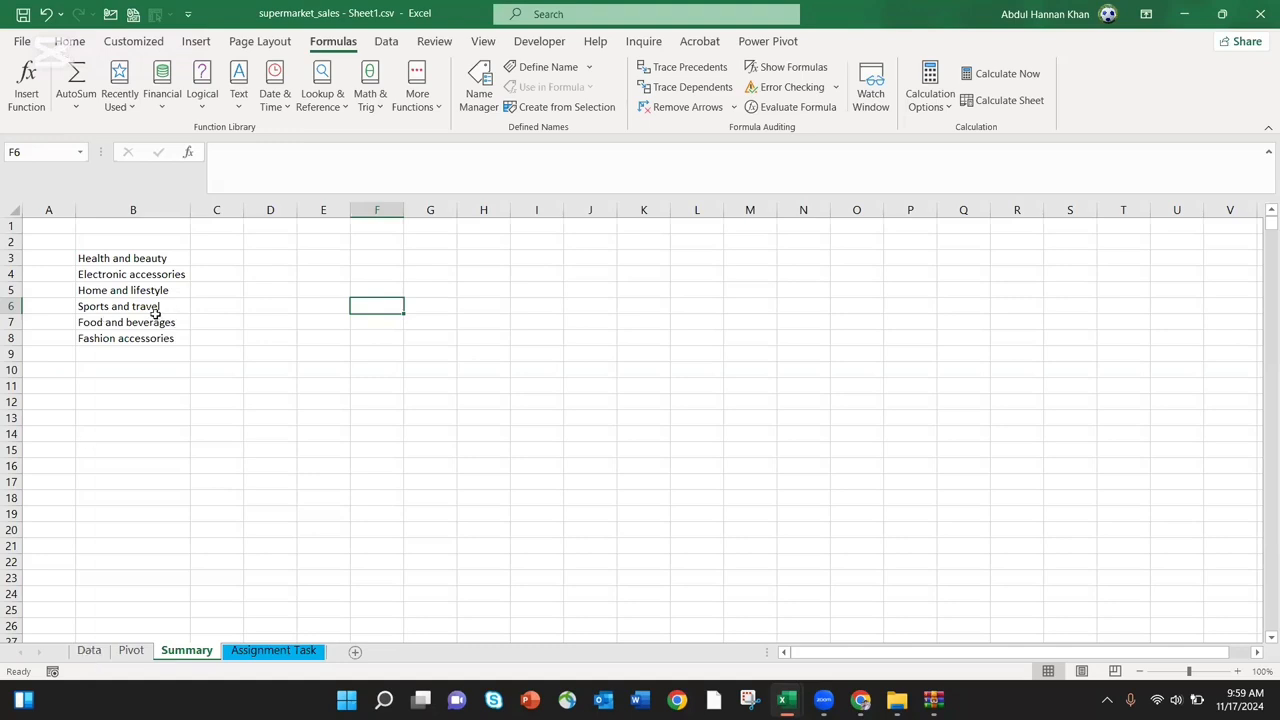
Enter the heading Product Line in cell B2 above the list of unique product lines
left_click(130, 246)
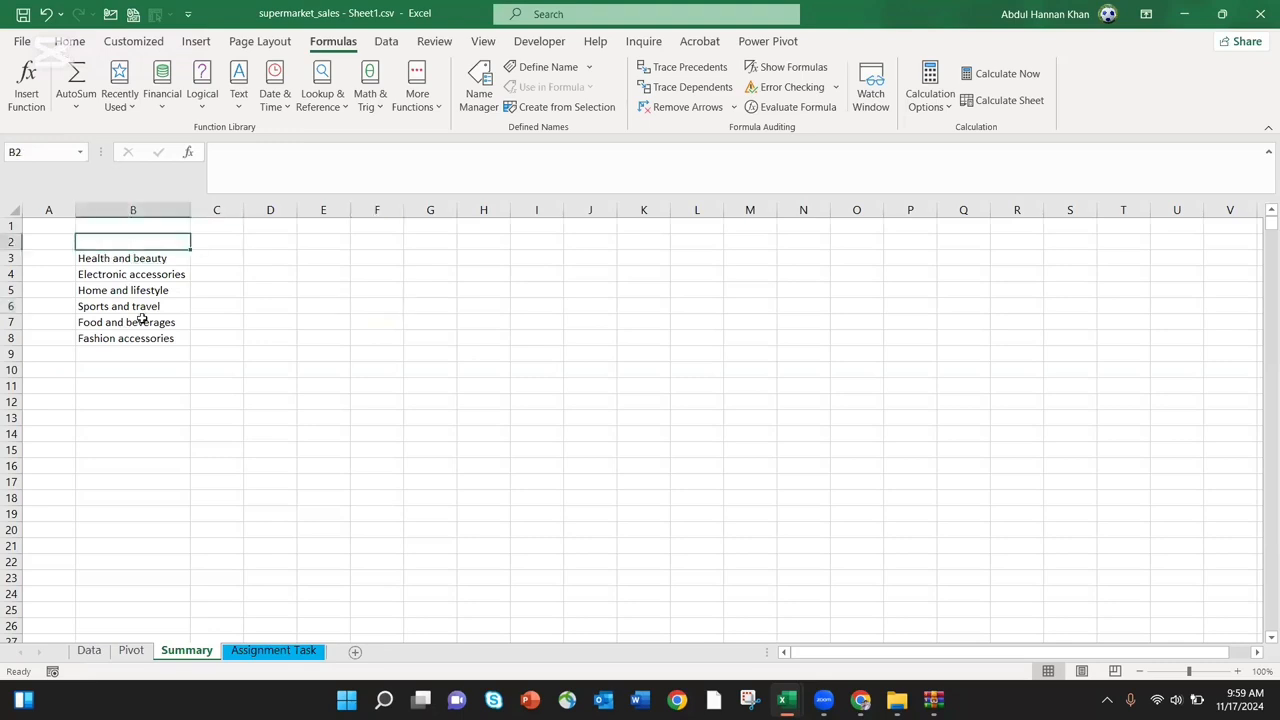
type("Pro")
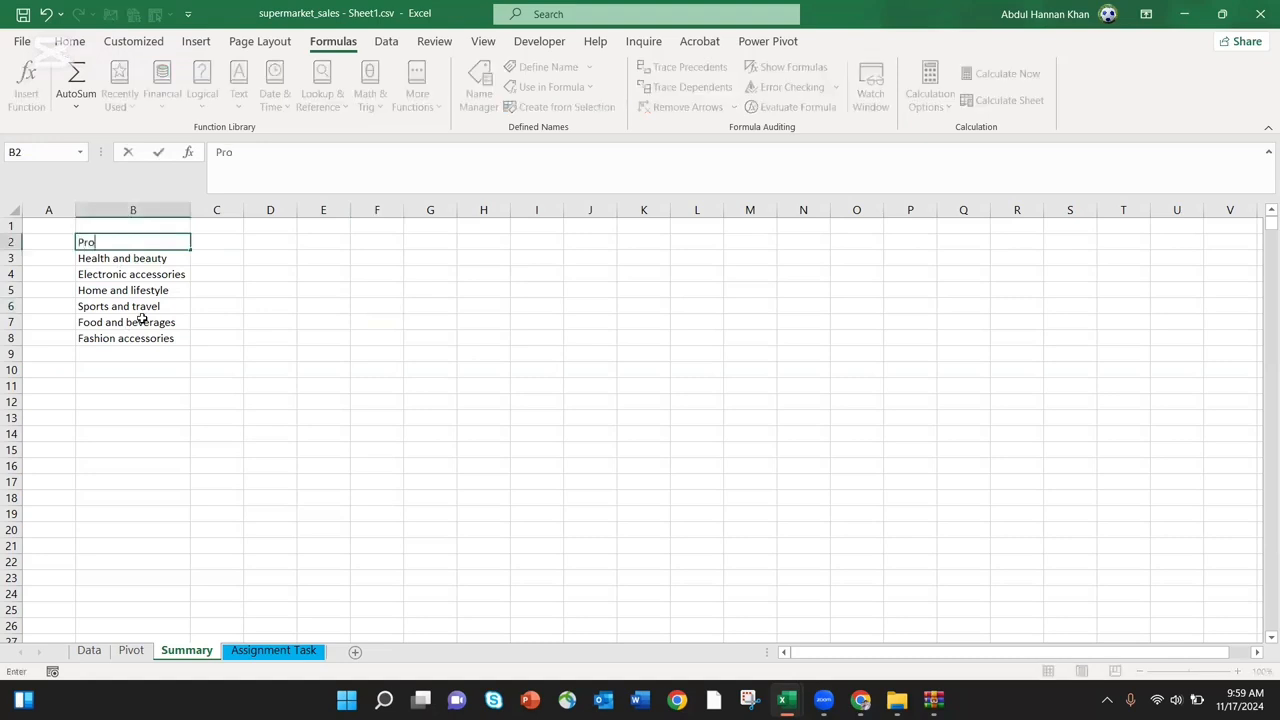
type("duct Line")
key("Return")
key("Up")
key("Right")
key("Left")
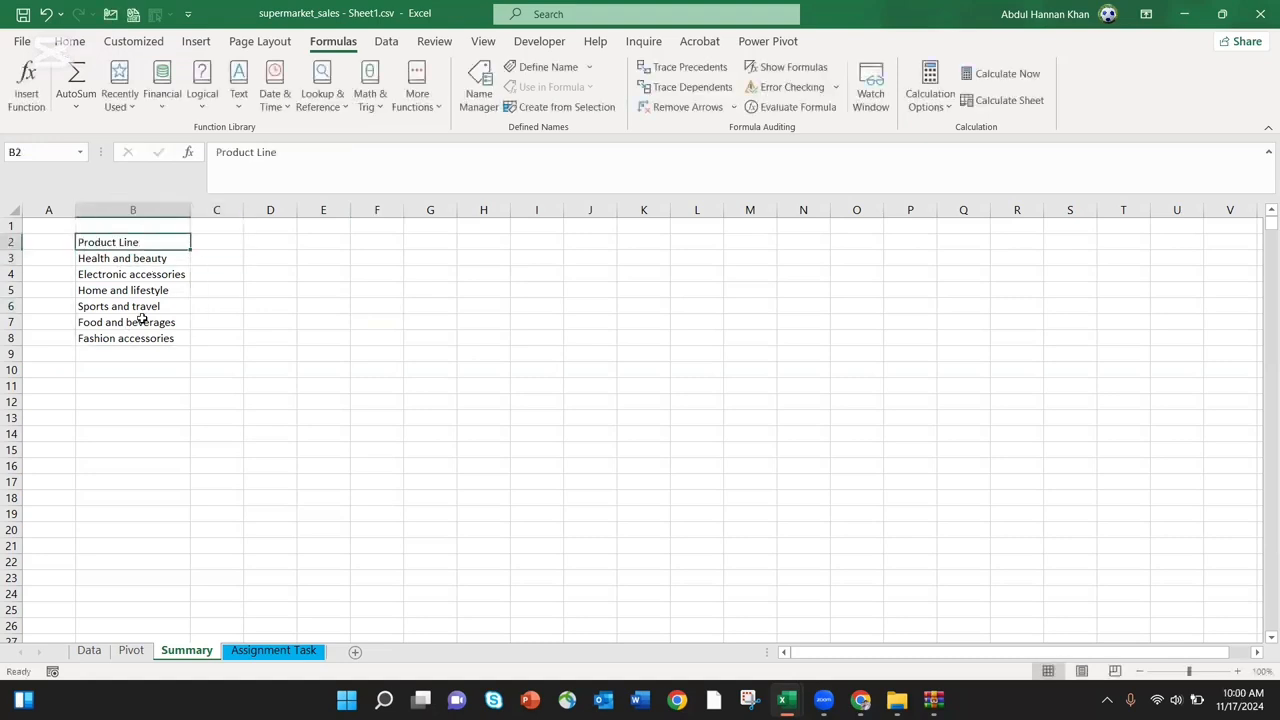
key("Down")
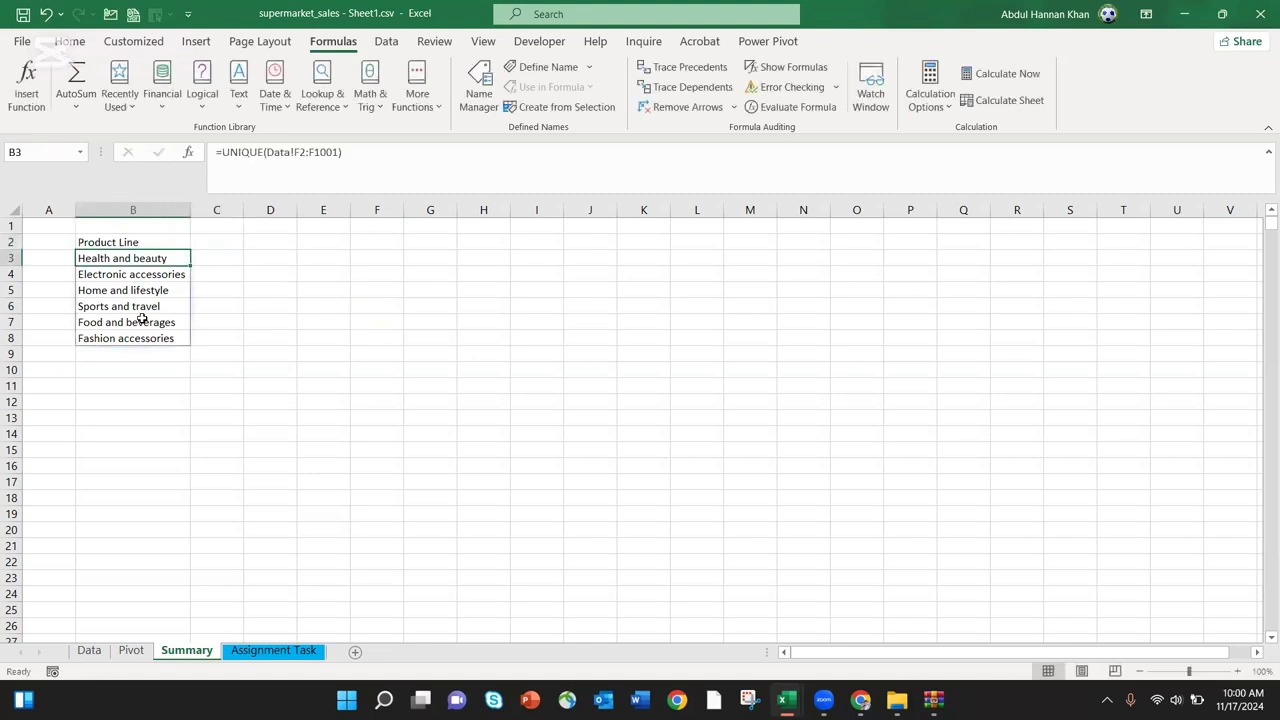
key("Up")
key("Right")
key("Left")
key("Down")
key("Up")
key("Right")
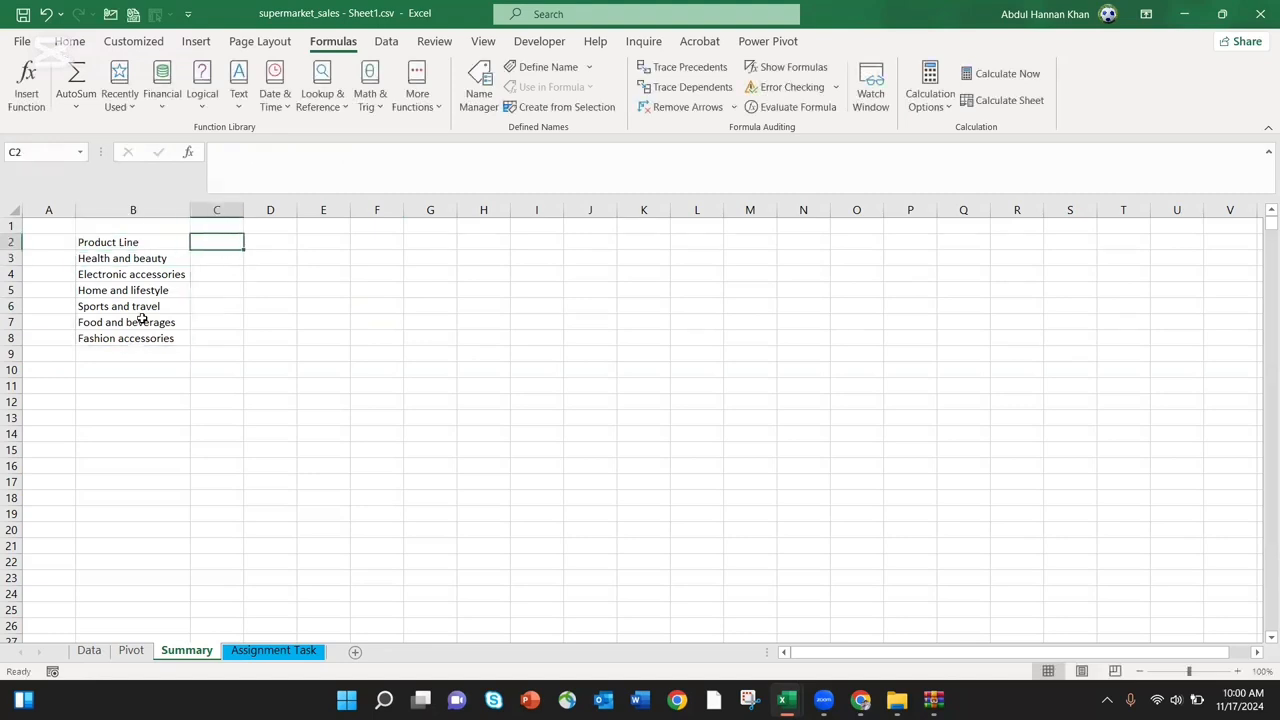
left_click(131, 650)
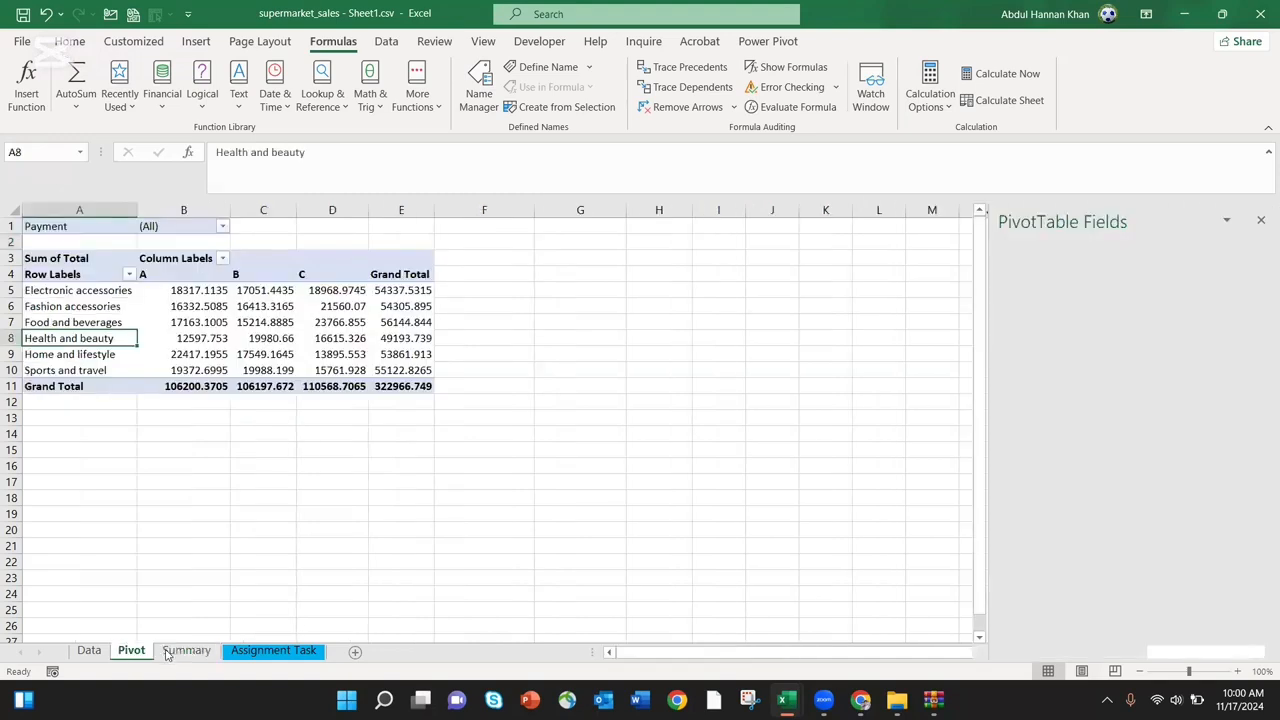
left_click(175, 651)
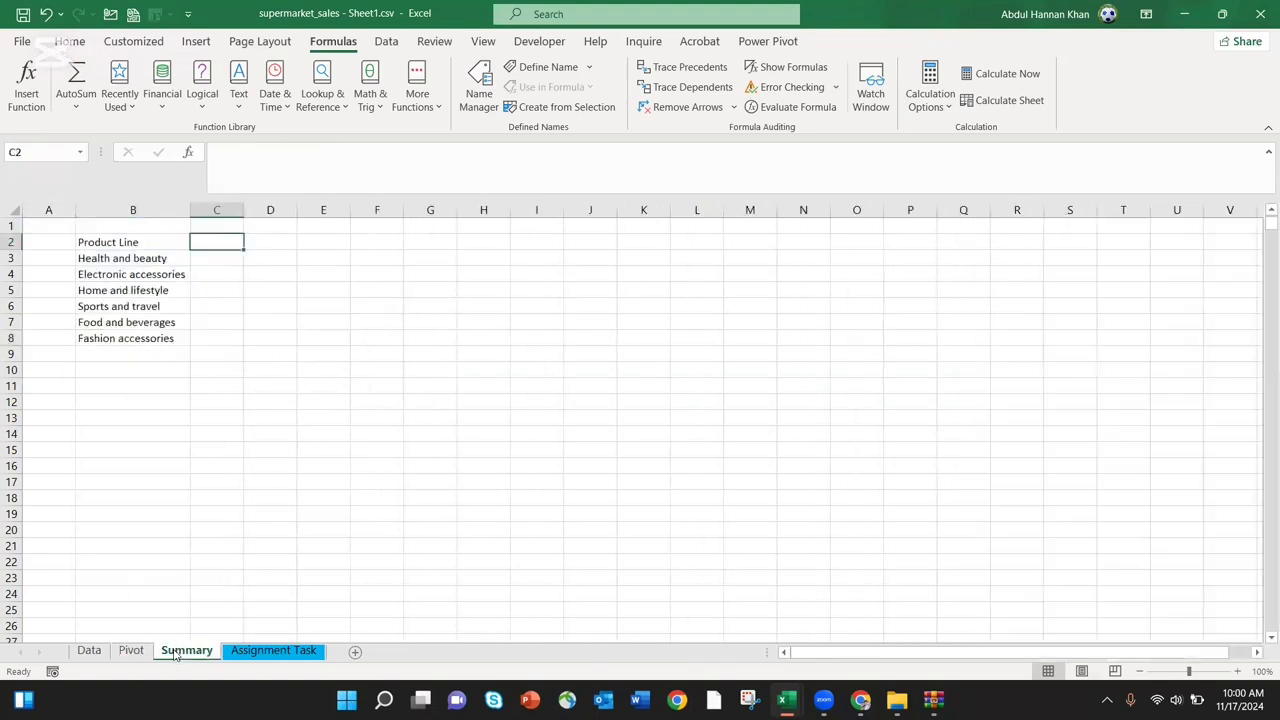
type("A")
key("BackSpace")
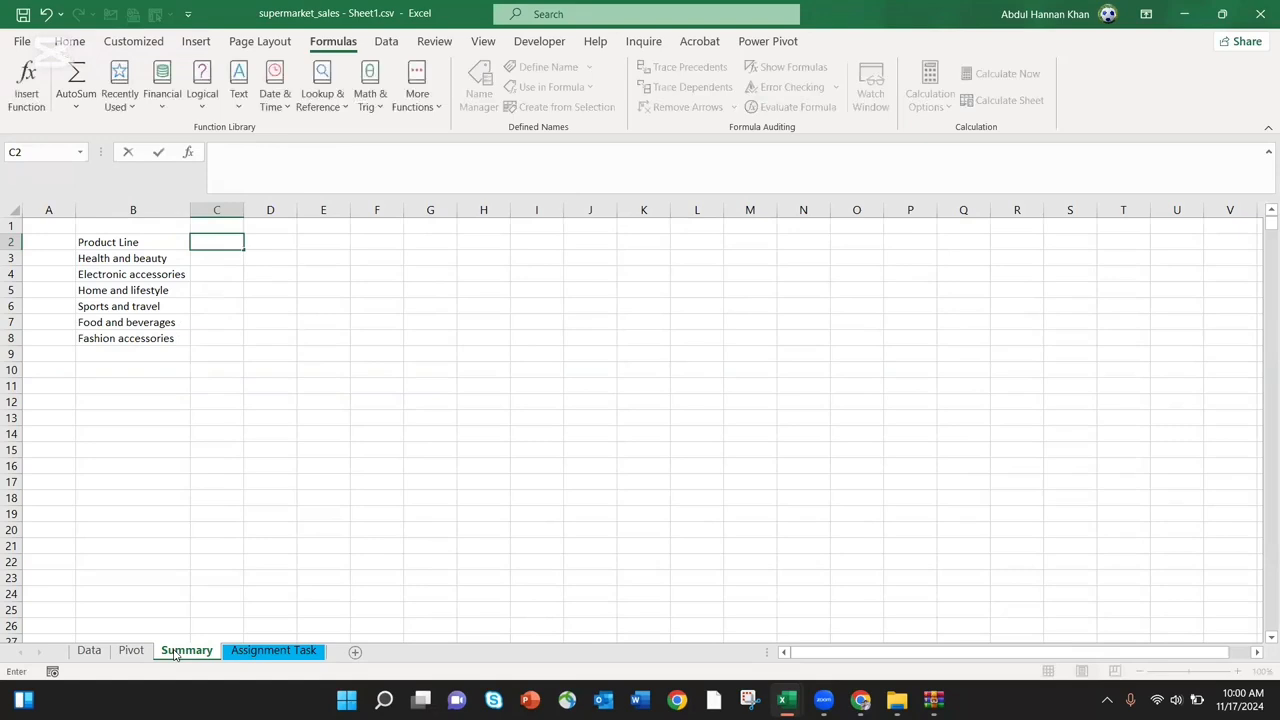
key("Escape")
key("Right")
key("Right")
key("Right")
key("Right")
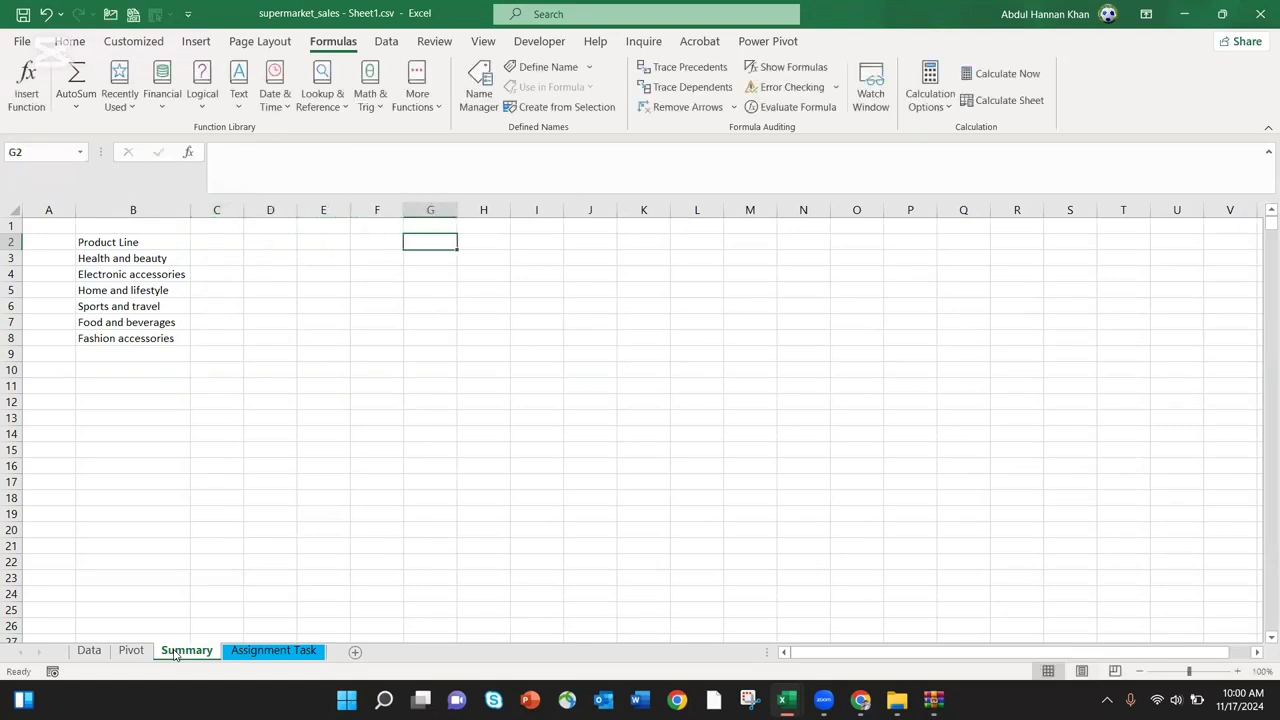
key("Left")
key("Left")
key("Left")
key("Left")
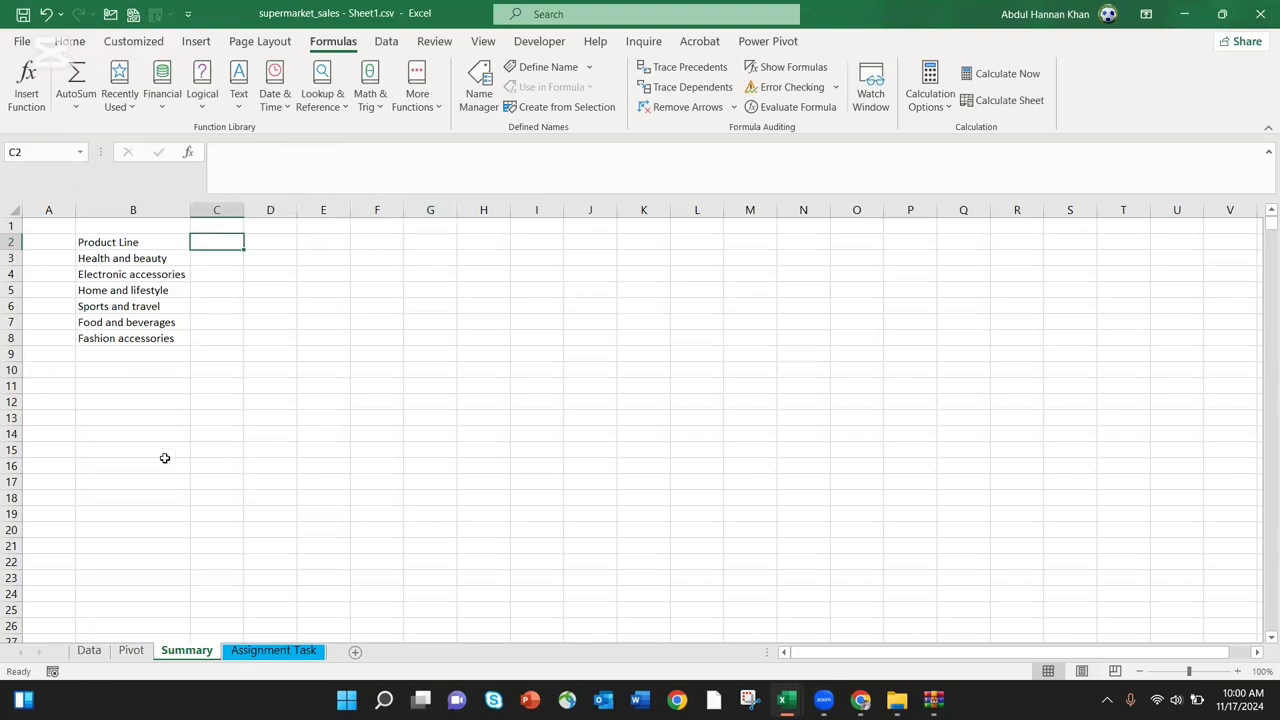
left_click(121, 338)
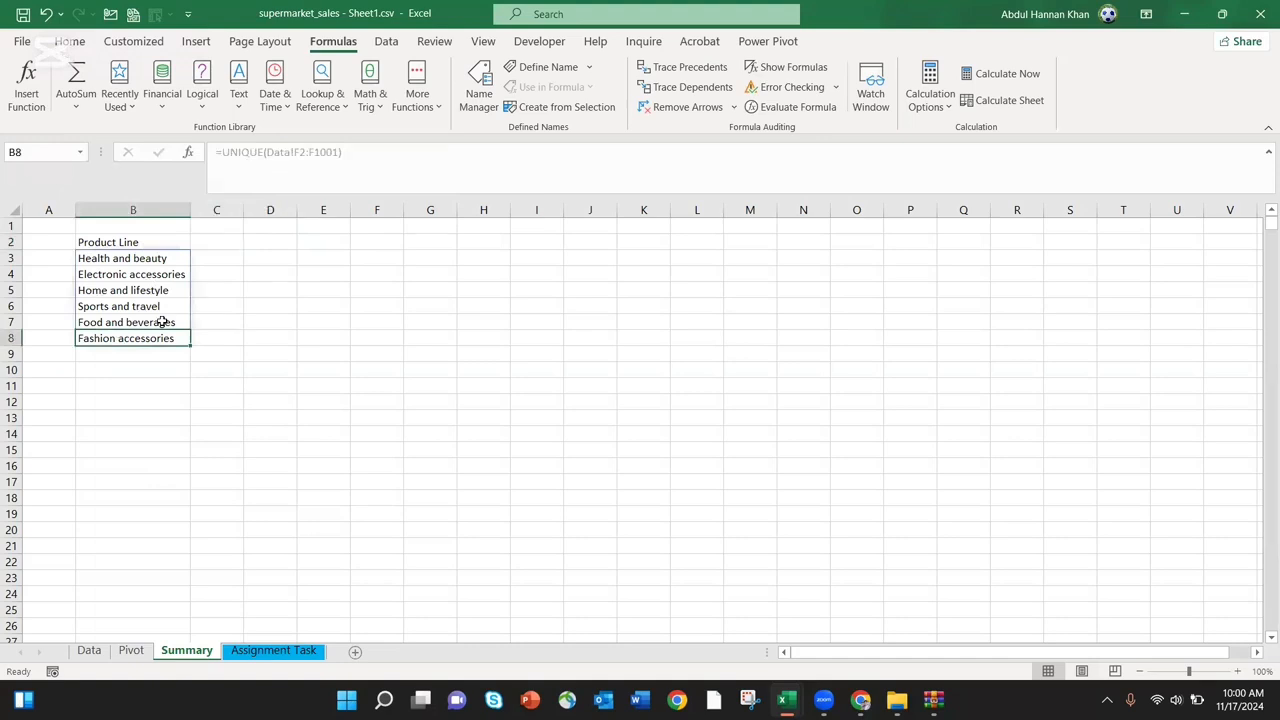
Copy the UNIQUE formula from B3 into cell C3 on the Summary worksheet
left_click(214, 246)
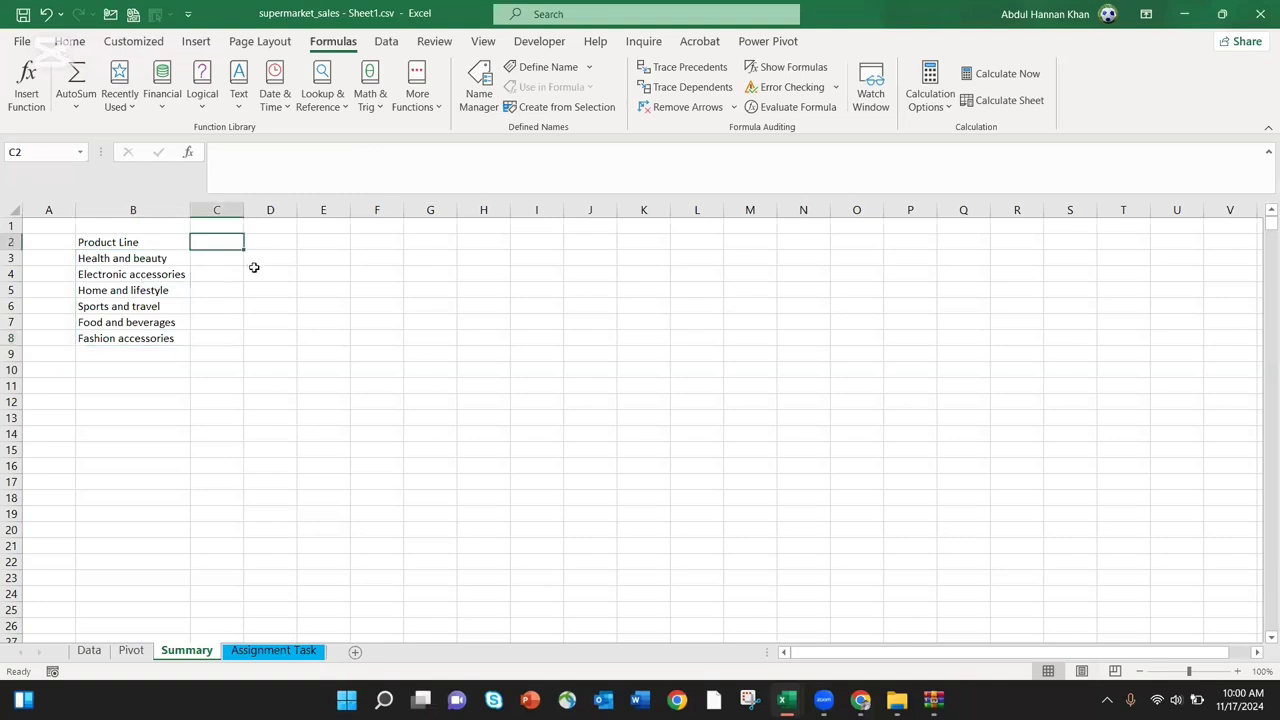
key("Down")
key("Left")
key("ctrl+c")
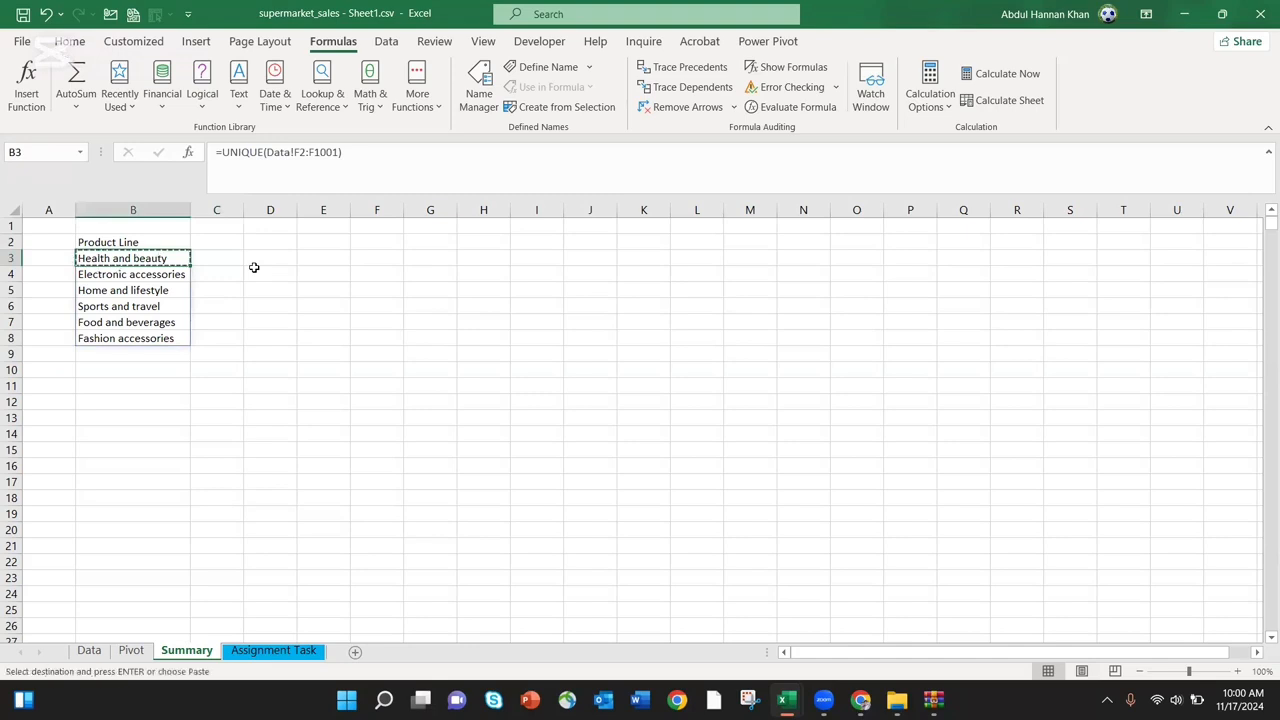
key("Right")
key("ctrl+v")
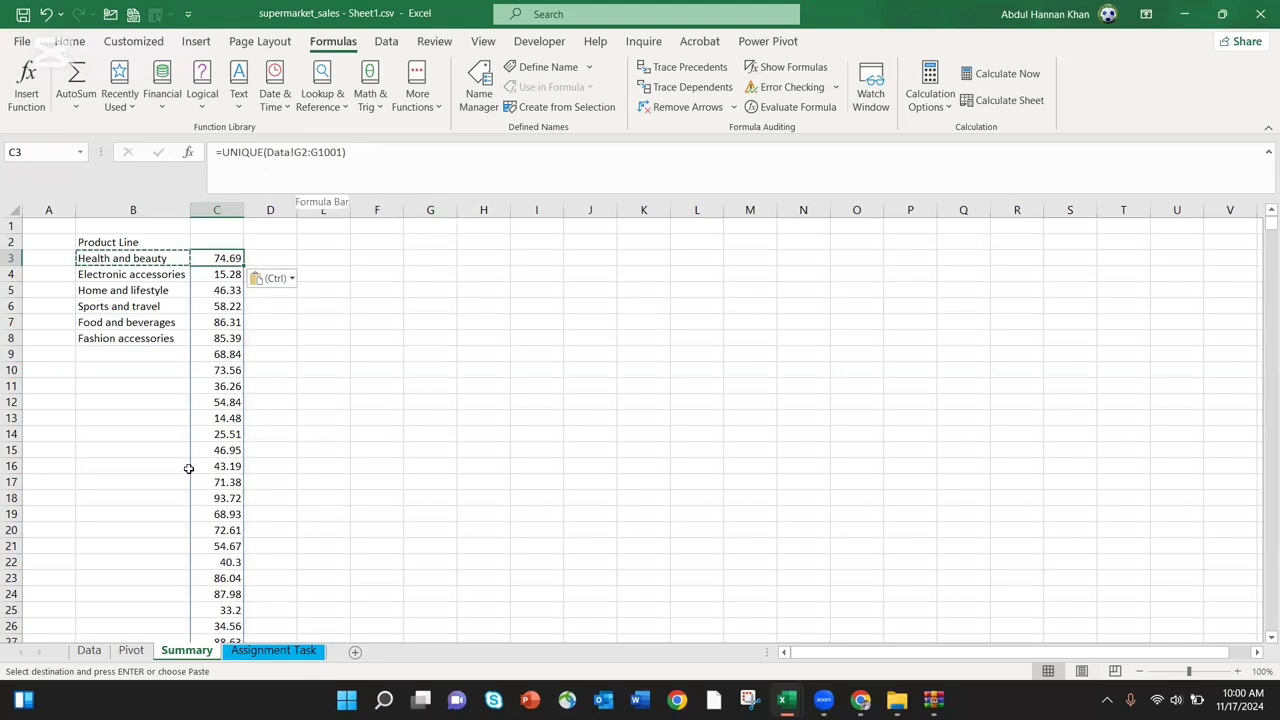
Check the pivot table's column field and the Data headers, and change the formula in Summary C3 to =UNIQUE(Data!B2:B1001) to list the branches
left_click(131, 651)
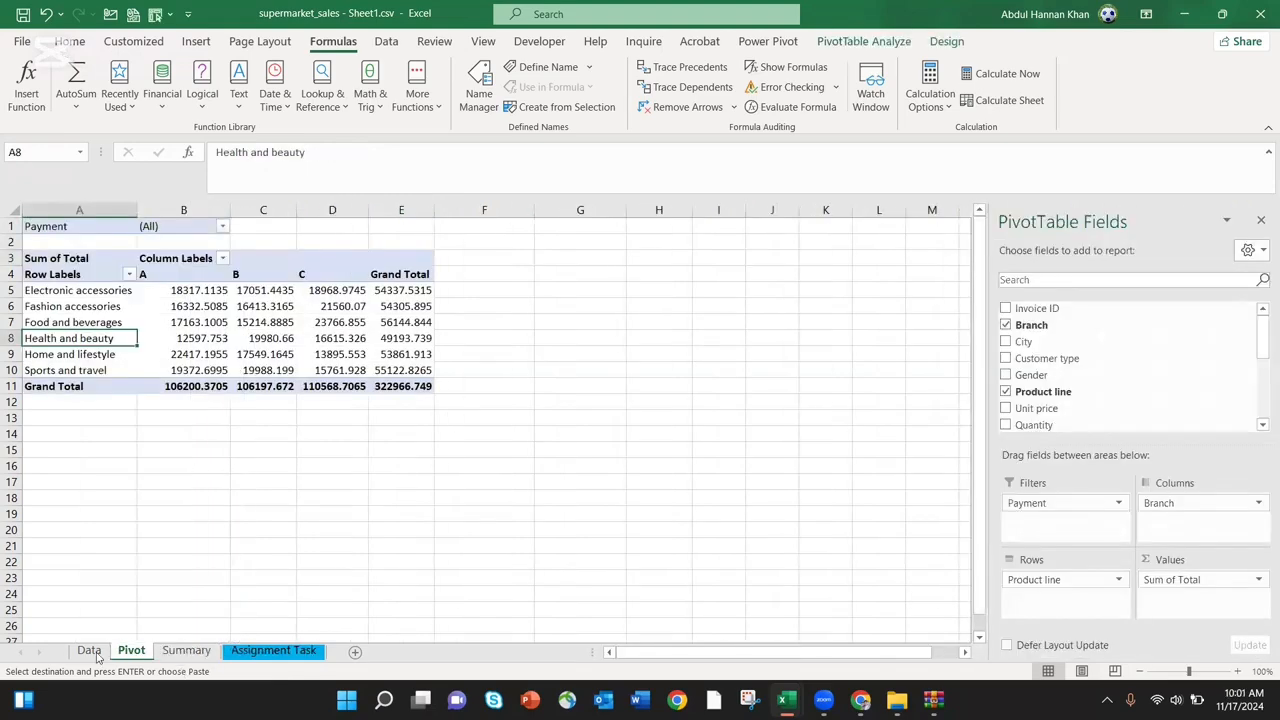
key("ctrl+Page_Up")
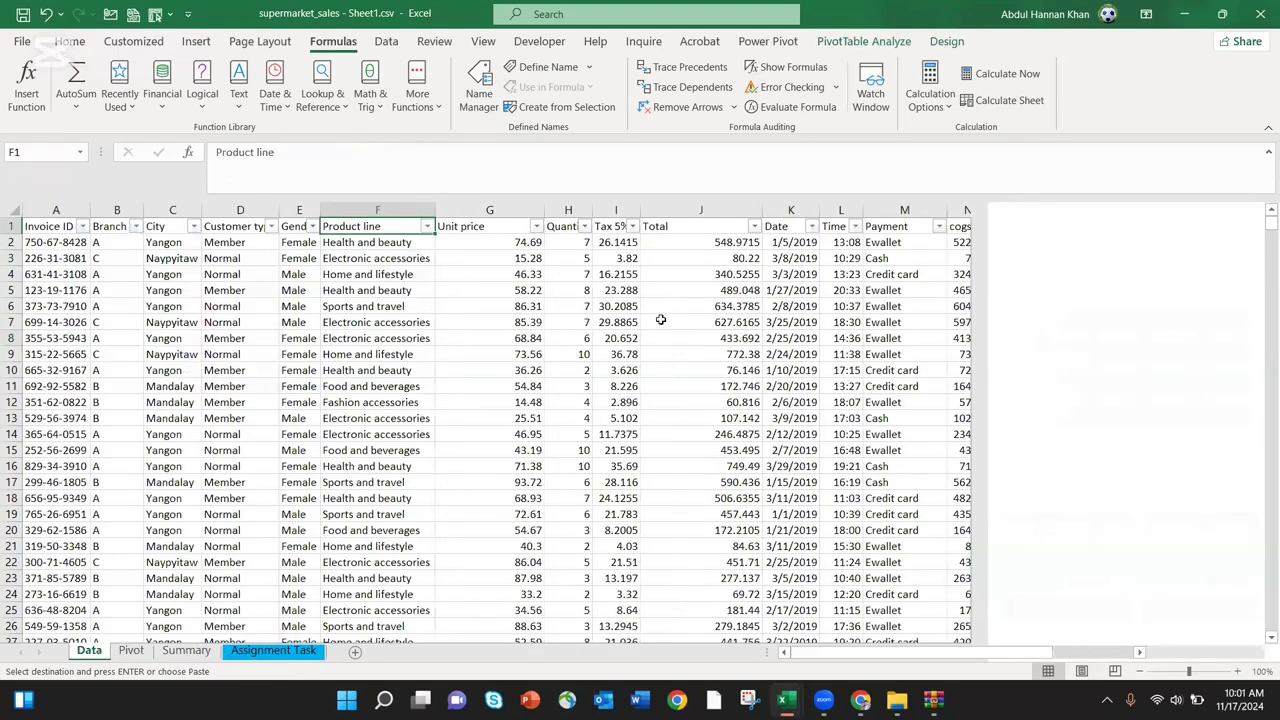
left_click(131, 651)
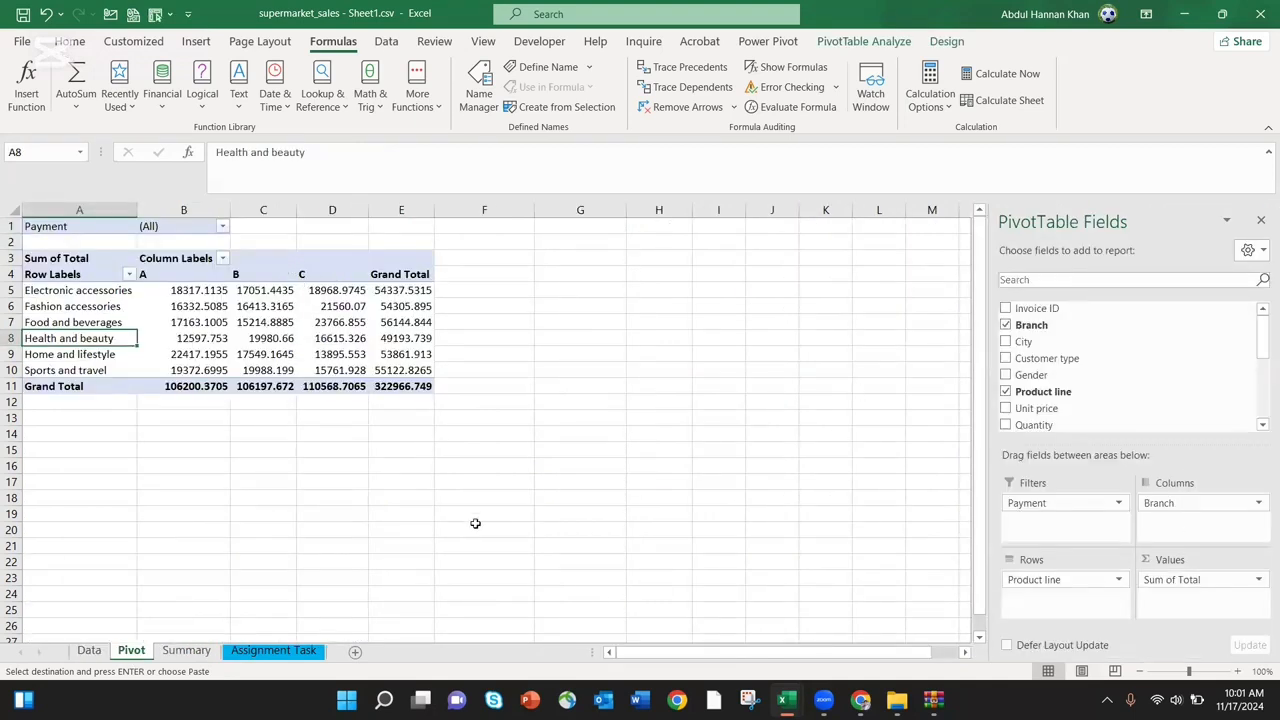
left_click(89, 651)
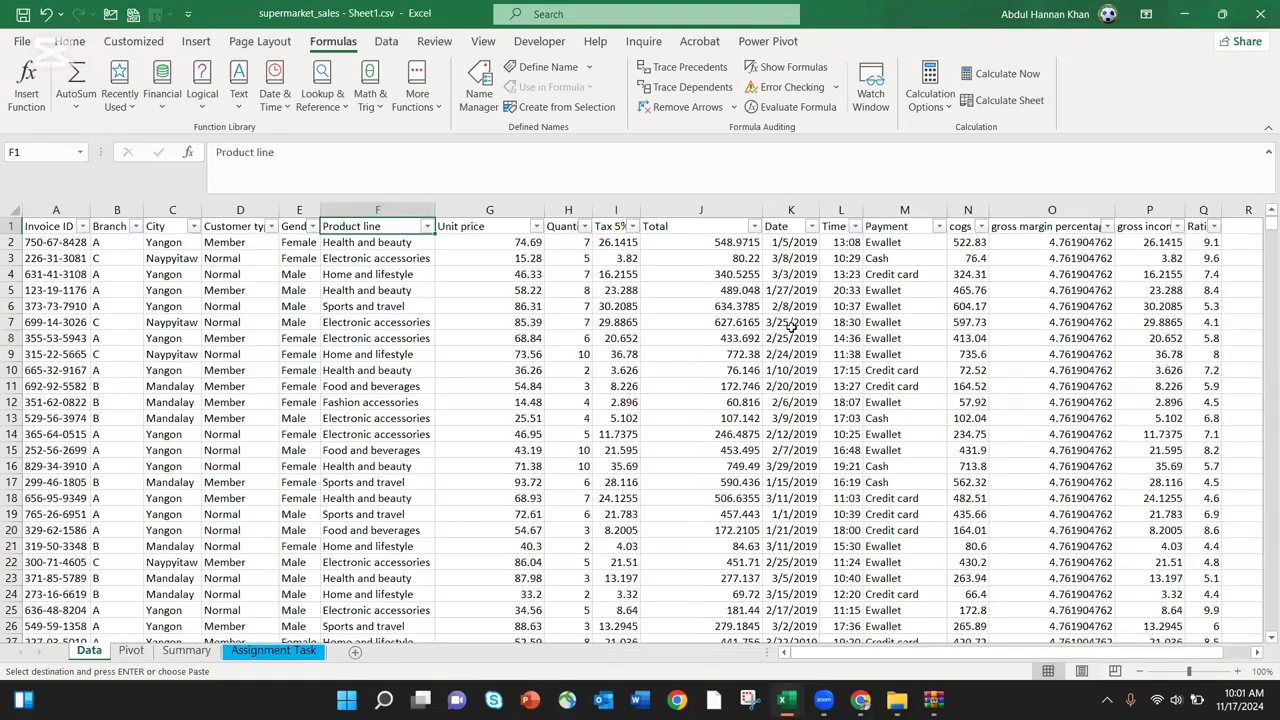
left_click(186, 651)
left_click(303, 152)
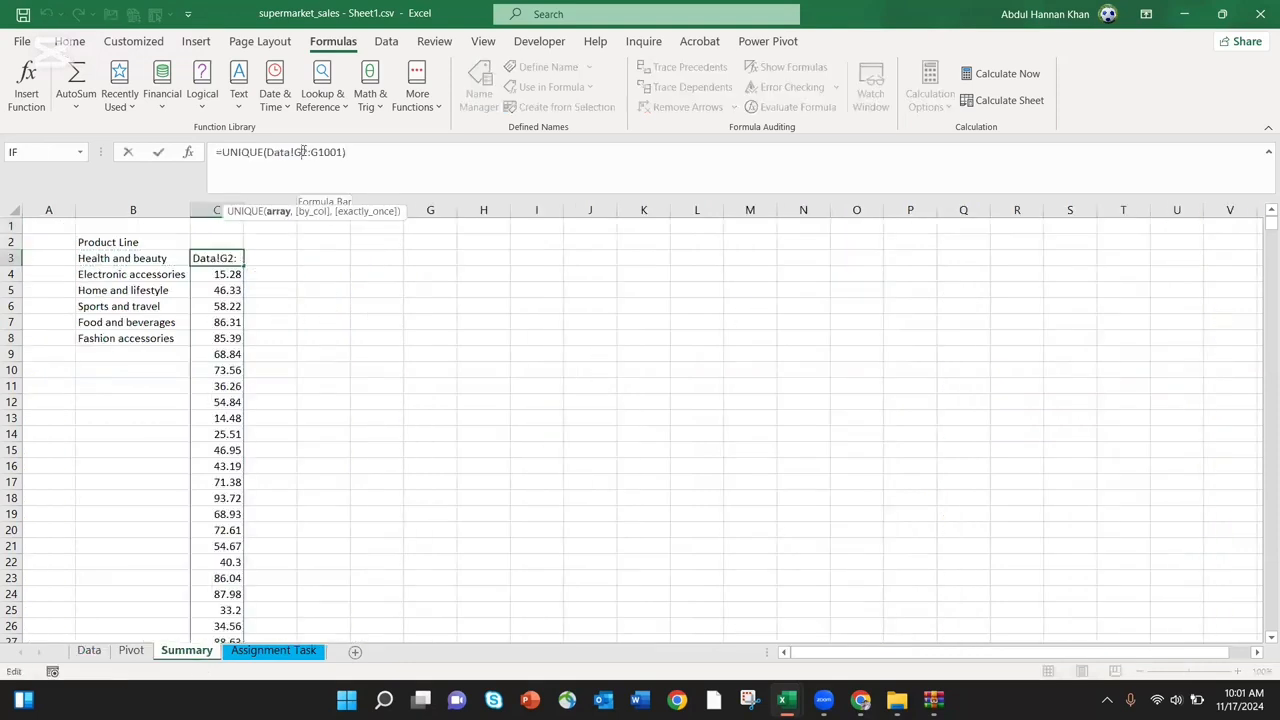
key("BackSpace")
type("B")
key("Right")
key("Right")
key("Right")
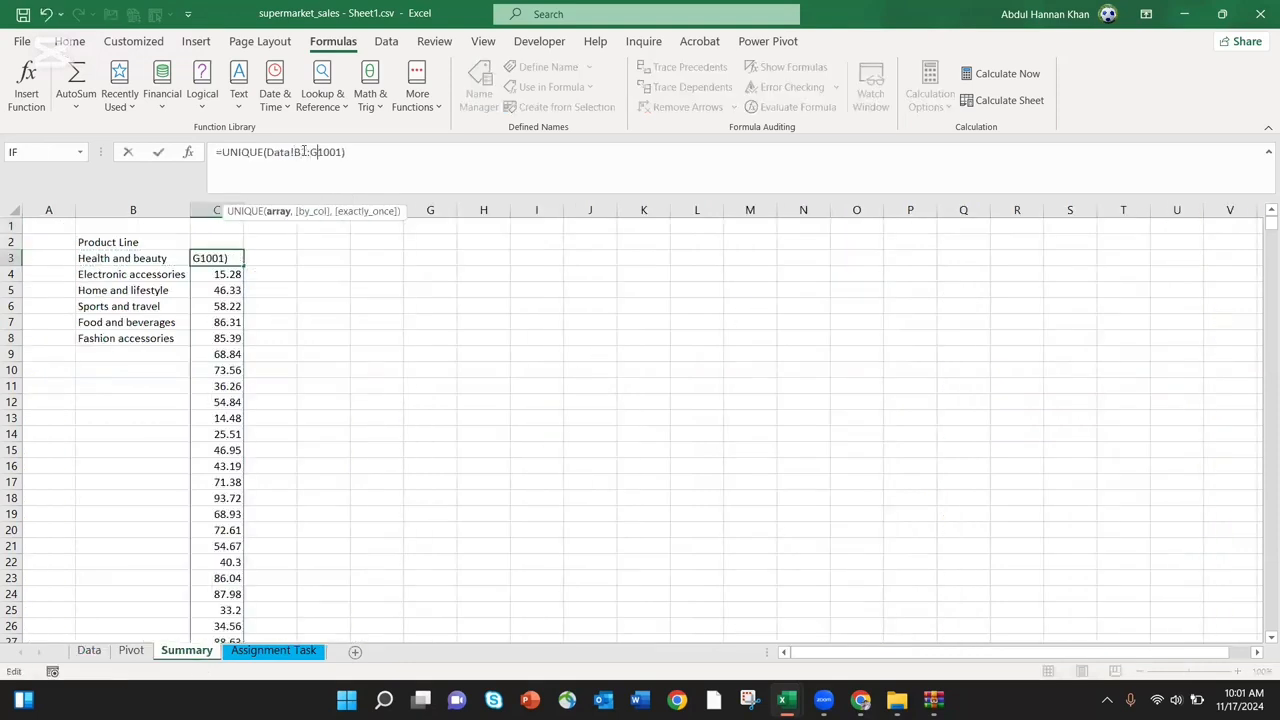
key("BackSpace")
type("B")
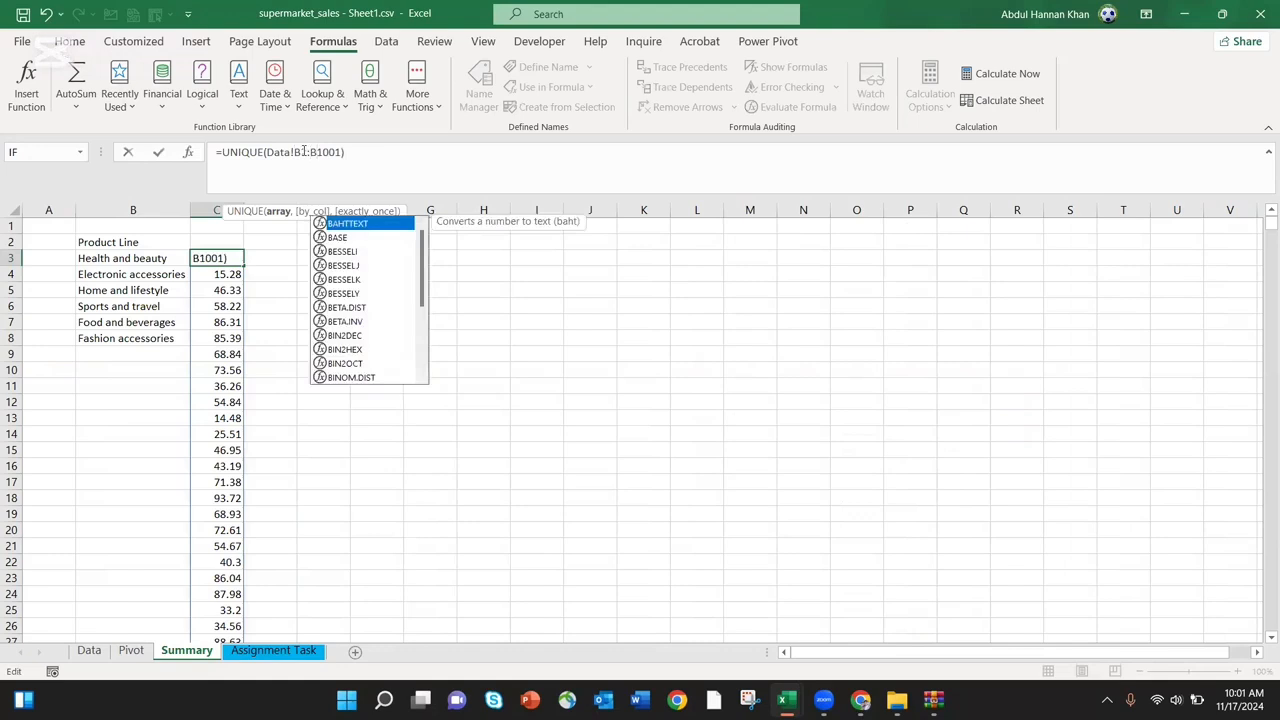
key("ctrl+Return")
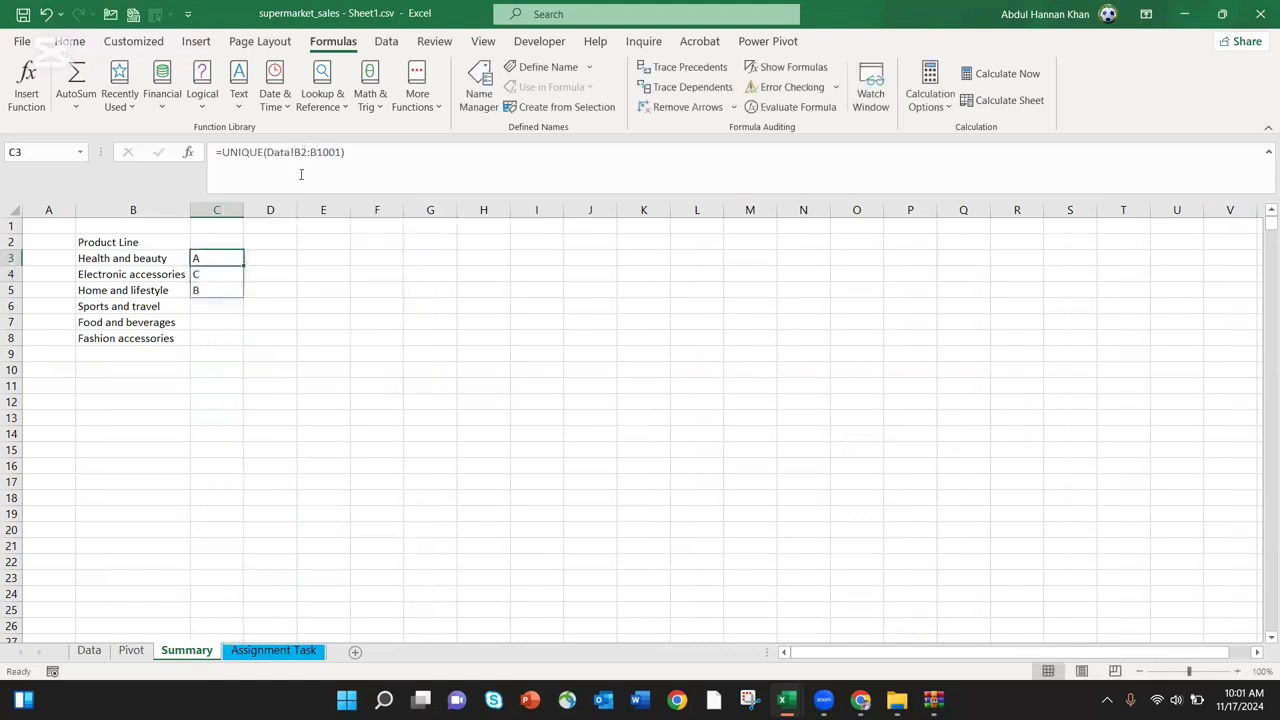
Try to copy the branch formula from C3 up into the header cell C2
key("ctrl+c")
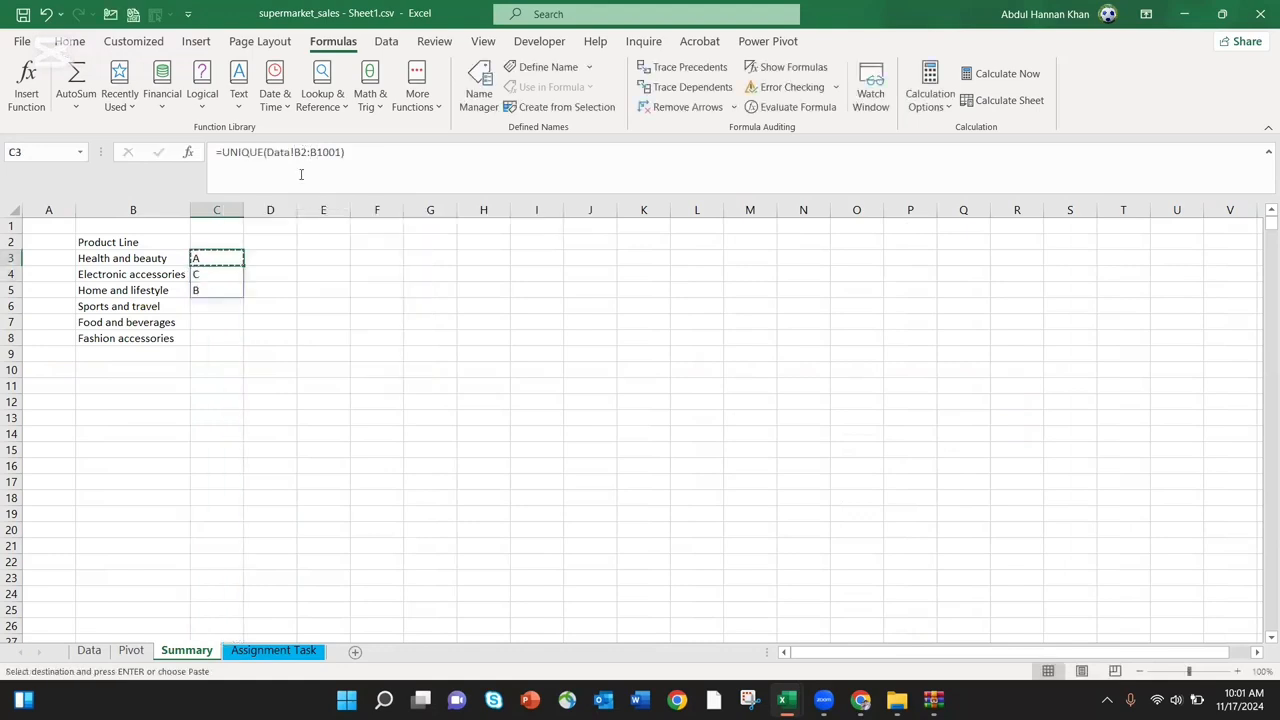
key("Up")
key("ctrl+v")
key("Escape")
key("Down")
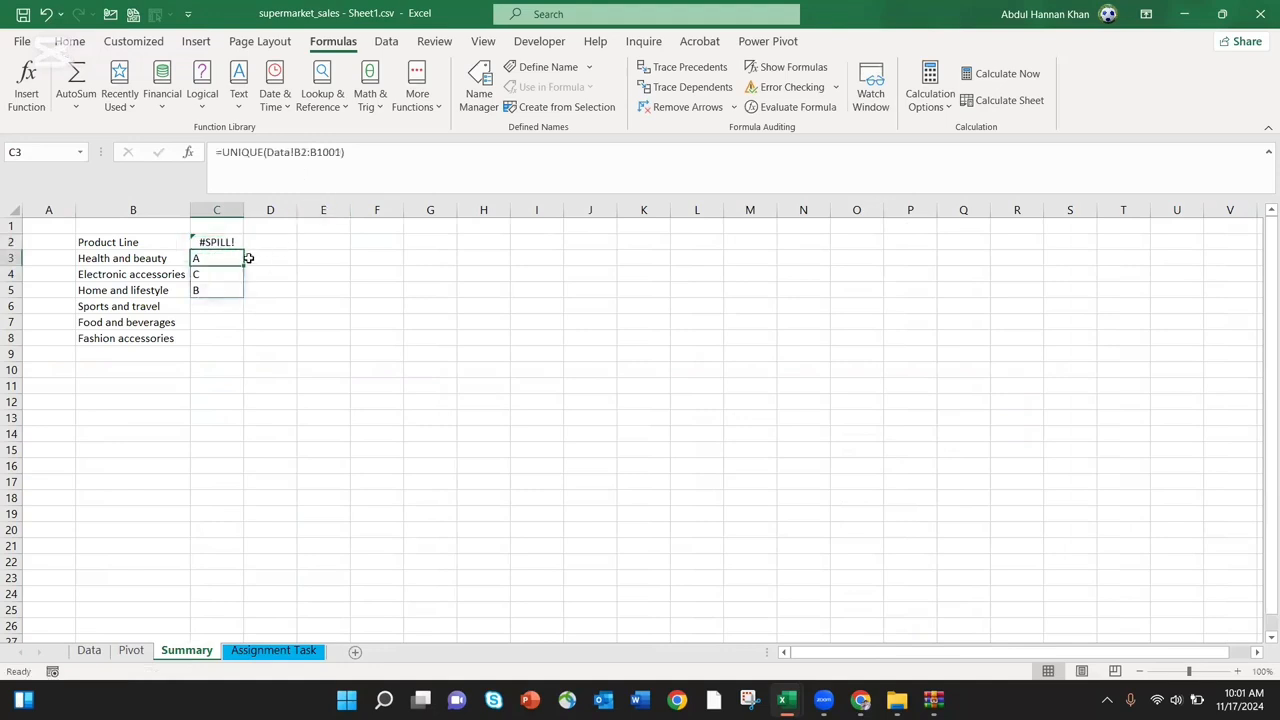
left_click_drag(240, 250, 252, 261)
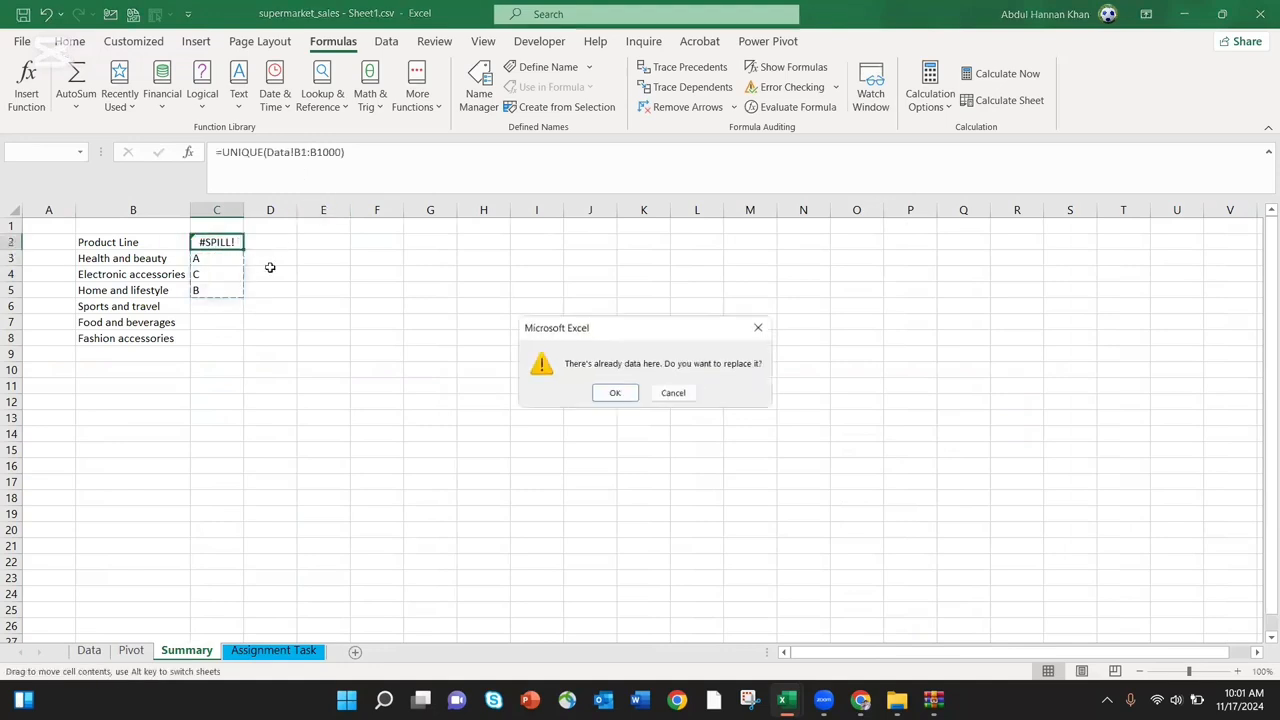
key("Escape")
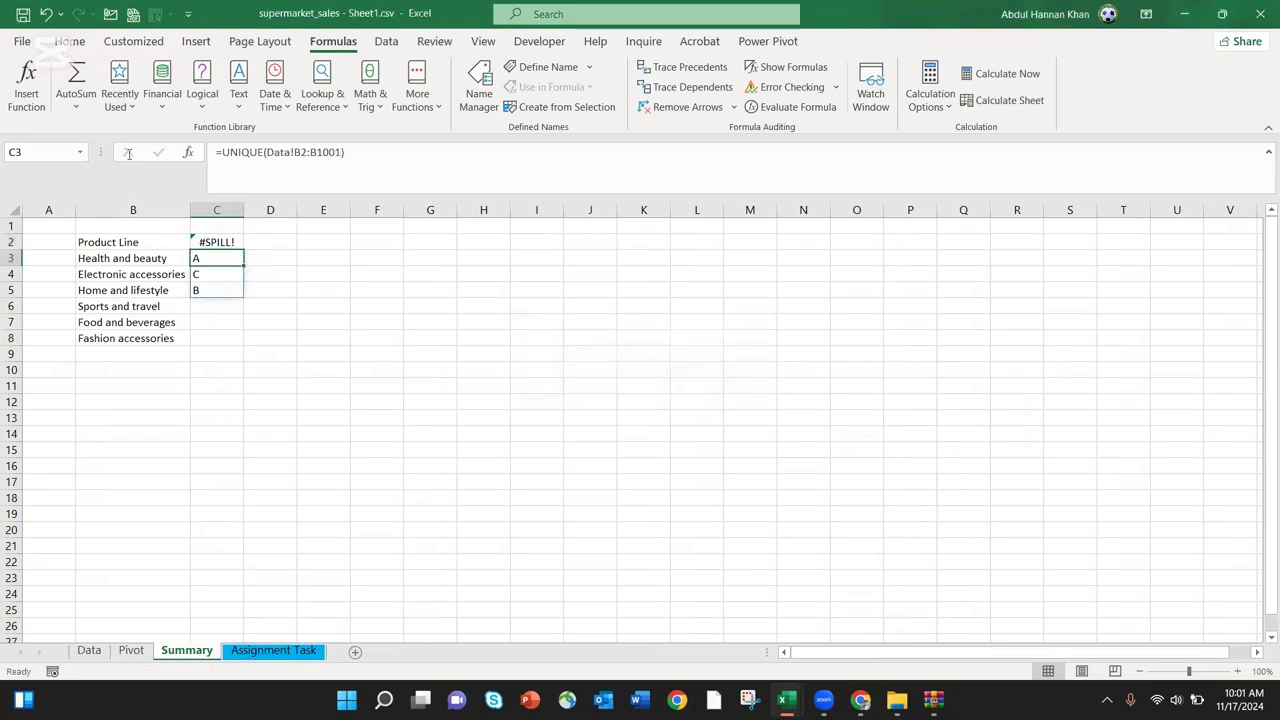
Copy the text of the formula =UNIQUE(Data!B2:B1001) from cell C3 without altering its references
left_click_drag(344, 152, 128, 160)
left_click(128, 155)
left_click_drag(344, 152, 143, 136)
key("Delete")
key("Escape")
Clear the branch formulas from column C by deleting the contents of C2:C8
left_click(235, 242)
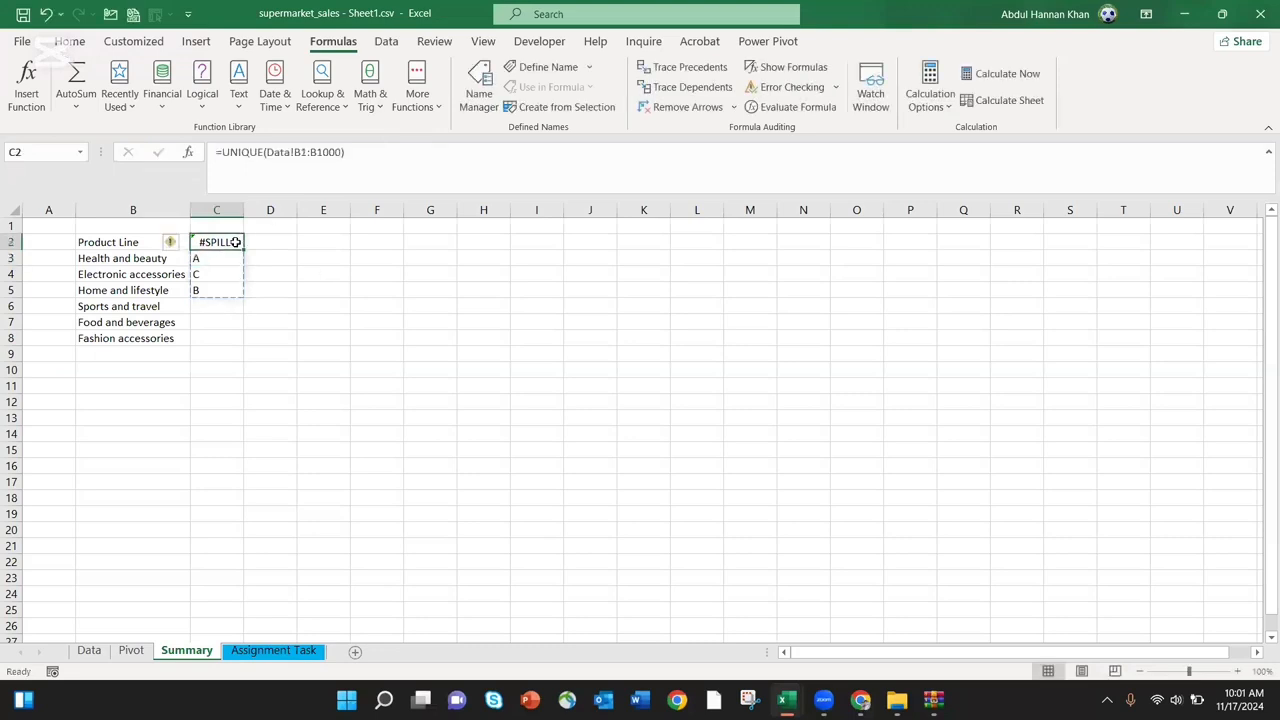
key("shift+Down")
key("shift+Down")
key("shift+Down")
key("shift+Down")
key("shift+Down")
key("shift+Down")
key("Delete")
Paste the copied formula =UNIQUE(Data!B2:B1001) into cell C2
key("Up")
key("Right")
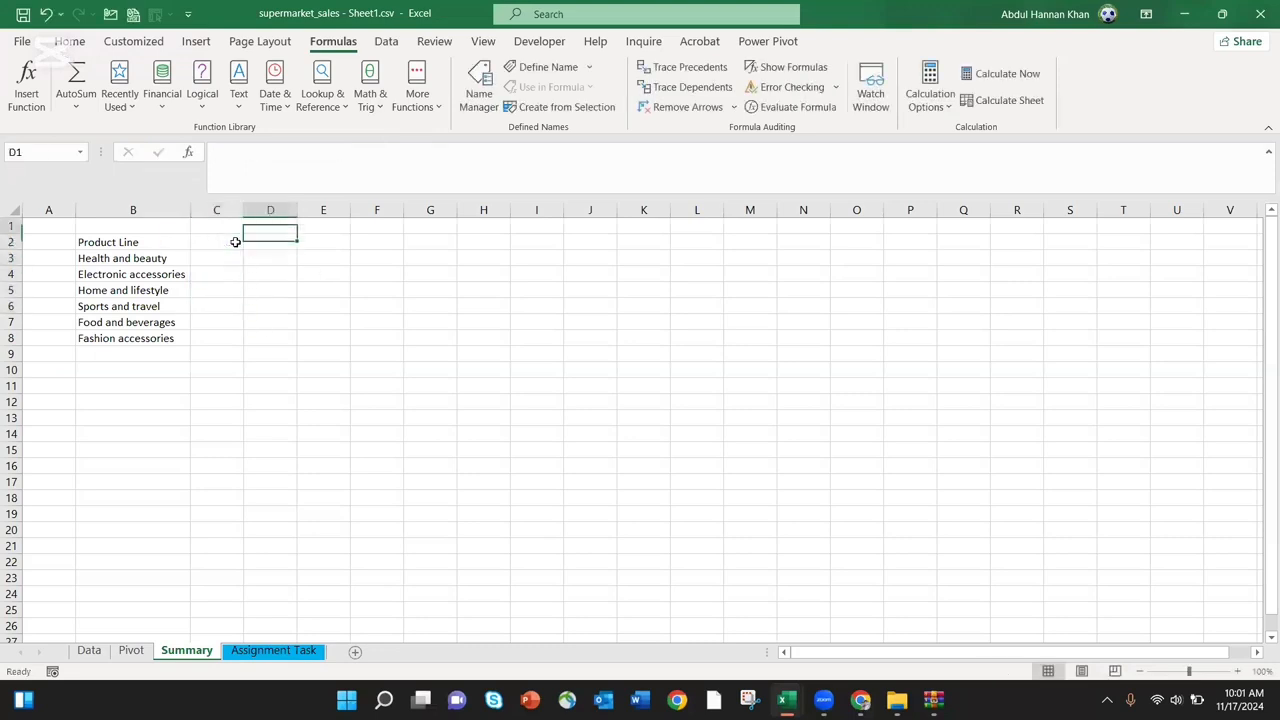
key("Left")
key("Down")
key("ctrl+v")
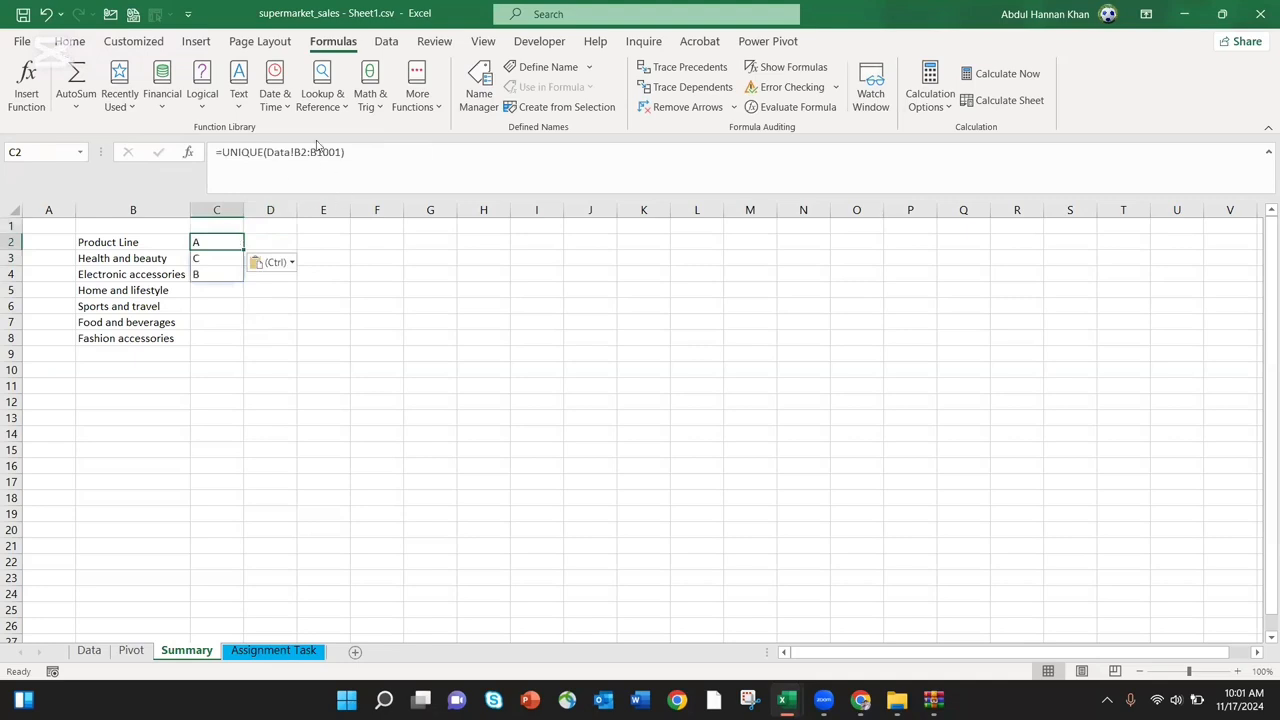
Change the formula in C2 to =TRANSPOSE(UNIQUE(Data!B2:B1001)) so the branches run across row 2 as headings
left_click(219, 152)
type("T")
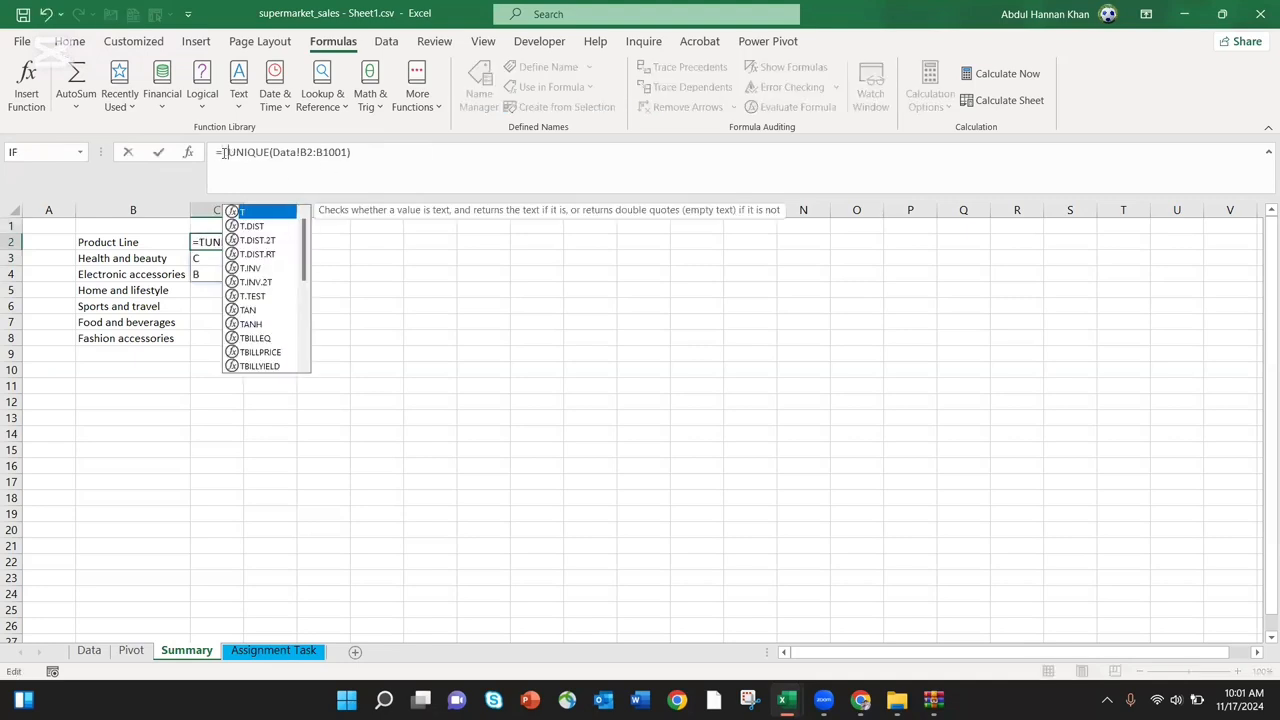
type("A")
key("BackSpace")
type("ra")
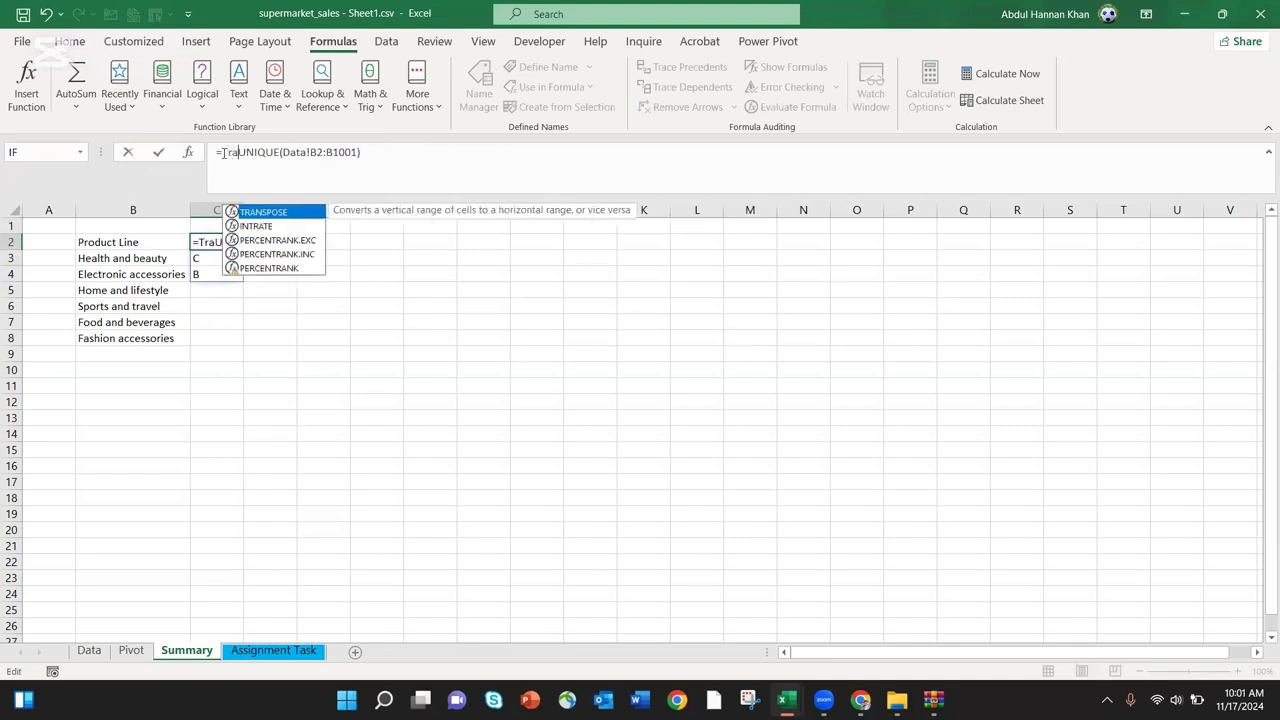
key("Tab")
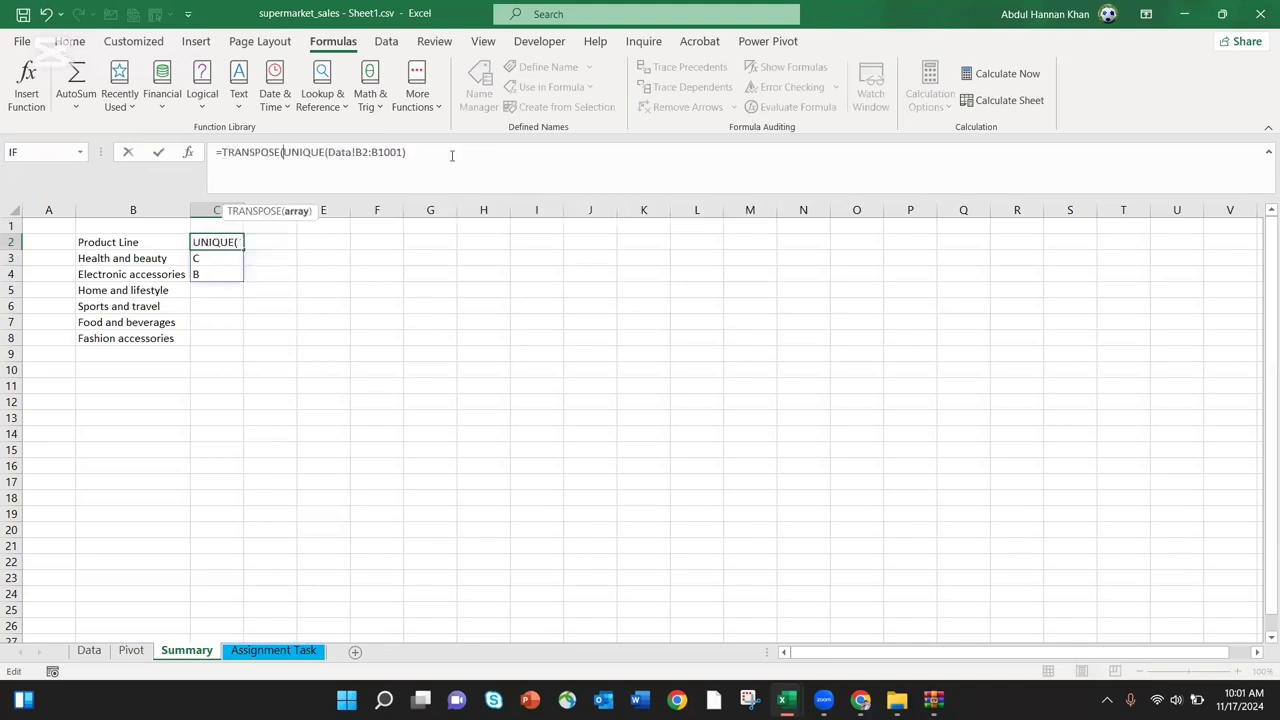
left_click(451, 155)
type(")")
key("Return")
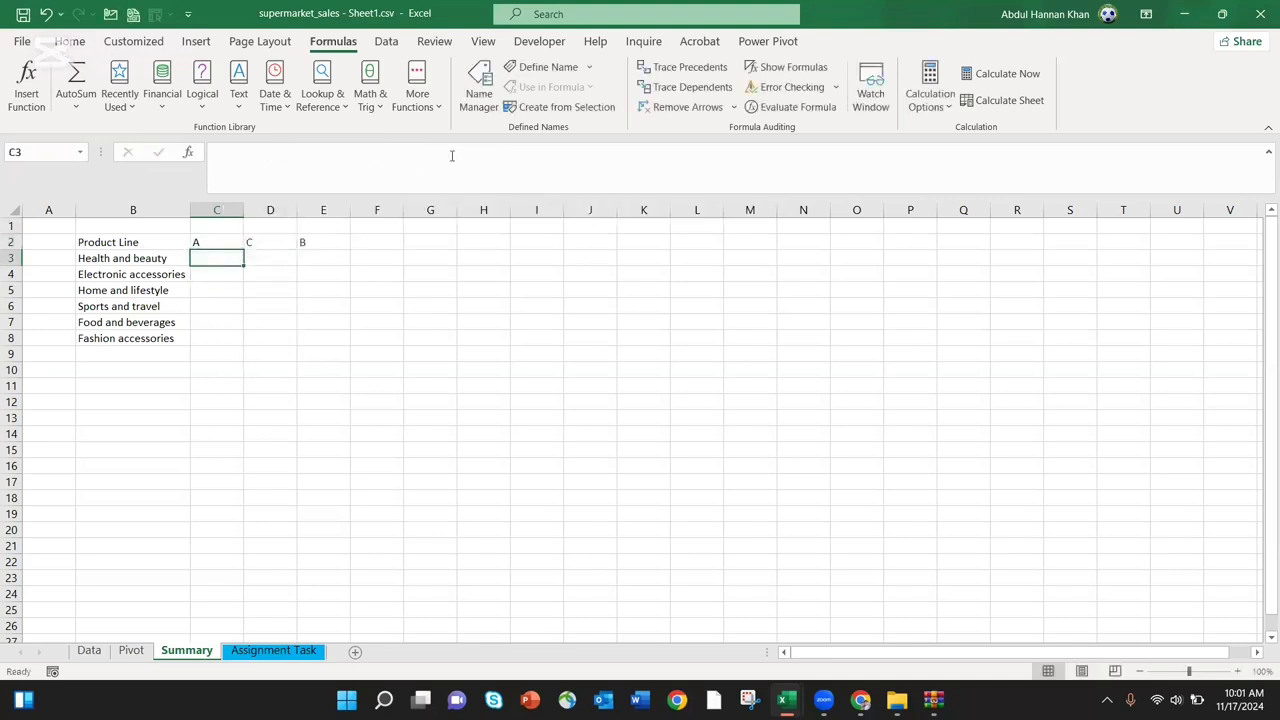
left_click(214, 242)
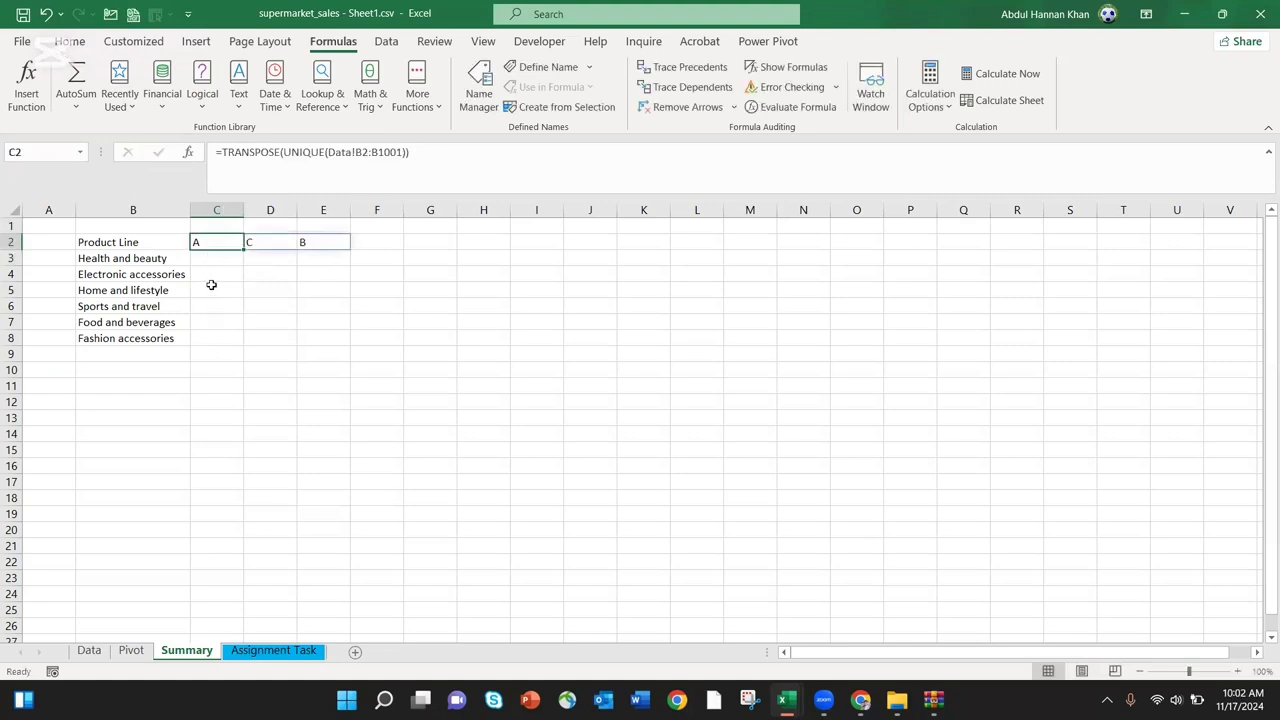
left_click(218, 208)
left_click(264, 268)
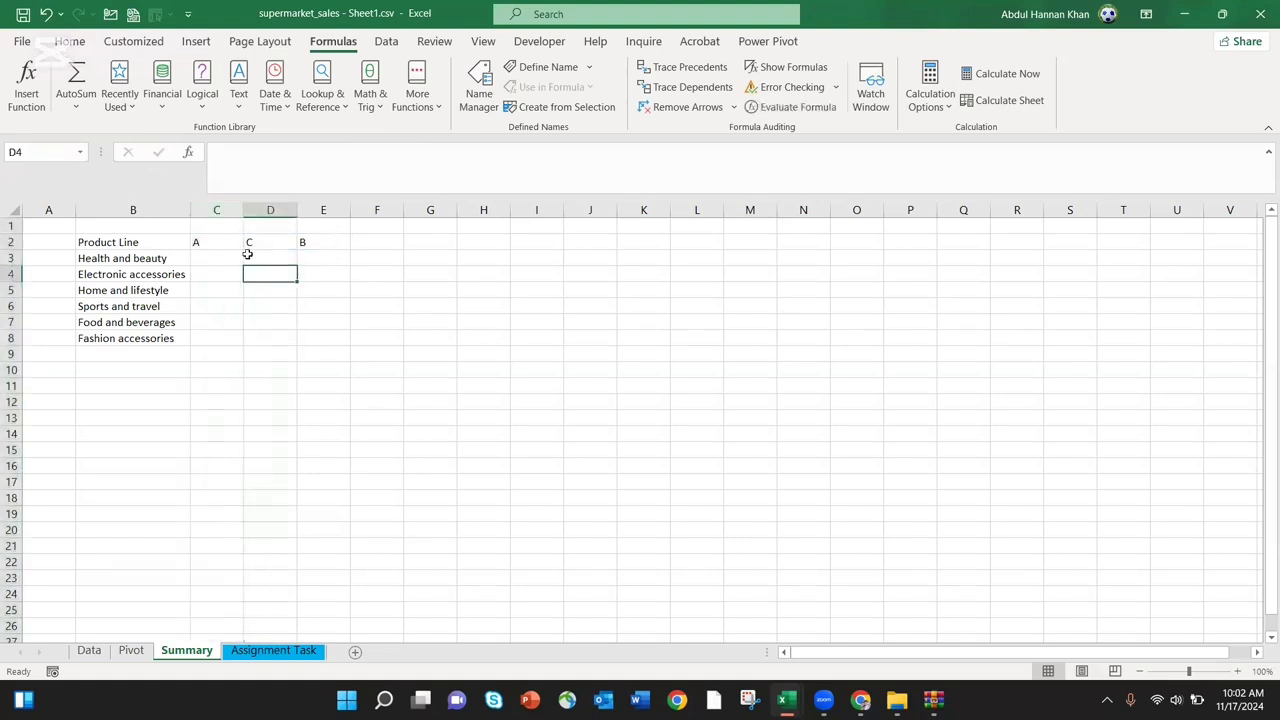
Start a SUMIFS formula in cell C3 with the Data worksheet's Total column, Data!J:J, as the sum range
left_click(215, 258)
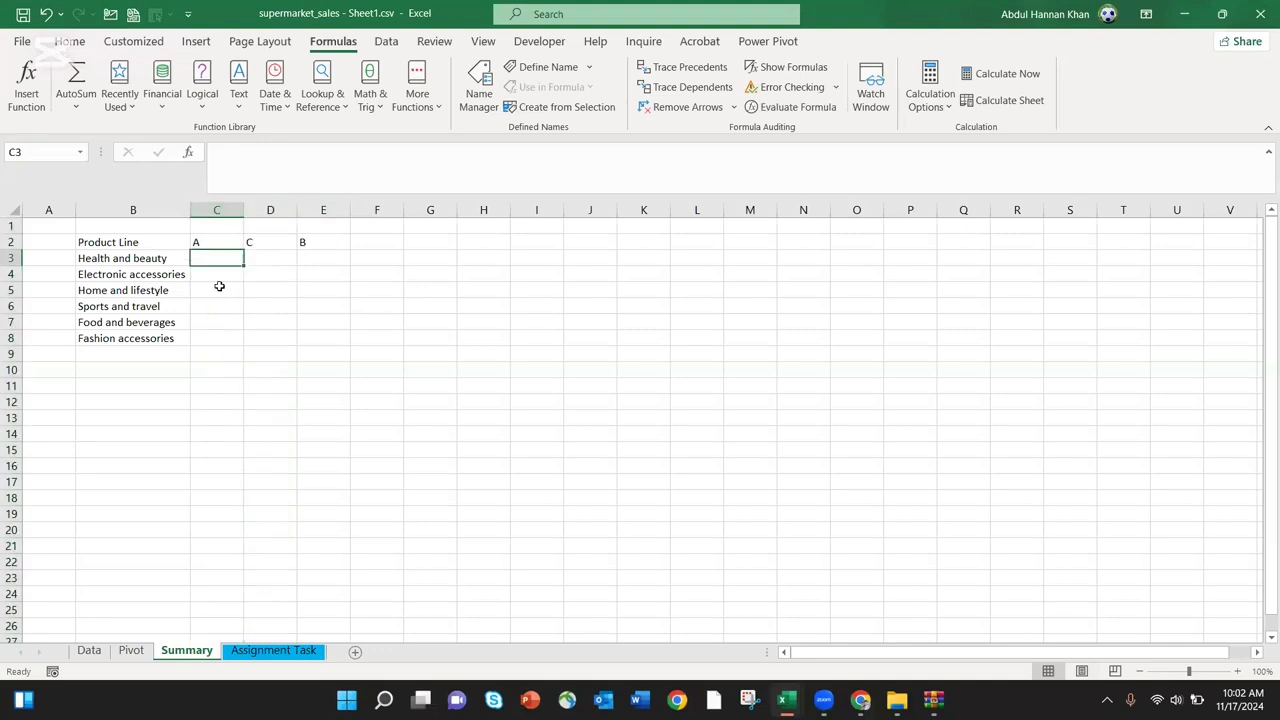
type("=sum")
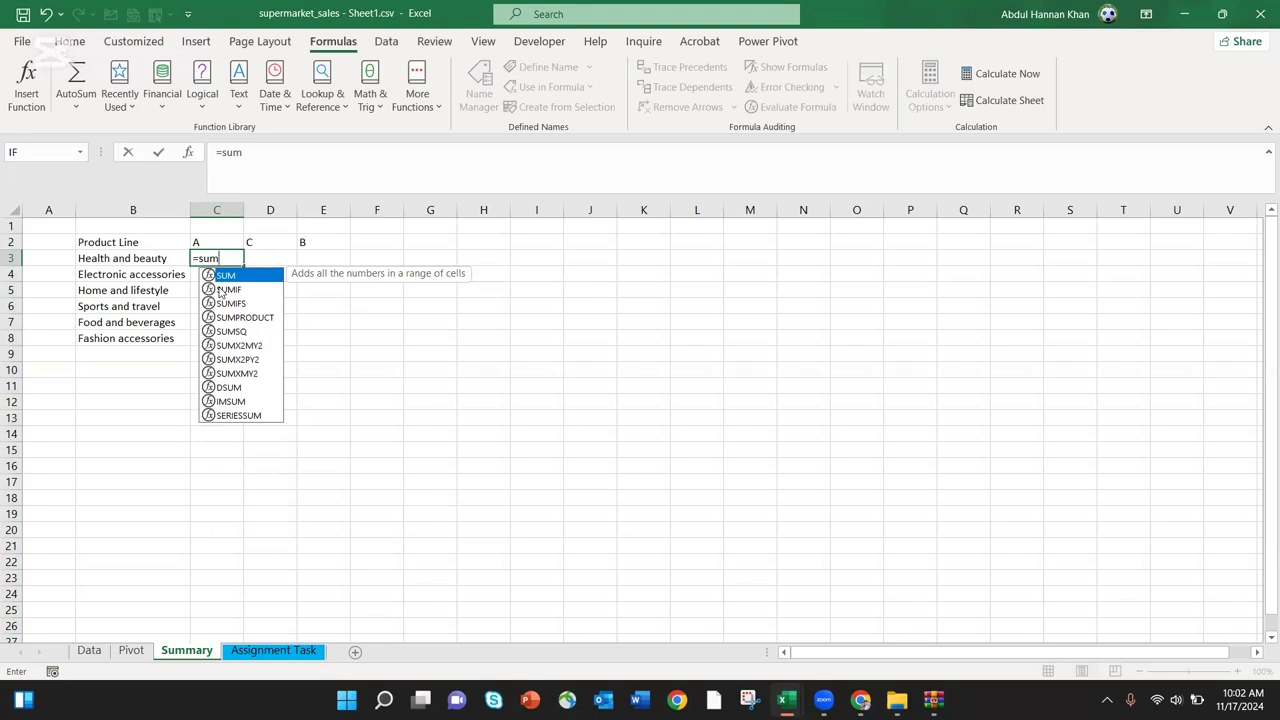
key("BackSpace")
type("m")
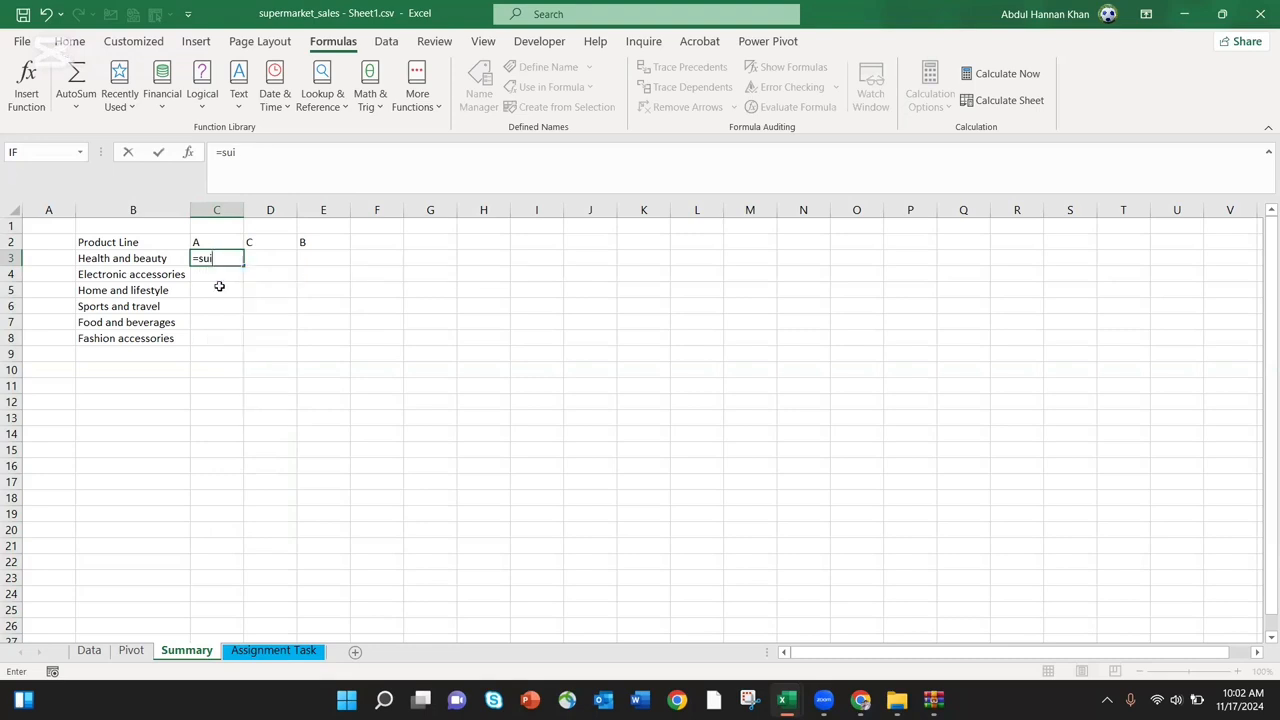
key("BackSpace")
type("m")
key("BackSpace")
type("m")
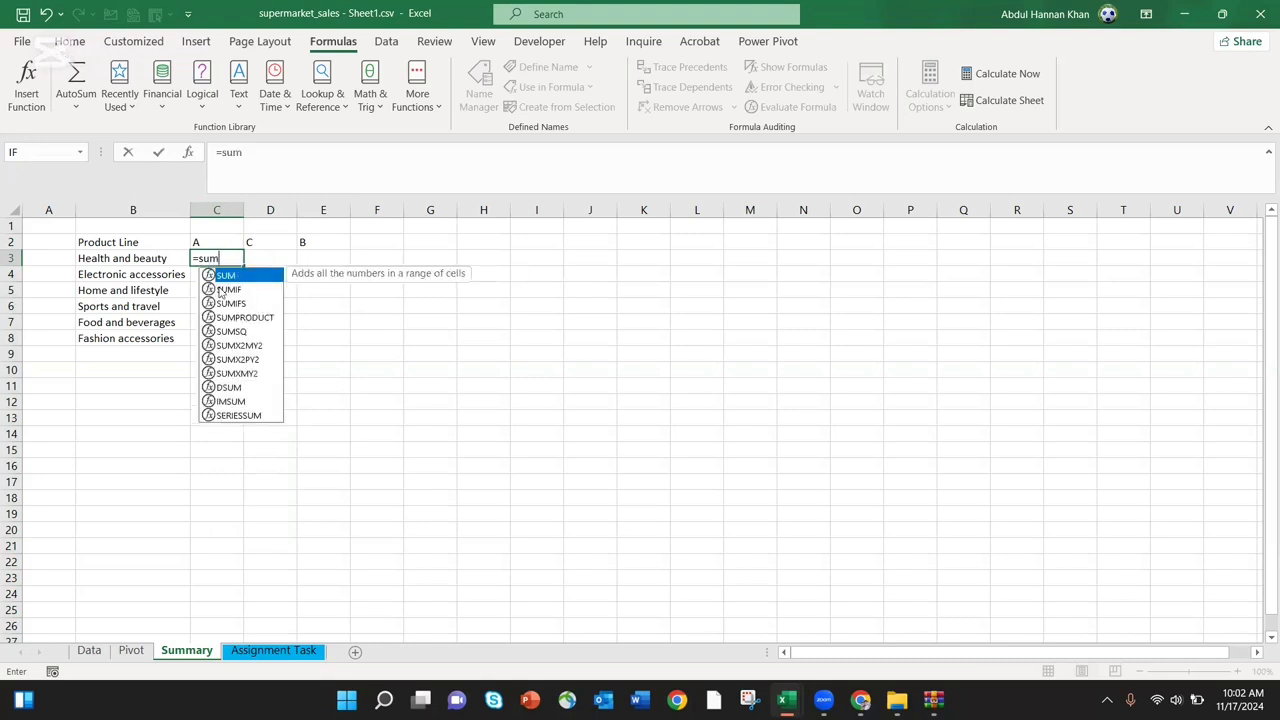
left_click(222, 302)
key("Tab")
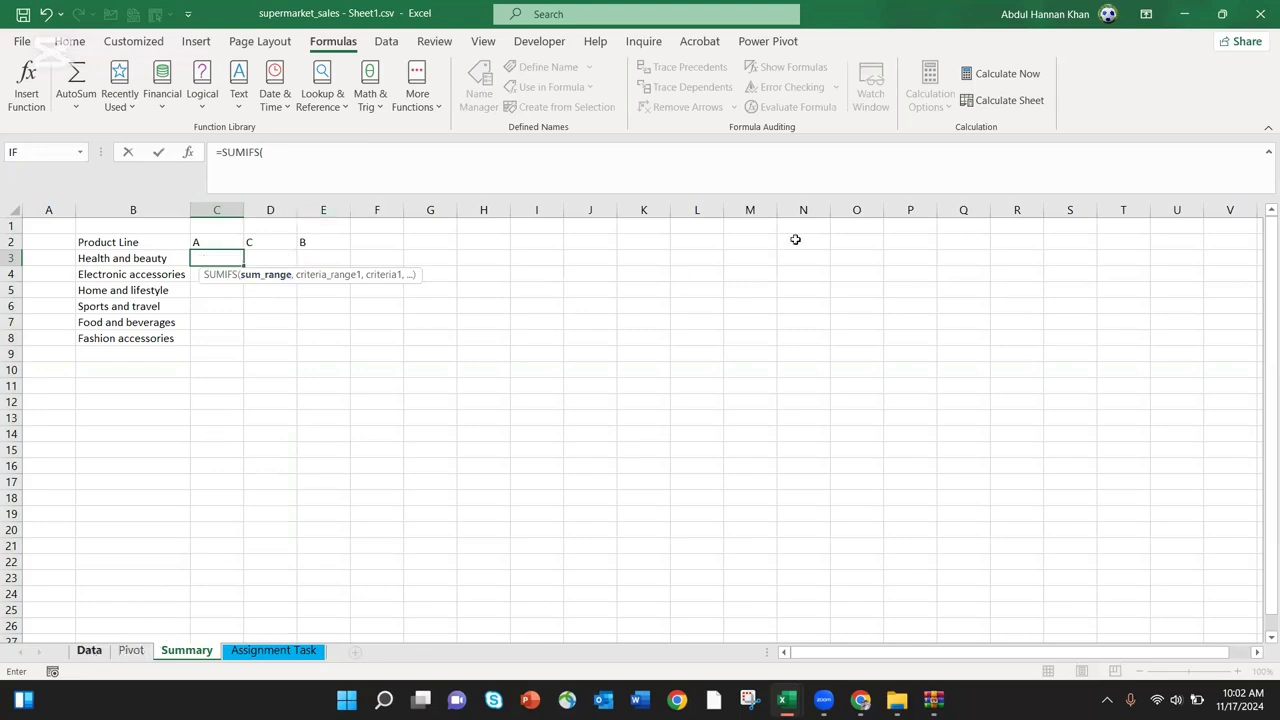
key("ctrl+Page_Up")
key("ctrl+Page_Up")
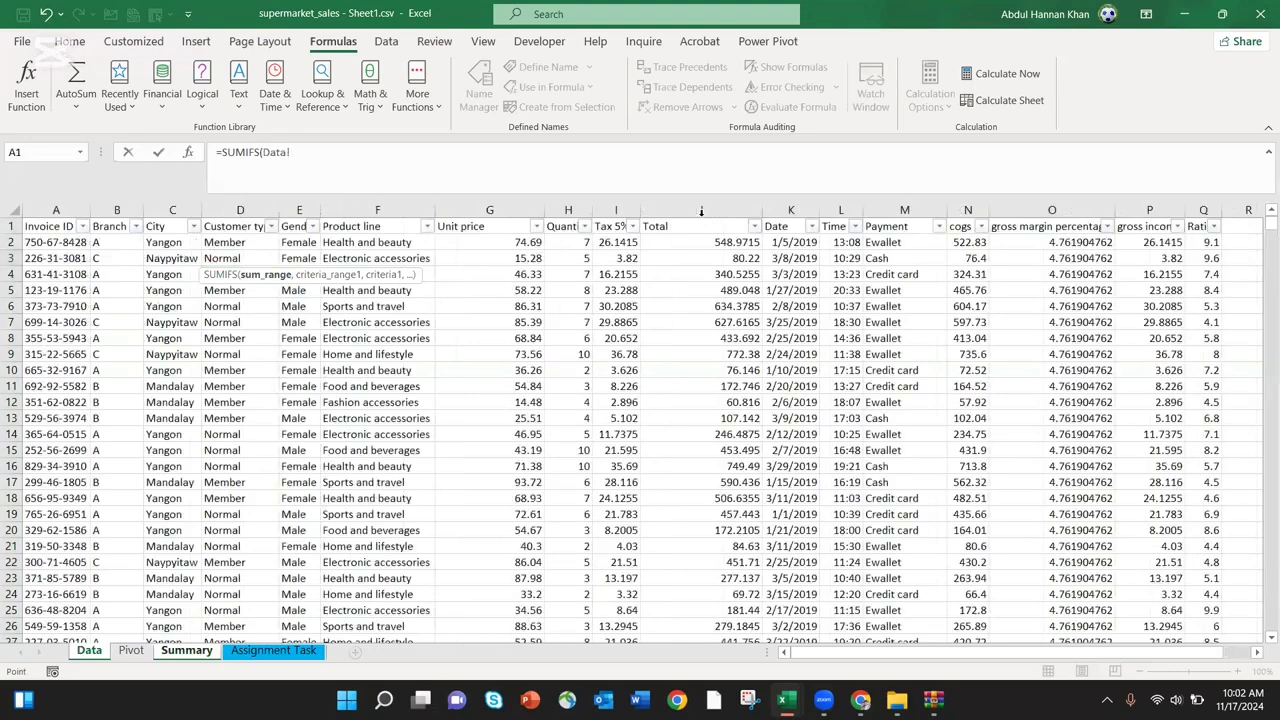
left_click(700, 212)
type(",")
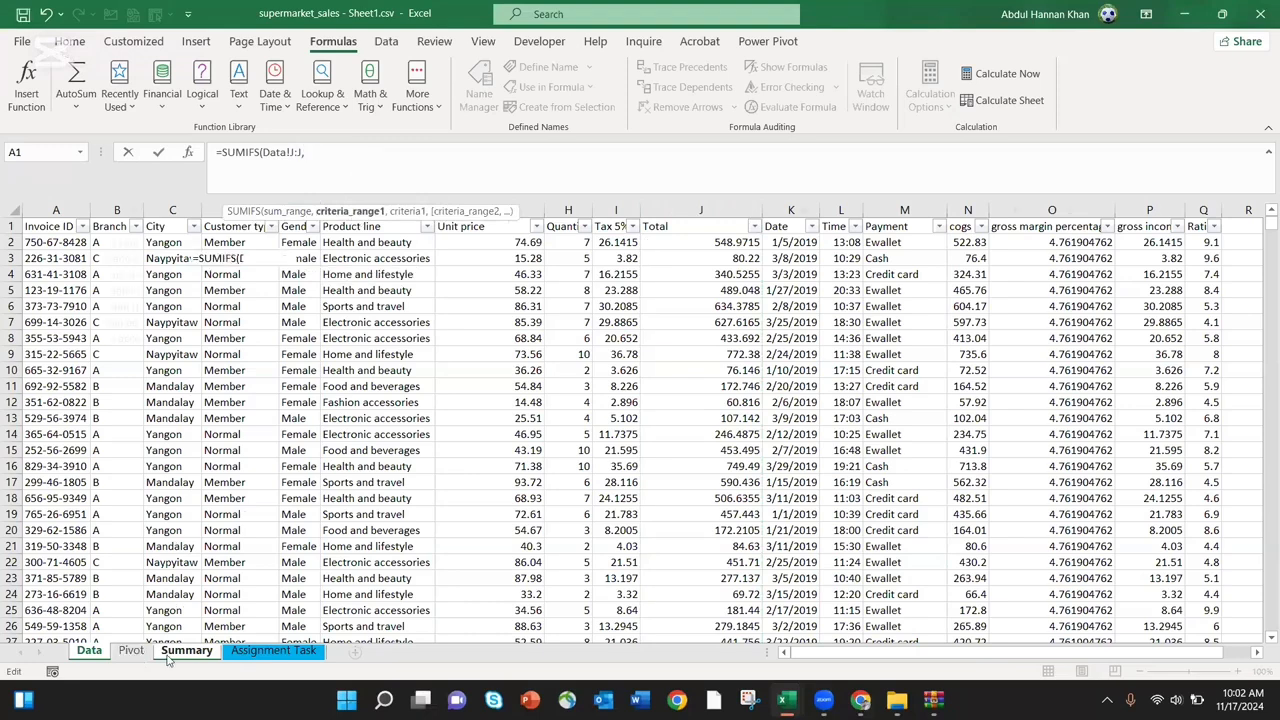
key("ctrl+Page_Down")
key("ctrl+Page_Down")
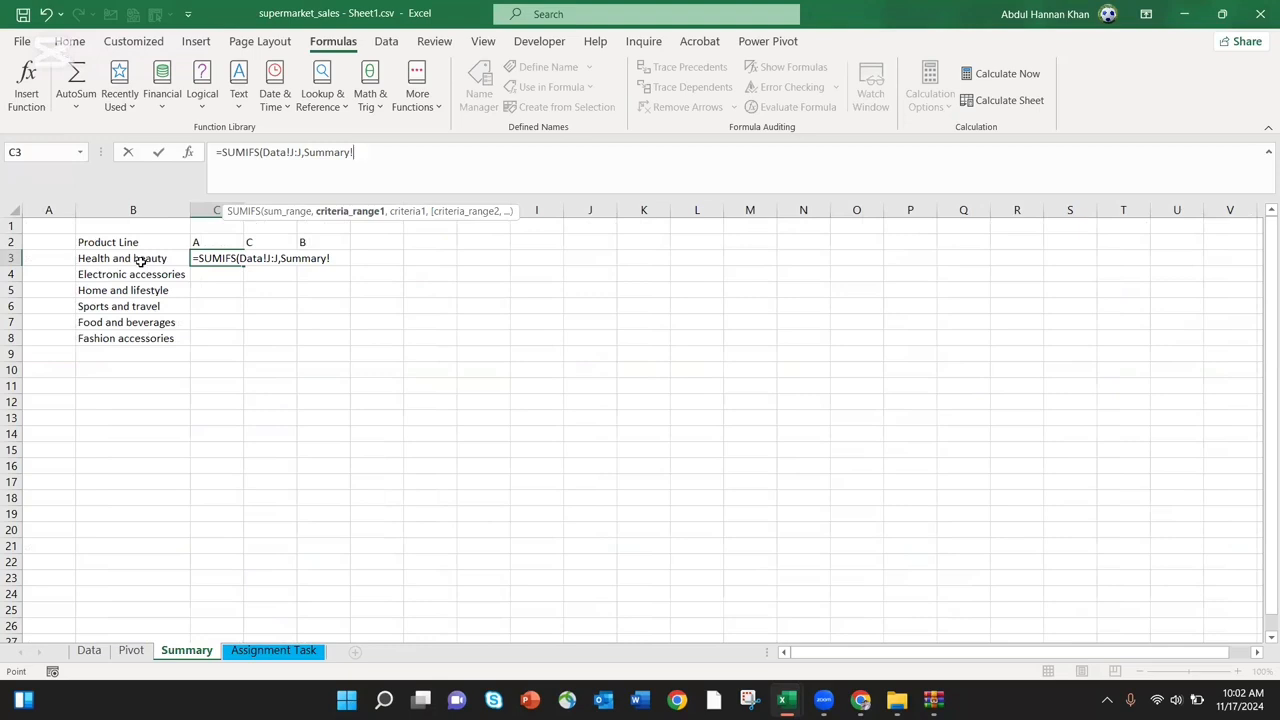
type(",")
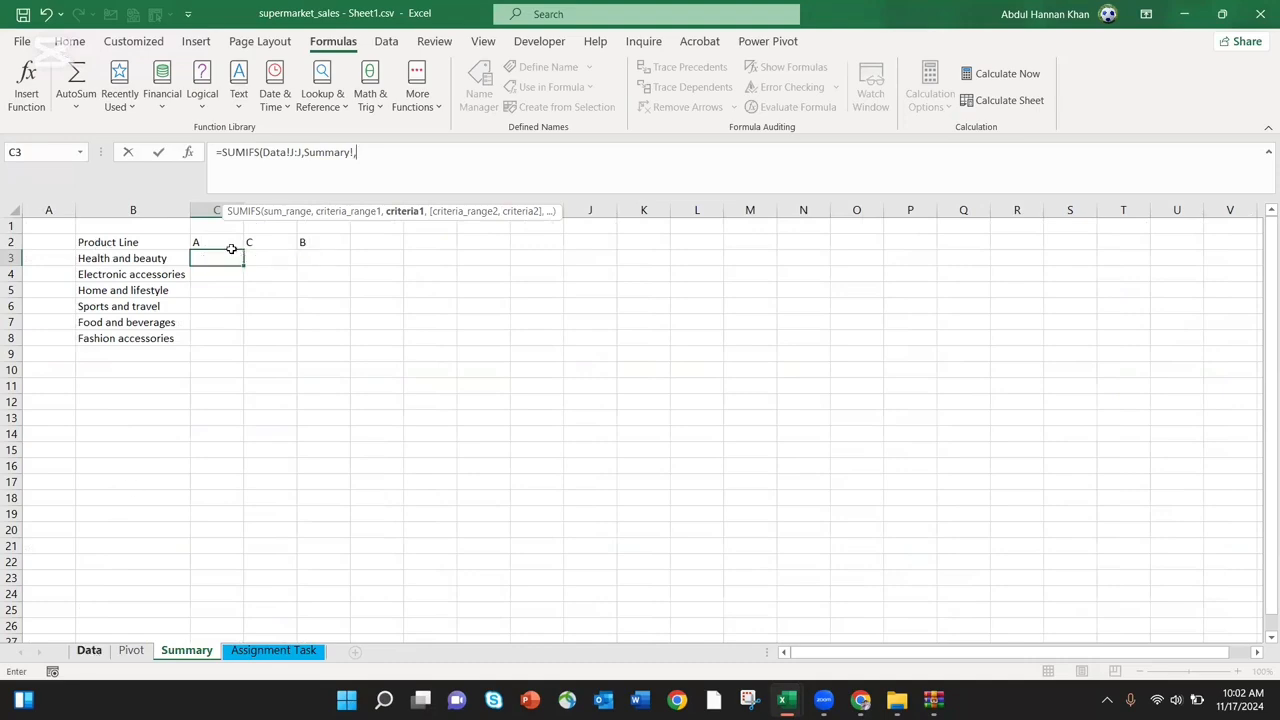
key("ctrl+Page_Up")
key("ctrl+Page_Up")
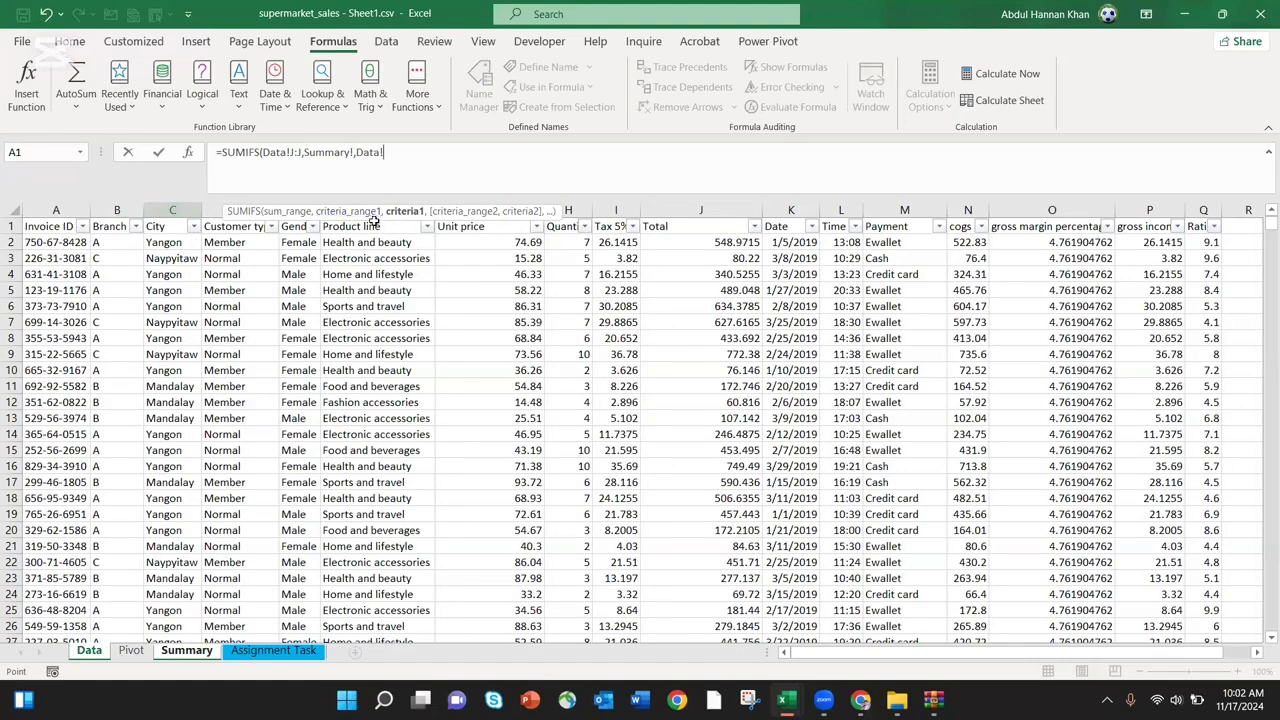
left_click(376, 224)
left_click(377, 200)
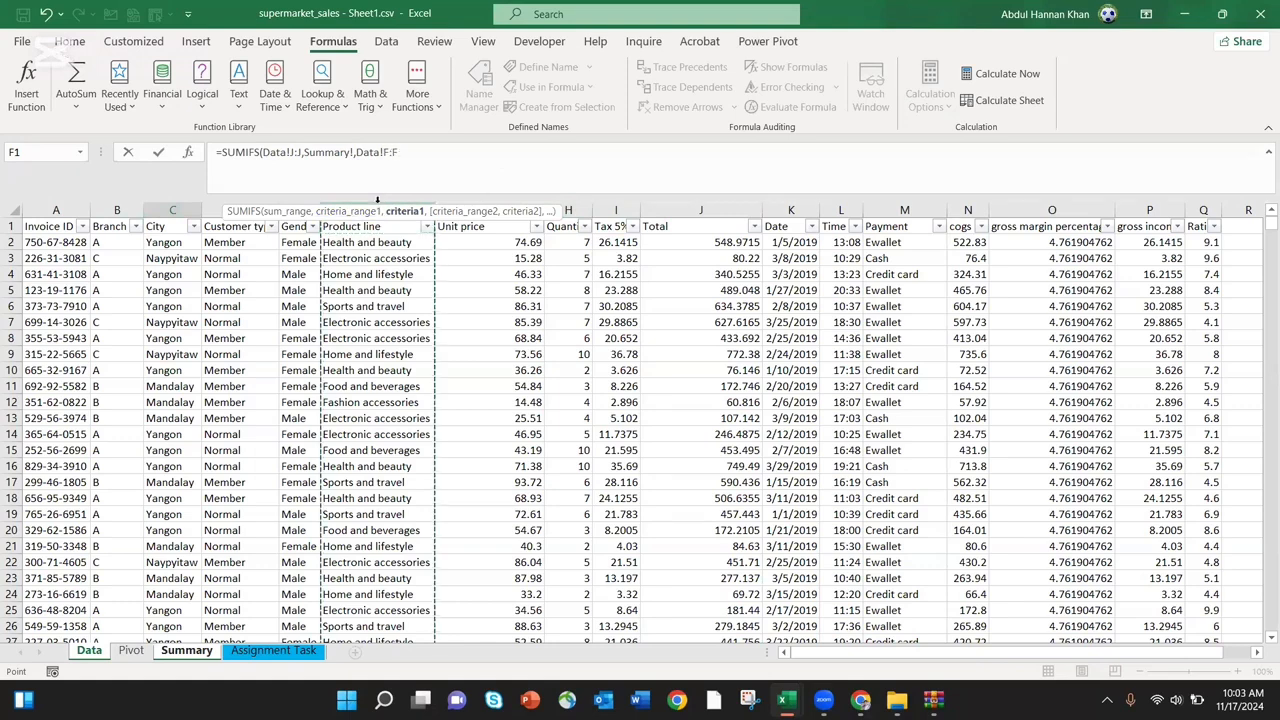
type(",")
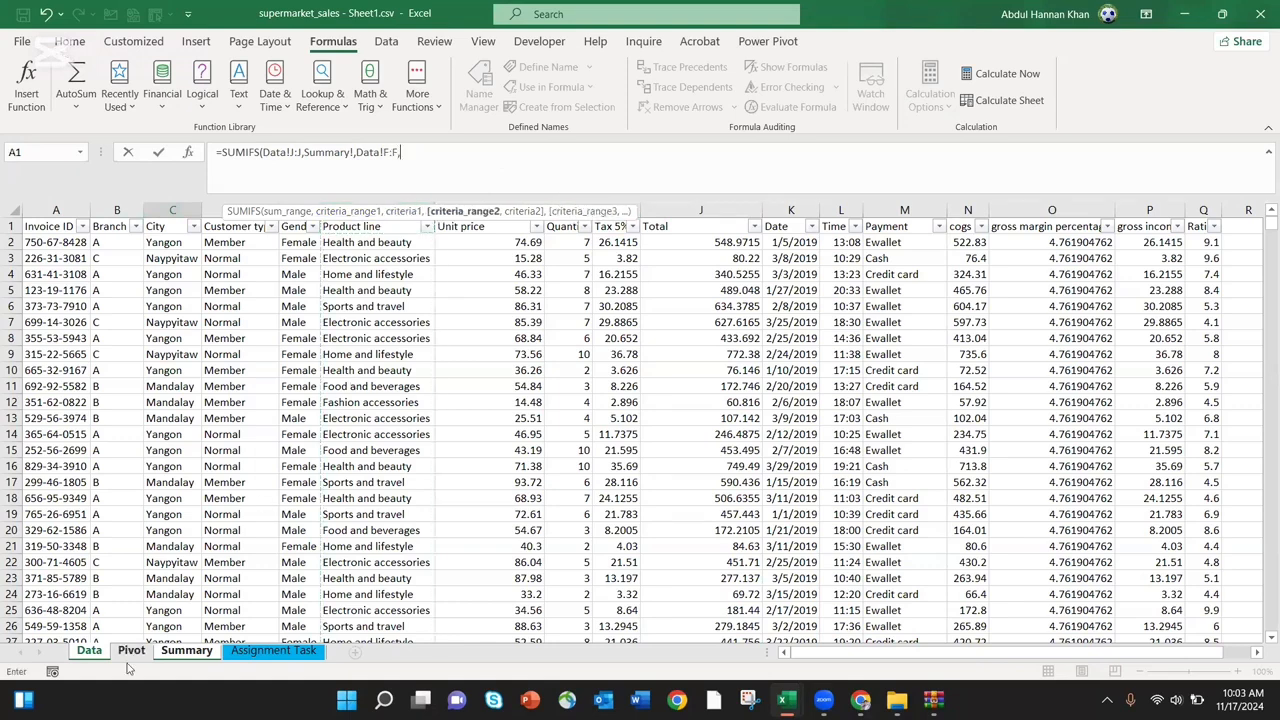
left_click(186, 650)
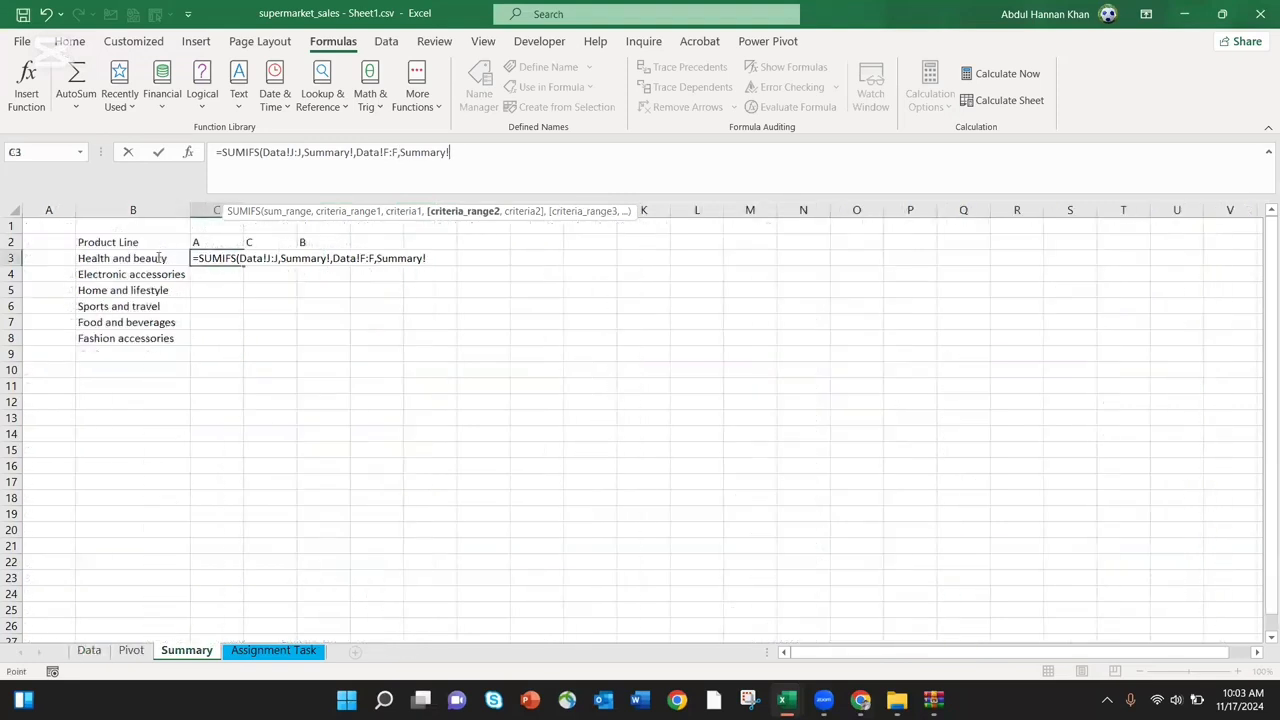
left_click(160, 258)
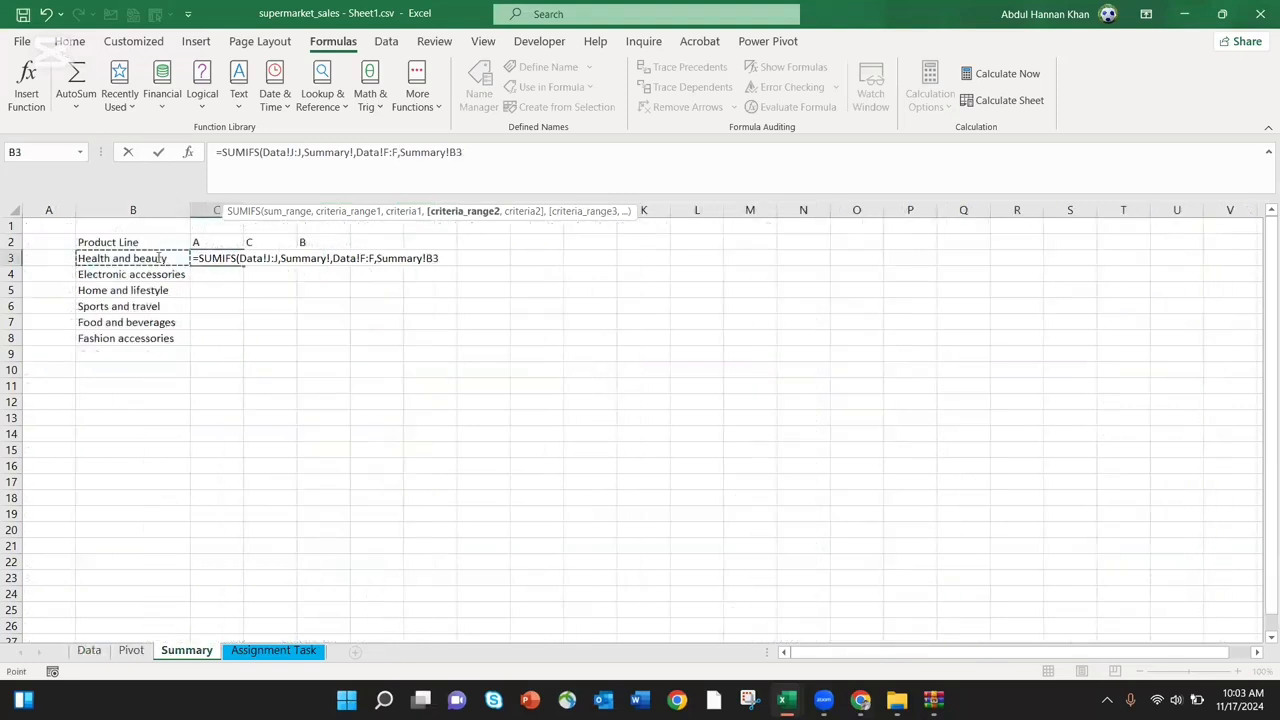
type(",")
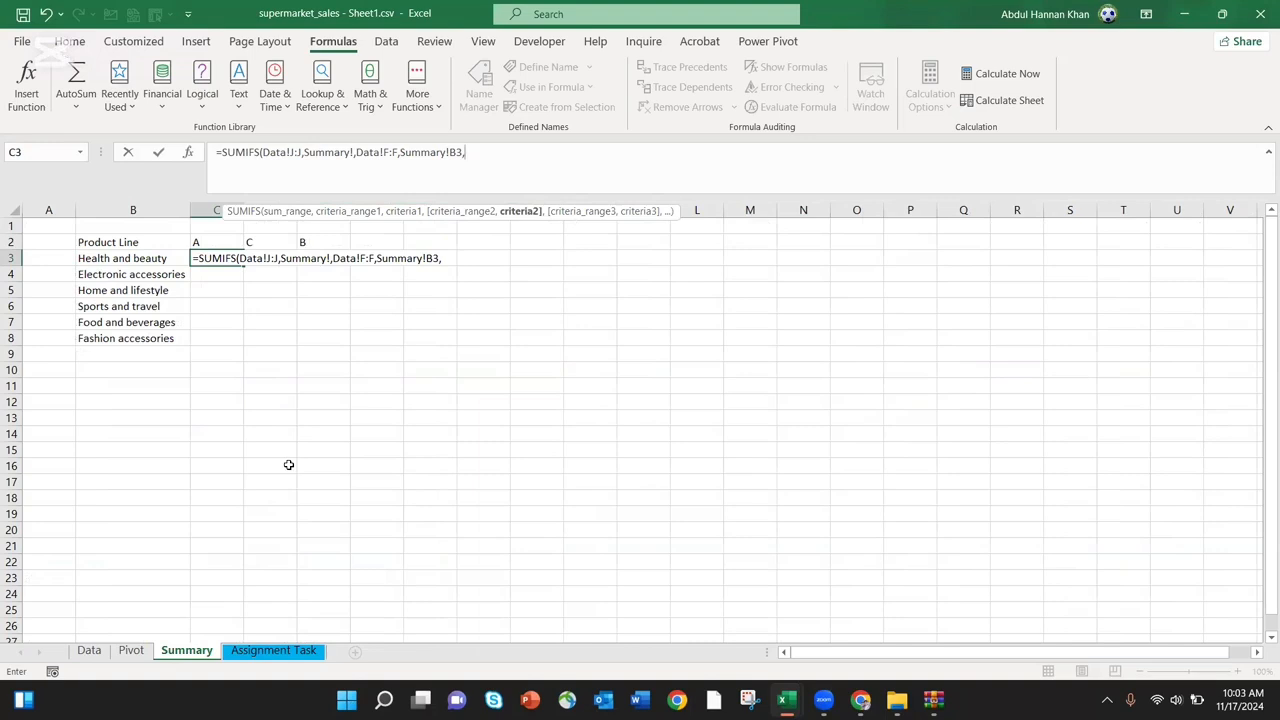
key("BackSpace")
key("BackSpace")
key("BackSpace")
key("BackSpace")
key("BackSpace")
key("BackSpace")
key("BackSpace")
key("BackSpace")
key("BackSpace")
key("BackSpace")
key("BackSpace")
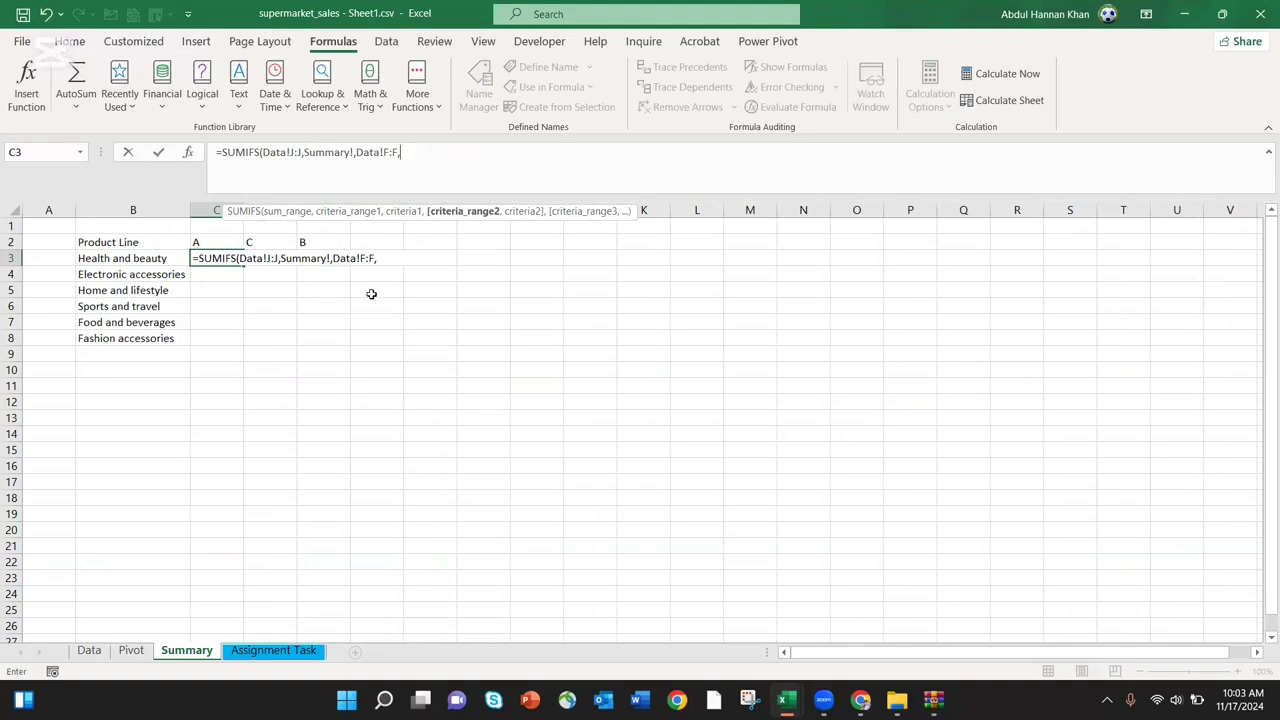
key("BackSpace")
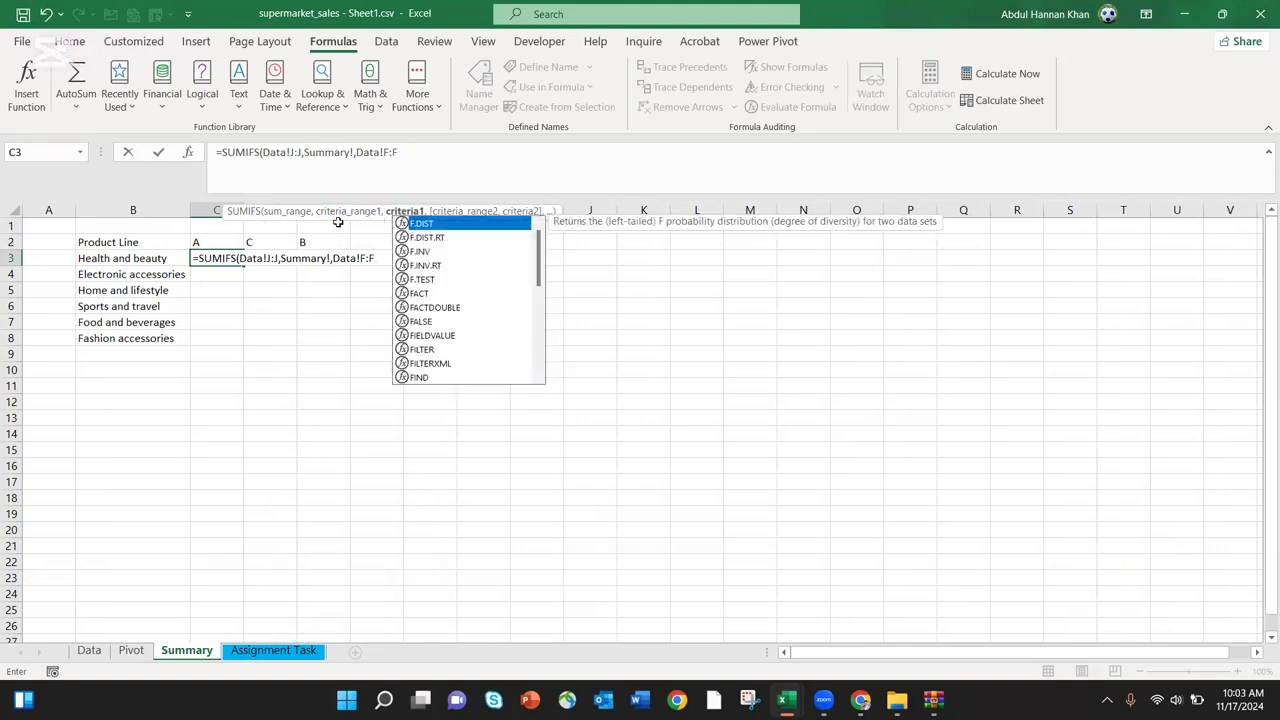
key("BackSpace")
key("BackSpace")
key("BackSpace")
key("BackSpace")
key("BackSpace")
key("BackSpace")
key("BackSpace")
key("BackSpace")
key("BackSpace")
key("BackSpace")
key("BackSpace")
key("BackSpace")
key("BackSpace")
key("BackSpace")
key("BackSpace")
key("BackSpace")
key("BackSpace")
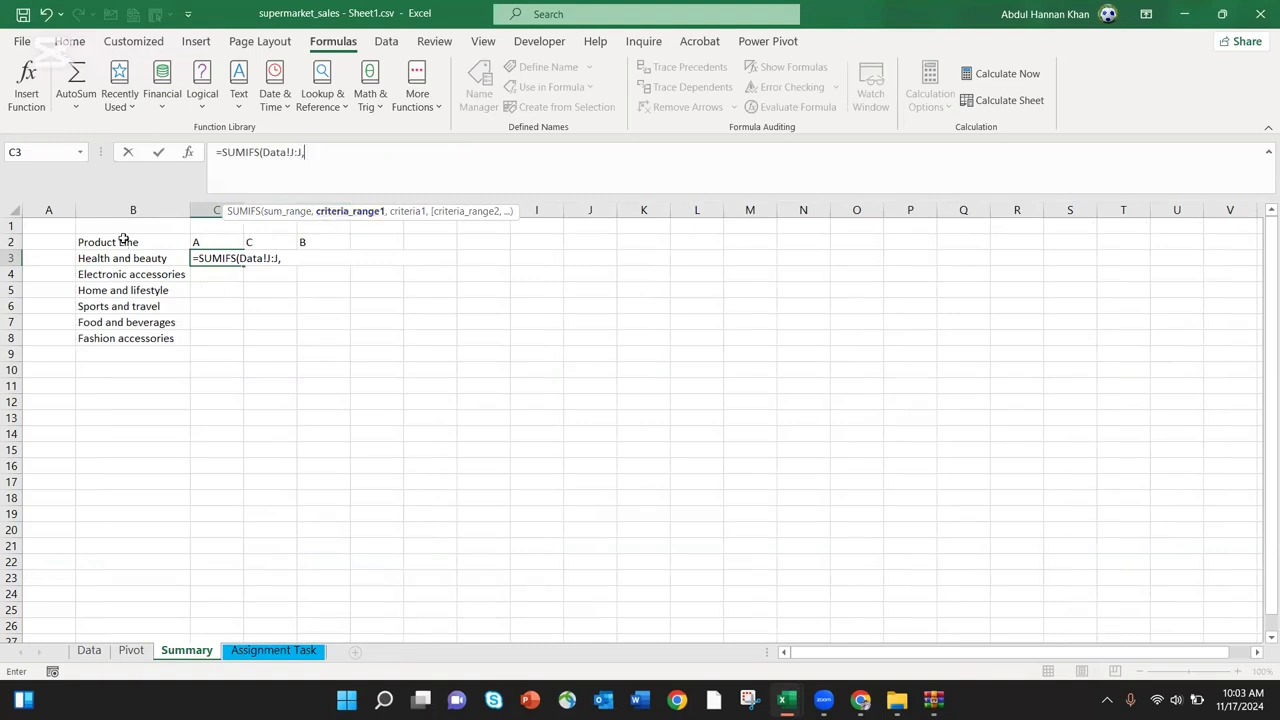
Add the Data worksheet's Product line column, Data!F:F, as the first criteria range, with Summary!B3 as its criterion
left_click(128, 651)
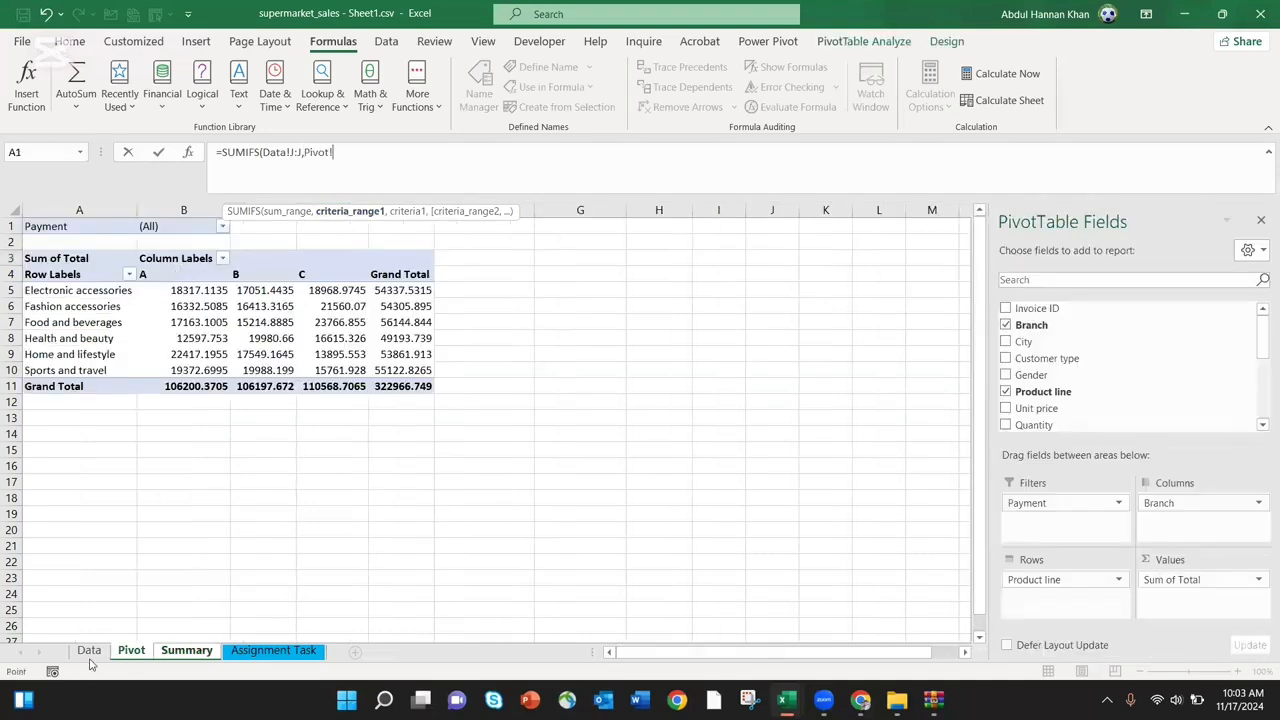
key("ctrl+Page_Up")
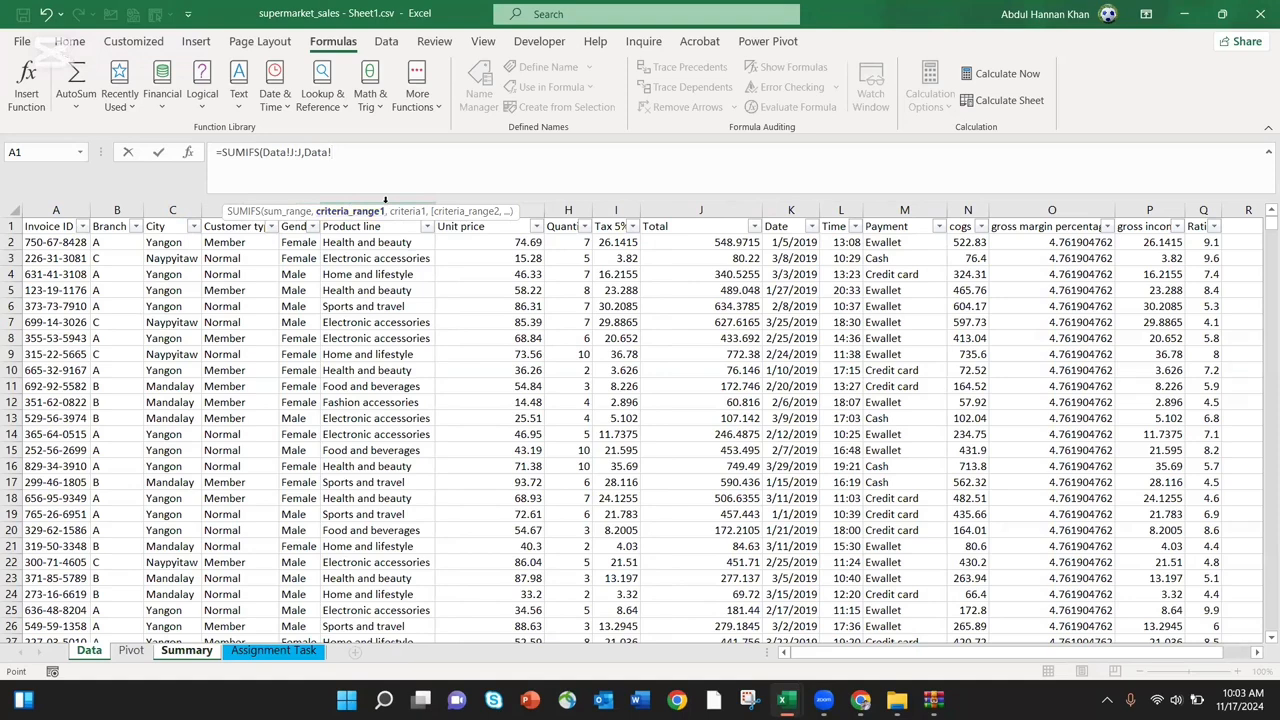
left_click(385, 205)
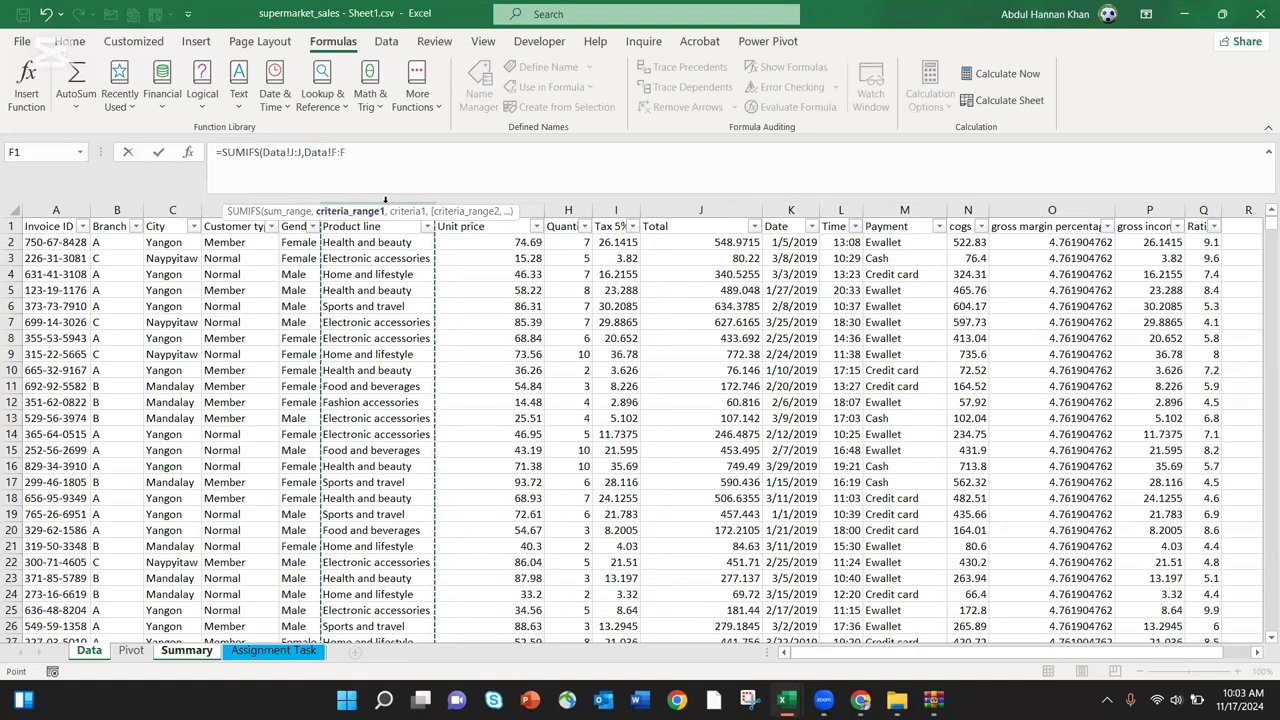
type(",")
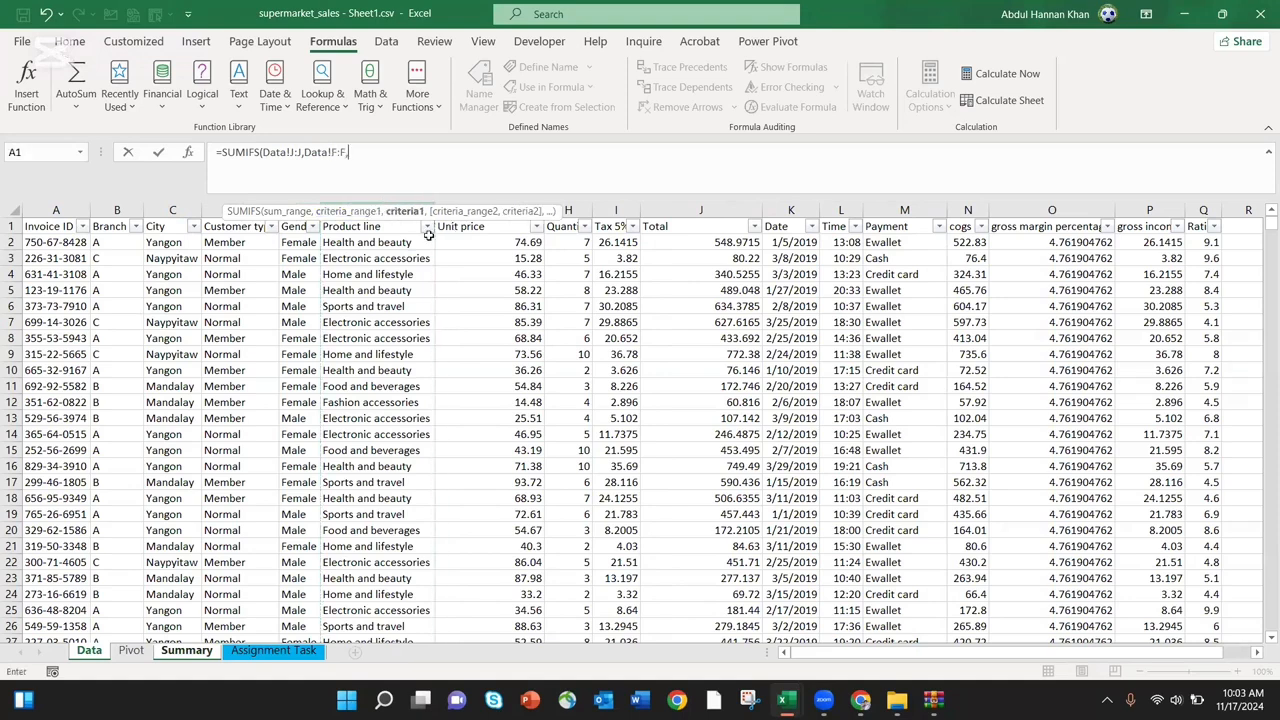
left_click(168, 655)
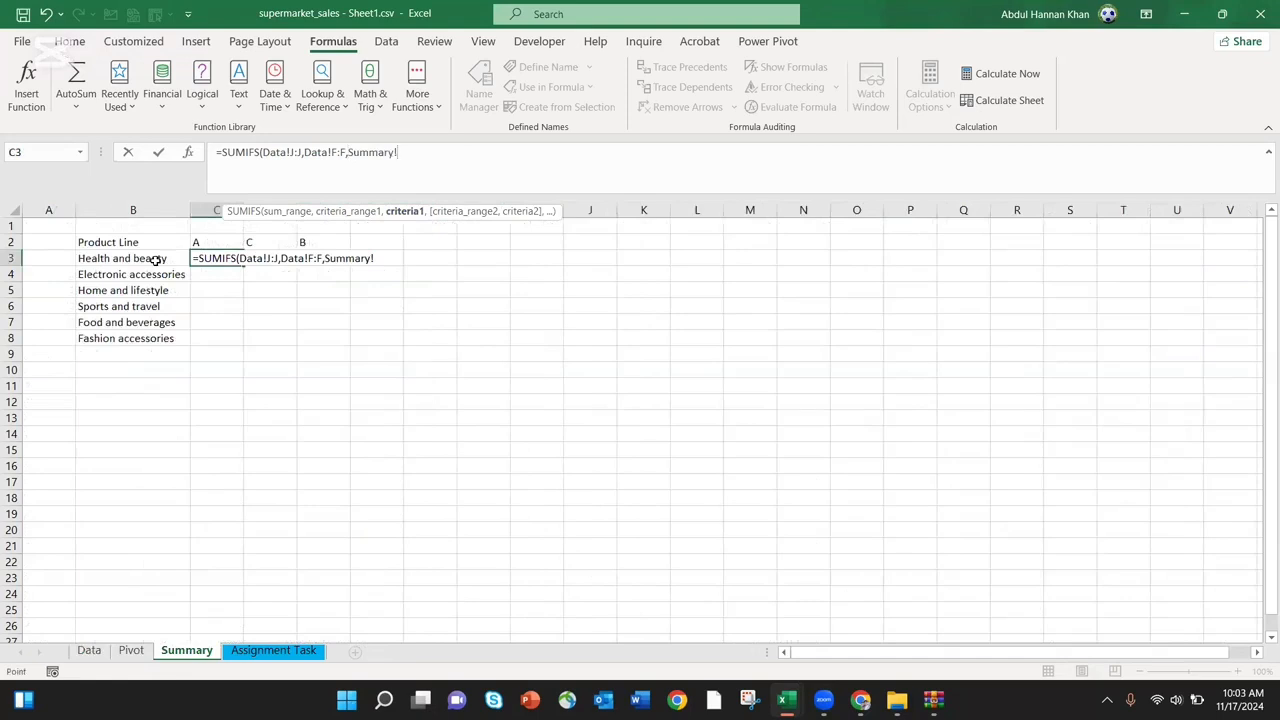
left_click(155, 260)
type(",")
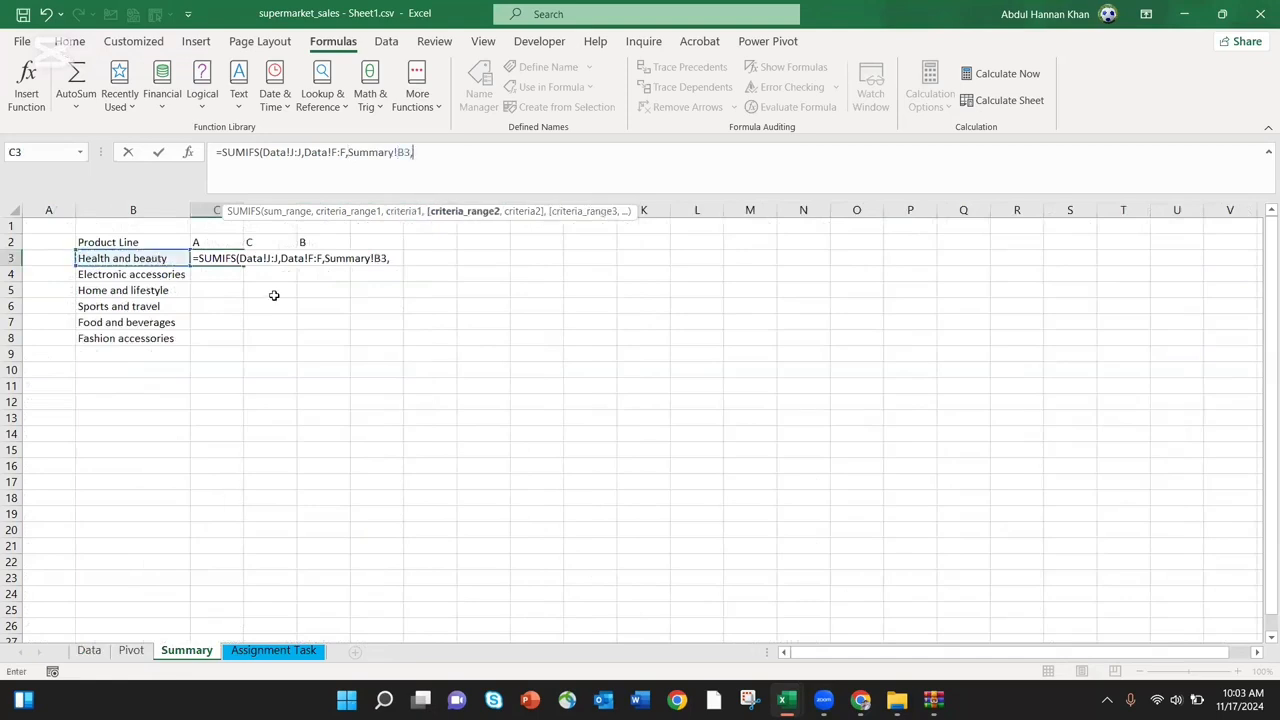
Complete the SUMIFS formula in C3 with Data!B:B as the second criteria range and Summary!C2 as its criterion
left_click(95, 652)
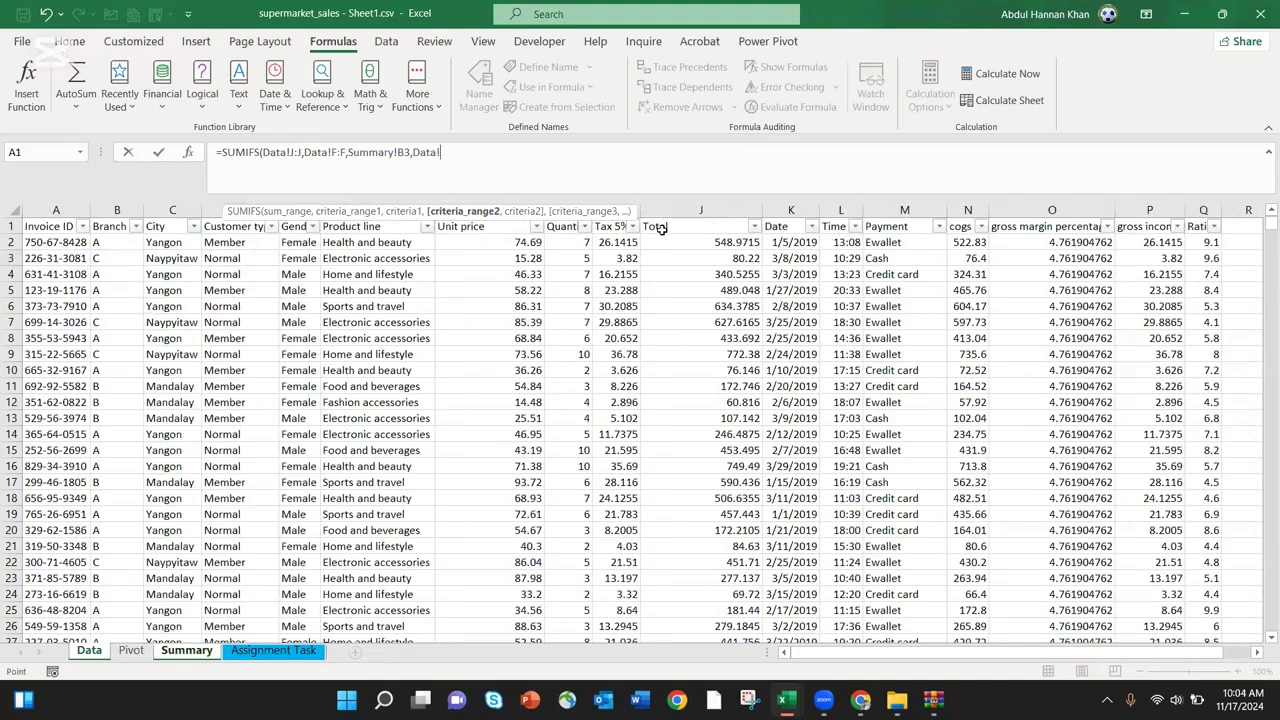
left_click(117, 210)
type(",")
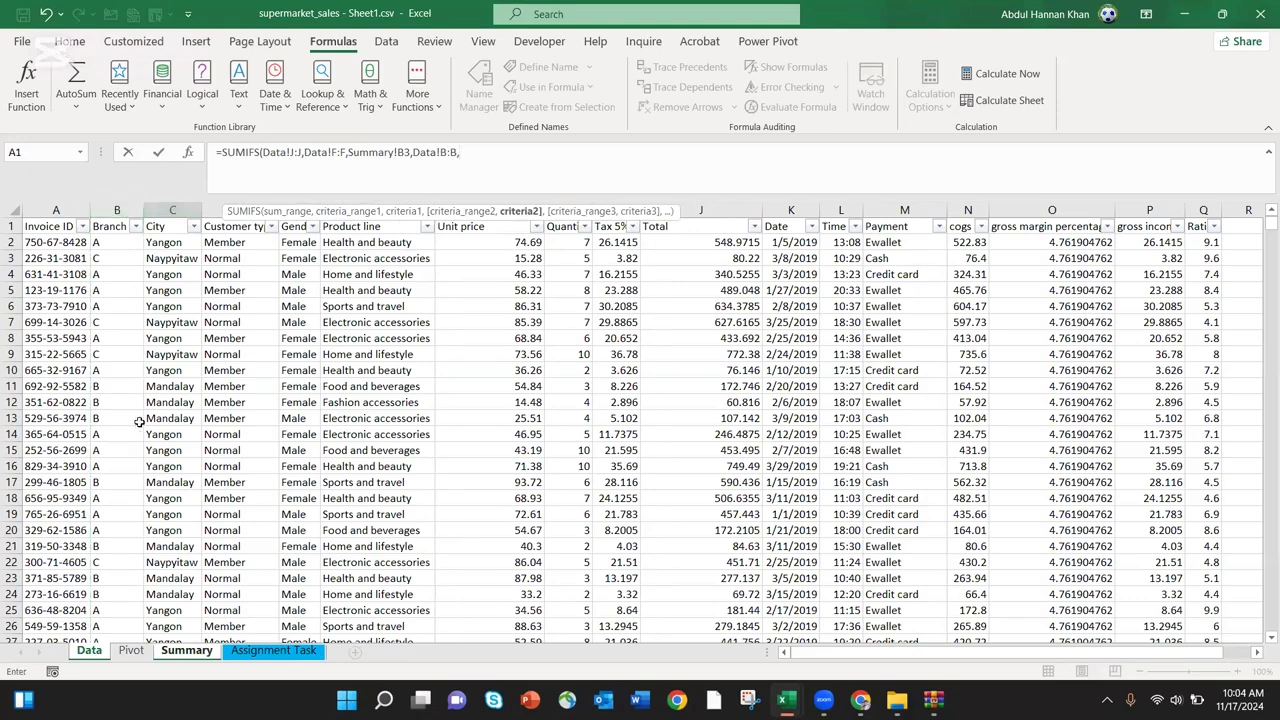
left_click(170, 651)
left_click(215, 242)
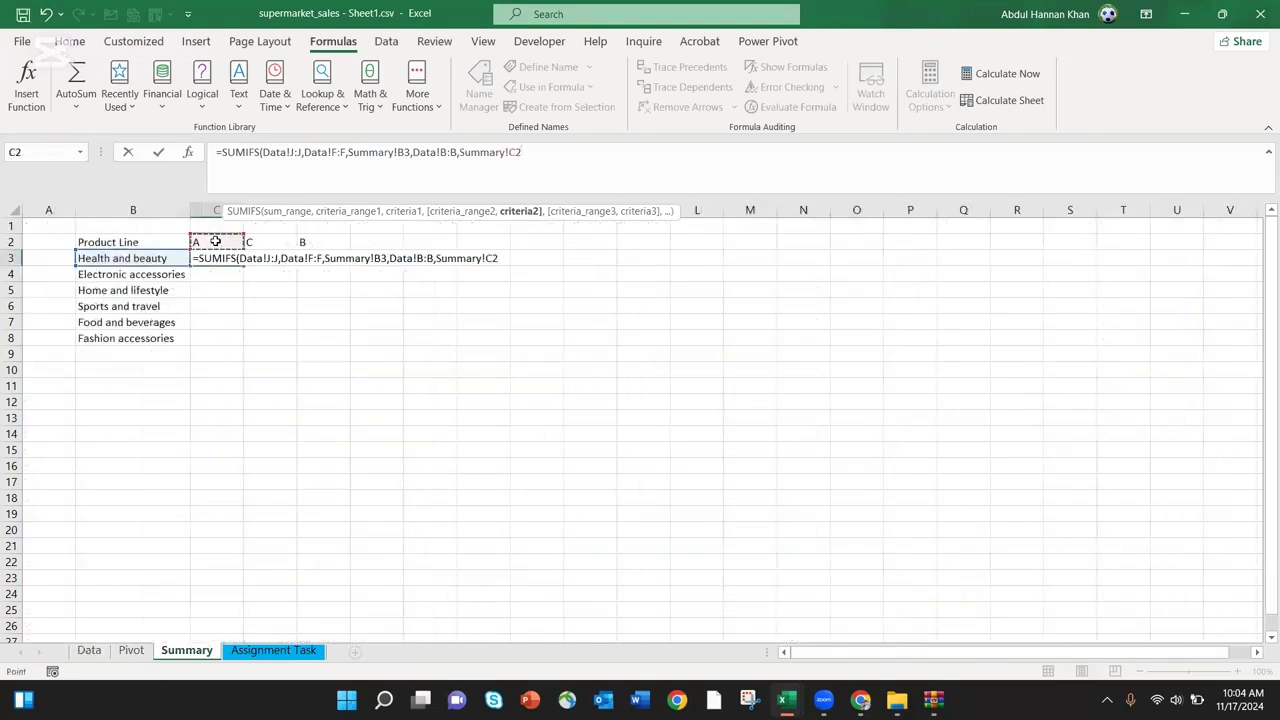
key("Return")
key("Up")
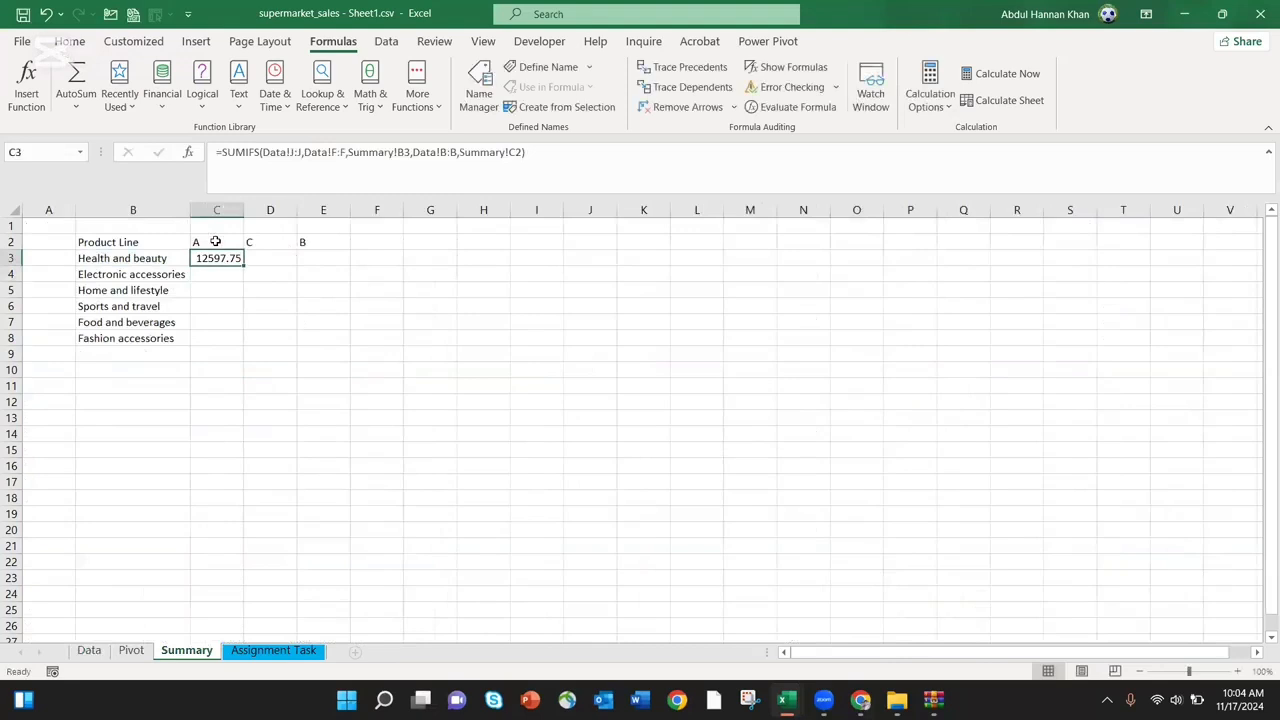
Review the SUMIFS formula in C3, examining its sum range and how each criteria range pairs with its criterion
left_click(339, 151)
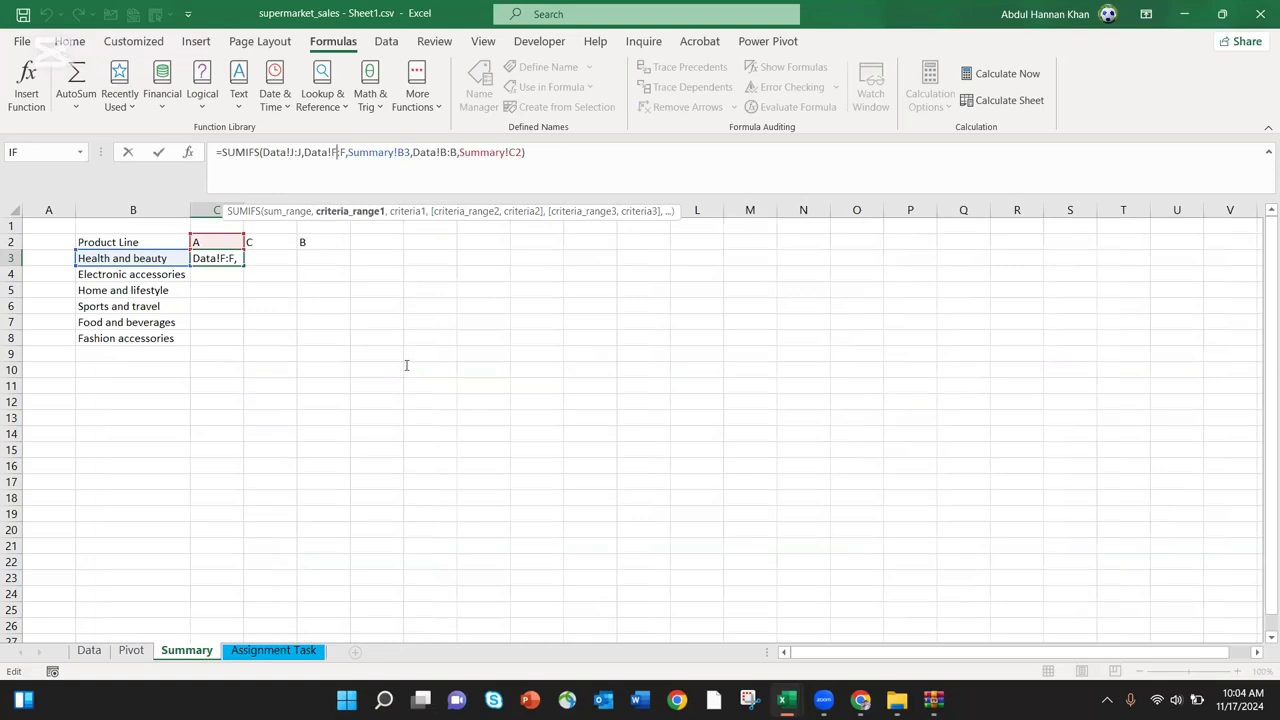
left_click(243, 212)
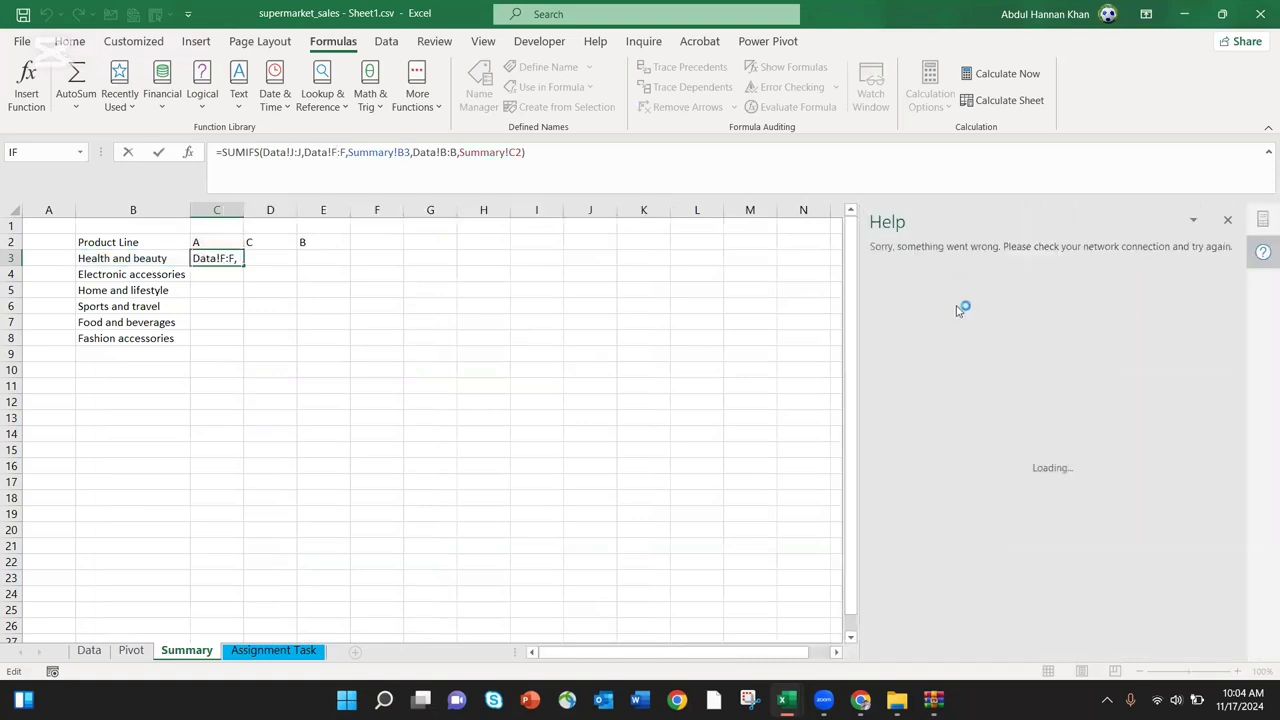
left_click(1230, 221)
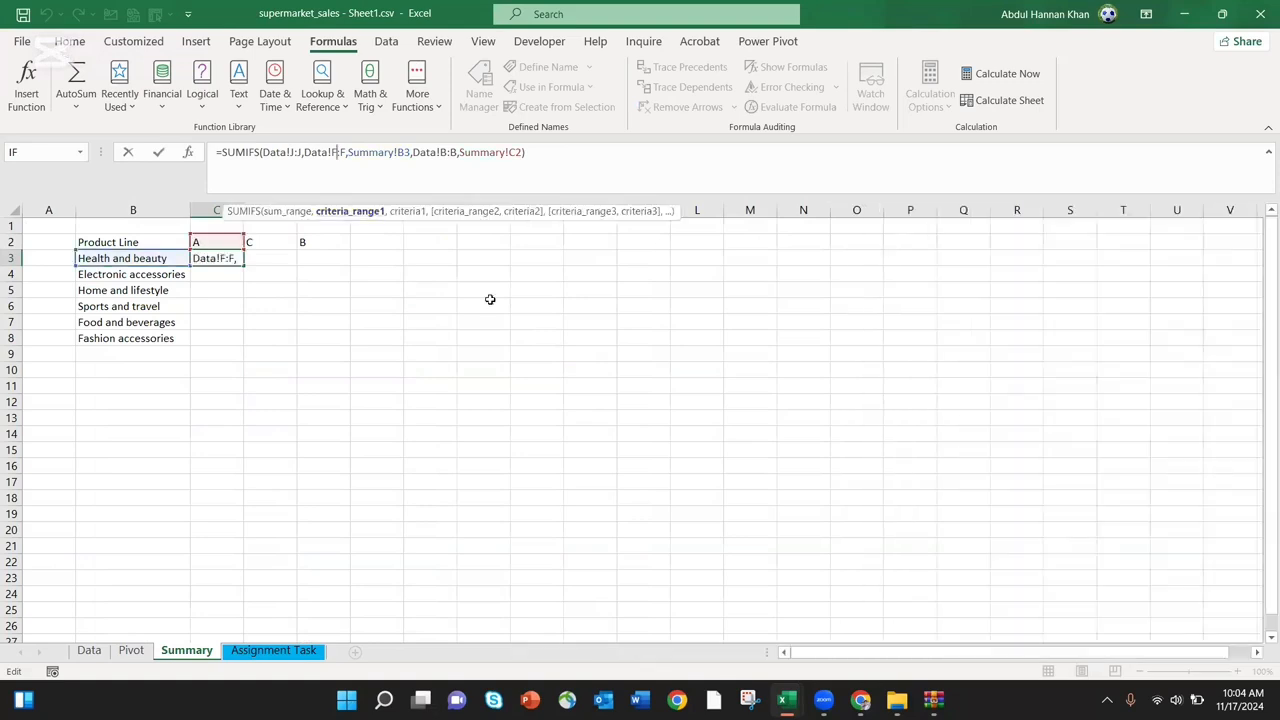
left_click(289, 151)
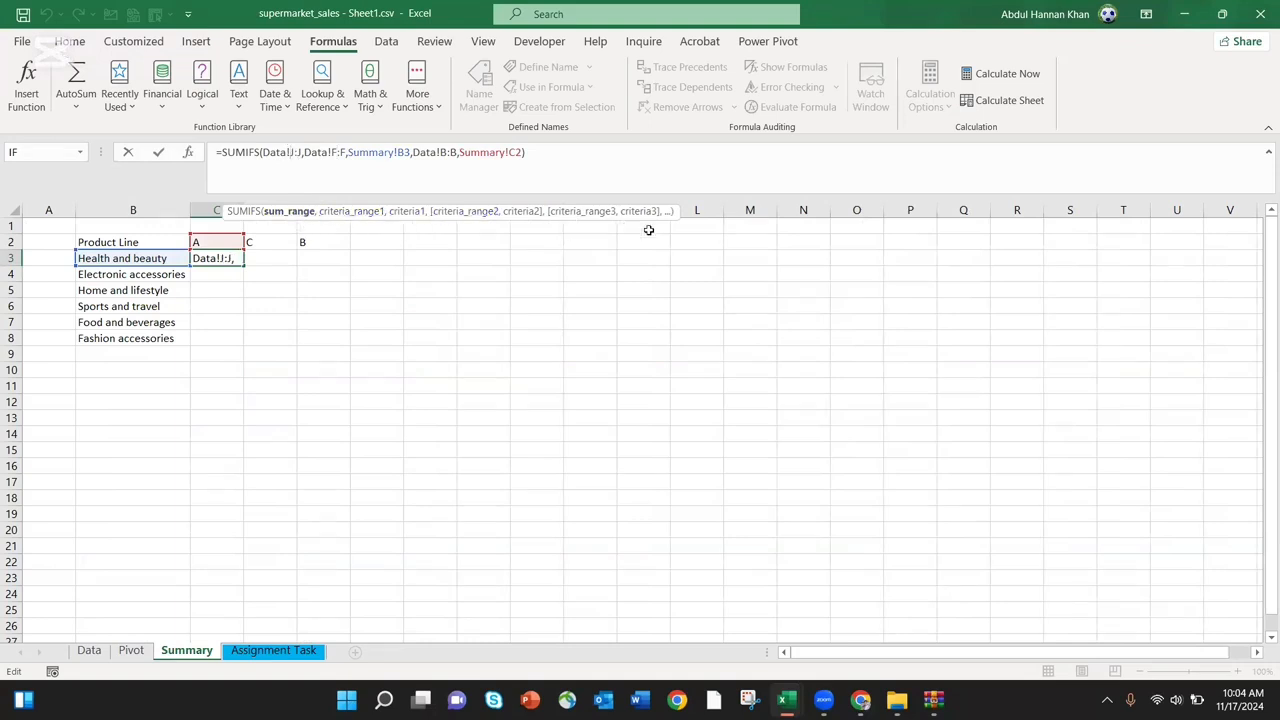
left_click(275, 218)
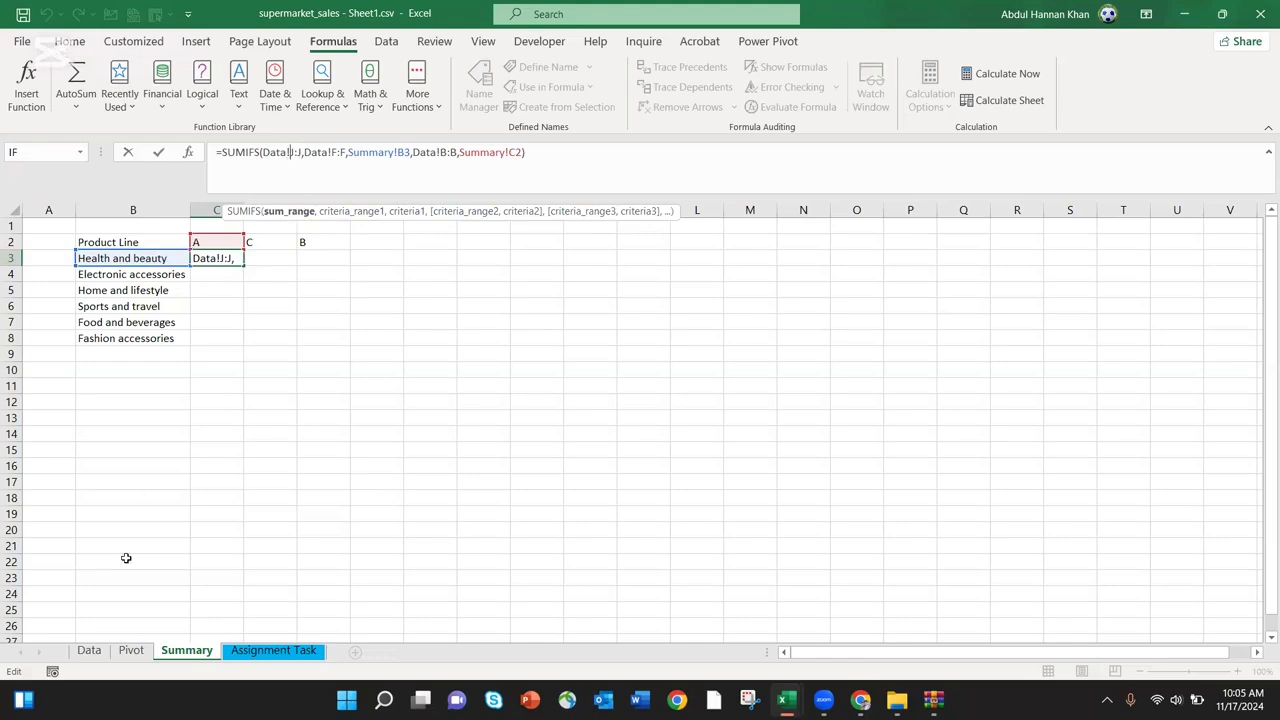
left_click(89, 651)
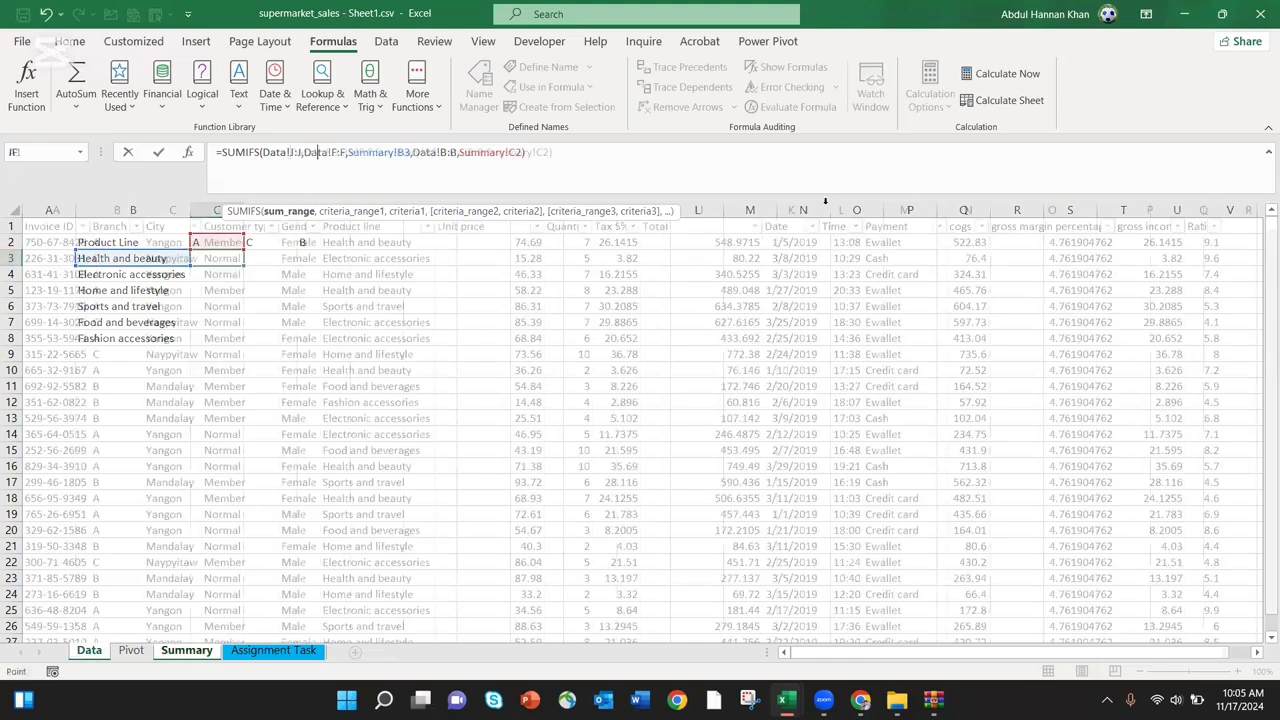
left_click(705, 212)
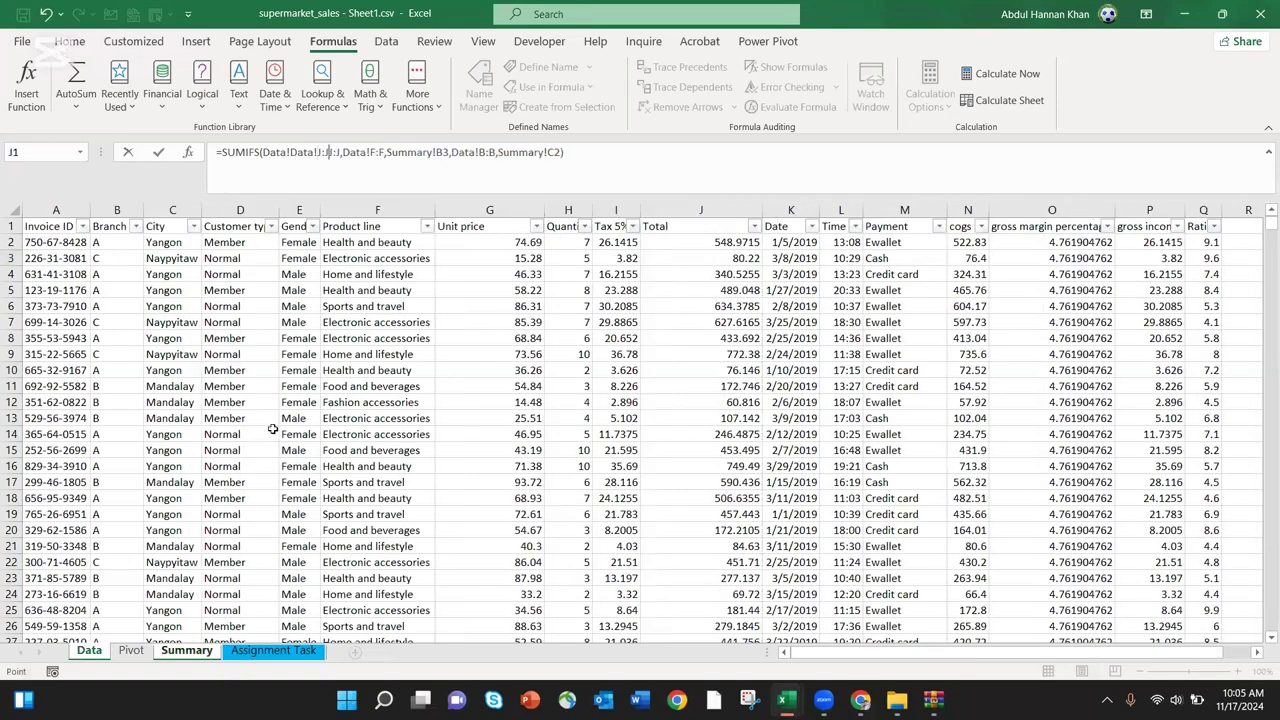
key("ctrl+Return")
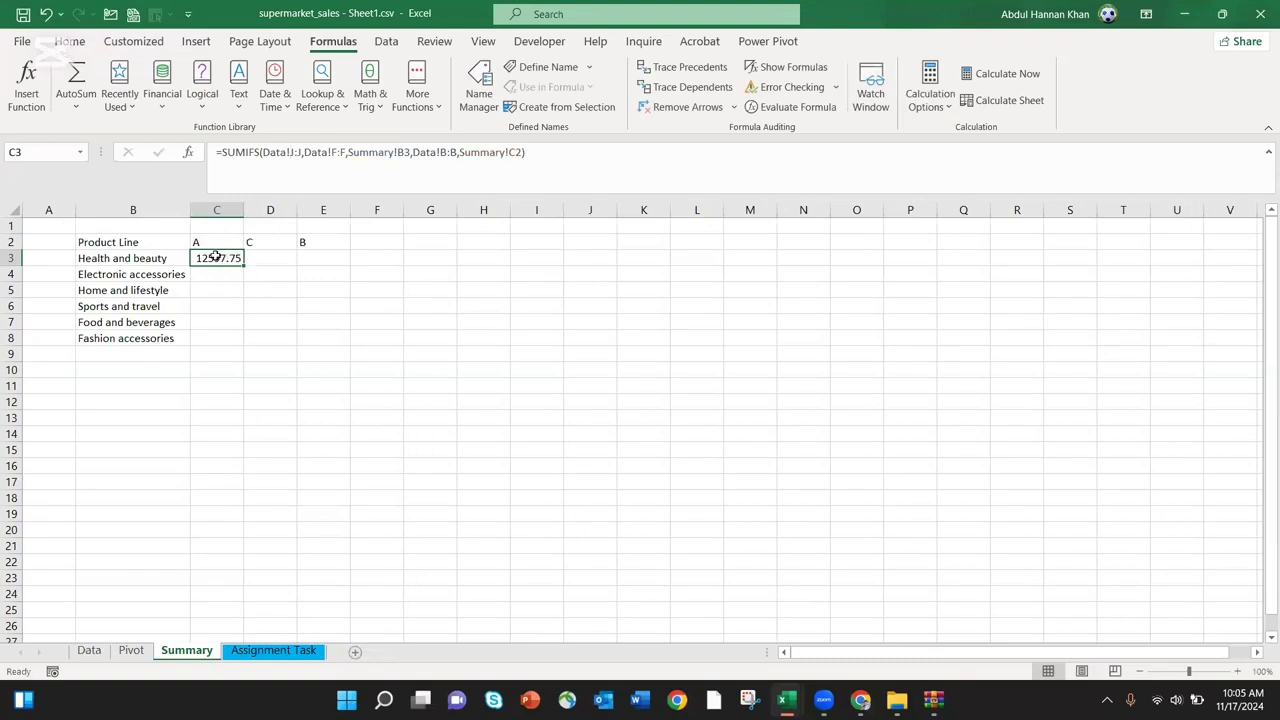
left_click(325, 152)
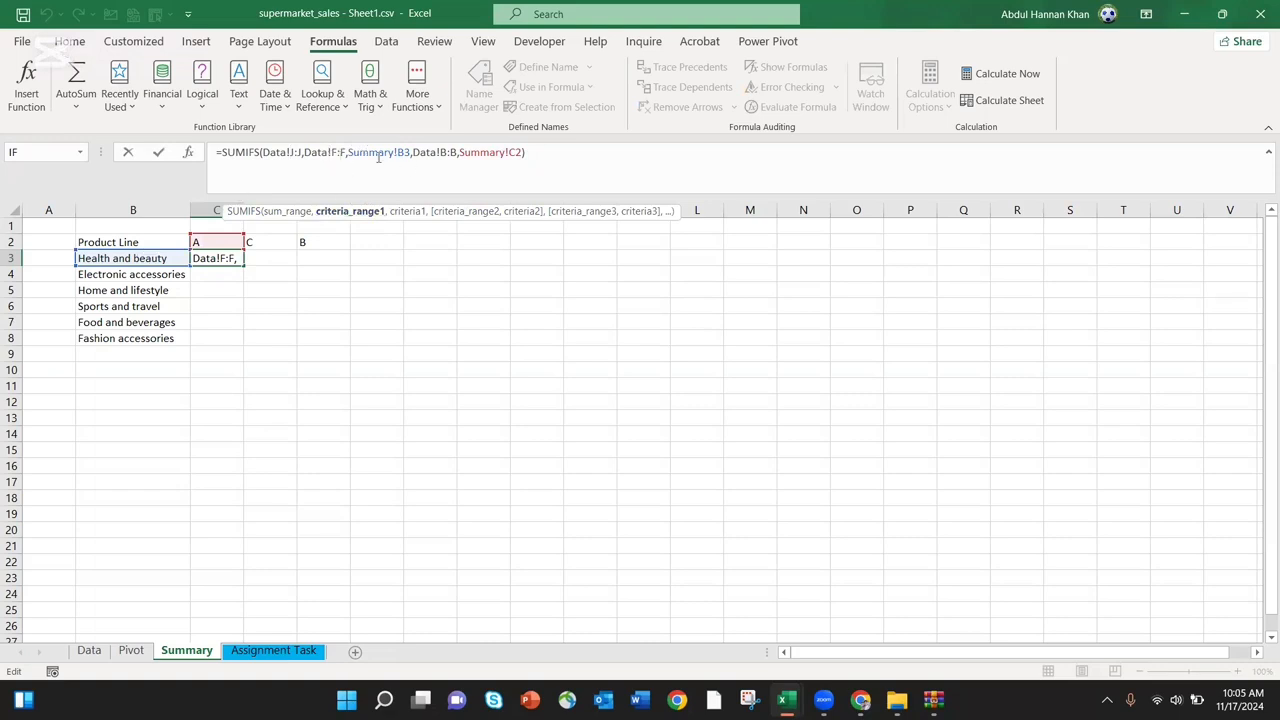
left_click(92, 260)
key("ctrl+Return")
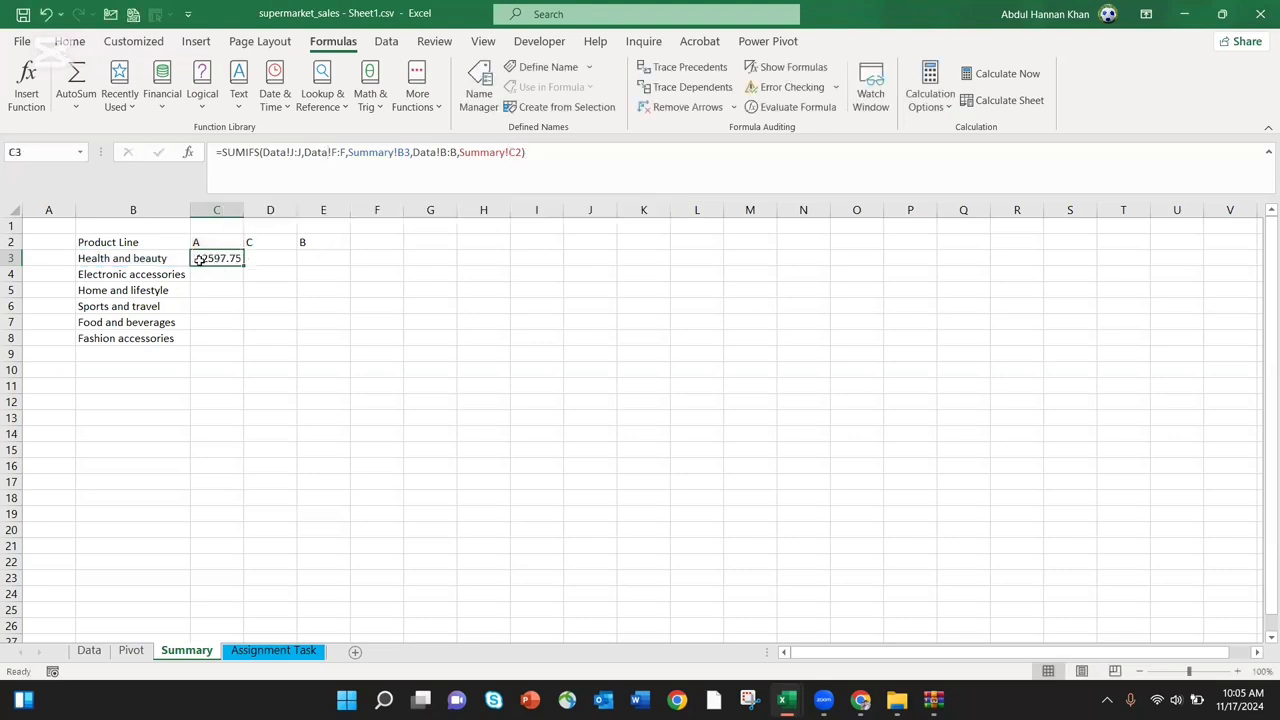
On the Pivot worksheet, highlight the Health and beauty total for branch A, cell B8, with a yellow fill
left_click(130, 651)
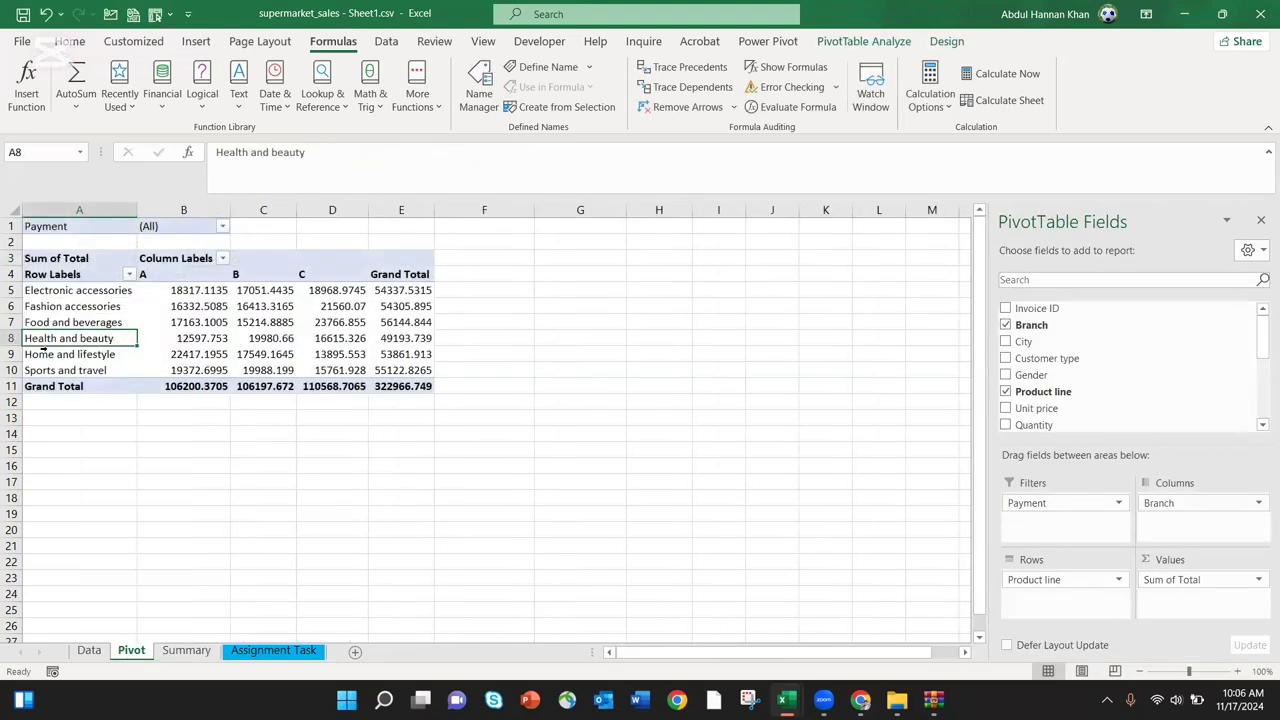
left_click(182, 340)
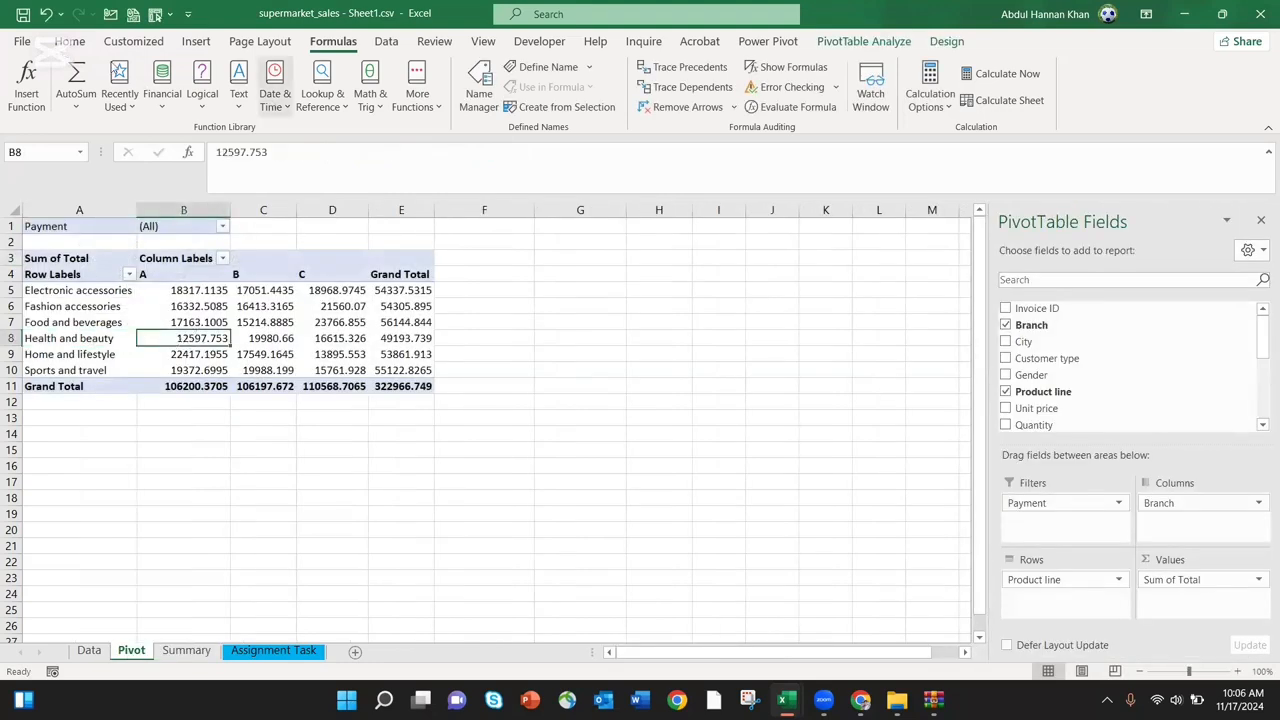
left_click(68, 41)
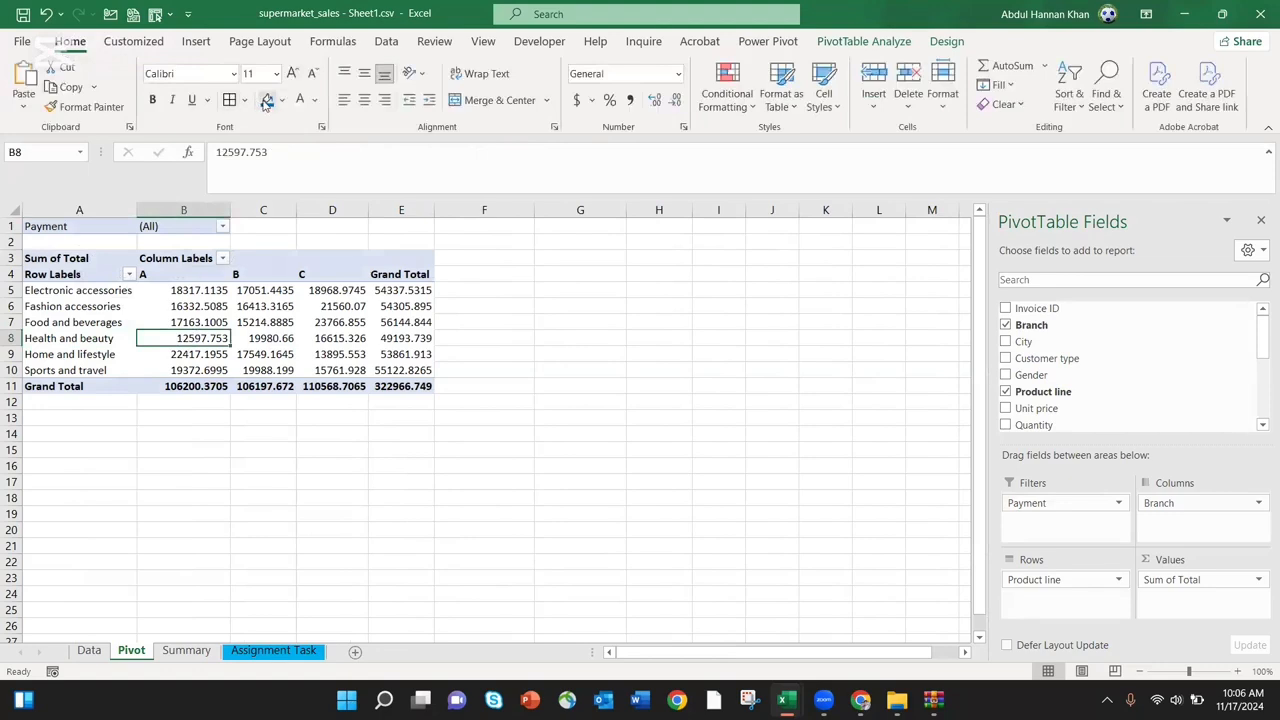
left_click(267, 100)
left_click(283, 101)
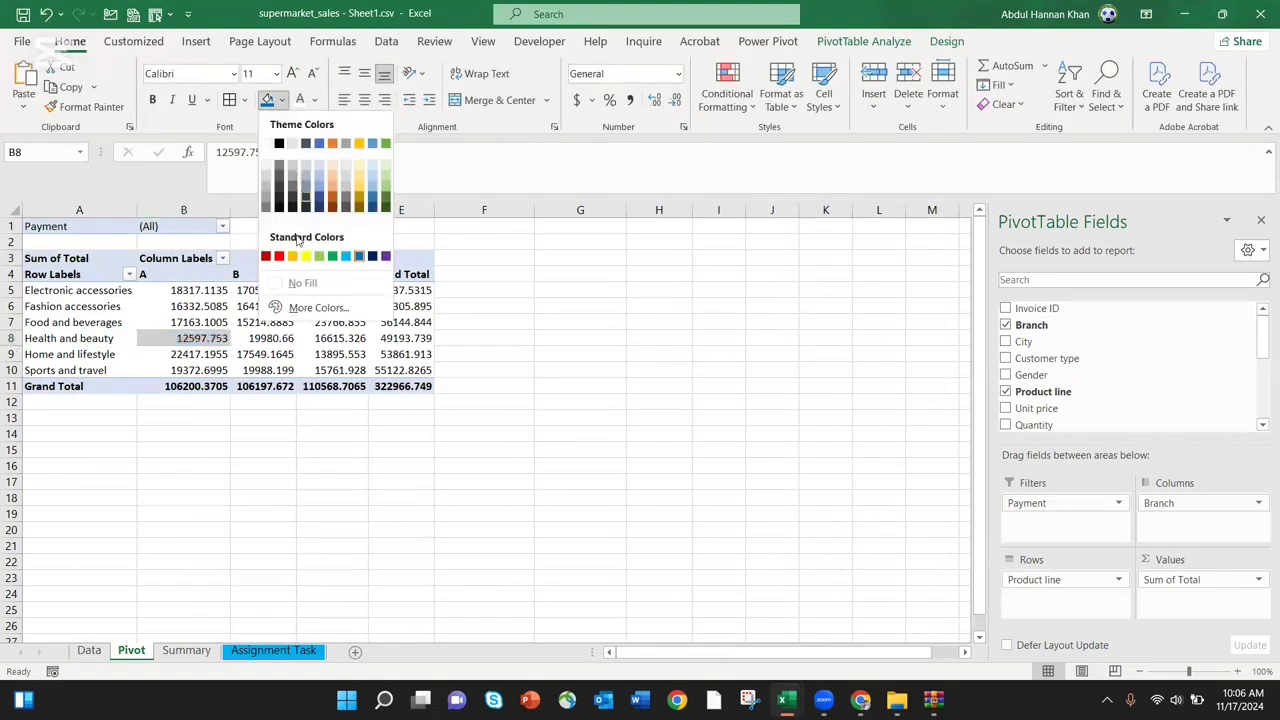
left_click(304, 257)
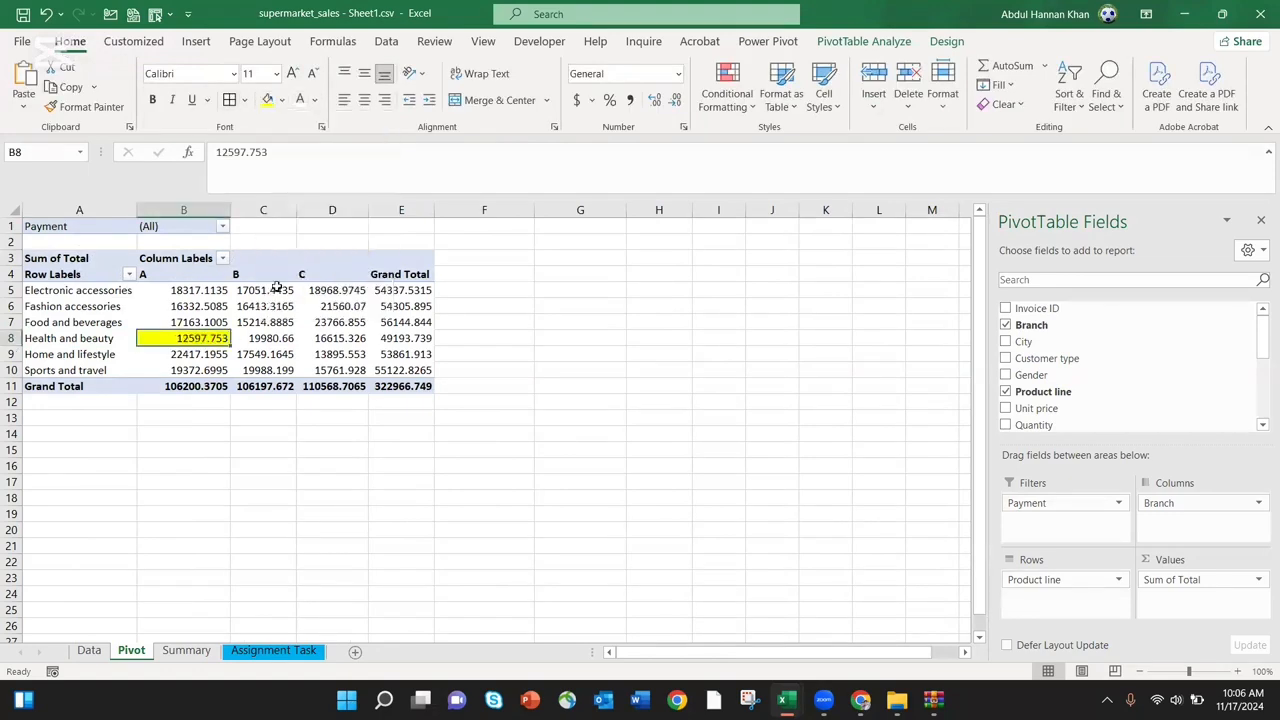
Copy the SUMIFS formula from C3 into D3 on the Summary worksheet and inspect the references in the copied formula
left_click(176, 651)
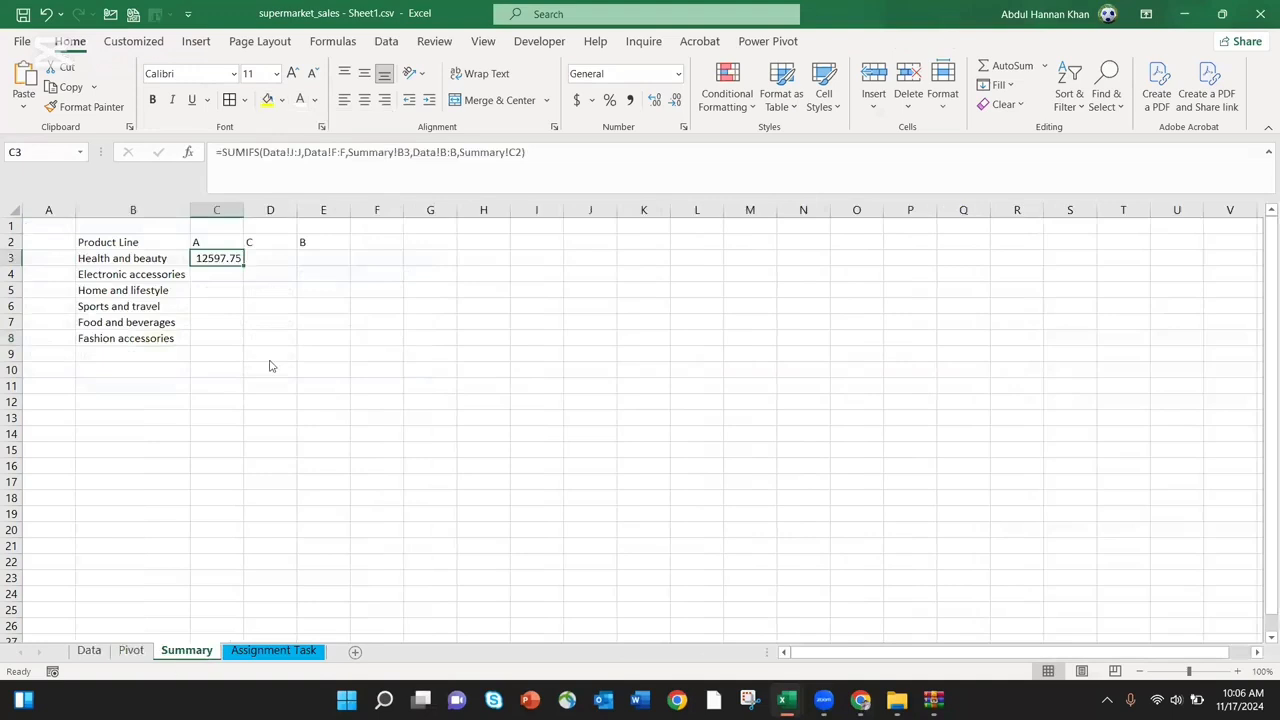
left_click(256, 257)
key("Left")
key("ctrl+c")
left_click(256, 257)
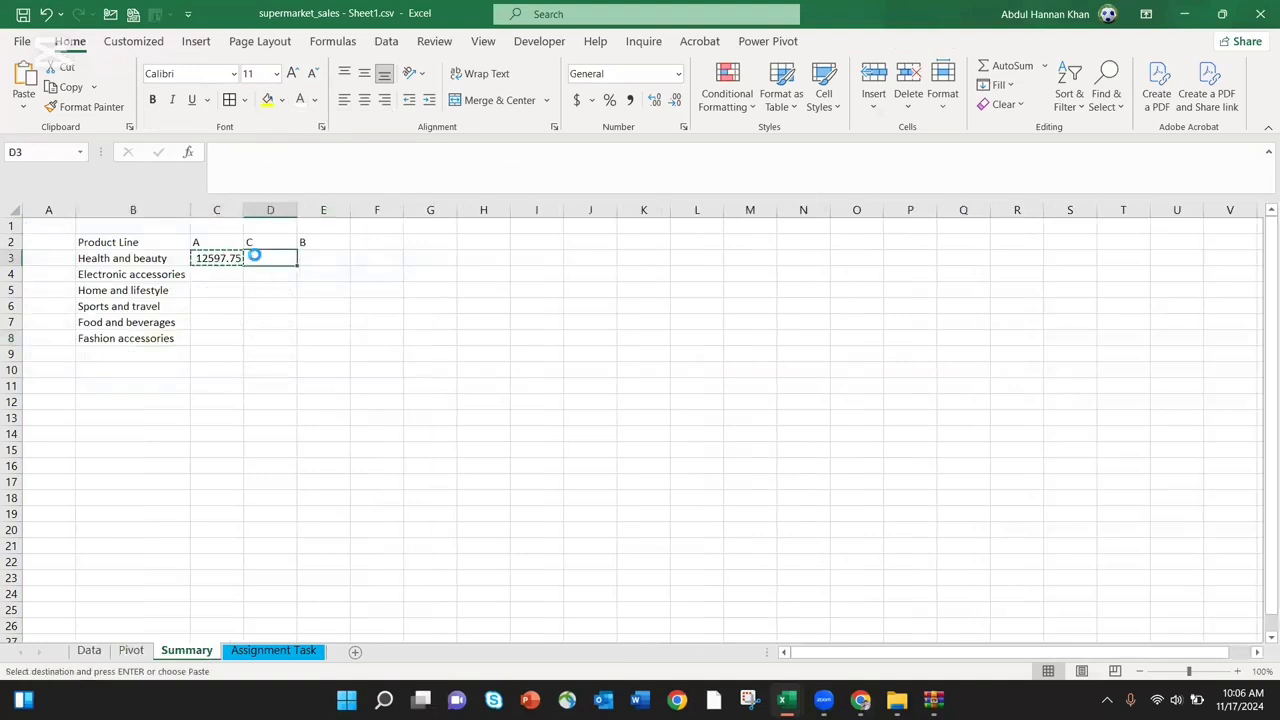
key("ctrl+v")
left_click(322, 152)
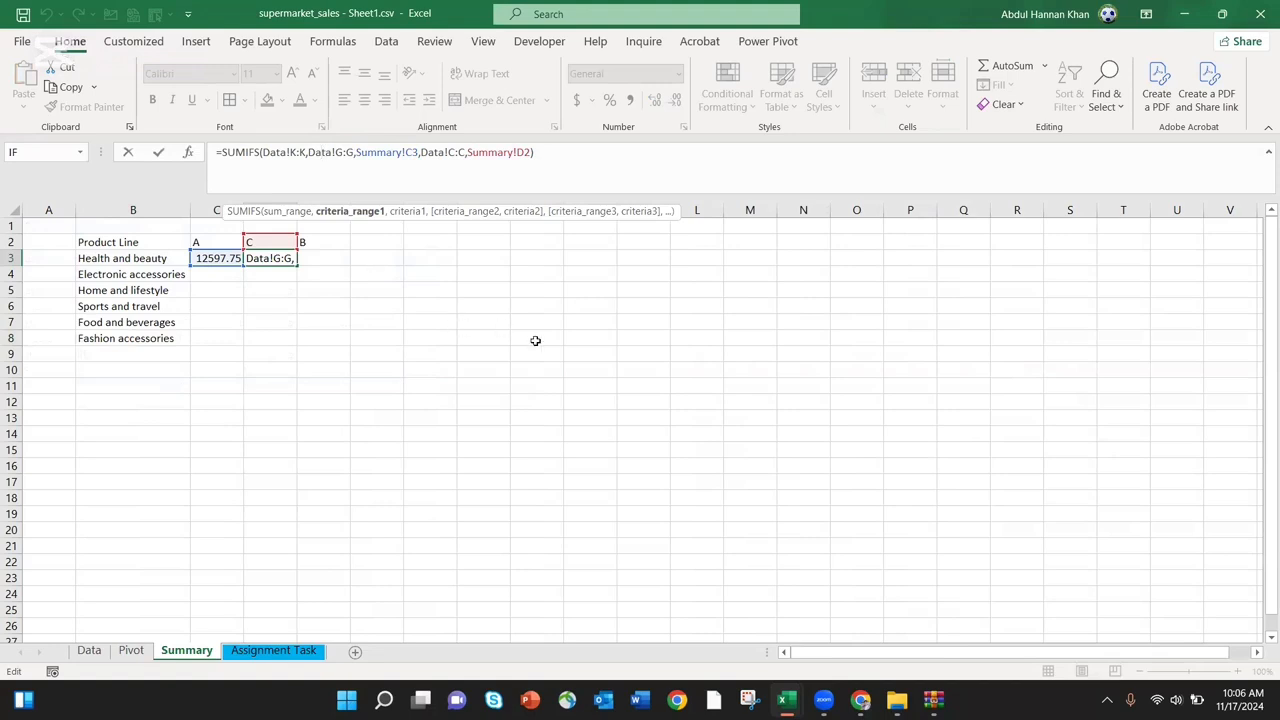
key("ctrl+Return")
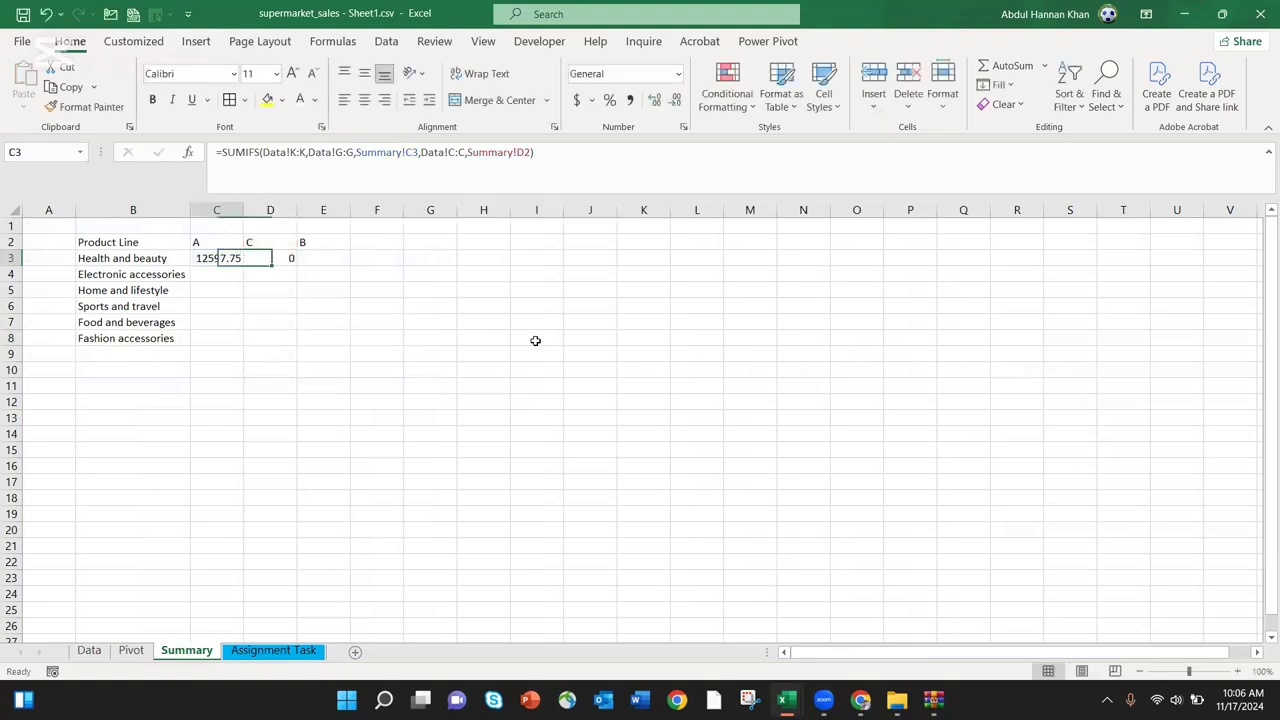
key("Left")
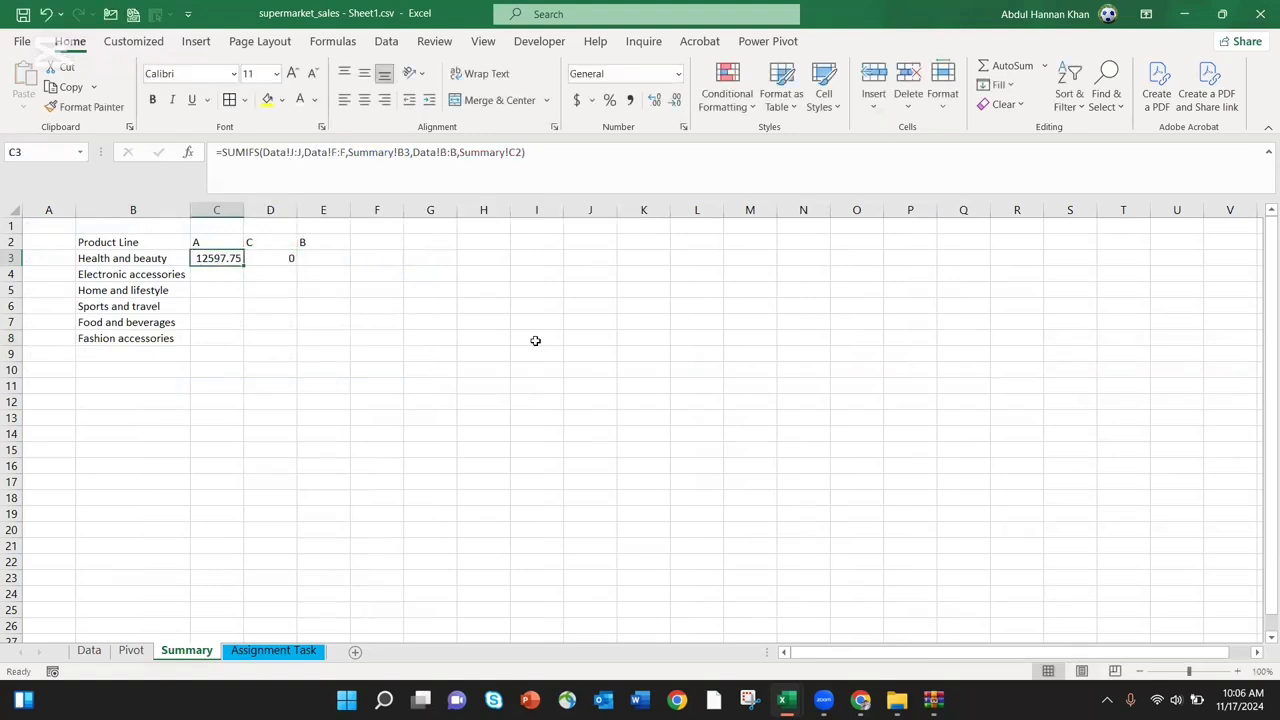
Enter the test value 4 in the empty cell I9 of the Summary worksheet
left_click(555, 352)
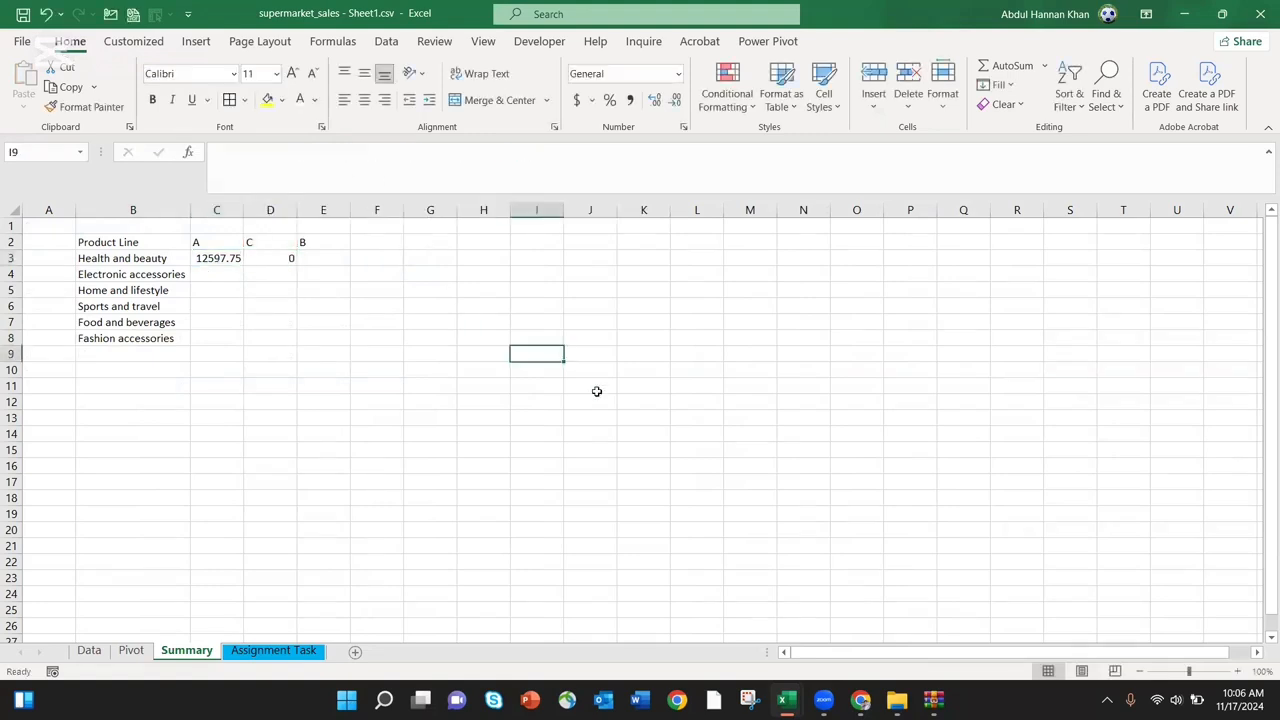
type("4")
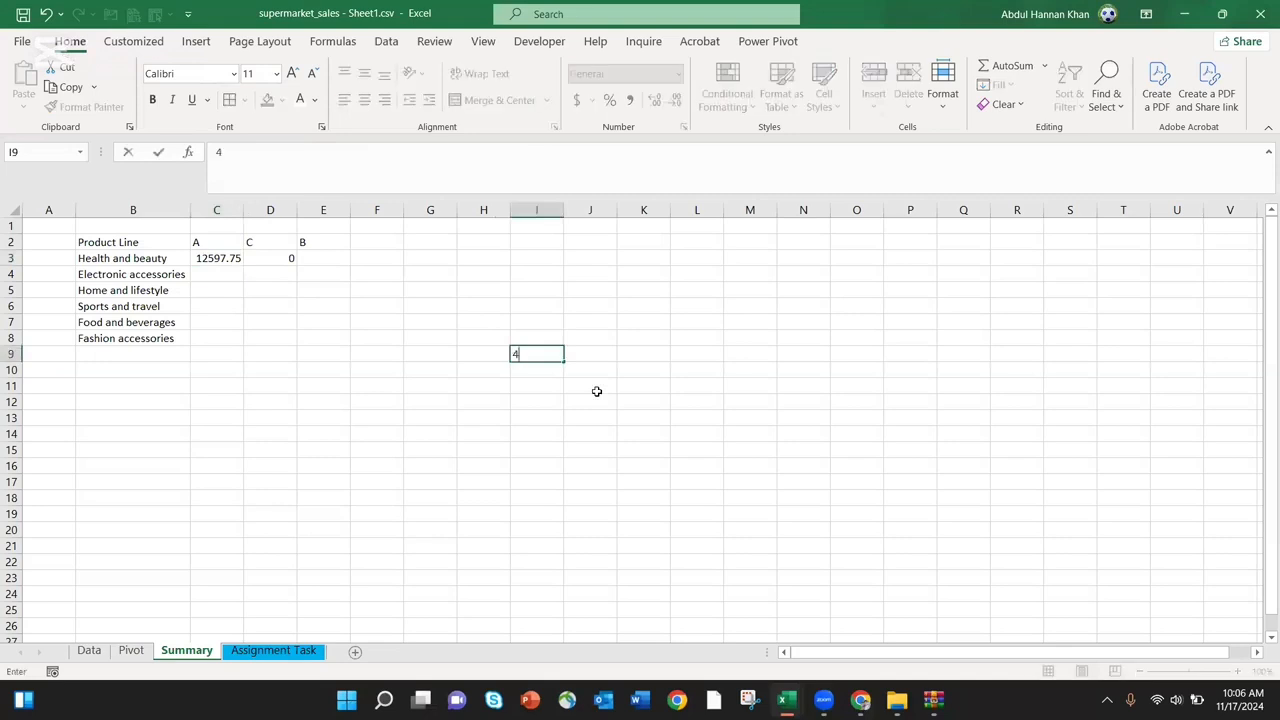
key("ctrl+Return")
Enter the formula =I9 in cell L11 to reference the test value
key("Right")
key("Right")
key("Right")
key("Down")
key("Down")
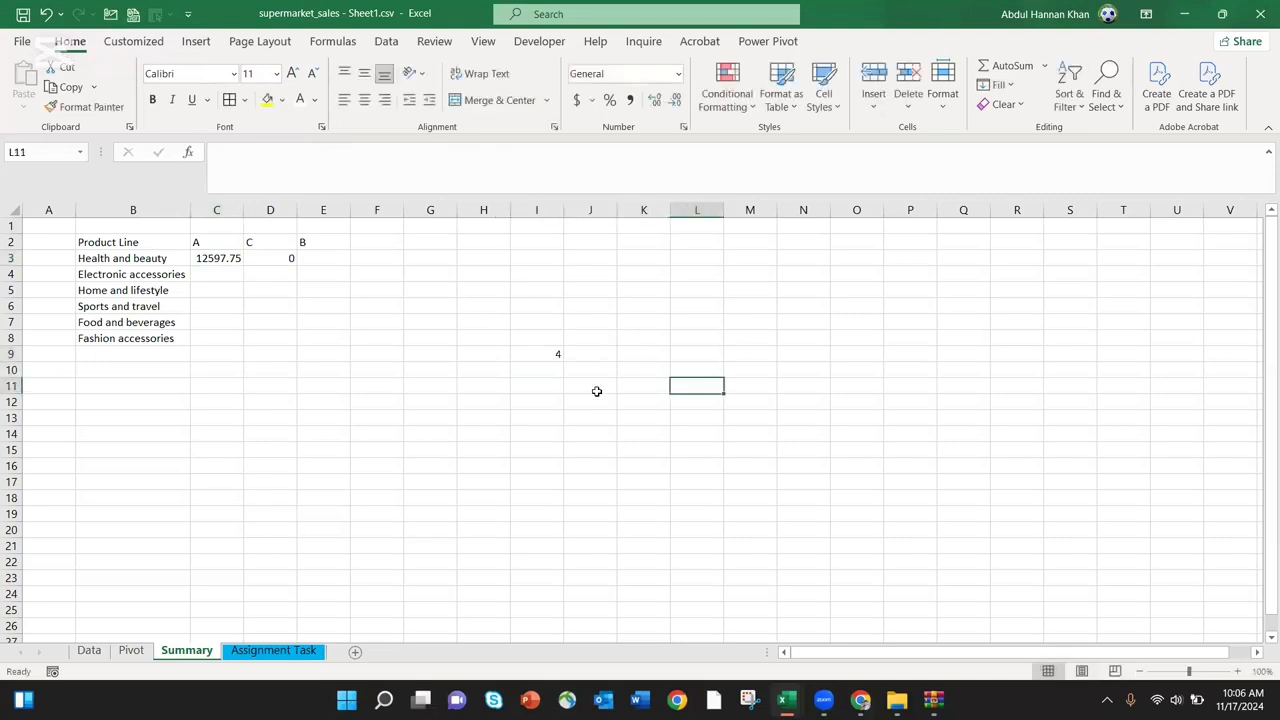
type("=")
key("Left")
key("Left")
key("Left")
key("Up")
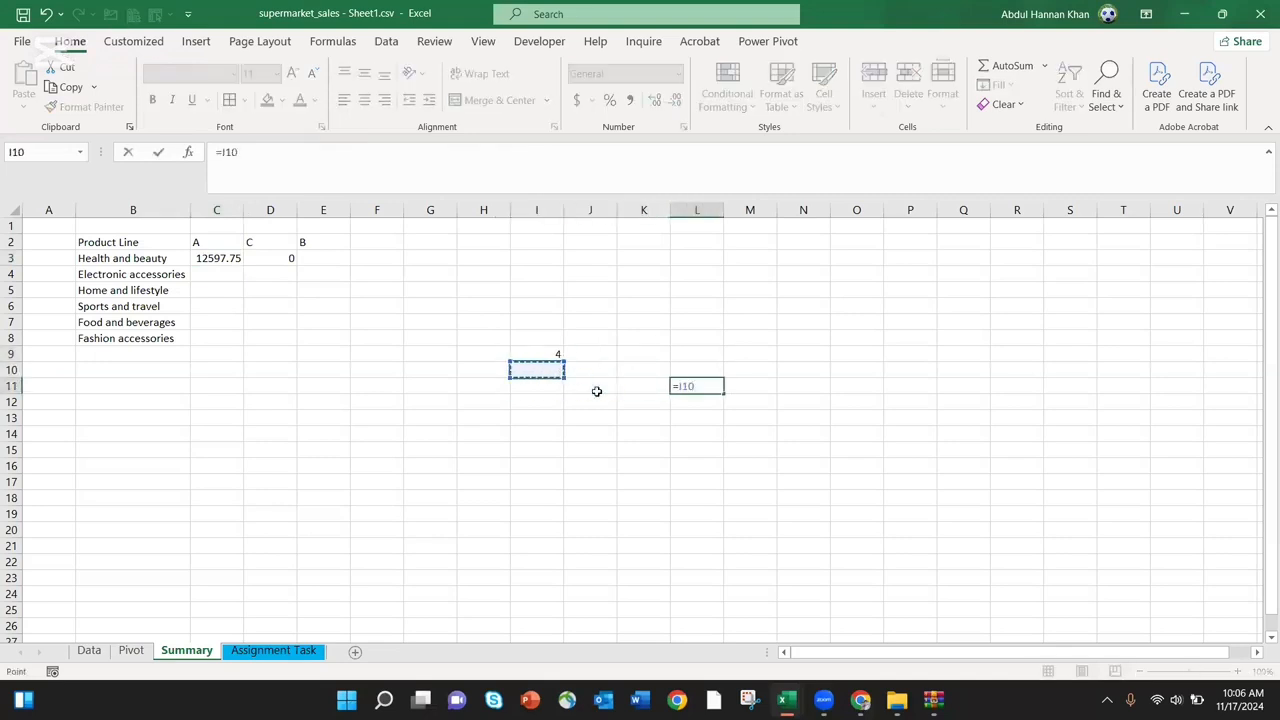
key("Up")
key("ctrl+Return")
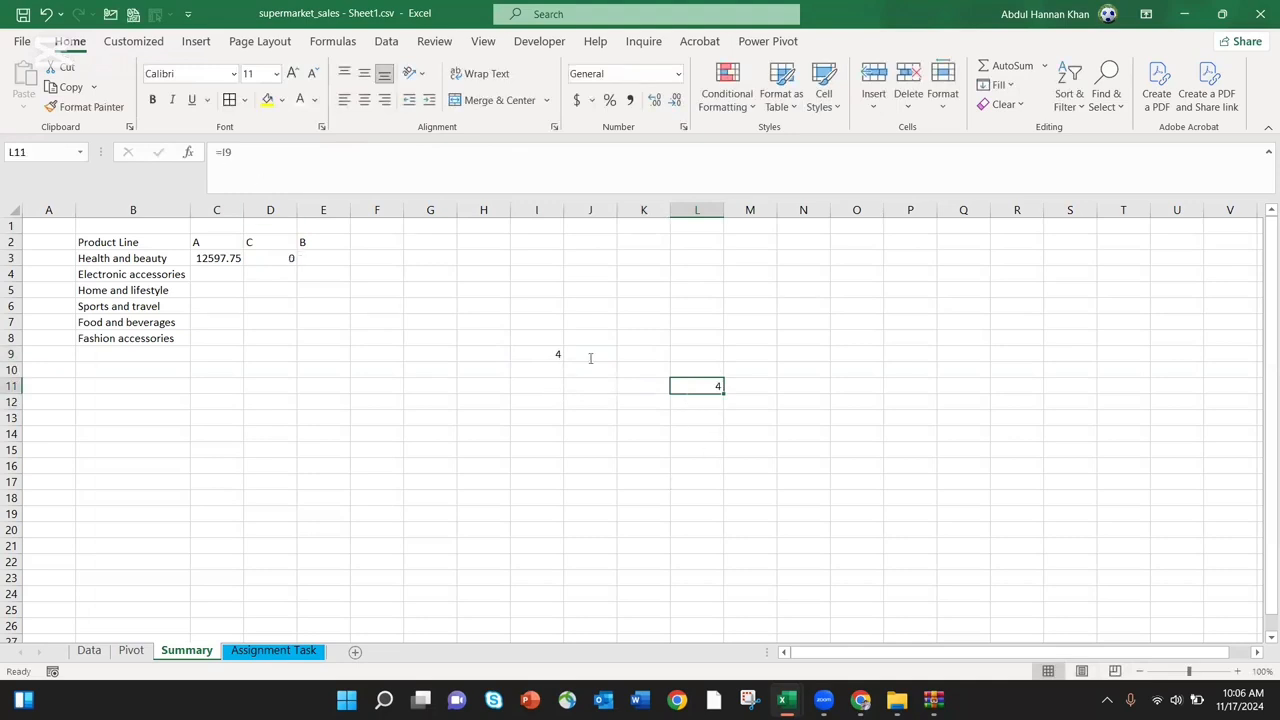
Check L11's reference to I9 and fill the relative formula down through L14
left_click(555, 352)
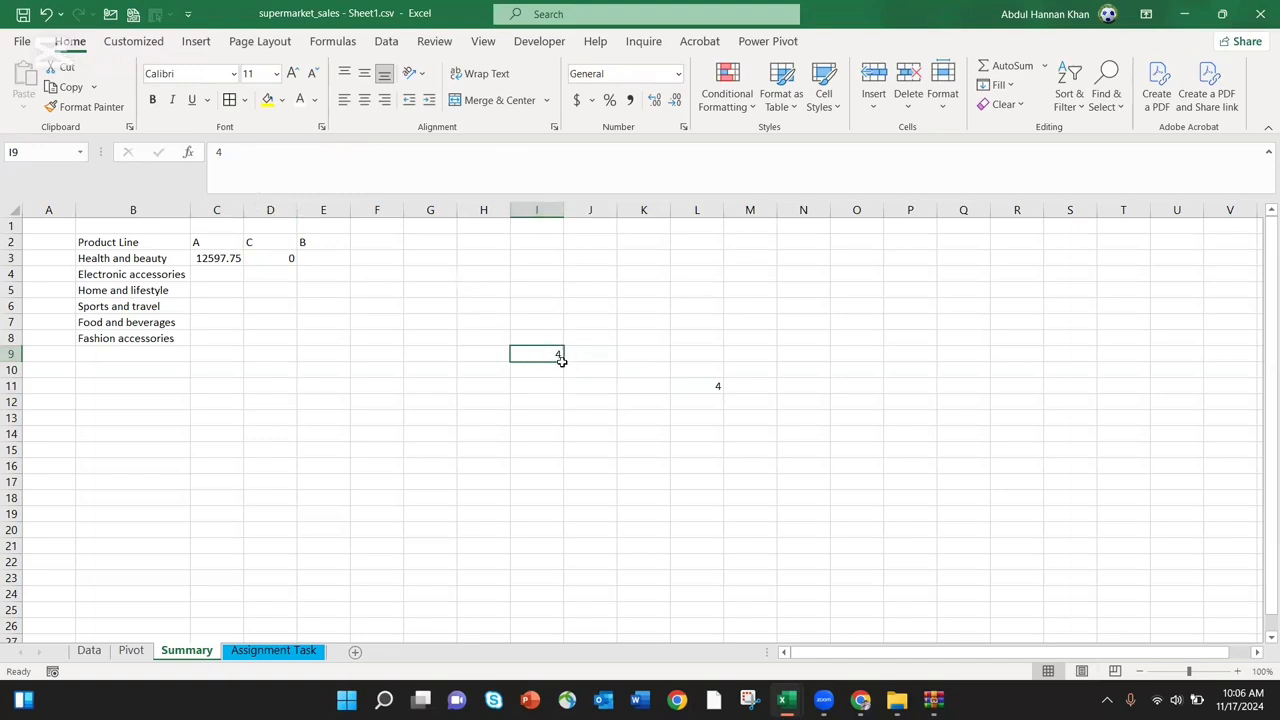
left_click(714, 389)
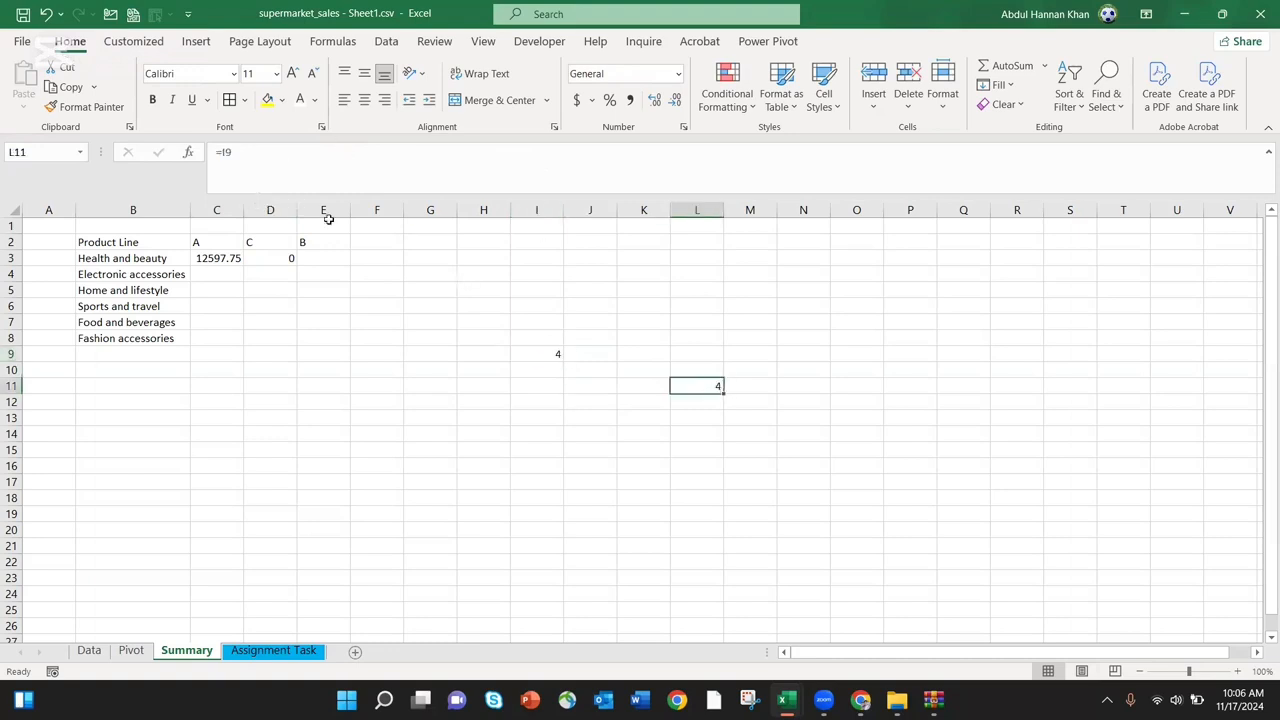
left_click(231, 154)
key("Escape")
left_click_drag(723, 393, 714, 444)
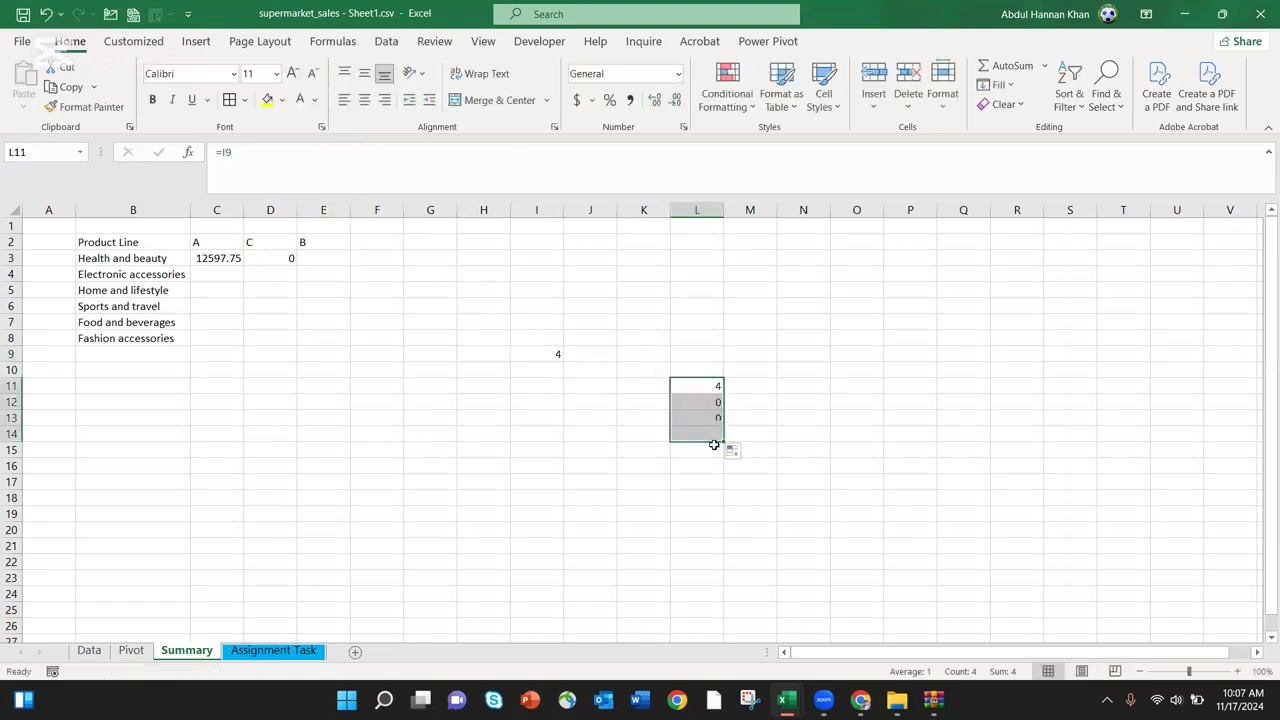
Examine the formulas in L11, L12 and L13 to compare which cell each one references
left_click(695, 405)
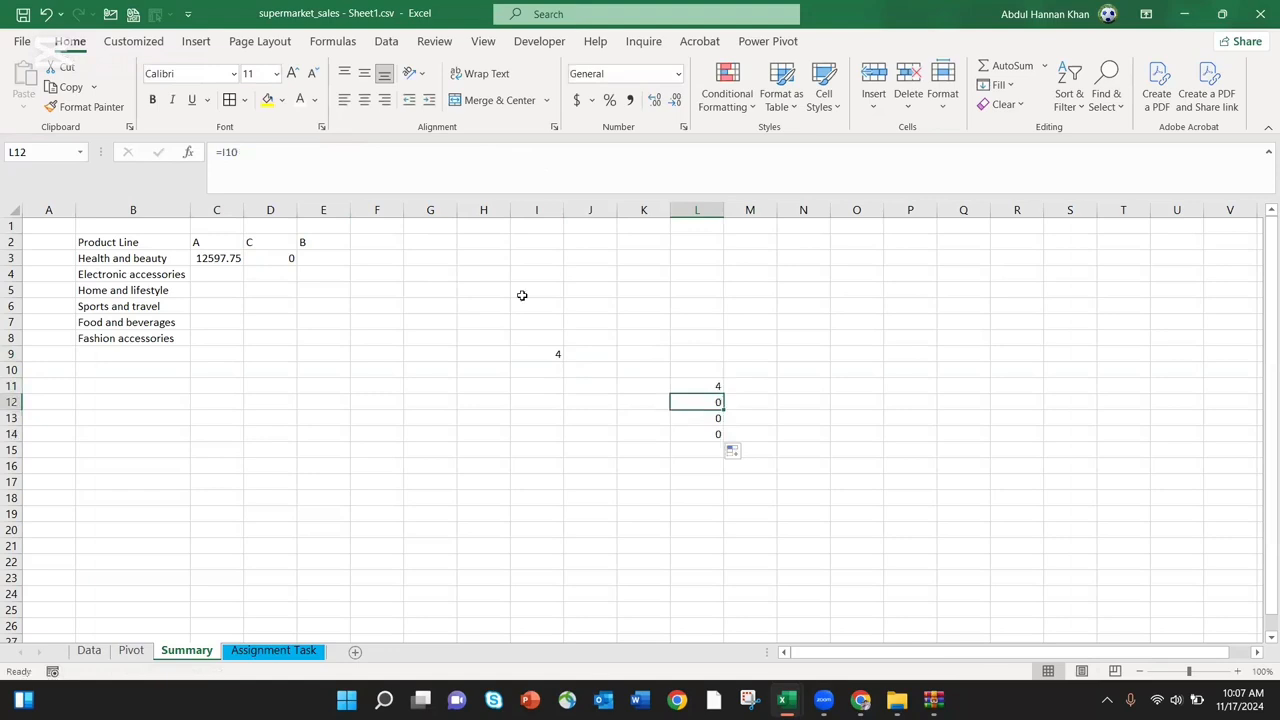
key("Up")
key("F2")
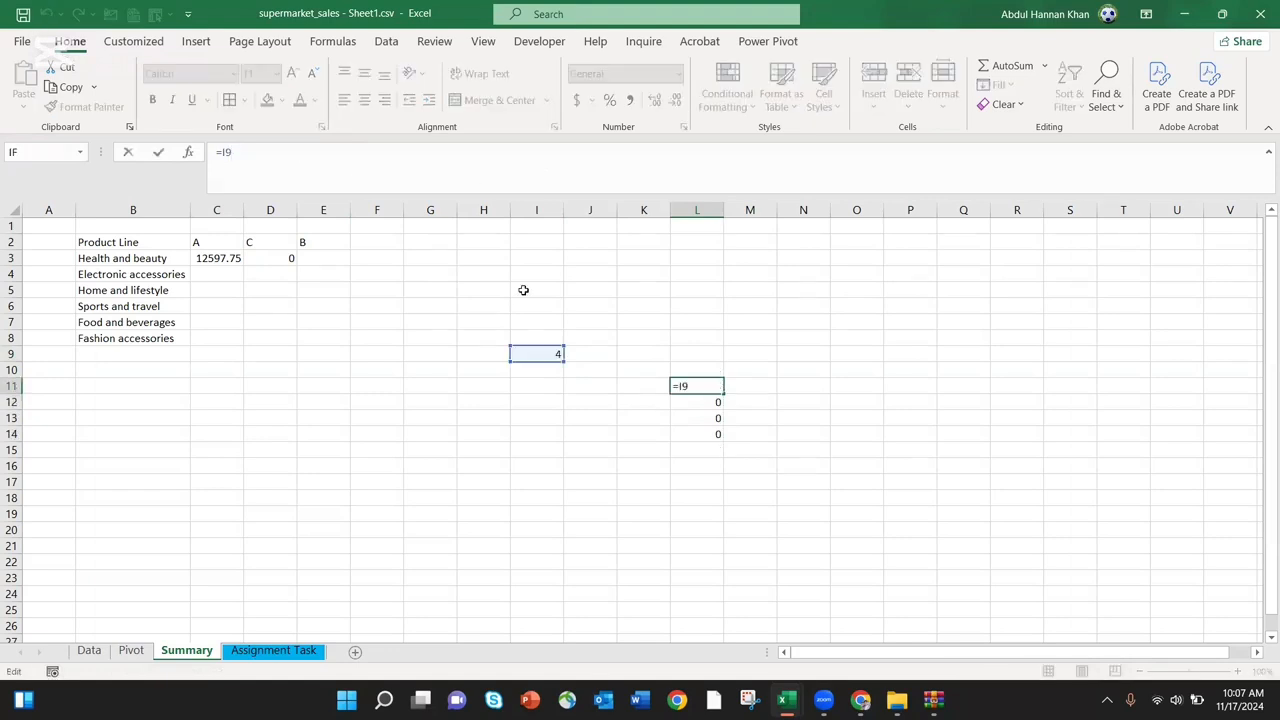
key("Return")
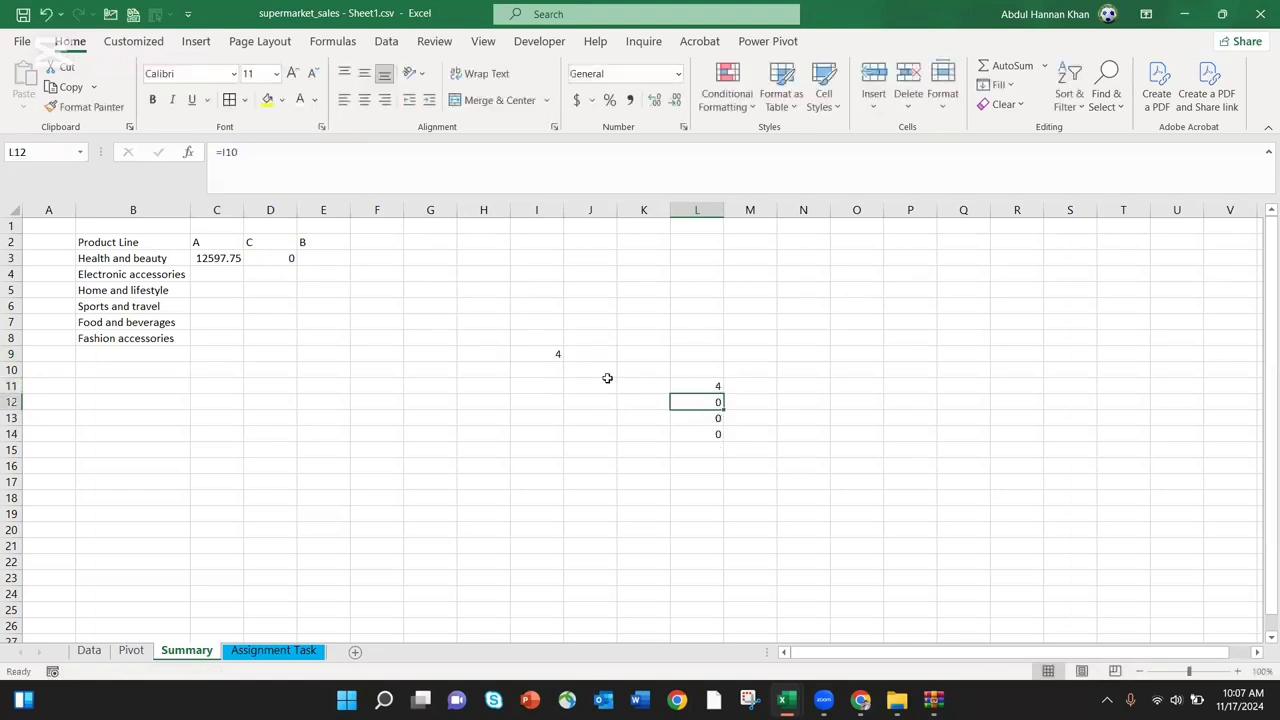
left_click(257, 151)
key("Return")
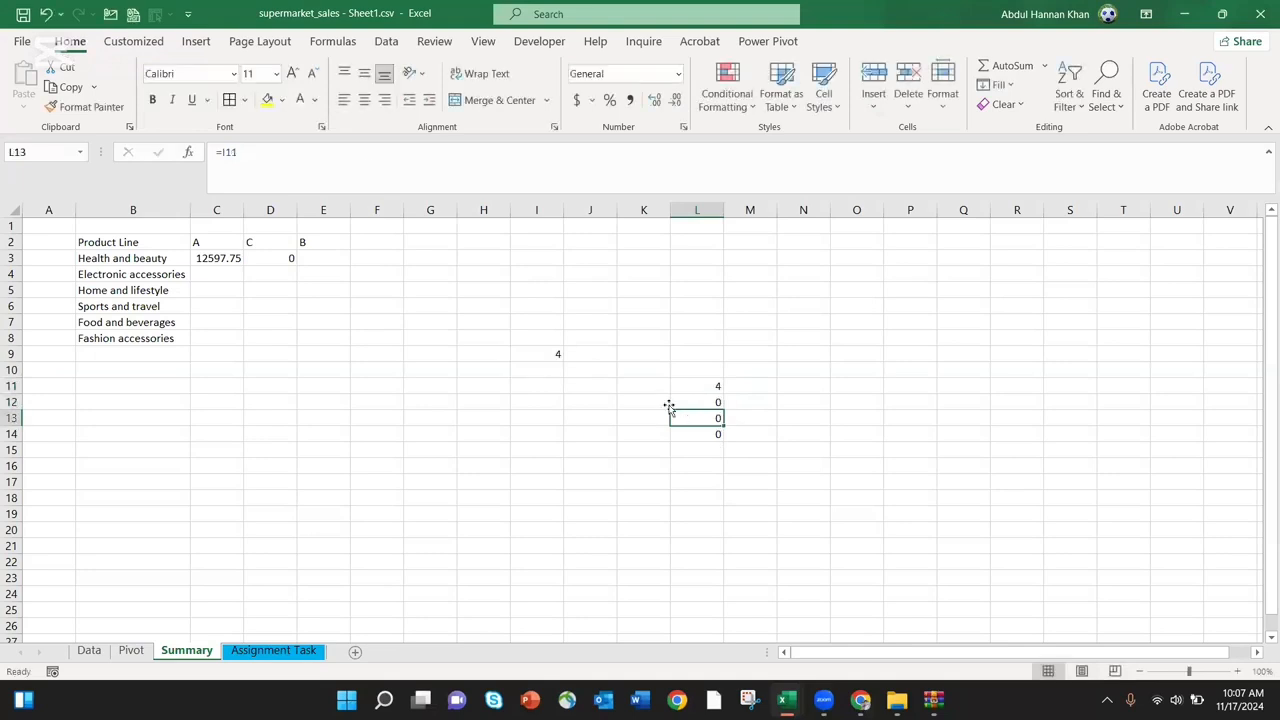
key("F2")
key("Escape")
Change the formula in L11 to the absolute reference =$I$9 and fill it down through L19
left_click(722, 388)
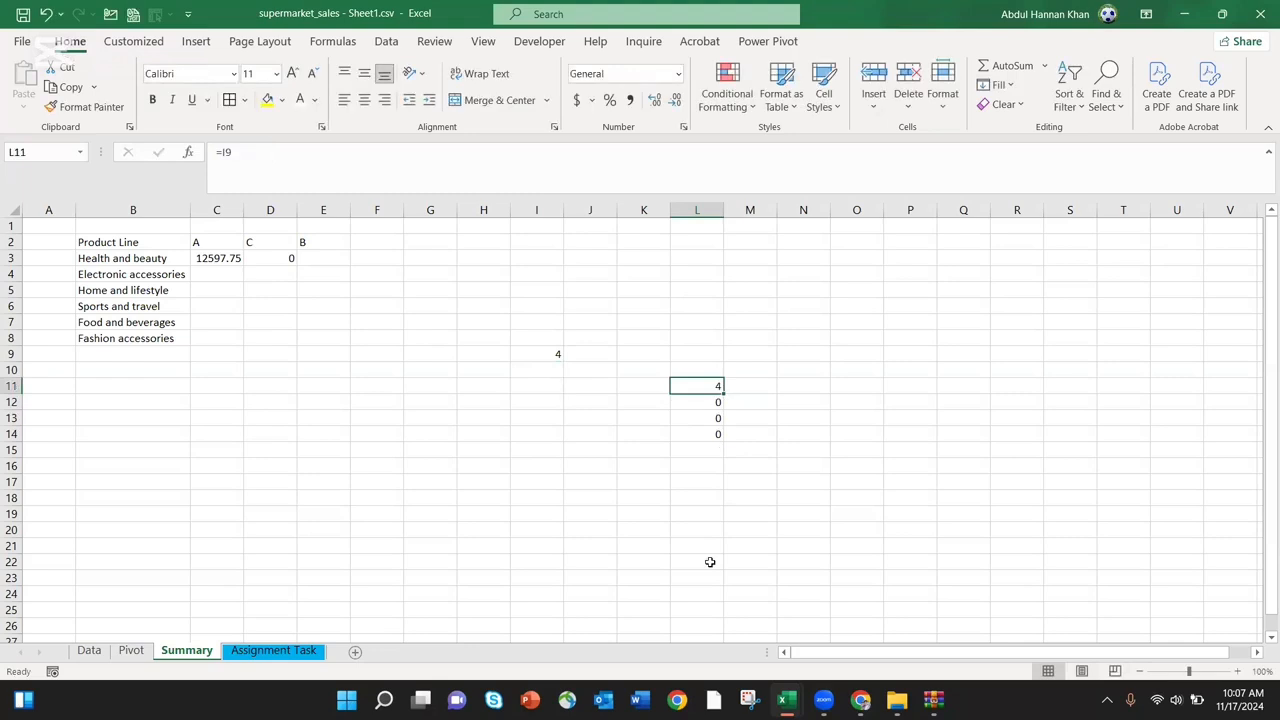
left_click(235, 165)
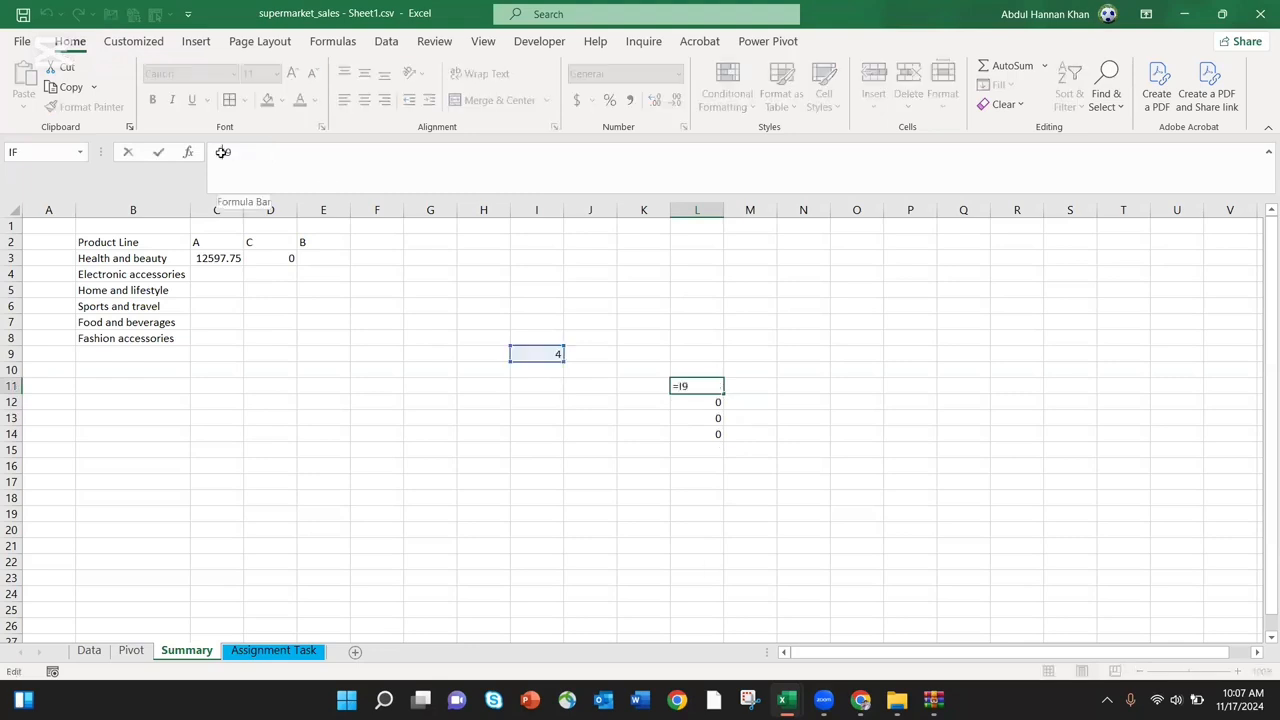
key("F4")
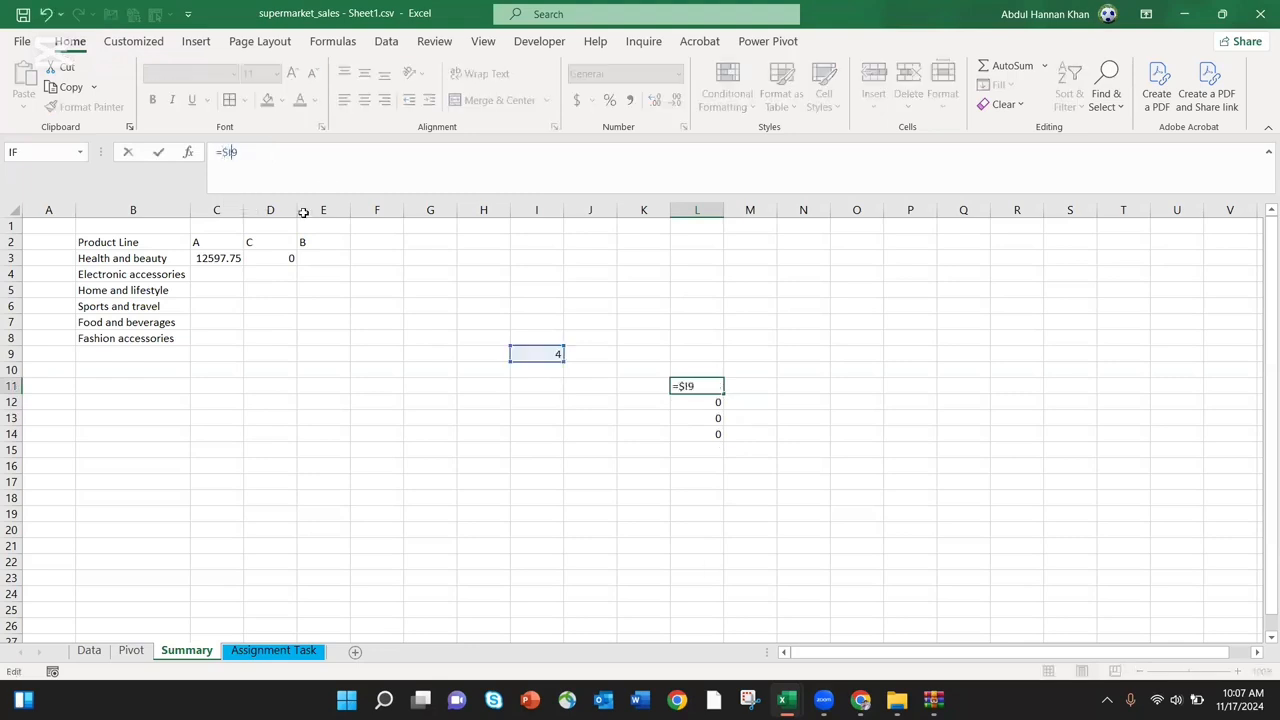
key("Return")
key("Up")
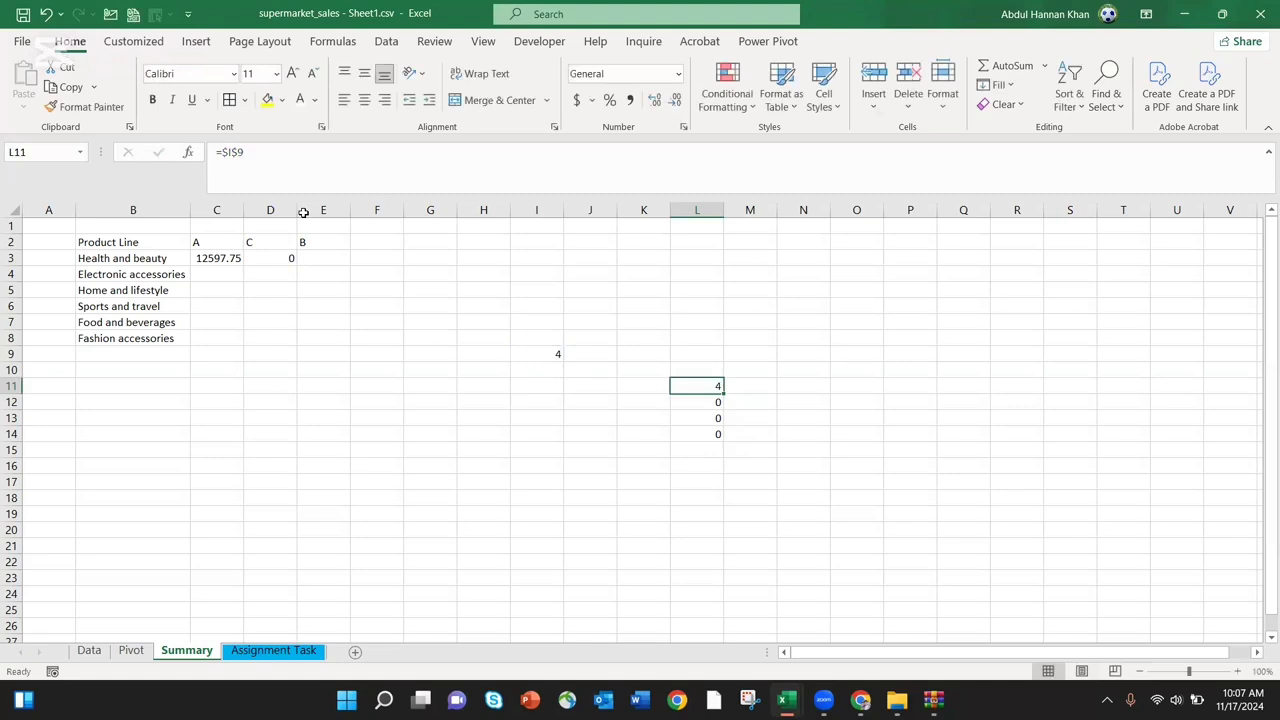
left_click_drag(722, 394, 723, 519)
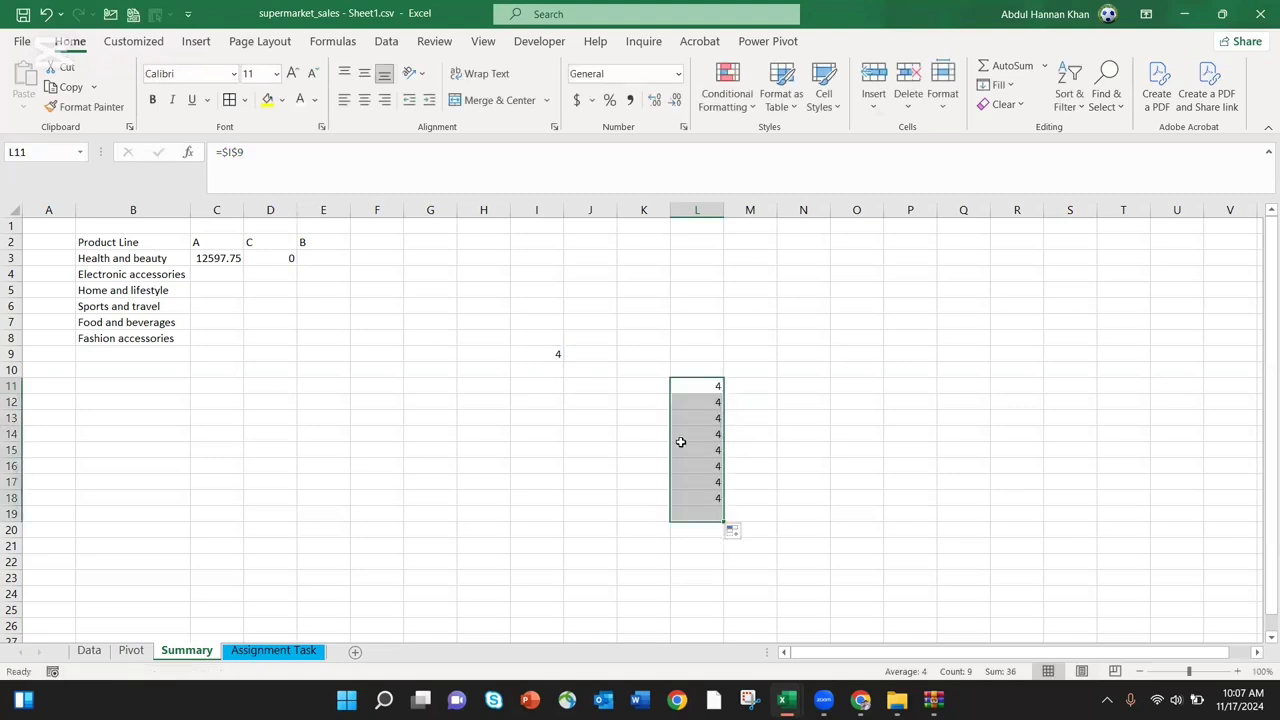
Examine the filled formulas in L11:L19 and the dollar signs fixing the column and row in L11
key("Down")
key("Down")
key("Down")
key("Down")
key("Down")
key("Down")
key("Down")
key("Down")
key("Down")
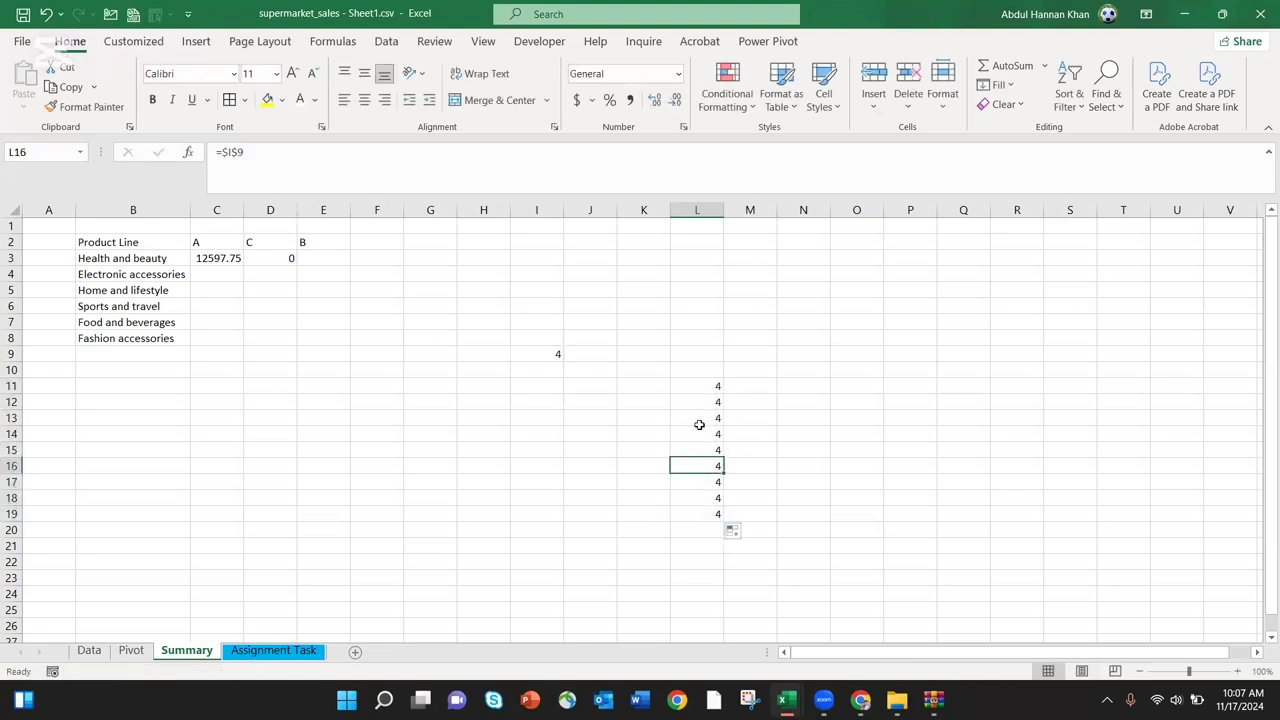
key("Up")
key("Up")
key("Up")
key("Up")
key("Up")
key("Up")
key("Up")
key("Up")
key("Up")
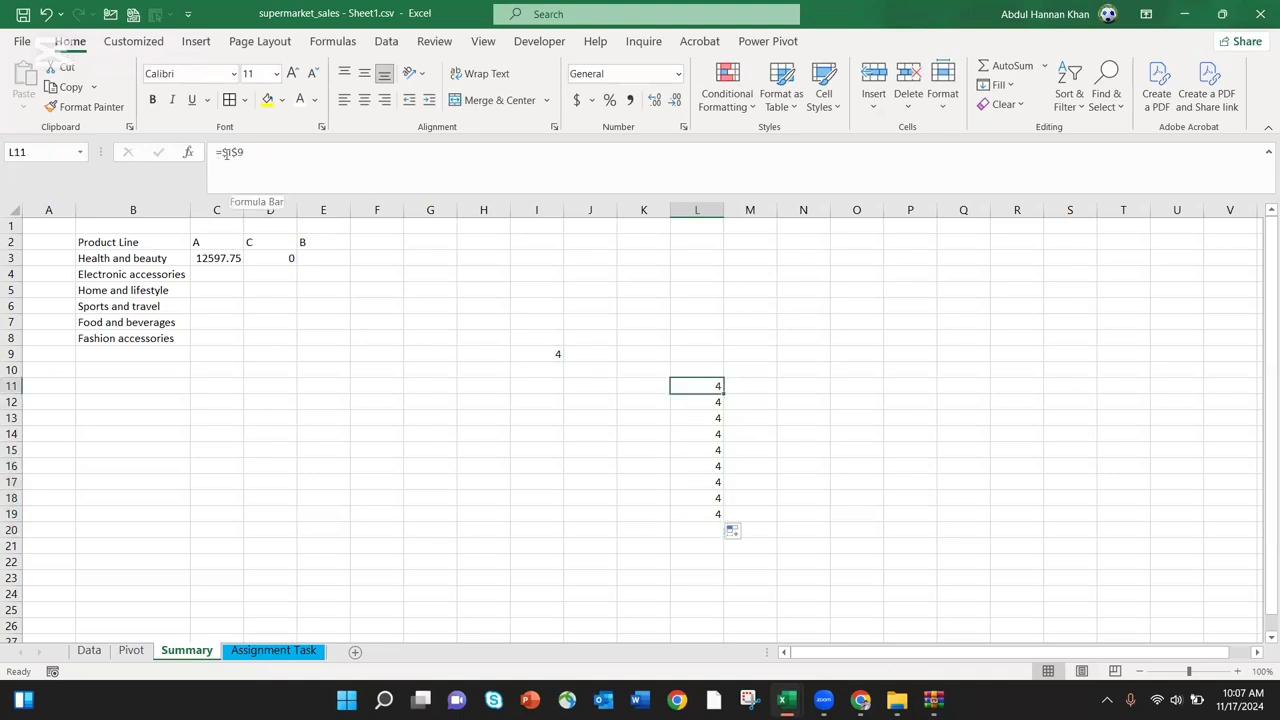
left_click(227, 152)
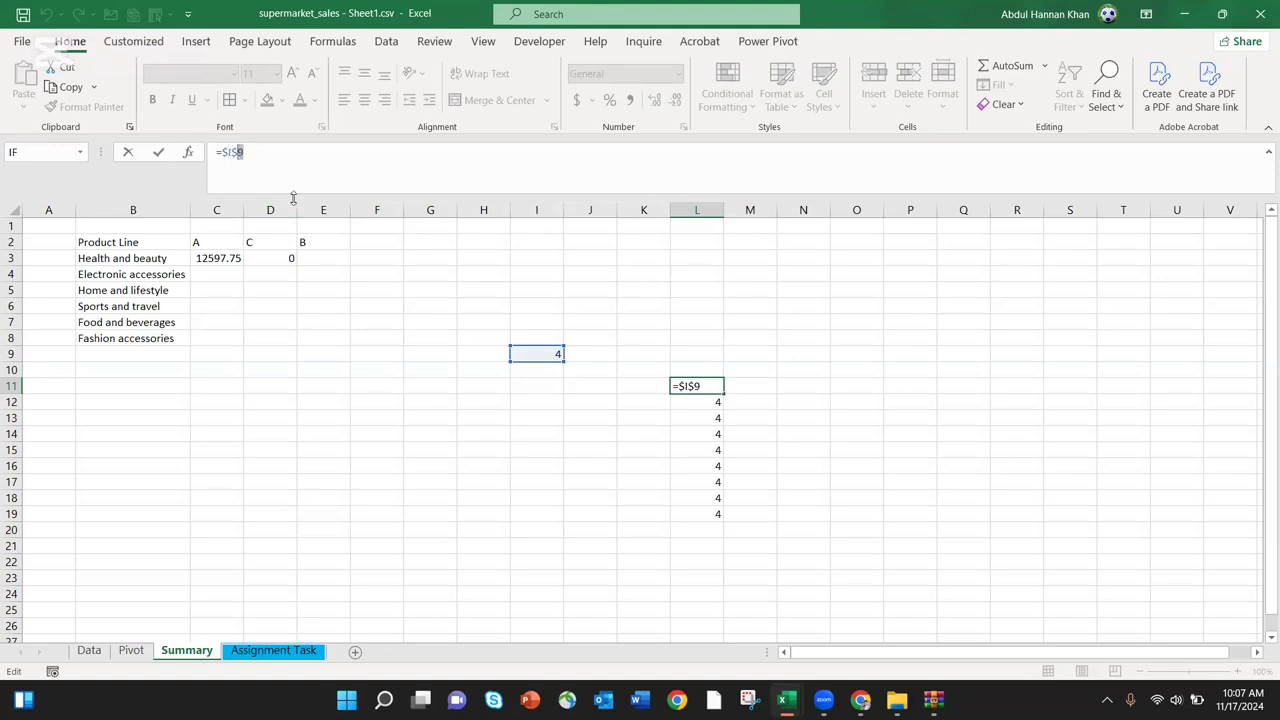
key("Escape")
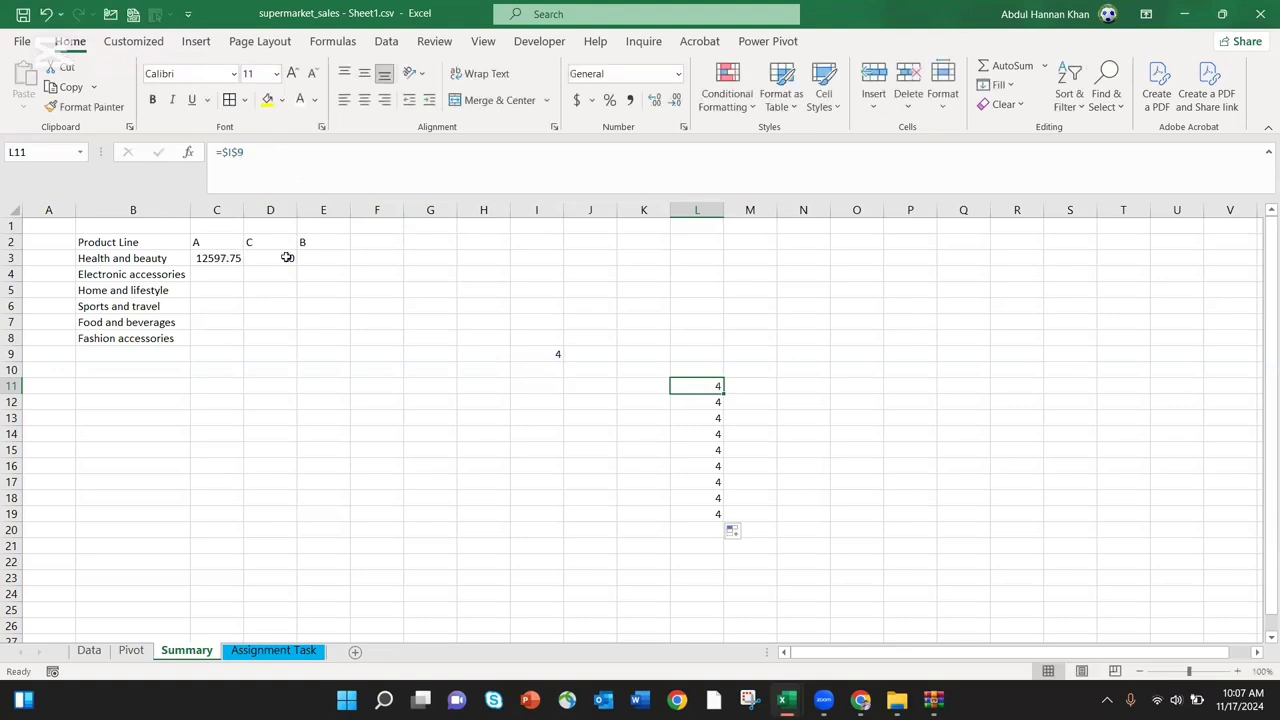
Copy the SUMIFS formula from C3 into the whole summary range C3:E8
left_click(232, 257)
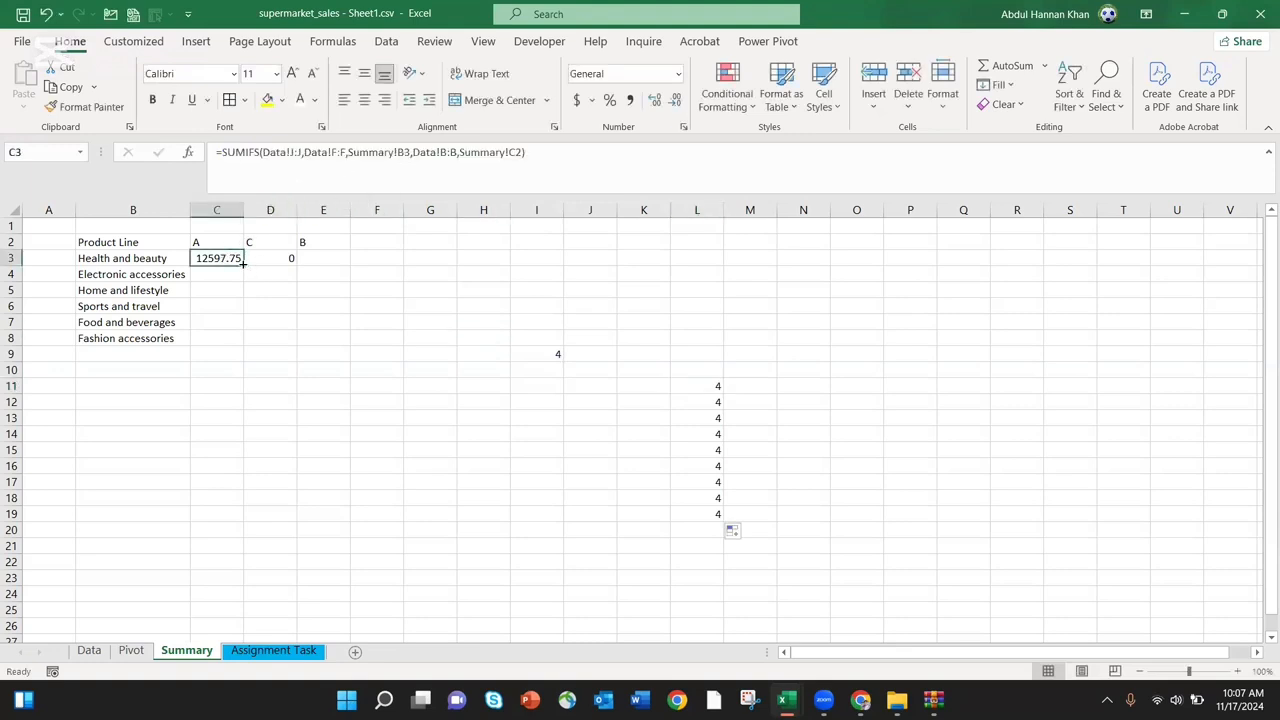
key("ctrl+c")
key("shift+Right")
key("shift+Right")
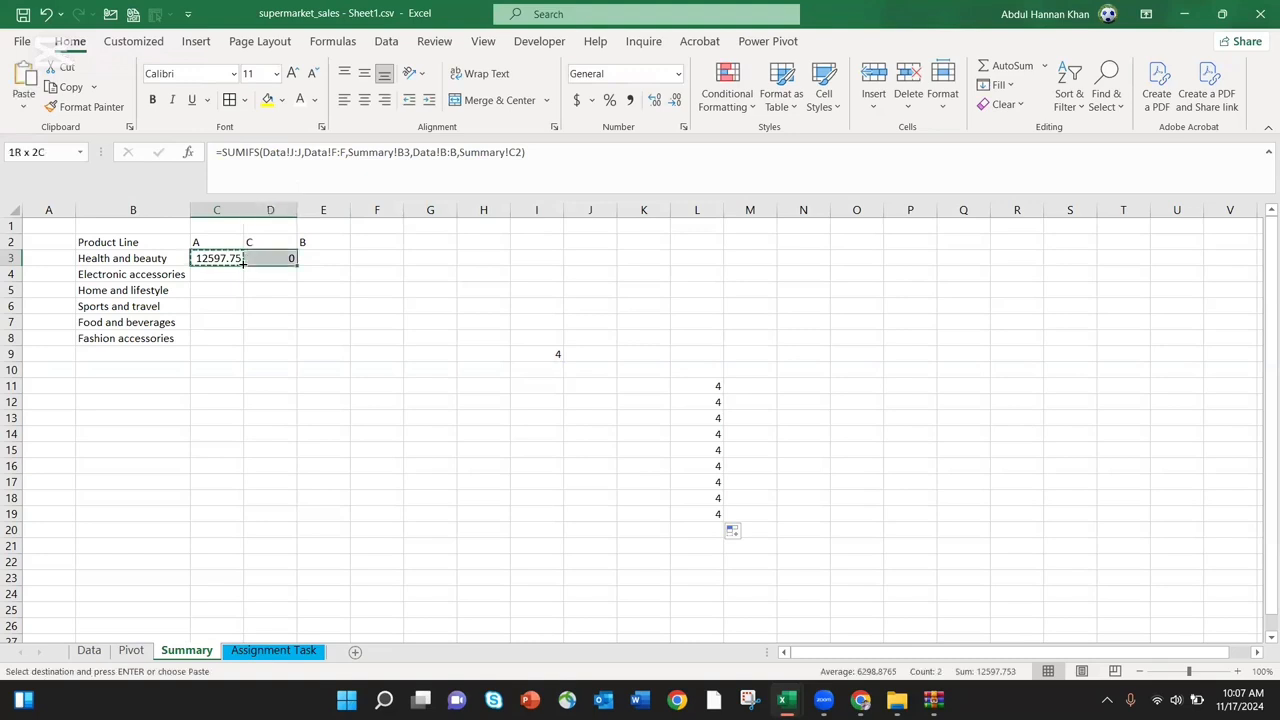
key("shift+Down")
key("shift+Down")
key("shift+Down")
key("shift+Down")
key("shift+Down")
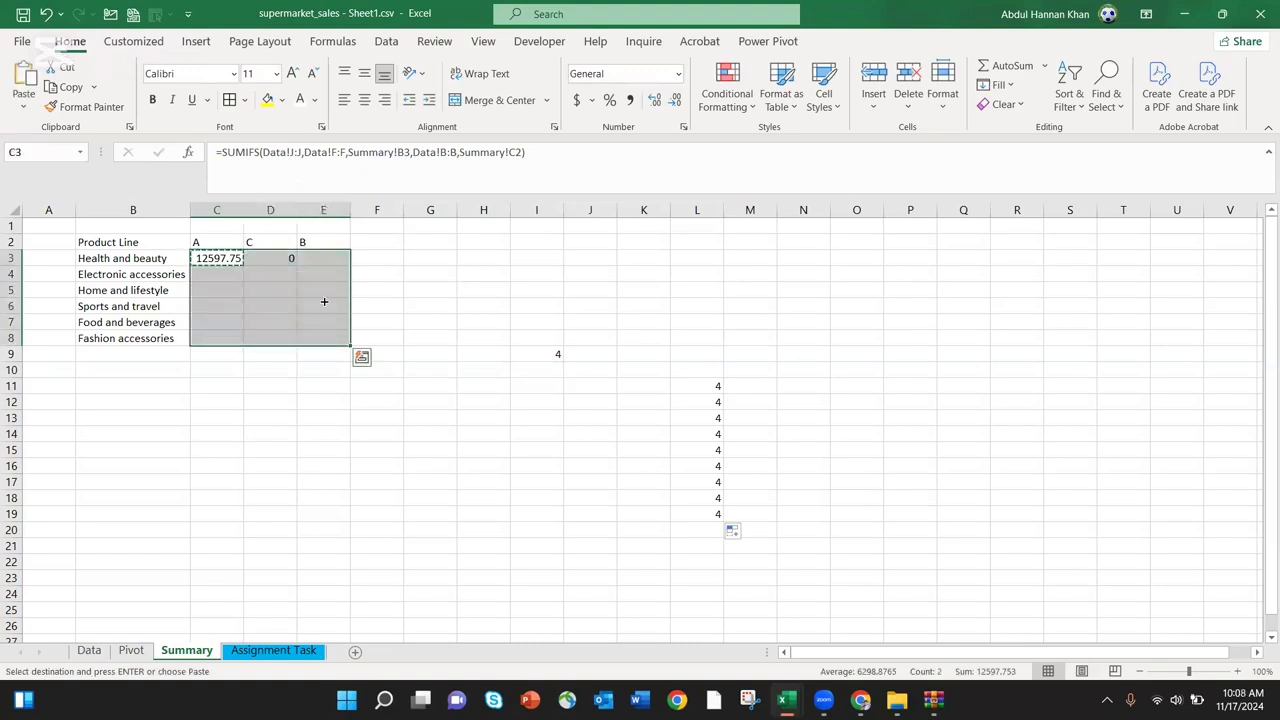
key("ctrl+v")
left_click(341, 322)
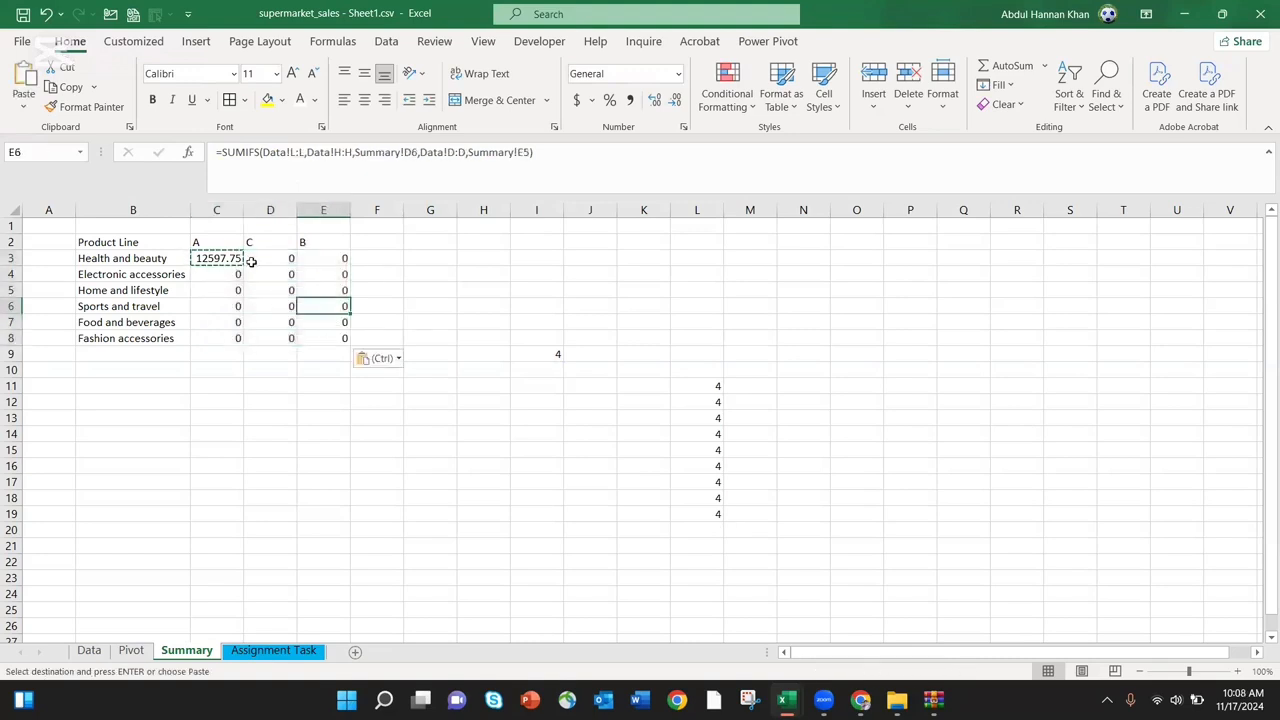
Compare the SUMIFS formula in C3 with its copy in D3 to see how the column references shift
left_click(251, 261)
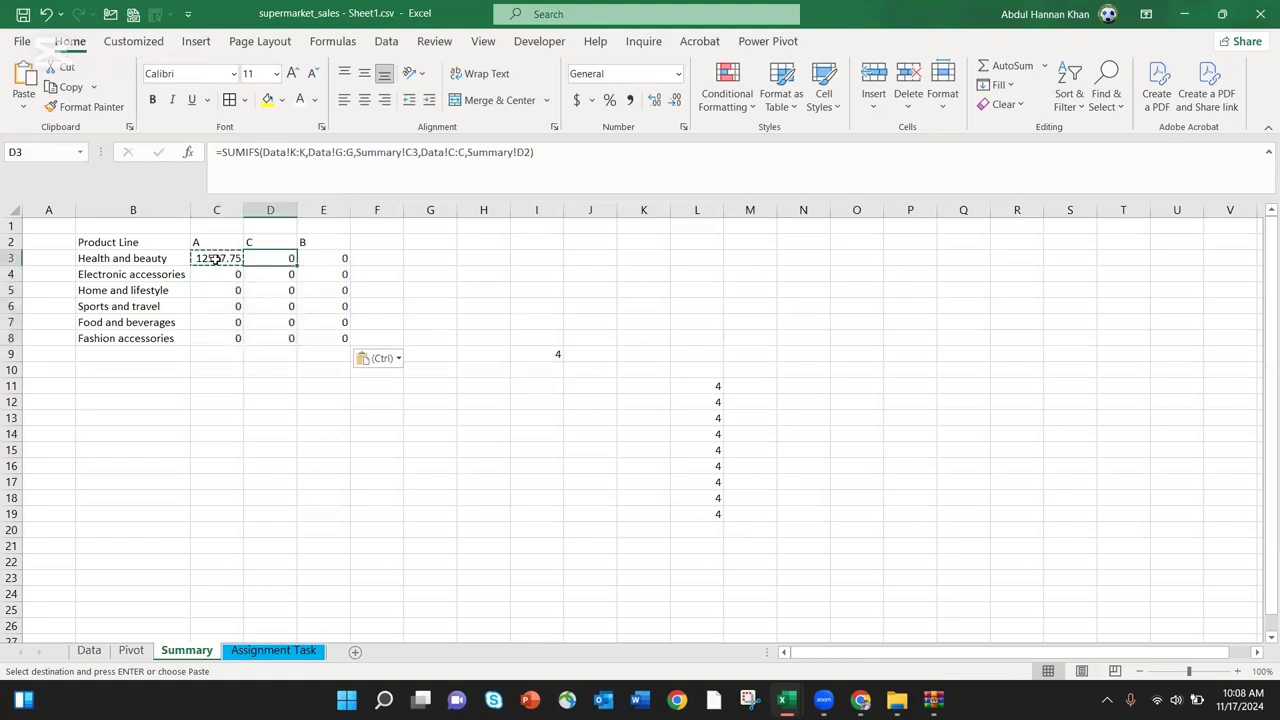
left_click(218, 260)
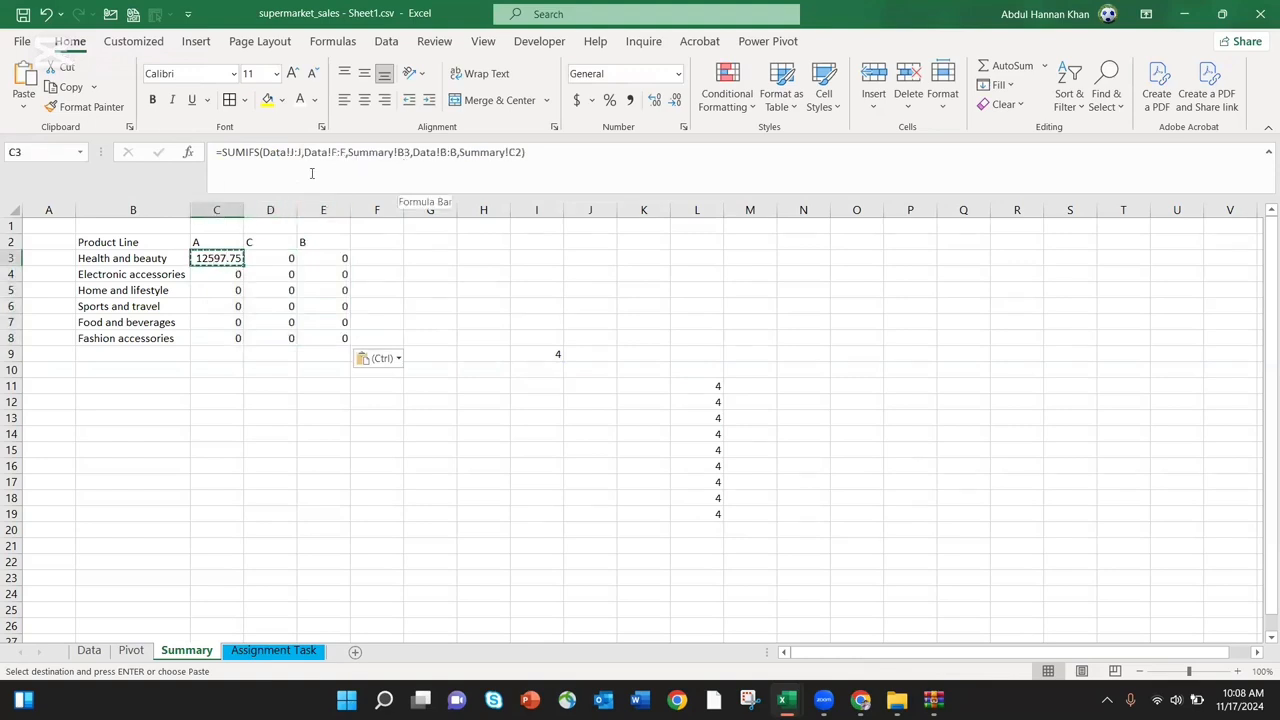
left_click(257, 258)
left_click(374, 160)
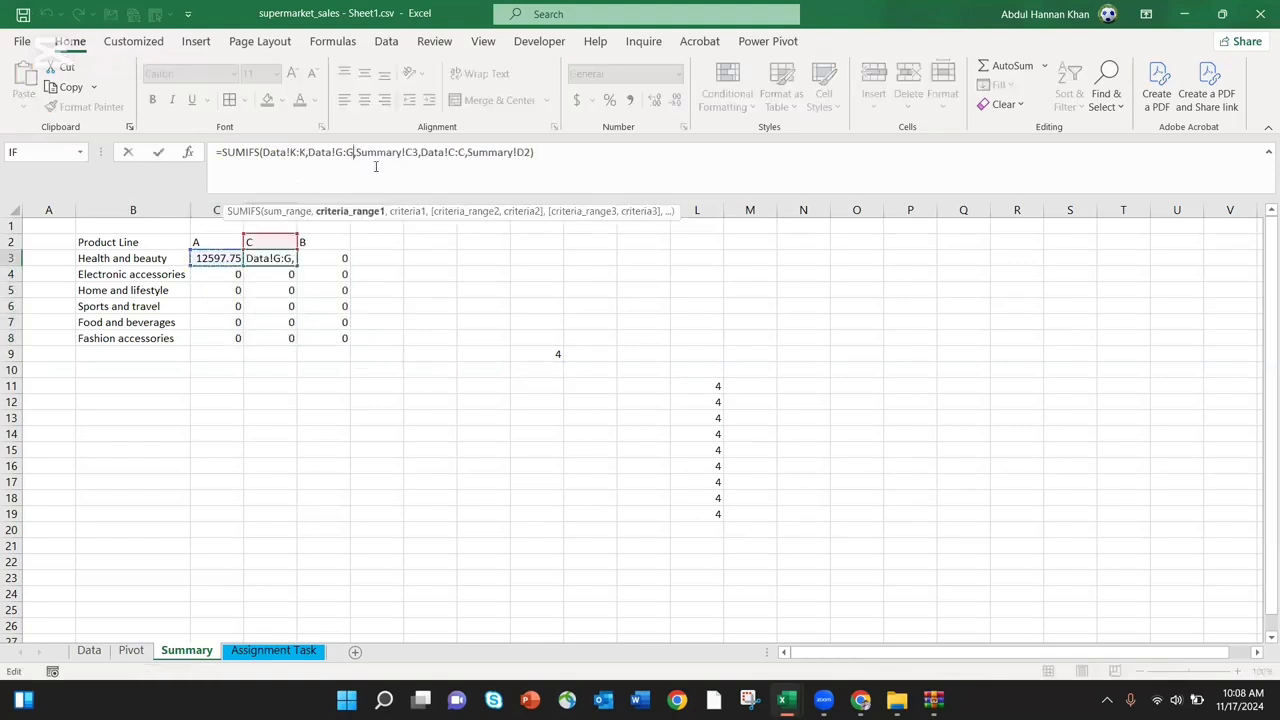
key("Escape")
left_click(228, 254)
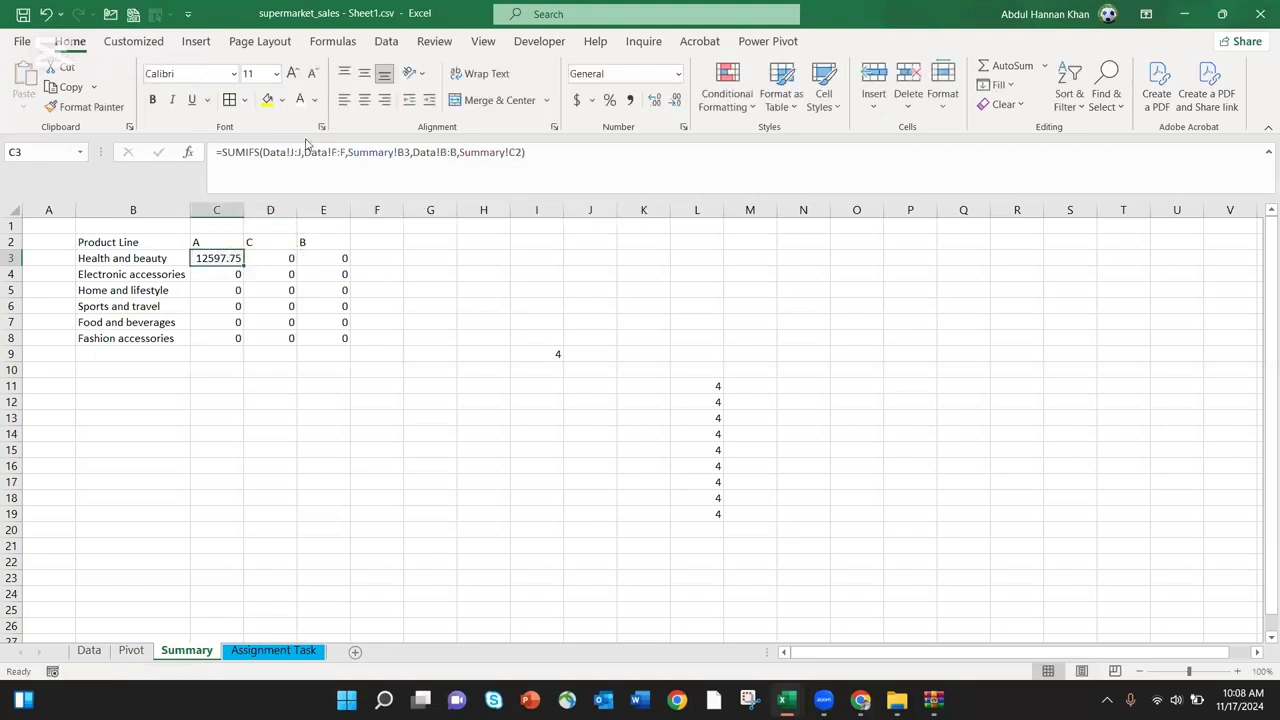
Examine the sum range Data!J:J and criteria range Data!F:F in C3 against the copied formulas in D4, E6 and D6
left_click_drag(300, 152, 263, 152)
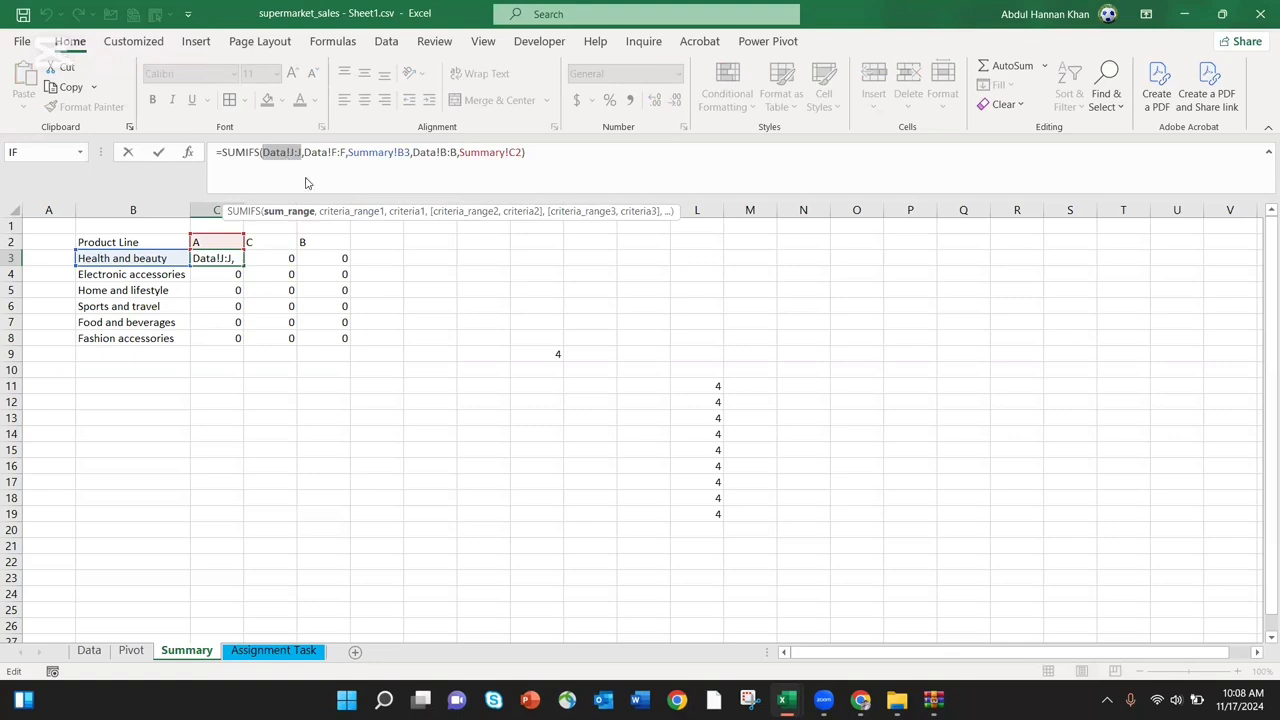
key("ctrl+Return")
left_click(288, 268)
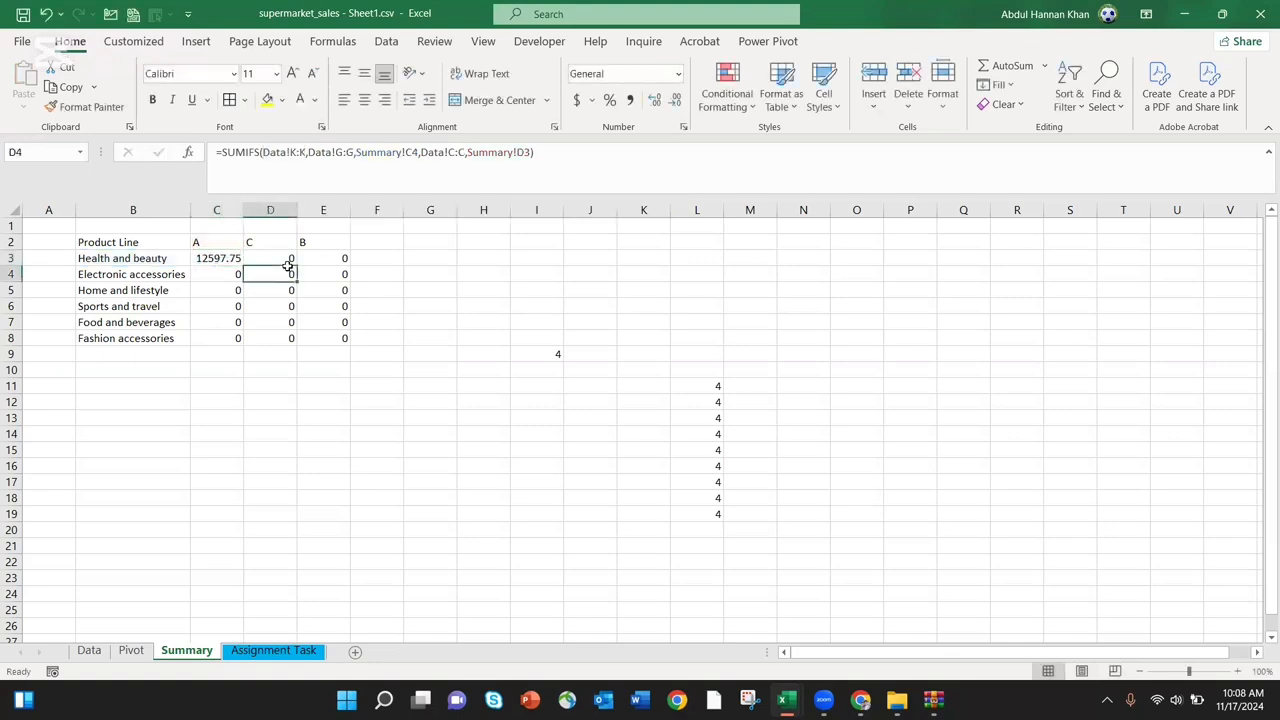
left_click(333, 305)
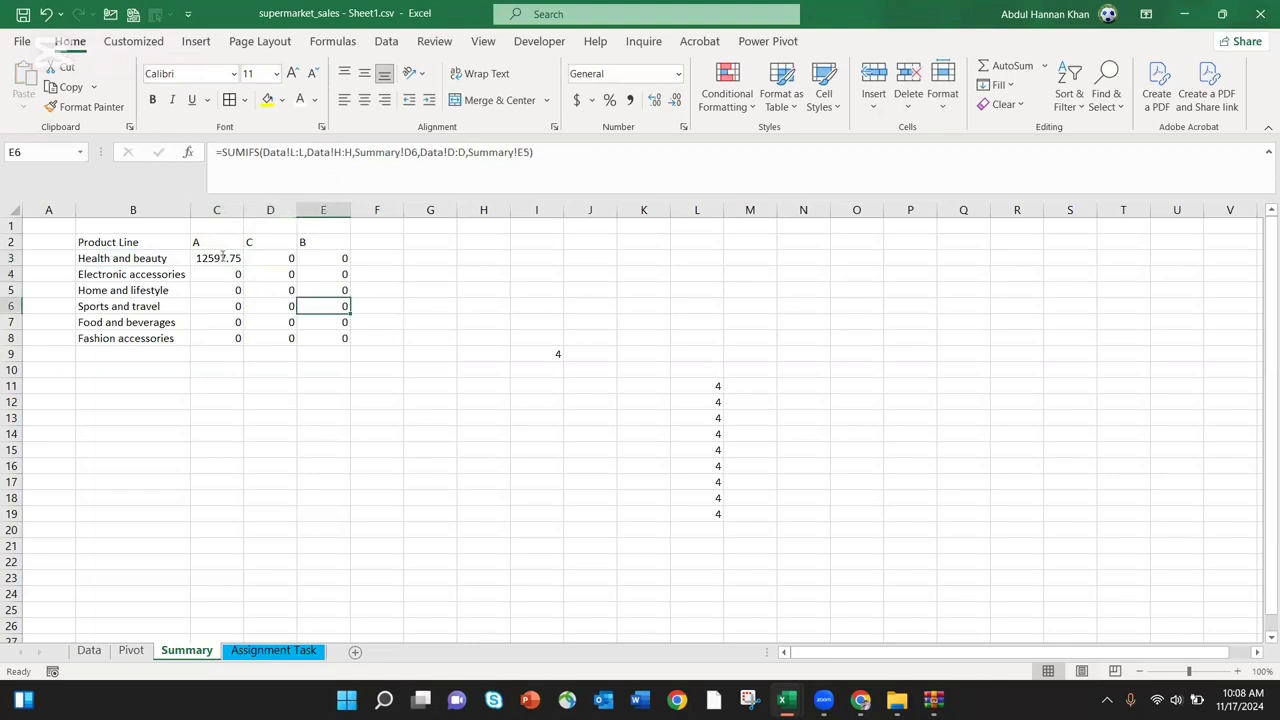
left_click(222, 258)
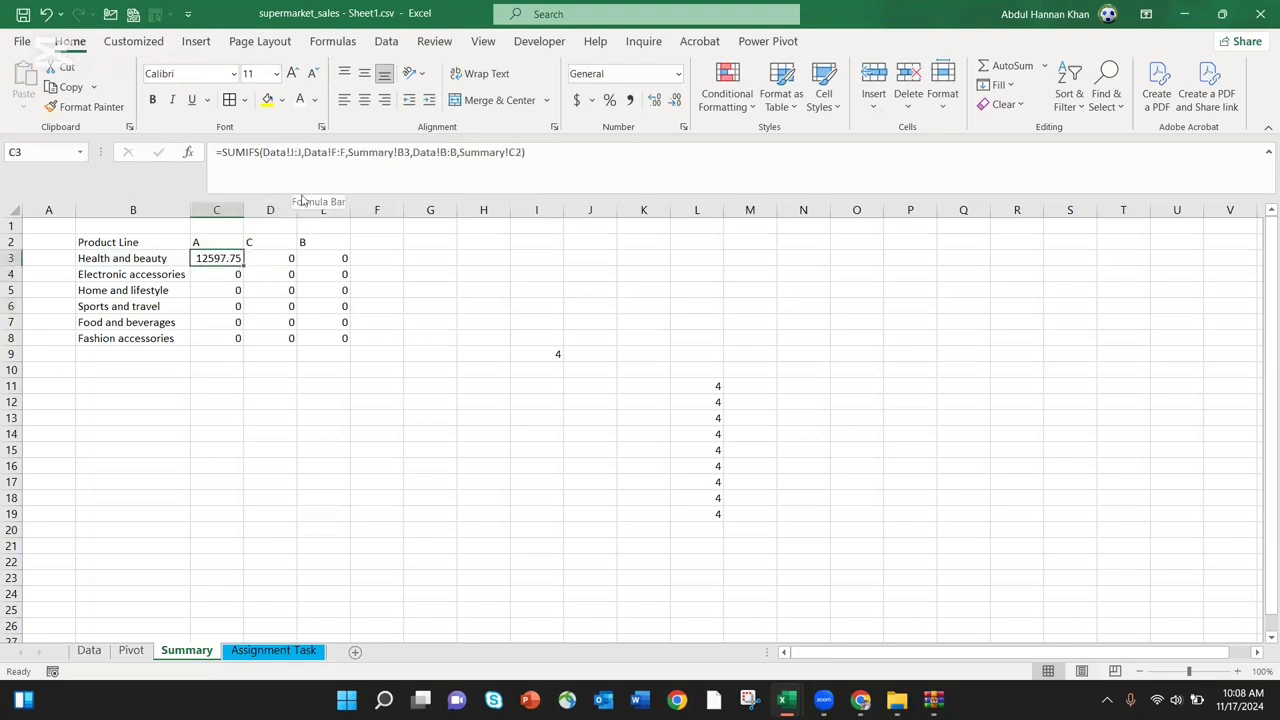
left_click(332, 152)
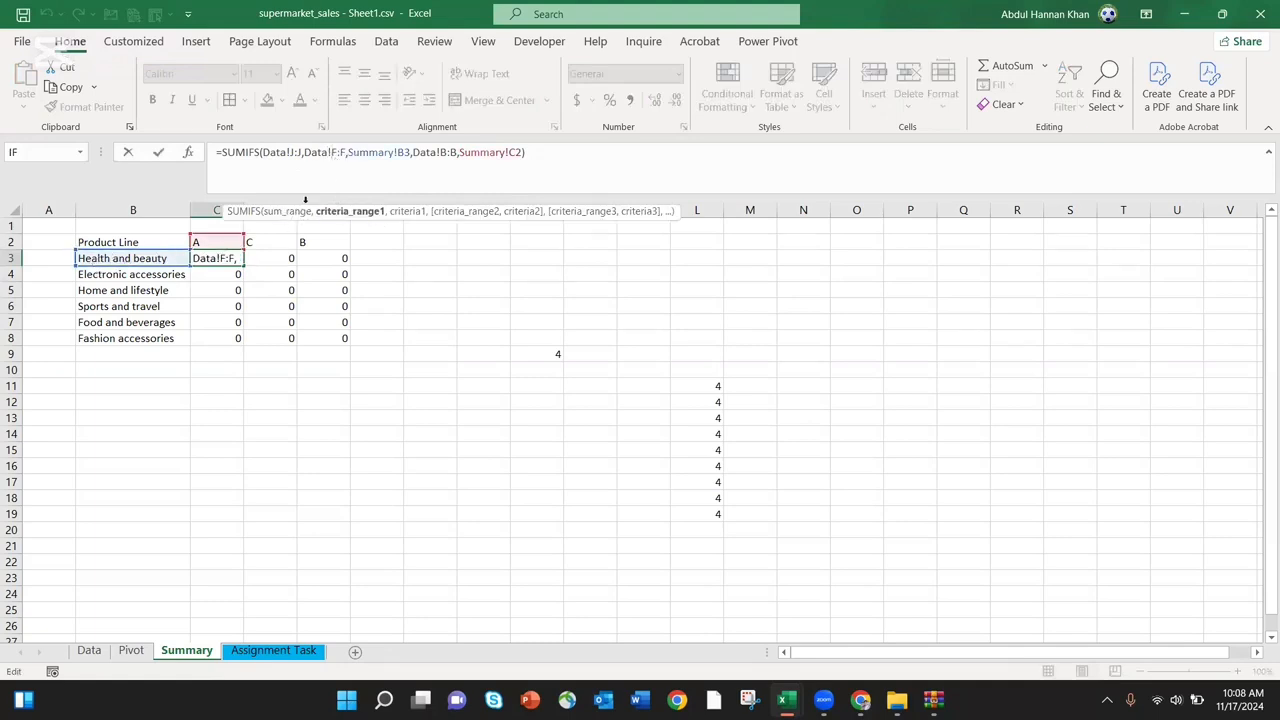
key("ctrl+Return")
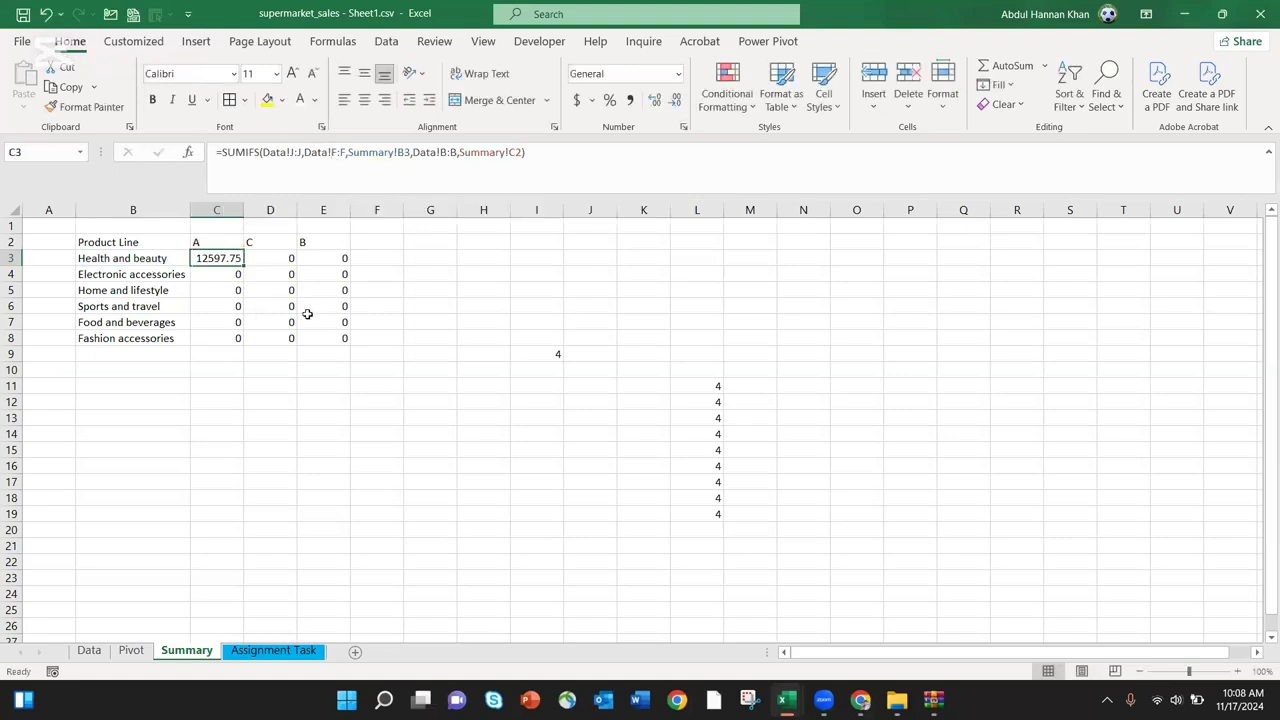
left_click(292, 309)
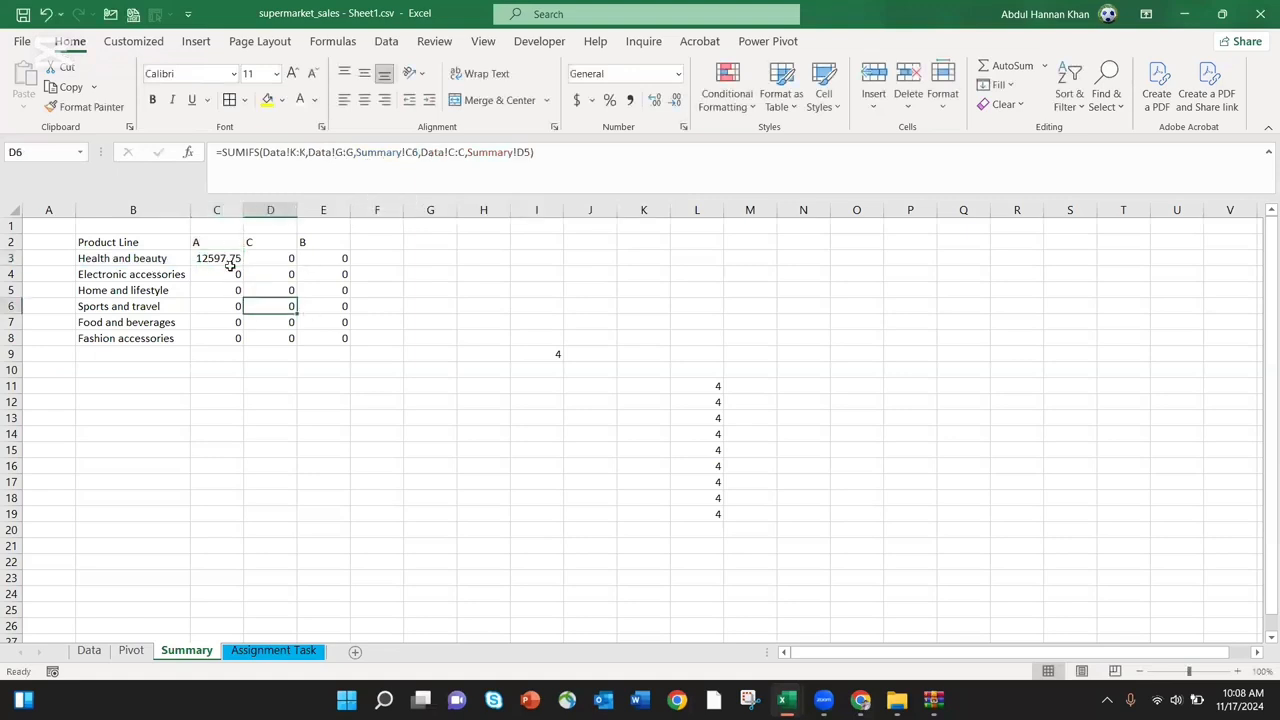
Make the sum and criteria ranges in C3's SUMIFS formula absolute: Data!$J:$J, Data!$F:$F and Data!$B:$B
key("Up")
key("Up")
key("Up")
key("Left")
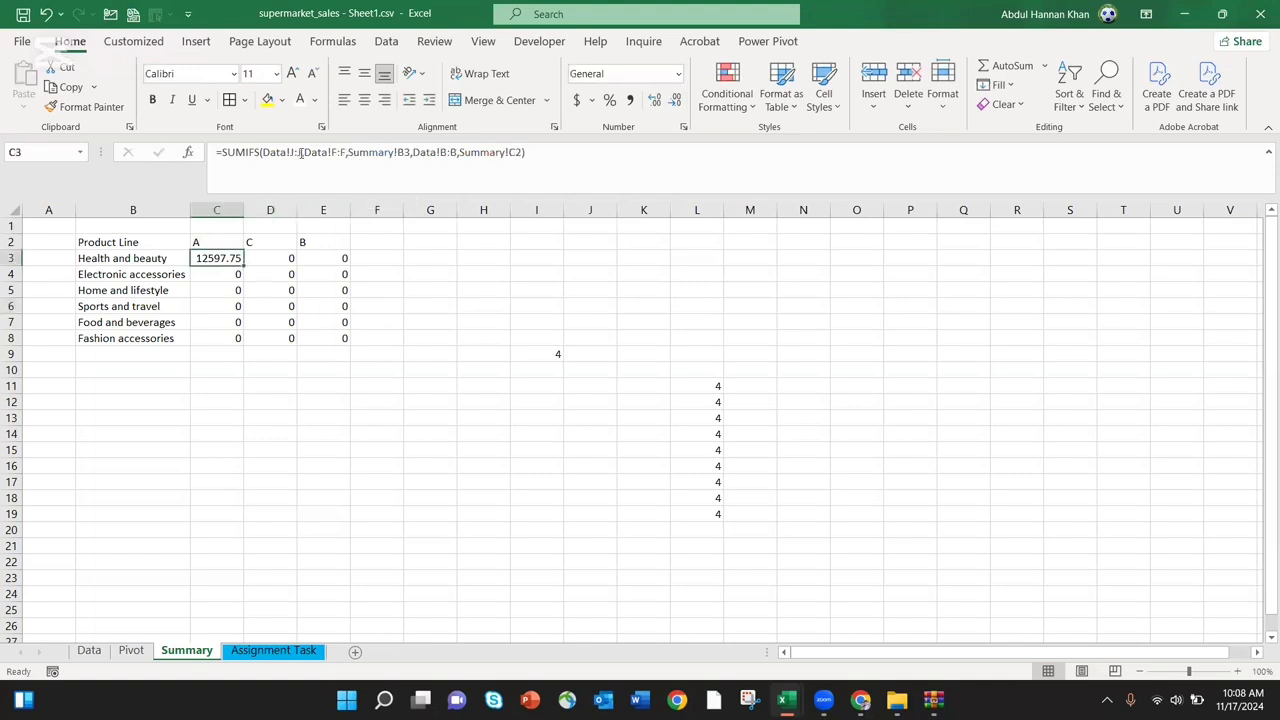
left_click(330, 168)
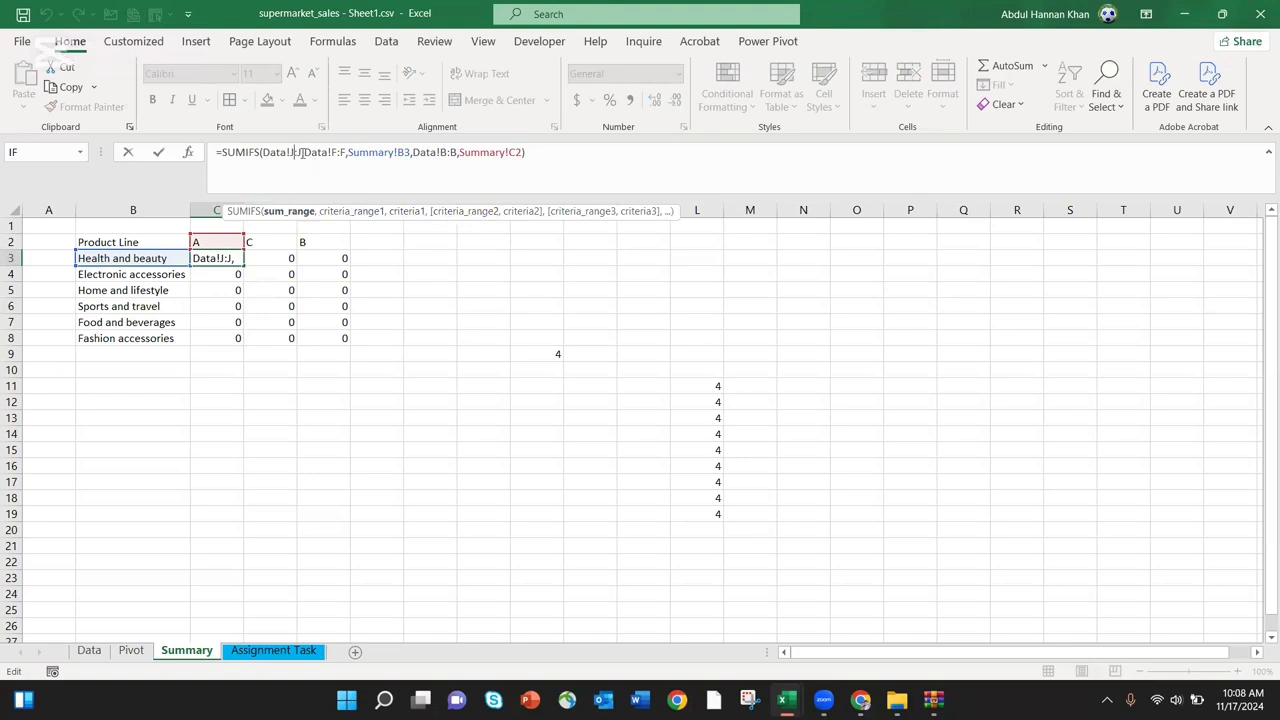
left_click_drag(301, 152, 264, 152)
key("XF86MonBrightnessUp")
key("F4")
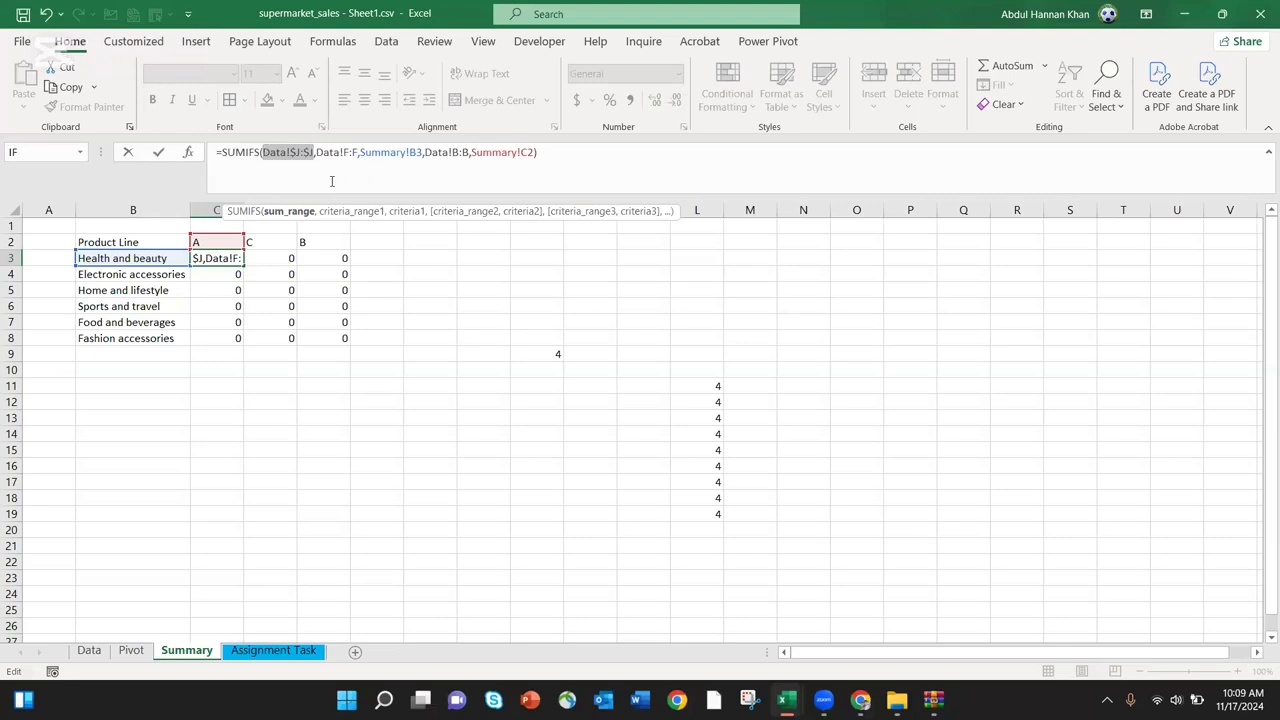
left_click_drag(358, 152, 318, 152)
key("F4")
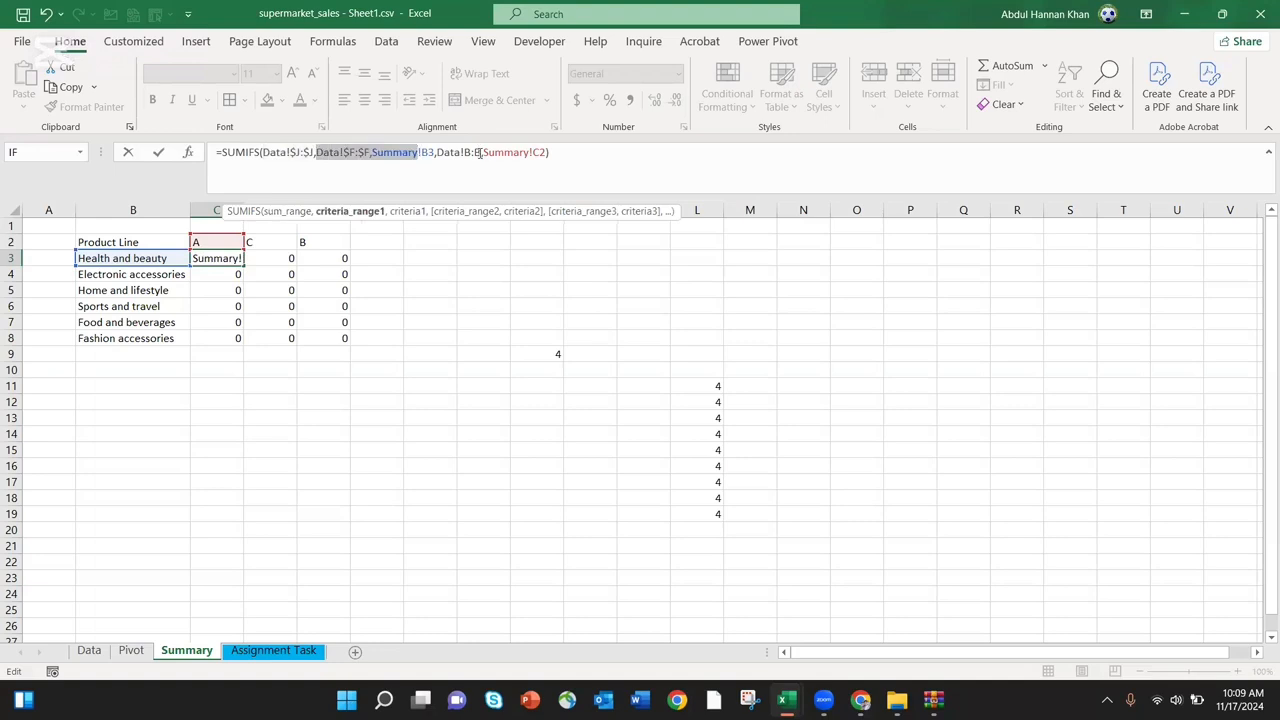
left_click_drag(482, 152, 438, 152)
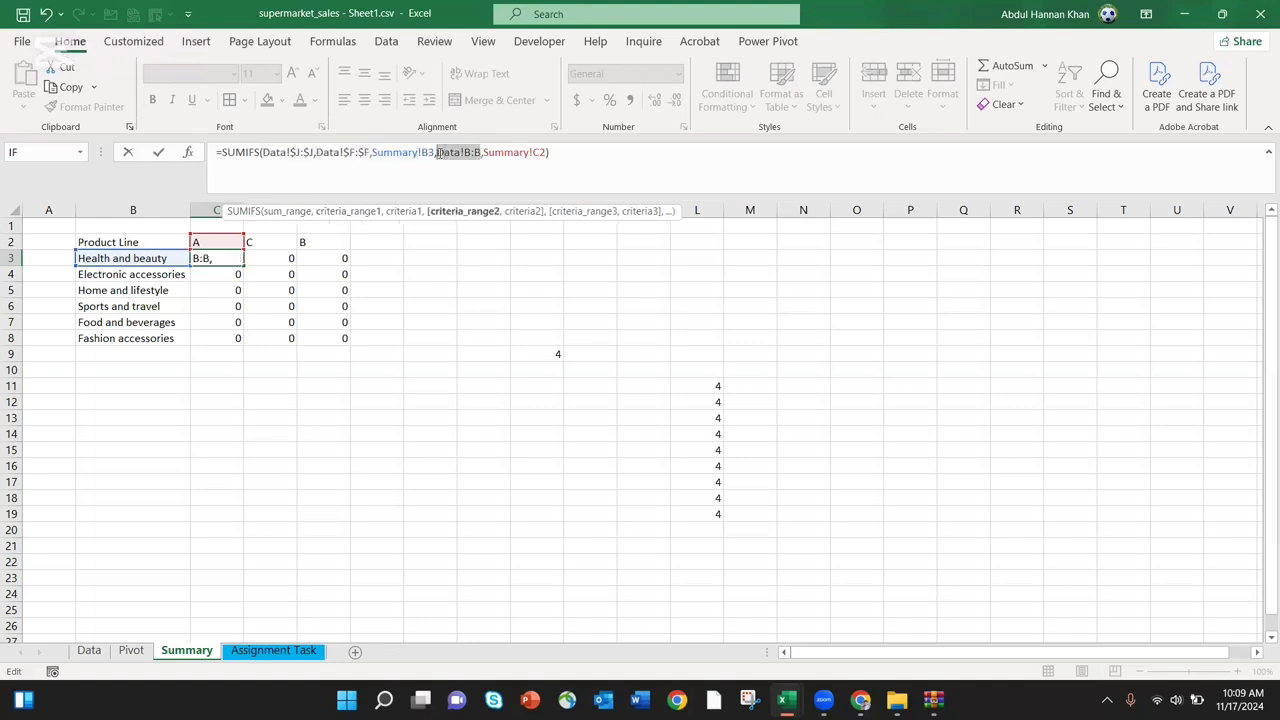
key("F4")
key("ctrl+Return")
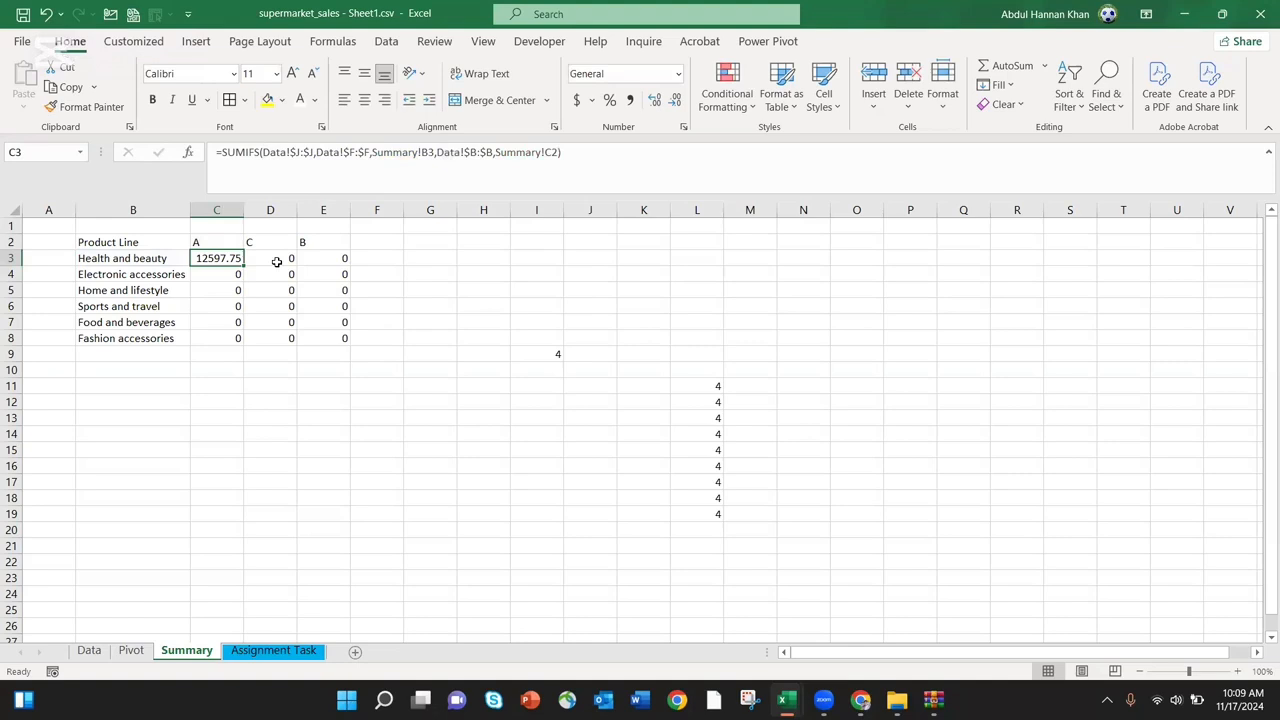
Copy the SUMIFS formula with absolute ranges from C3 into the whole summary range C3:E8
key("ctrl+c")
key("shift+Right")
key("shift+Right")
key("shift+Down")
key("shift+Down")
key("shift+Down")
key("shift+Down")
key("shift+Down")
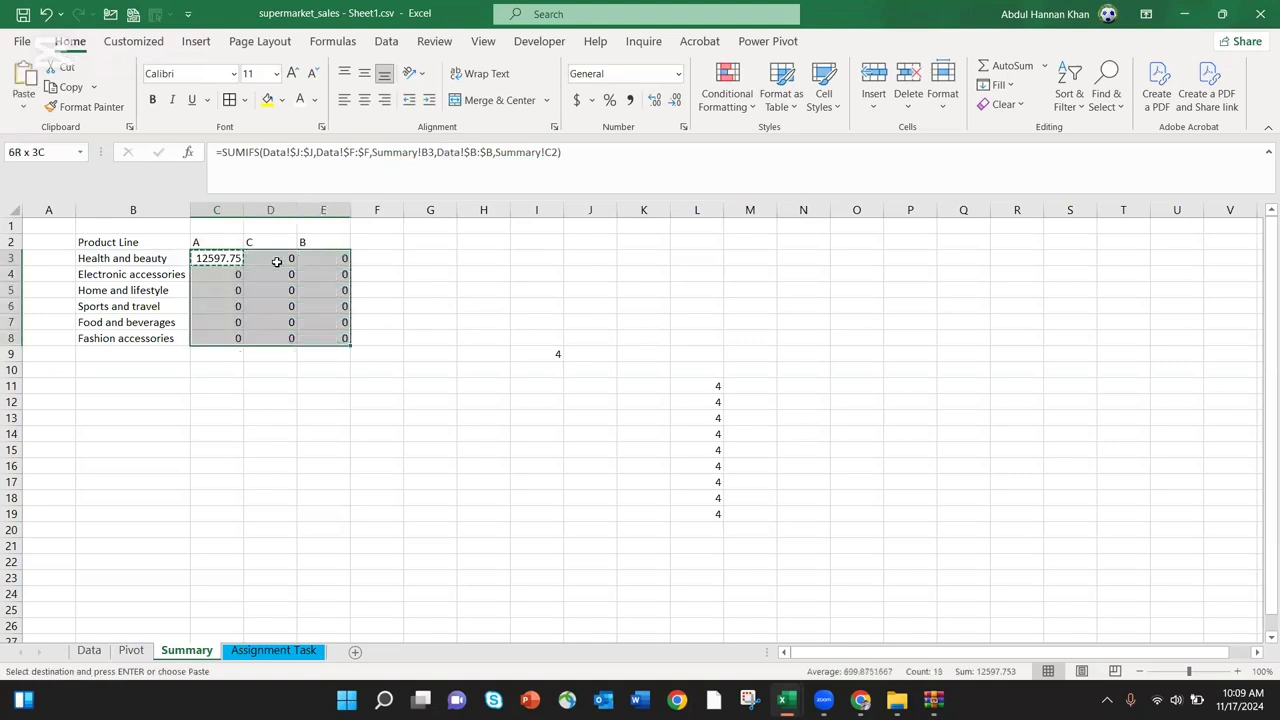
key("ctrl+v")
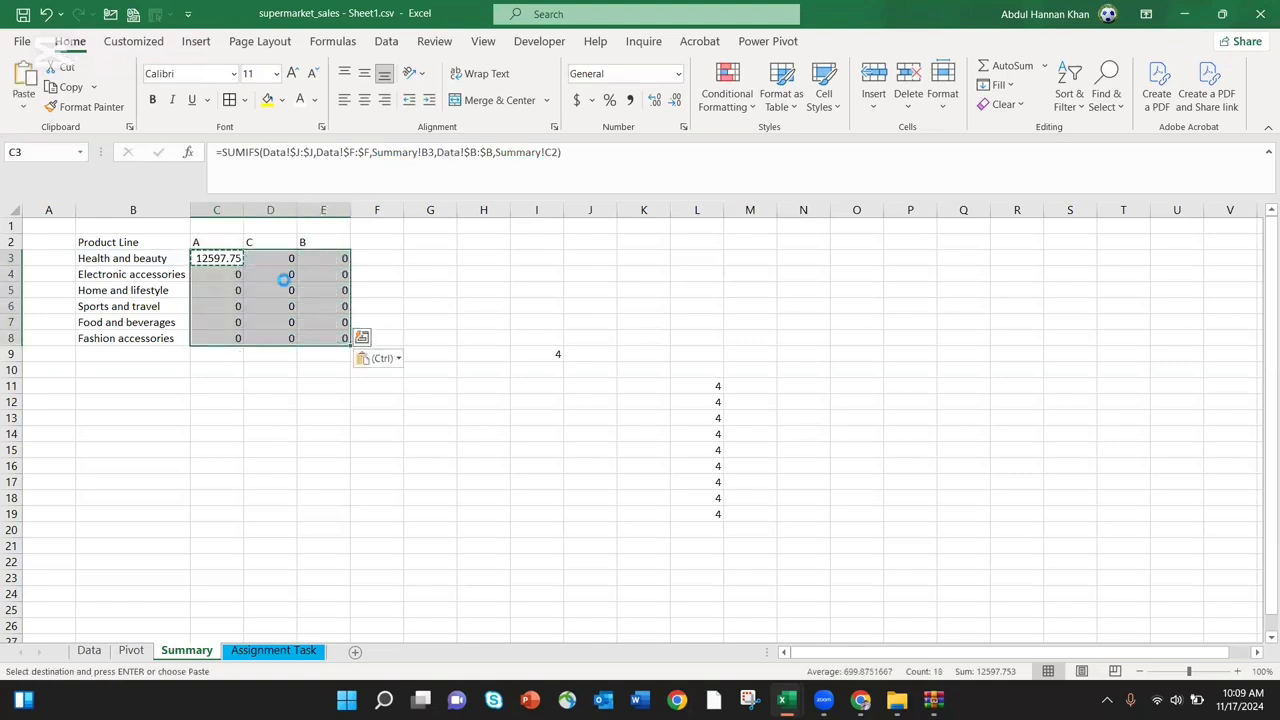
Inspect the pasted formulas in E7, D4 and D5 against C3, checking the fixed ranges and the criteria references
left_click(284, 280)
left_click(302, 322)
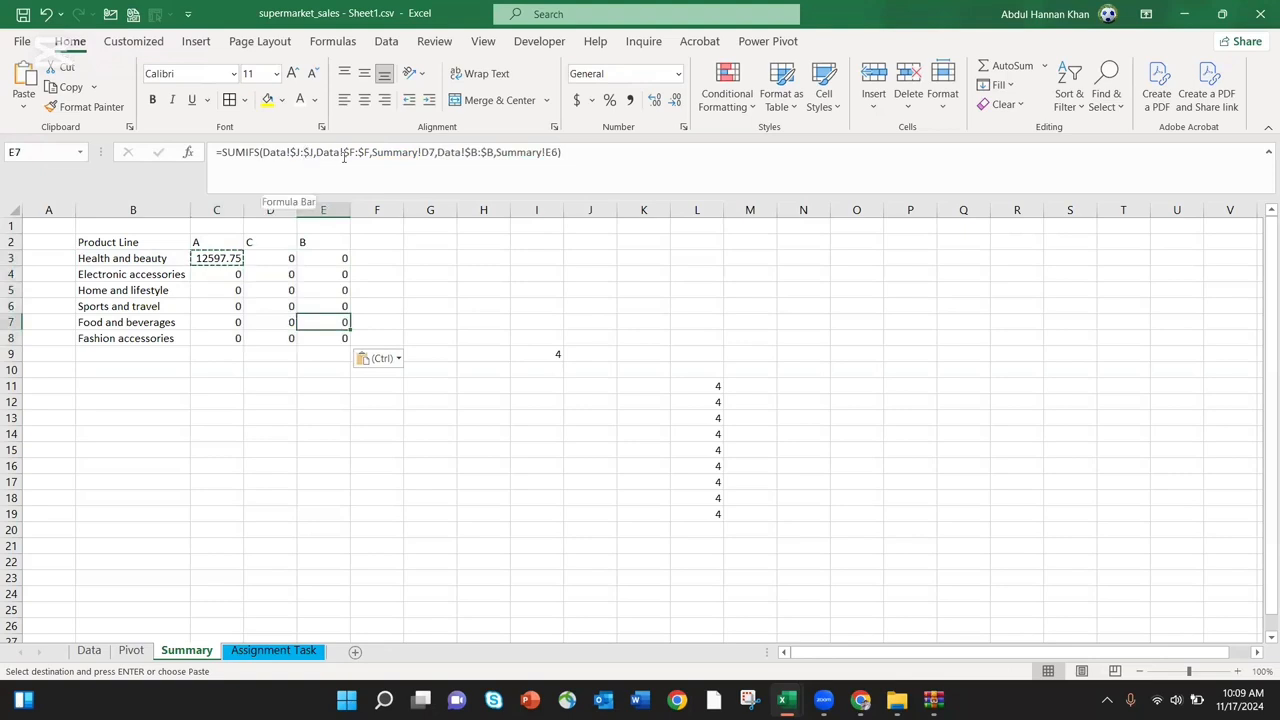
left_click(236, 262)
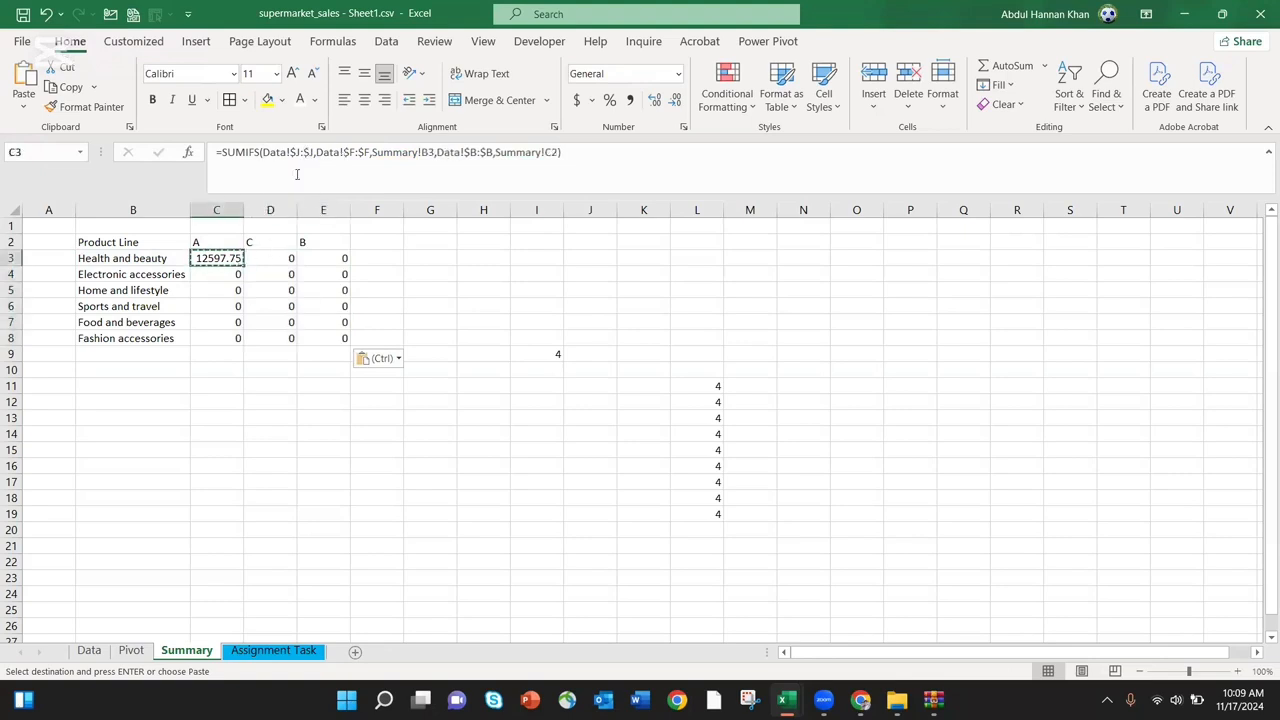
key("Escape")
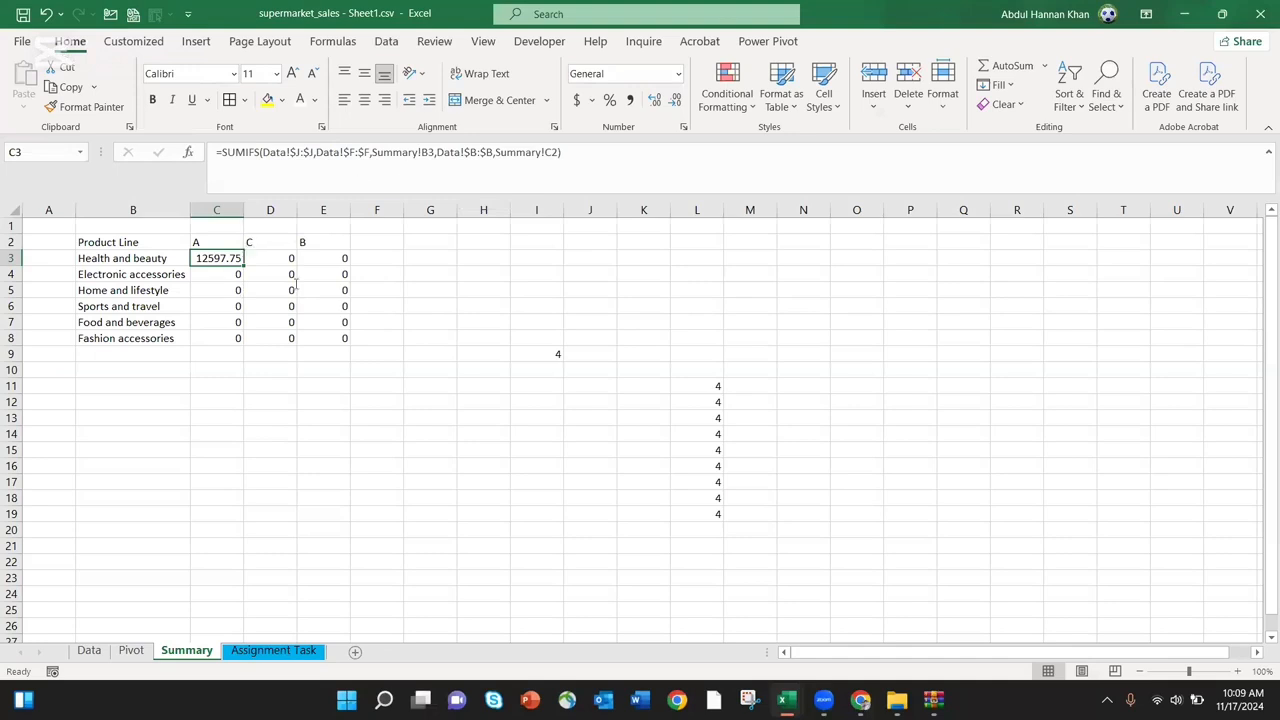
left_click(285, 276)
left_click(285, 290)
Repoint the criteria in E7's SUMIFS formula to product line cell B7 and branch header E2
left_click(330, 322)
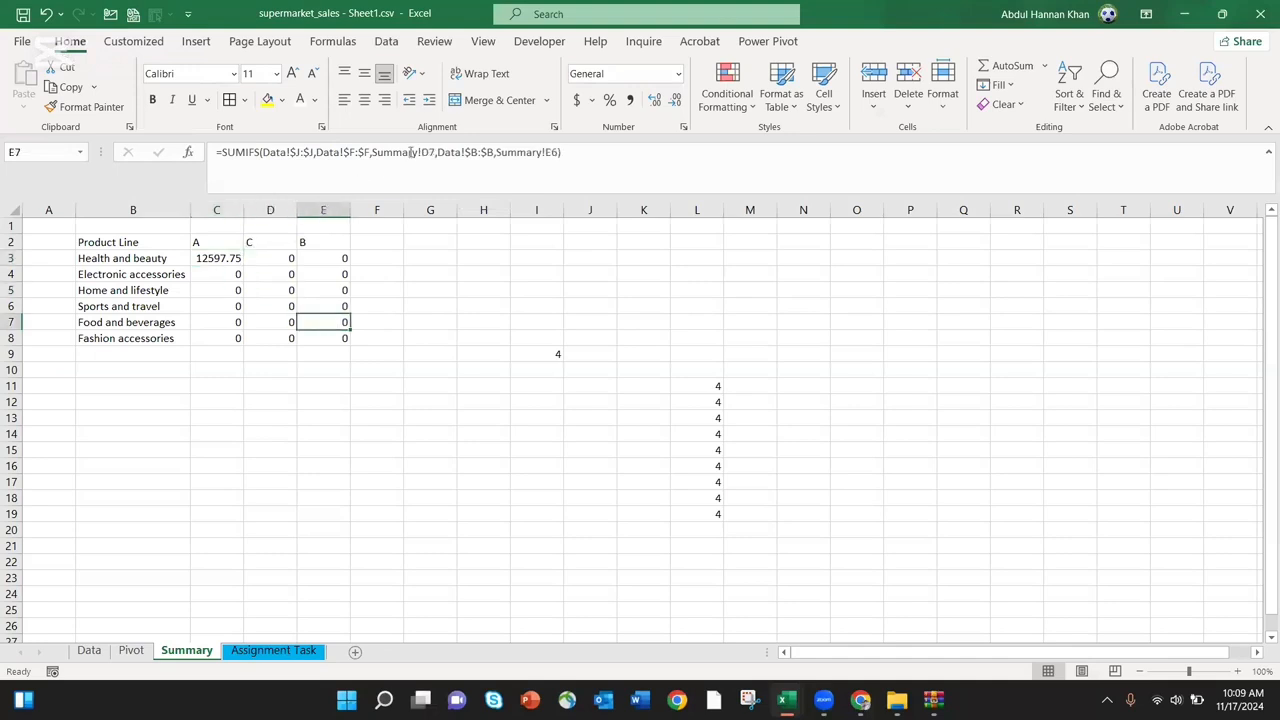
left_click(410, 152)
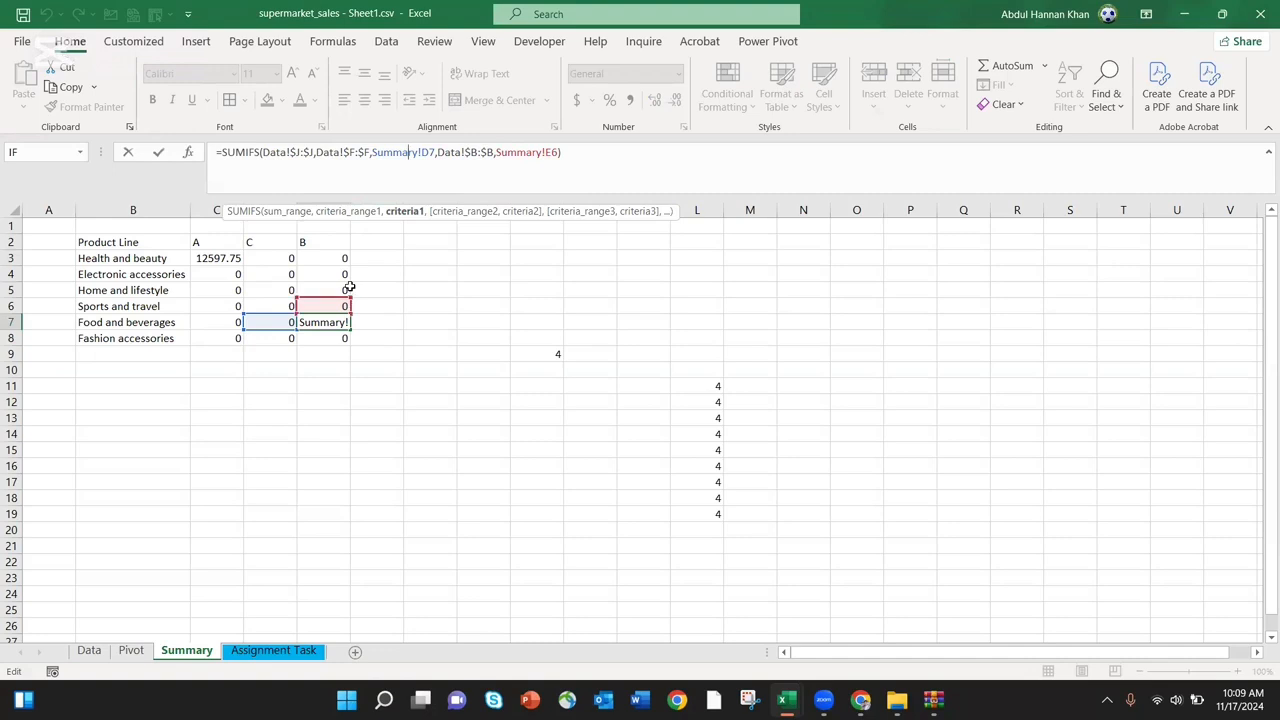
left_click(343, 242)
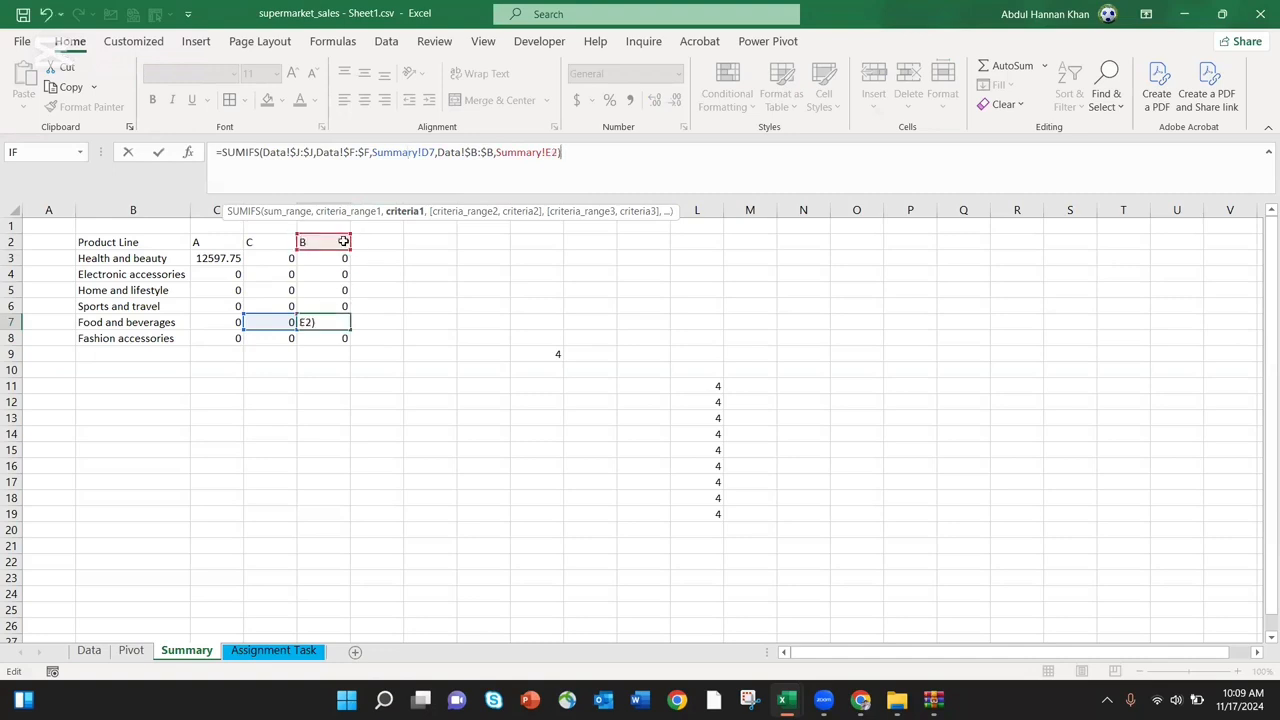
left_click_drag(245, 322, 170, 321)
key("Return")
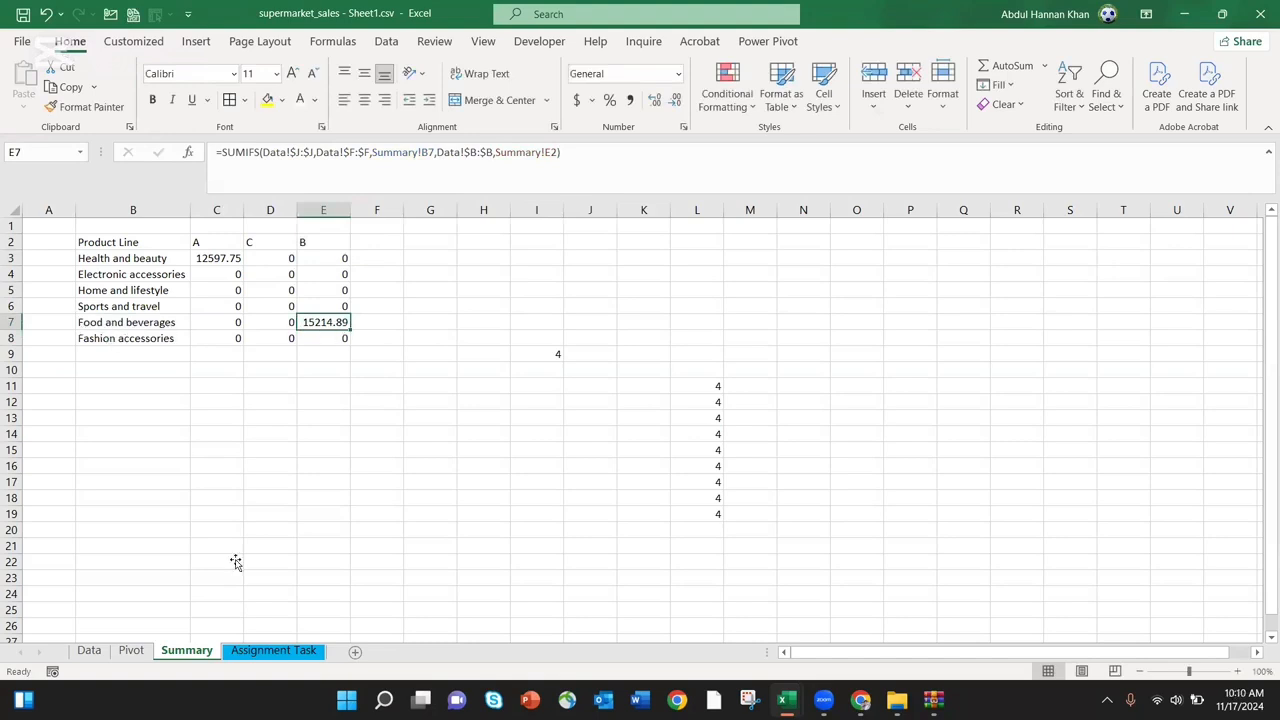
Highlight the Food and beverages total for branch B in yellow on the Pivot sheet, and return to the Summary sheet
left_click(131, 651)
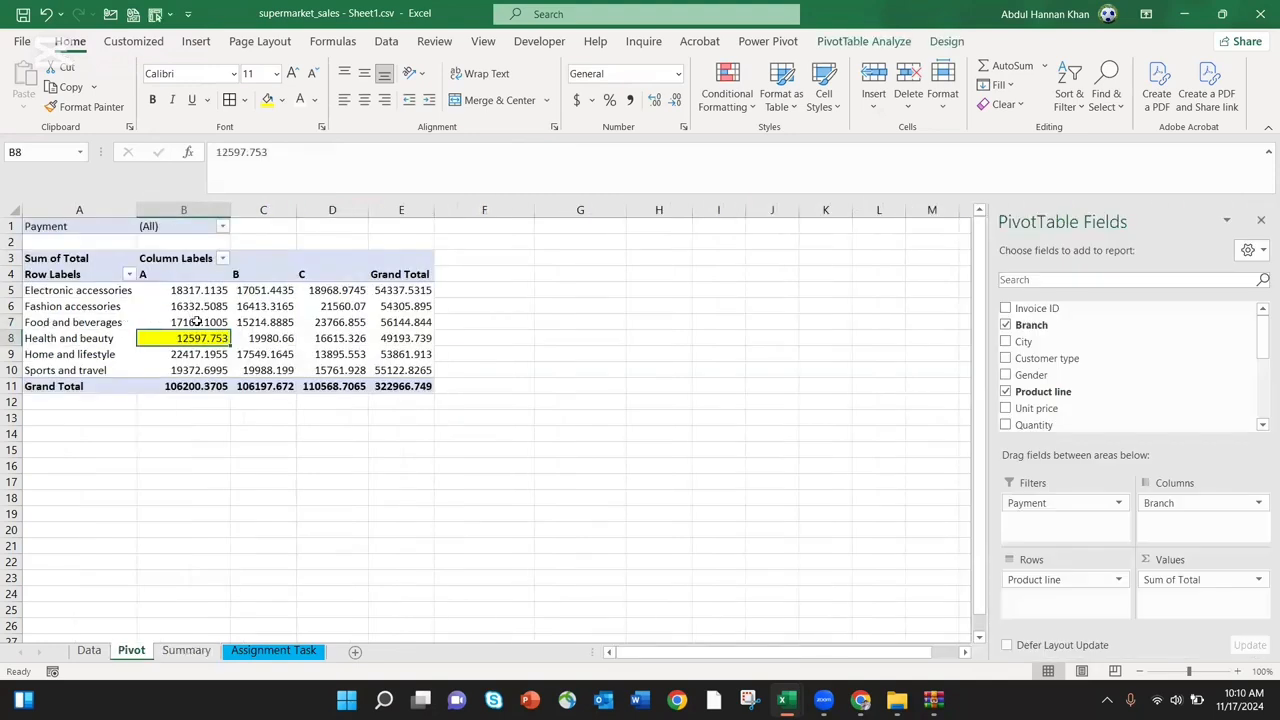
left_click(272, 324)
left_click(267, 99)
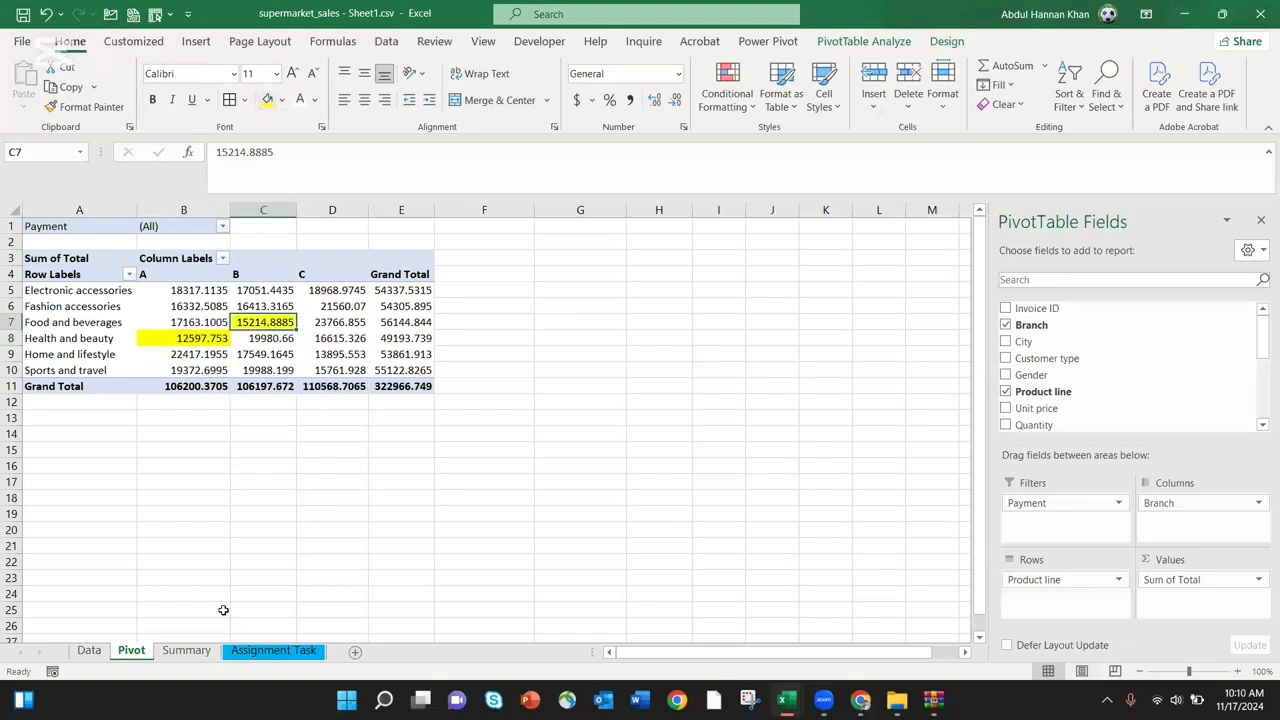
left_click(186, 651)
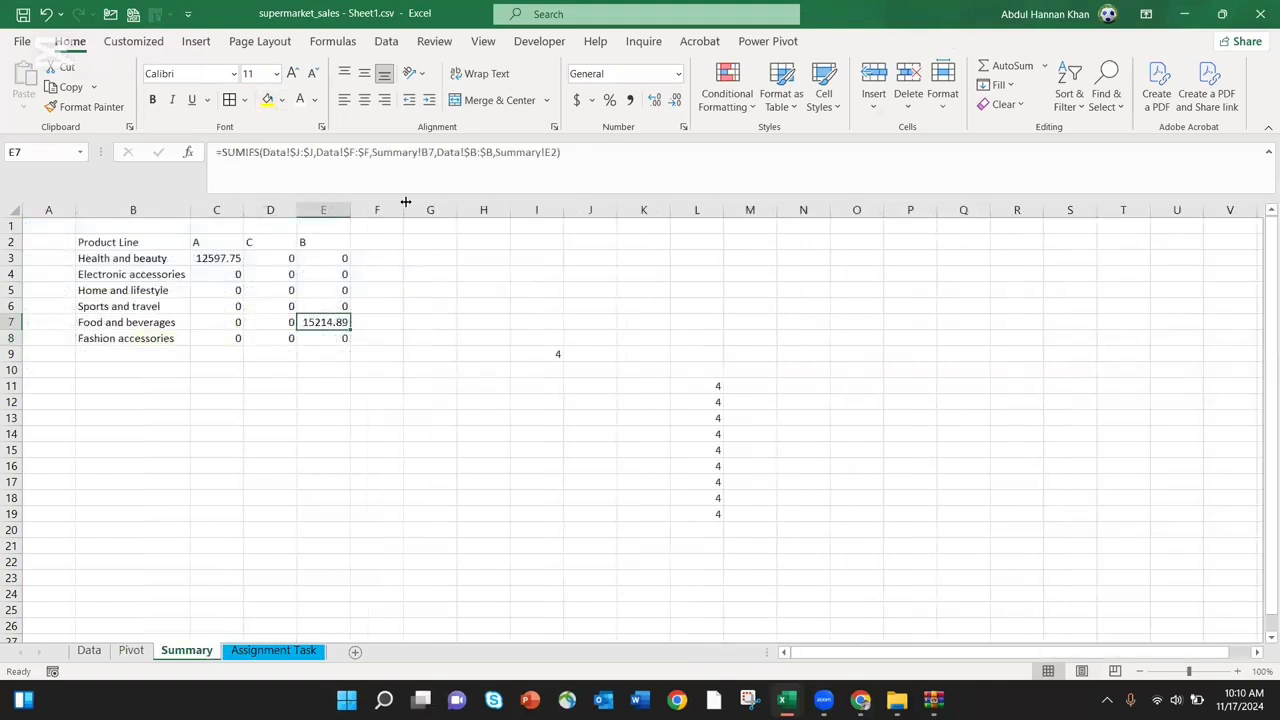
Examine the criteria references in E6 and C3 alongside the absolute reference =$I$9 filled down from L11
left_click(334, 306)
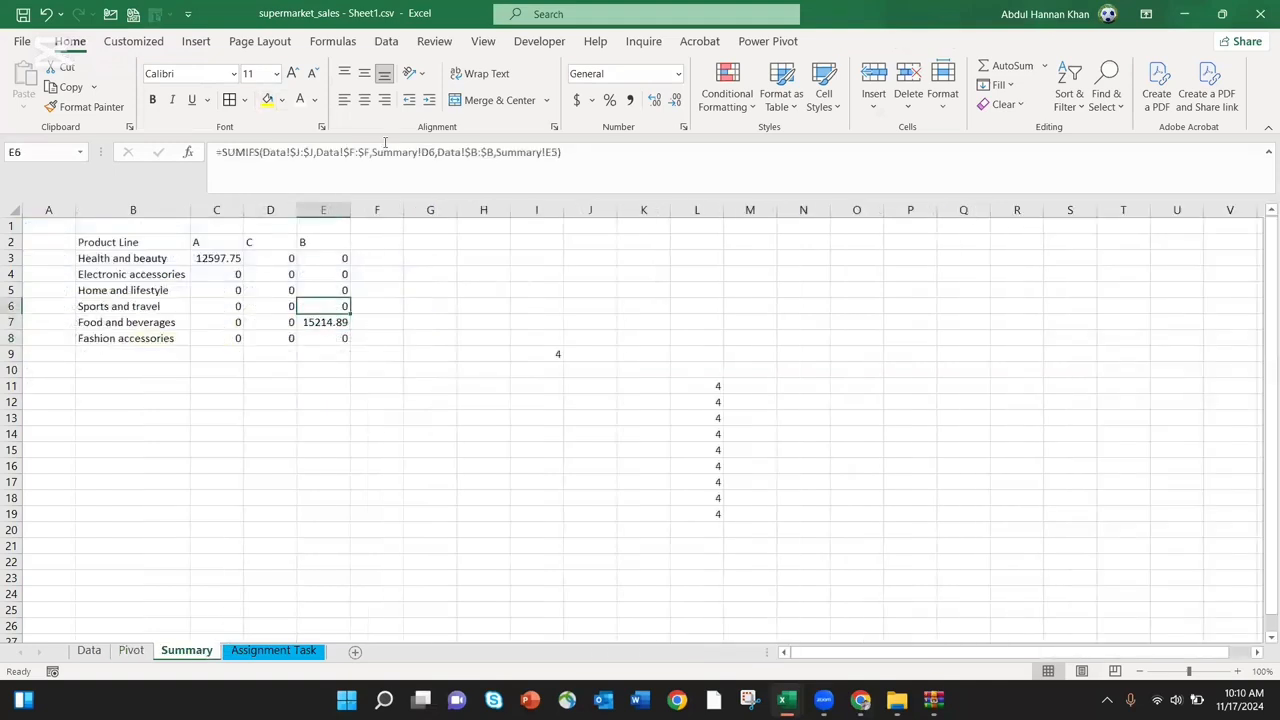
left_click(372, 152)
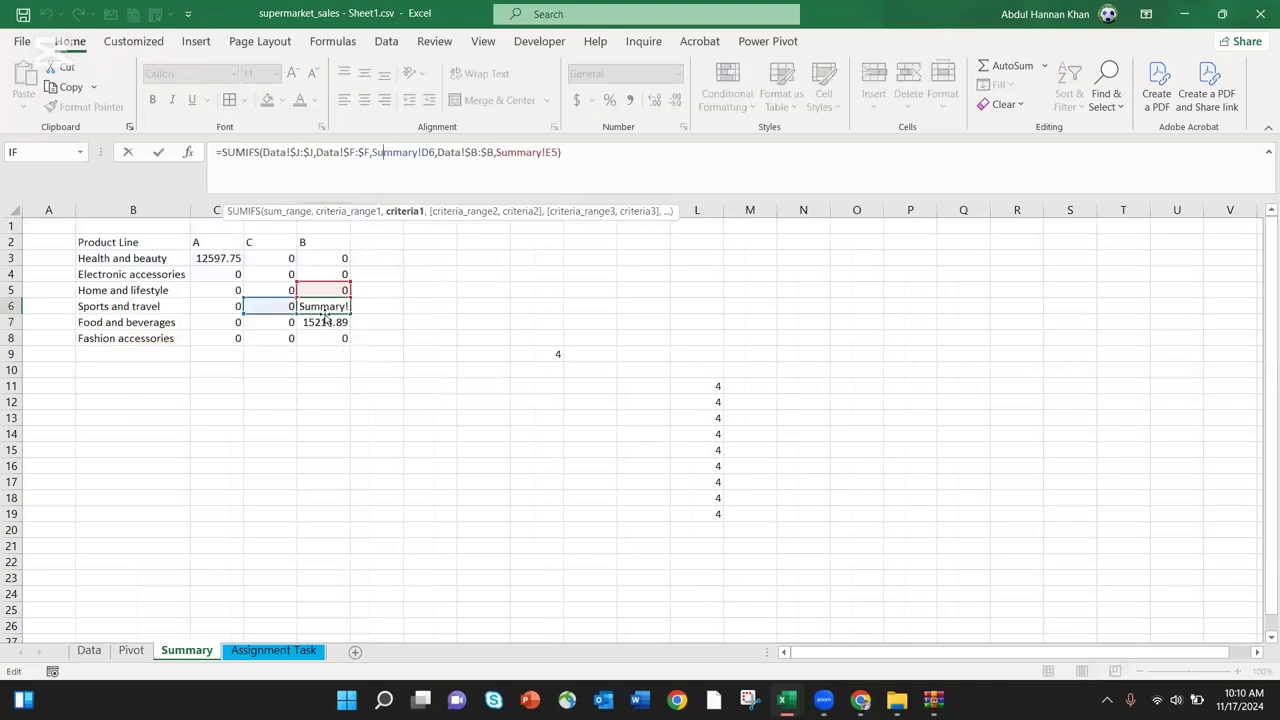
key("Escape")
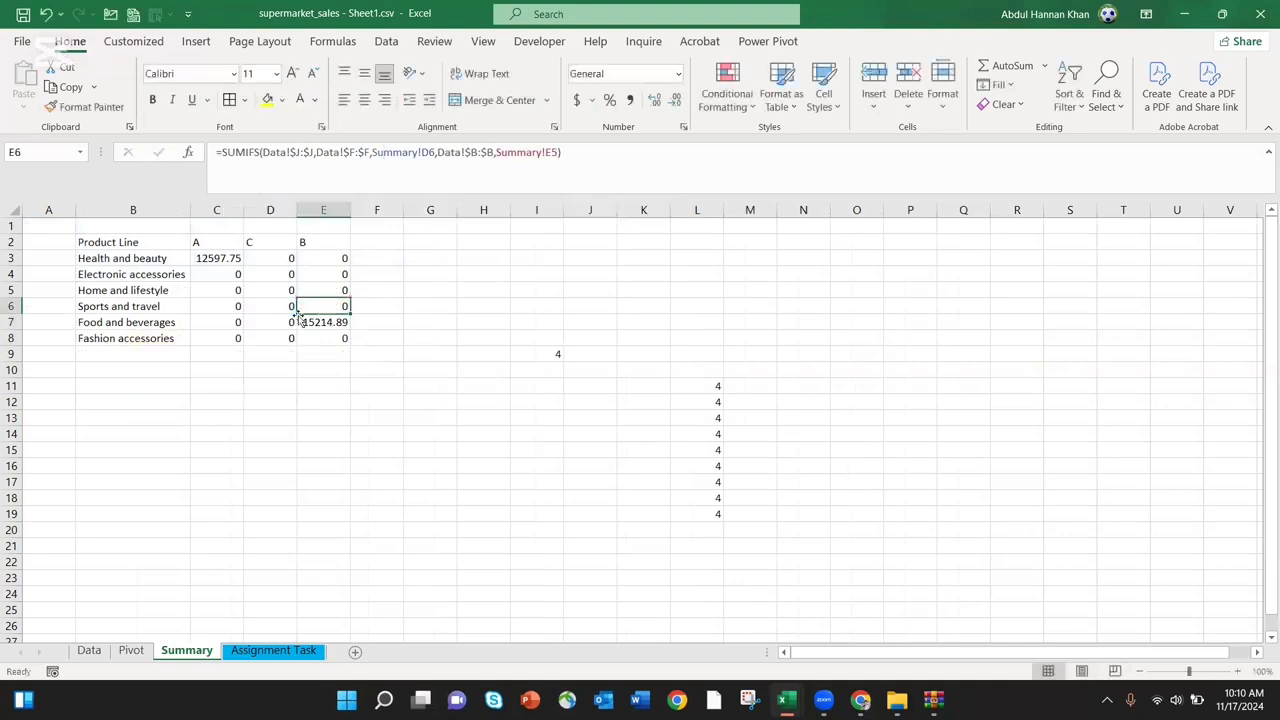
left_click(233, 260)
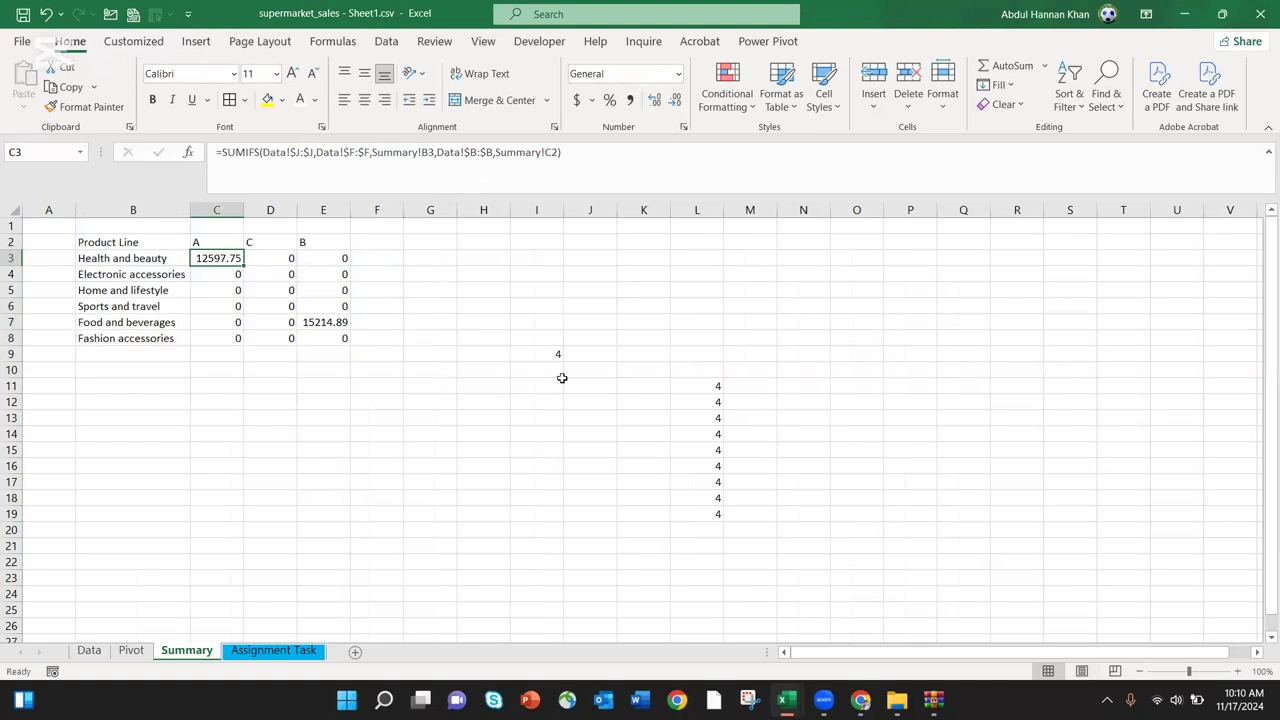
left_click(712, 388)
left_click_drag(712, 440, 732, 514)
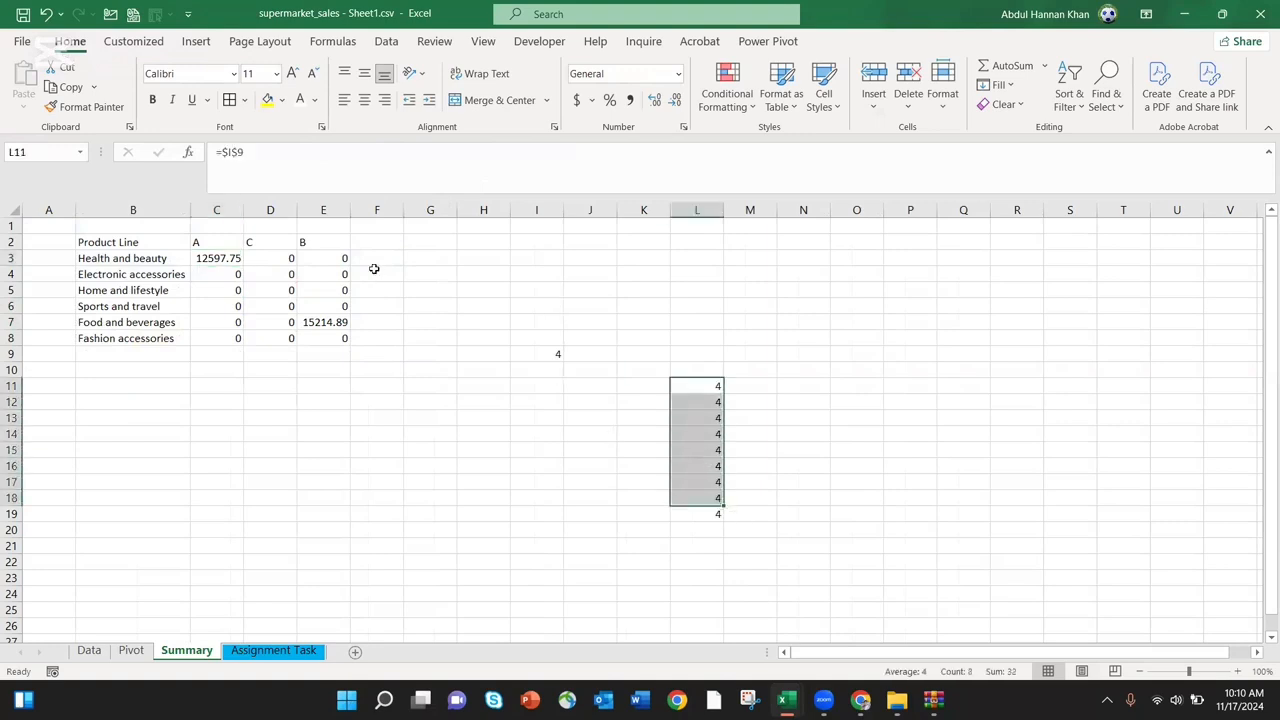
left_click(228, 260)
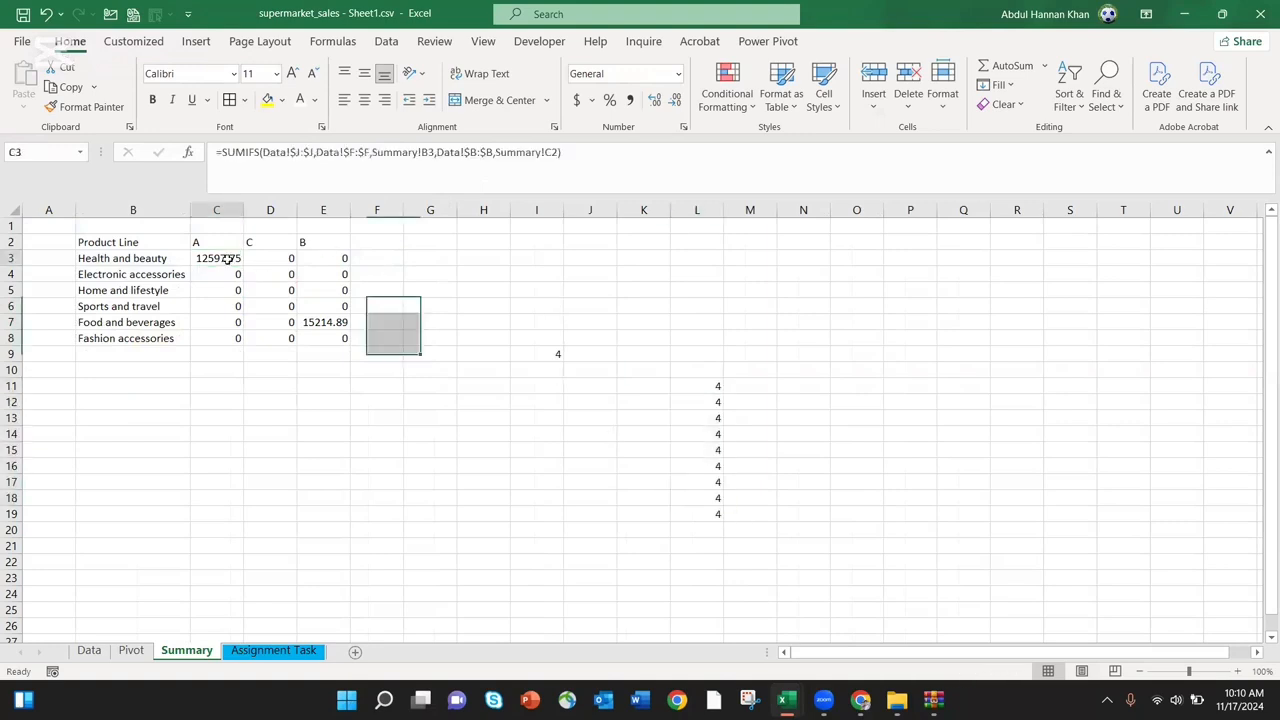
Try locking only the row of the product line criterion in C3's SUMIFS formula, as Summary!B$3
left_click(409, 153)
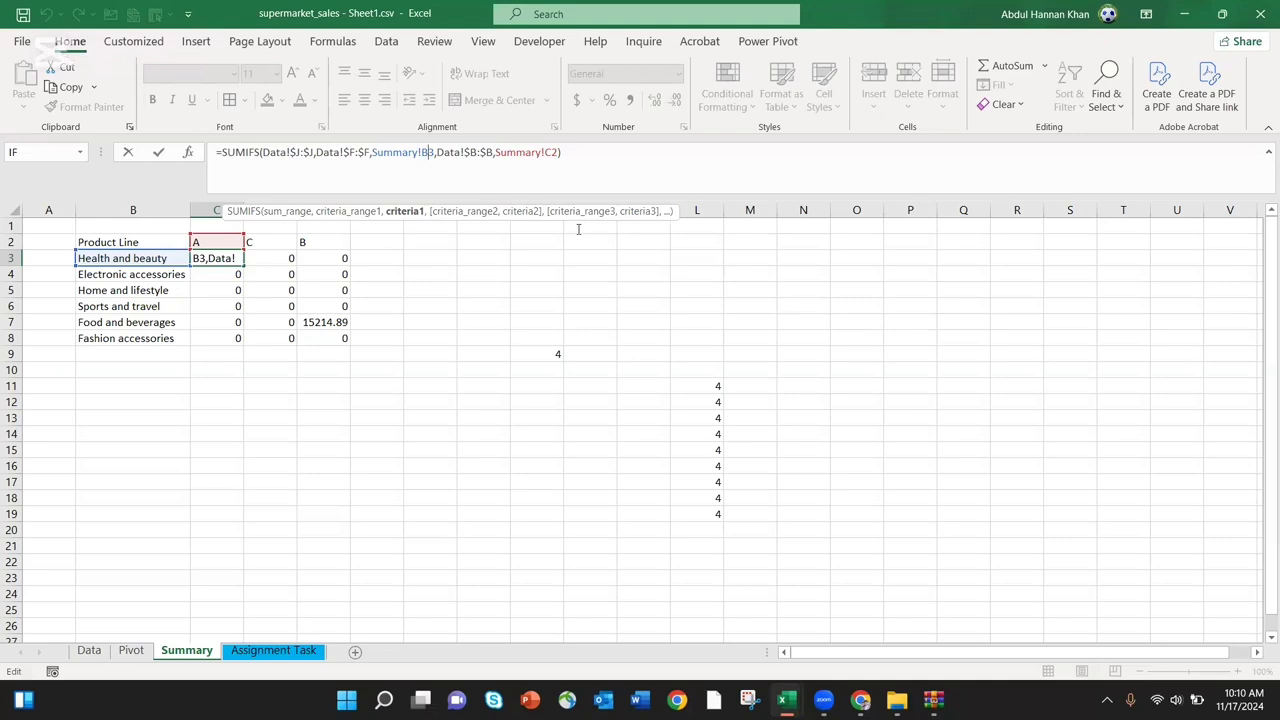
type("$")
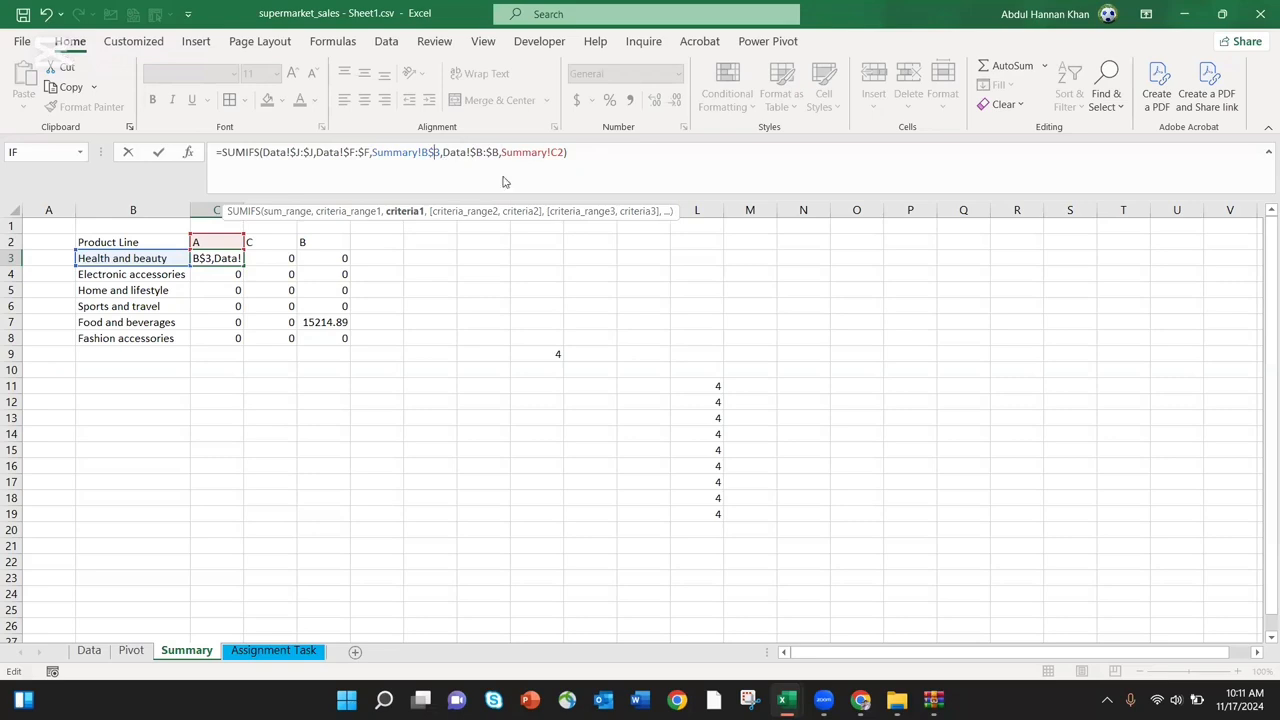
key("ctrl+Return")
Copy C3's SUMIFS formula with the row-locked criterion across the whole summary range C3:E8
key("ctrl+c")
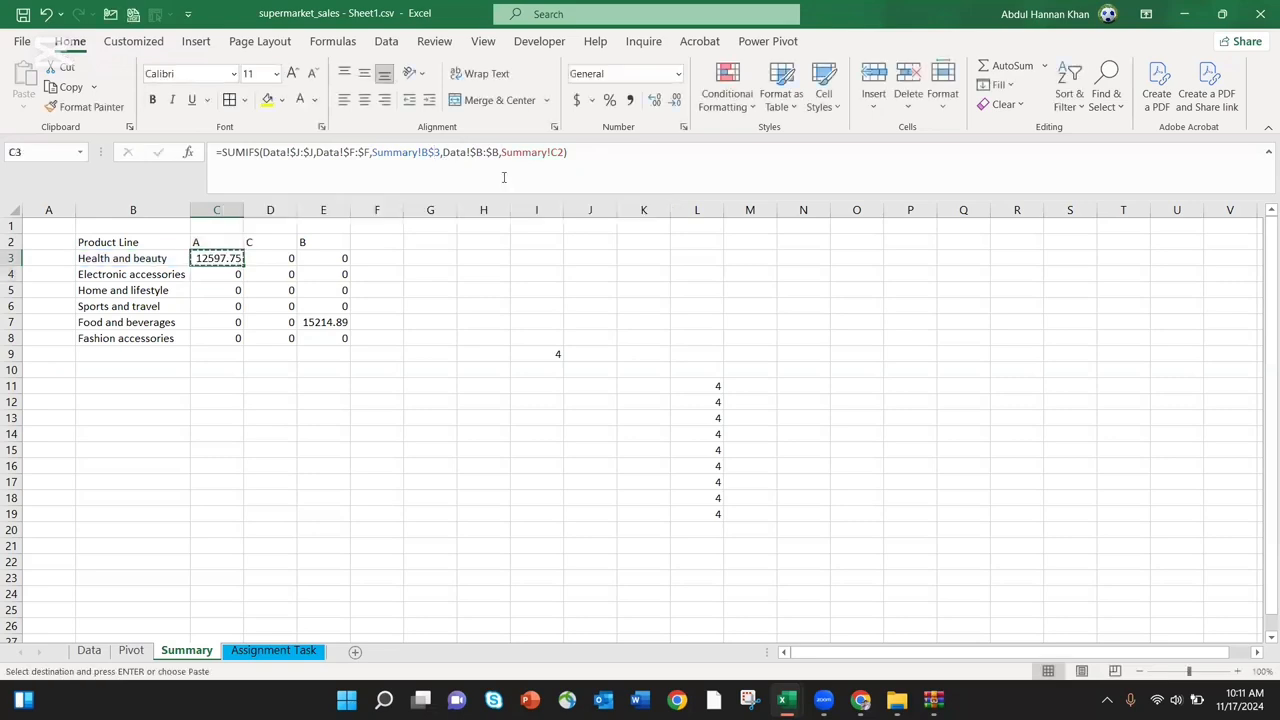
key("shift+Right")
key("shift+Right")
key("shift+Right")
key("shift+Down")
key("shift+Down")
key("shift+Left")
key("shift+Down")
key("shift+Down")
key("shift+Down")
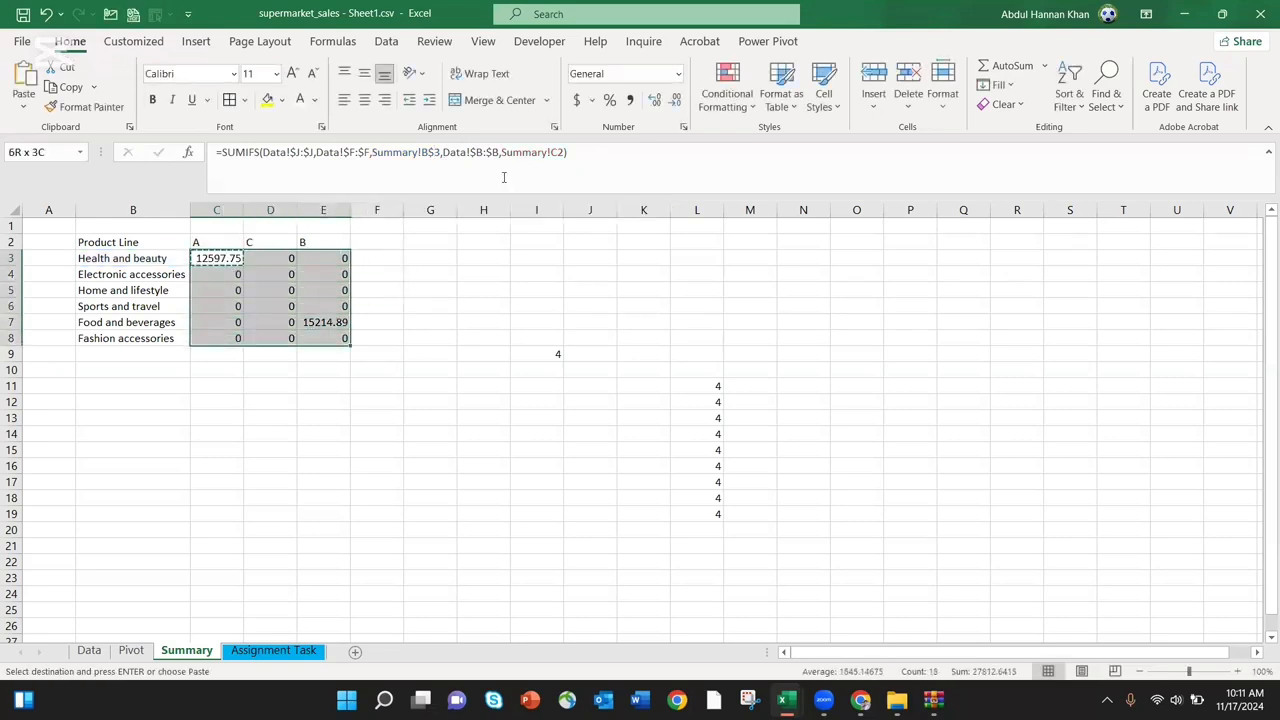
key("ctrl+v")
Inspect the pasted formulas in D5 and E7 to see which cells their two criteria point to
double_click(255, 290)
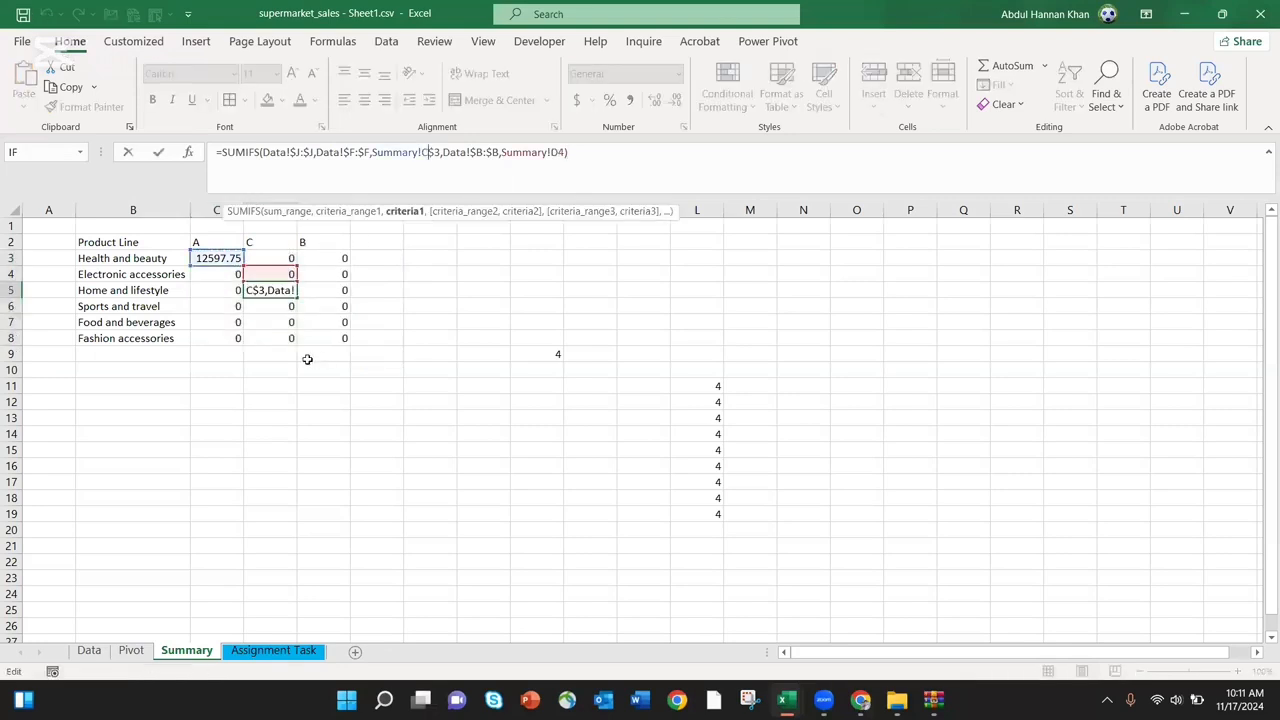
key("Escape")
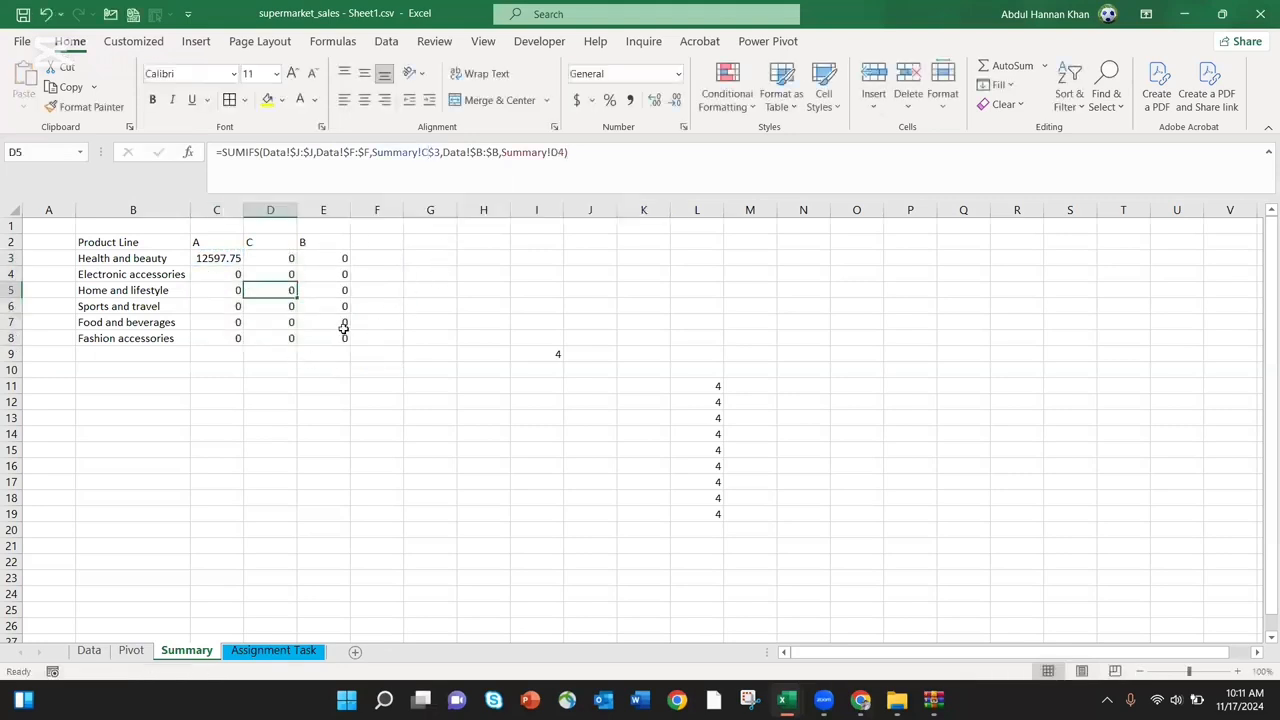
left_click(343, 325)
double_click(343, 325)
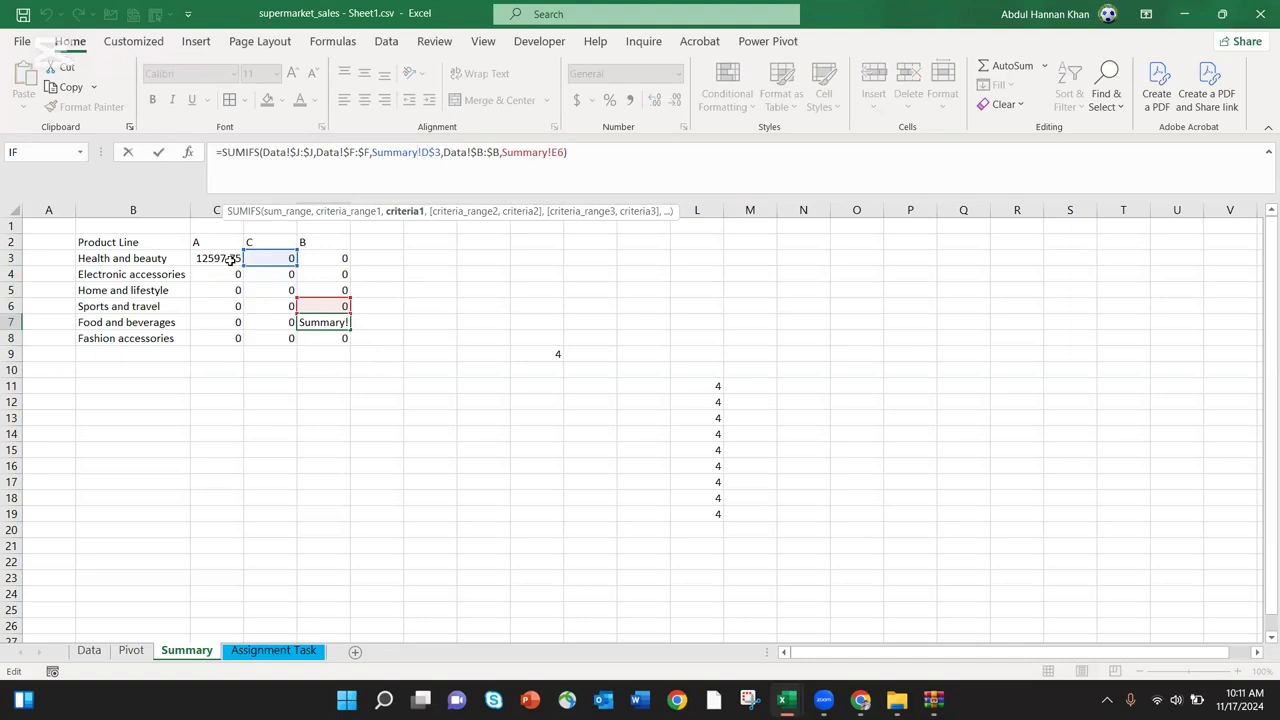
Compare C3's criteria with product line column B and branch header row 2 to determine which part of each reference needs locking
left_click(139, 208)
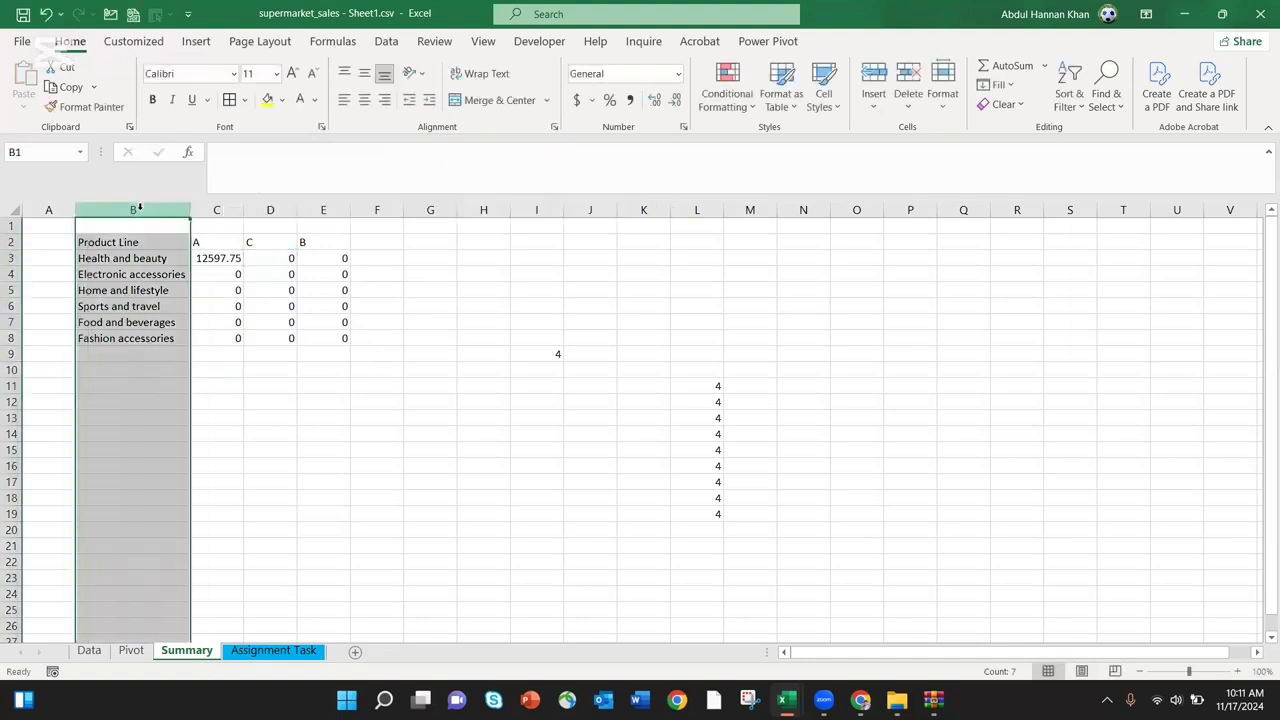
left_click(214, 258)
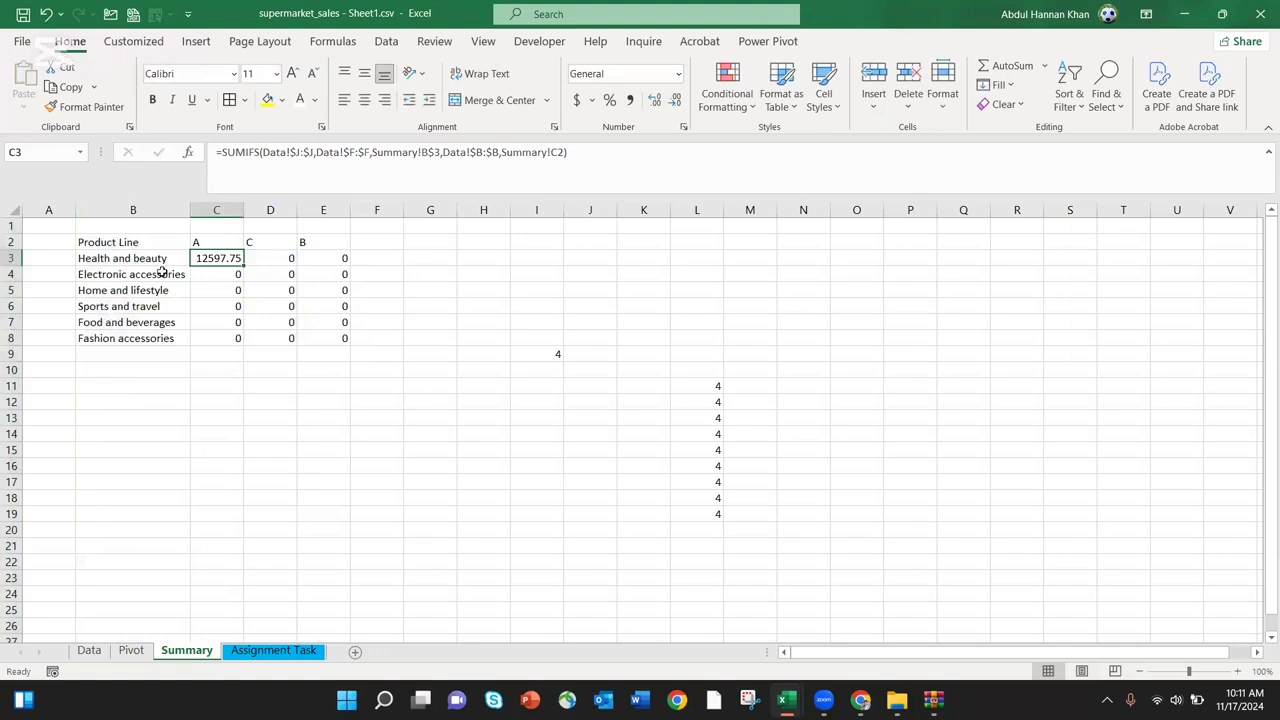
left_click(136, 209)
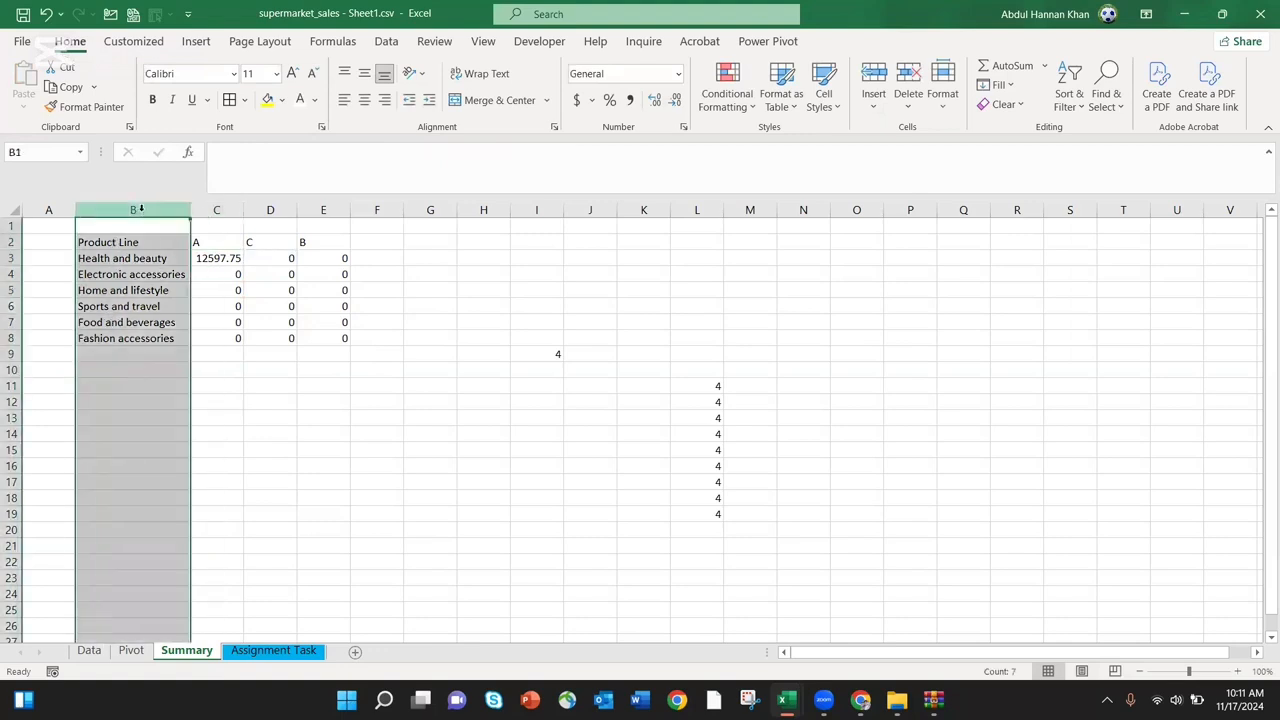
left_click(9, 242)
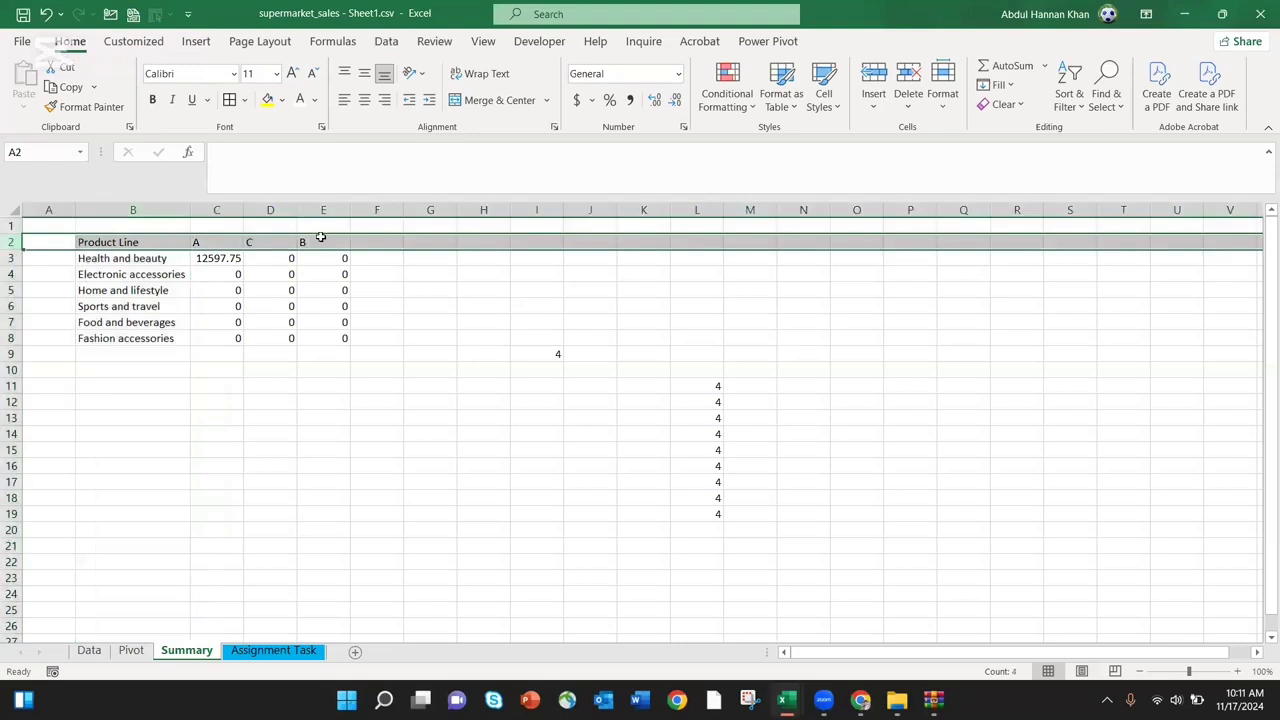
left_click(231, 258)
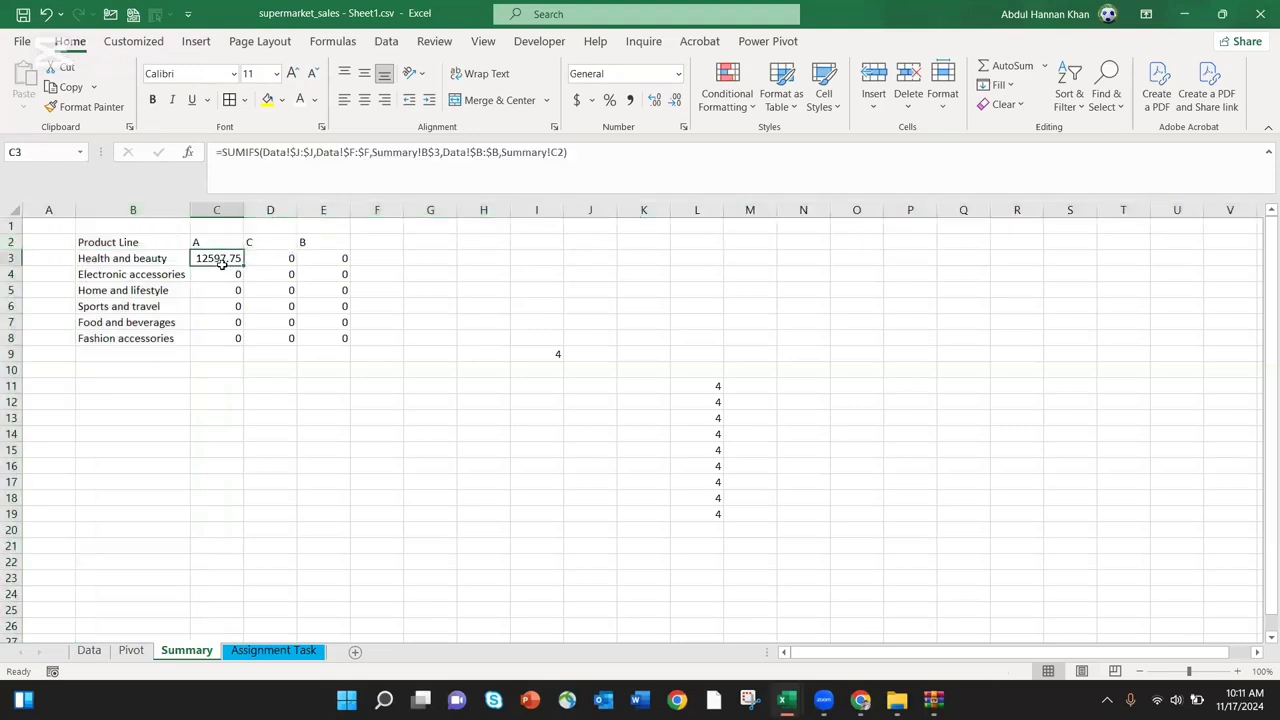
left_click(289, 238)
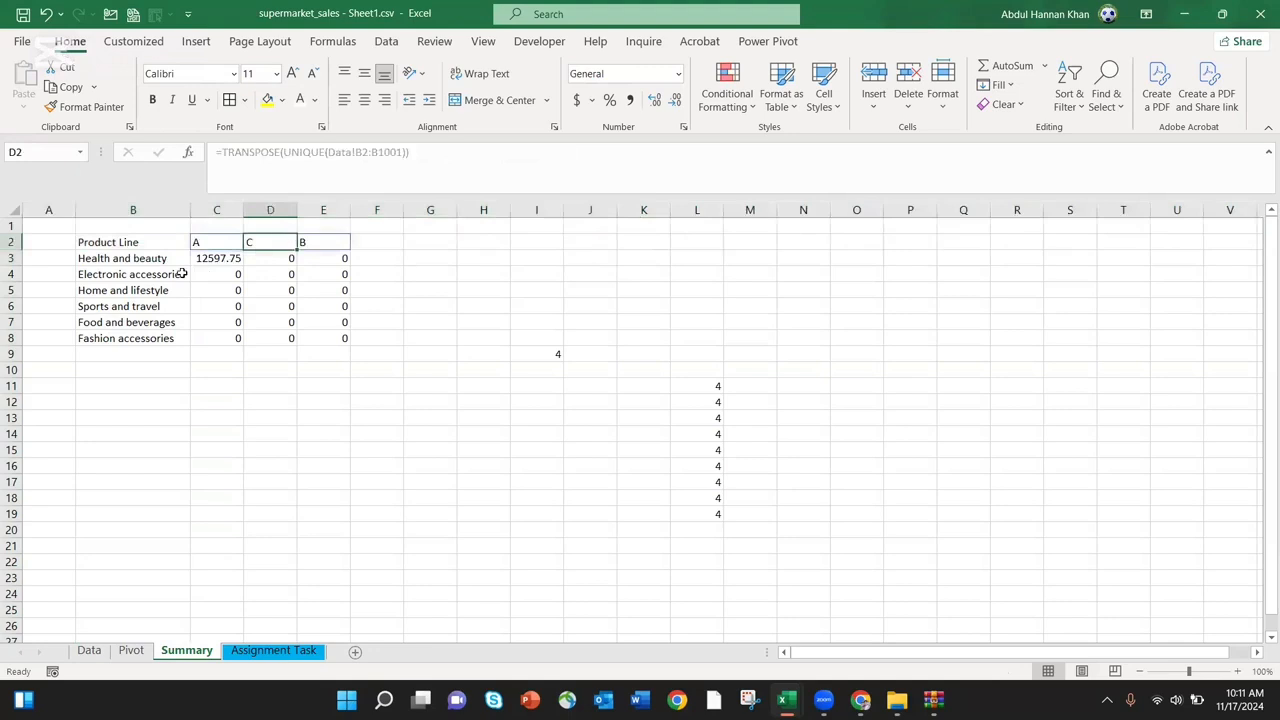
left_click(399, 416)
left_click(211, 246)
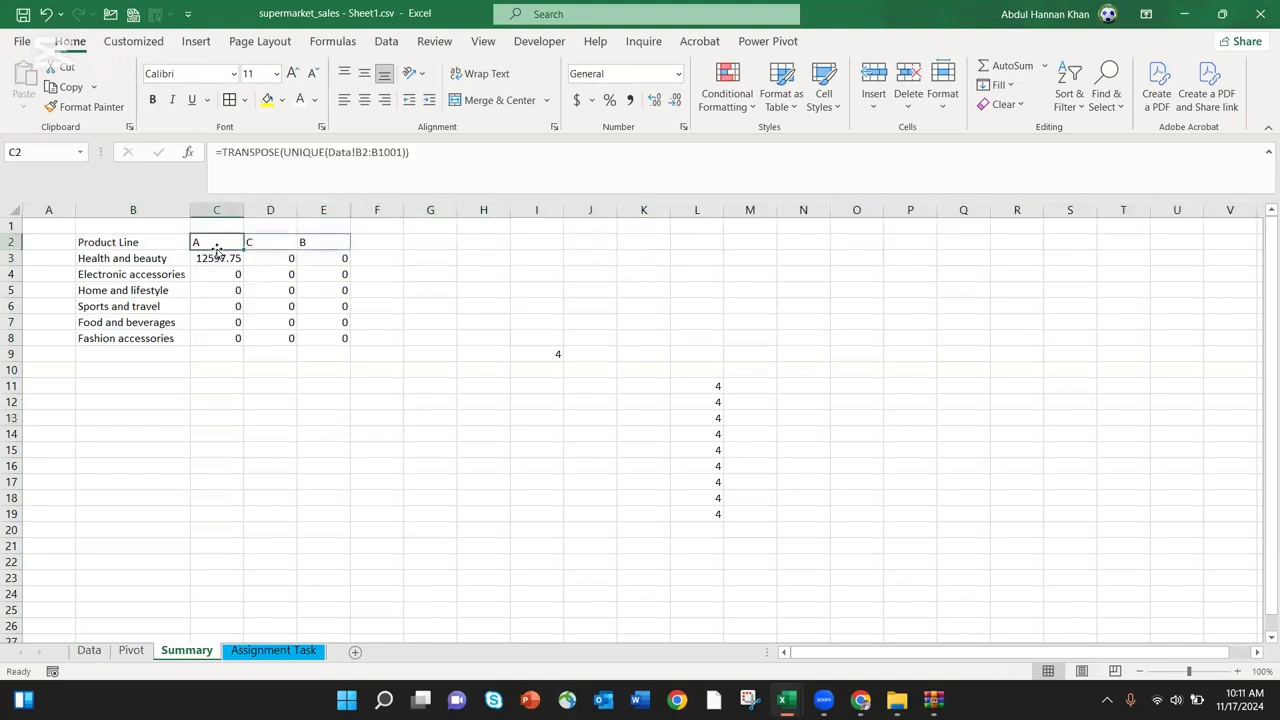
Change the criteria in C3's SUMIFS formula to Summary!$B3 and Summary!C$2
left_click(216, 256)
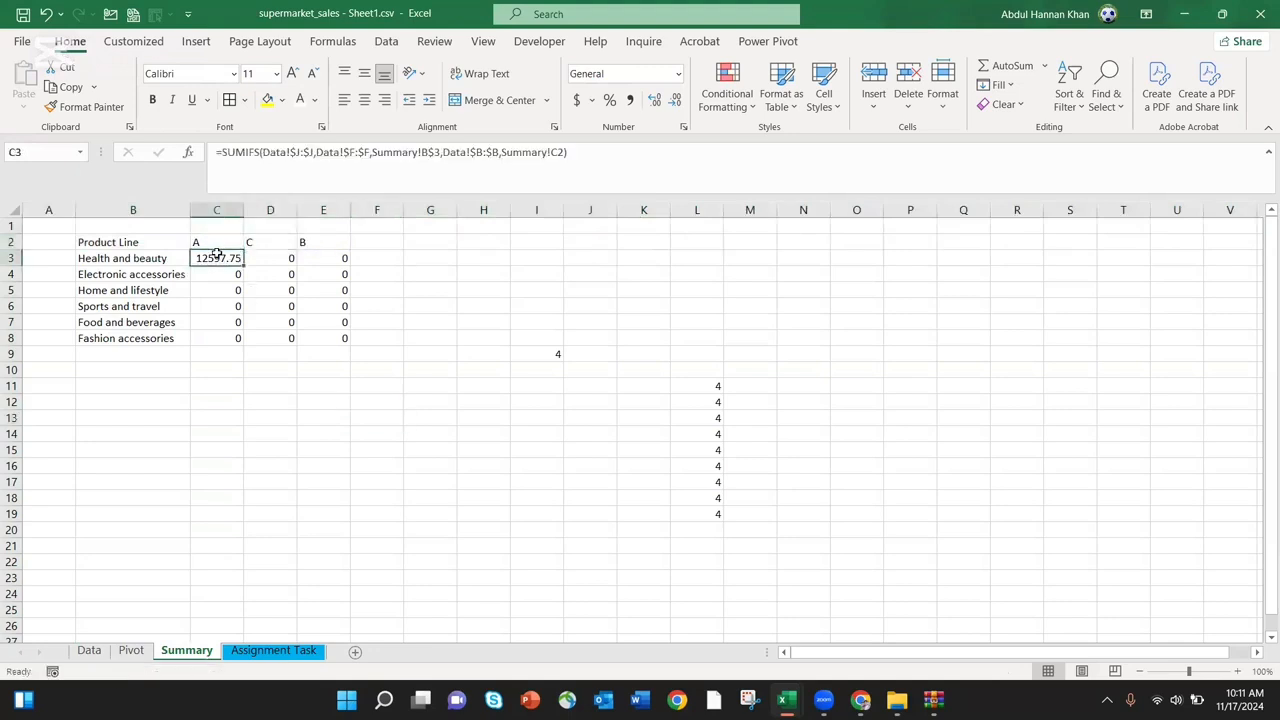
left_click(431, 152)
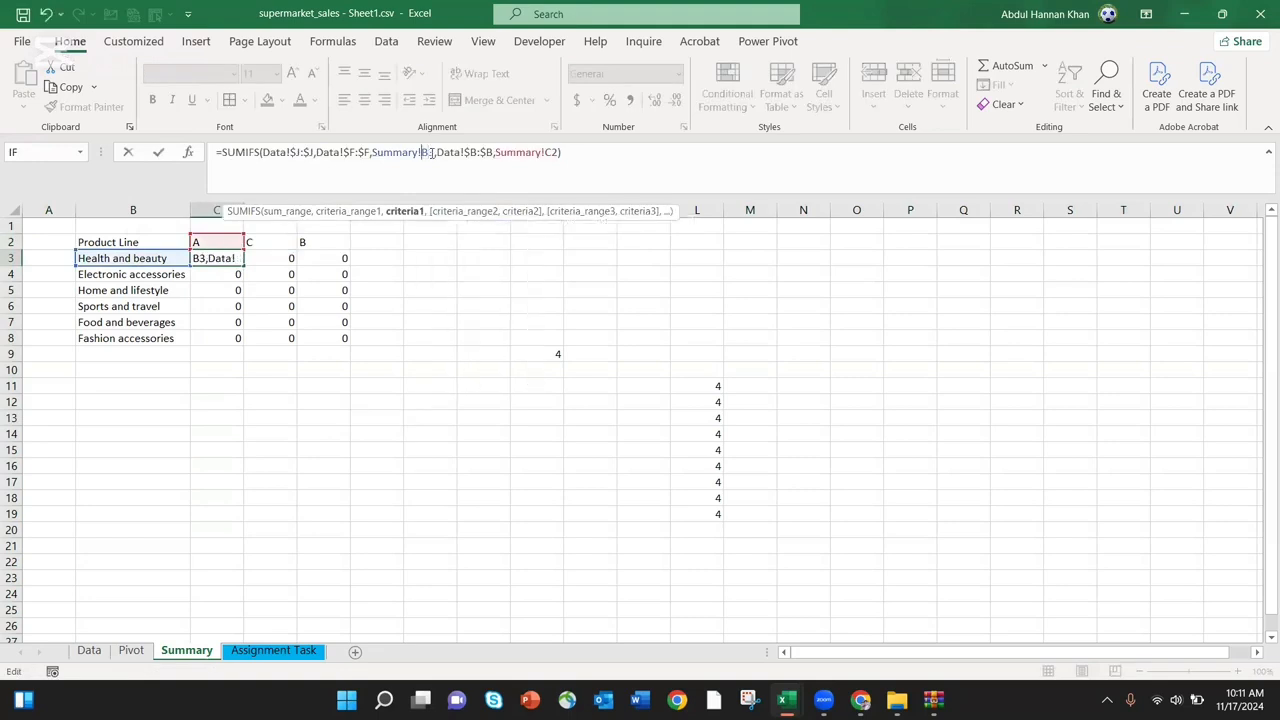
type("$")
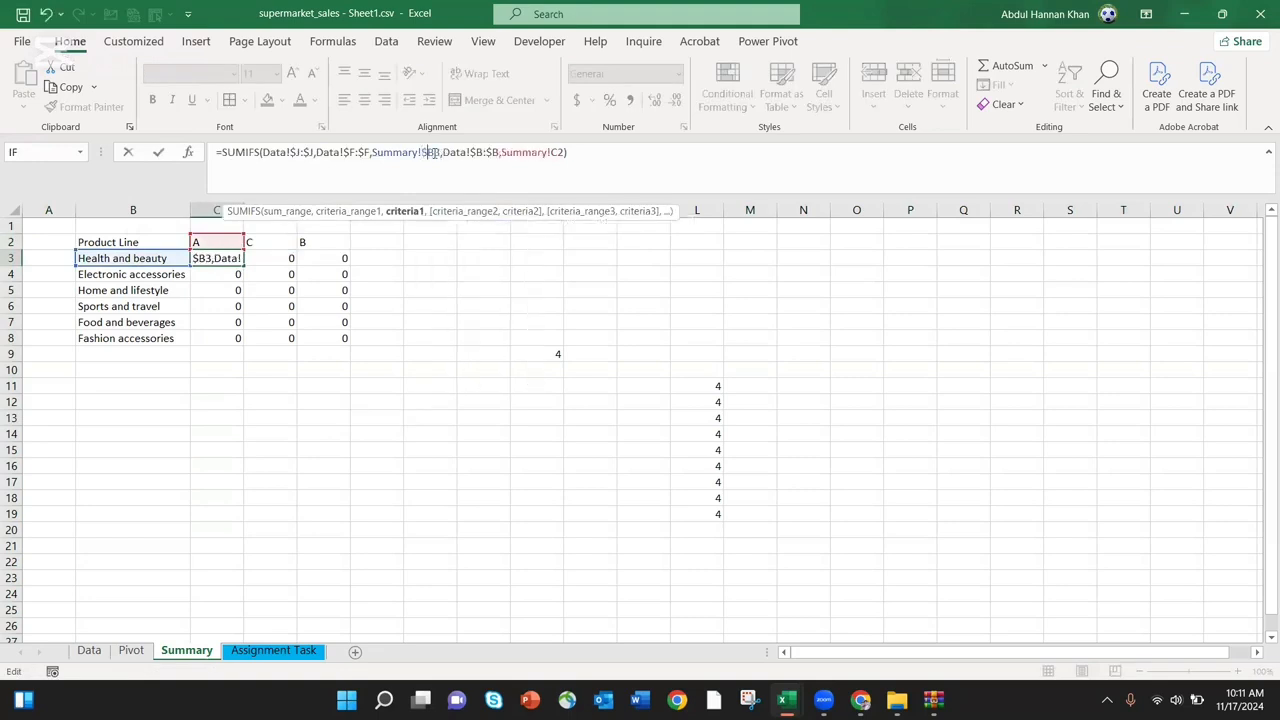
left_click(556, 152)
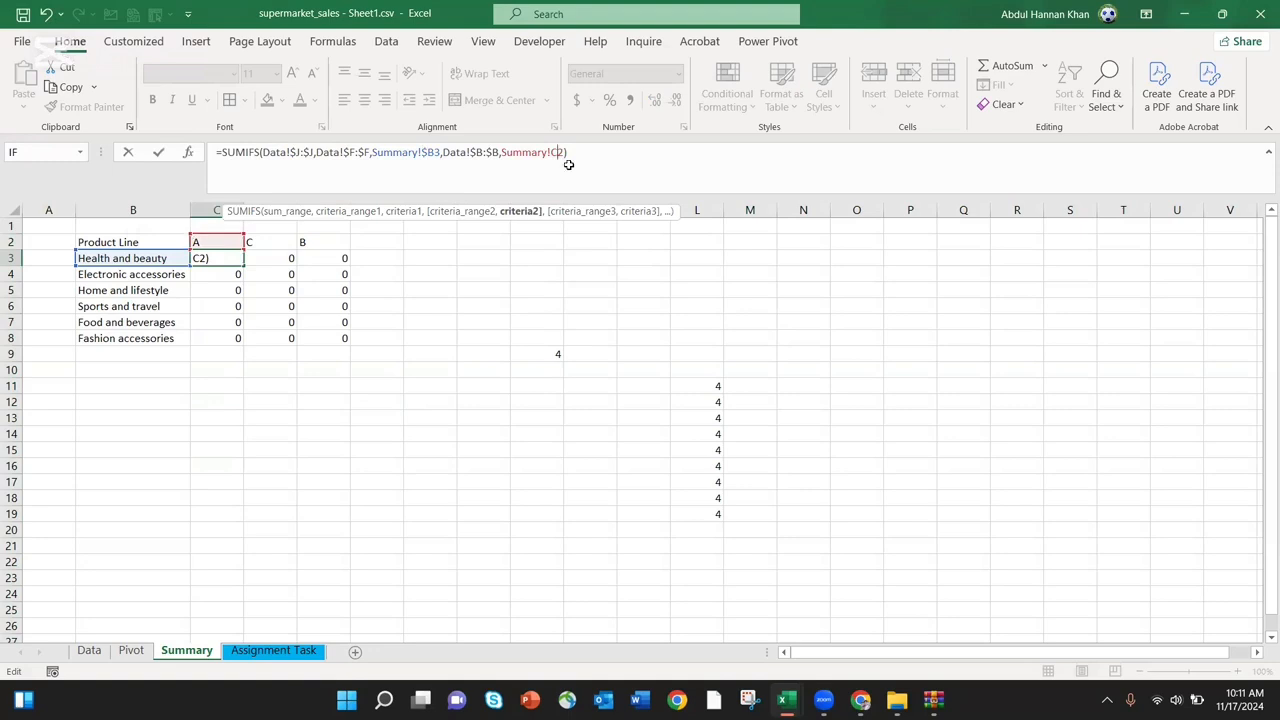
type("$")
key("Return")
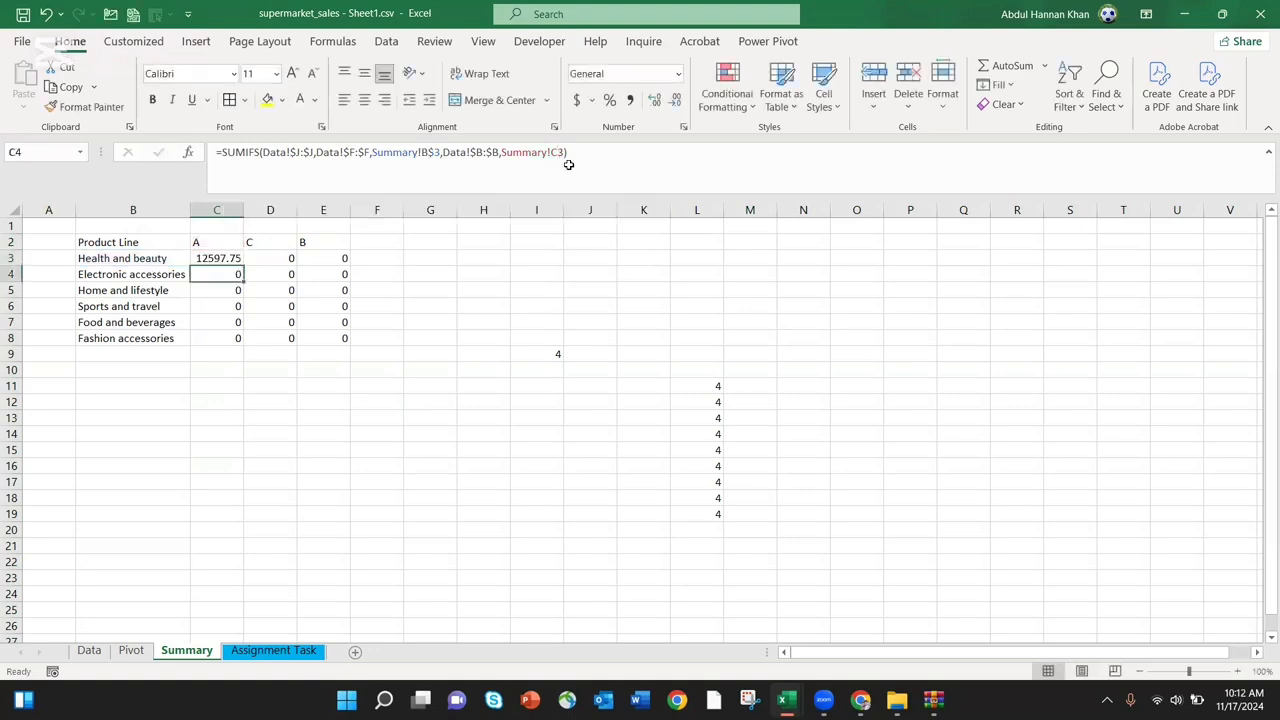
Copy the corrected SUMIFS formula from C3 into the whole summary range C3:E8
key("Up")
key("ctrl+c")
key("shift+Right")
key("shift+Right")
key("ctrl+v")
key("shift+Down")
key("shift+Down")
key("shift+Down")
key("shift+Down")
key("shift+Down")
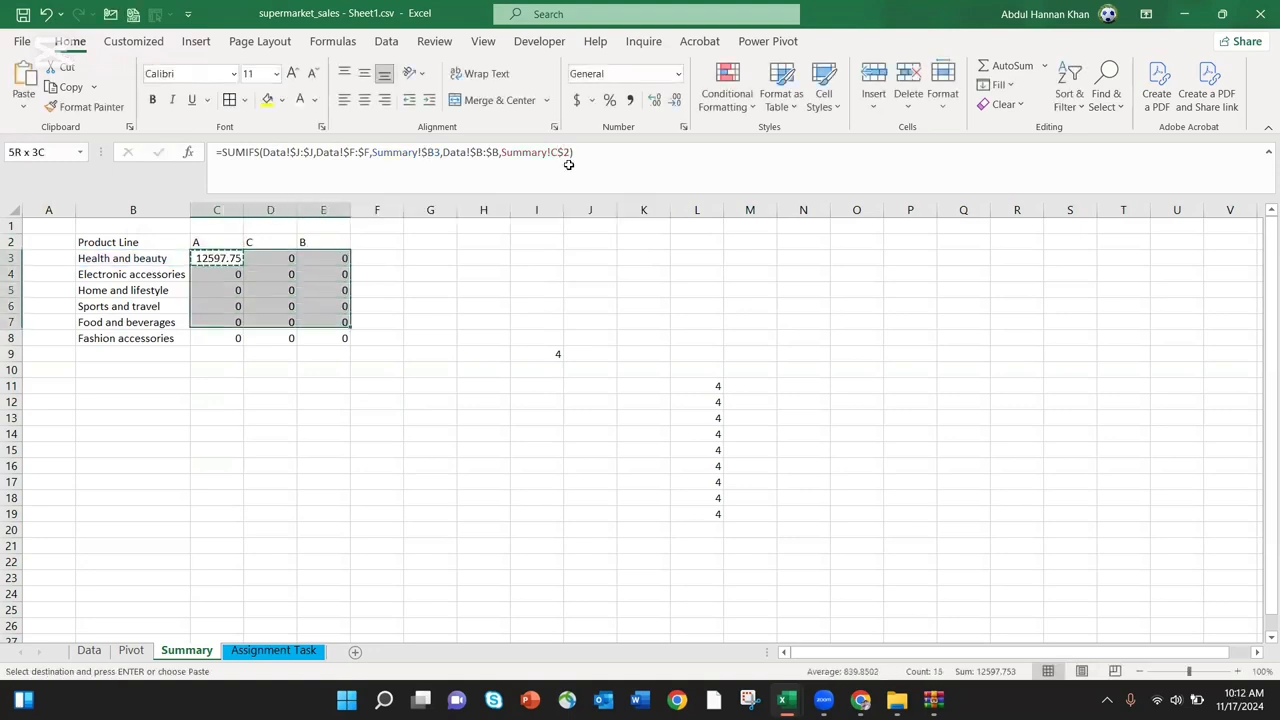
key("ctrl+v")
left_click(422, 366)
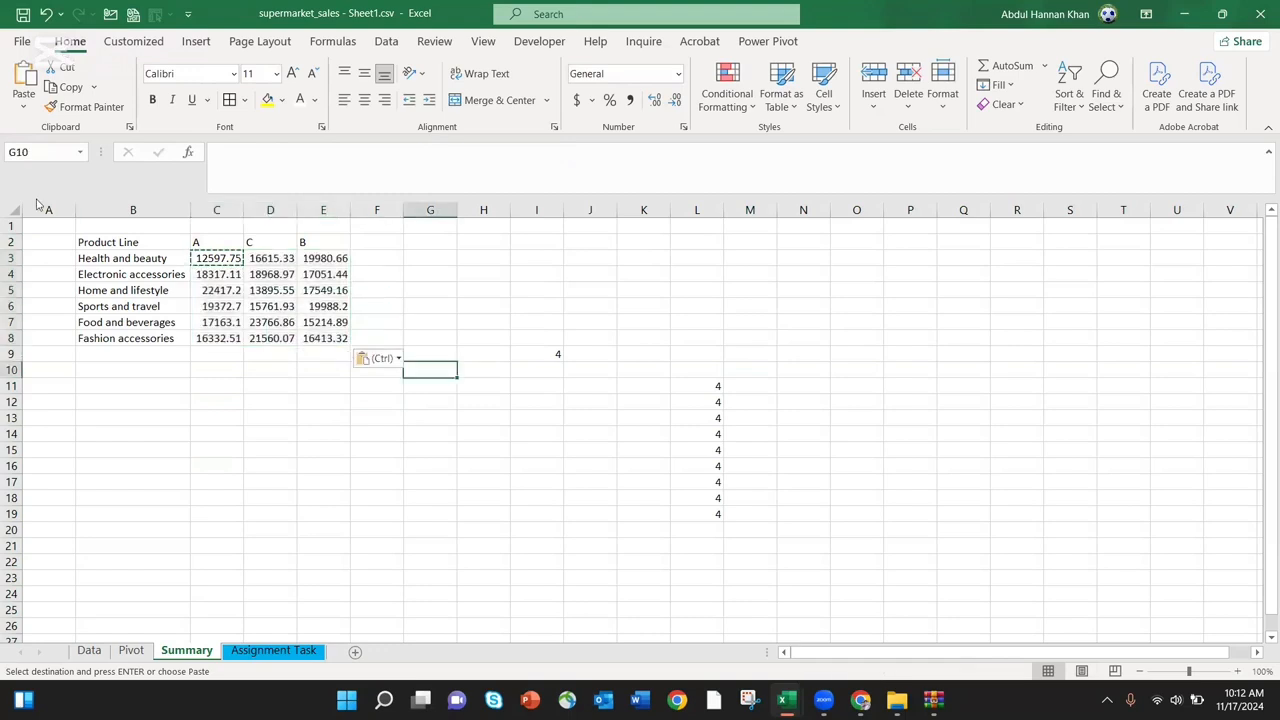
Give all columns of the Summary sheet one uniform width, just wide enough for the product line names
left_click(13, 209)
left_click_drag(75, 209, 184, 209)
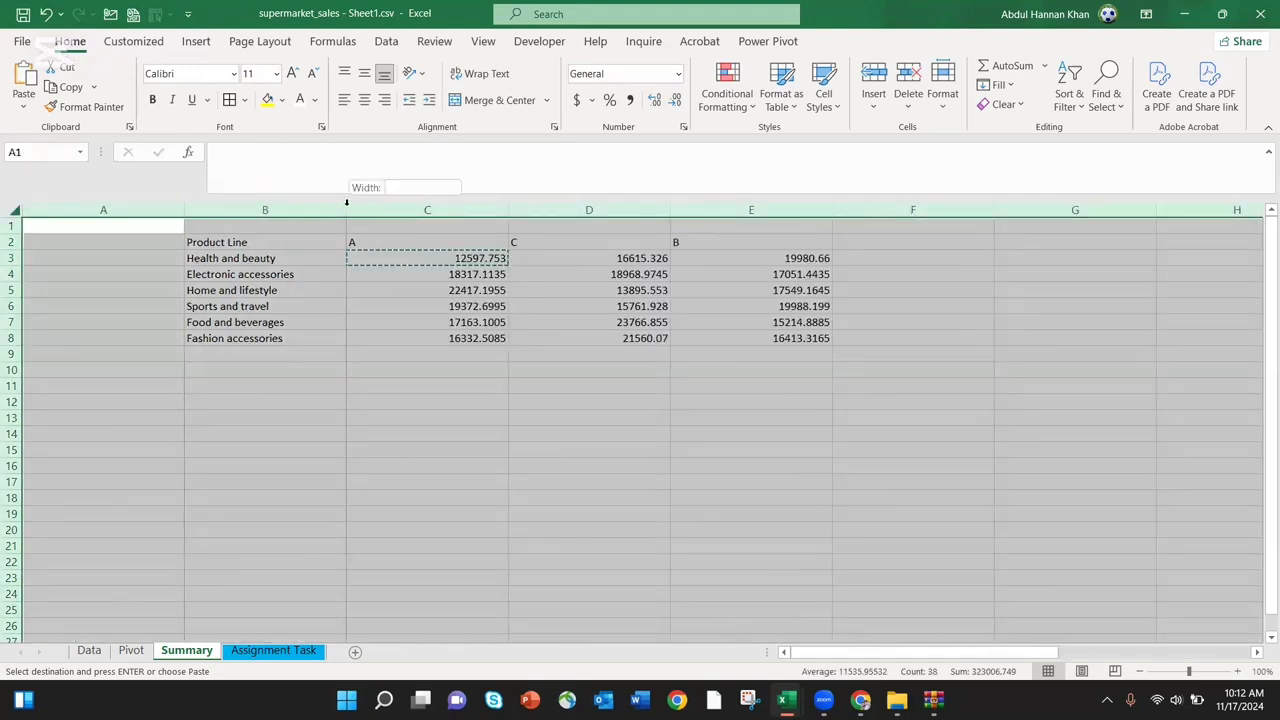
left_click_drag(346, 202, 313, 203)
left_click(289, 404)
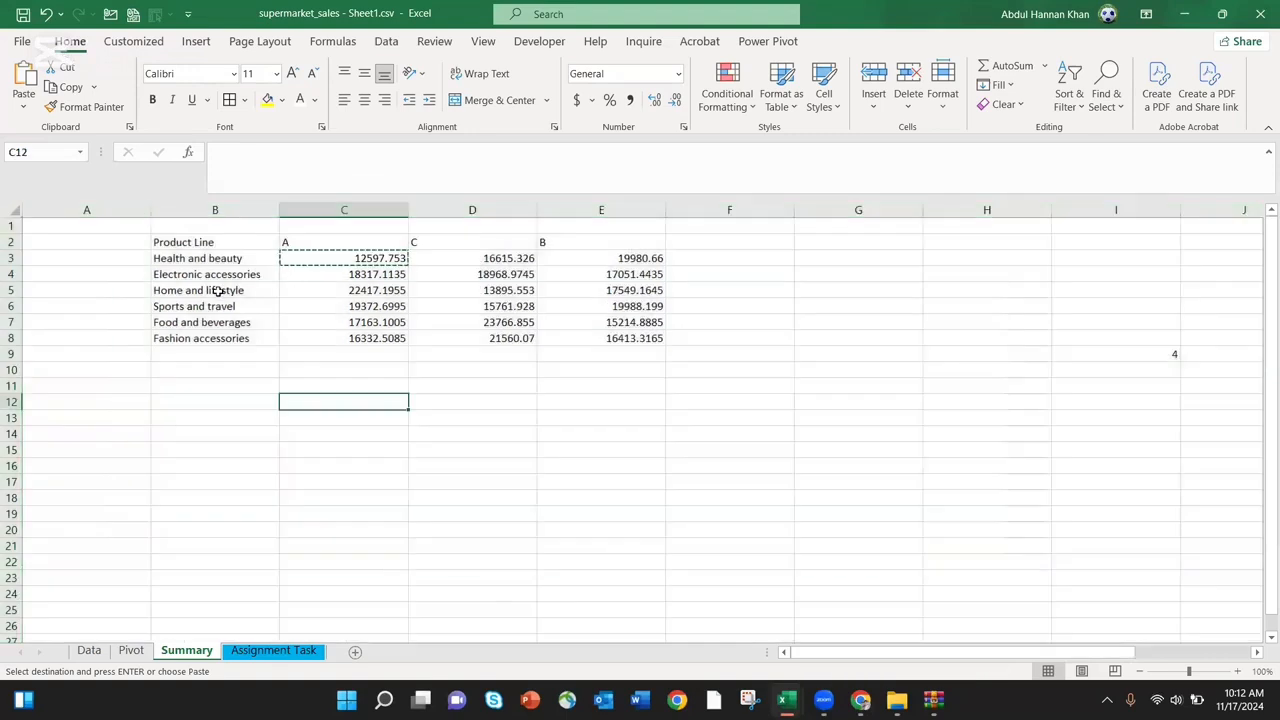
key("Escape")
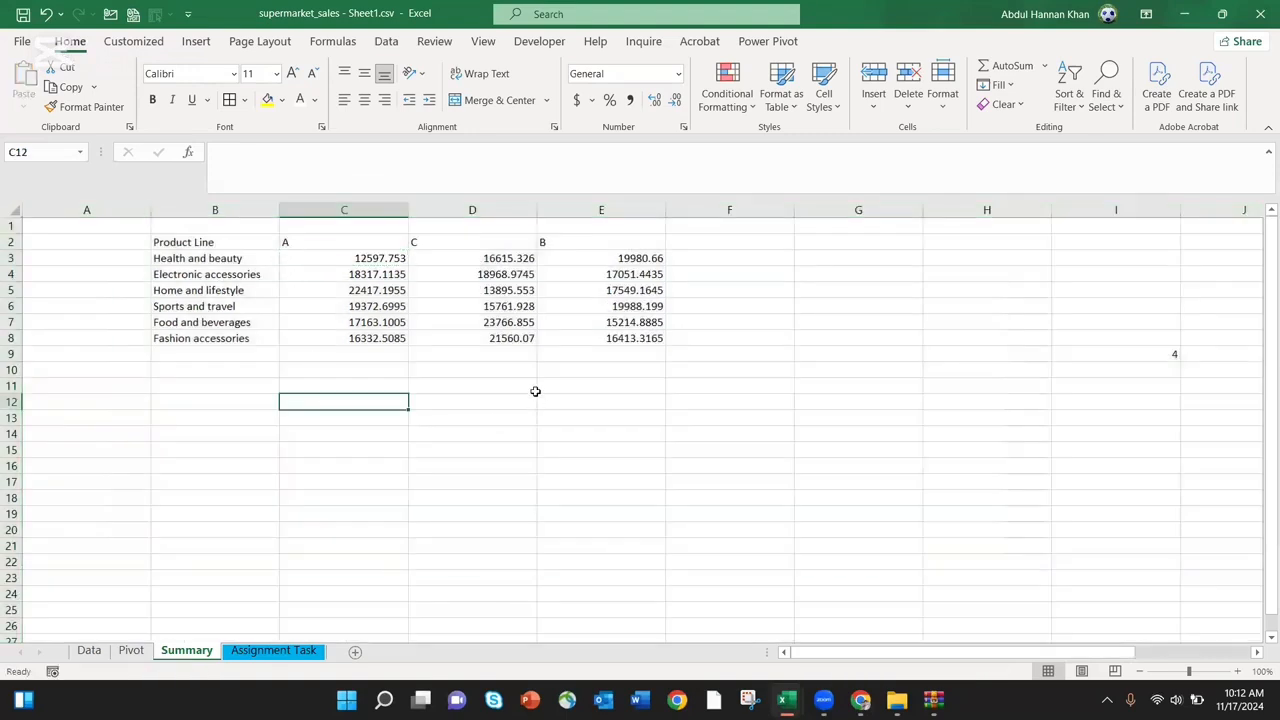
left_click(14, 210)
left_click_drag(290, 208, 263, 208)
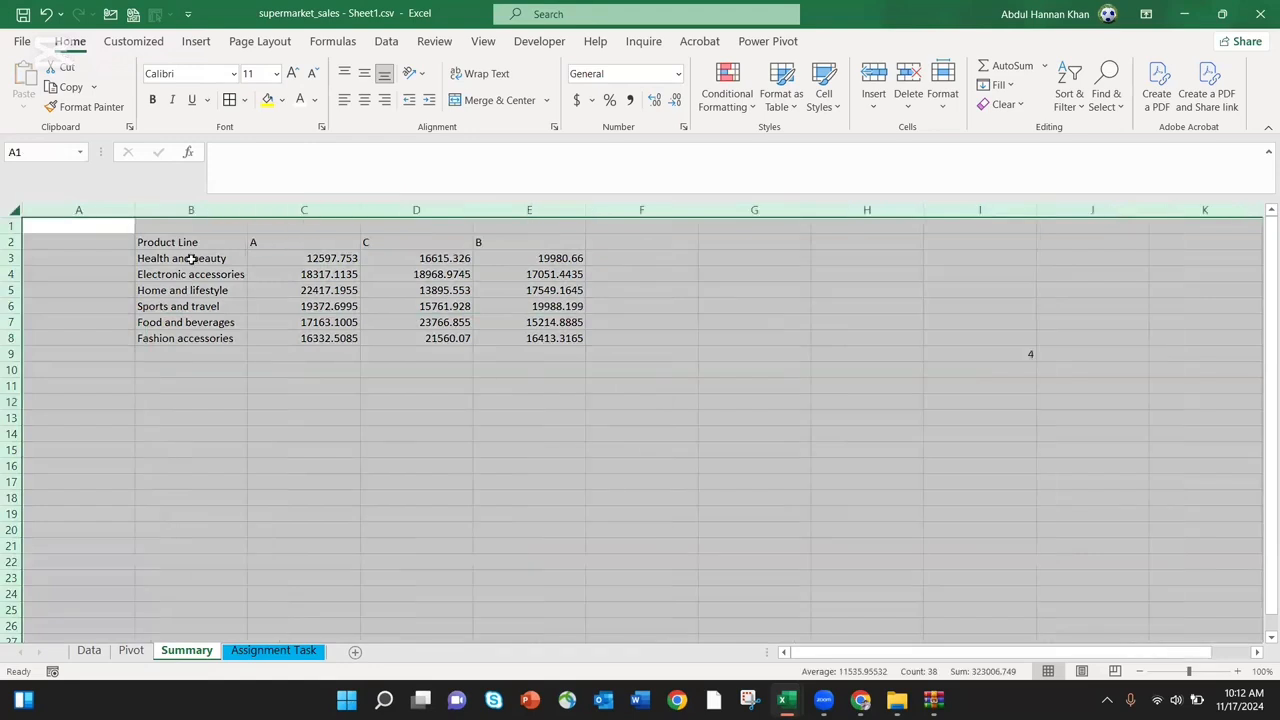
Centre the contents of summary table B2:E8 both horizontally and vertically
left_click_drag(195, 242, 545, 338)
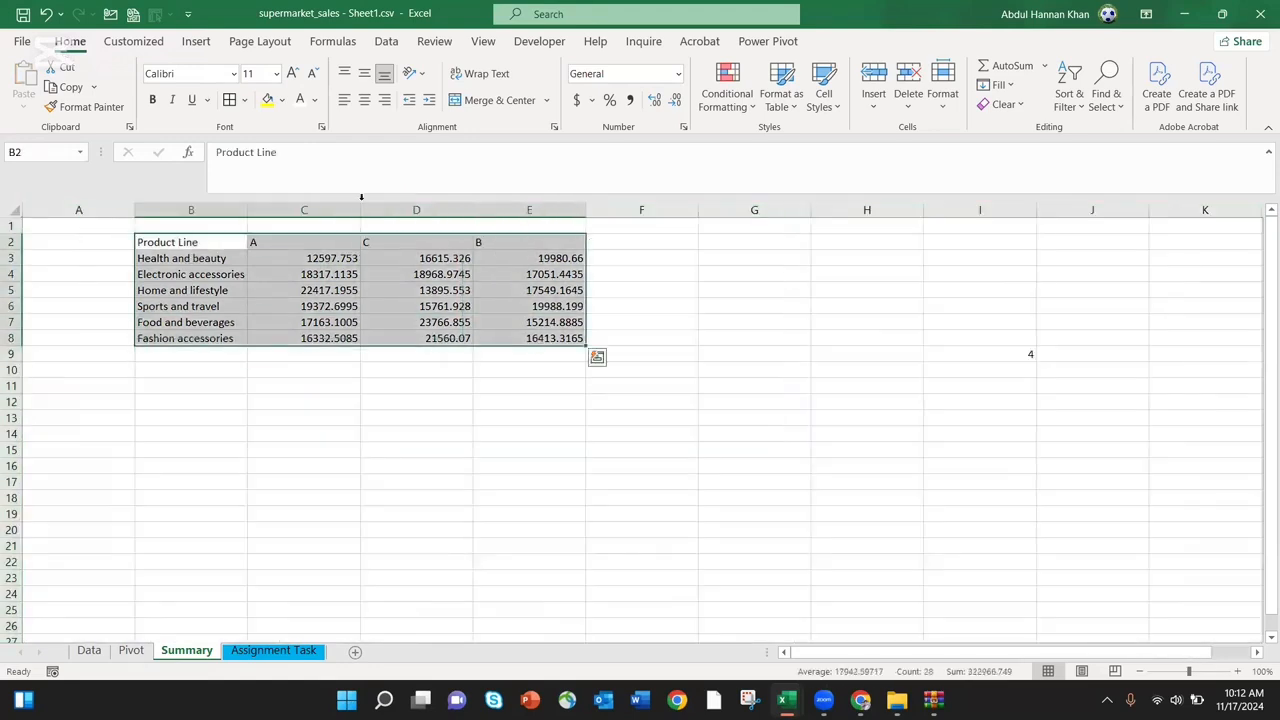
left_click(364, 100)
left_click(364, 73)
left_click(401, 292)
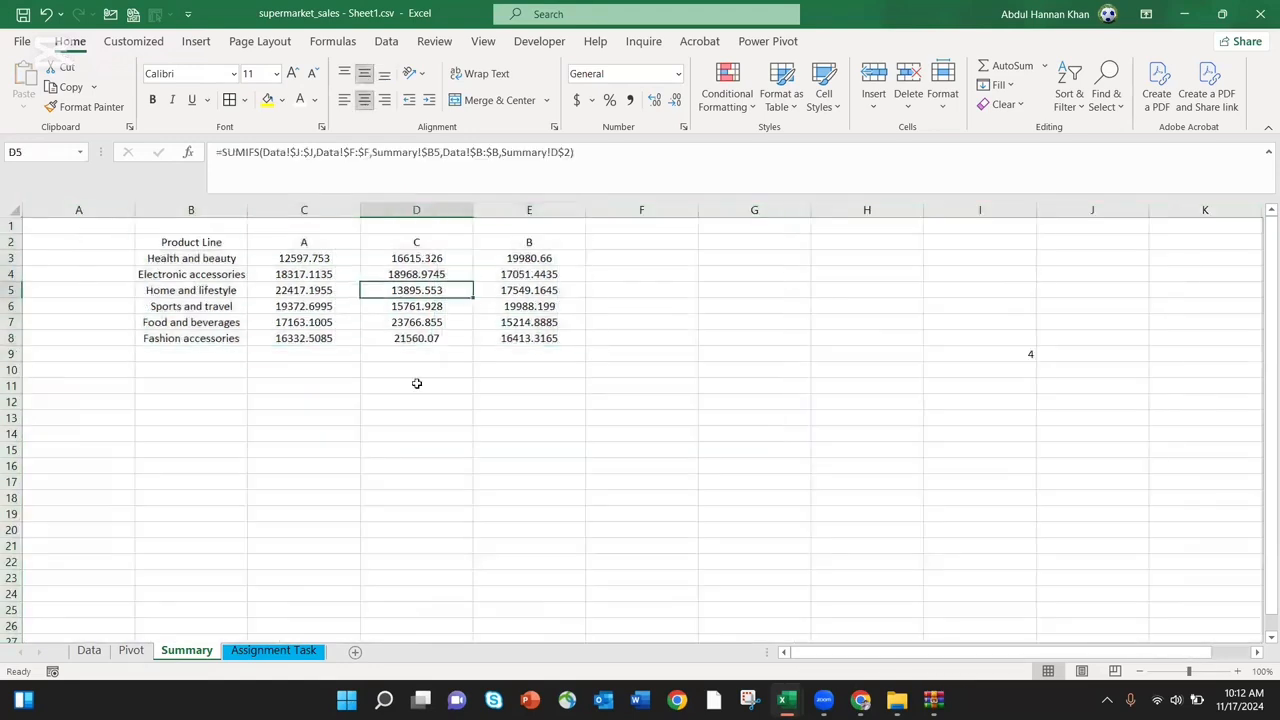
left_click(337, 391)
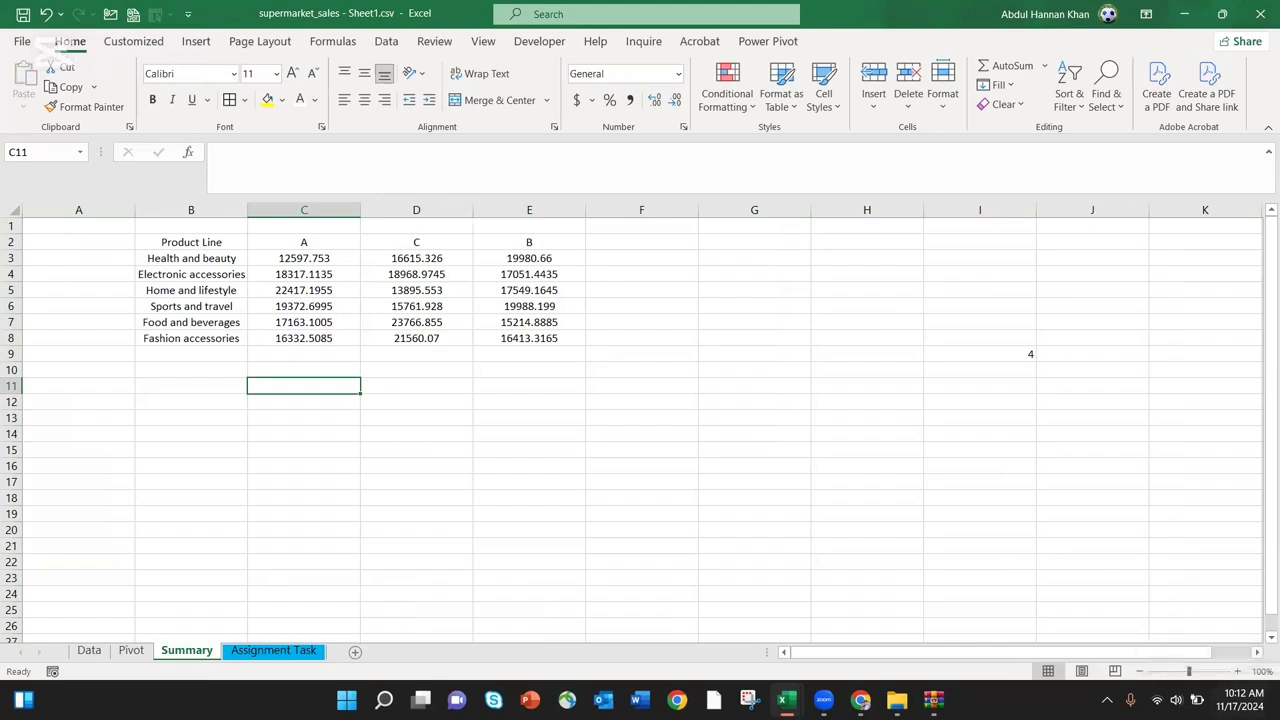
Save the workbook
left_click(979, 417)
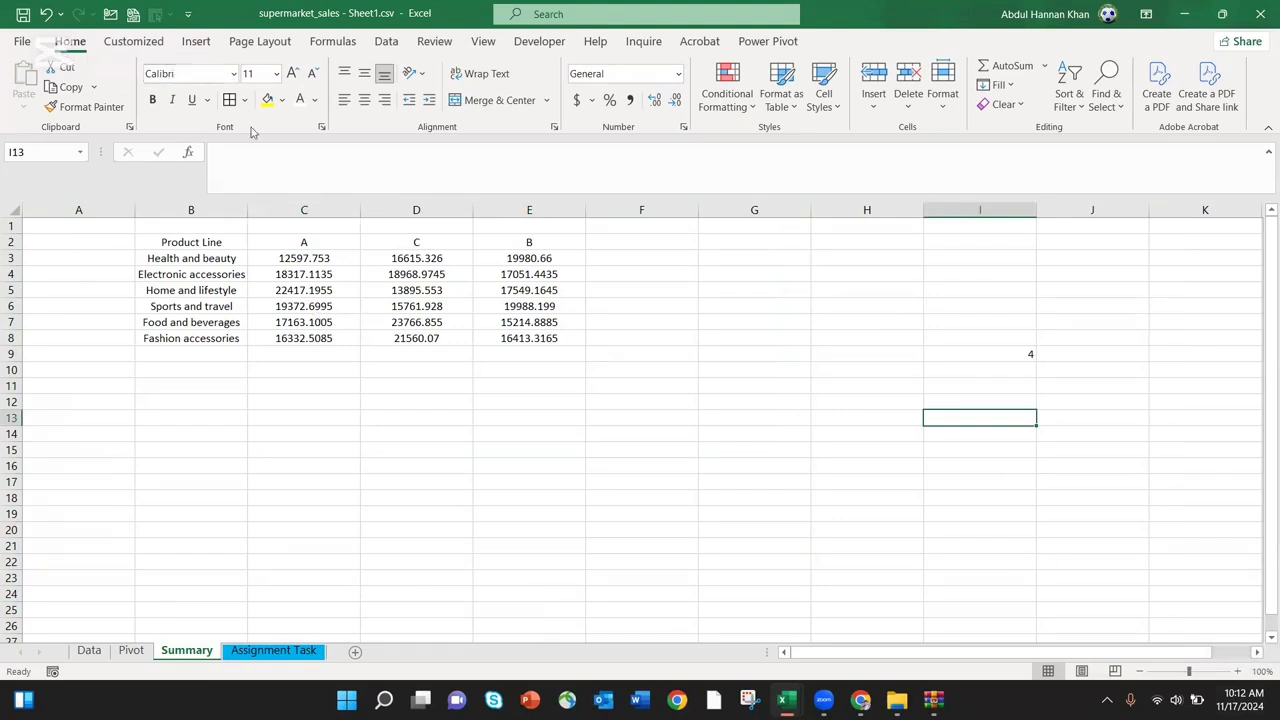
left_click(22, 17)
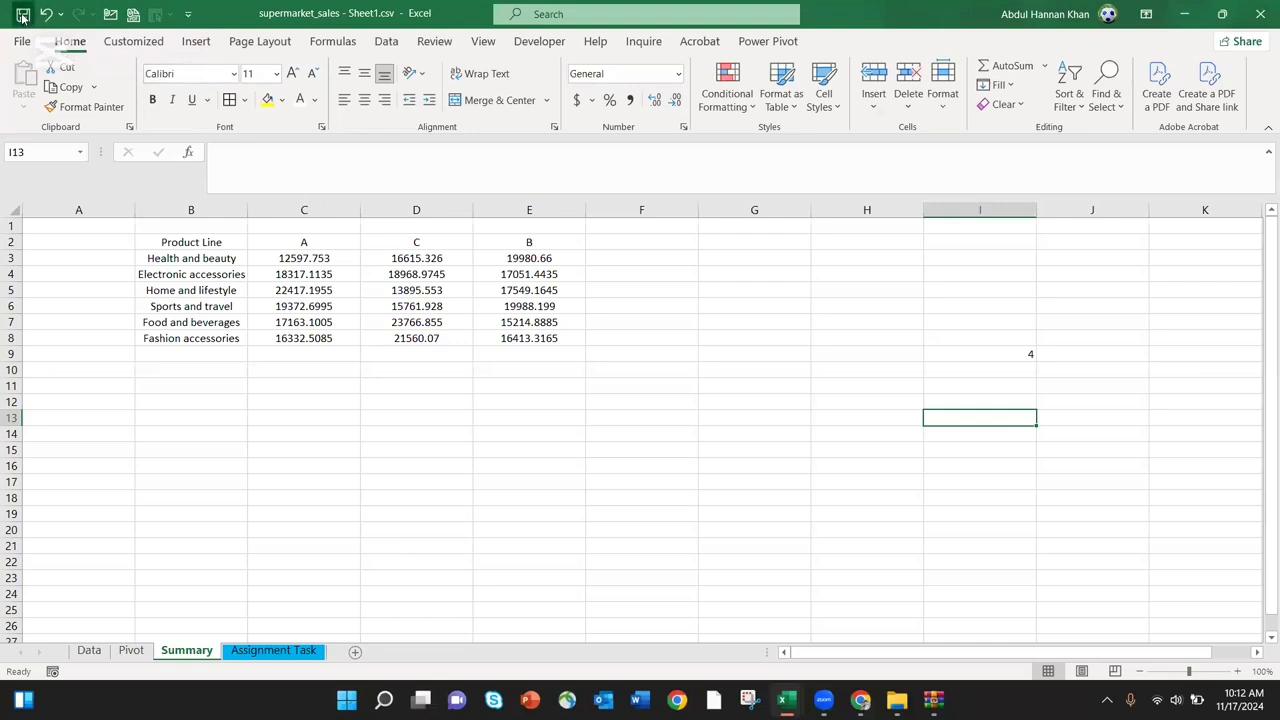
left_click(380, 305)
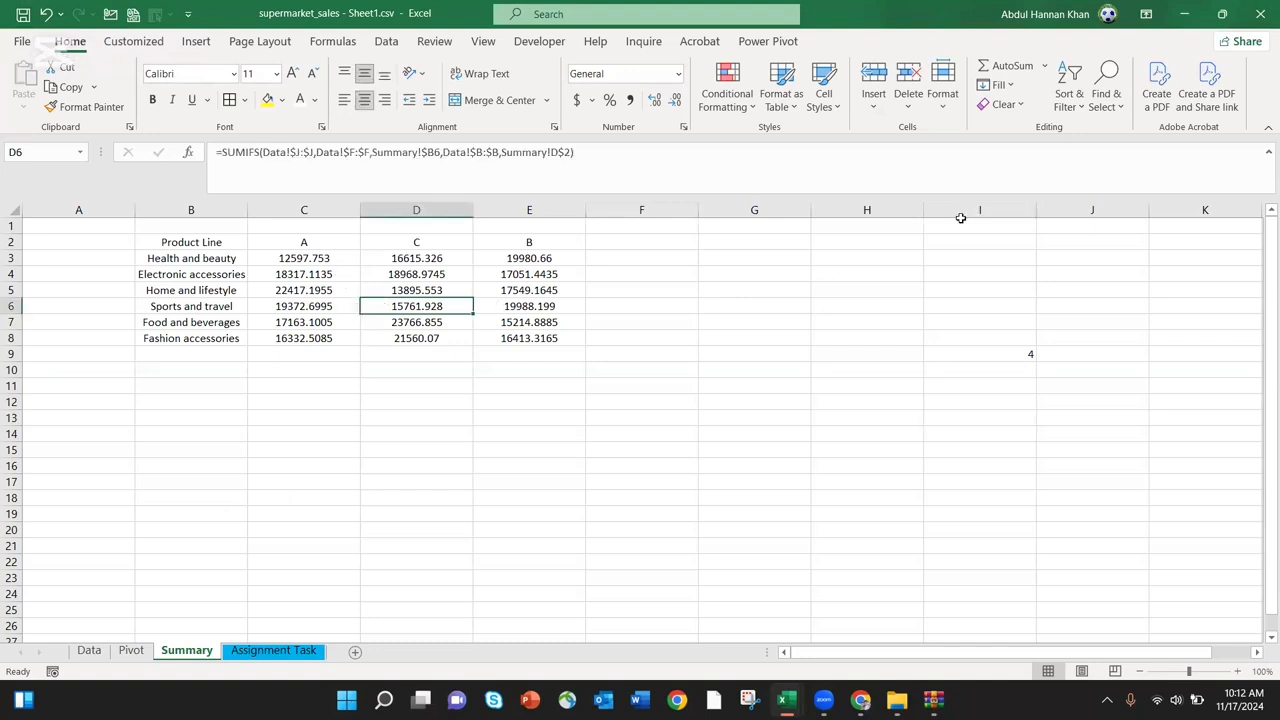
Narrow columns H through M to one equal, smaller width
left_click_drag(1047, 207, 1229, 220)
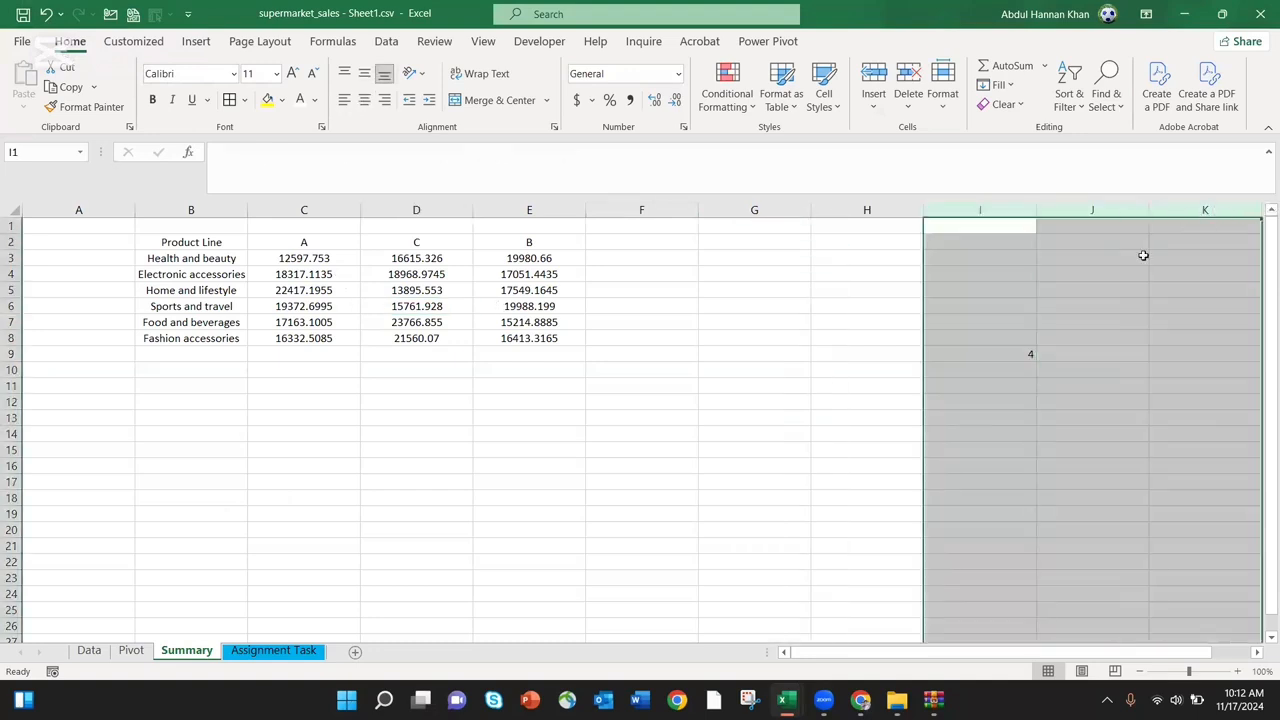
left_click_drag(1036, 209, 977, 207)
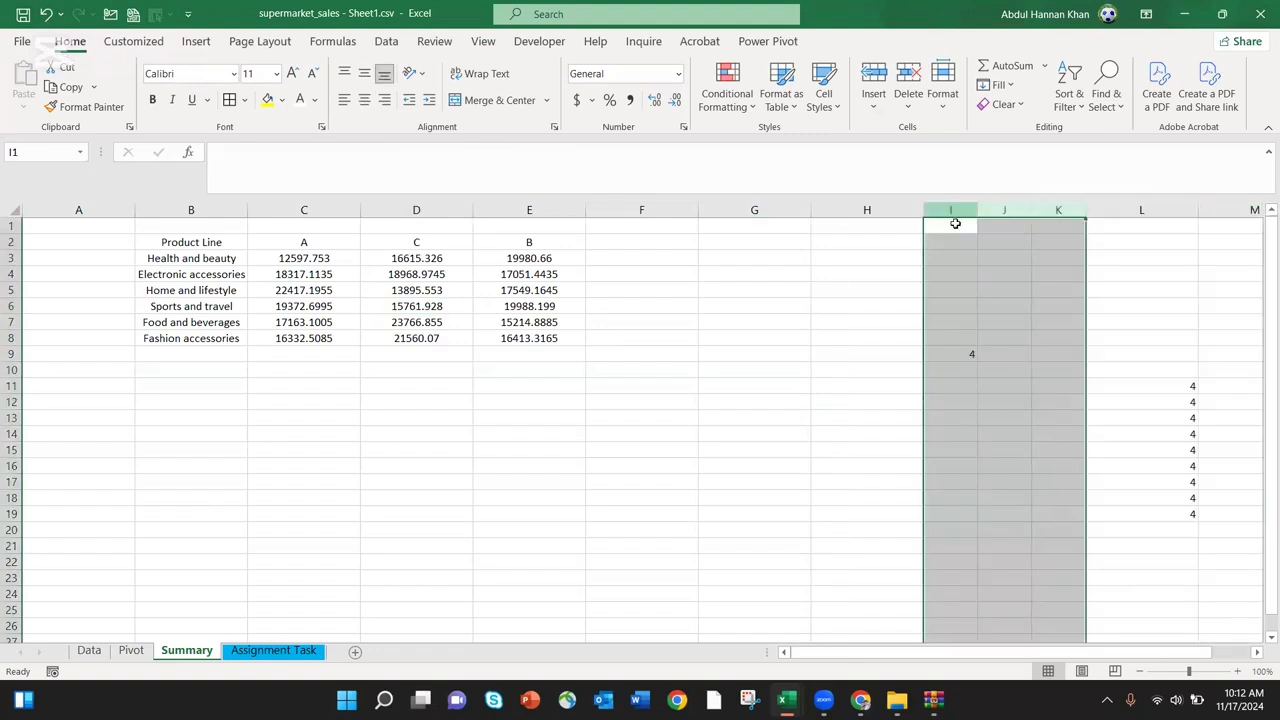
left_click(1069, 314)
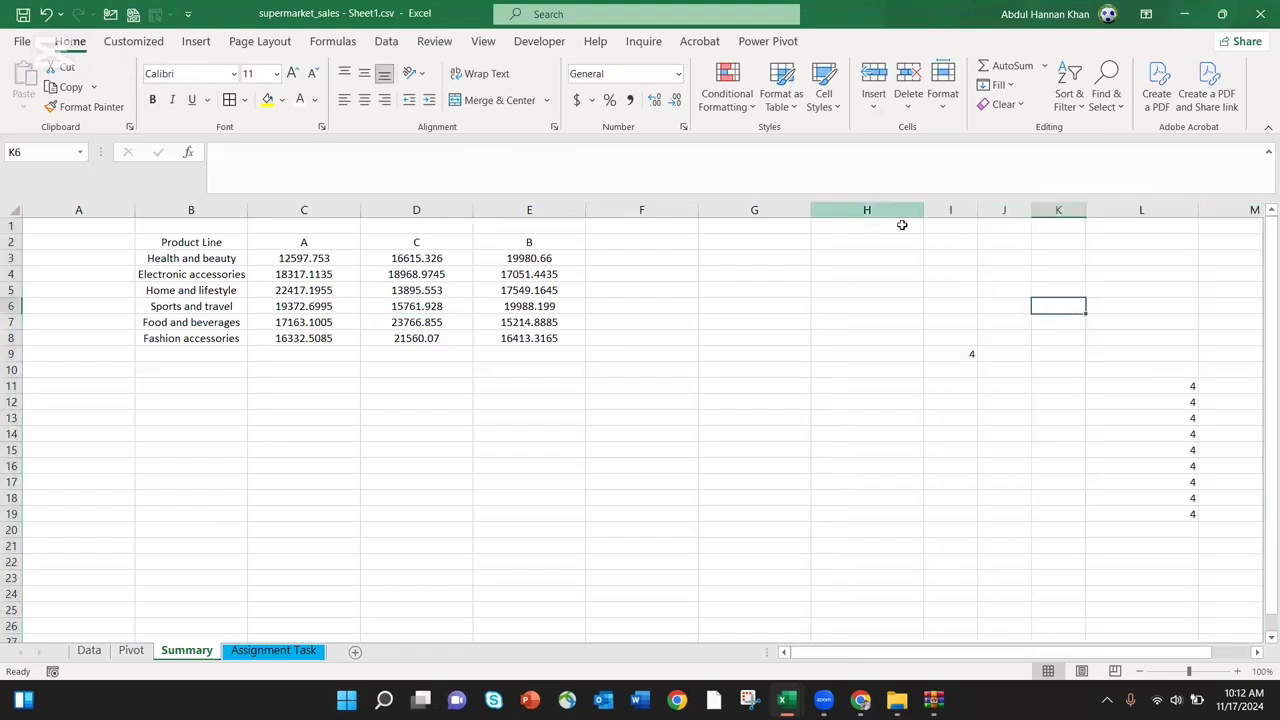
left_click_drag(900, 210, 1240, 212)
left_click_drag(923, 209, 857, 216)
left_click(772, 254)
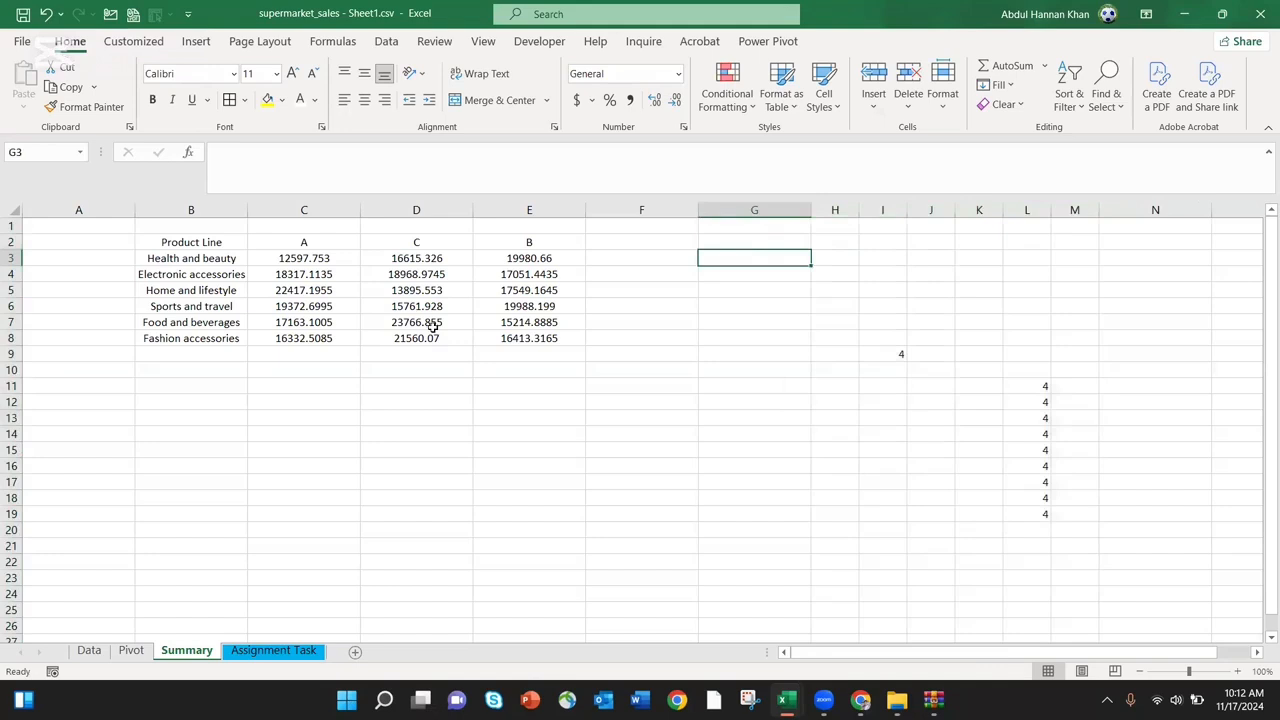
Copy the whole sales dataset from the Data sheet into a new blank workbook, starting at A1
left_click(317, 281)
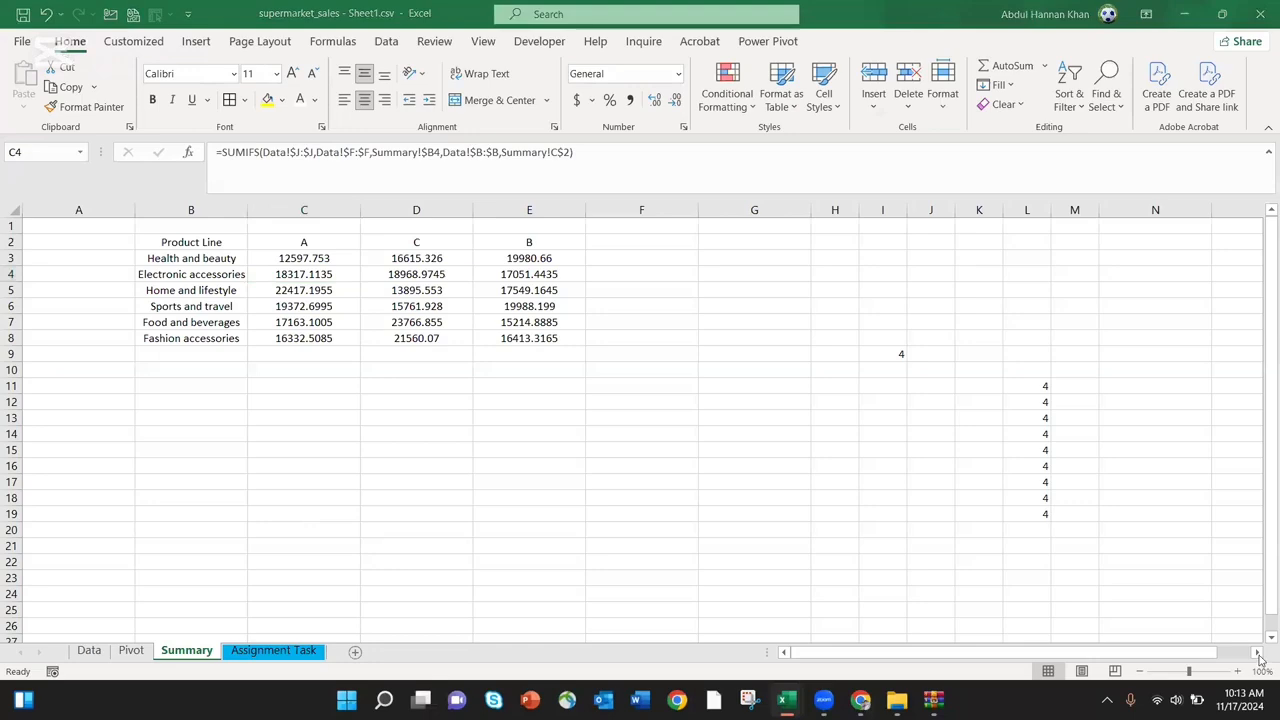
left_click(84, 652)
left_click(240, 450)
key("ctrl+a")
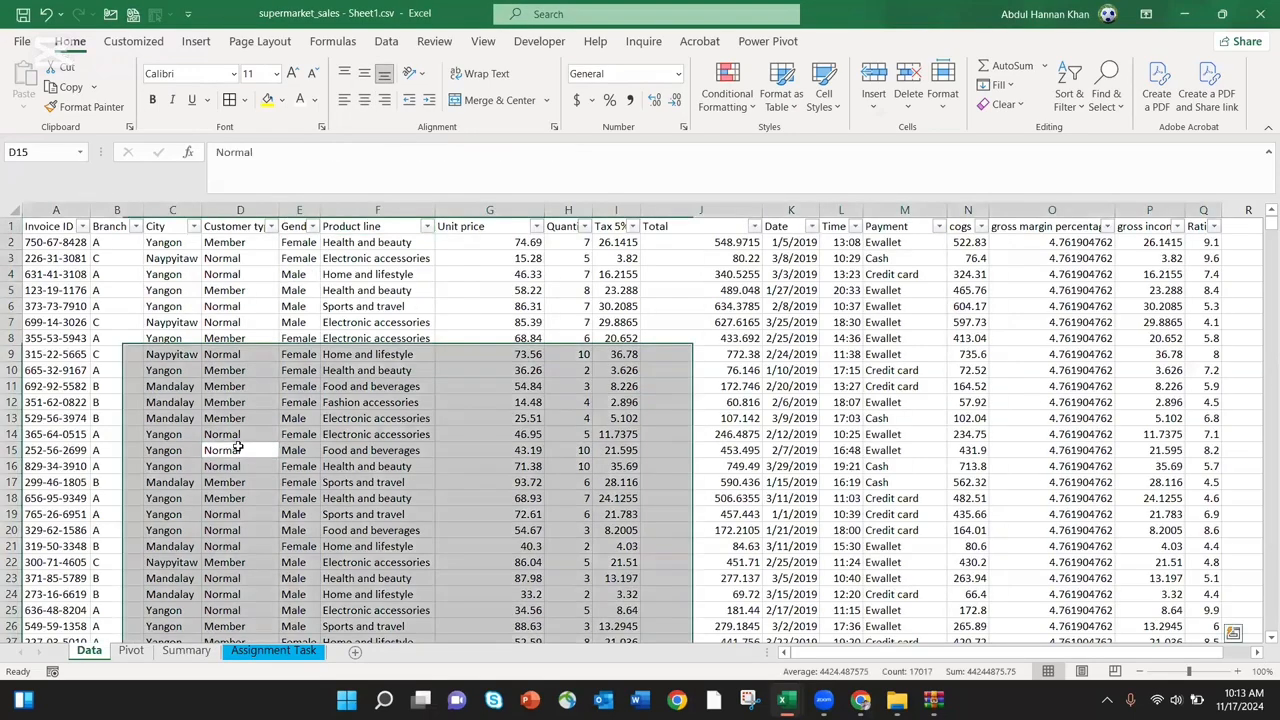
key("ctrl+c")
key("ctrl+n")
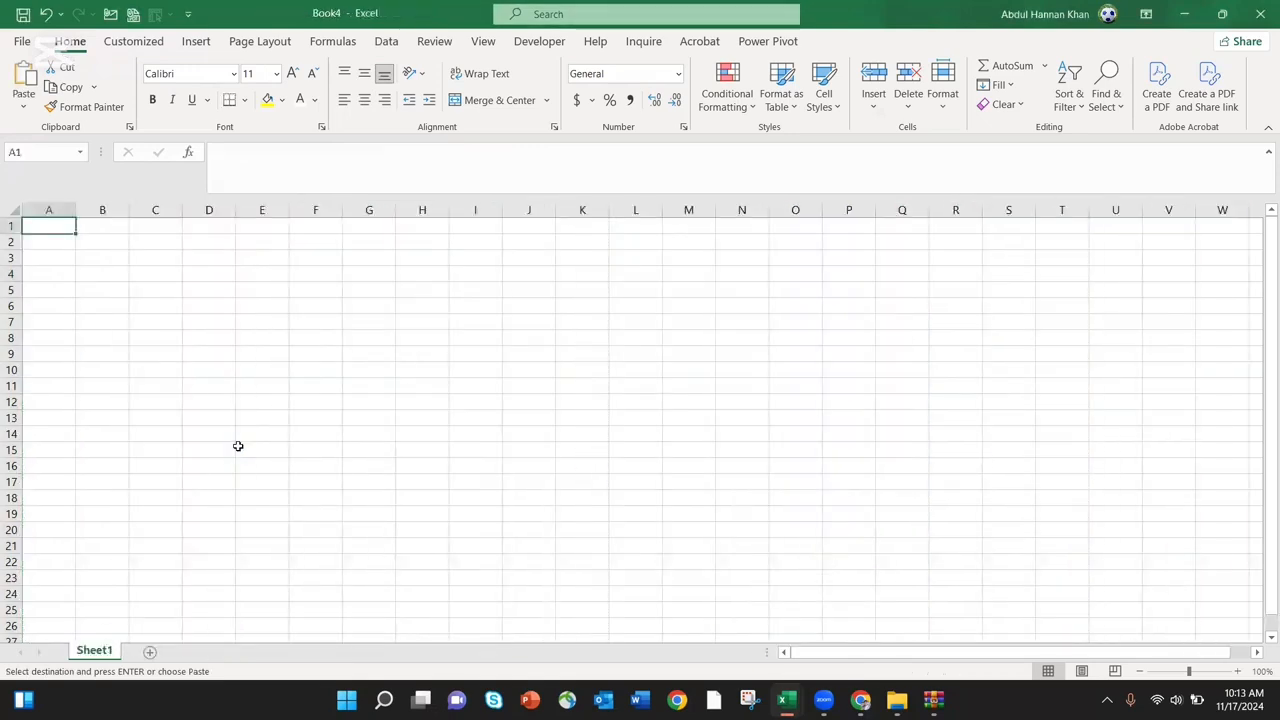
key("ctrl+v")
Convert the pasted sales data into an Excel table with its header row
key("ctrl+t")
key("Return")
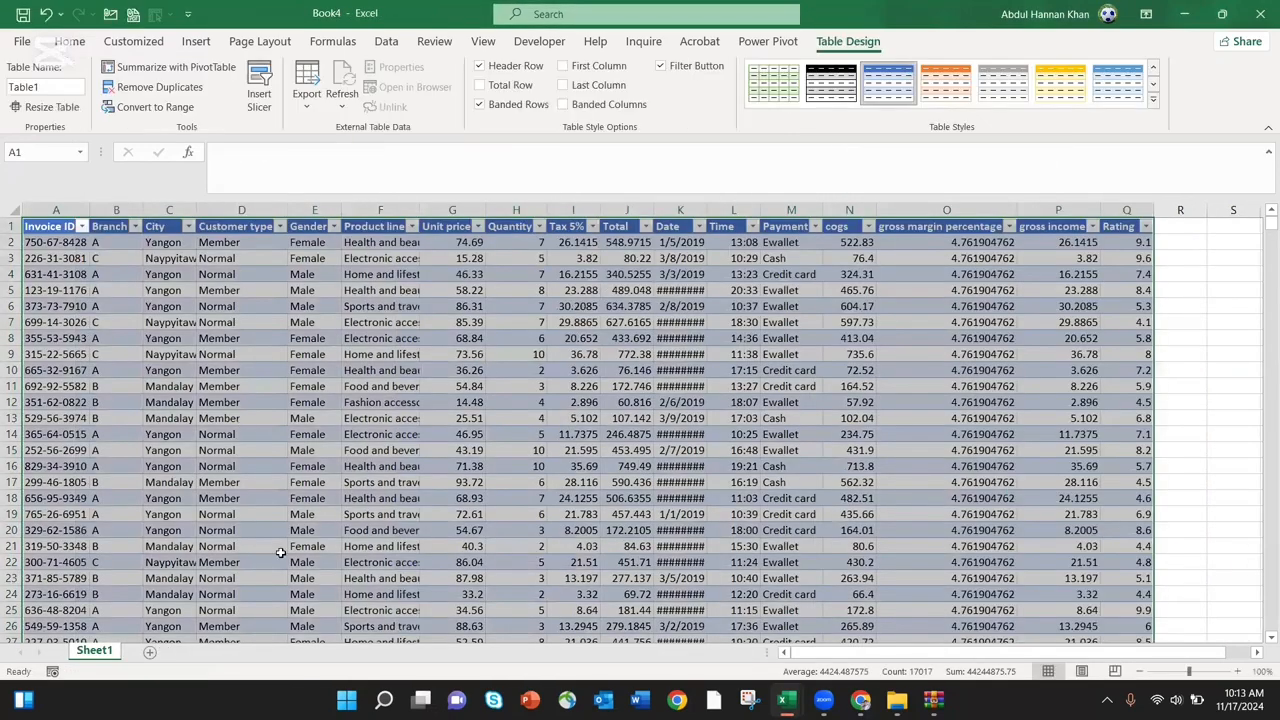
left_click(242, 420)
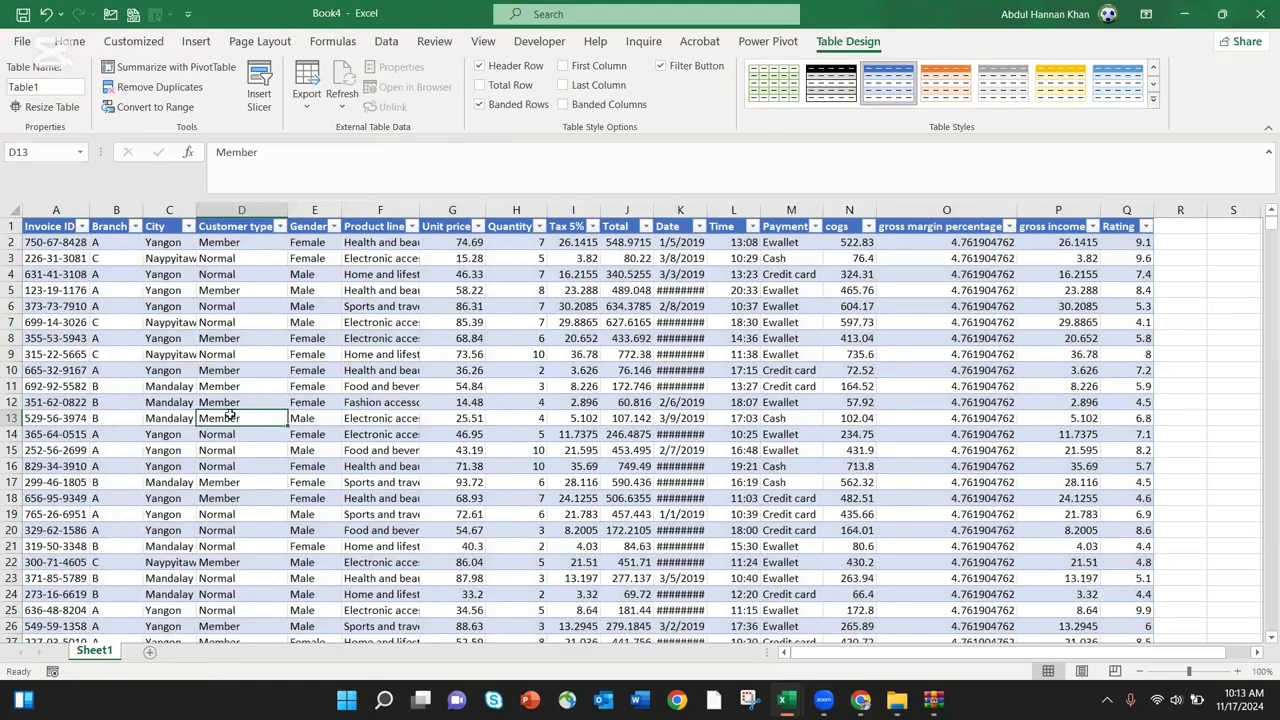
key("ctrl+a")
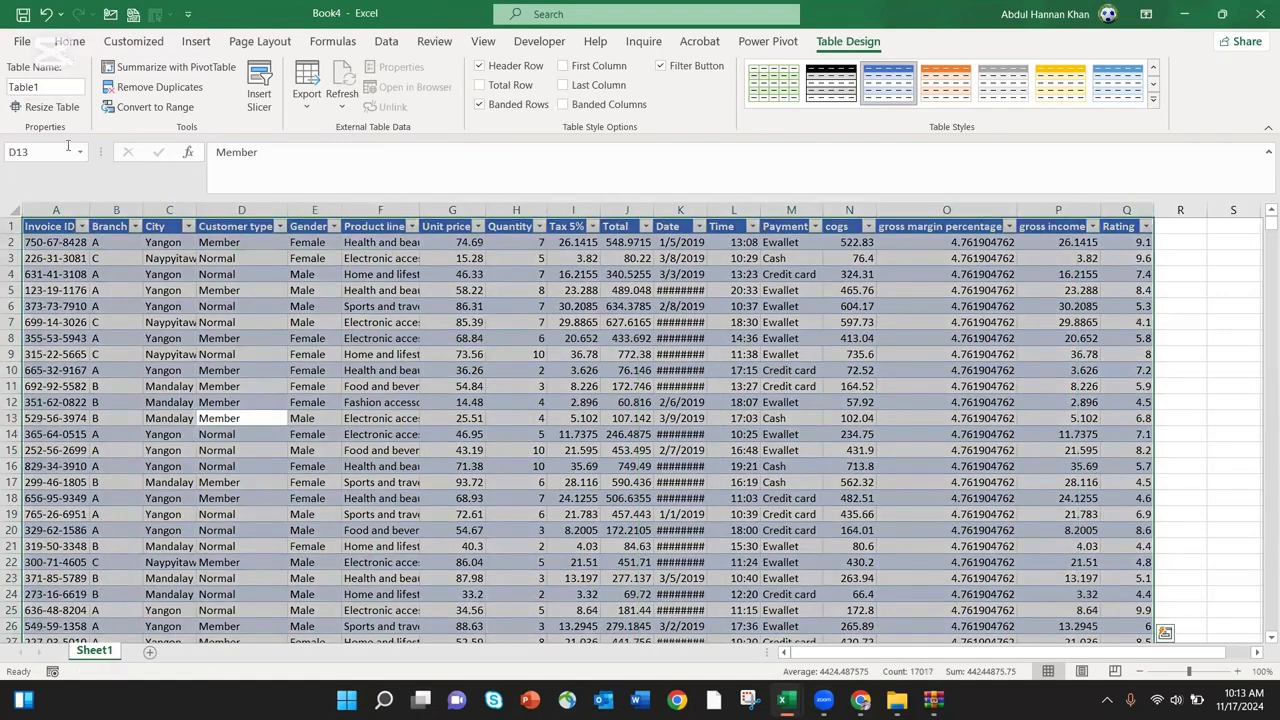
left_click(120, 306)
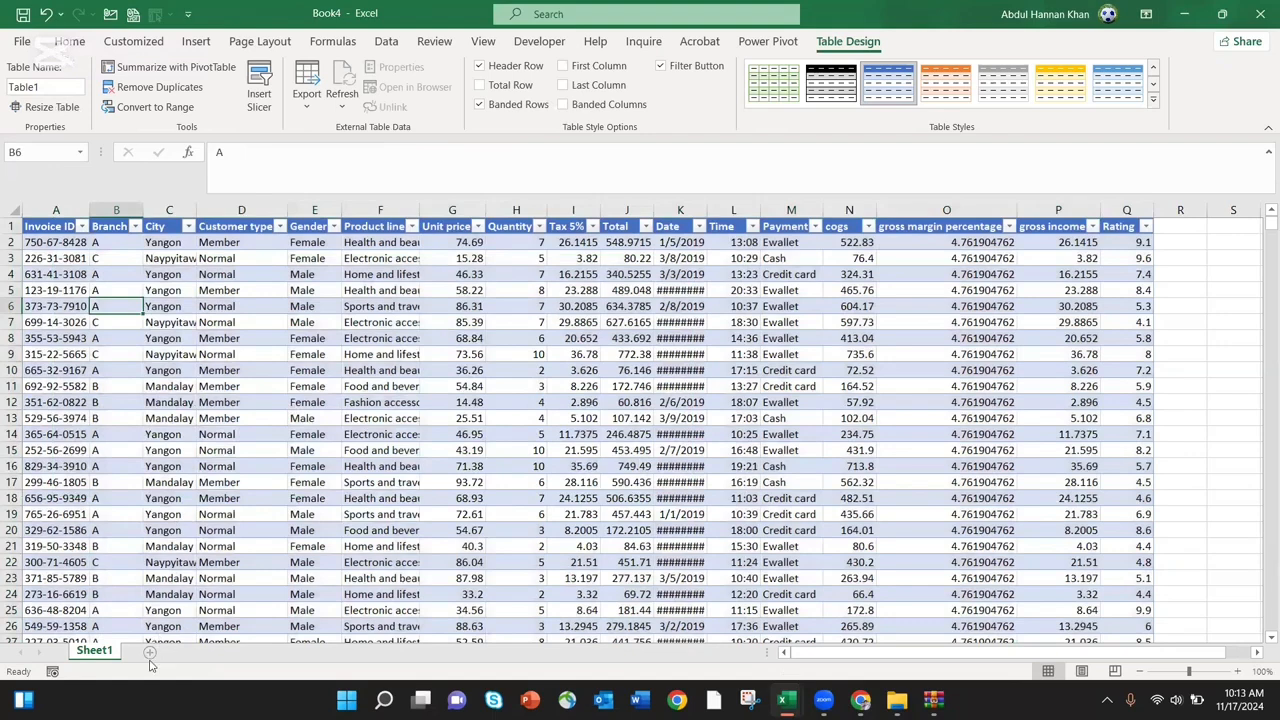
Add a new sheet and begin a formula in D12 that references Table1 with an open column bracket
left_click(149, 651)
left_click(213, 395)
type("=da")
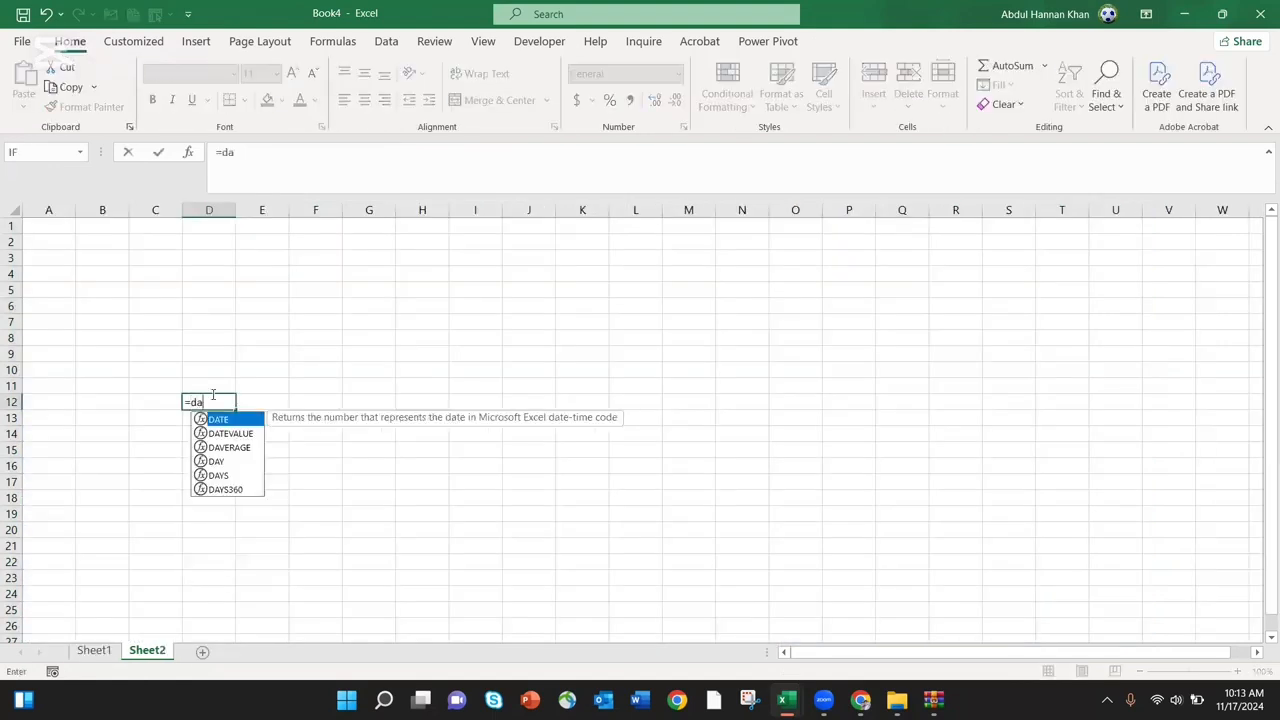
key("BackSpace")
type("tab")
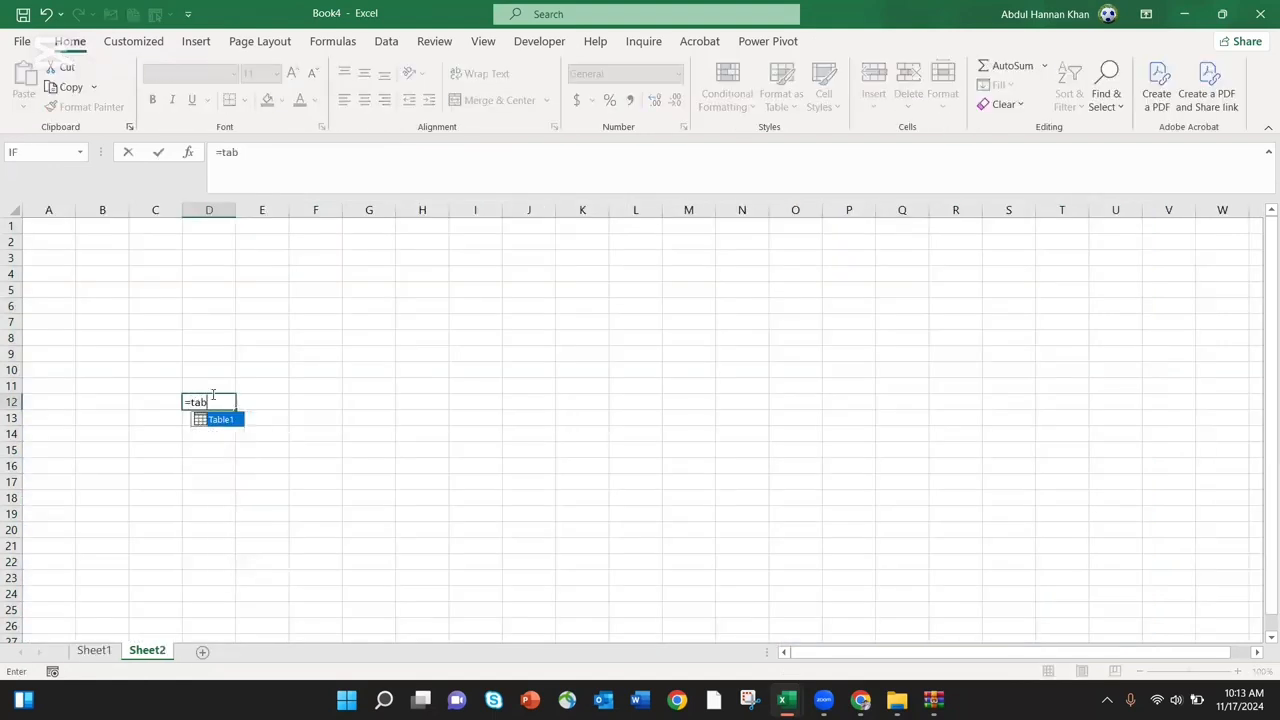
key("Tab")
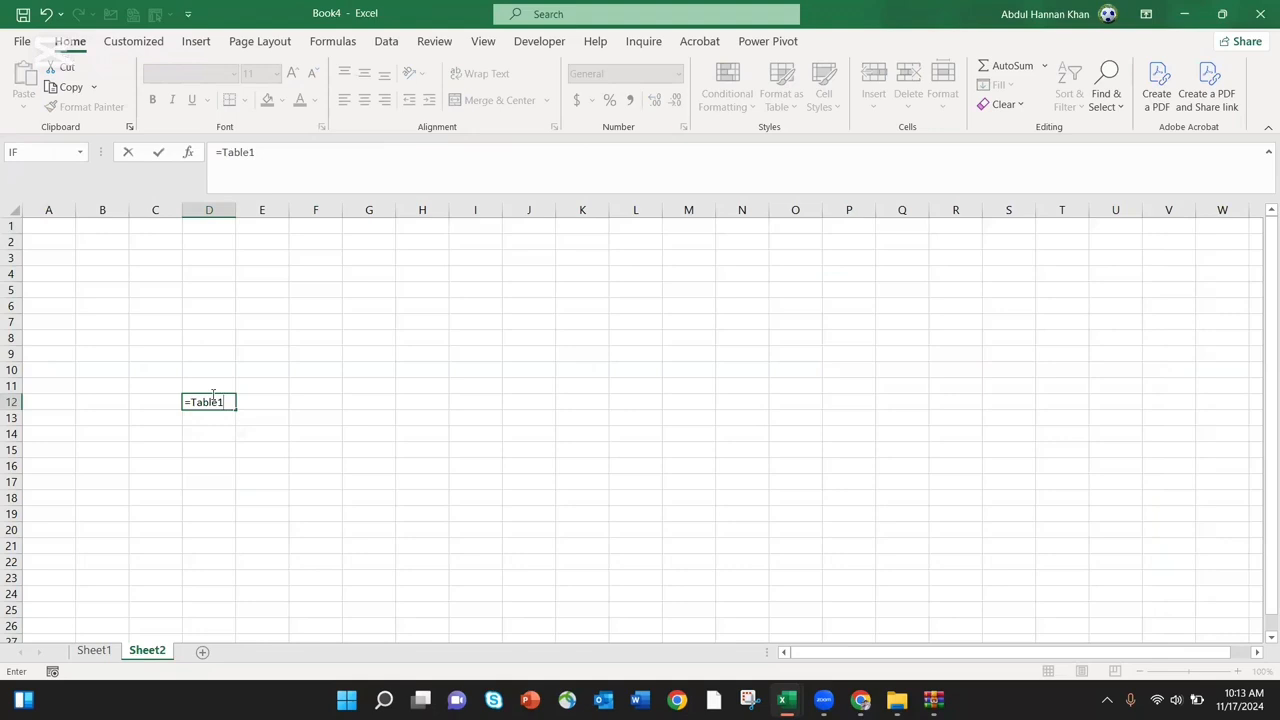
type("[")
Wrap the Table1 reference in D12 with the UNIQUE function
key("Escape")
type("un")
key("Down")
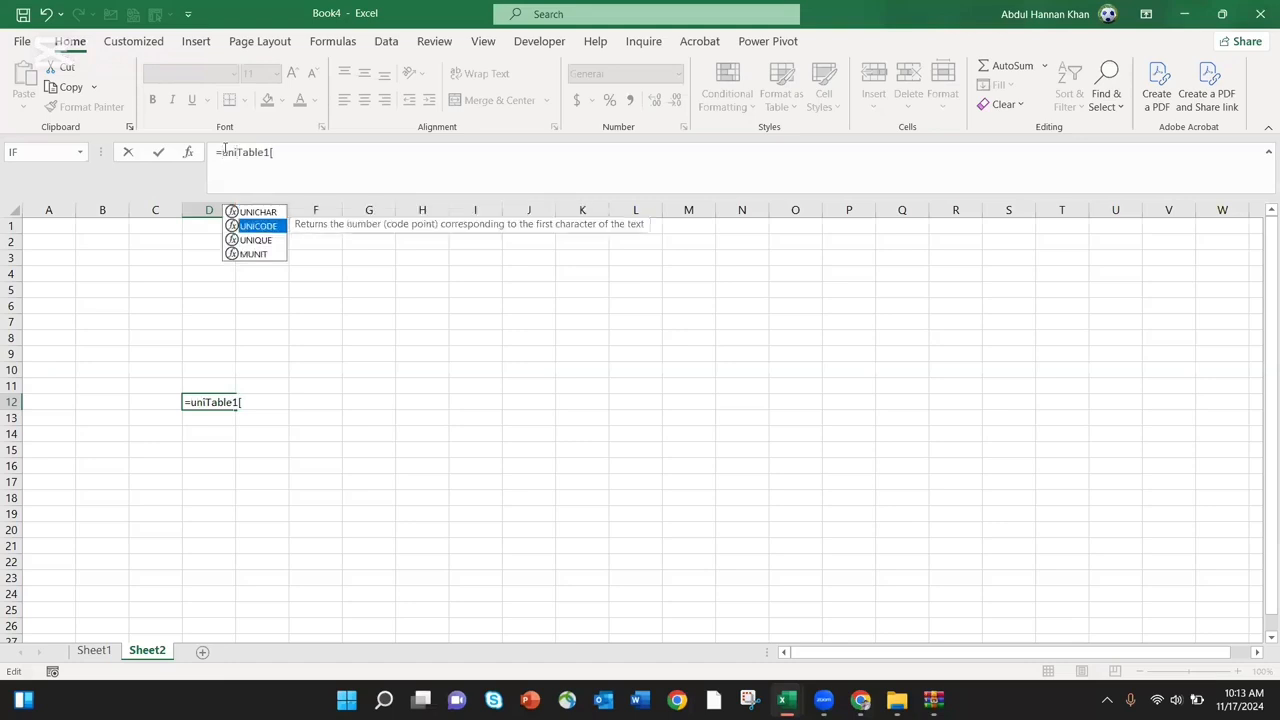
key("Down")
key("Tab")
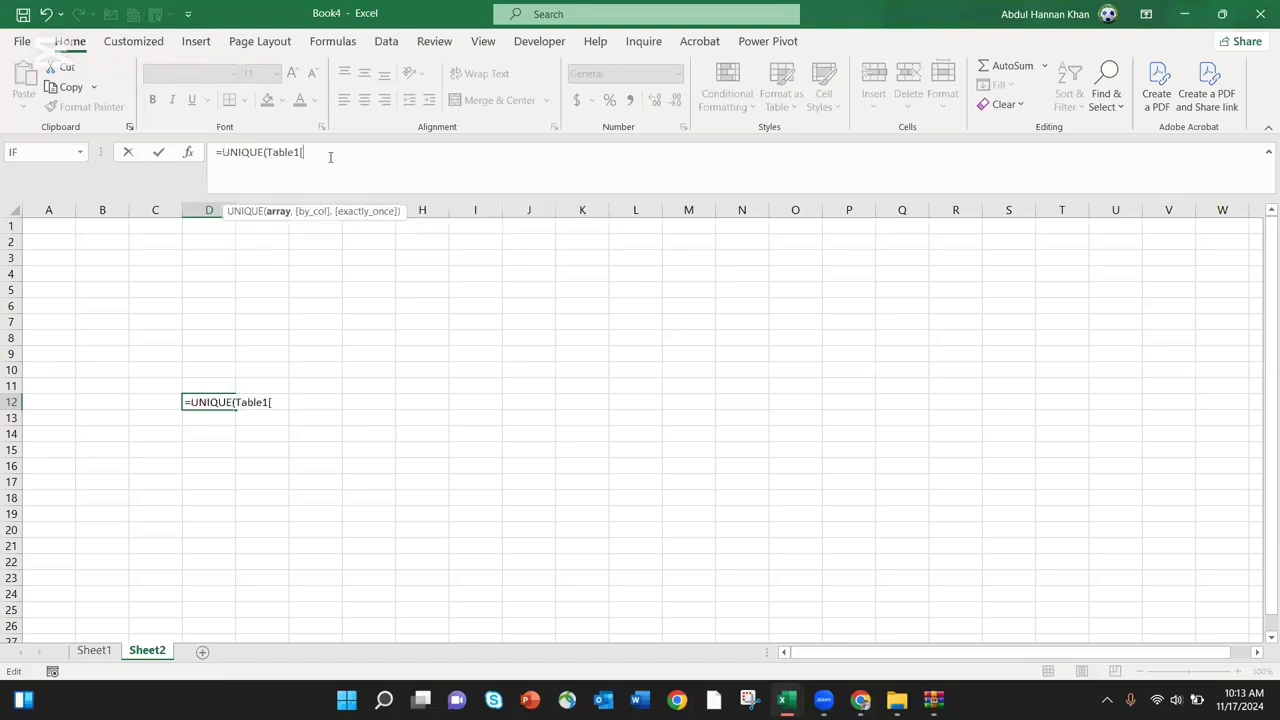
Complete the D12 formula with the Gender column as =UNIQUE(Table1[Gender])
key("BackSpace")
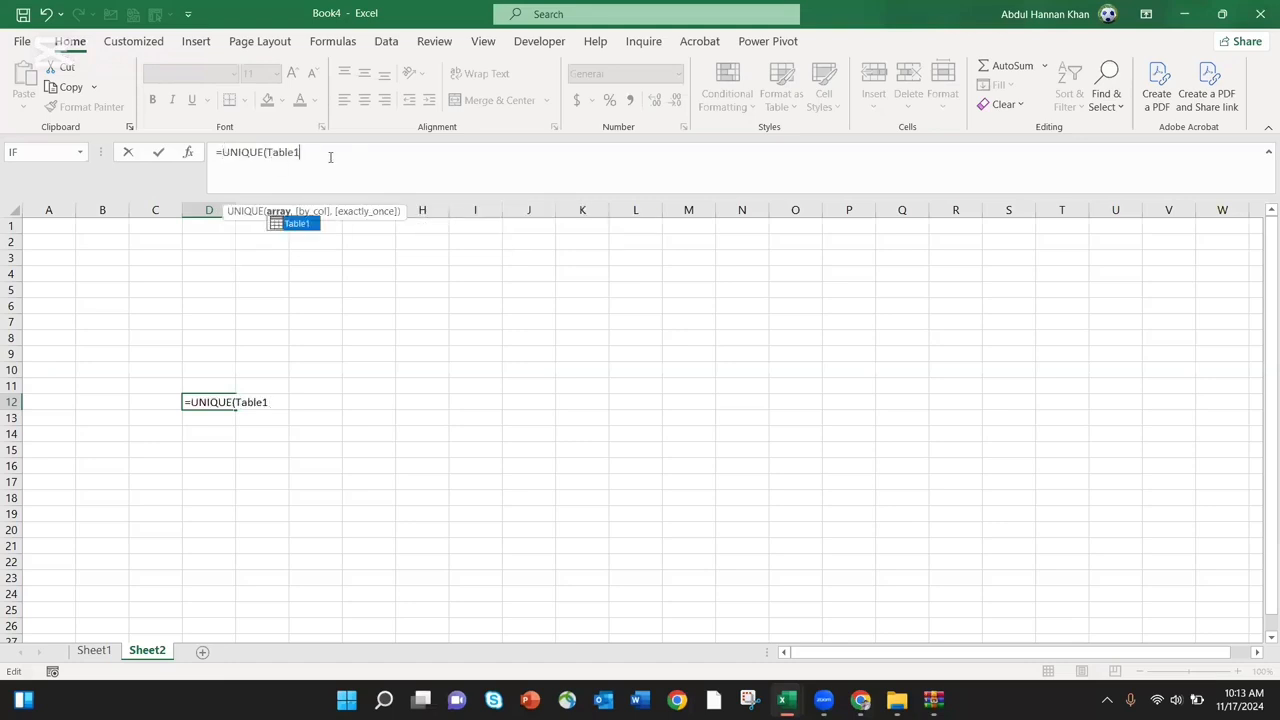
type("[")
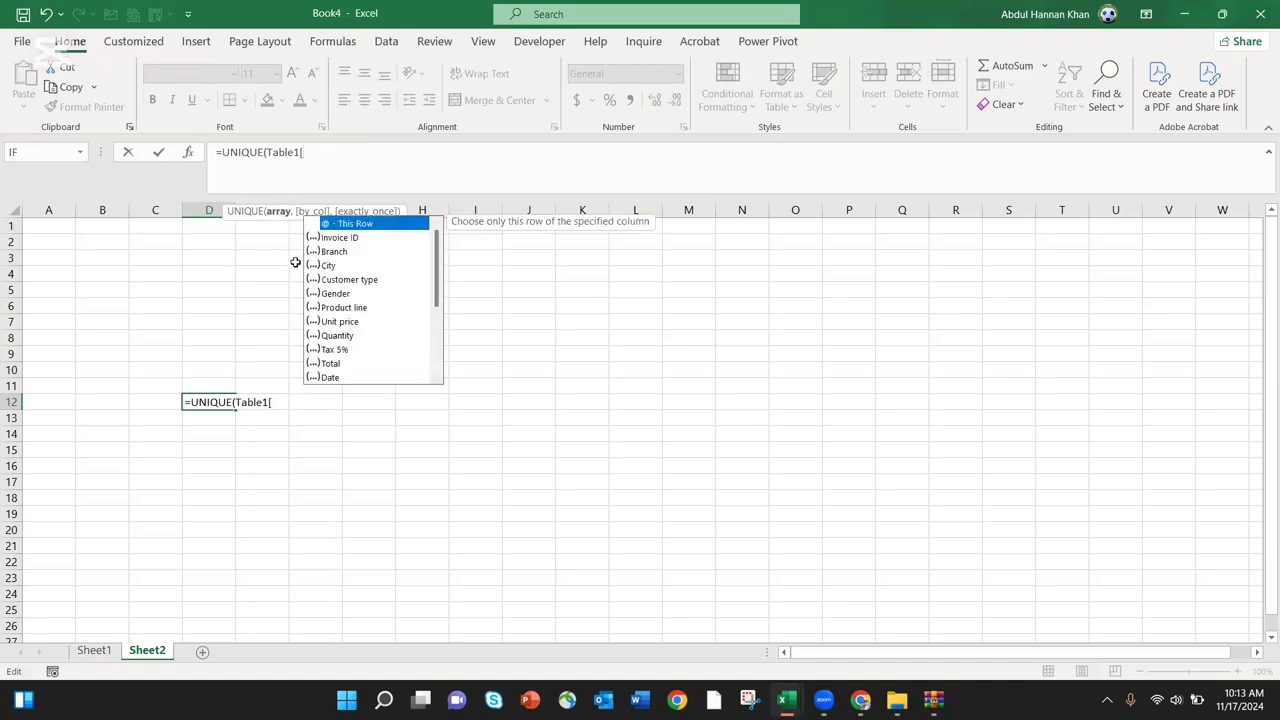
left_click(345, 295)
type("]")
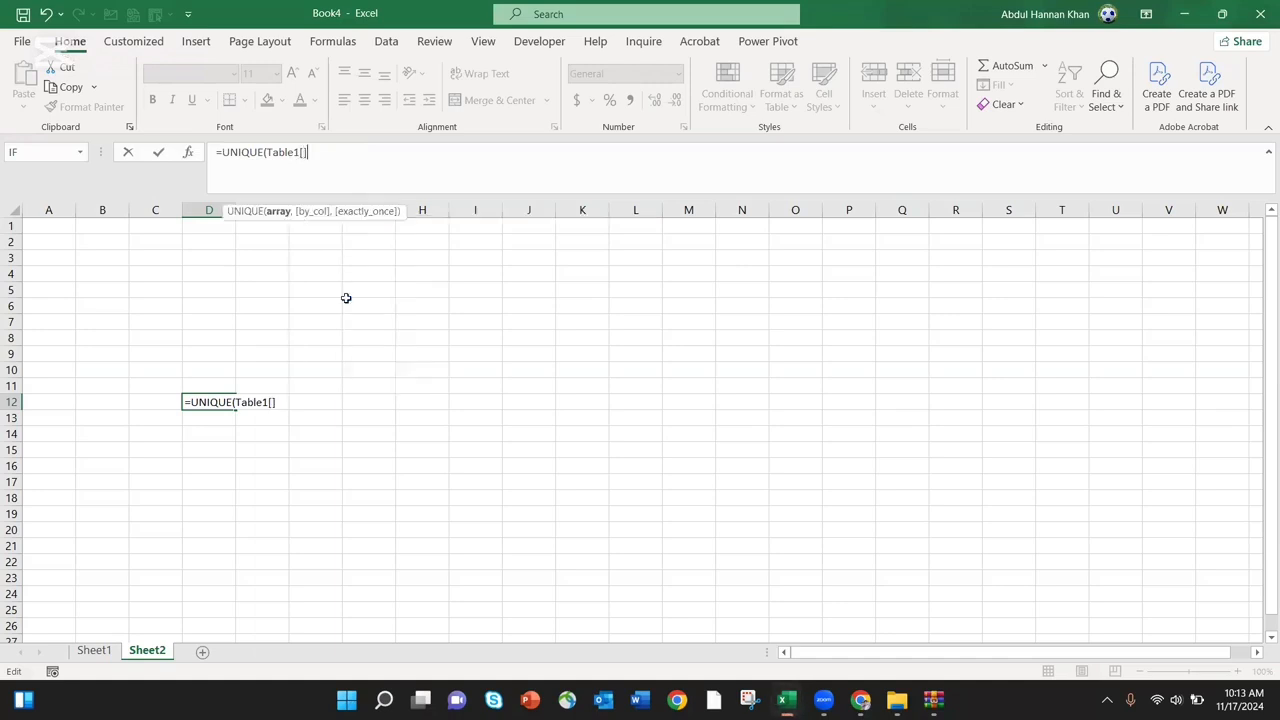
type(")")
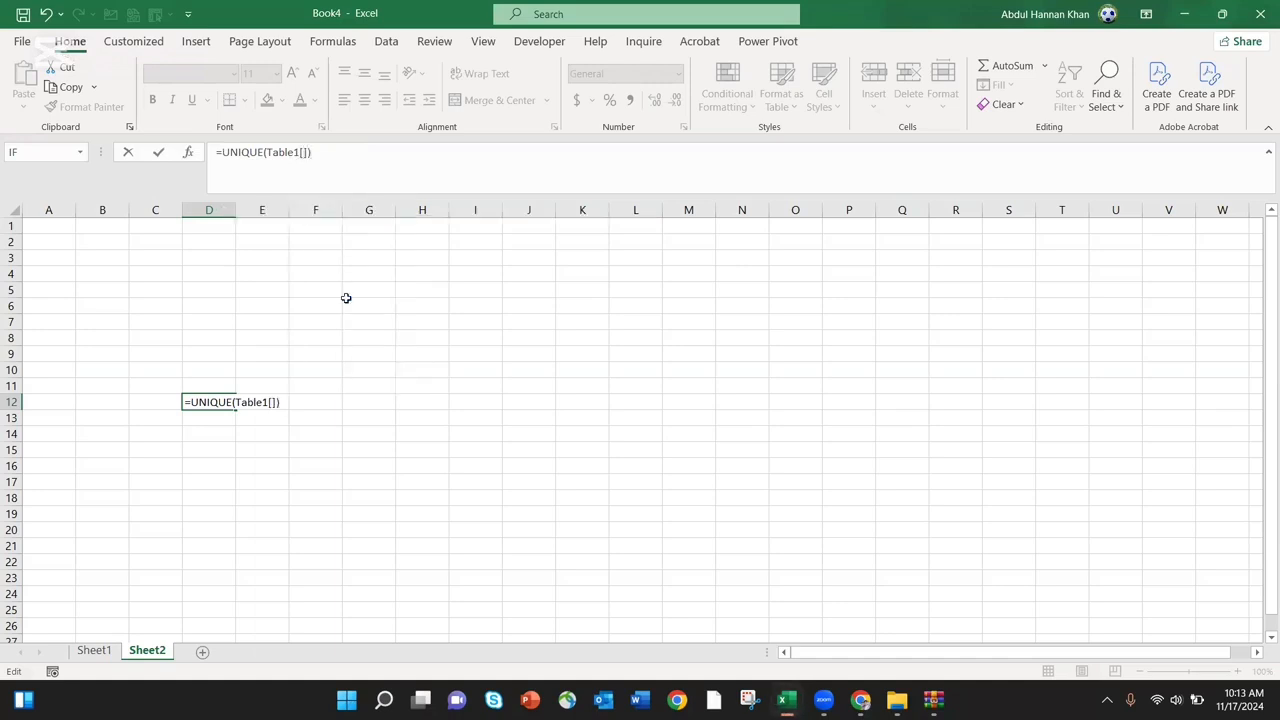
key("BackSpace")
key("BackSpace")
double_click(346, 295)
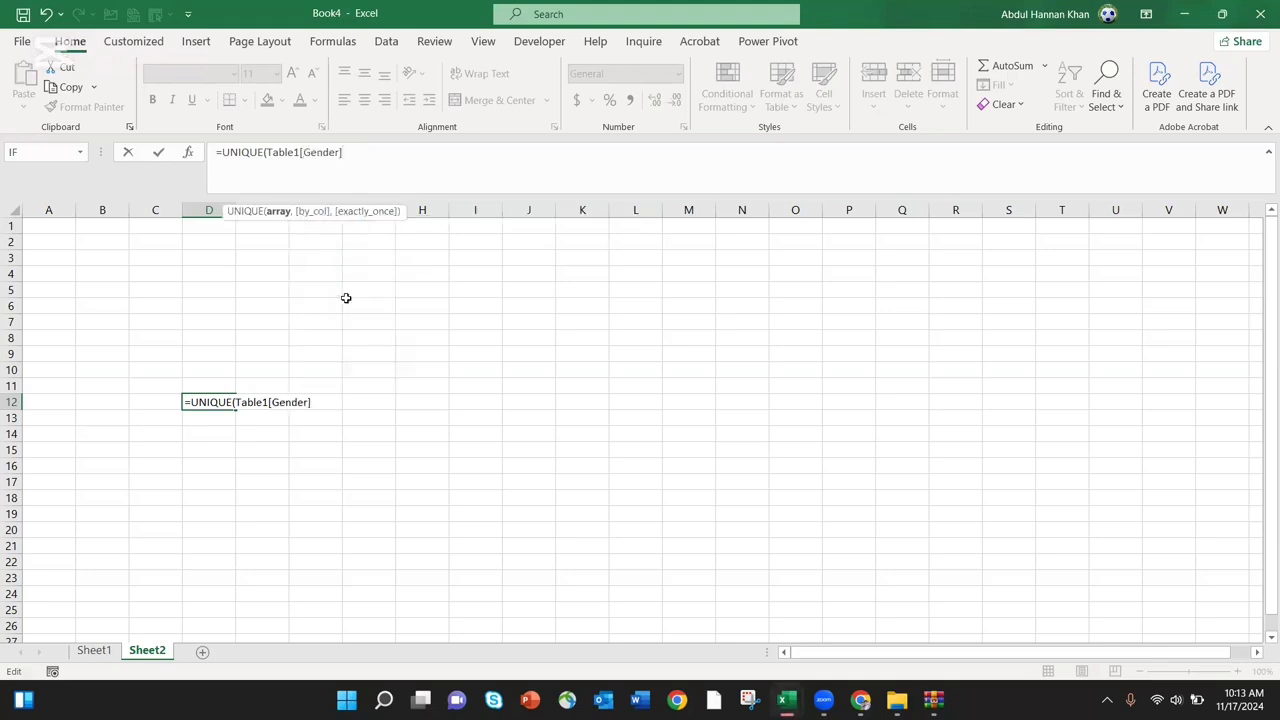
type(")")
key("Return")
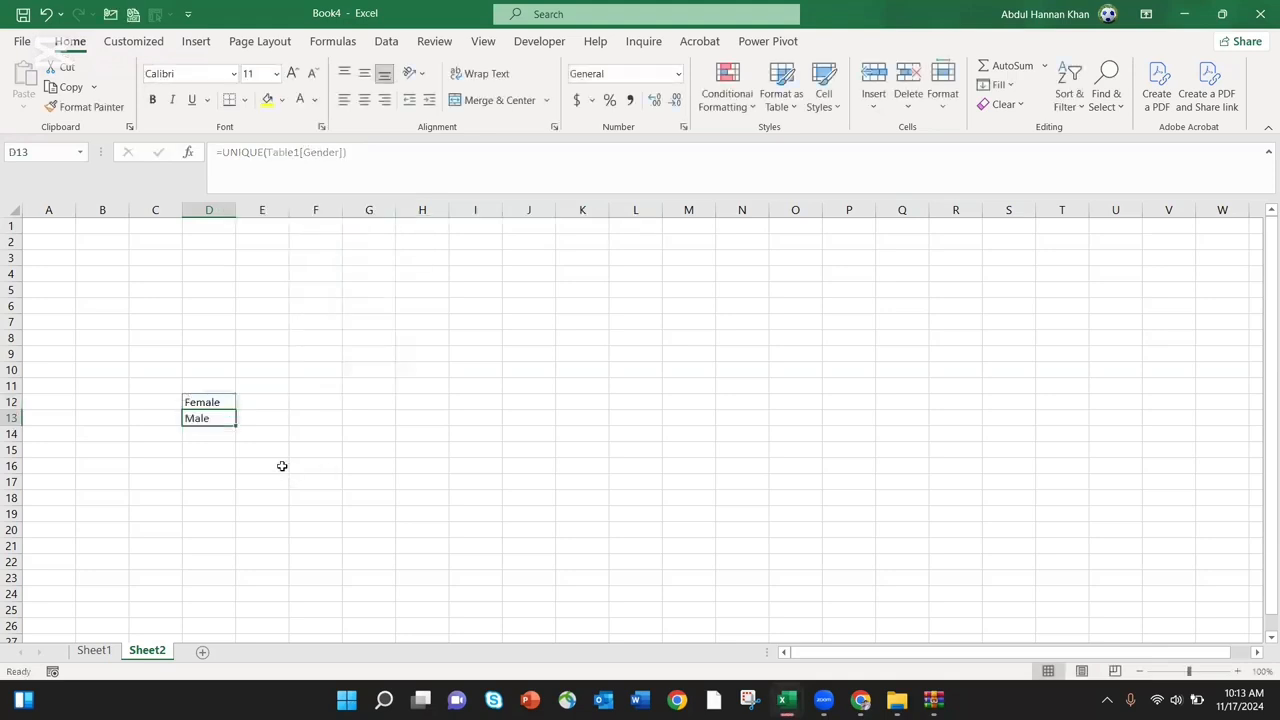
Change the D12 formula to =UNIQUE(Table1[Product line]) and autofit column D to the resulting names
left_click(292, 466)
left_click(202, 405)
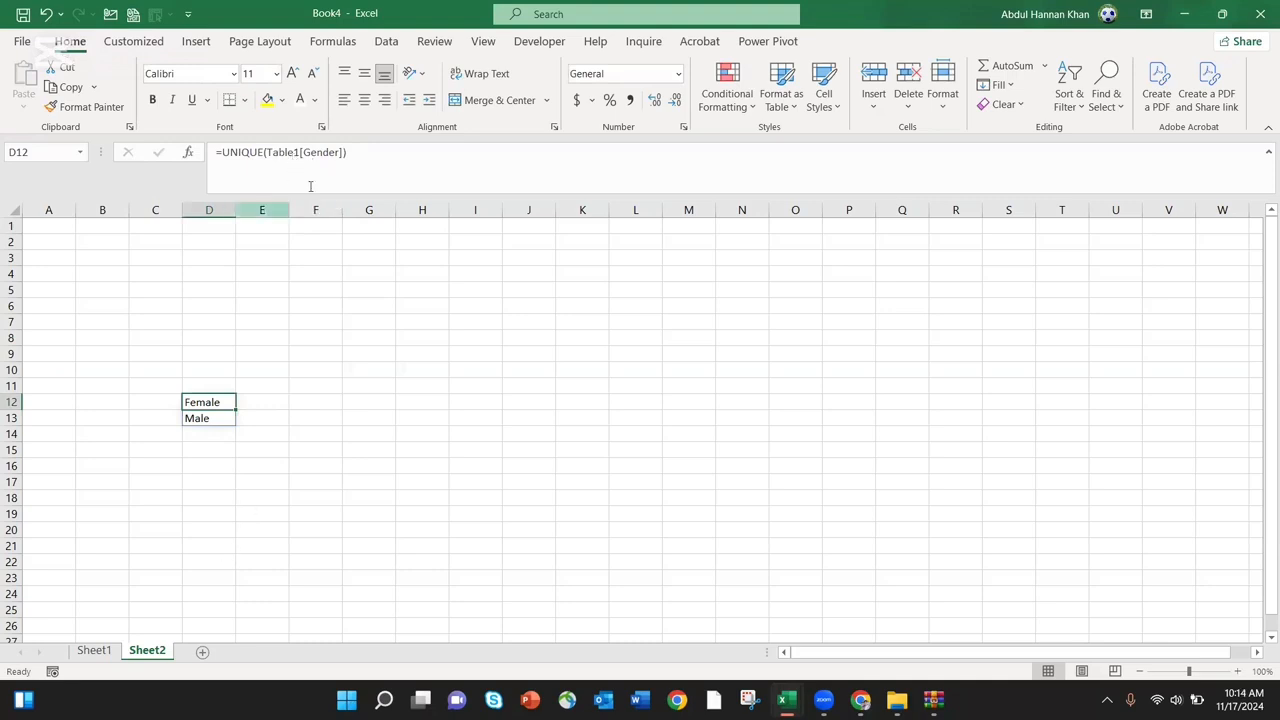
left_click_drag(337, 152, 316, 153)
left_click(96, 651)
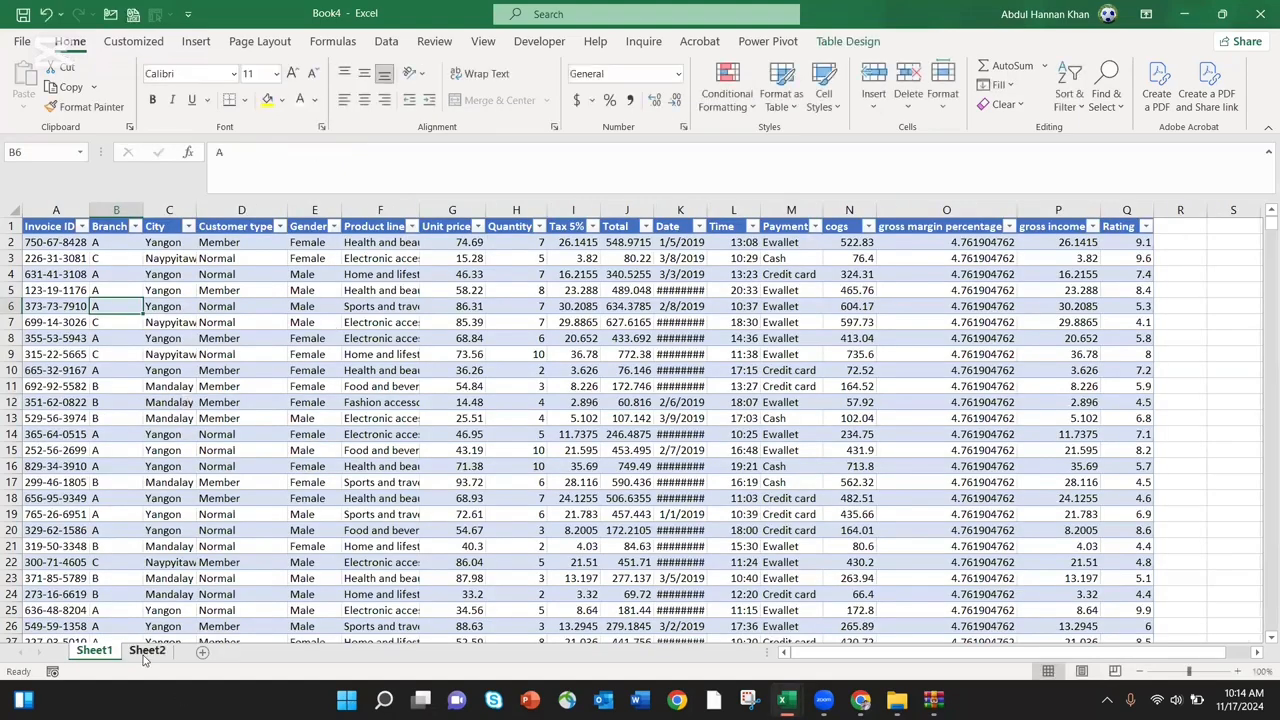
left_click(147, 651)
left_click(338, 152)
key("BackSpace")
key("BackSpace")
key("BackSpace")
key("BackSpace")
key("BackSpace")
key("BackSpace")
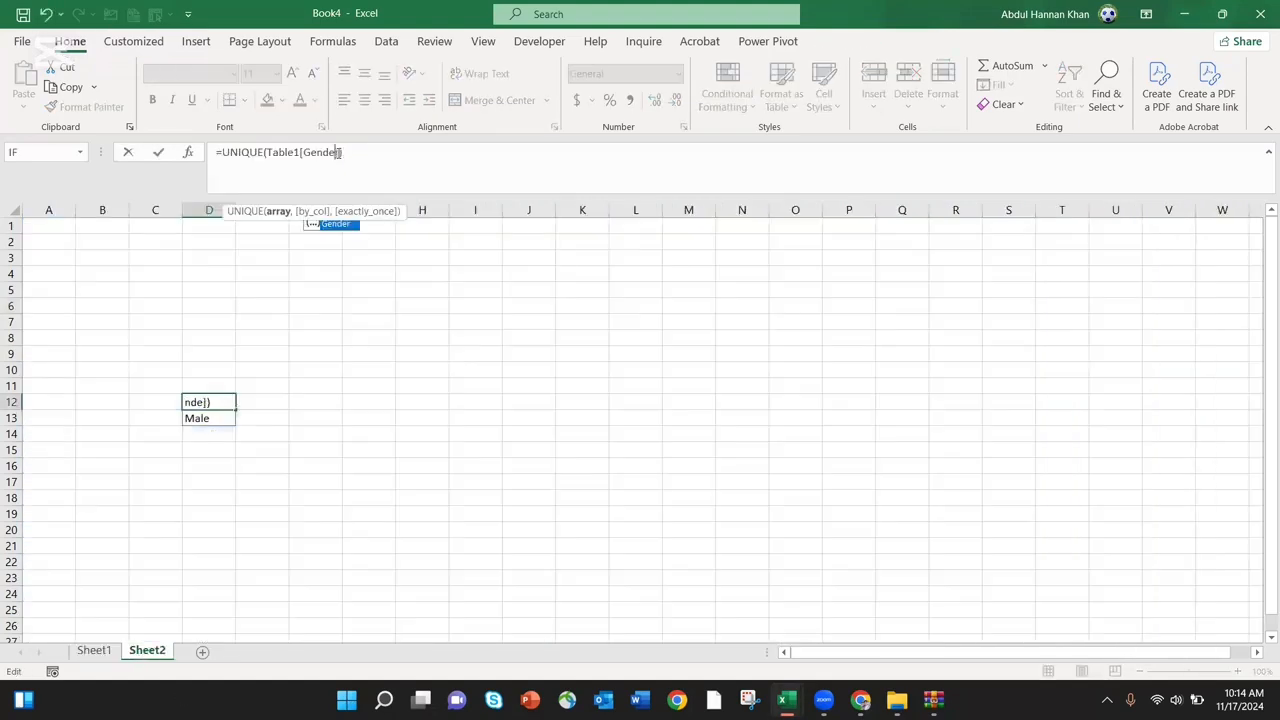
type("pro")
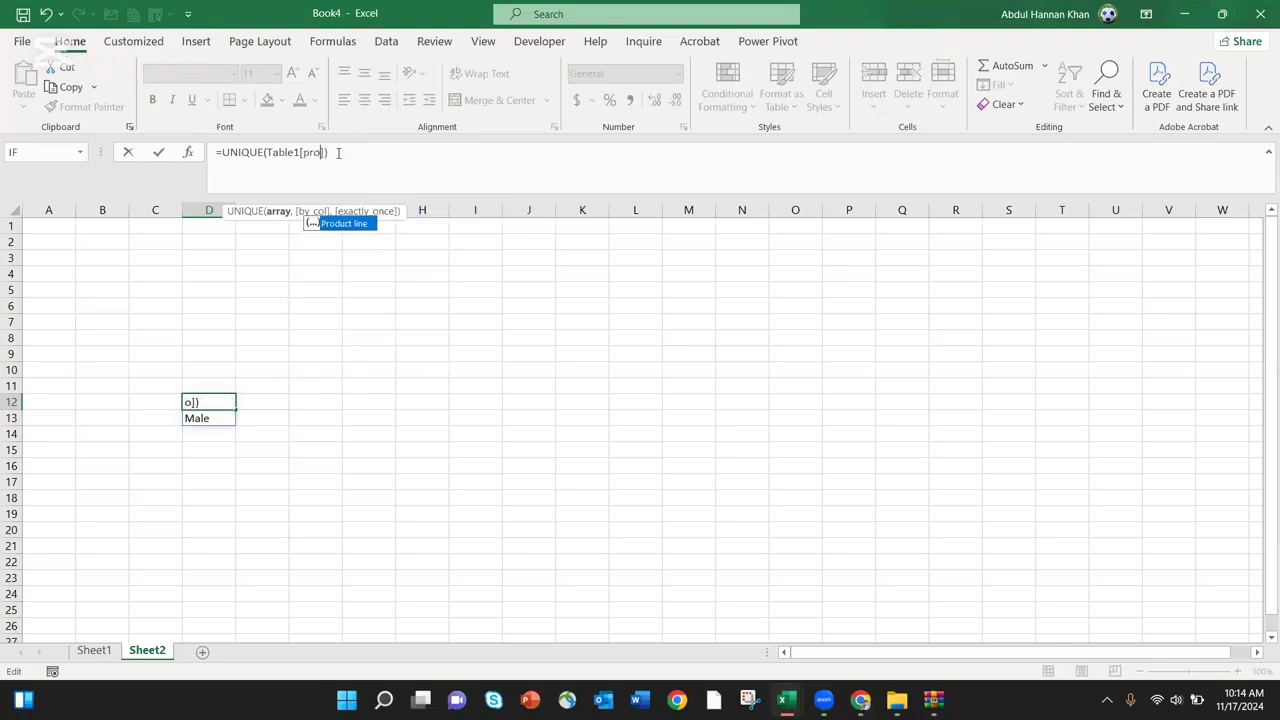
key("Tab")
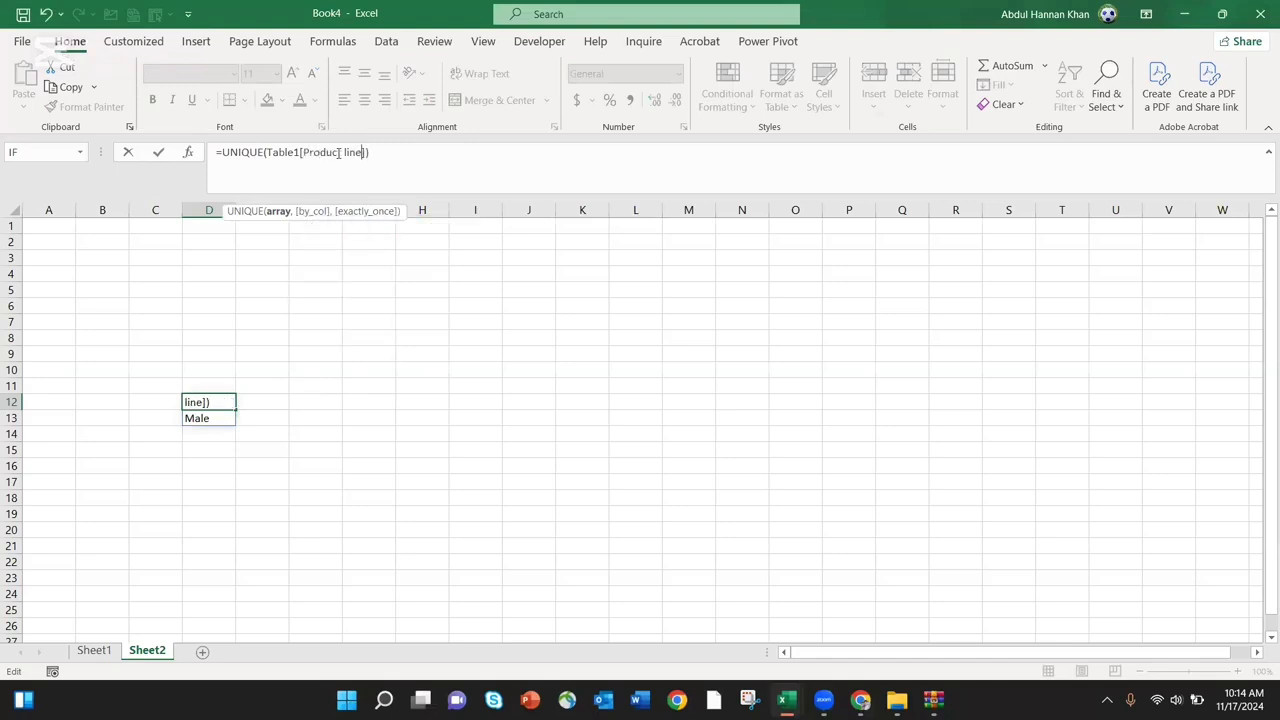
key("Return")
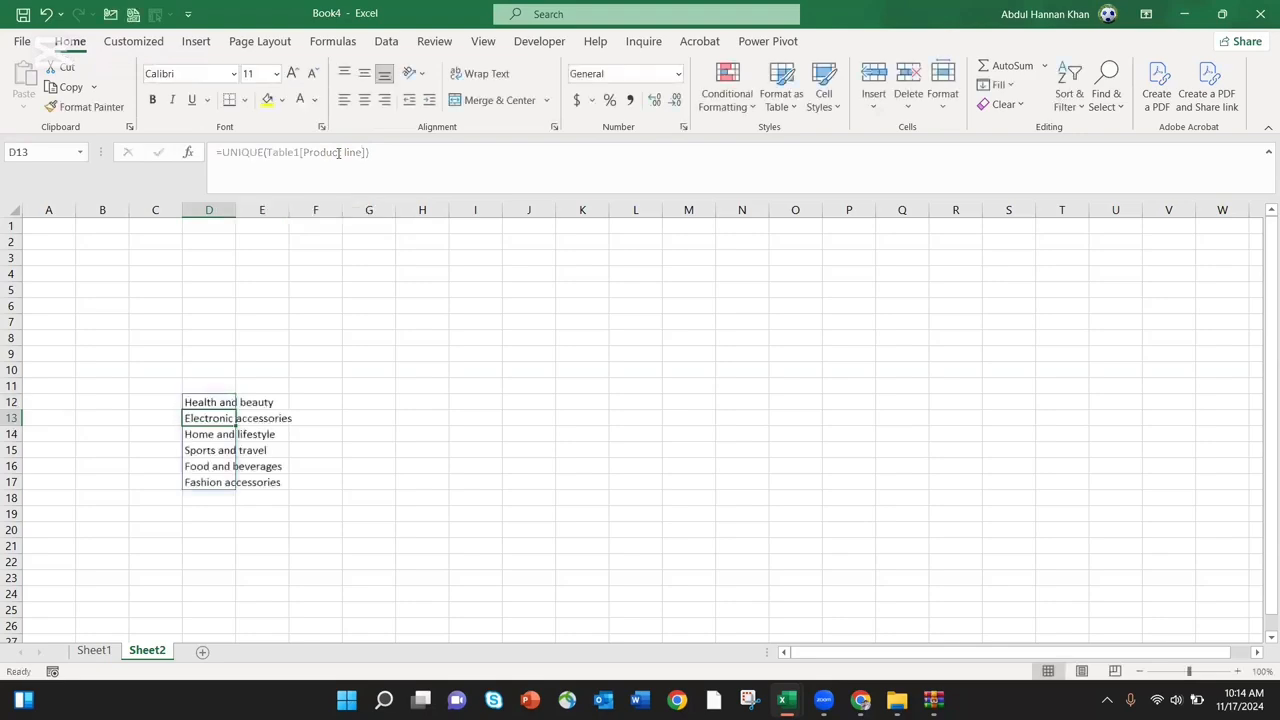
double_click(235, 209)
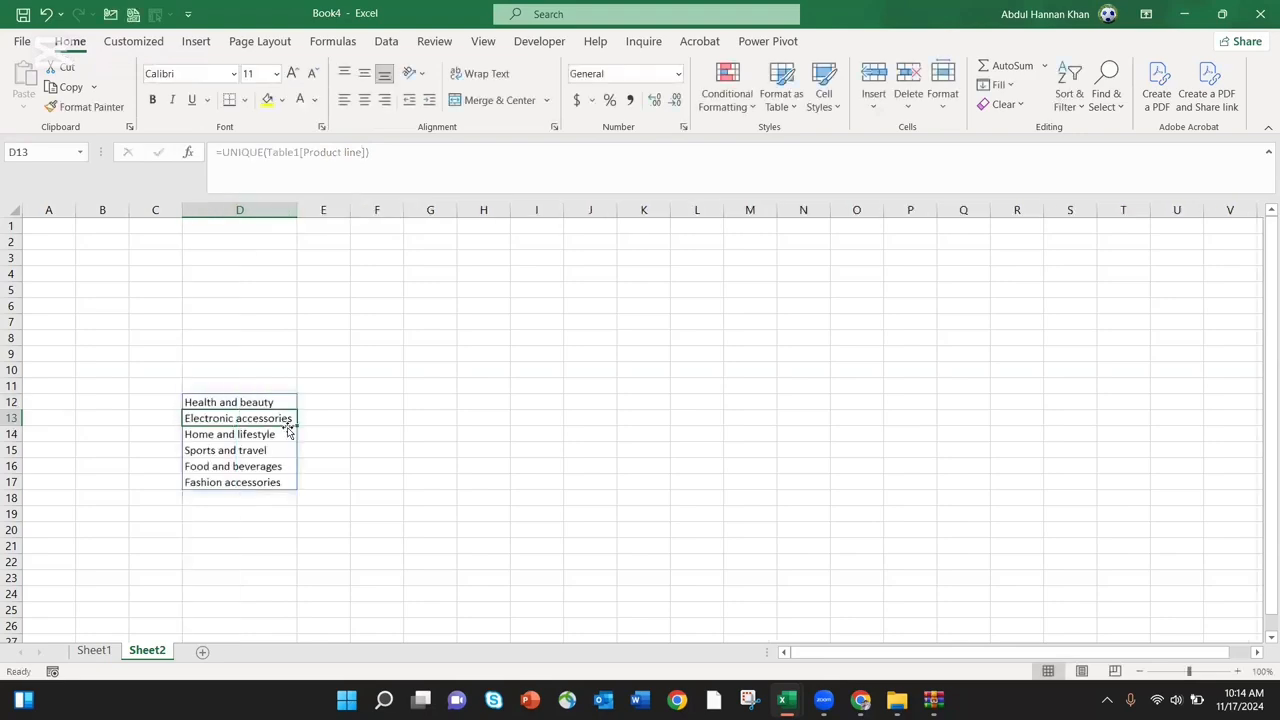
Enter AAA in the Product line column directly below the Sheet1 table, in F1002, and check the unique list on Sheet2
left_click(94, 650)
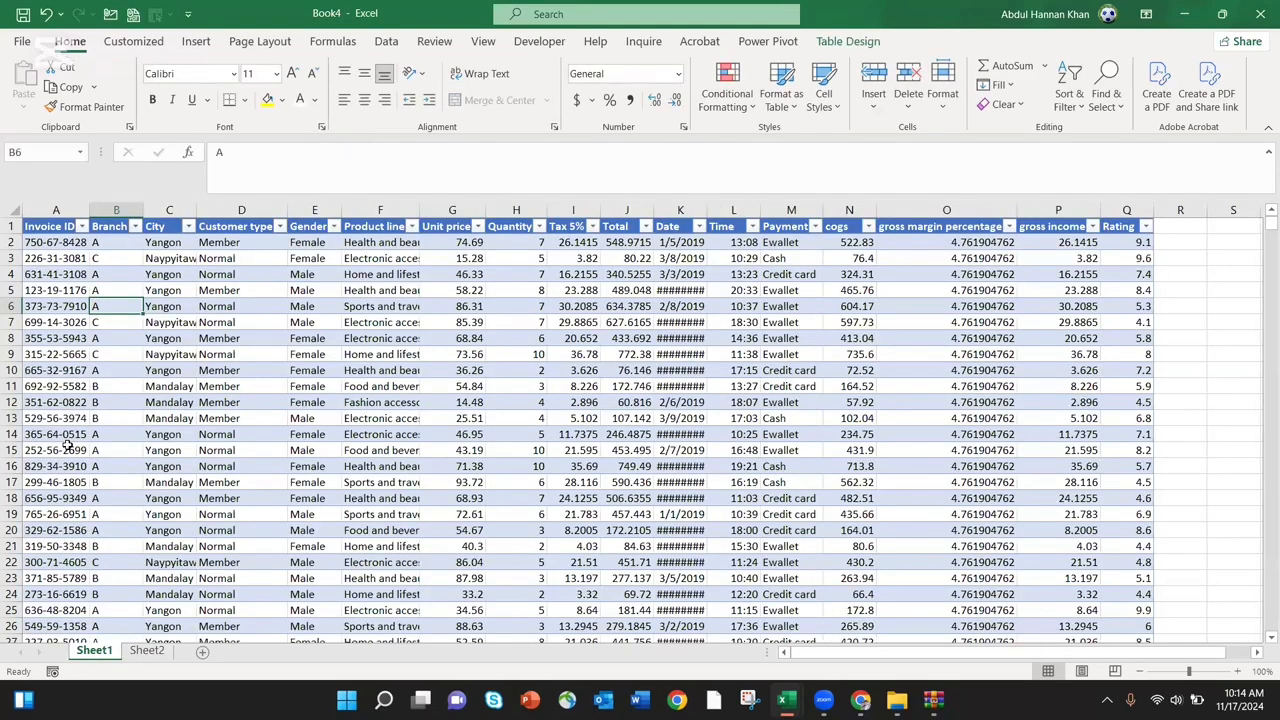
left_click(66, 447)
key("Right")
key("Right")
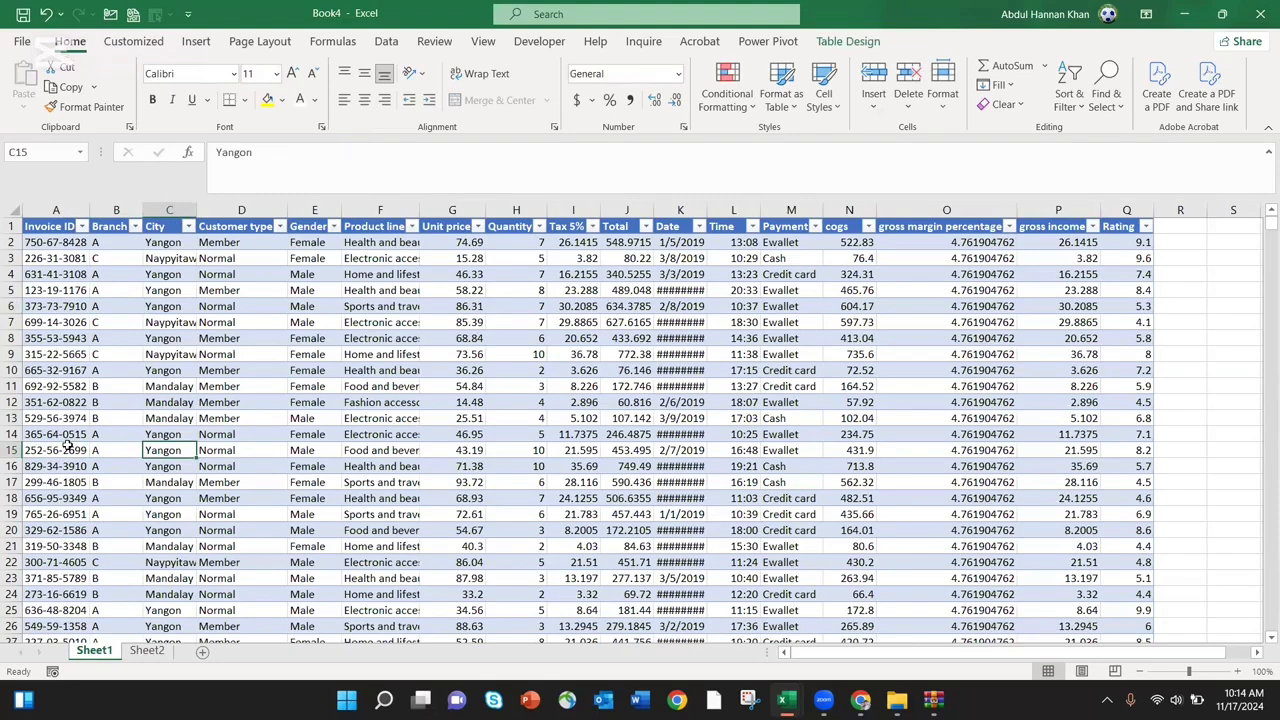
key("ctrl+Down")
key("Right")
key("Down")
key("Right")
key("Right")
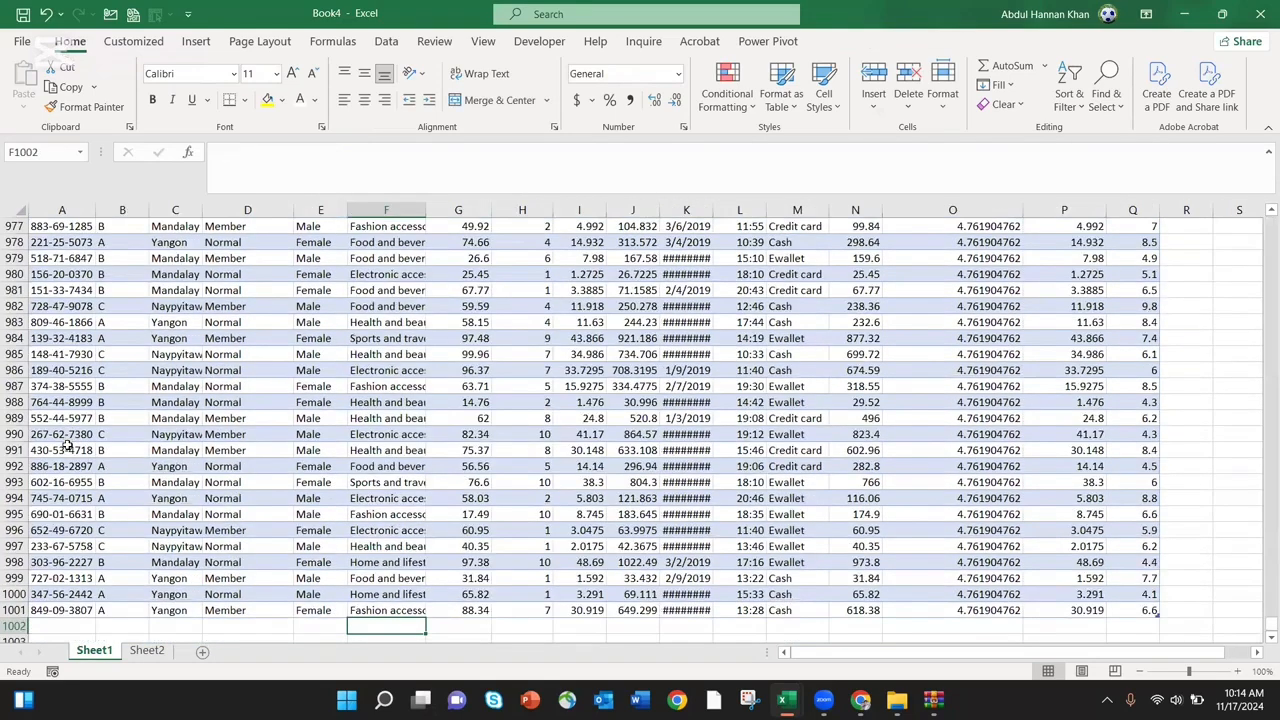
type("AAA")
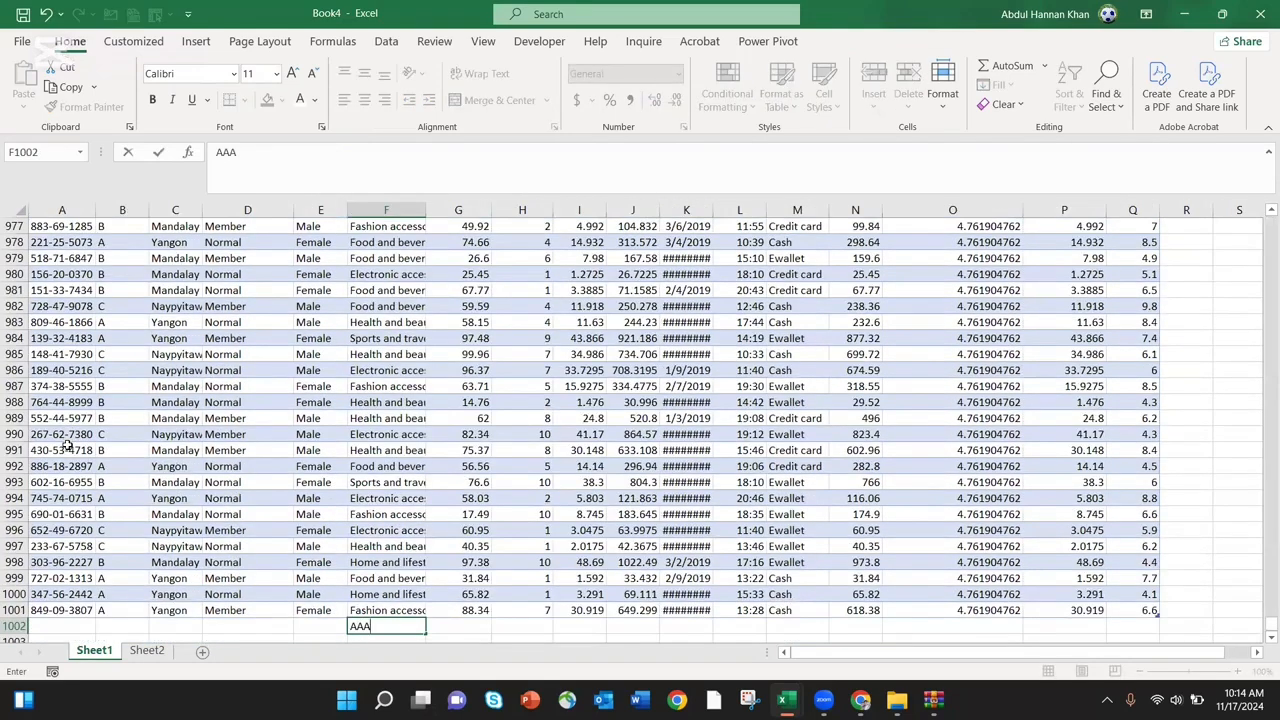
key("Return")
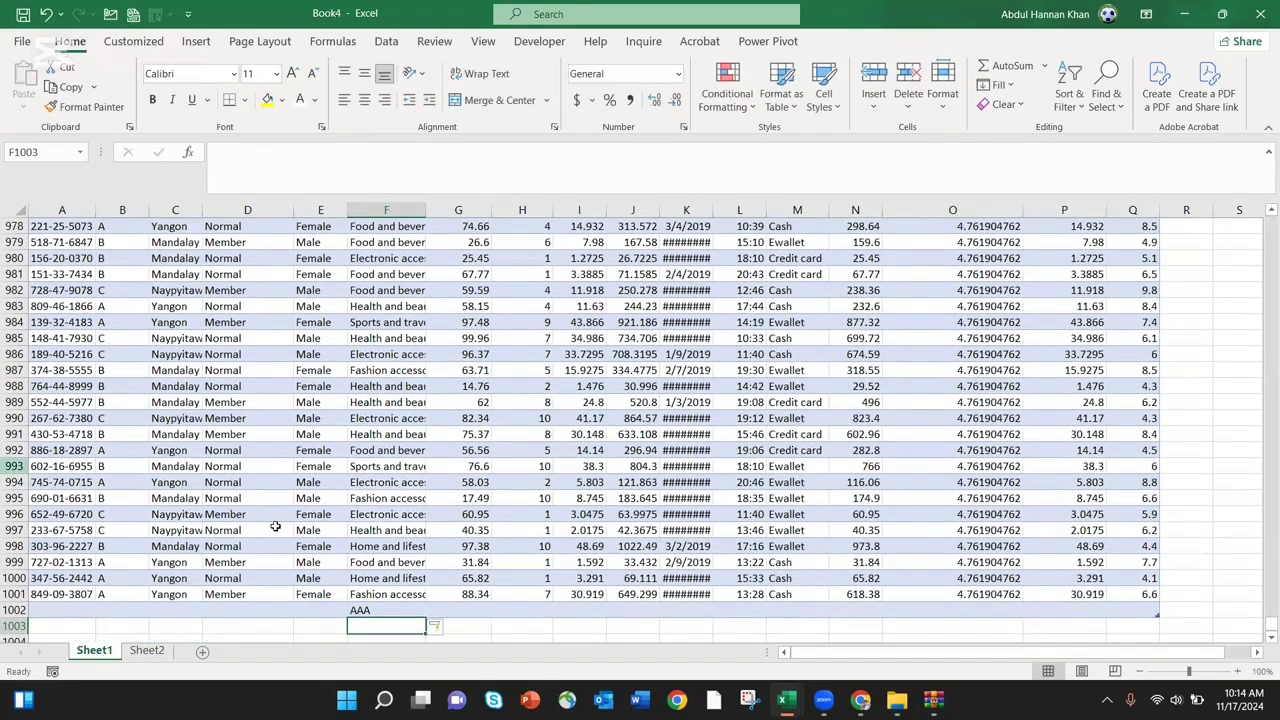
left_click(148, 651)
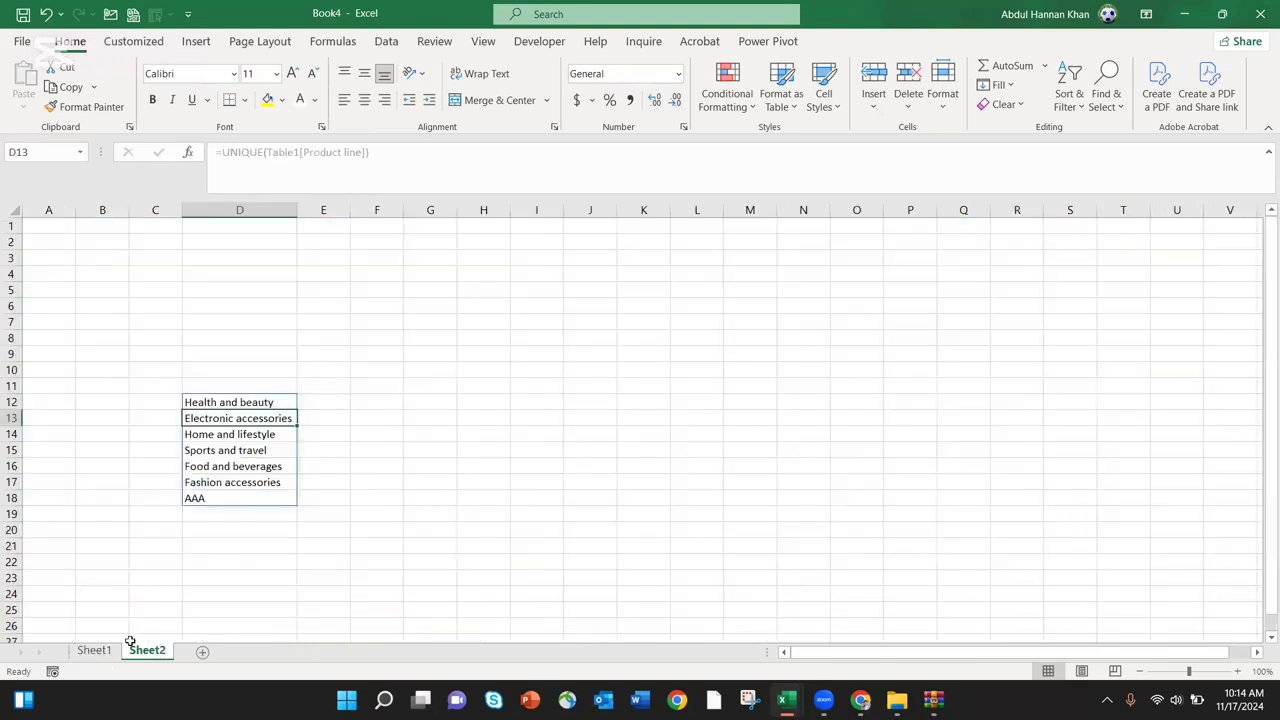
Add a second test product line, jjjj, in F1003 of Sheet1 and review the unique list on Sheet2
left_click(100, 650)
type("jjjj")
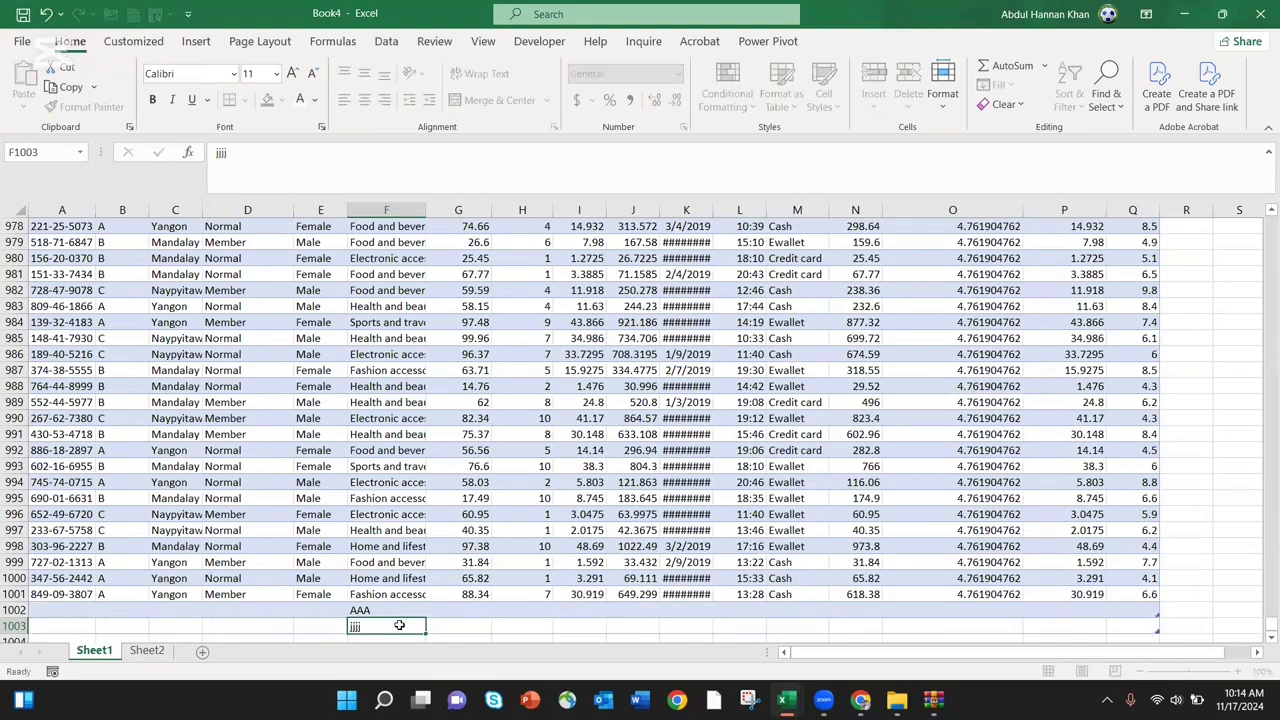
key("Return")
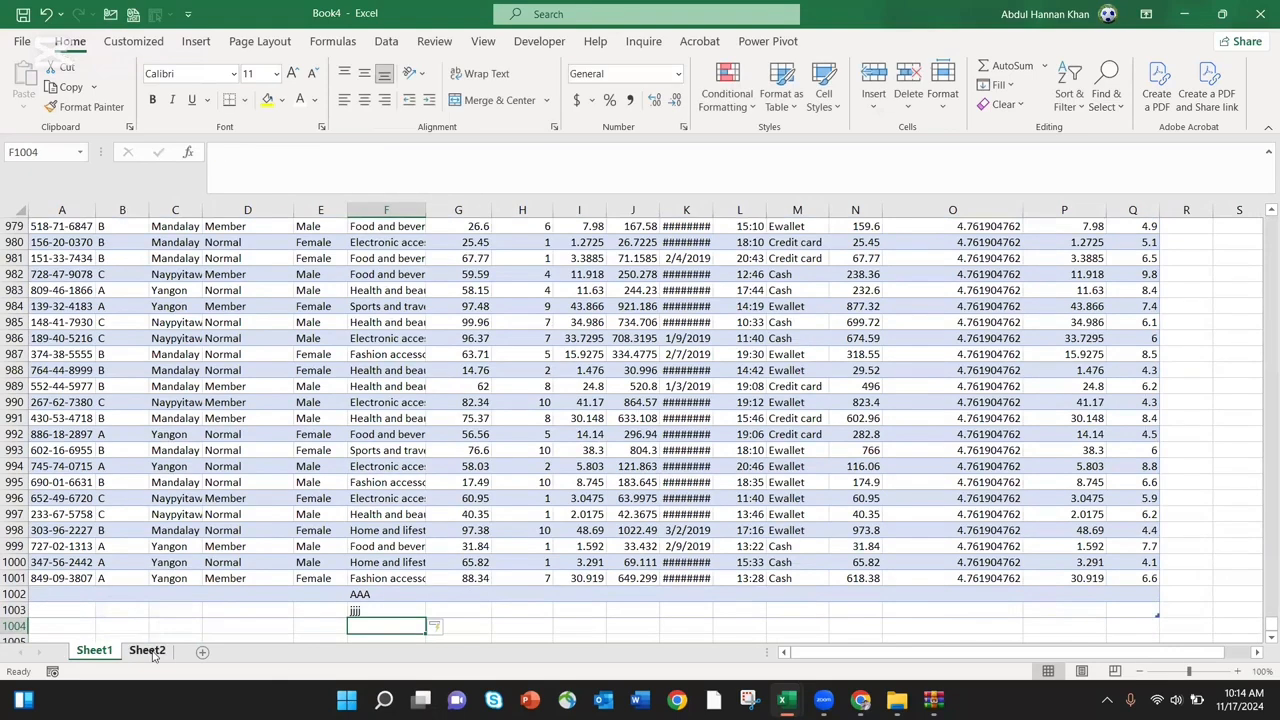
left_click(147, 650)
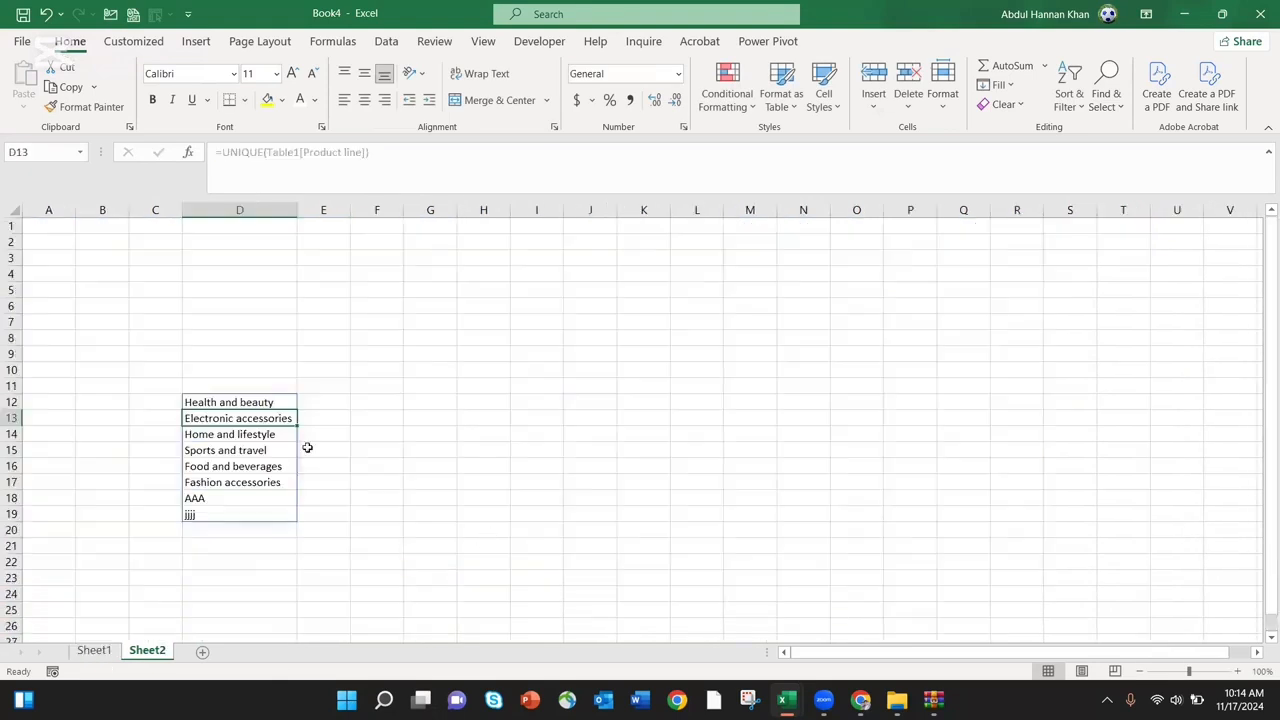
left_click(292, 562)
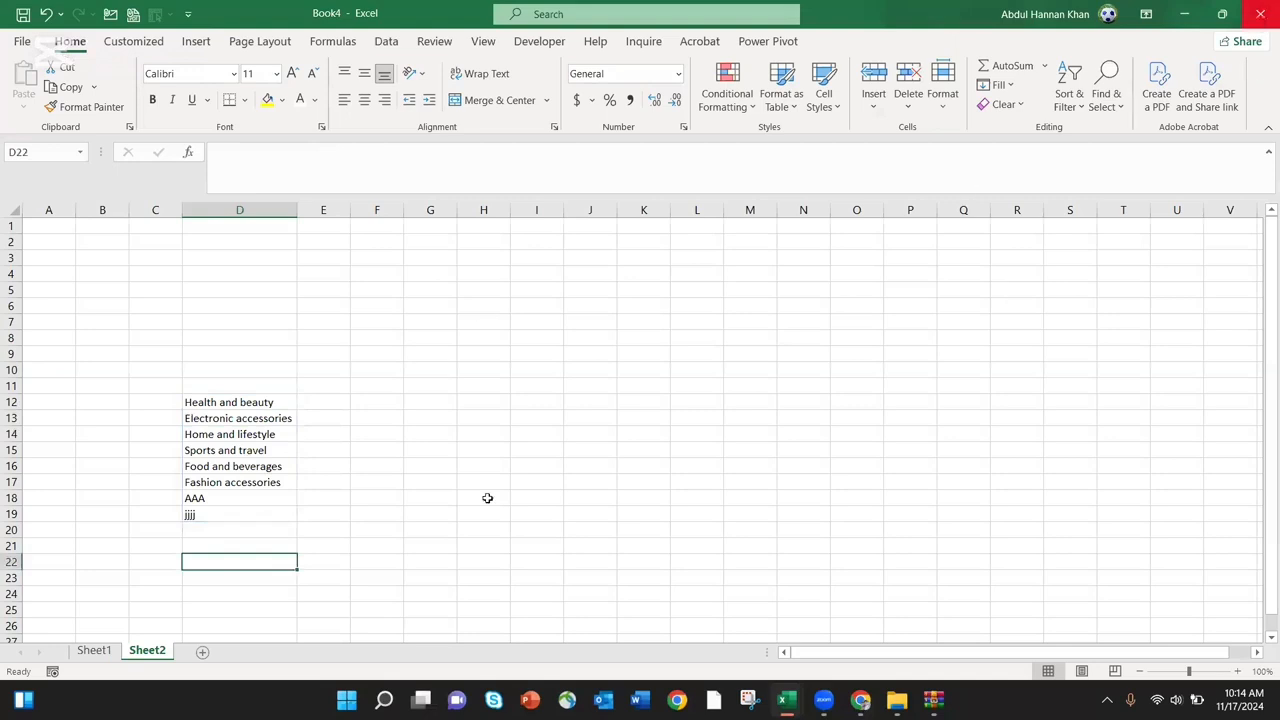
Return to the top of the sales table on Sheet1
left_click(106, 653)
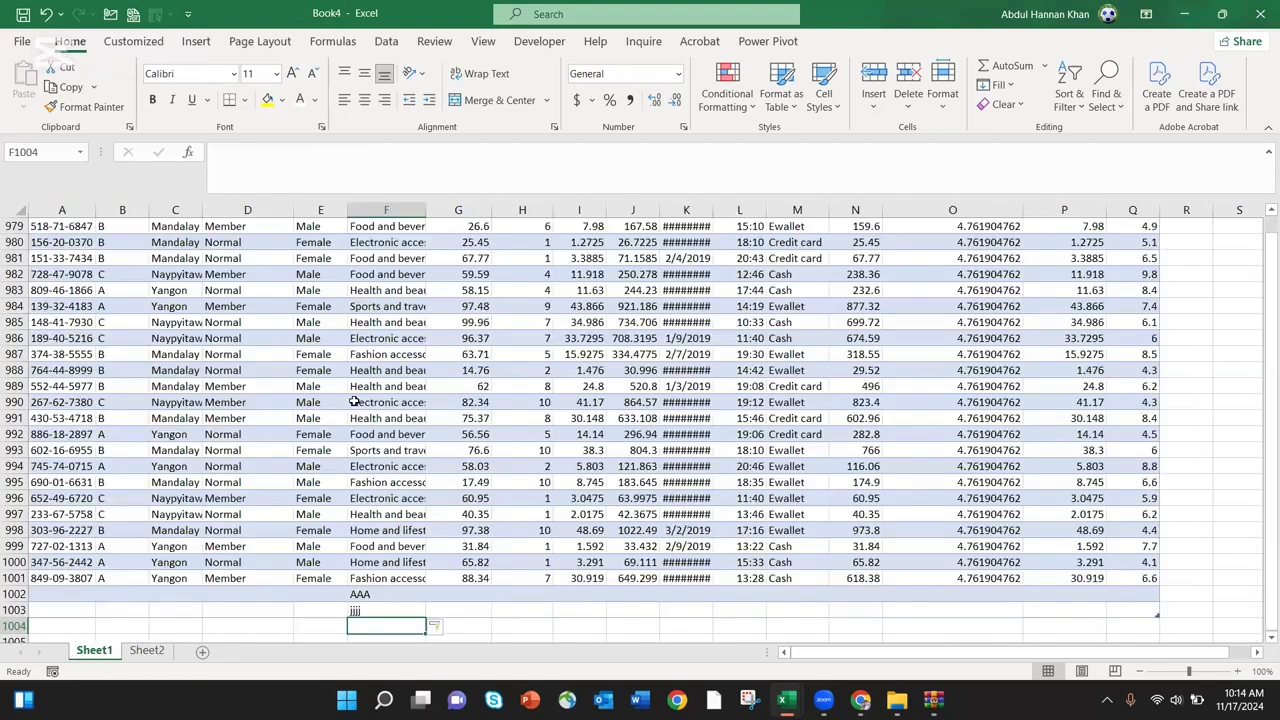
left_click(1268, 620)
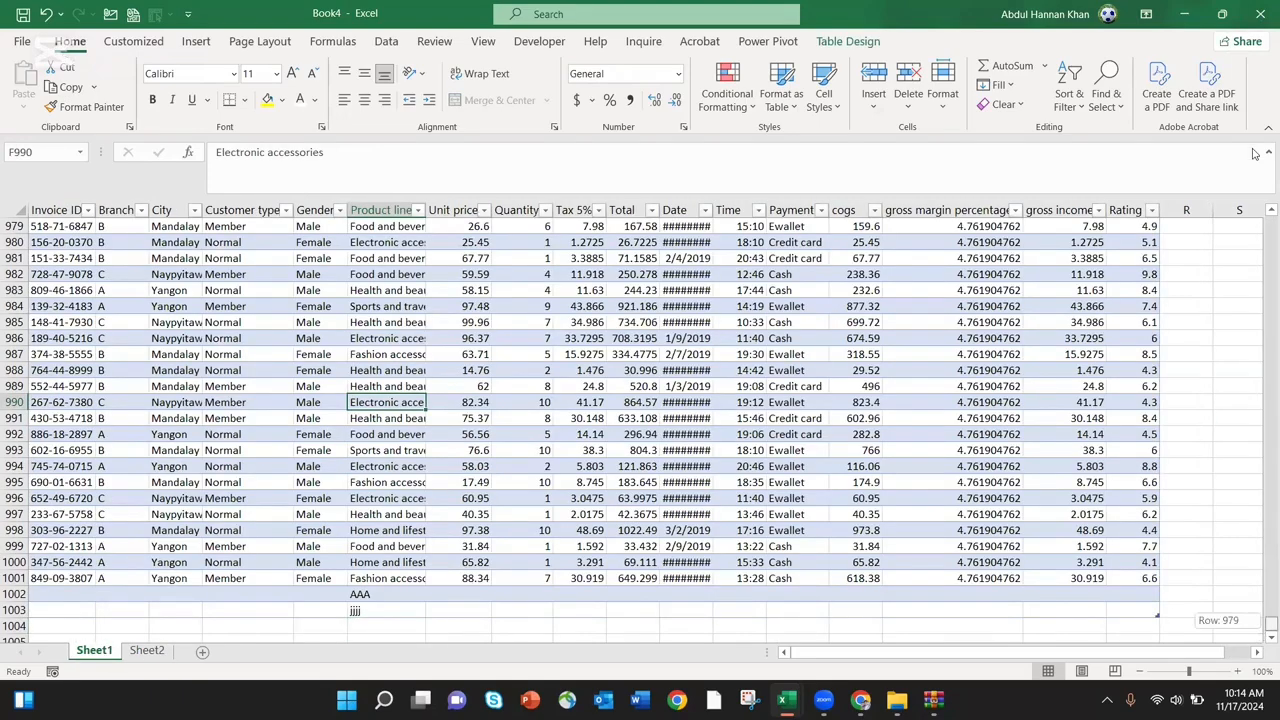
left_click_drag(1253, 147, 1250, 140)
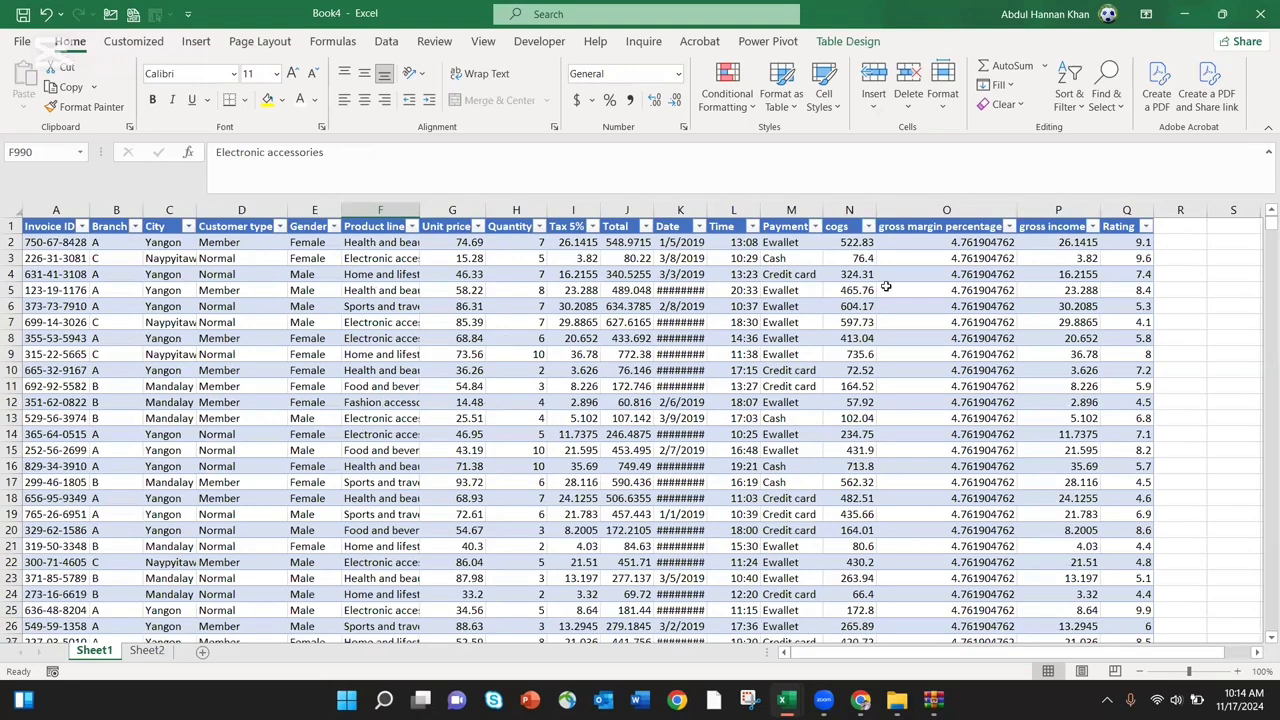